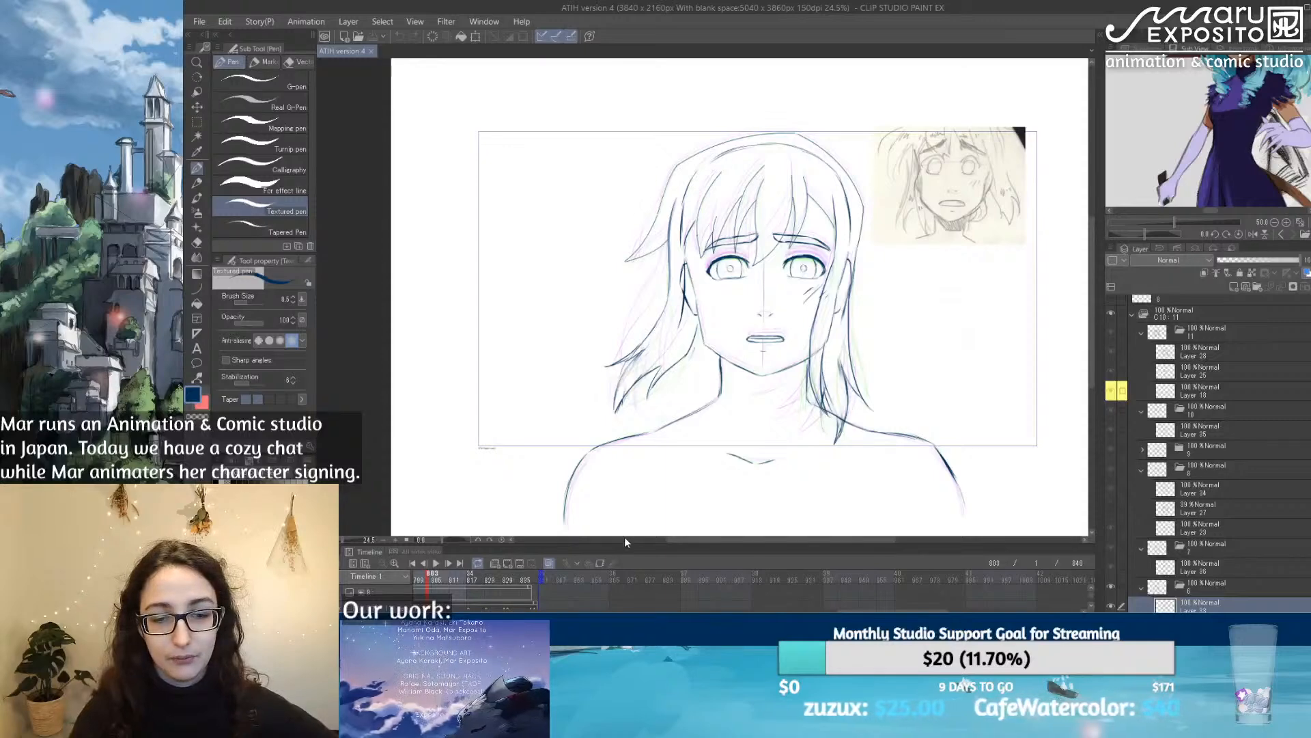
Step: Enlarge the timeline panel and scrub through cuts C09 and C10 from frame 715 to frame 834
left_click_drag(539, 544, 541, 471)
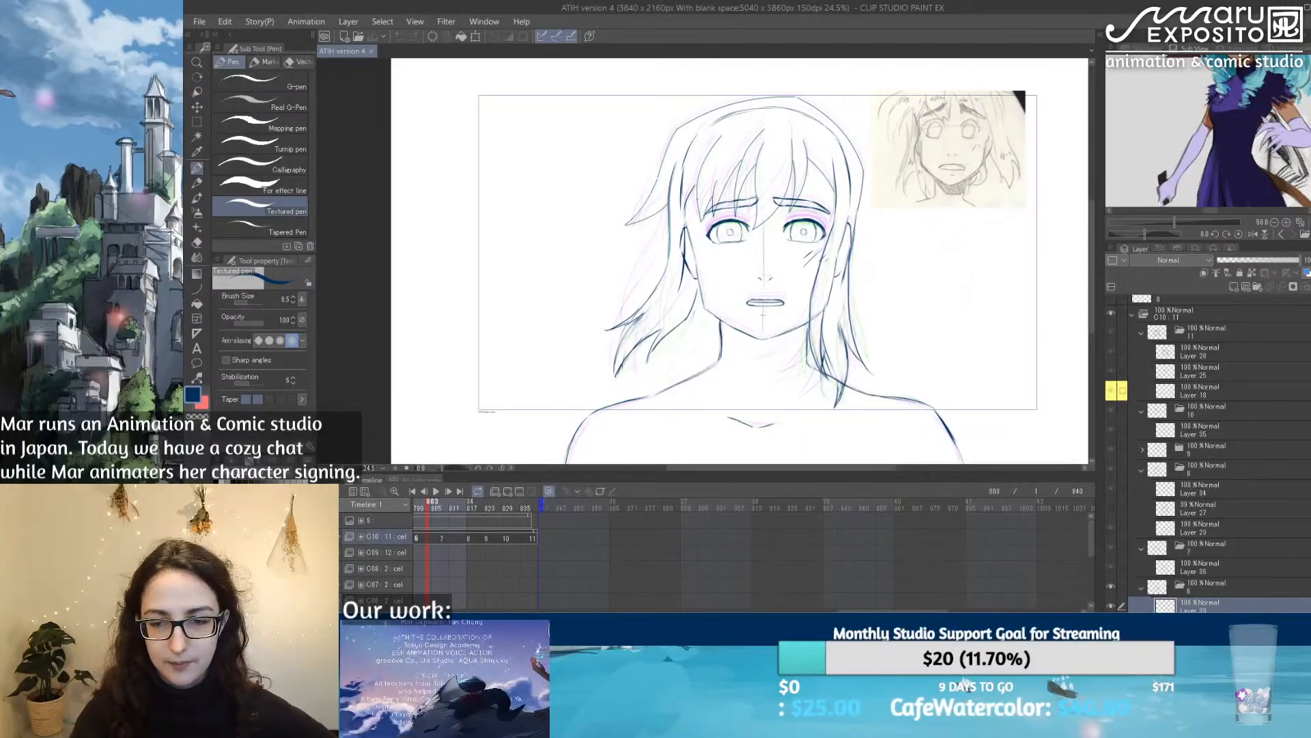
left_click_drag(911, 611, 847, 610)
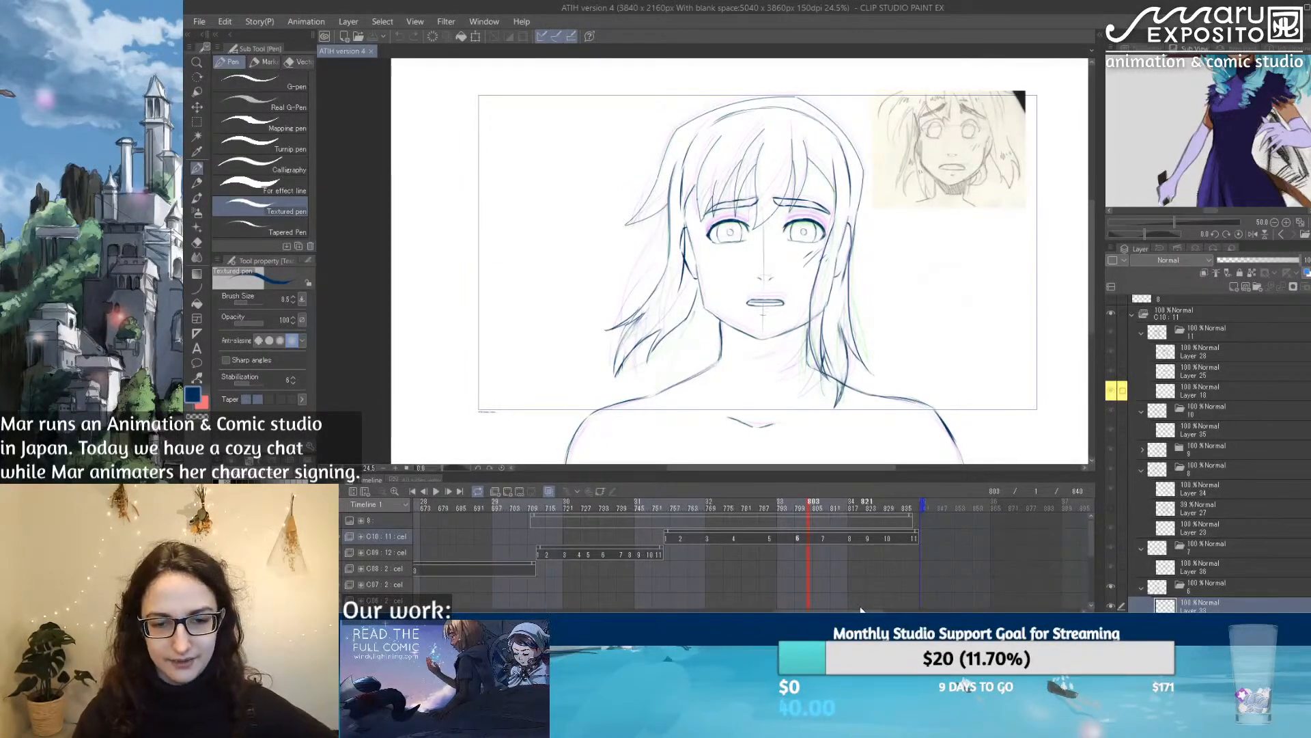
left_click(546, 506)
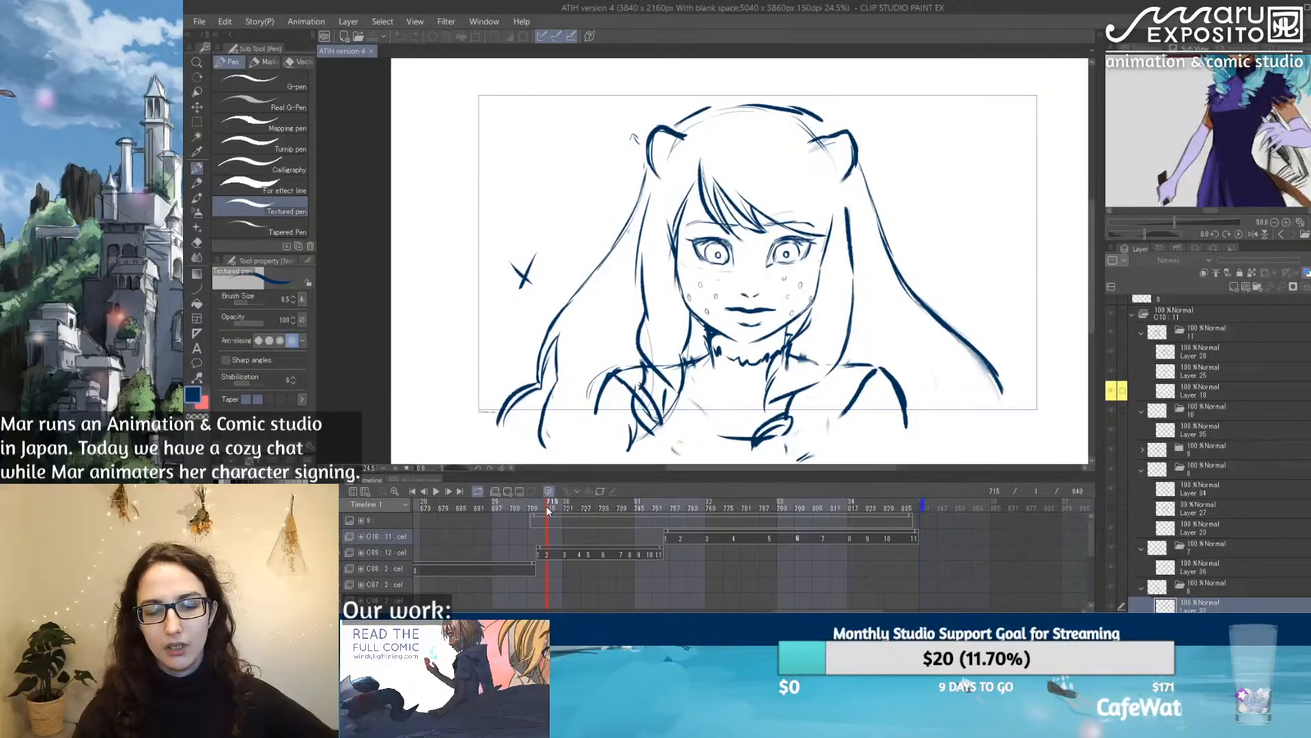
left_click(569, 507)
left_click_drag(569, 509, 918, 511)
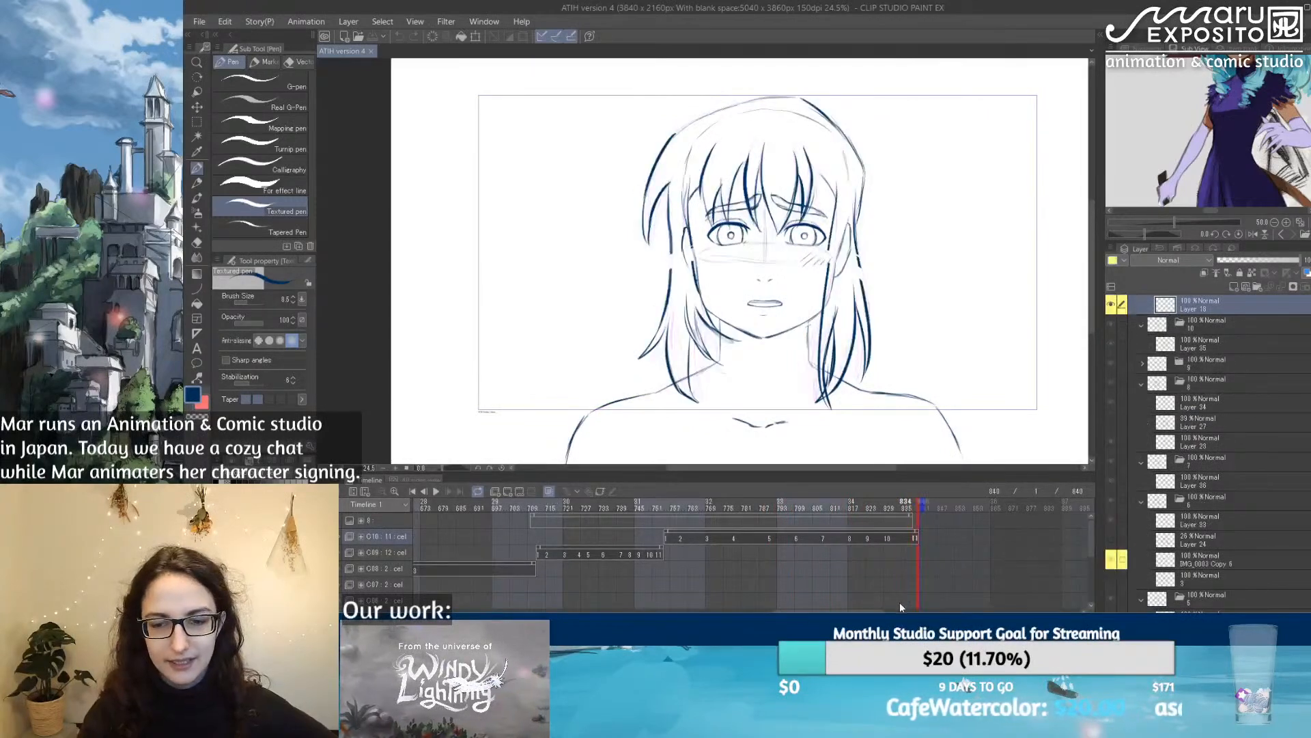
Step: Toggle the sound of the song's audio track, return to the animation's opening frames and save the file
scroll(896, 604, "down", 3)
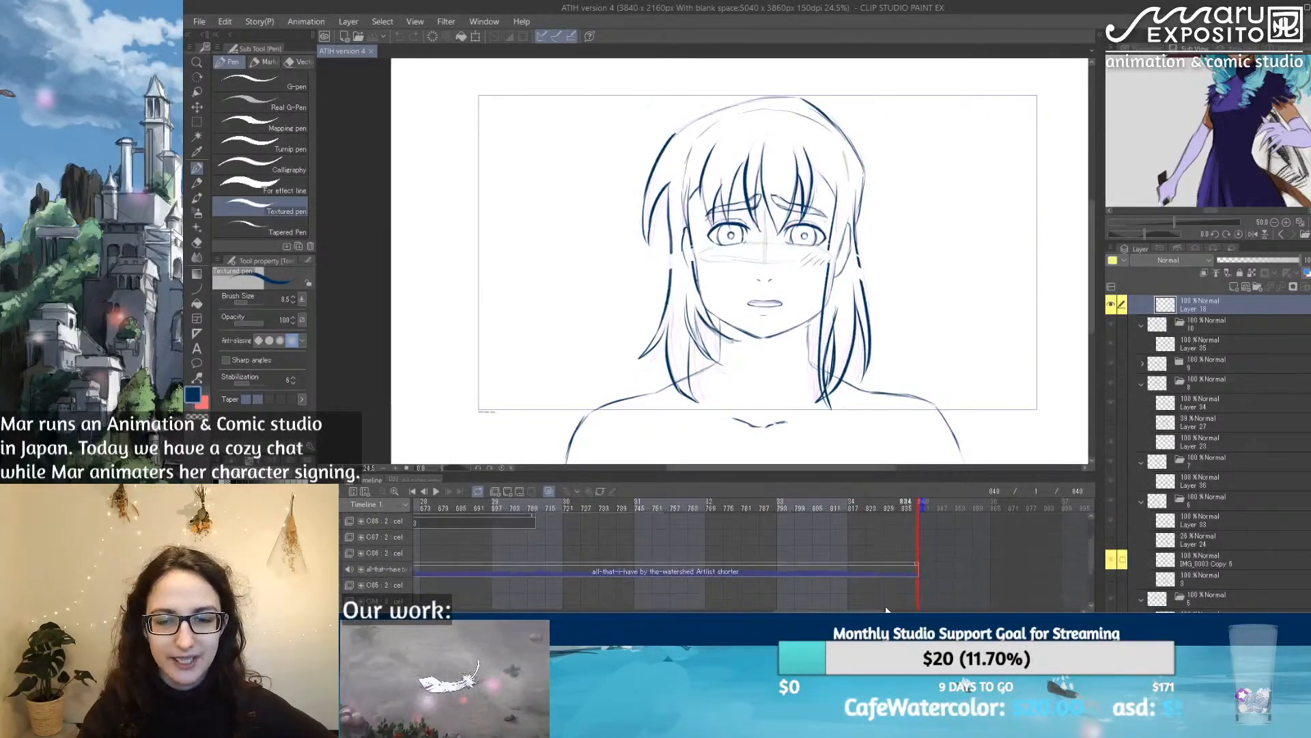
left_click_drag(837, 610, 498, 610)
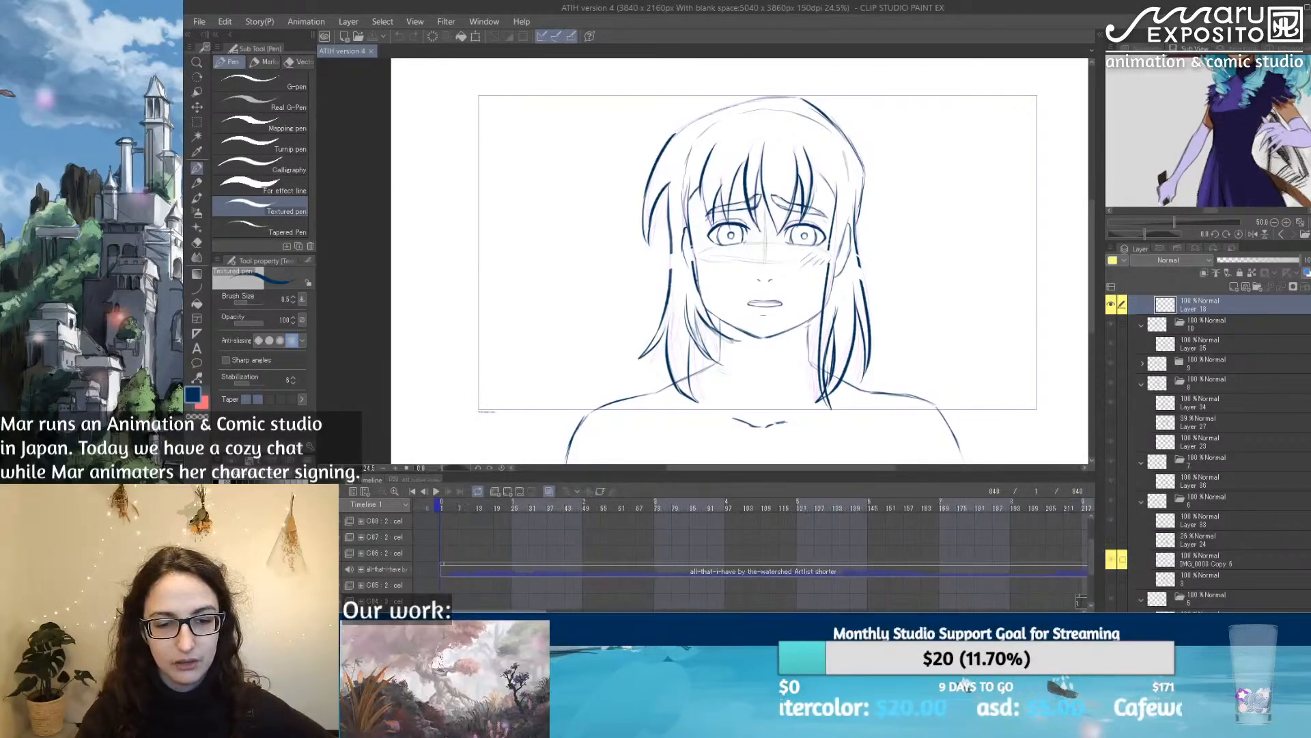
left_click(340, 570)
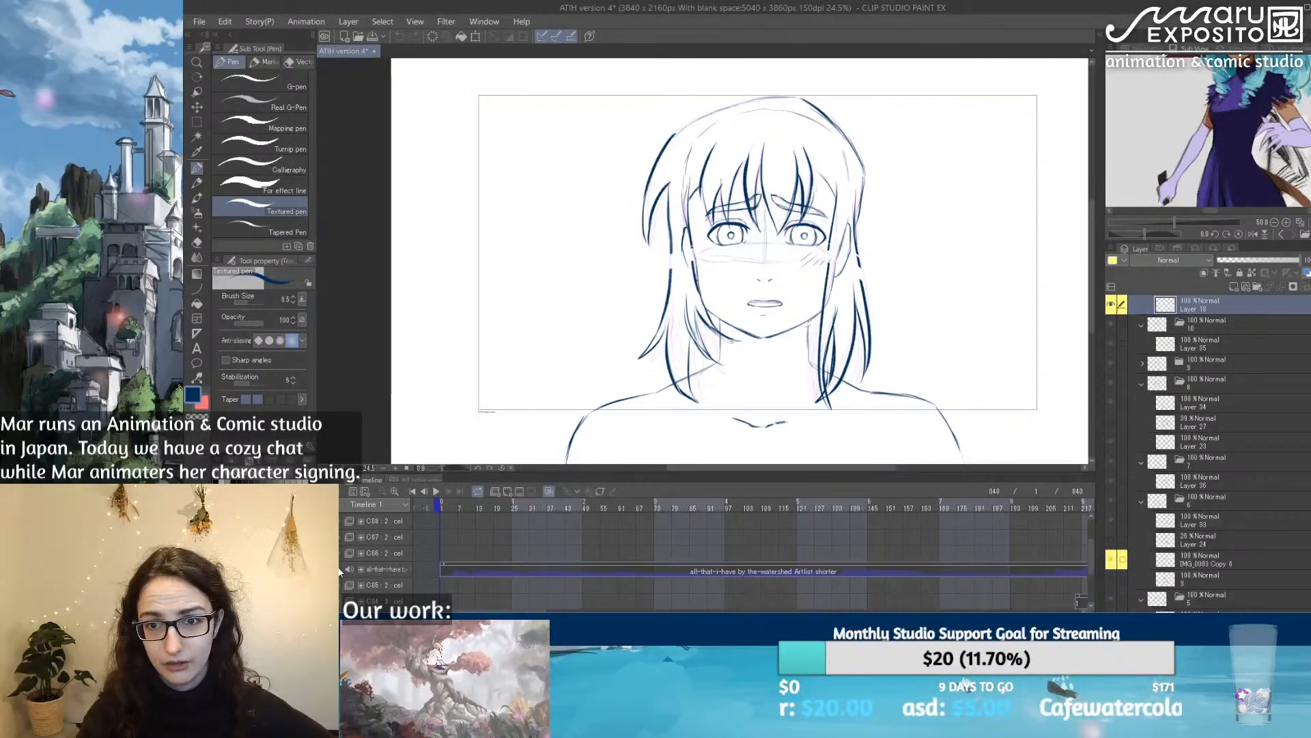
left_click(444, 506)
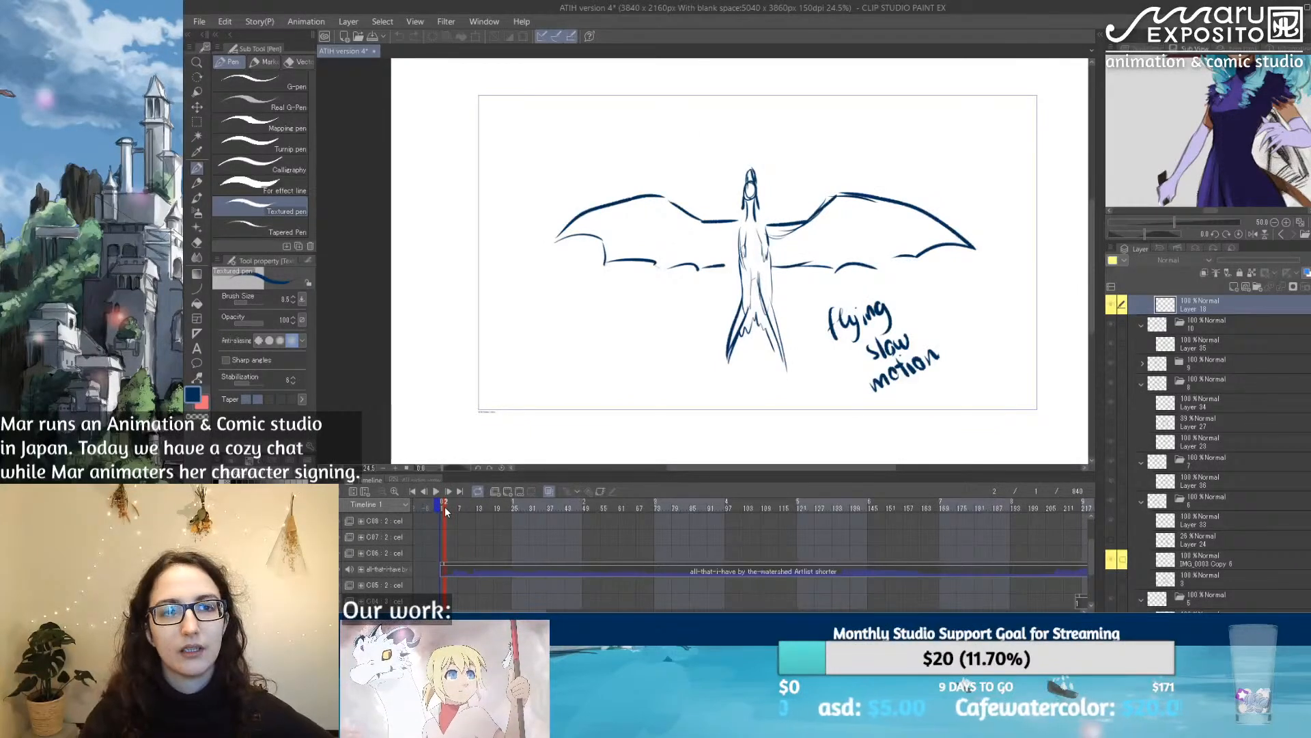
left_click(459, 509)
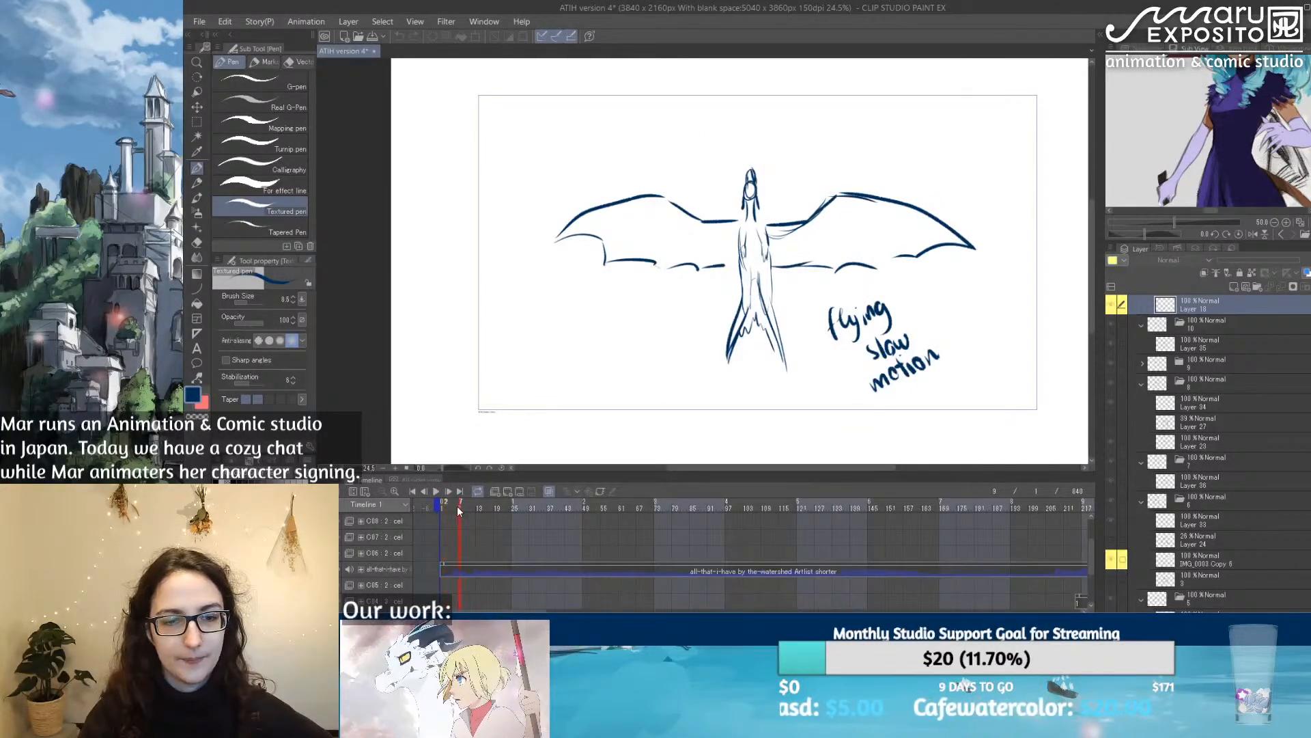
left_click(198, 22)
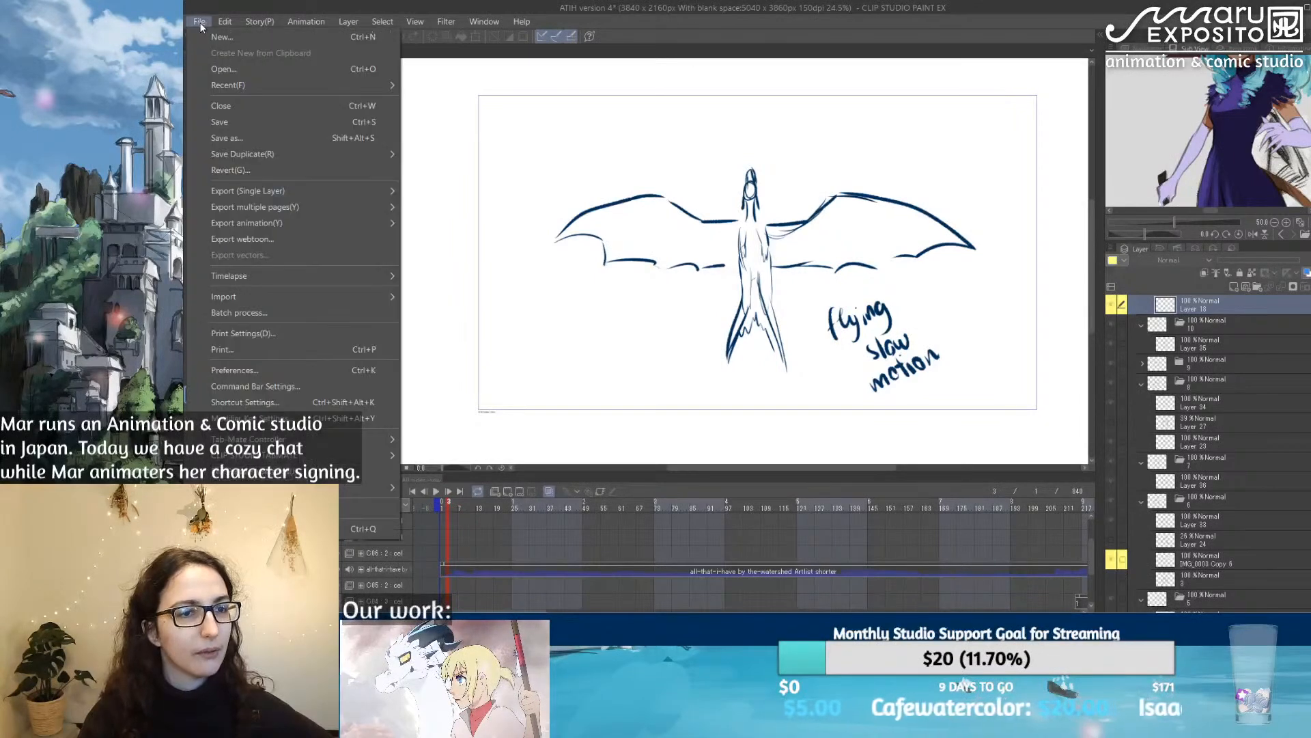
left_click(228, 122)
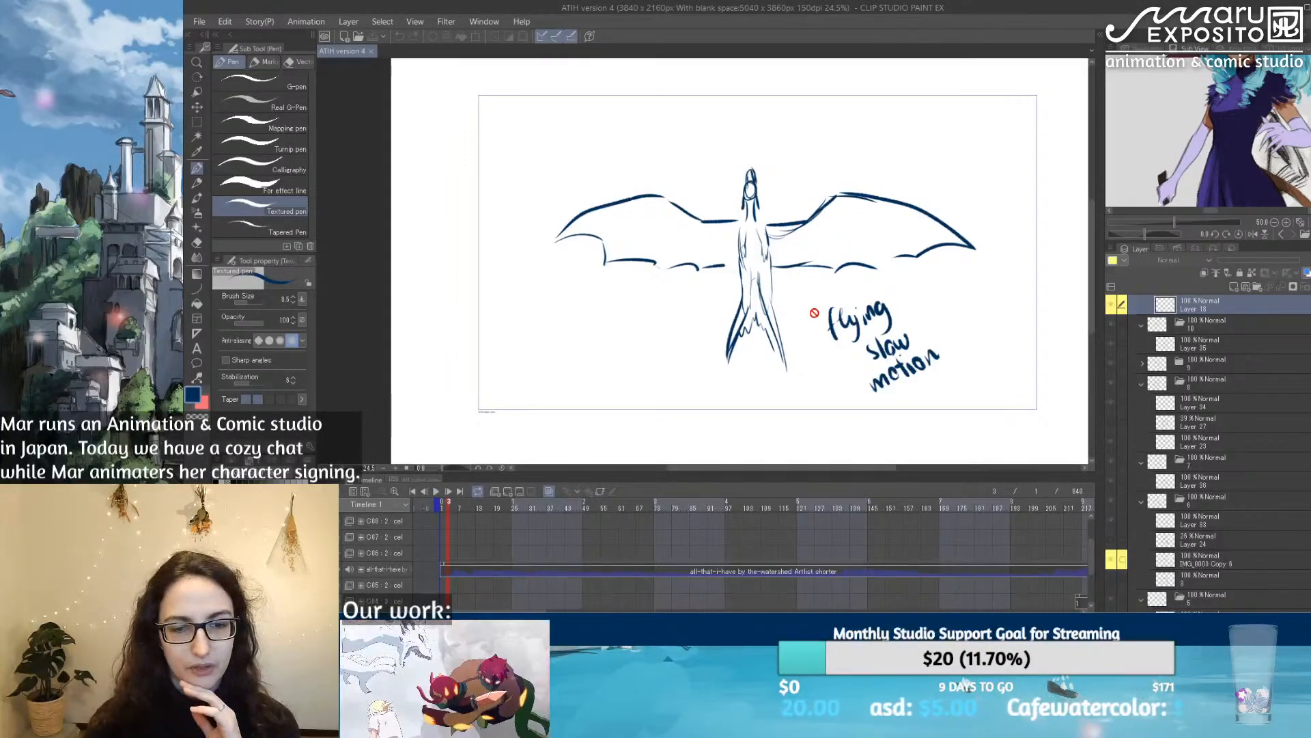
Step: Set the system volume to 25 and play the animation's opening from frame 2 to check the sound
left_click(436, 492)
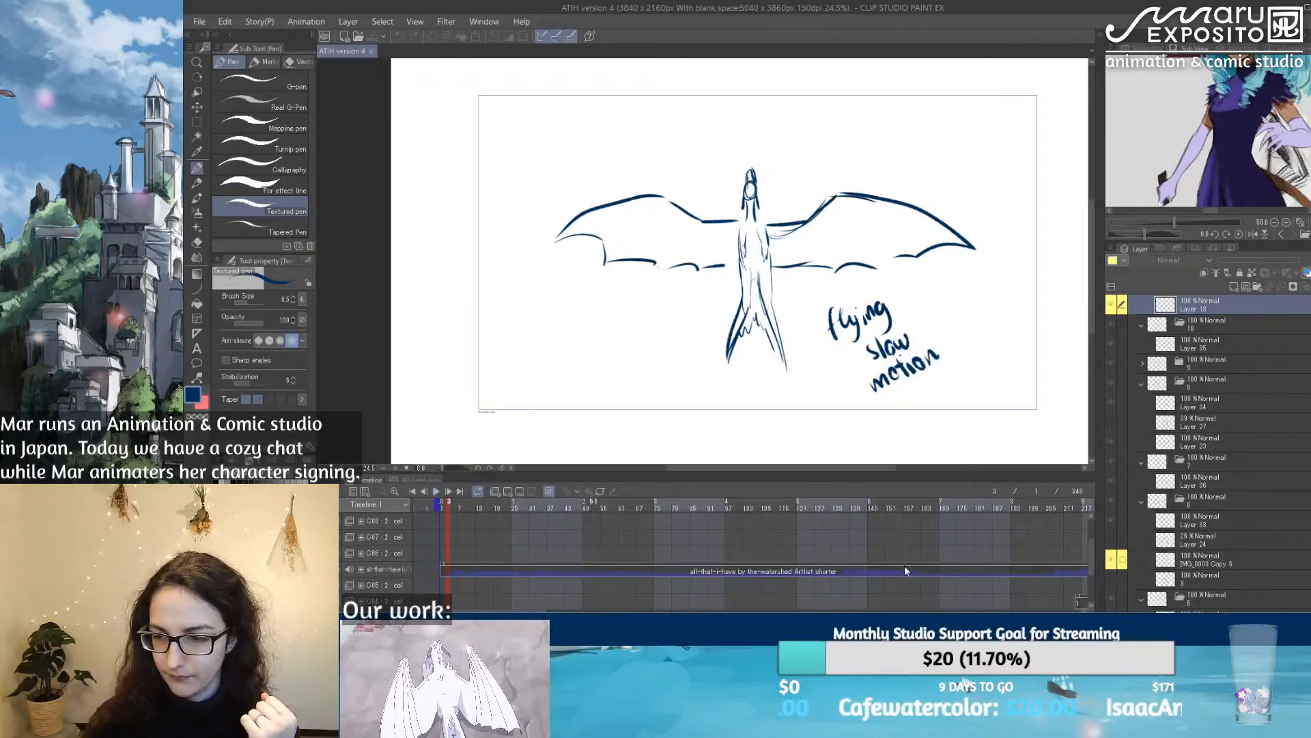
left_click(1251, 632)
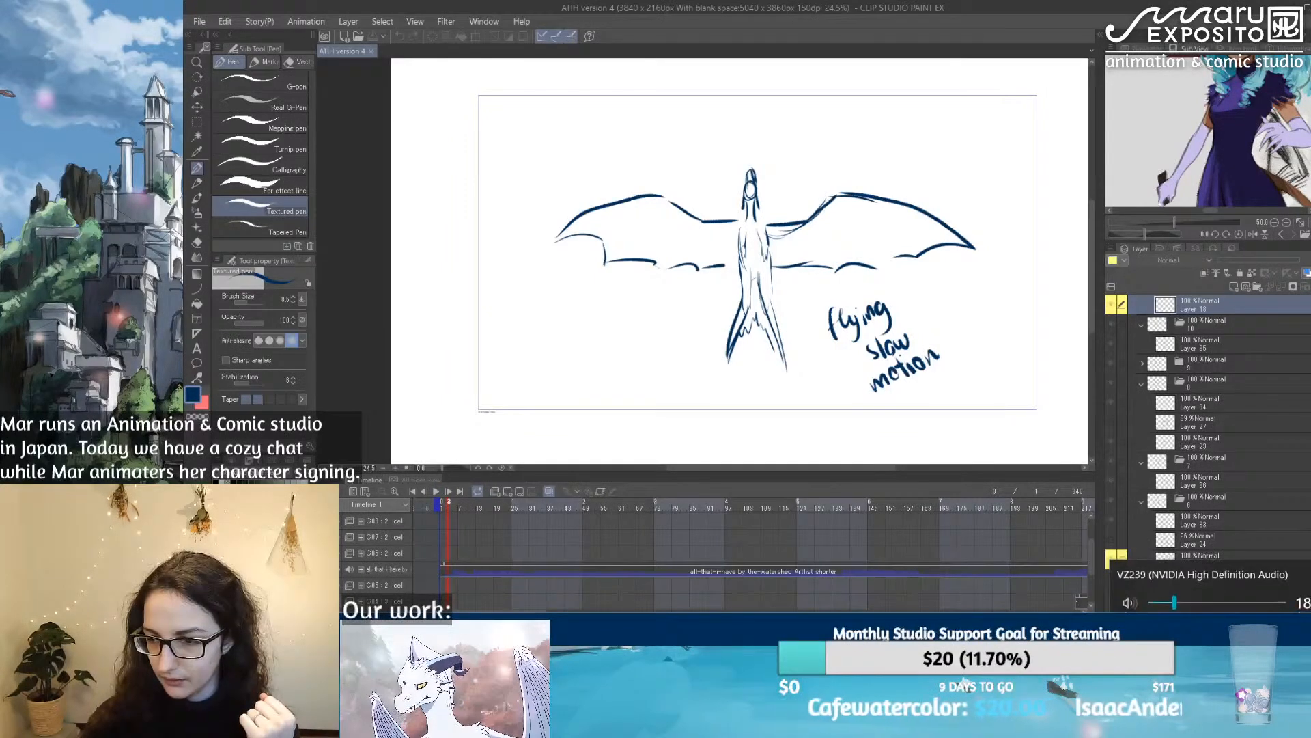
left_click(1179, 600)
left_click_drag(1180, 601, 1185, 602)
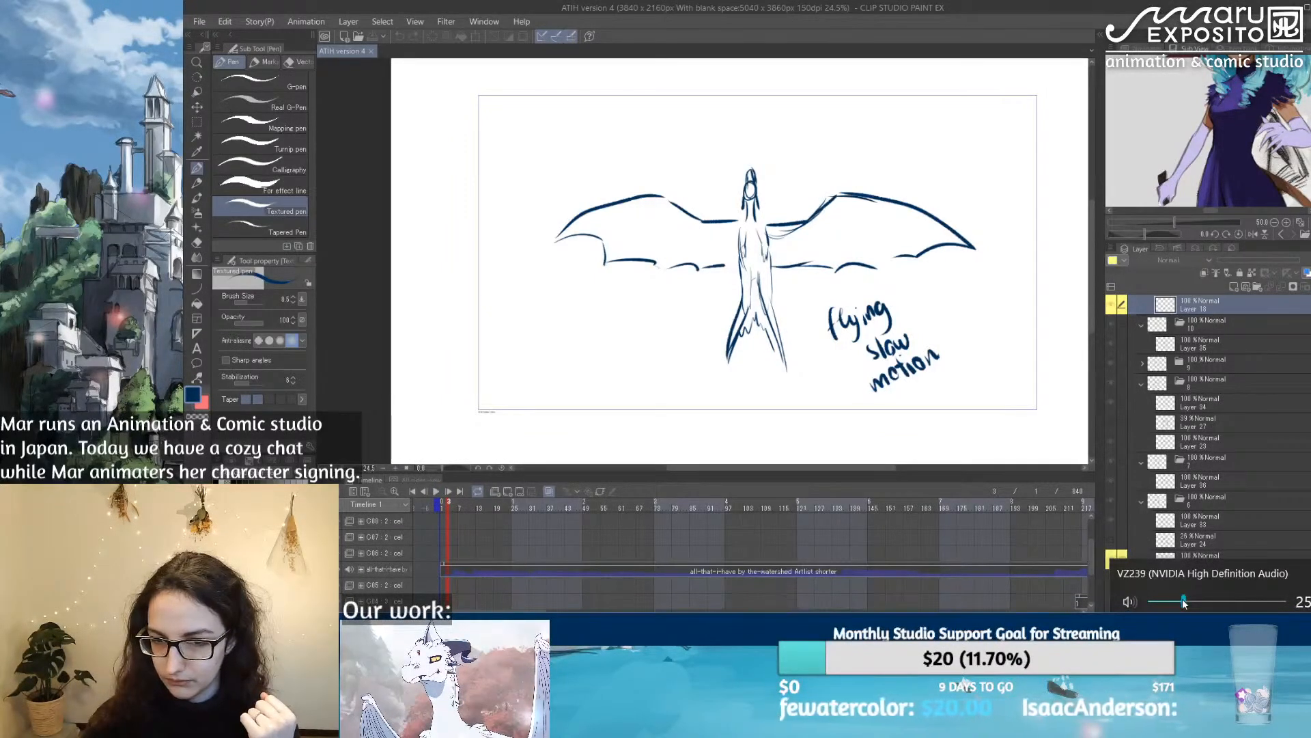
left_click(446, 509)
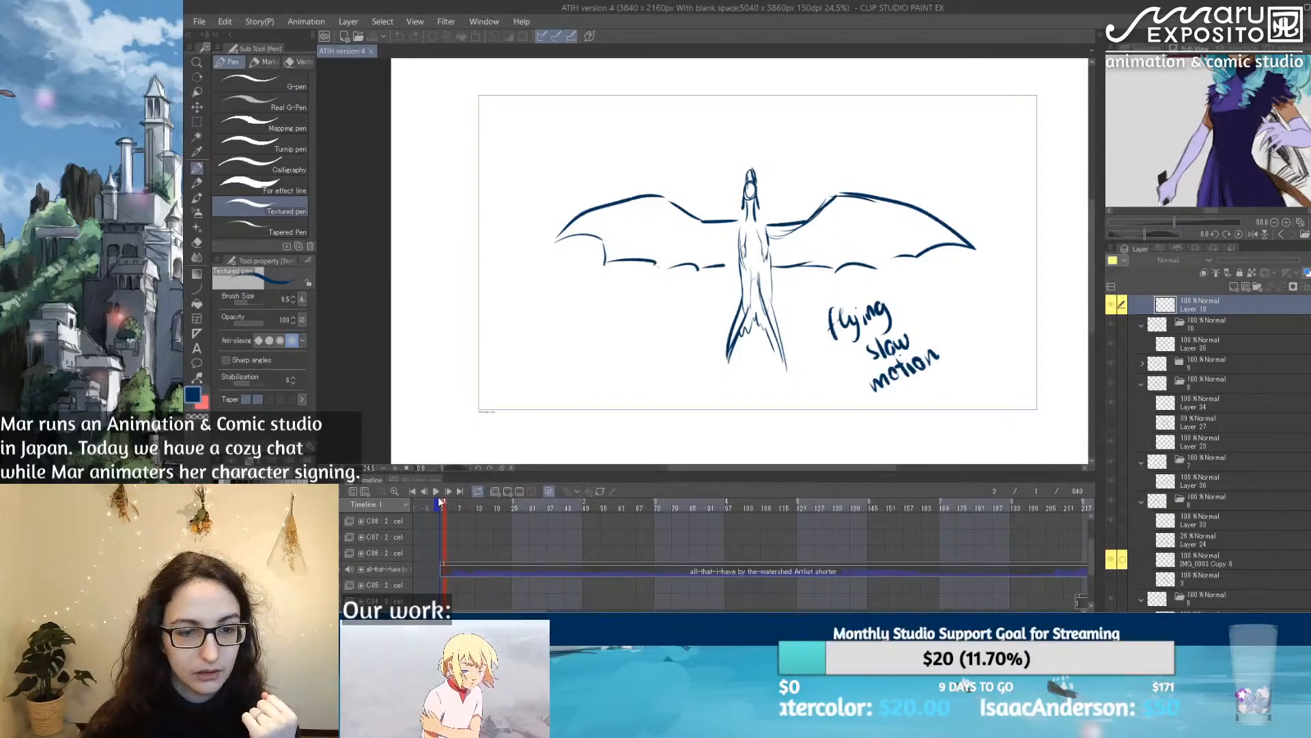
left_click(436, 492)
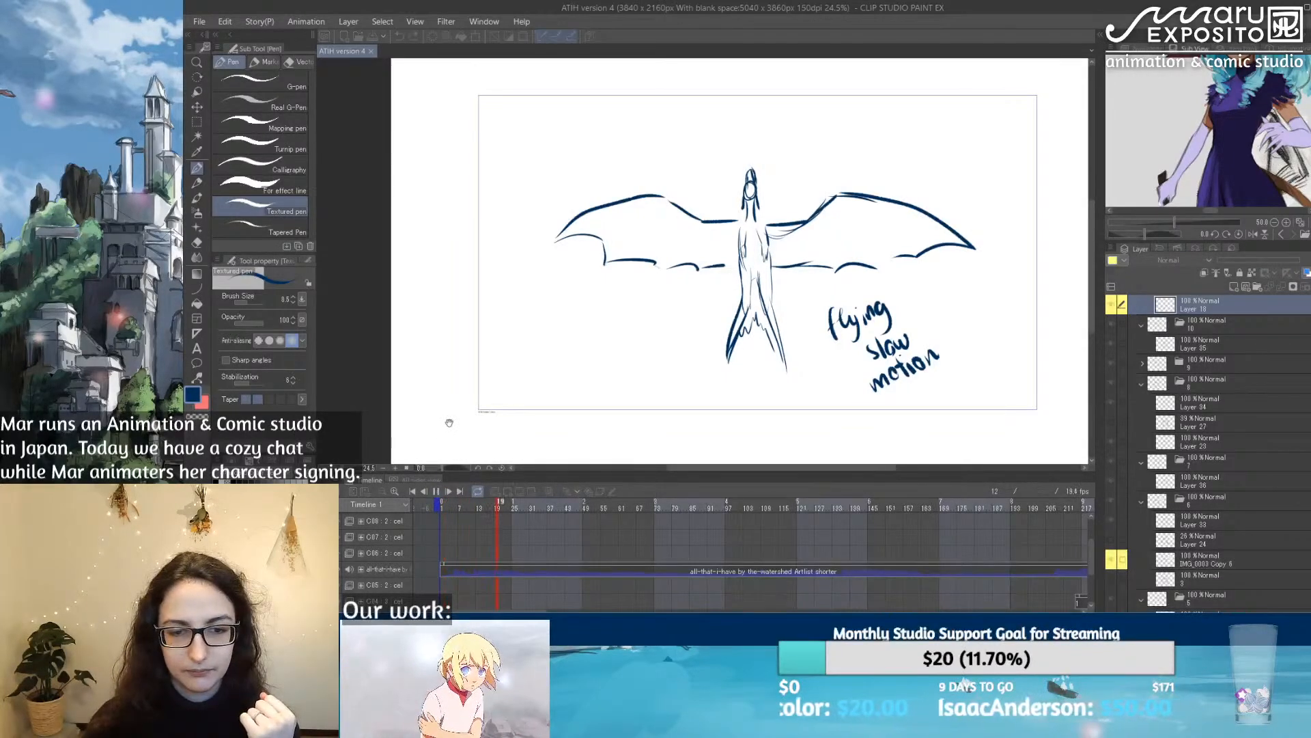
left_click(436, 491)
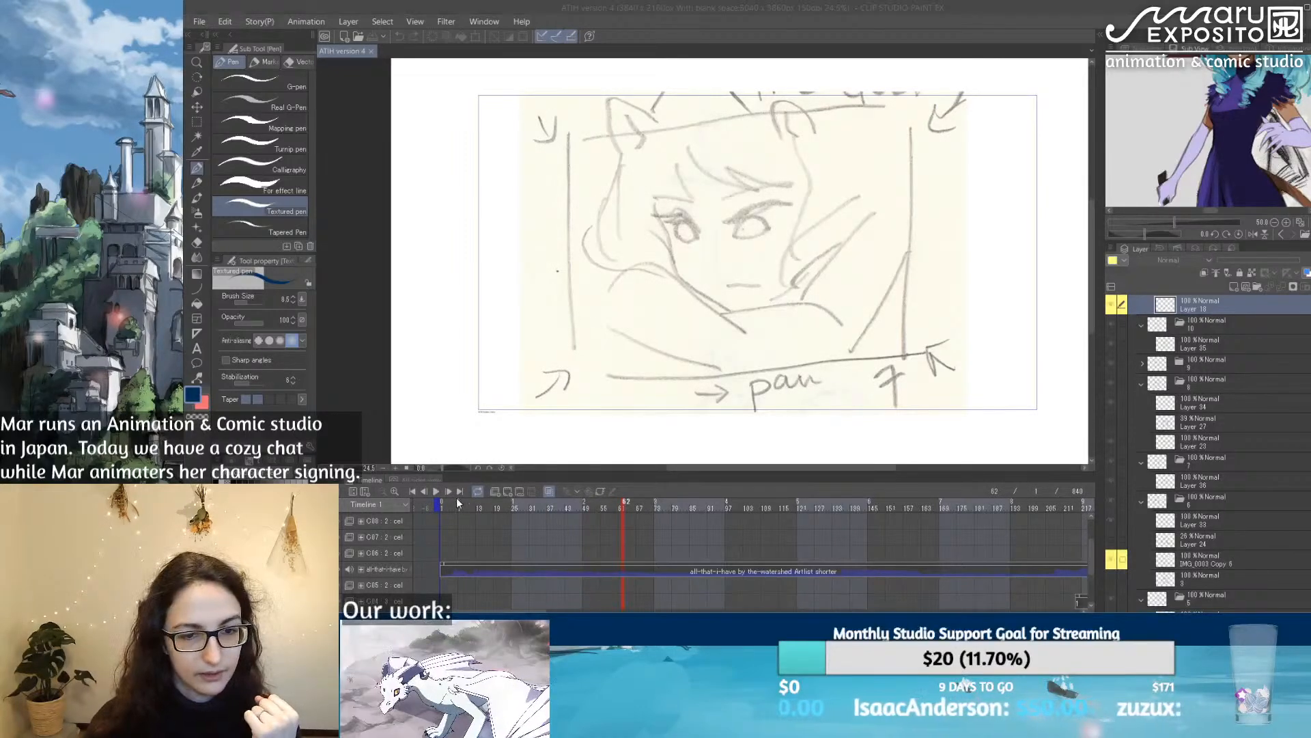
Step: Raise the system volume to 33 and play the whole animation from its start
left_click(445, 507)
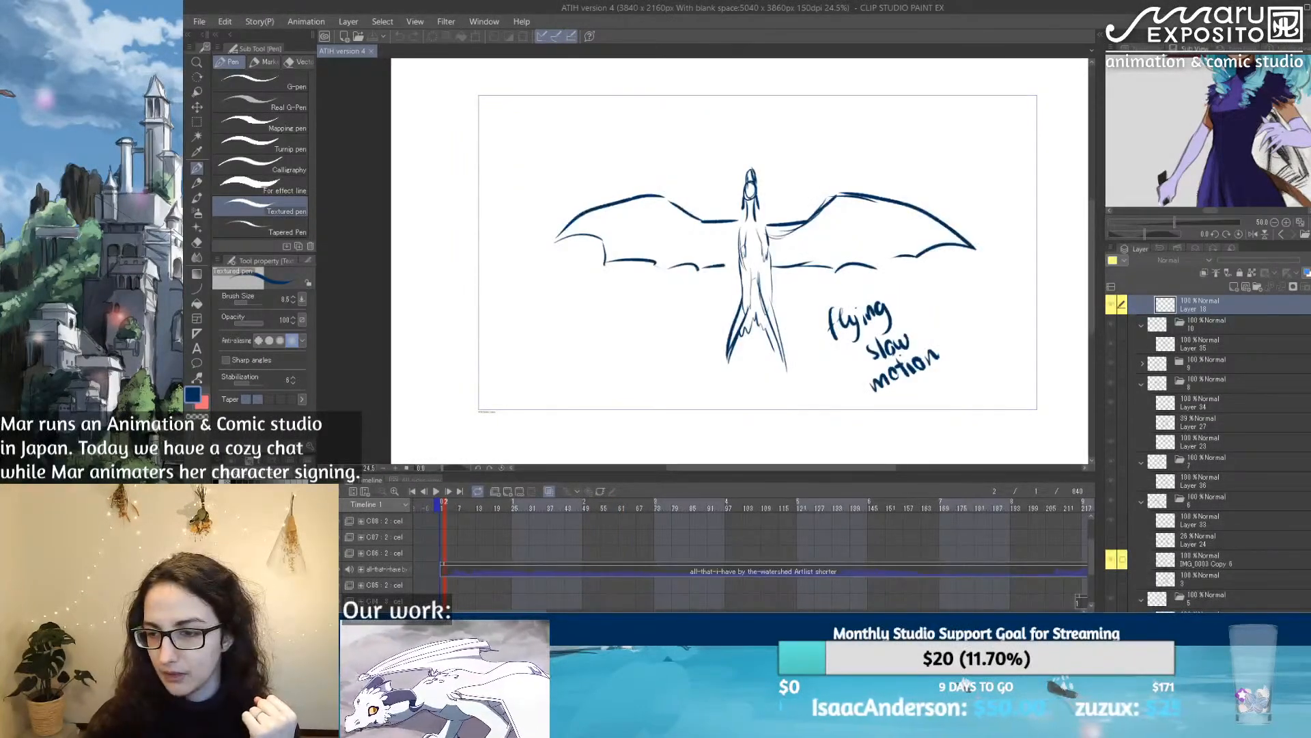
left_click(1223, 638)
left_click(1203, 603)
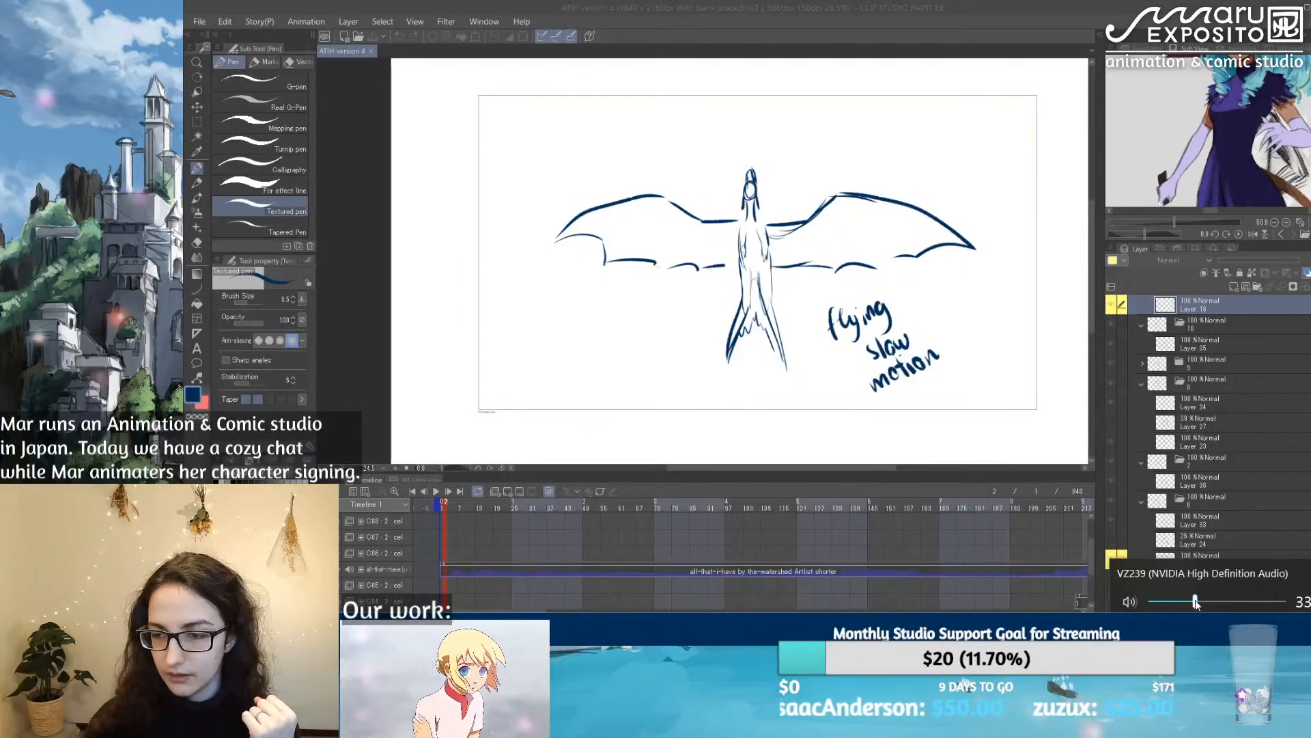
left_click(437, 508)
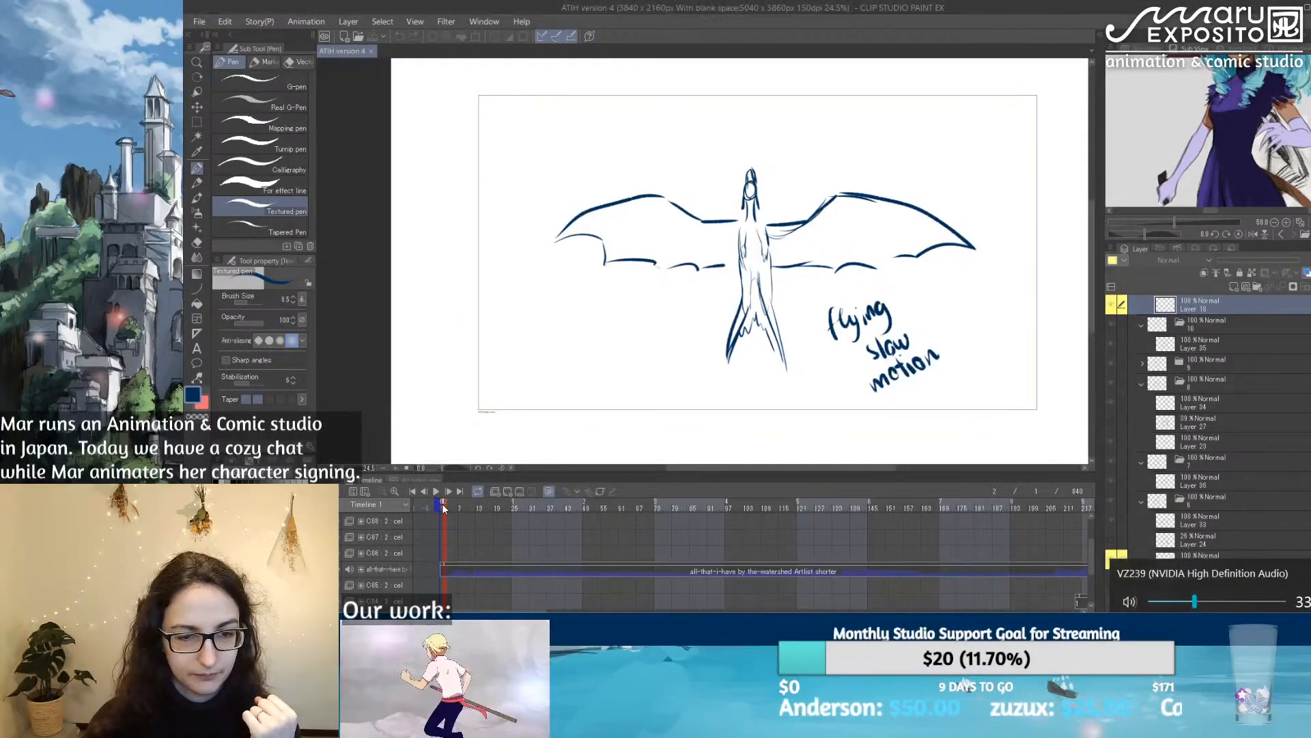
left_click(435, 492)
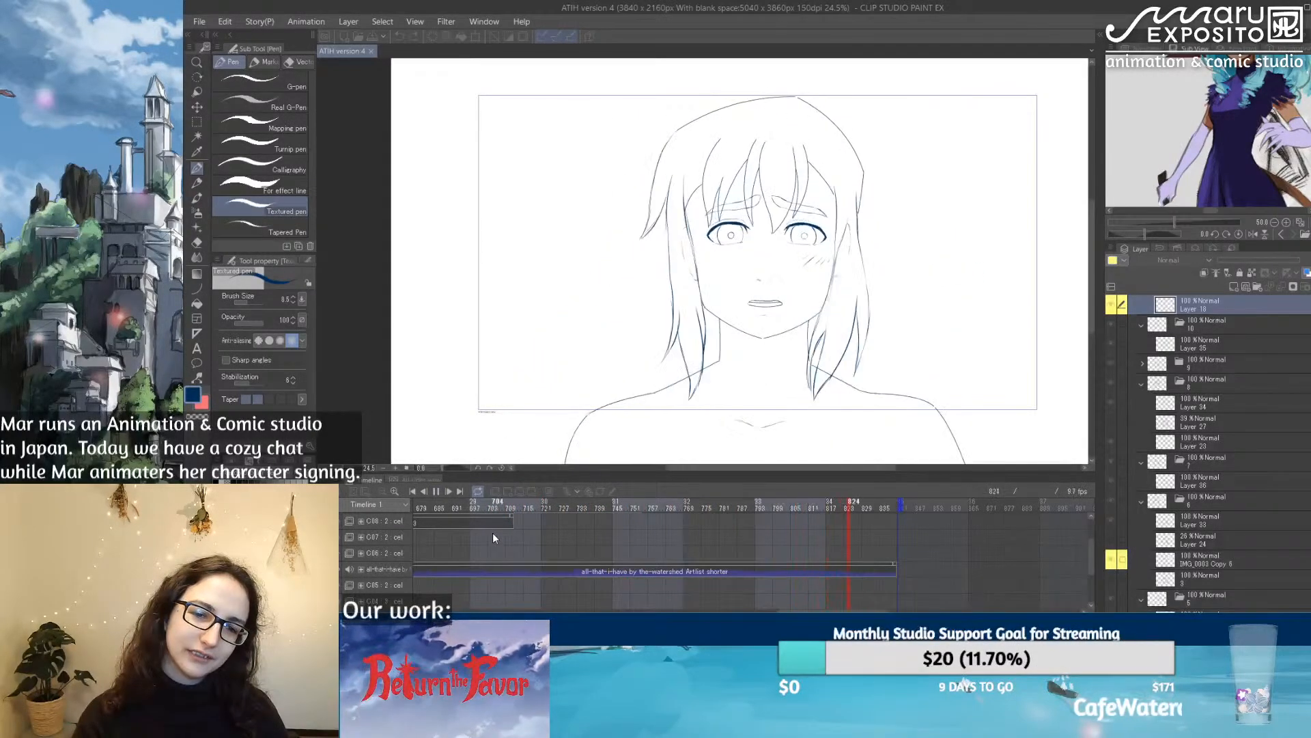
left_click(439, 491)
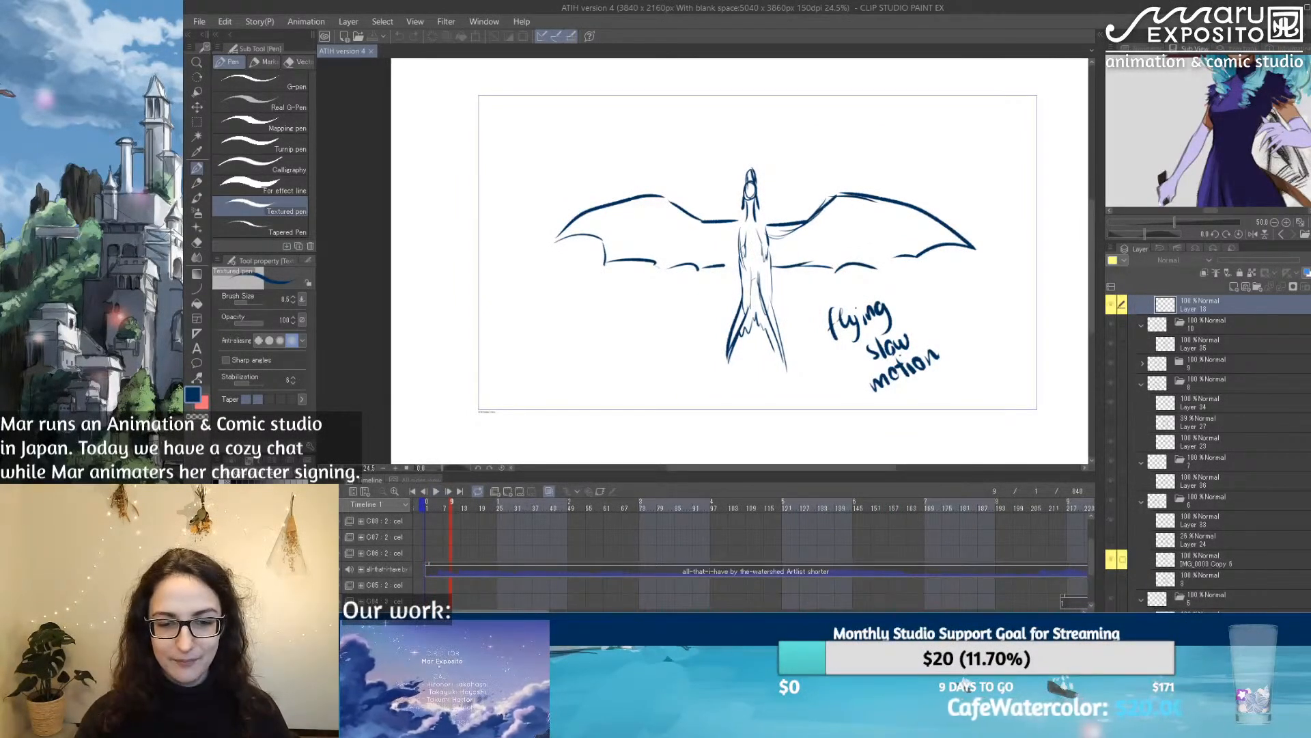
Step: Locate cut C09 on the timeline and scrub through its opening frames to frame 724
scroll(683, 596, "right", 10)
scroll(779, 602, "right", 3)
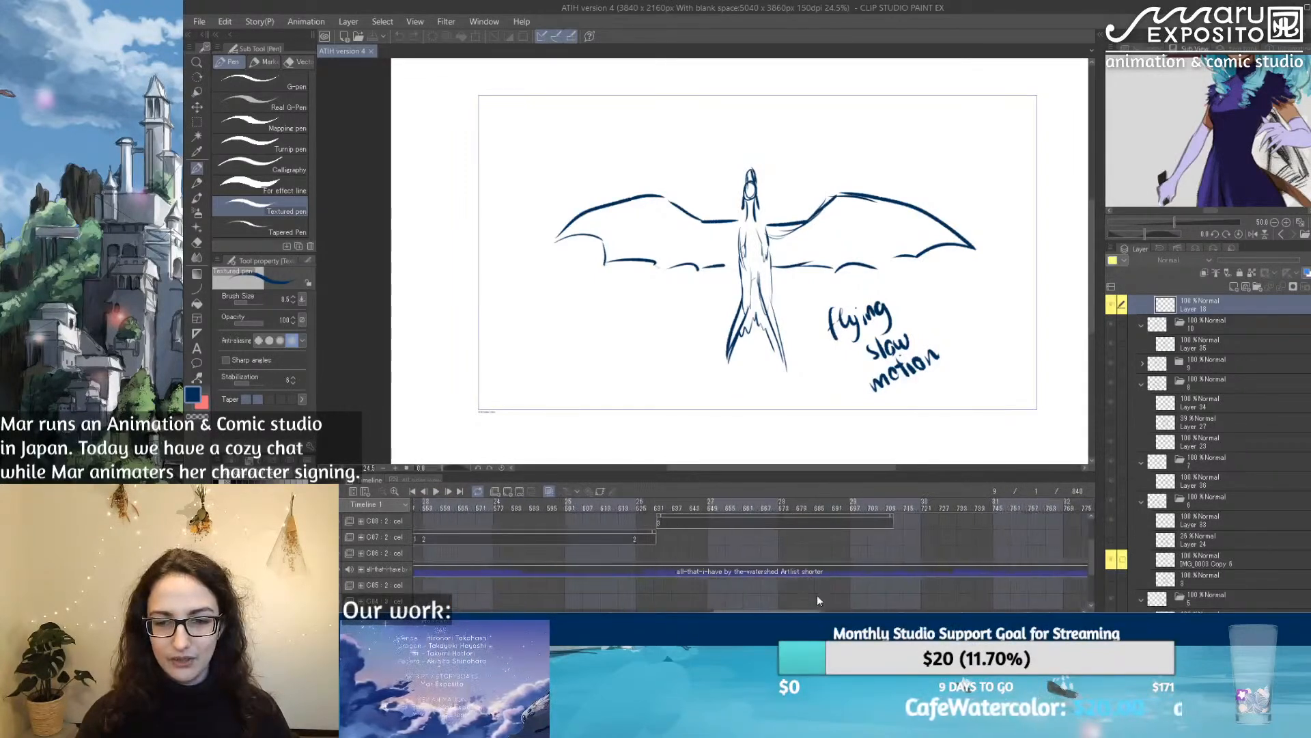
scroll(885, 533, "left", 2)
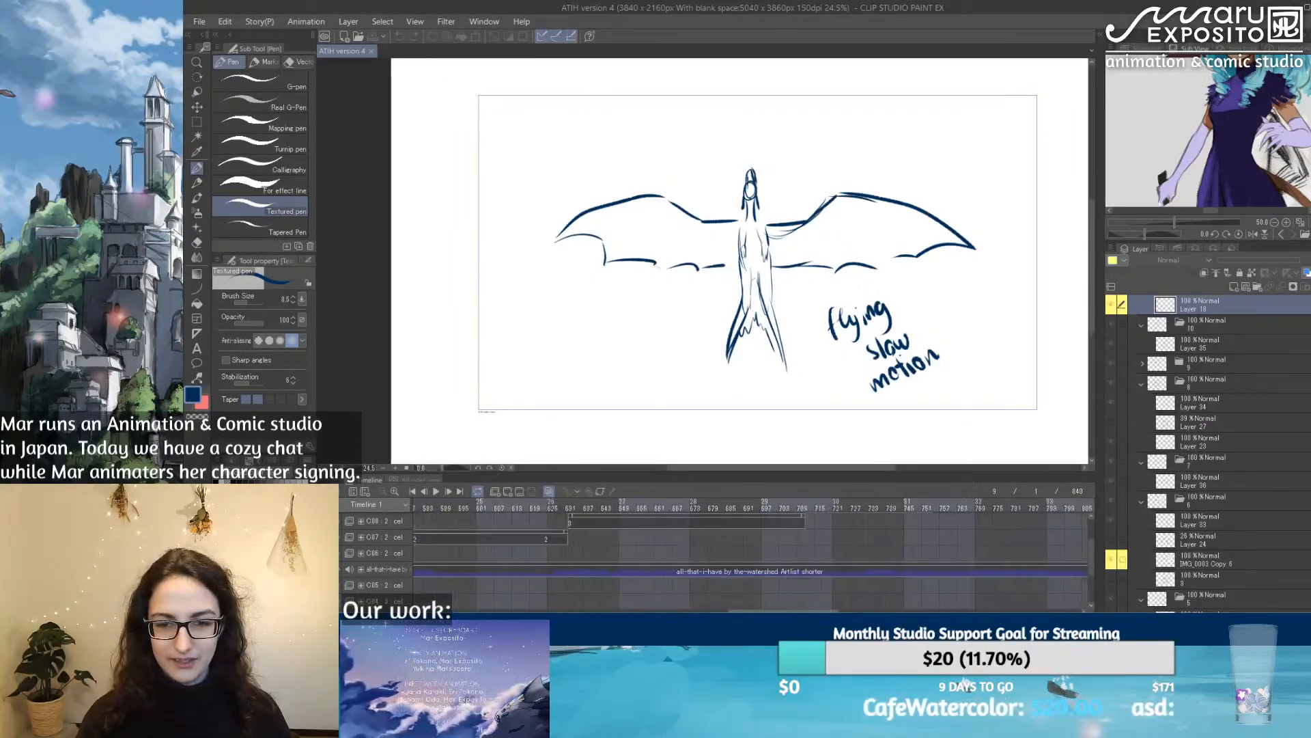
scroll(874, 527, "up", 2)
left_click_drag(820, 509, 853, 504)
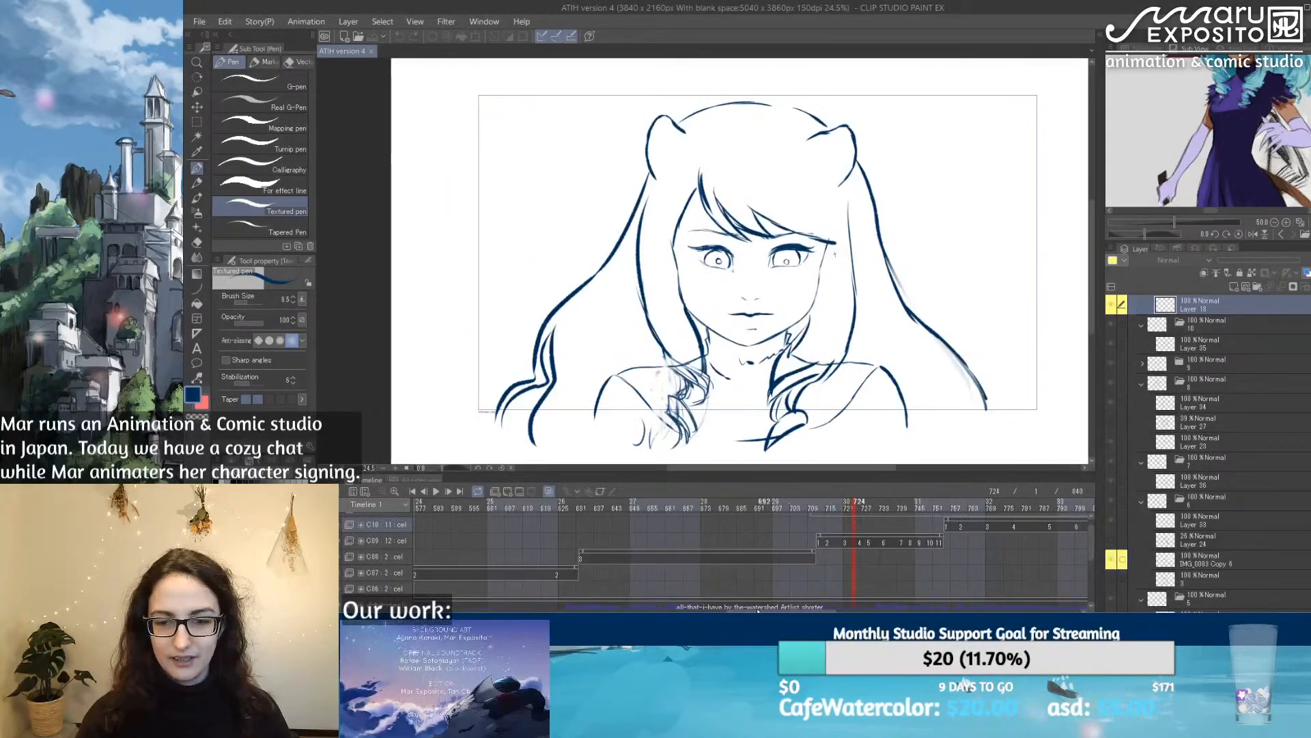
Step: Scrub back to the start of cut C09 and play the animation through cut C10
scroll(794, 610, "down", 1)
left_click_drag(794, 610, 838, 610)
left_click_drag(602, 509, 770, 506)
left_click(566, 508)
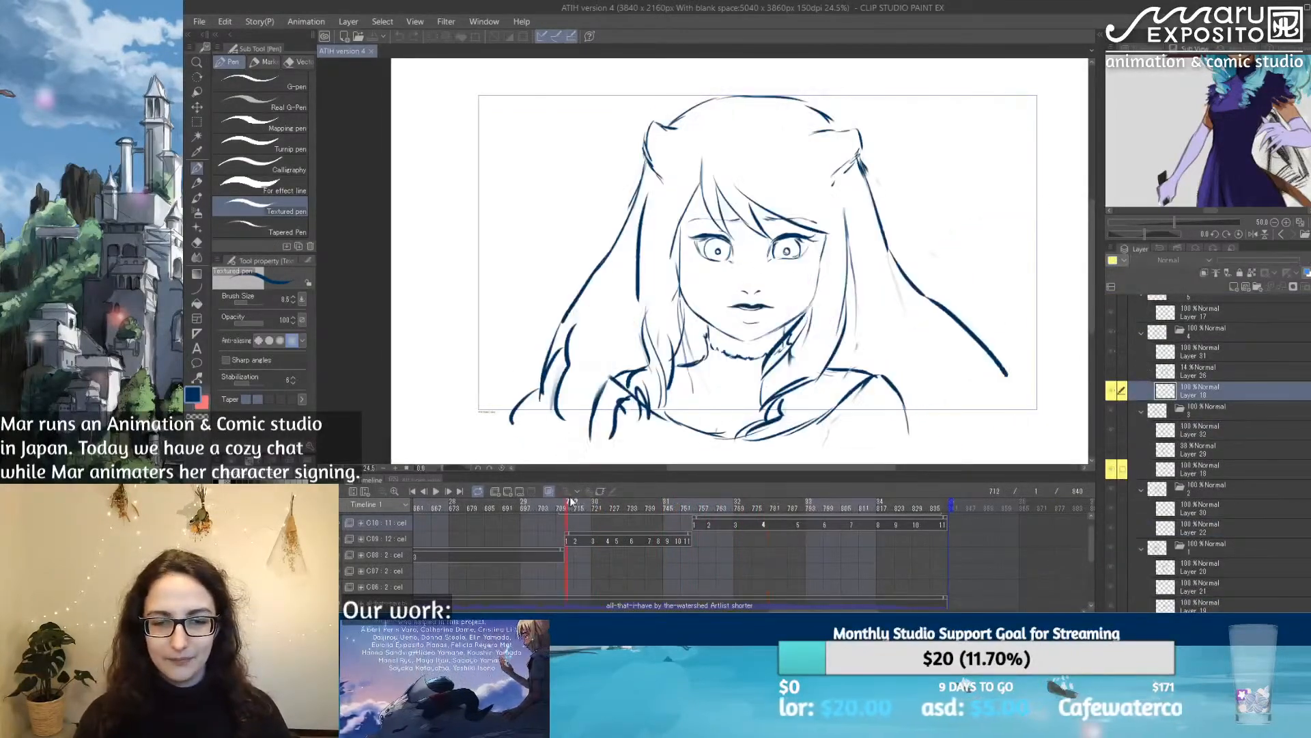
left_click_drag(614, 511, 569, 511)
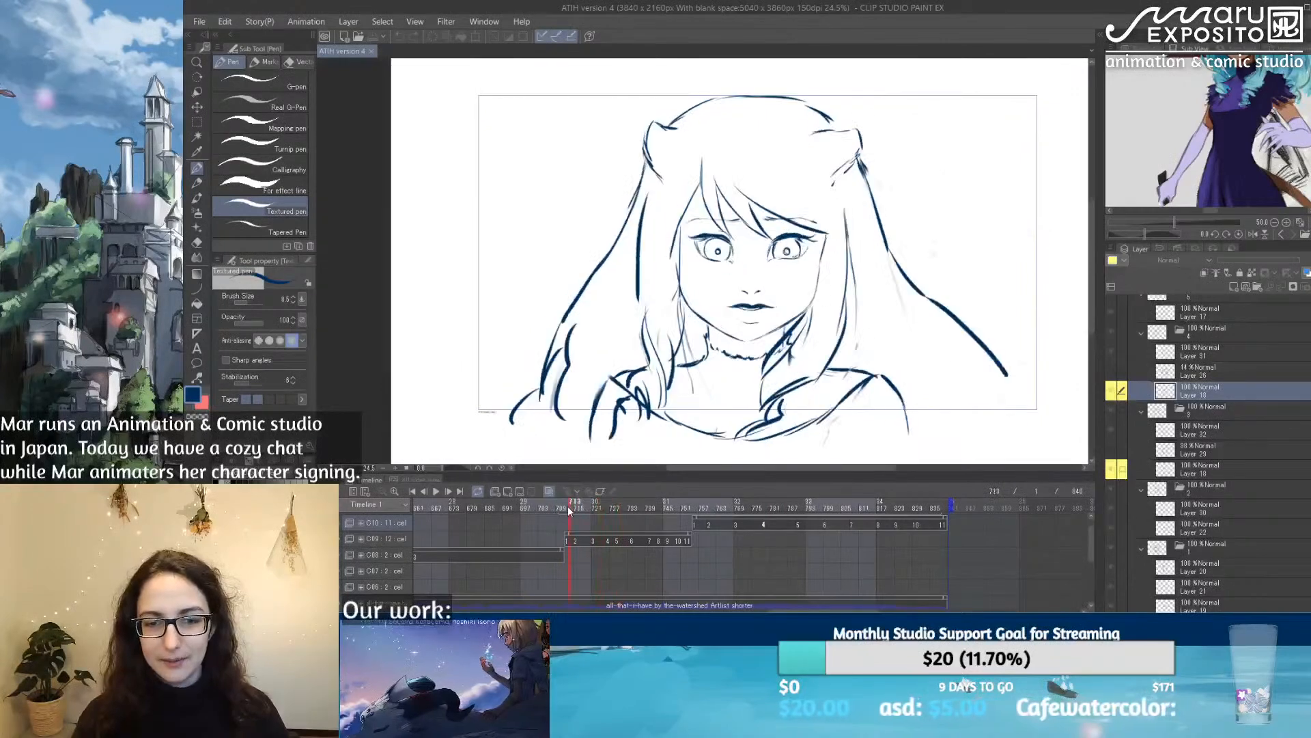
left_click(435, 491)
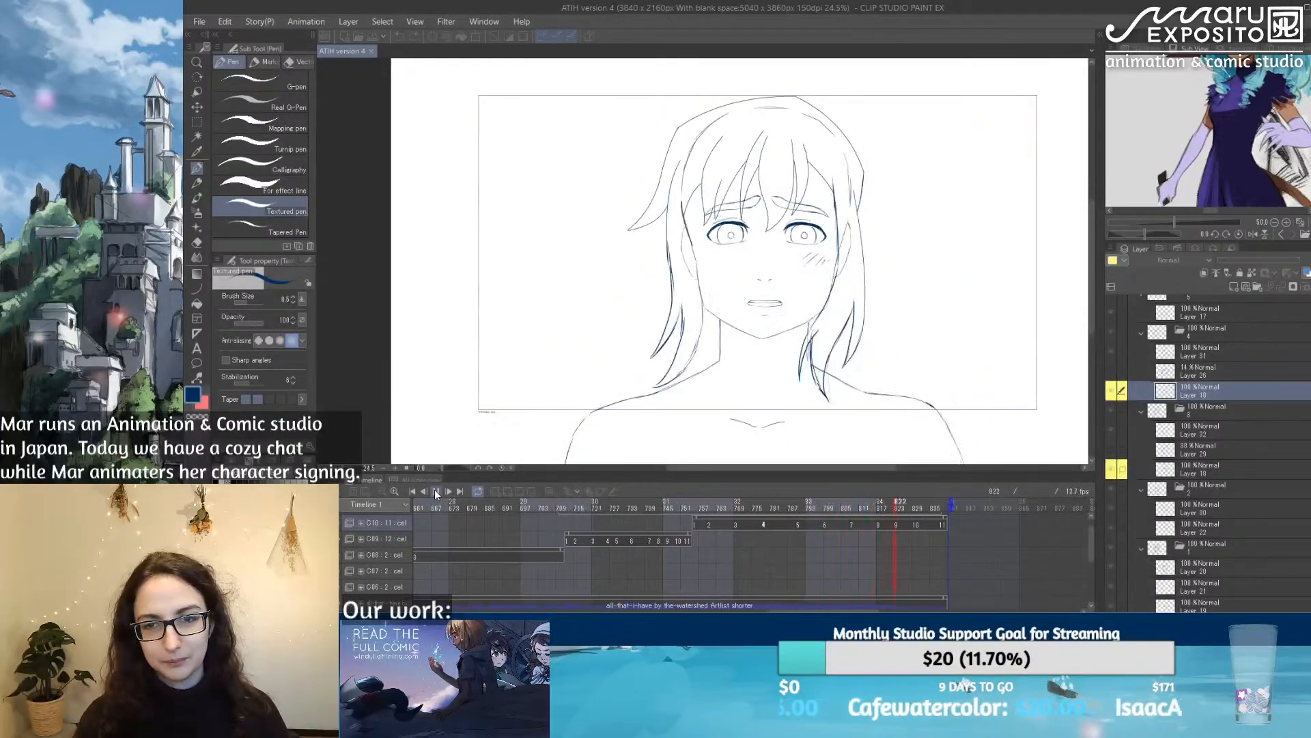
left_click(435, 491)
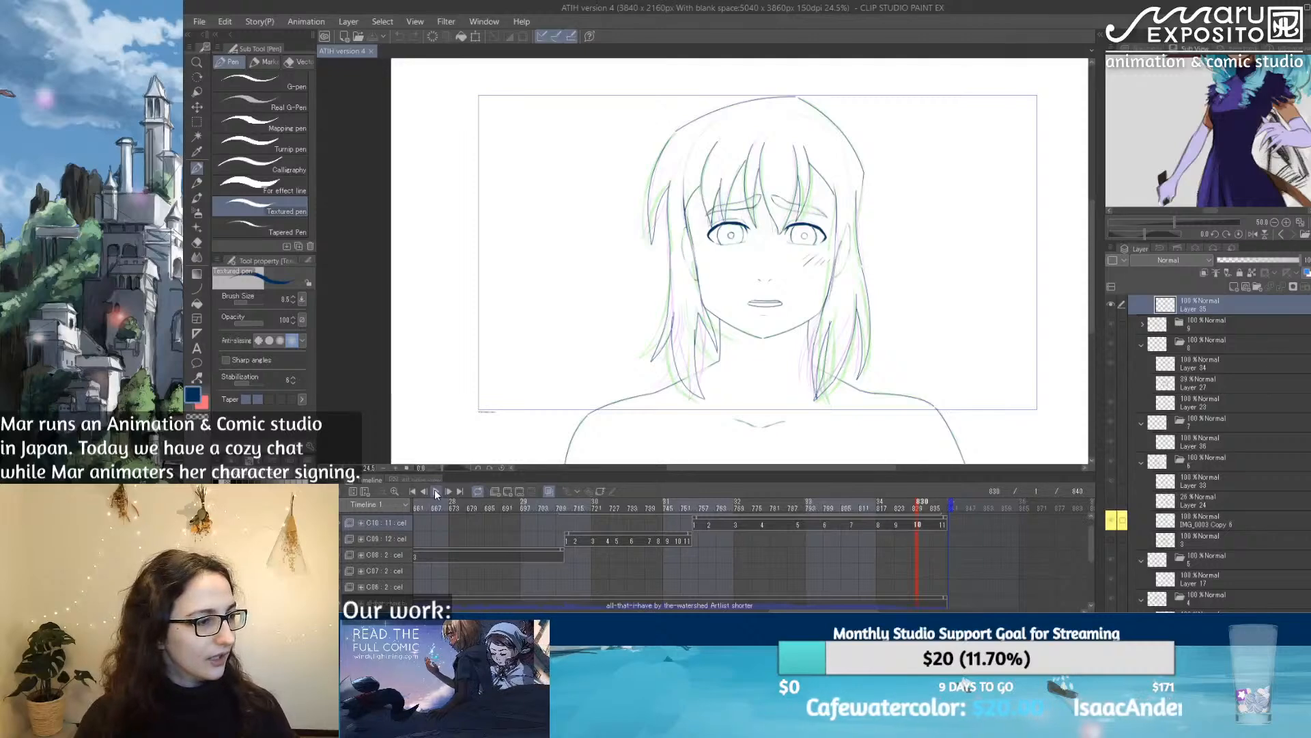
Step: Scrub to the last frame of cut C10 and view the embrace sketch at the start of cut C07
left_click_drag(625, 512, 959, 514)
left_click_drag(824, 610, 705, 610)
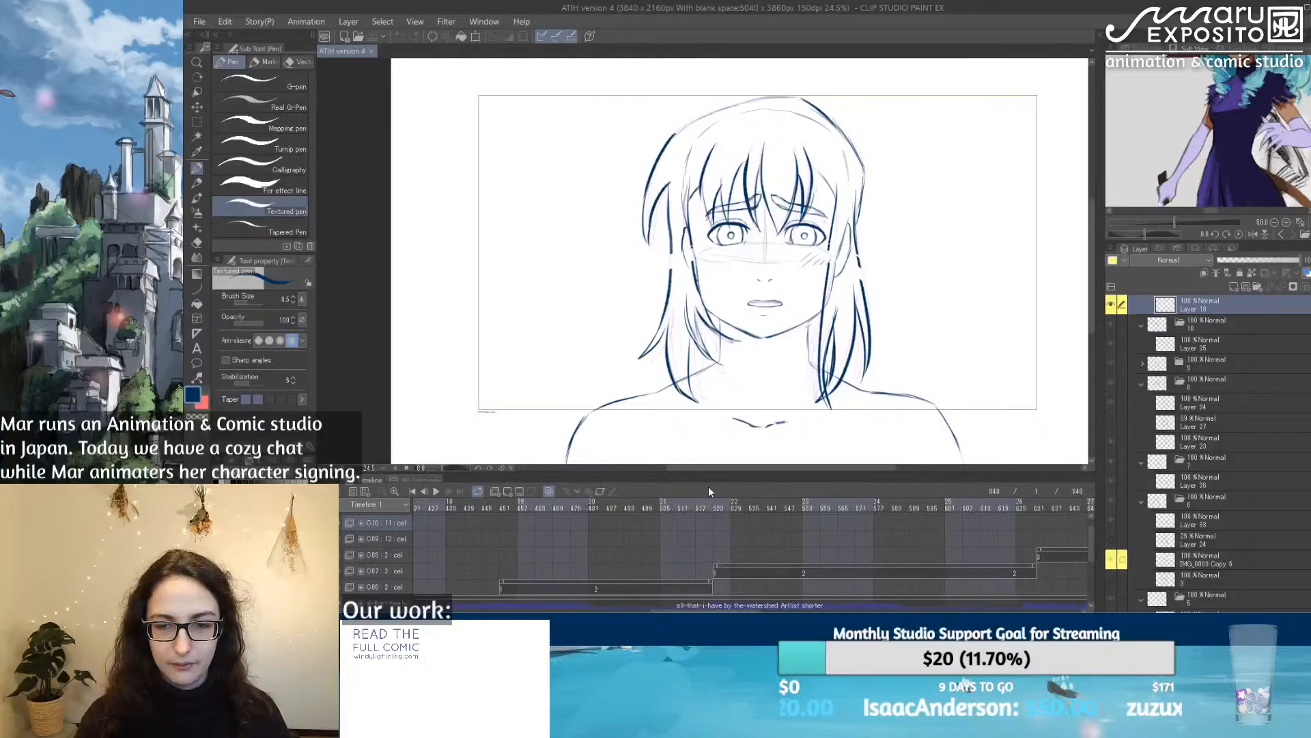
left_click(737, 509)
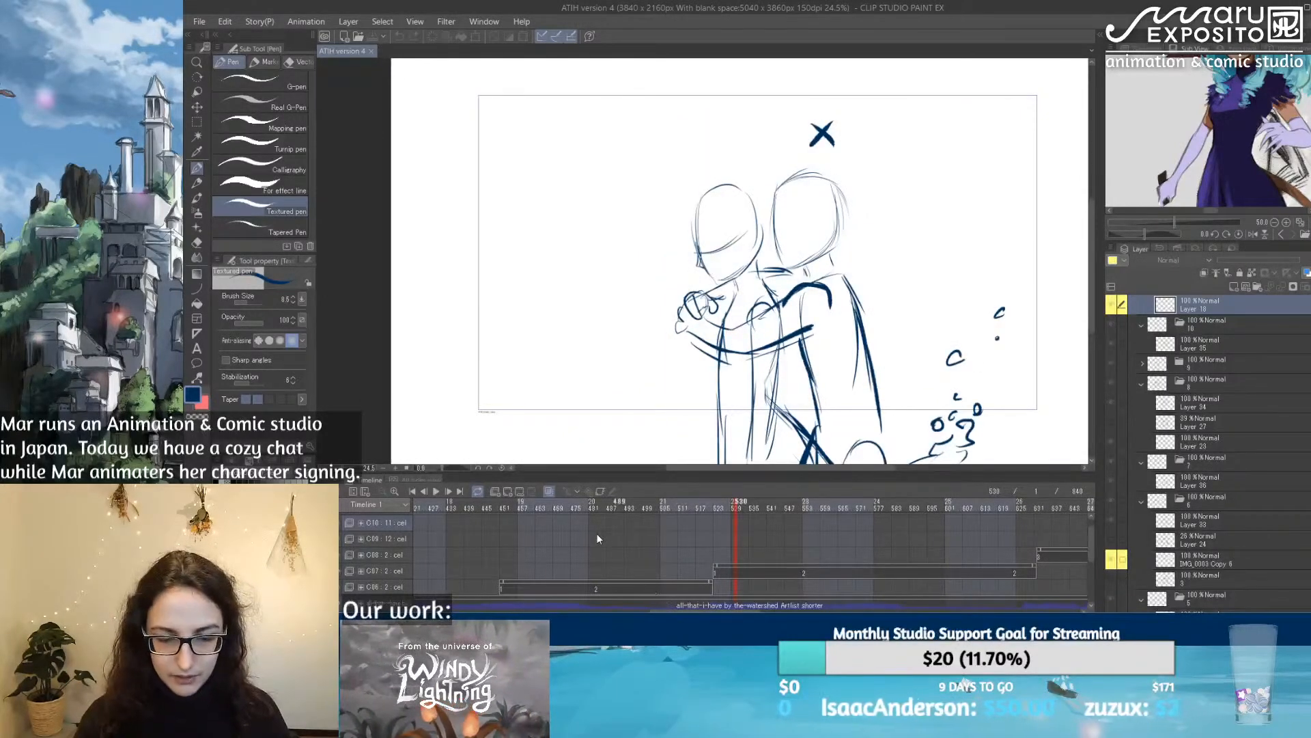
Step: Enlarge the timeline to show more tracks and bring the end of the playback range into view
scroll(596, 531, "down", 4)
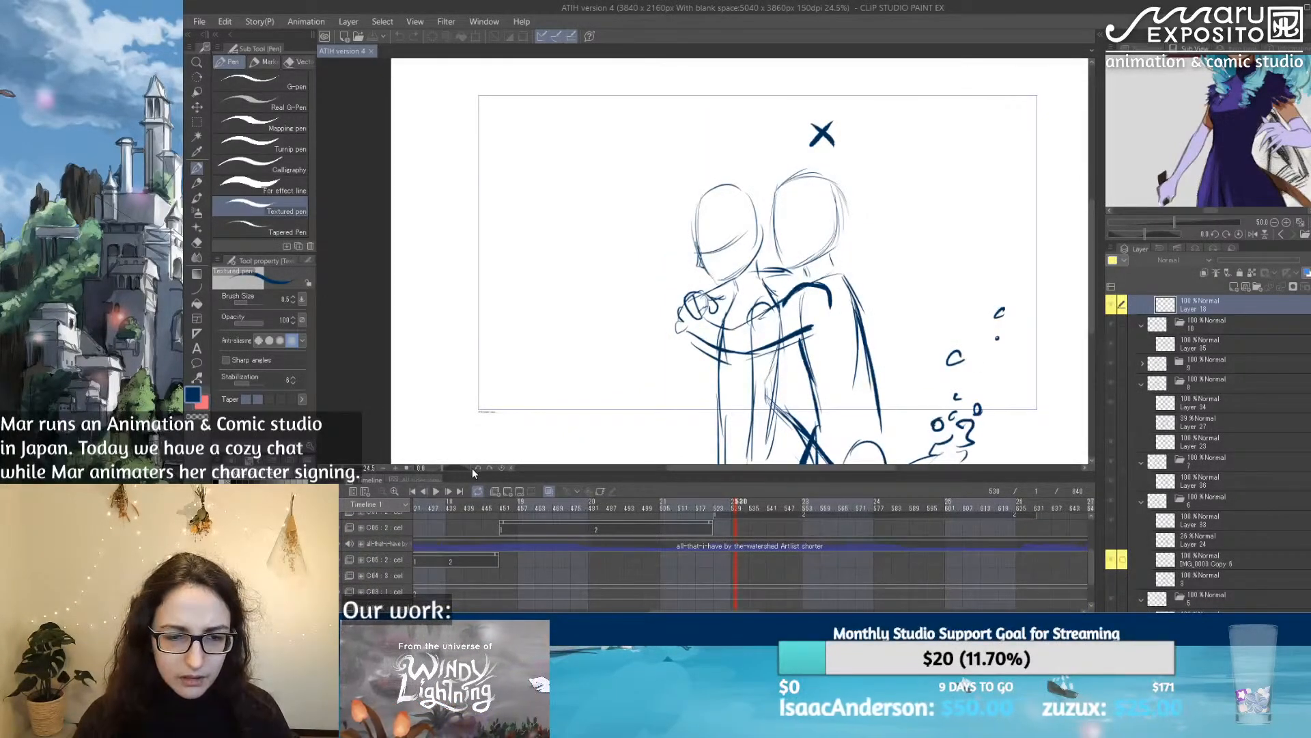
left_click_drag(469, 471, 469, 383)
left_click_drag(685, 610, 824, 600)
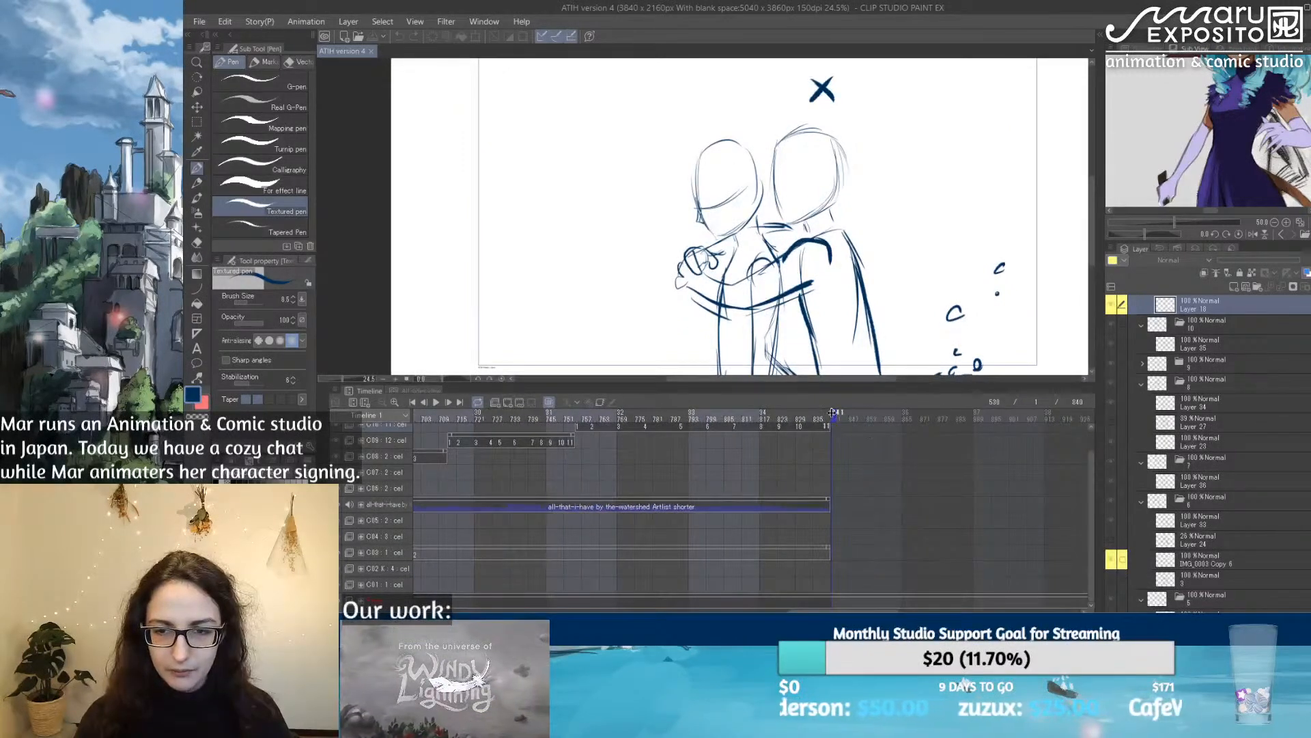
Step: Shorten the playback range so it ends at frame 214, where cut C04 begins
left_click_drag(833, 414, 311, 417)
left_click_drag(809, 609, 699, 609)
left_click_drag(311, 417, 767, 415)
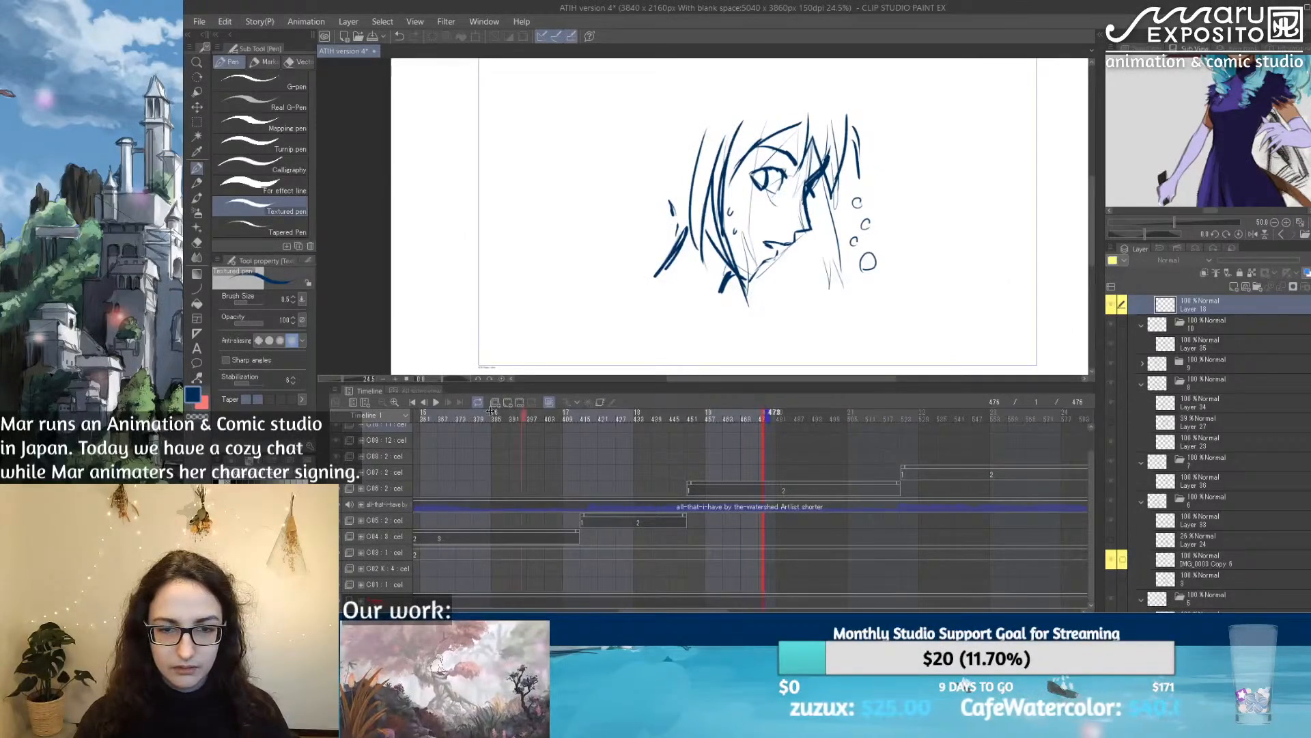
left_click_drag(770, 413, 445, 413)
scroll(803, 480, "left", 5)
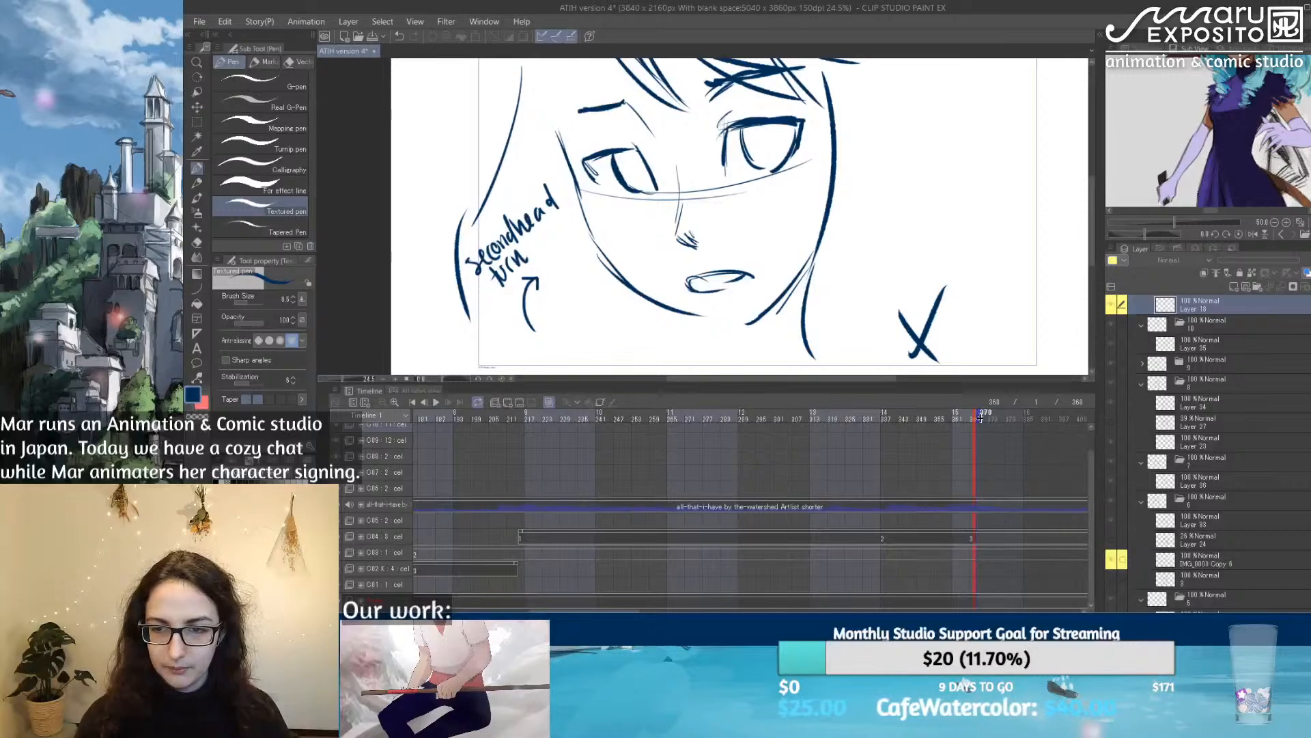
left_click(520, 437)
Step: Go to frame 121 in cut C03 and view the whole flashback sketch on the canvas
scroll(616, 411, "left", 10)
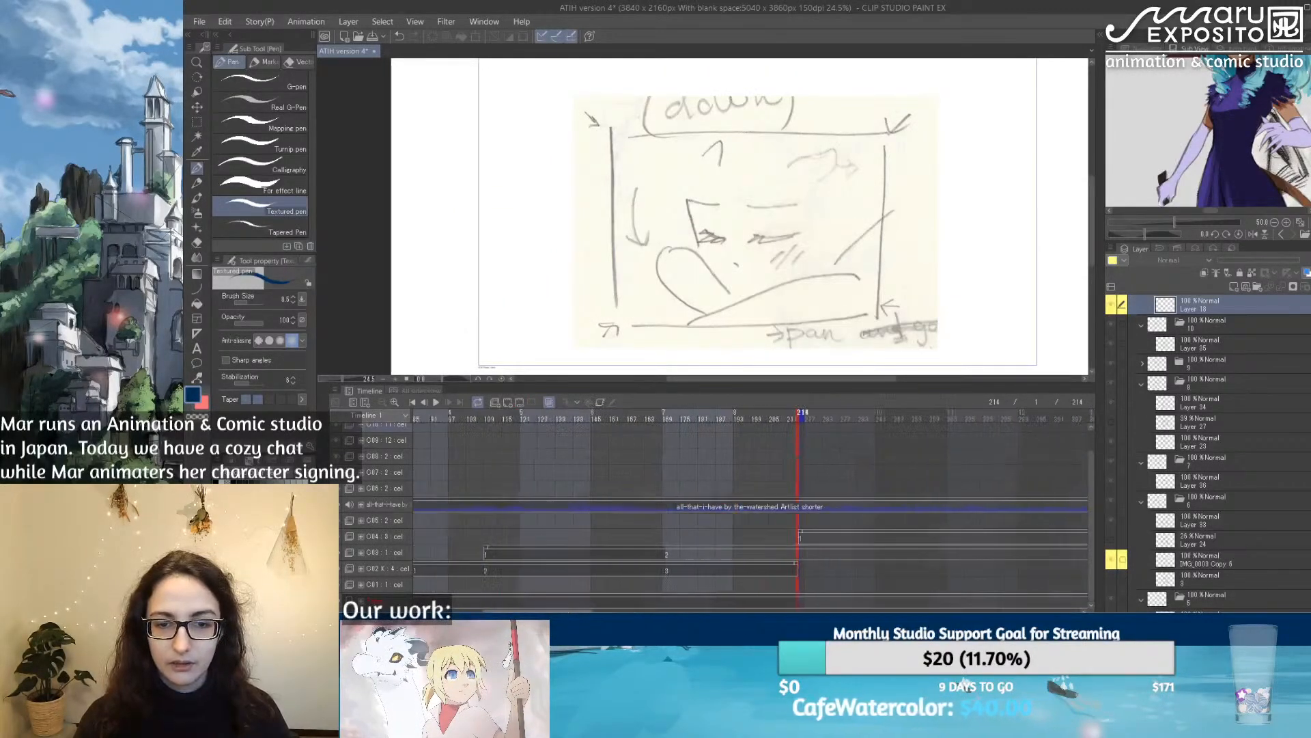
left_click(617, 411)
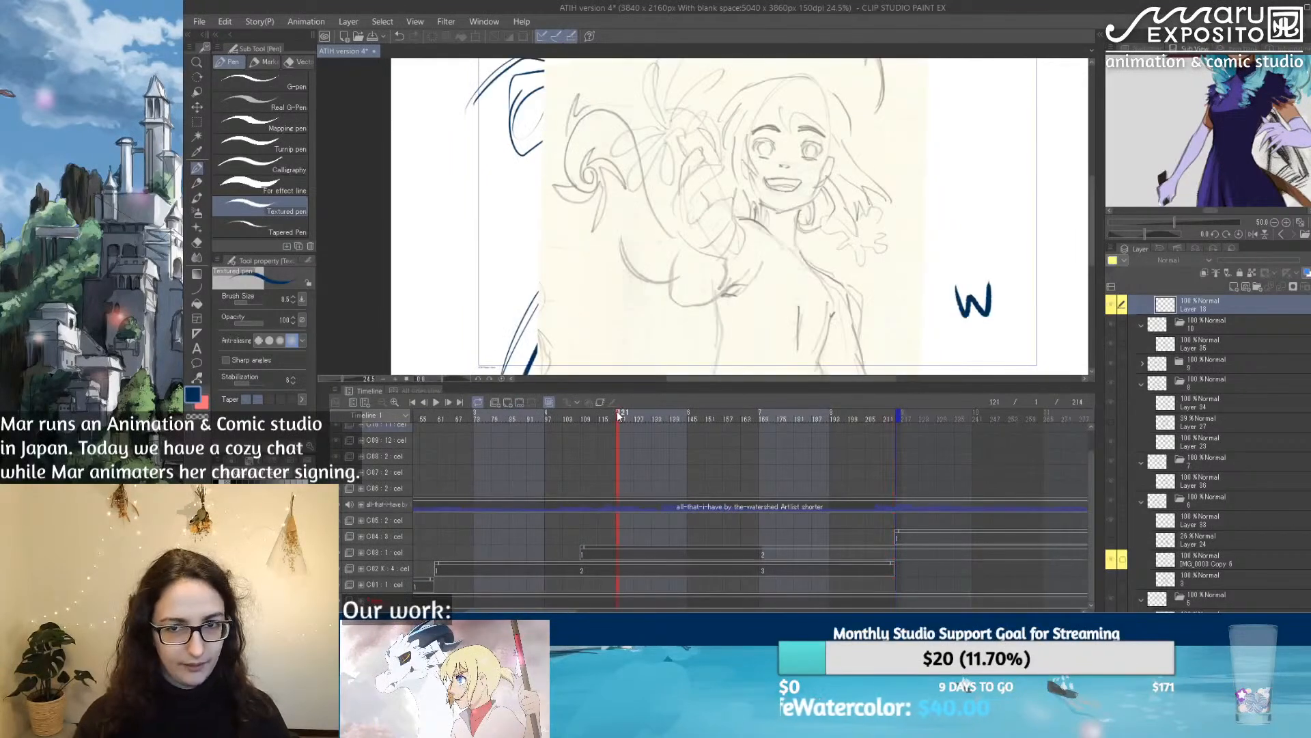
scroll(902, 176, "down", 1)
scroll(901, 176, "down", 2)
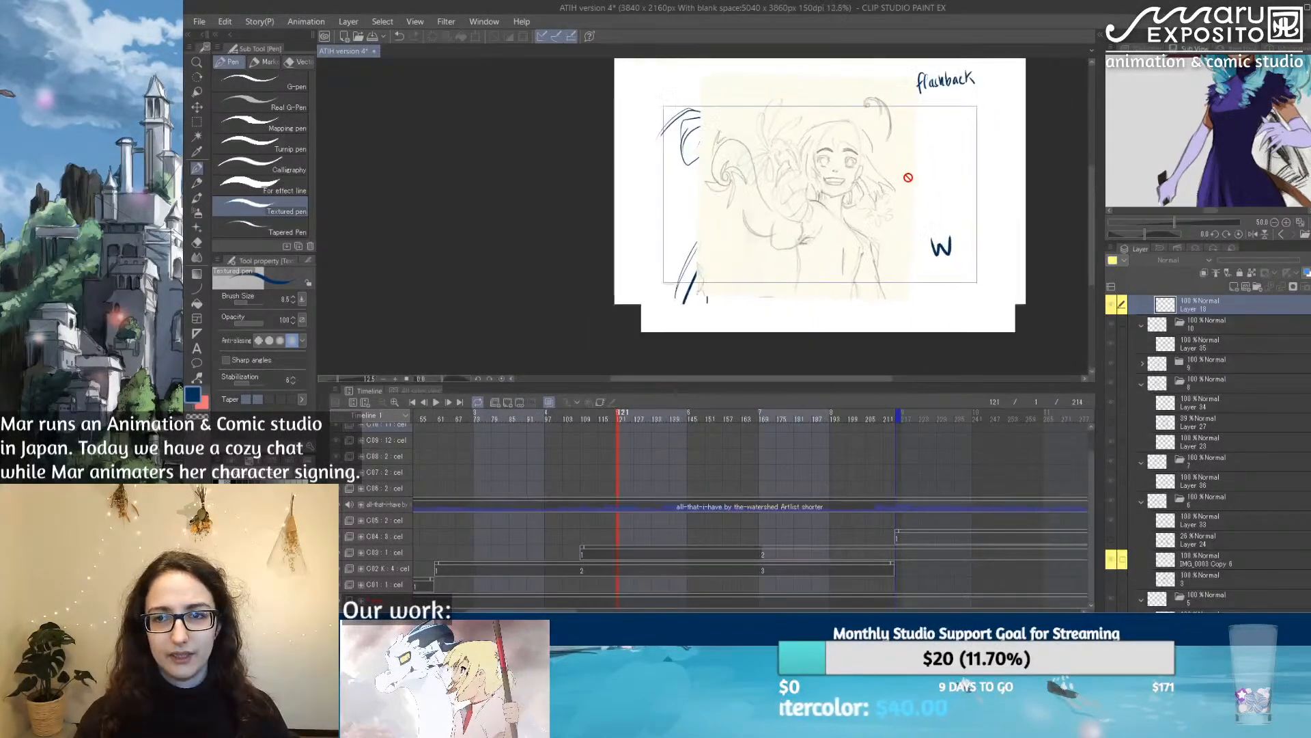
left_click_drag(1090, 220, 1090, 211)
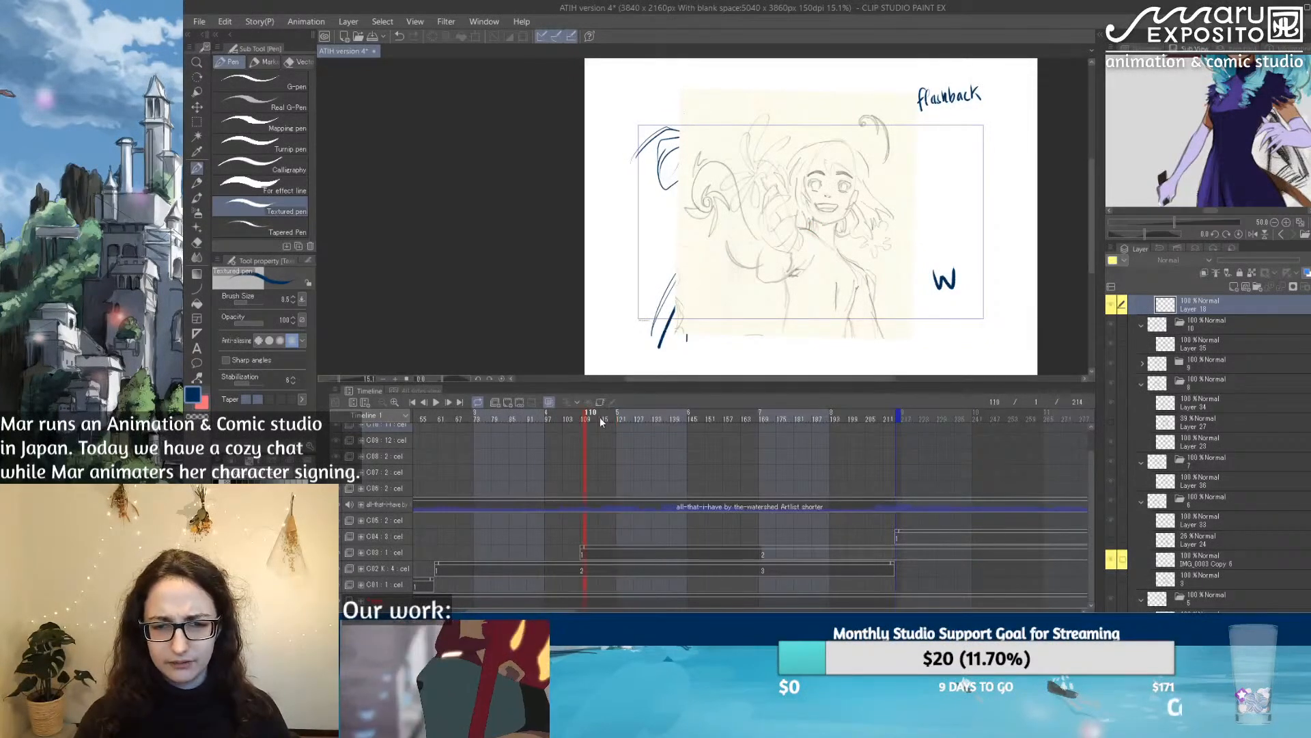
Step: Scrub back and forth through cut C03's flashback frames, ending at frame 154
mouse_move(645, 414)
left_mouse_down()
mouse_move(704, 415)
mouse_move(653, 420)
left_mouse_up()
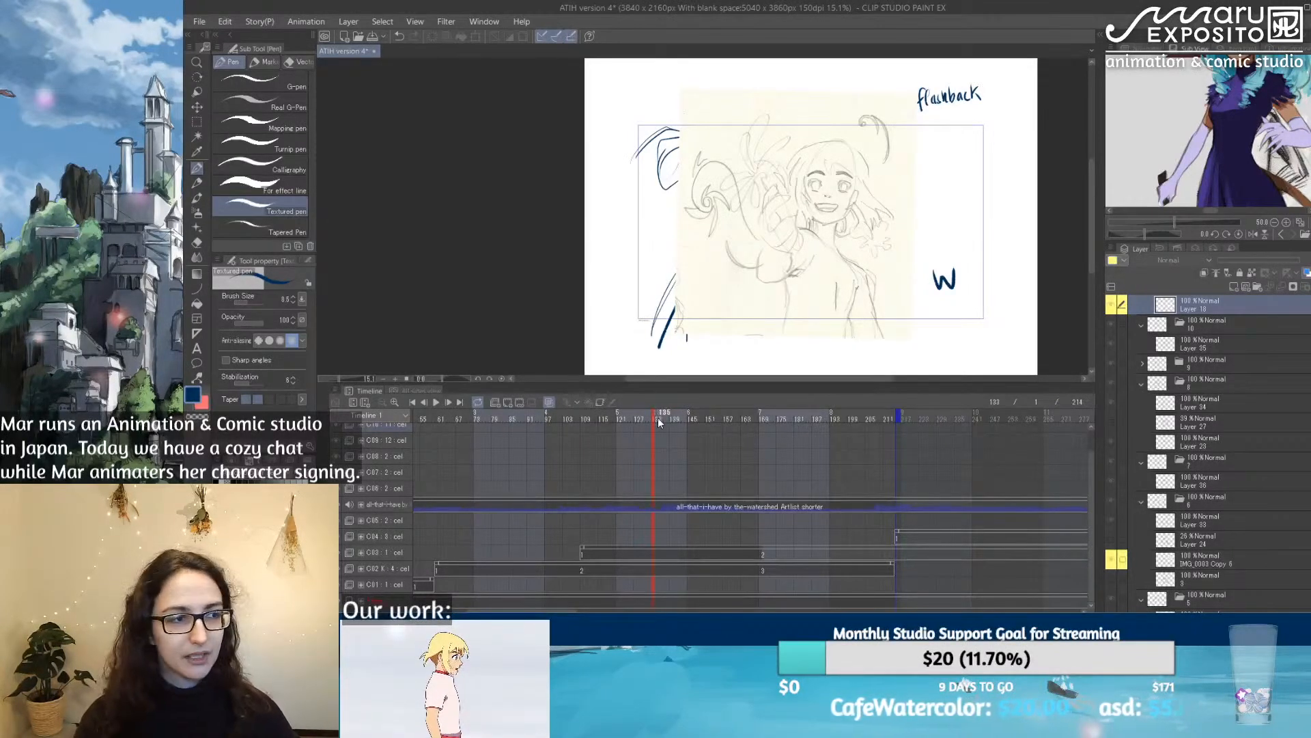
left_click_drag(764, 423, 624, 440)
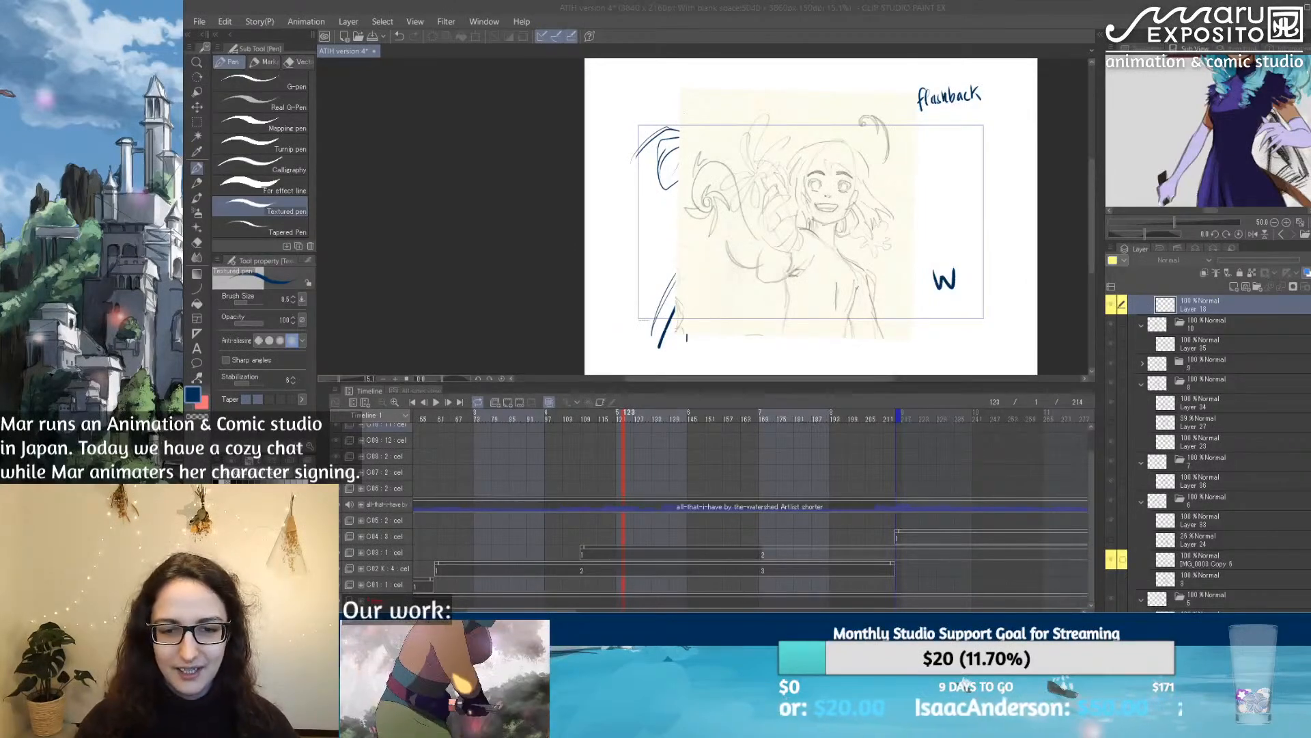
left_click(621, 418)
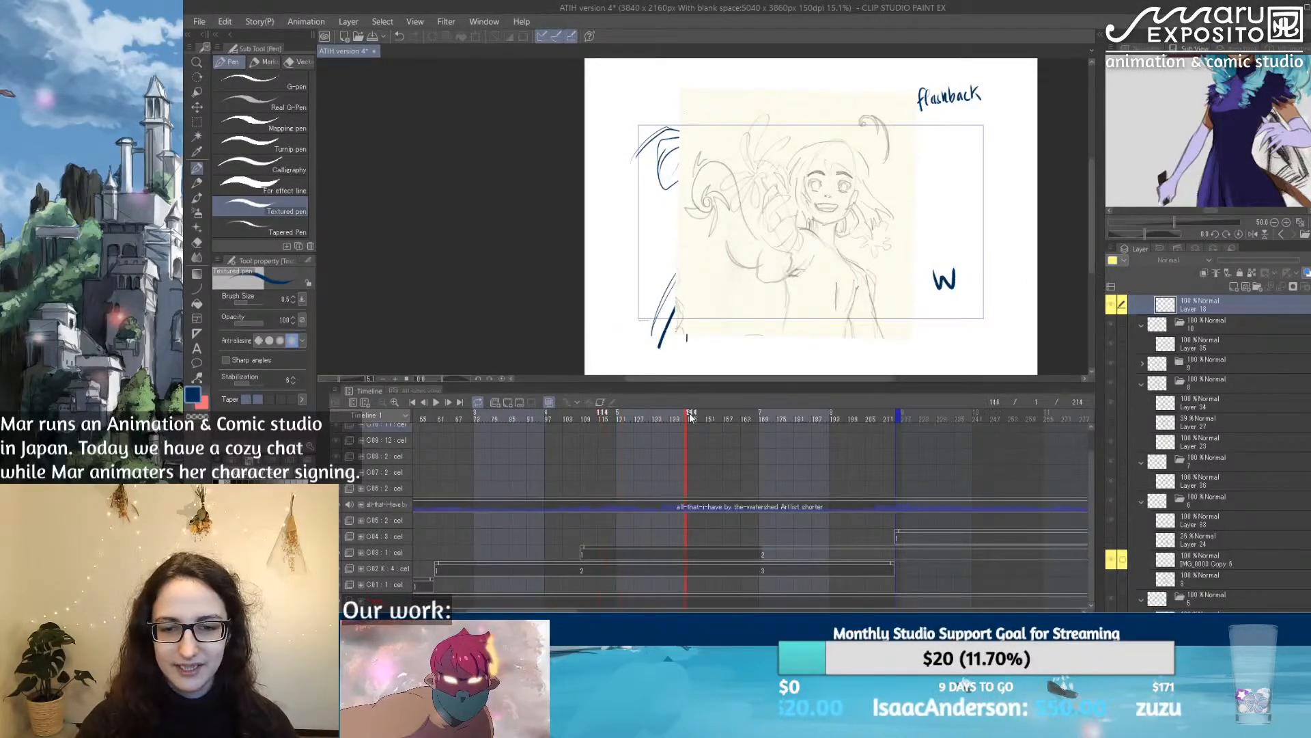
left_click(714, 413)
Step: Select cut C03's cel and compare its layer 1 and IMG_0004 Copy by hiding and showing each
scroll(1230, 430, "up", 3)
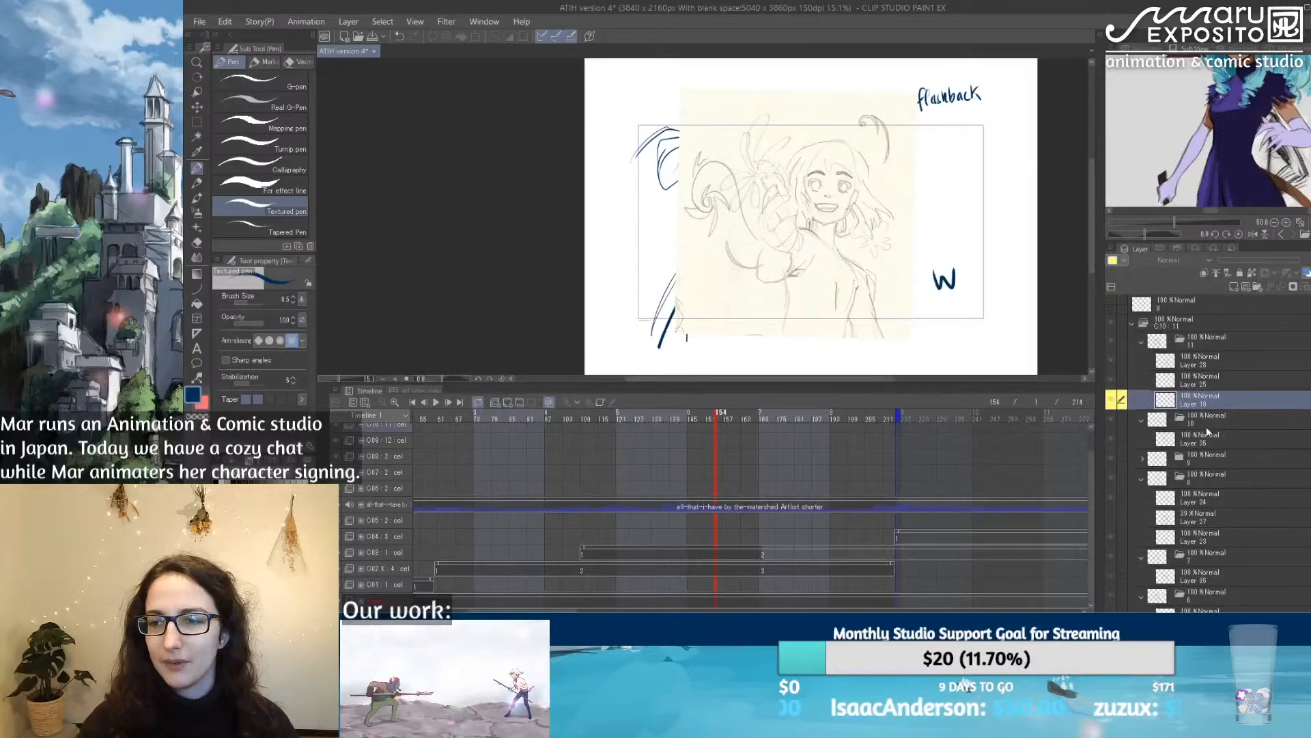
left_click(664, 552)
scroll(1182, 518, "down", 3)
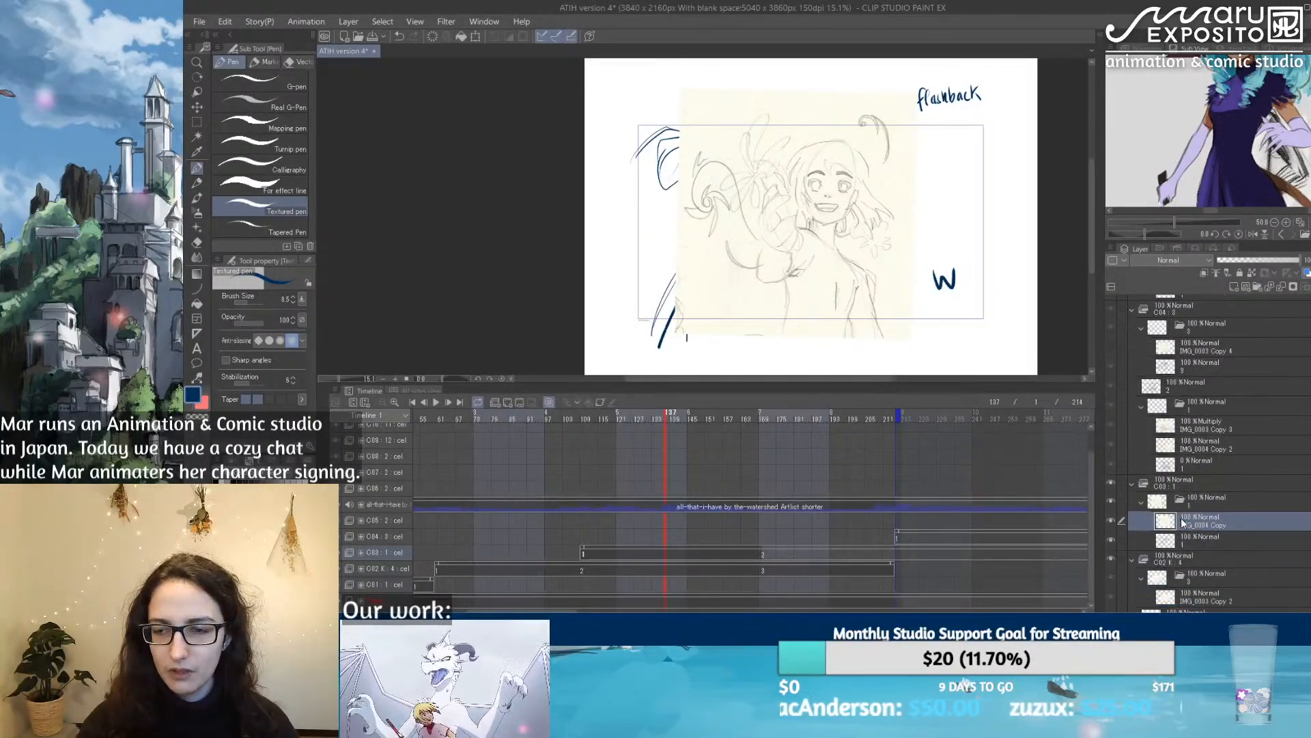
left_click(1113, 539)
left_click(1113, 538)
left_click(1112, 524)
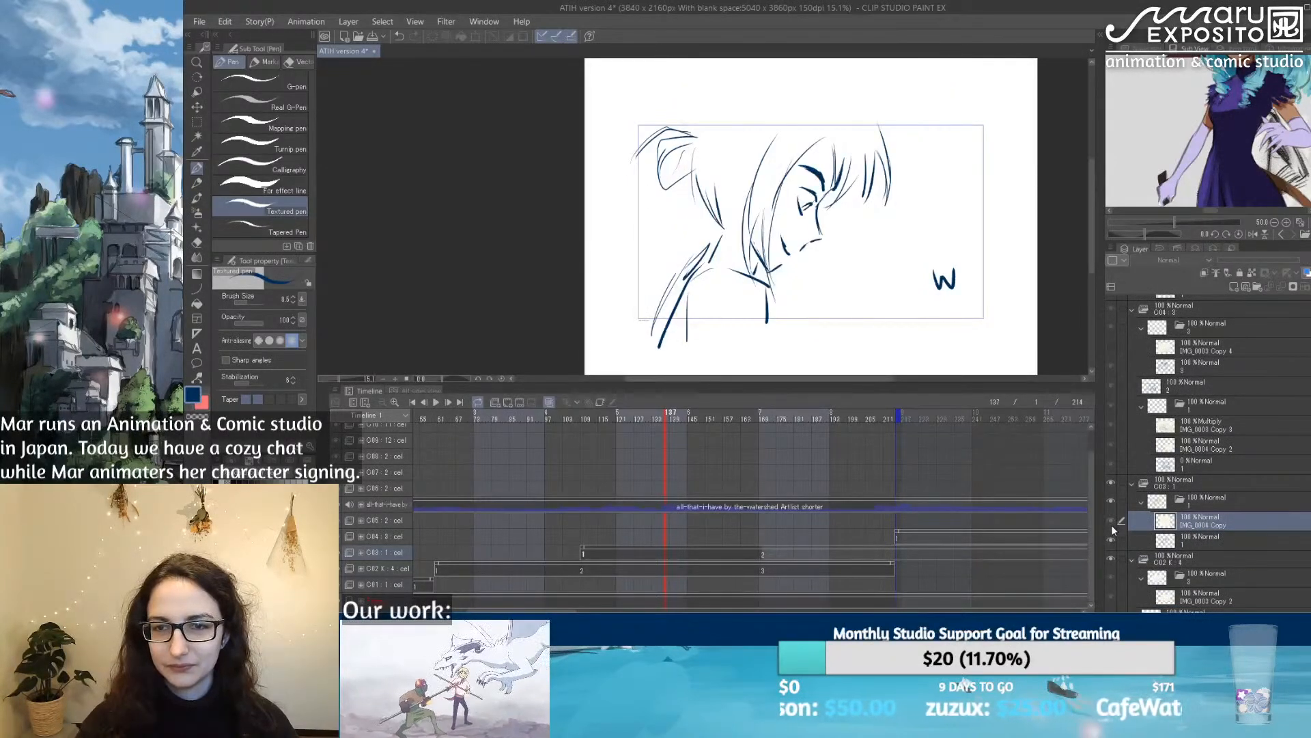
left_click(1112, 524)
Step: Delete layer 1 with the blue line sketch from cut C03's cel
left_click(1189, 543)
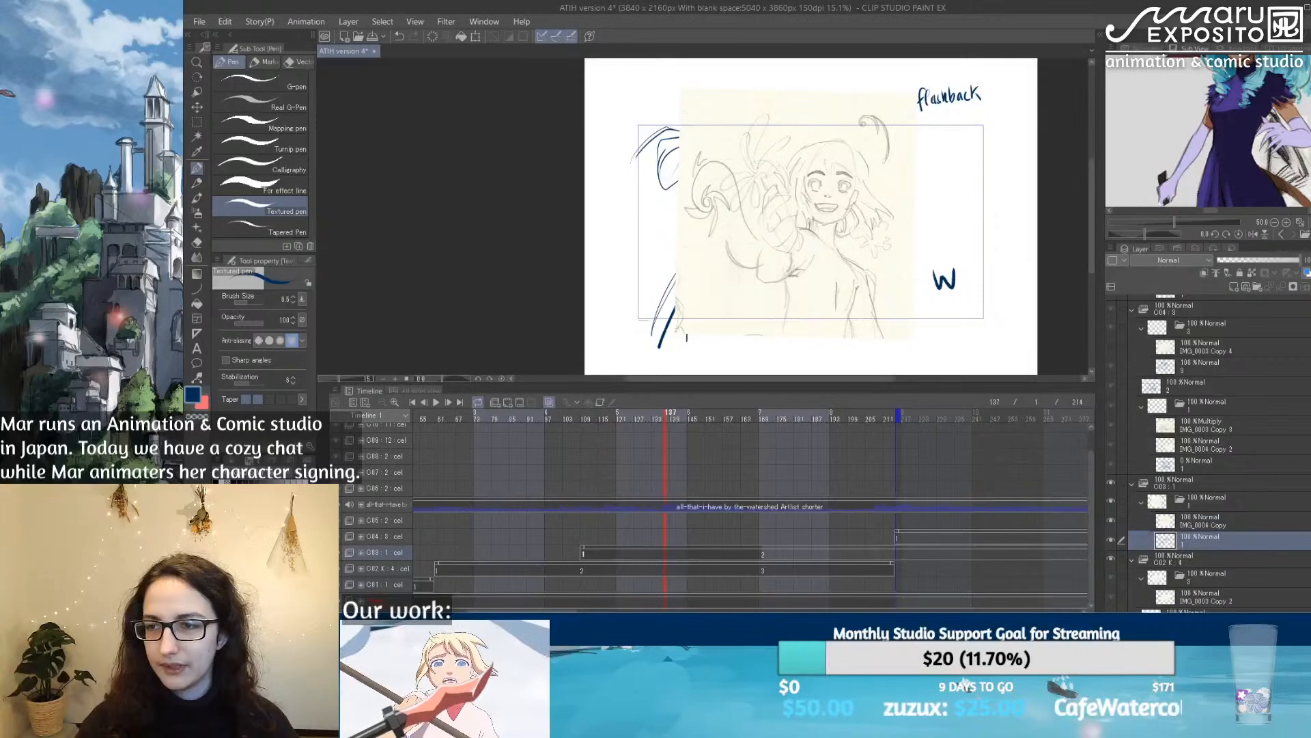
left_click(1310, 287)
left_click(763, 236)
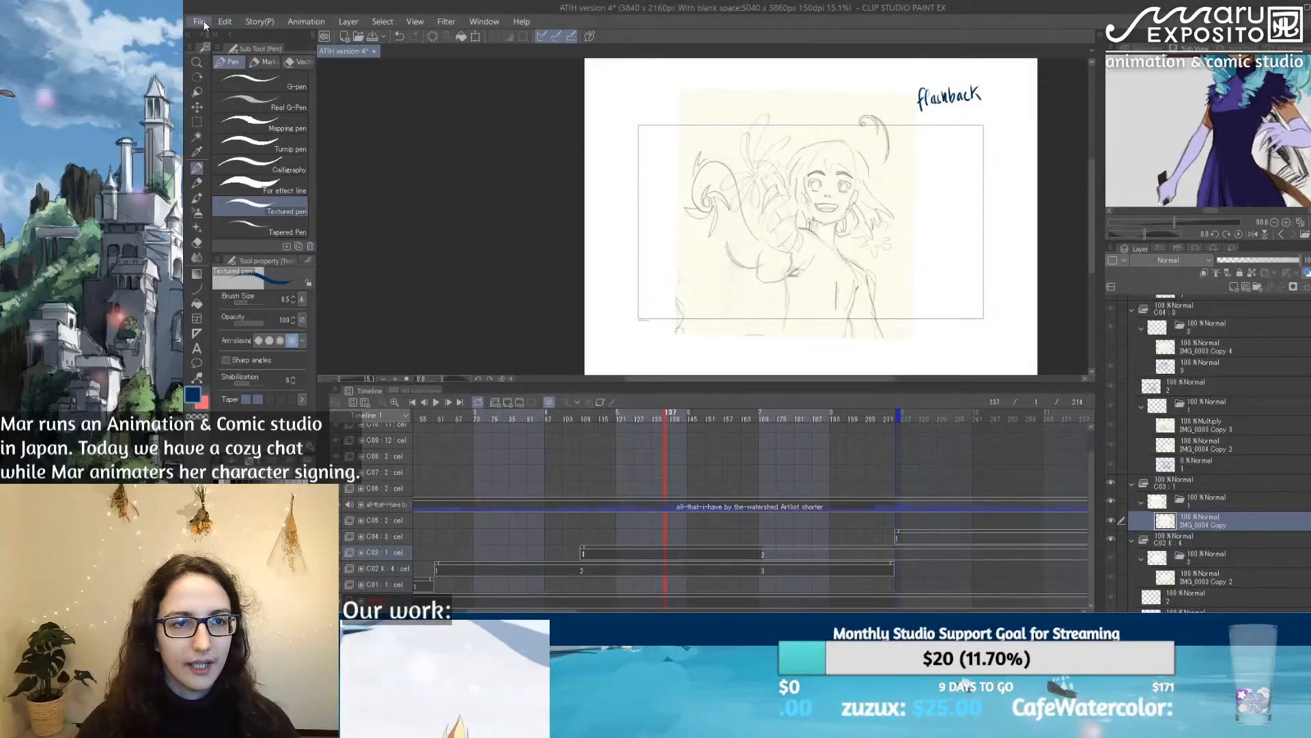
Step: Save the animation as a new file named ATIH version 5
left_click(200, 22)
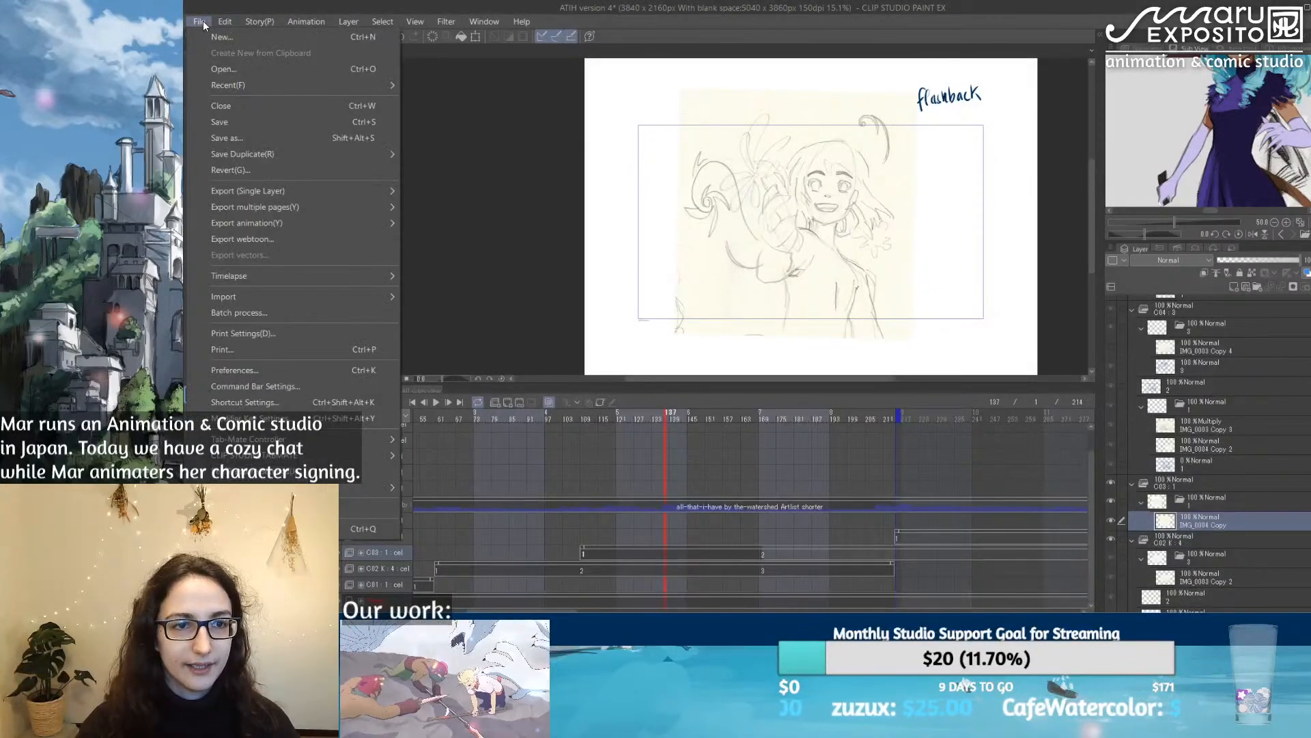
left_click(219, 141)
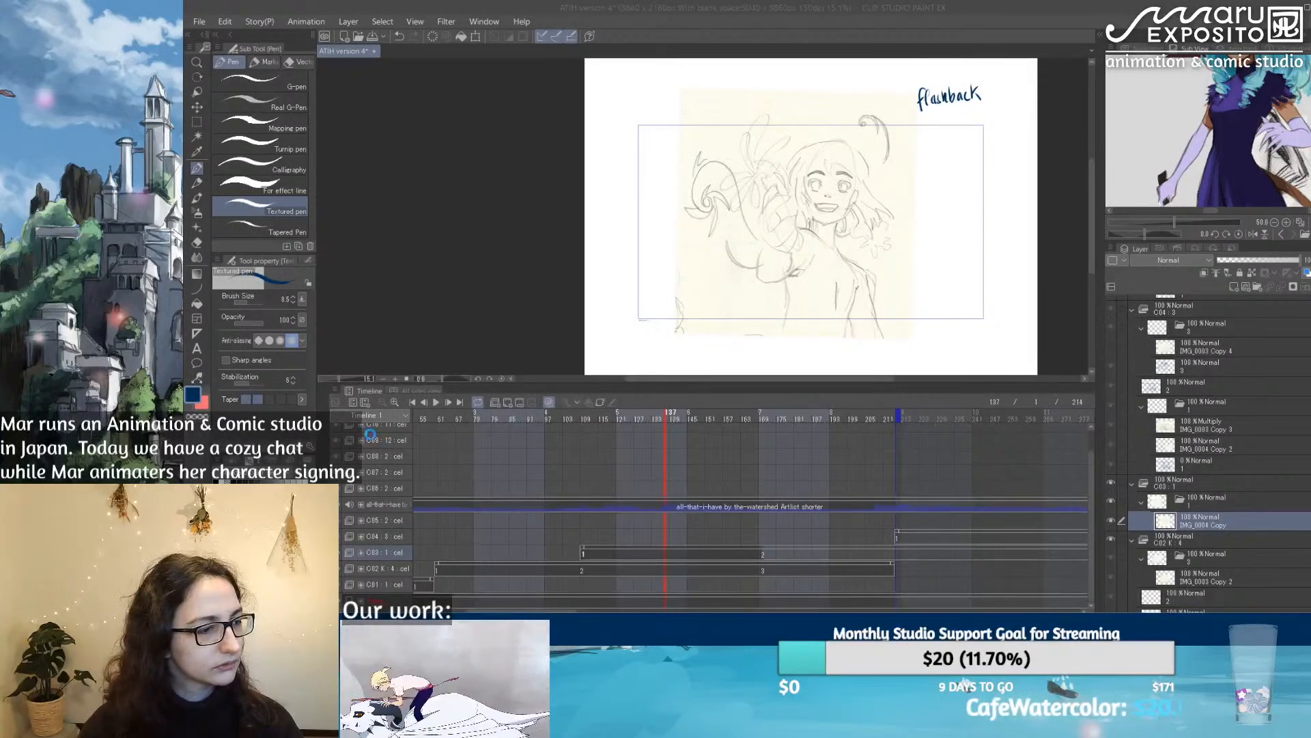
key("ctrl+s")
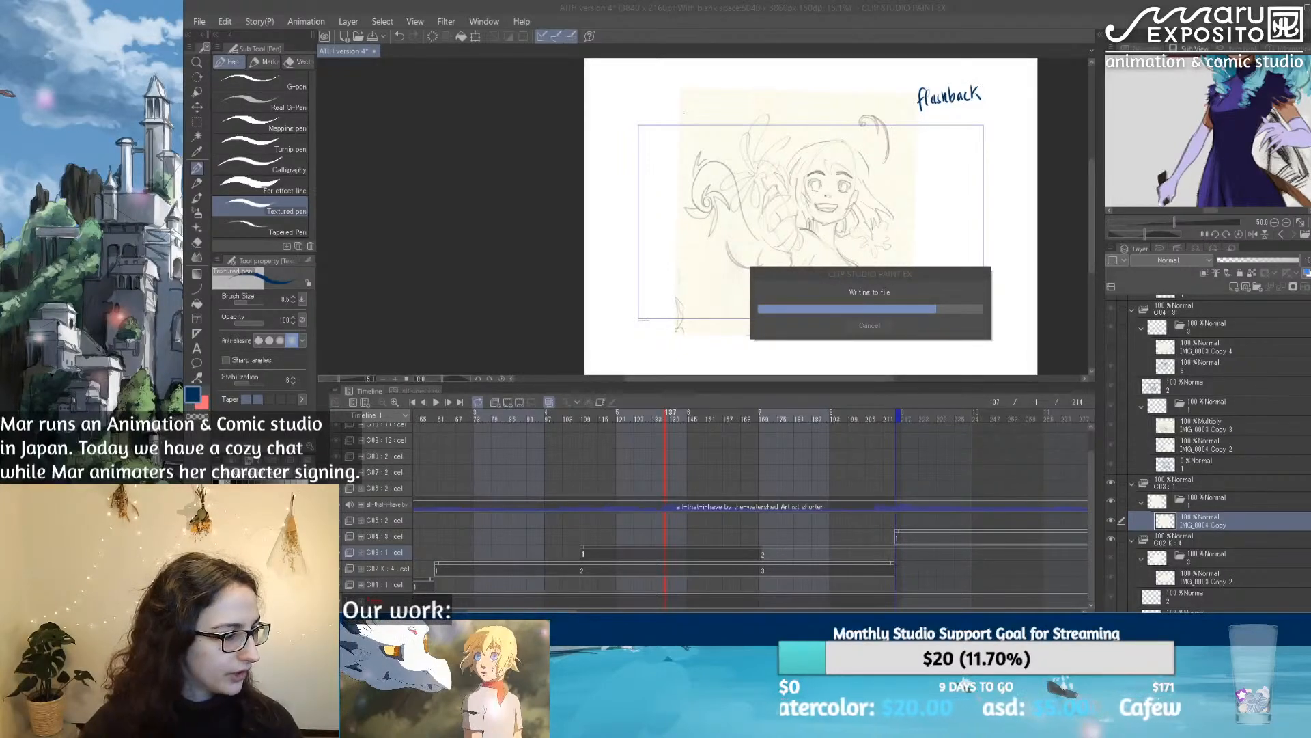
key("alt+Tab")
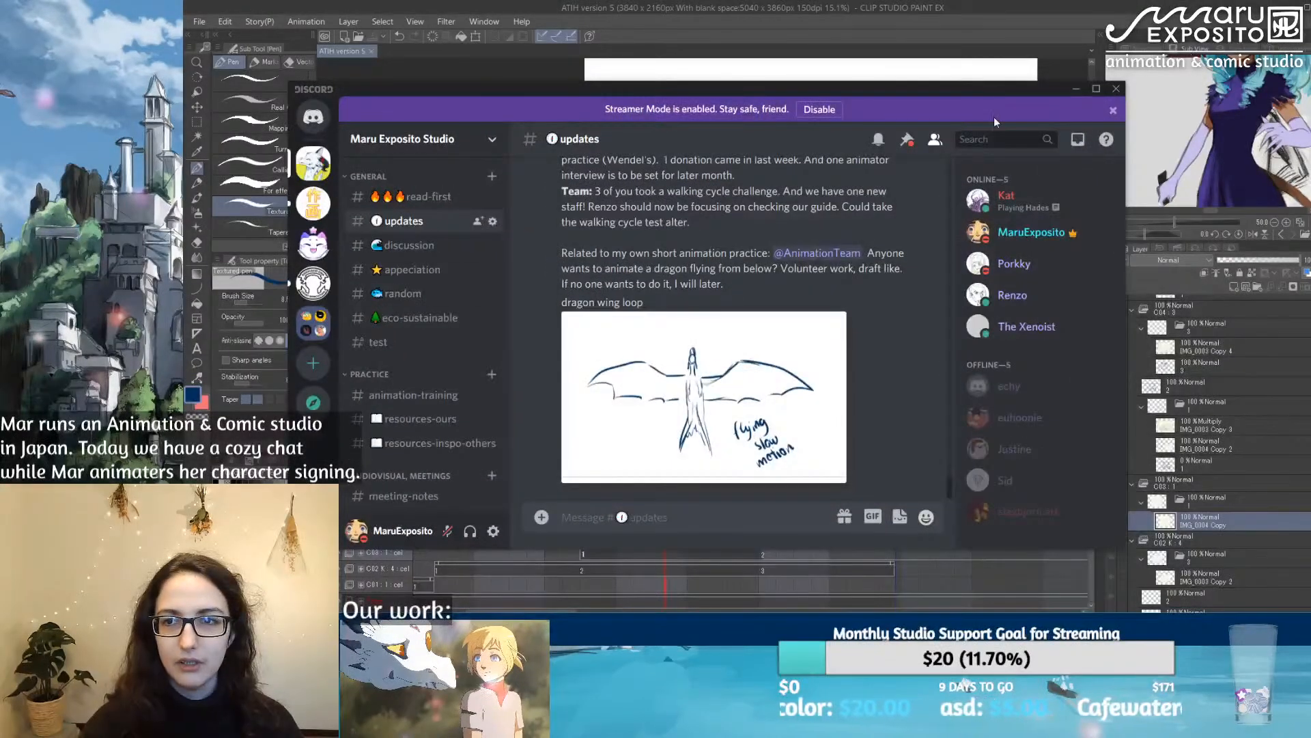
key("alt+Tab")
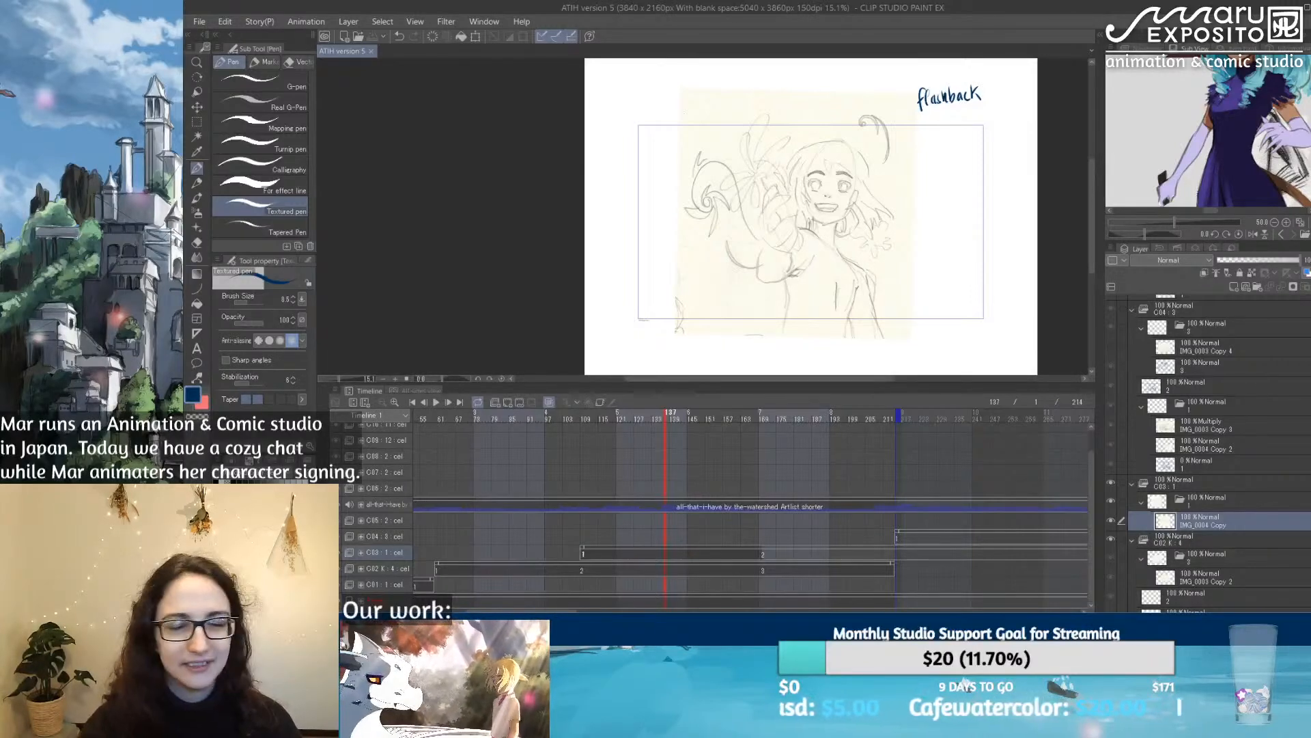
Step: Add a new raster layer above IMG_0004 Copy in cut C03's cel and scrub to frame 145
left_click(606, 416)
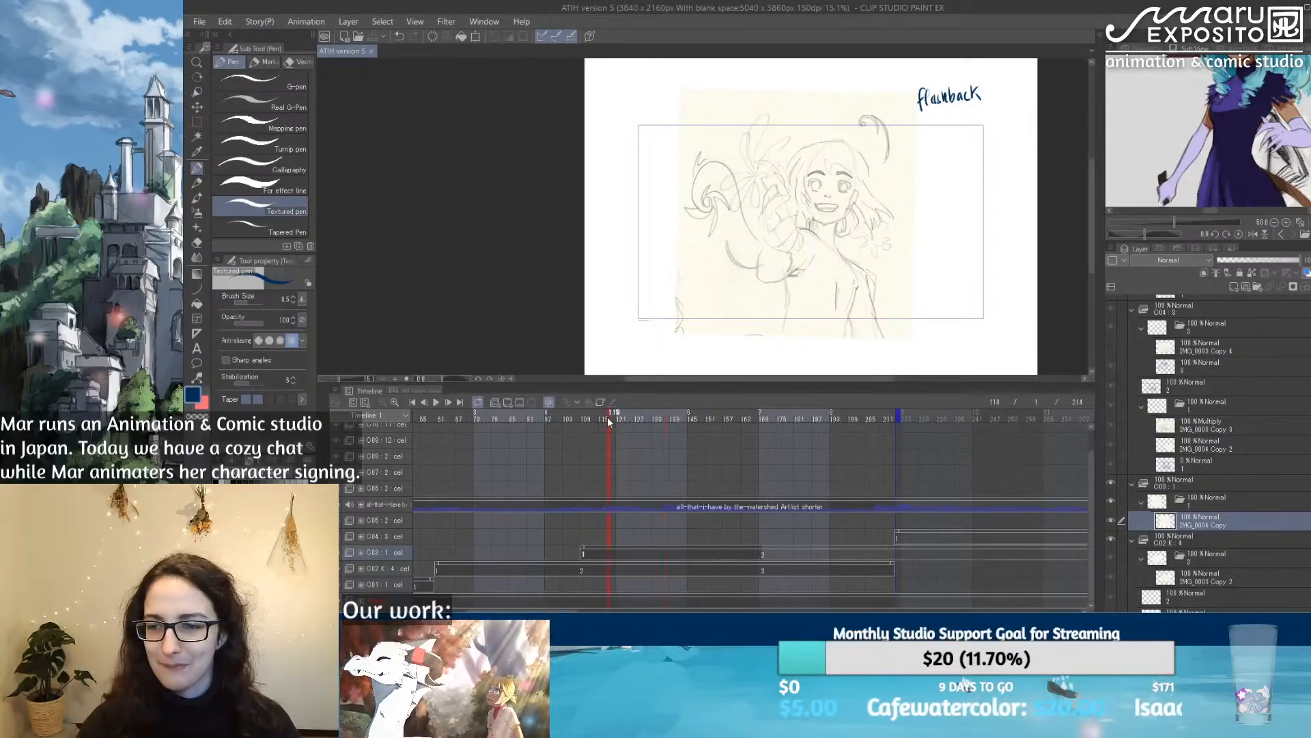
left_click(1235, 288)
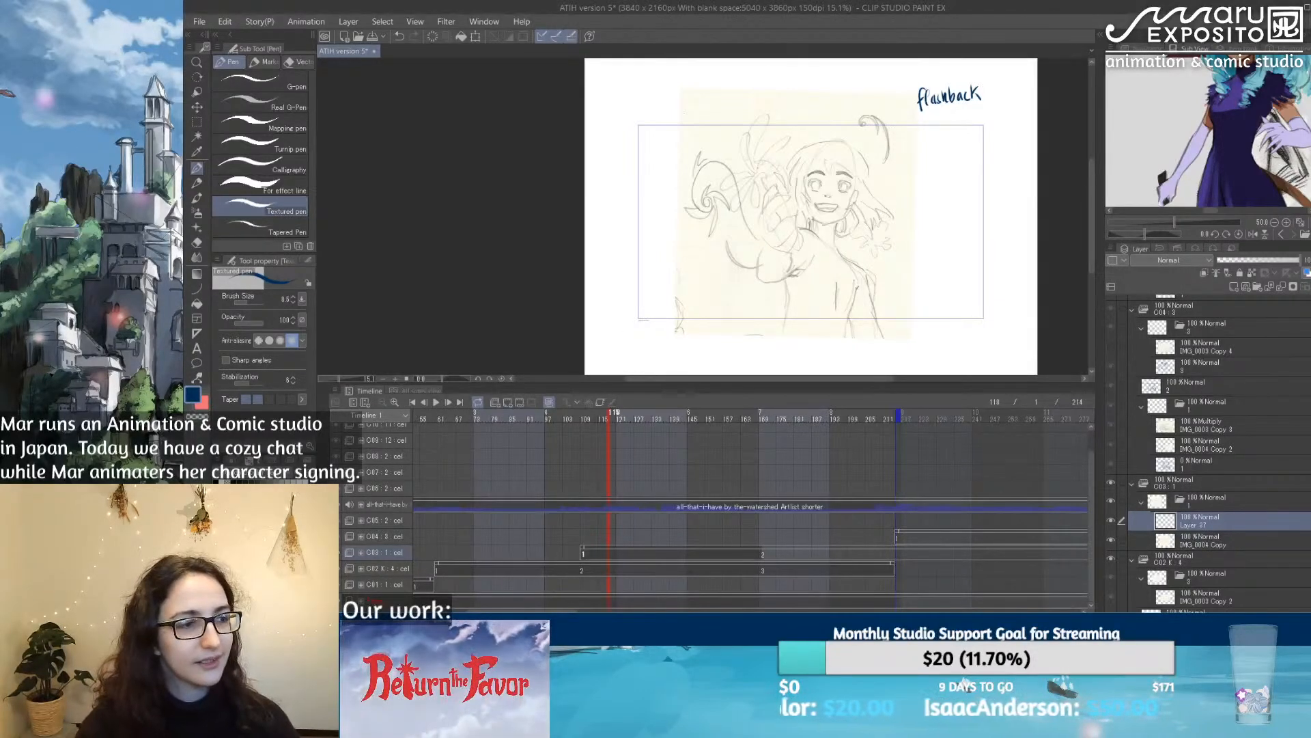
left_click_drag(617, 414, 690, 422)
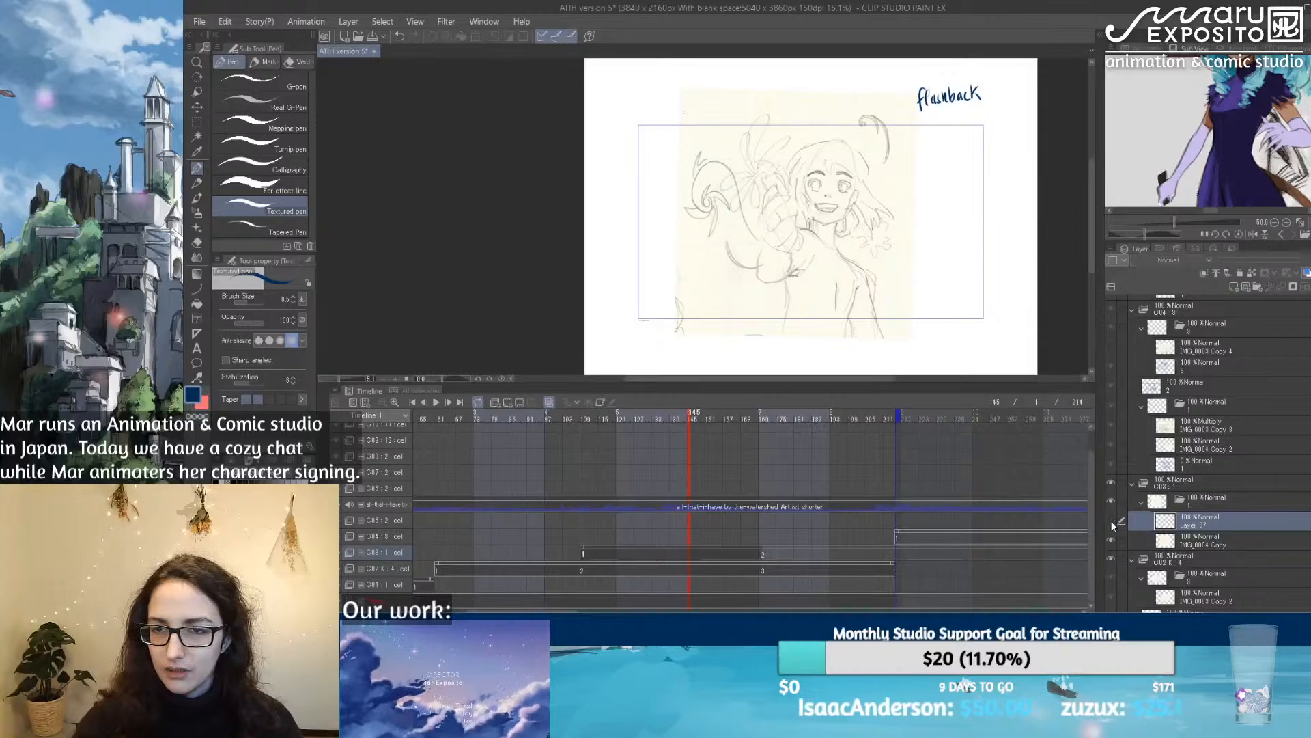
left_click(1111, 538)
left_click(1113, 542)
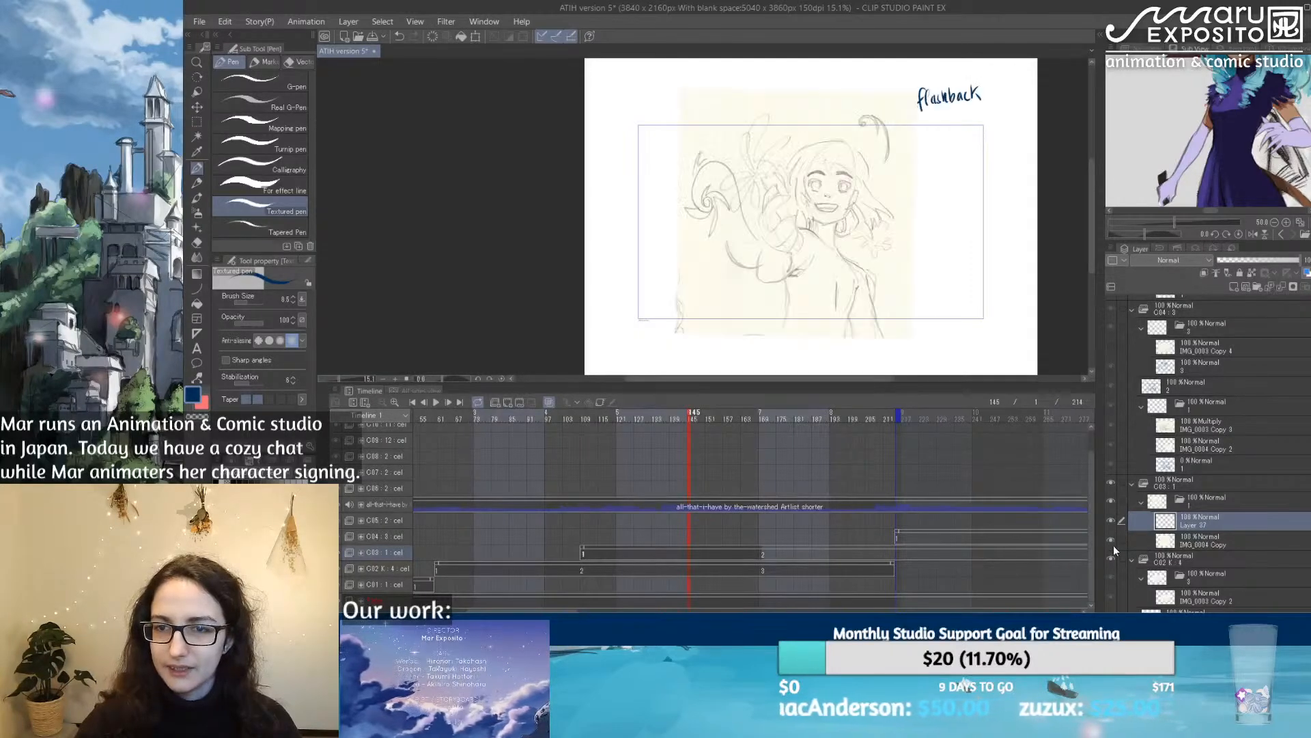
Step: Enlarge the reference image view and display the line drawing of the standing characters
mouse_move(1221, 222)
left_mouse_down()
mouse_move(1220, 348)
mouse_move(1251, 338)
left_mouse_up()
left_click_drag(1309, 198, 1309, 196)
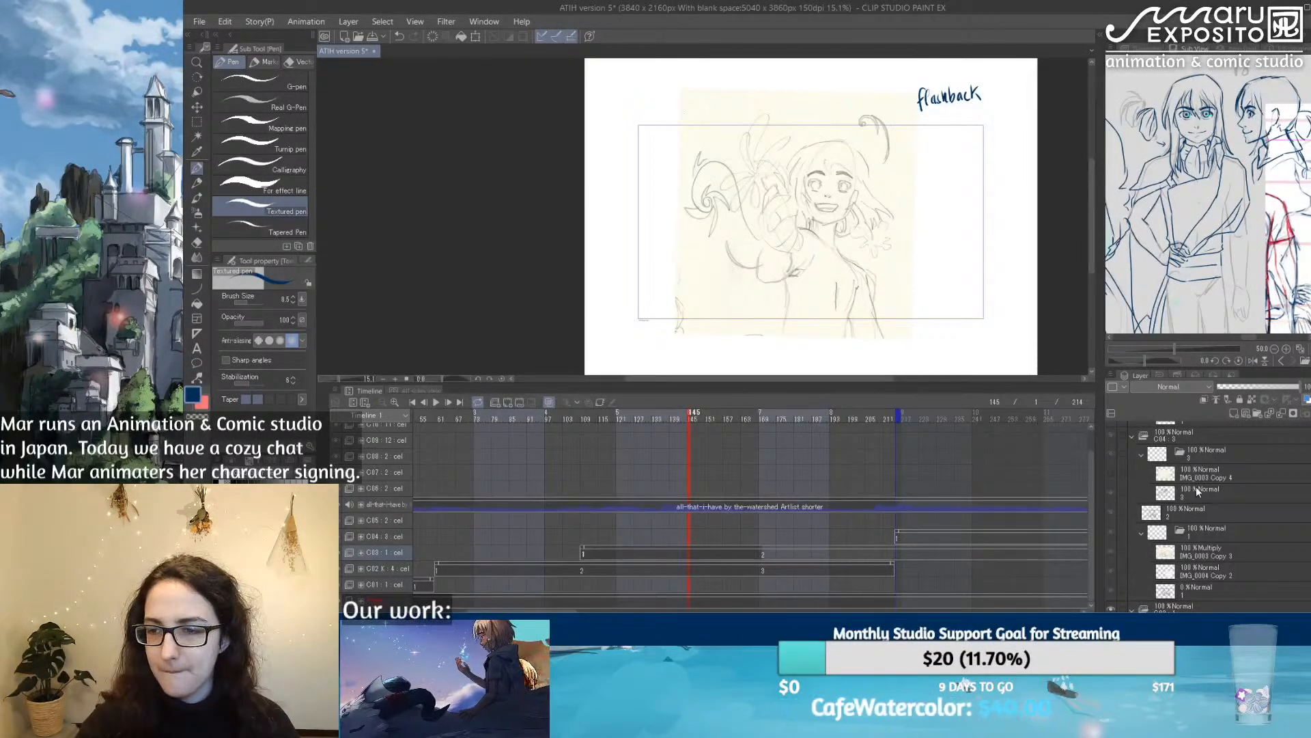
Step: Check cut C04's sketch layers, return to Layer 37 in cut C03, and toggle the visibility of IMG_0004 Copy
left_click(1223, 493)
left_click(1201, 472)
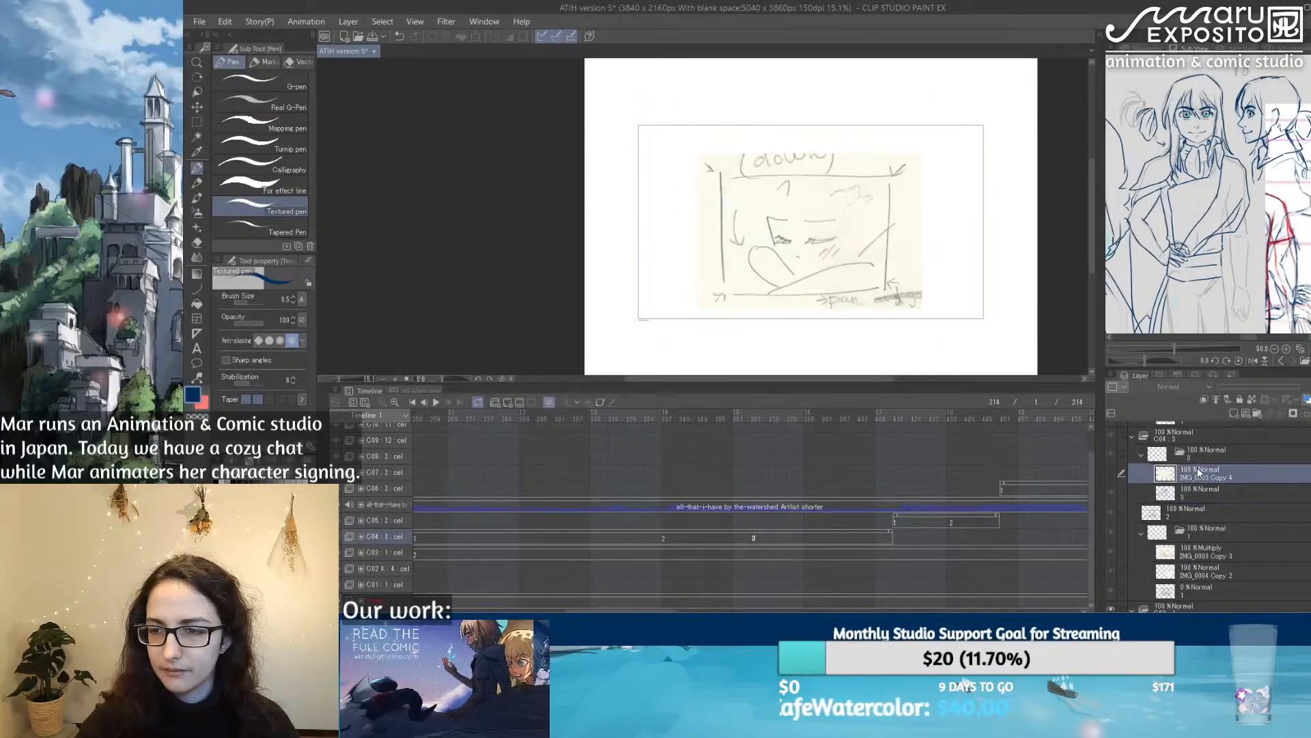
left_click(1189, 553)
scroll(1191, 552, "down", 2)
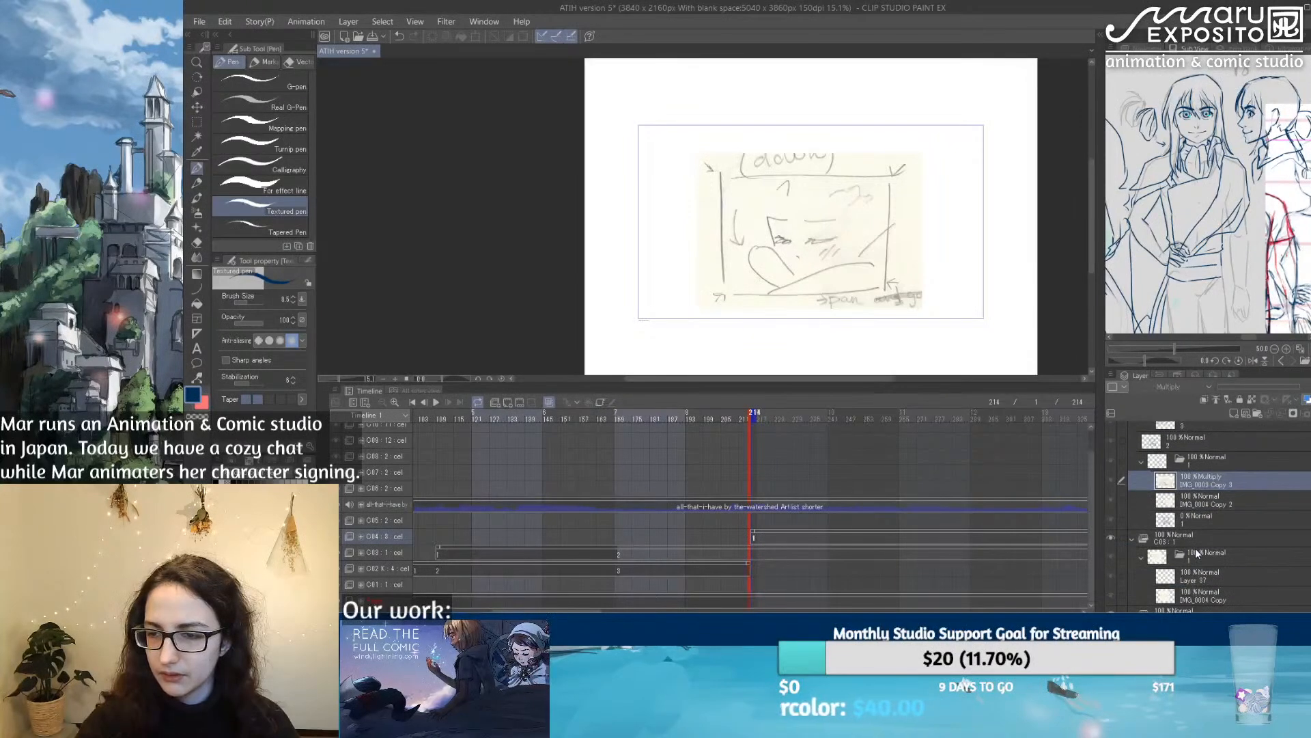
left_click(1209, 570)
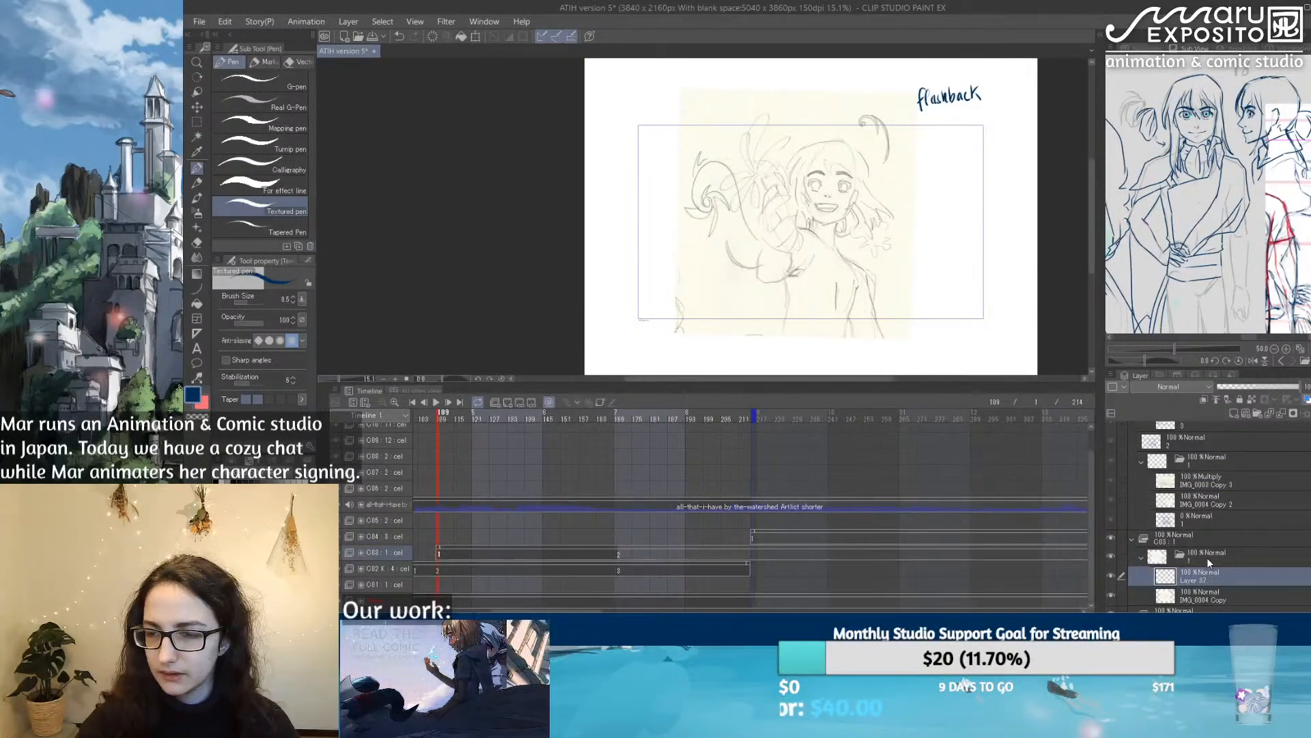
scroll(1206, 558, "down", 2)
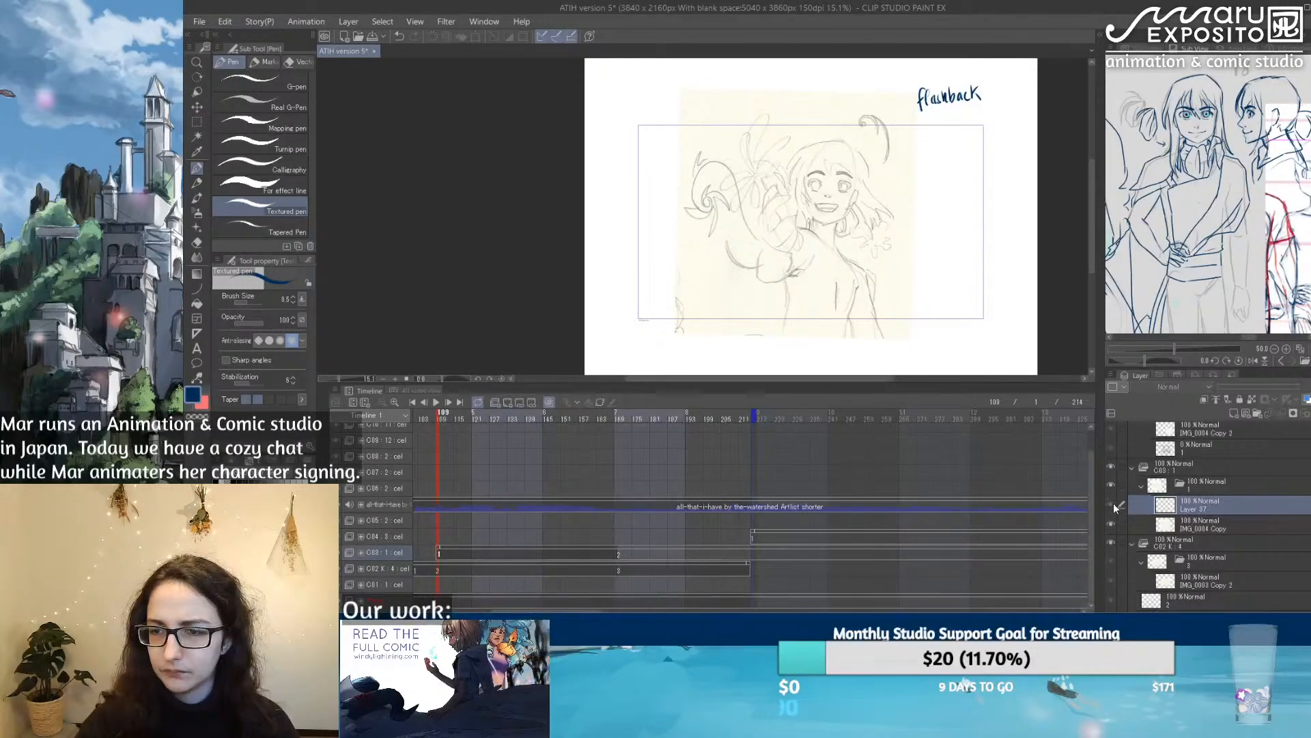
left_click(1110, 523)
left_click(1110, 524)
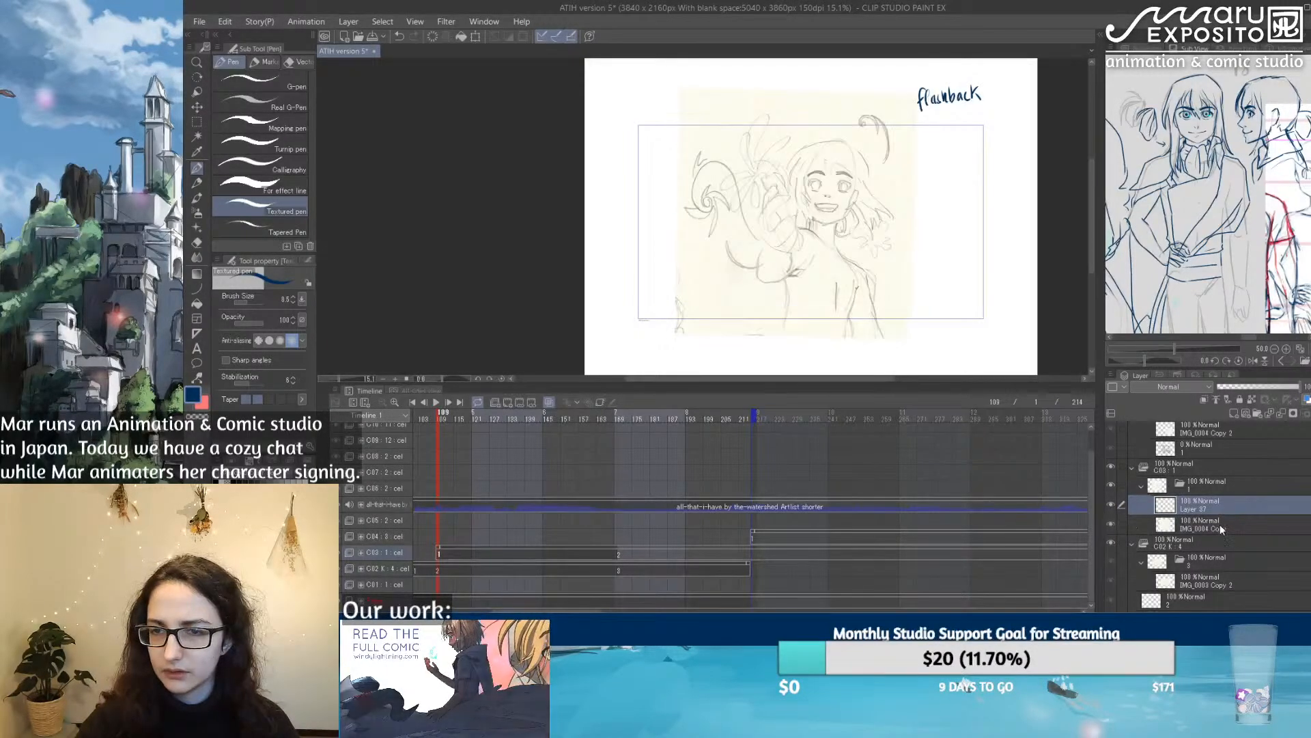
Step: Move the IMG_0004 Copy flashback sketch left until it extends past the frame's left edge, and select Layer 37 again
left_click(1220, 523)
key("ctrl+t")
mouse_move(853, 220)
left_mouse_down()
mouse_move(770, 220)
mouse_move(856, 223)
left_mouse_up()
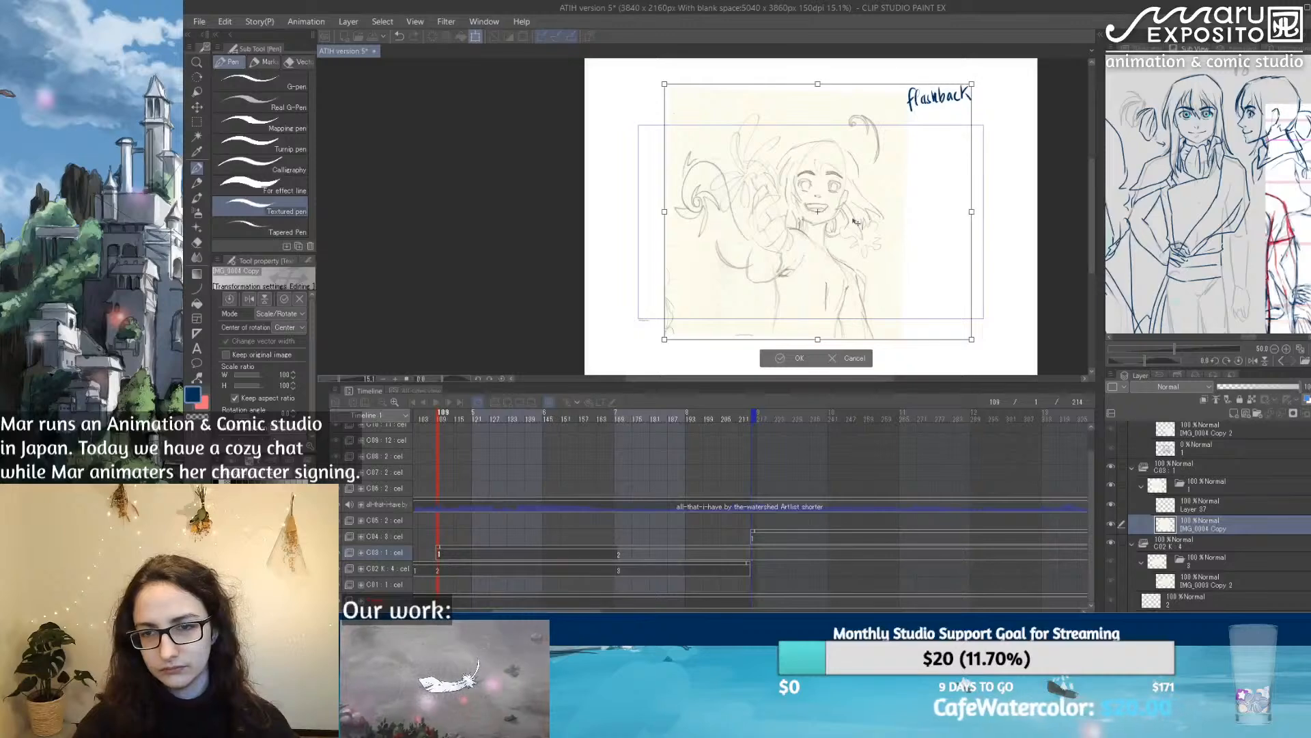
key("Return")
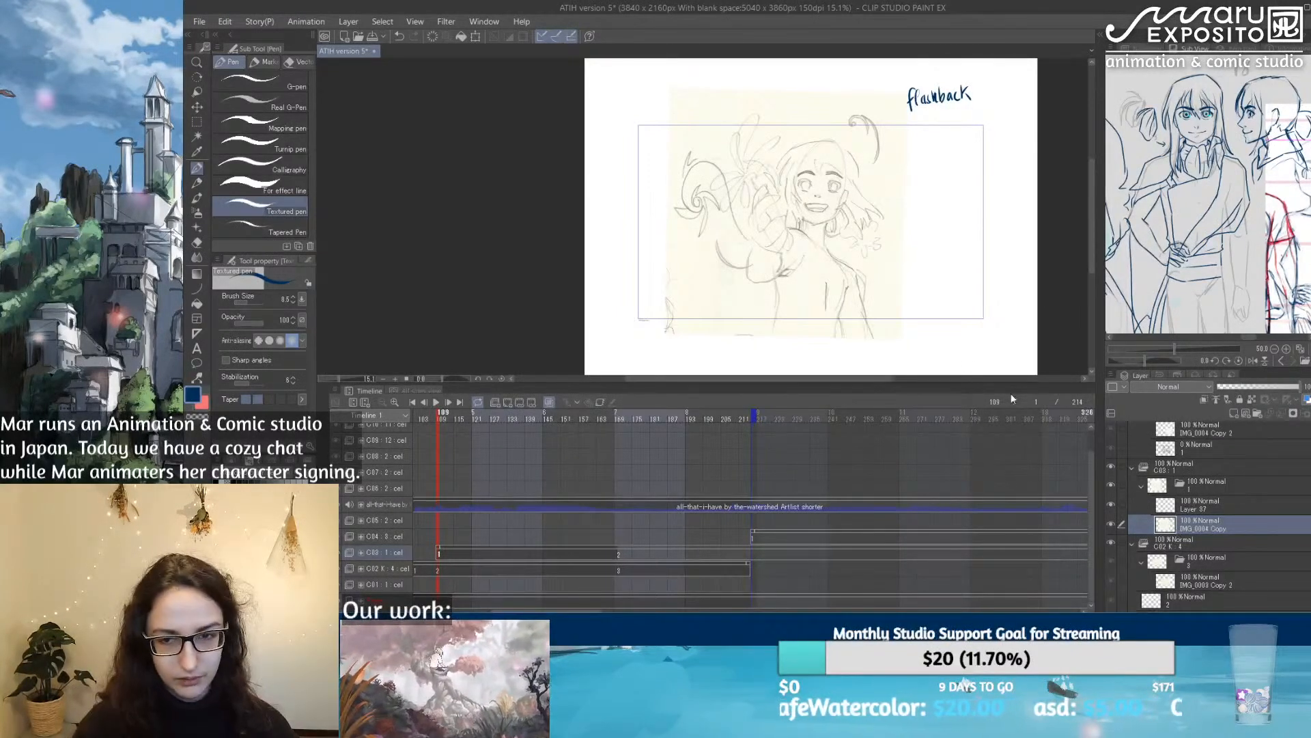
key("ctrl+t")
left_click_drag(841, 257, 747, 250)
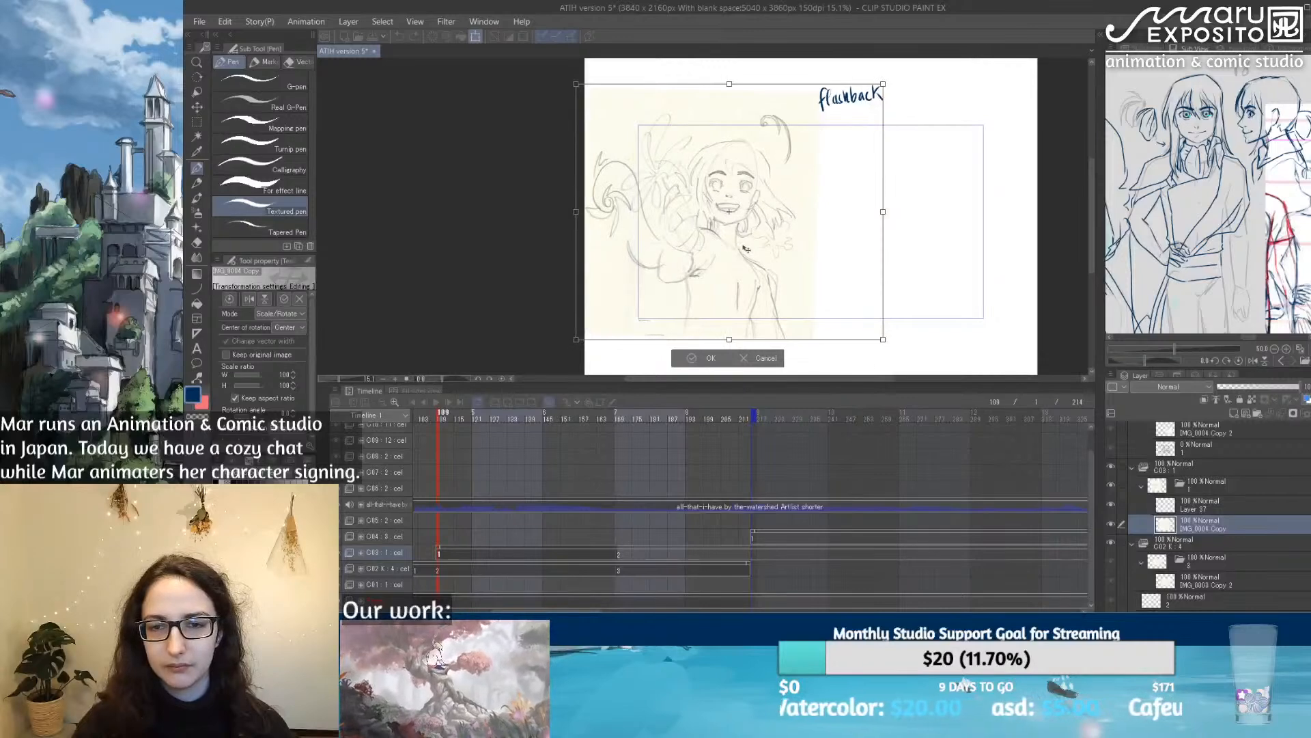
key("Return")
left_click(1216, 500)
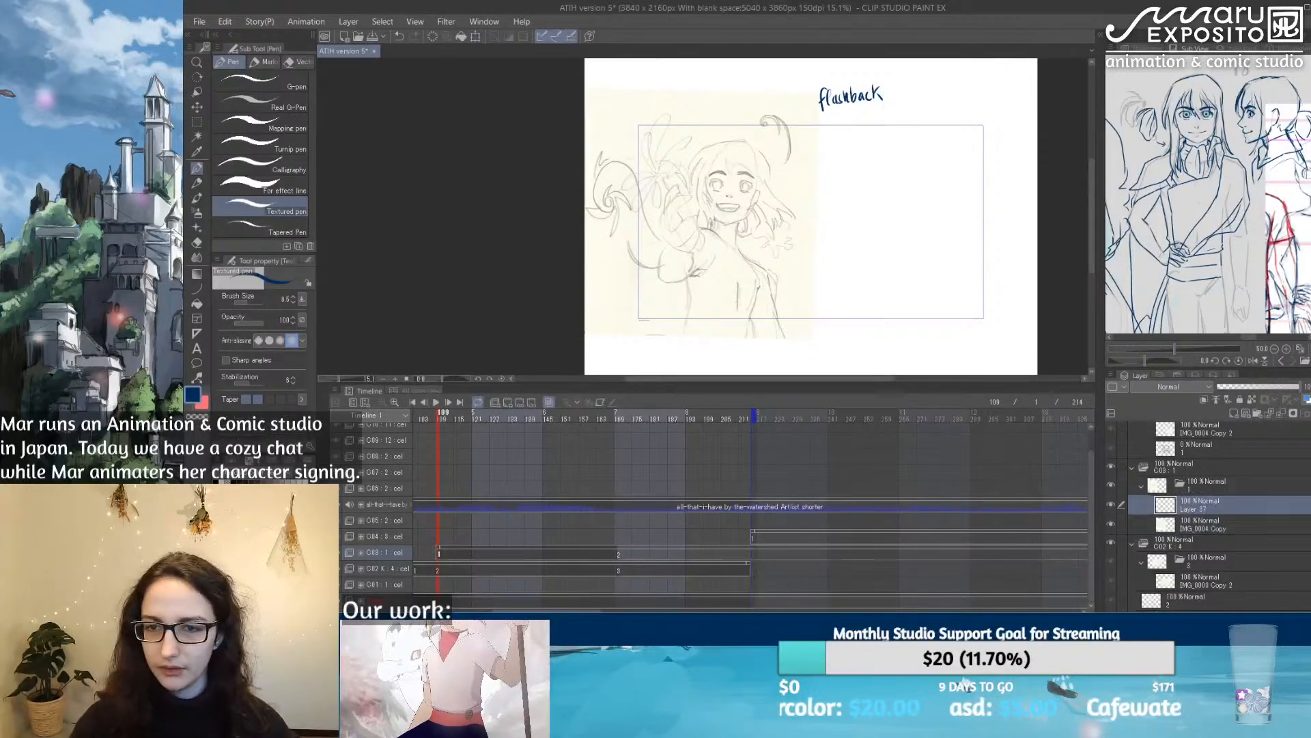
Step: Enlarge the canvas area and sketch a tall oval head on Layer 37, in the blank area beside the flashback sketch
scroll(850, 153, "up", 2)
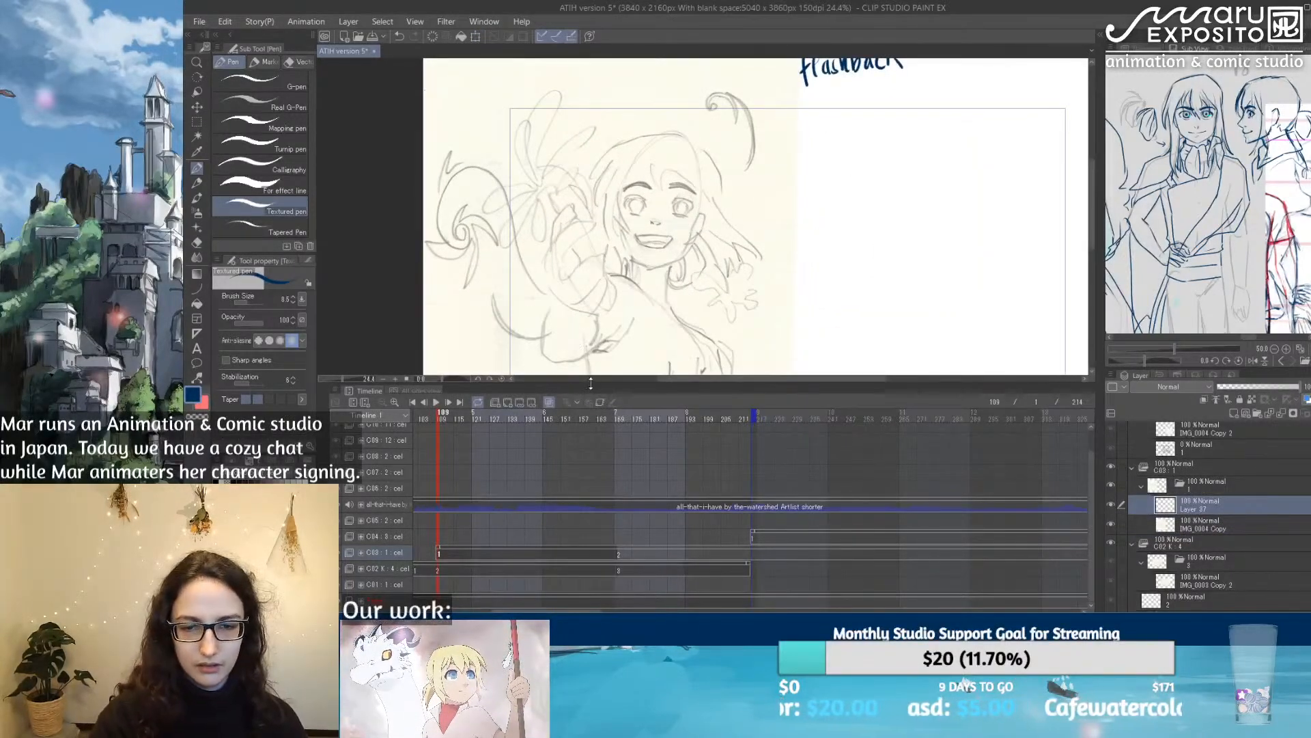
left_click_drag(594, 384, 595, 459)
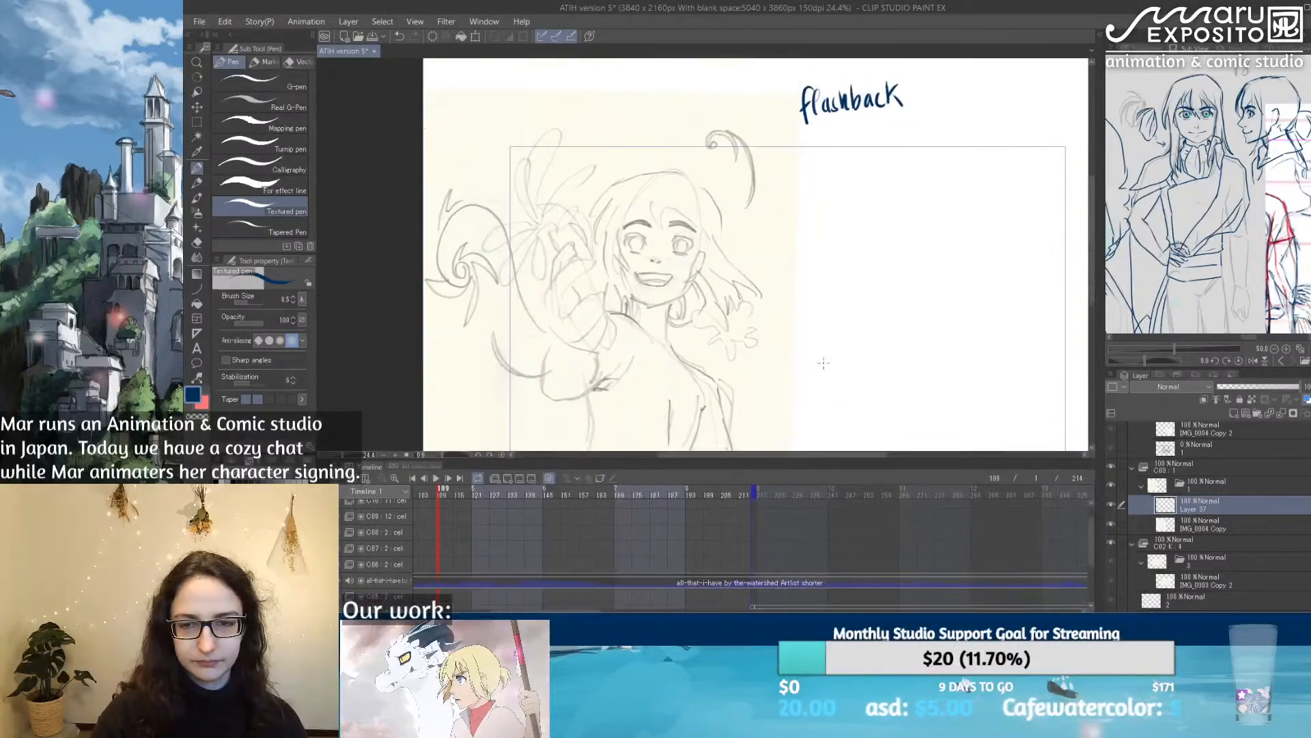
left_click_drag(888, 358, 745, 322)
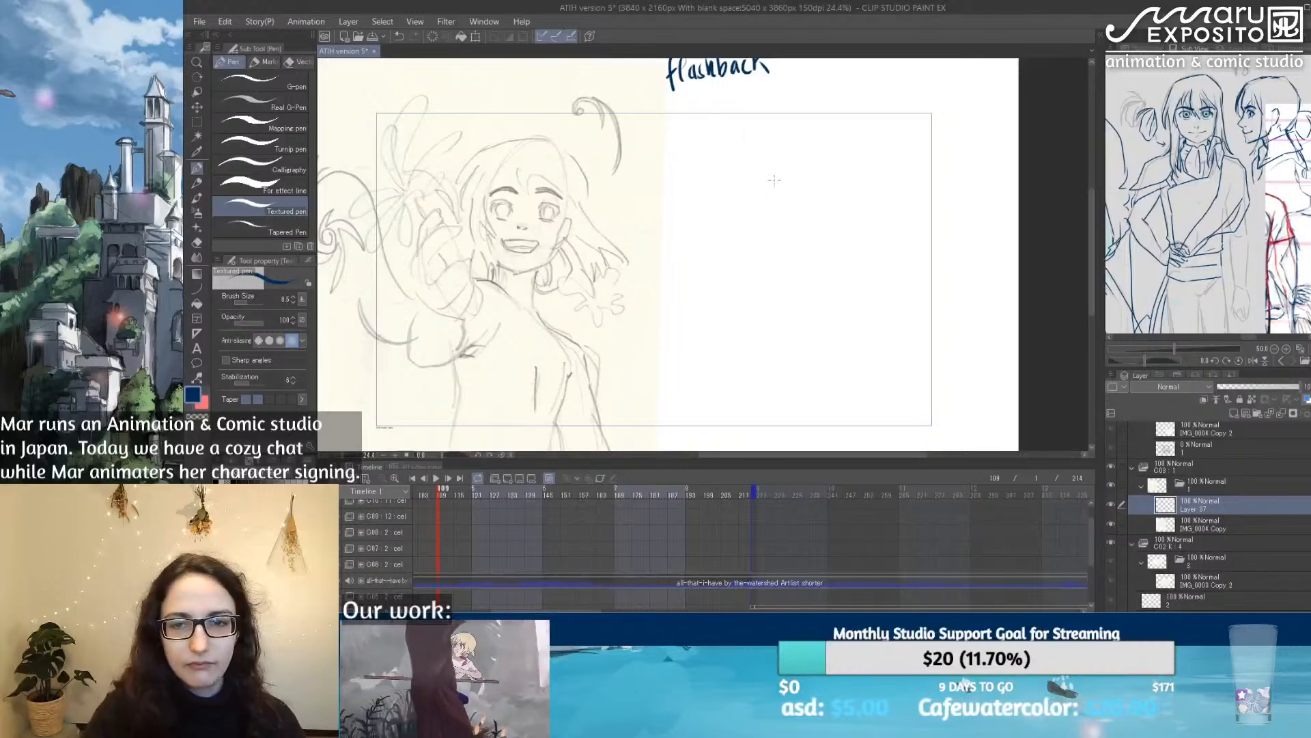
left_click_drag(759, 177, 748, 226)
mouse_move(782, 170)
left_mouse_down()
mouse_move(832, 206)
mouse_move(823, 186)
mouse_move(810, 260)
left_mouse_up()
mouse_move(750, 201)
left_mouse_down()
mouse_move(761, 274)
mouse_move(746, 223)
mouse_move(778, 274)
mouse_move(756, 269)
mouse_move(797, 273)
left_mouse_up()
left_click_drag(828, 204, 819, 258)
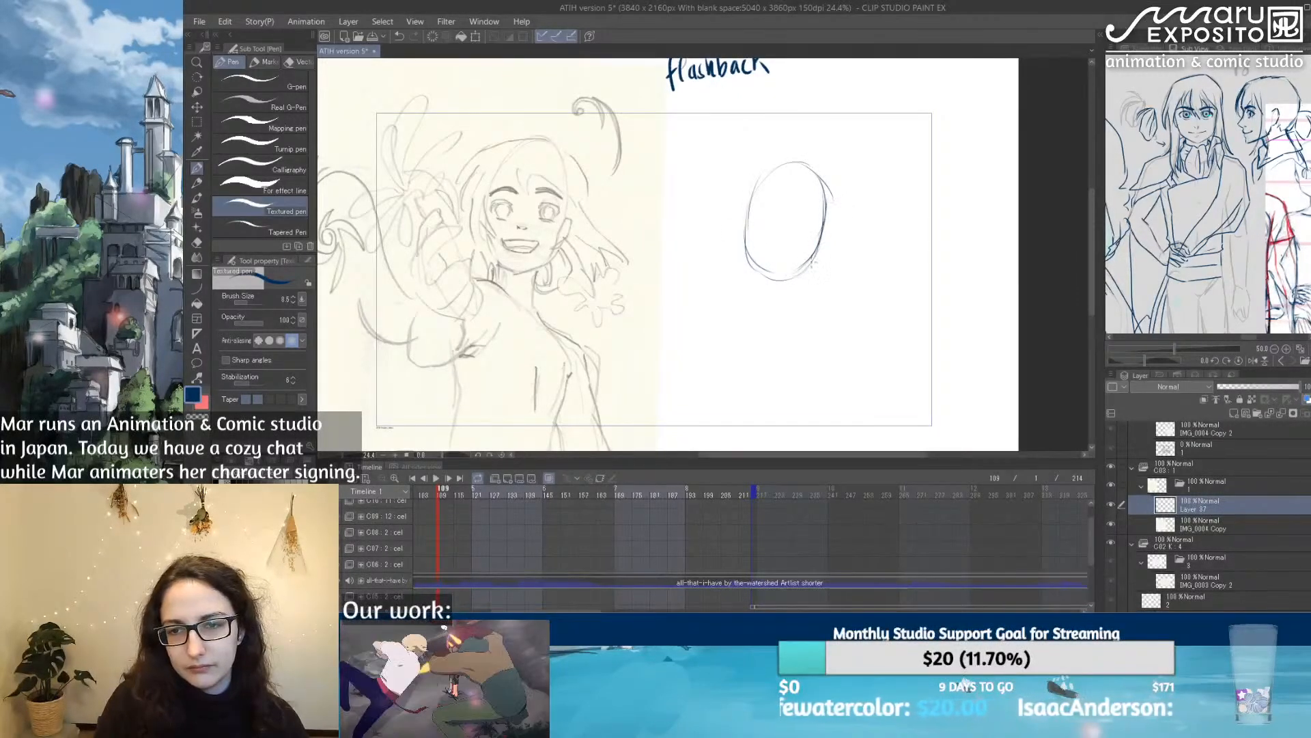
left_click_drag(827, 207, 822, 237)
mouse_move(767, 167)
left_mouse_down()
mouse_move(747, 211)
mouse_move(758, 176)
left_mouse_up()
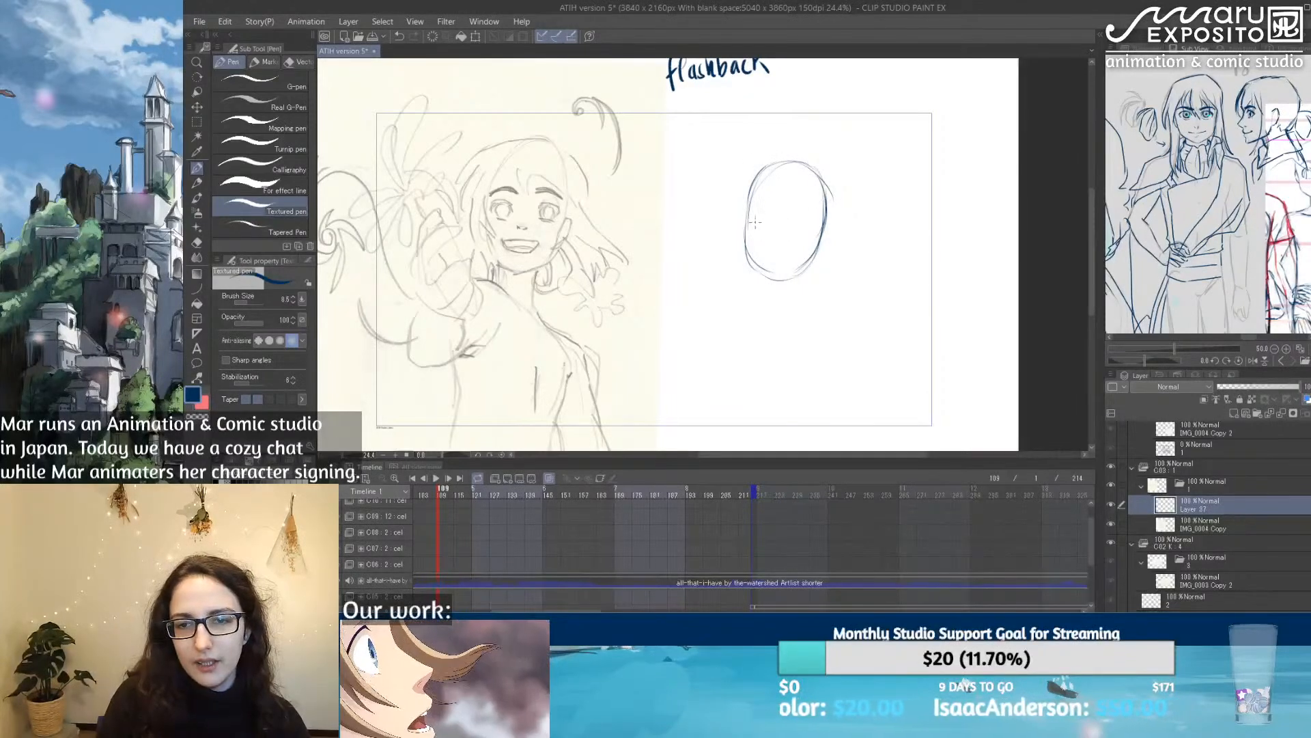
Step: Add a curved eye guideline and a small nose mark to the head, and shape the jaw down to a pointed chin
left_click_drag(747, 220, 806, 217)
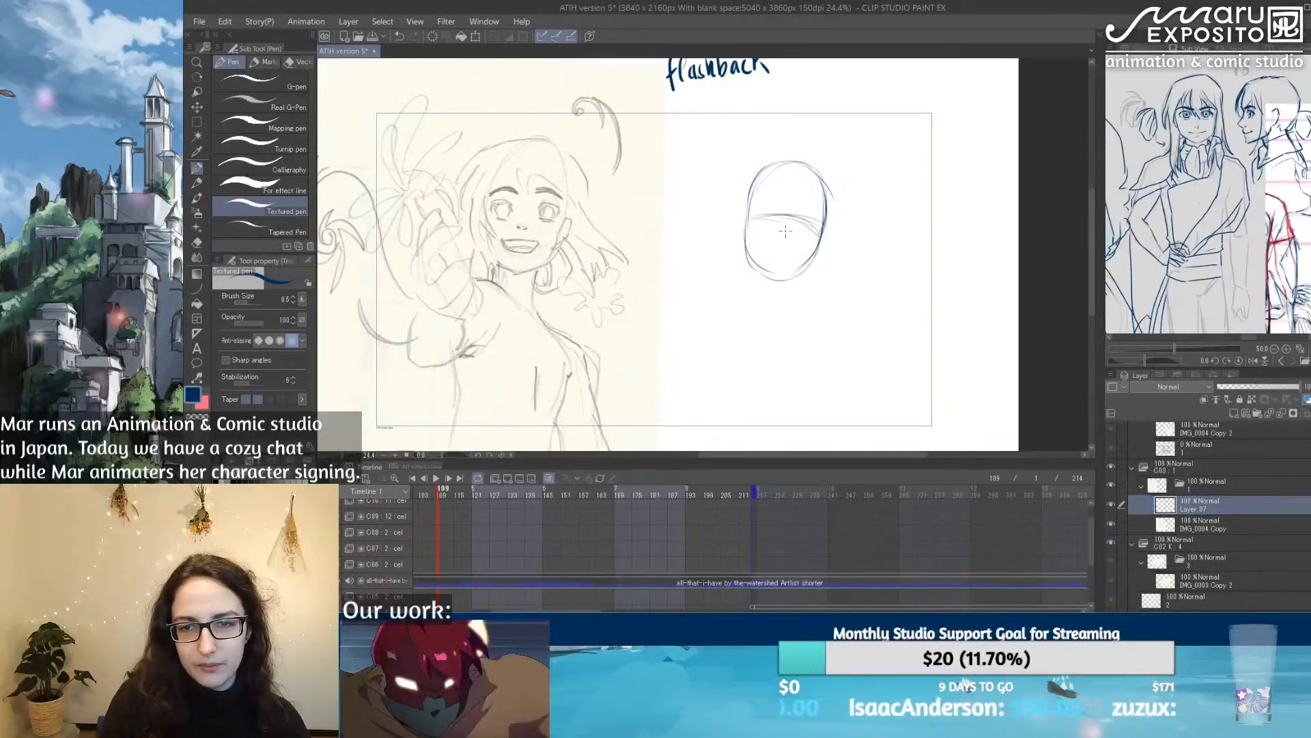
left_click_drag(788, 233, 786, 231)
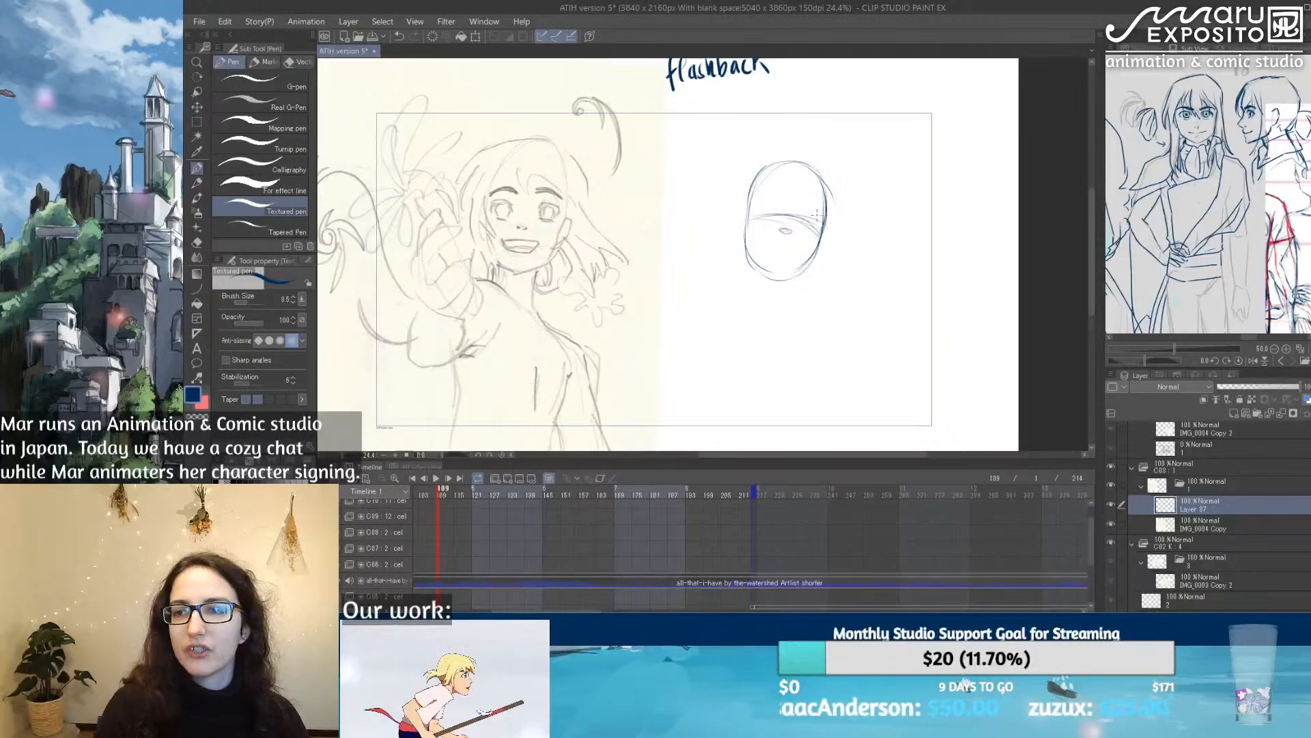
scroll(816, 214, "up", 1)
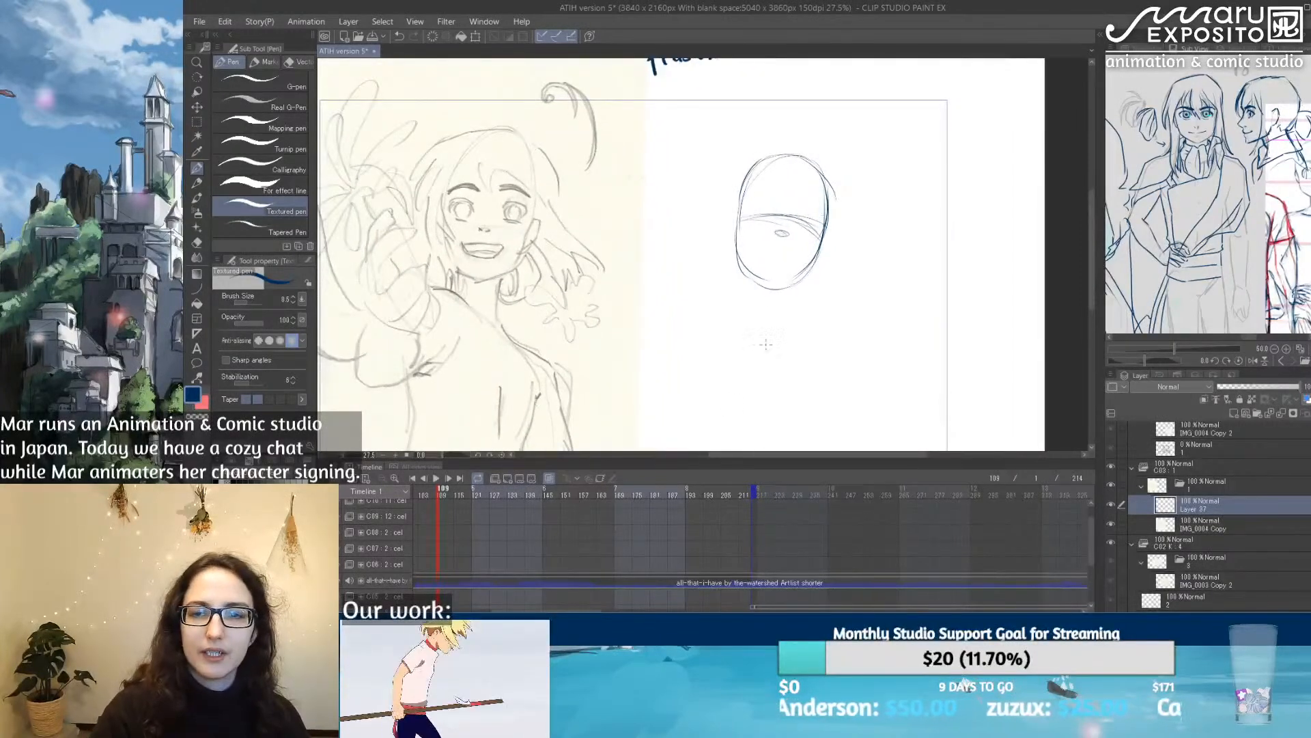
mouse_move(739, 258)
left_mouse_down()
mouse_move(777, 282)
mouse_move(813, 272)
mouse_move(824, 258)
mouse_move(796, 277)
mouse_move(823, 252)
mouse_move(810, 268)
left_mouse_up()
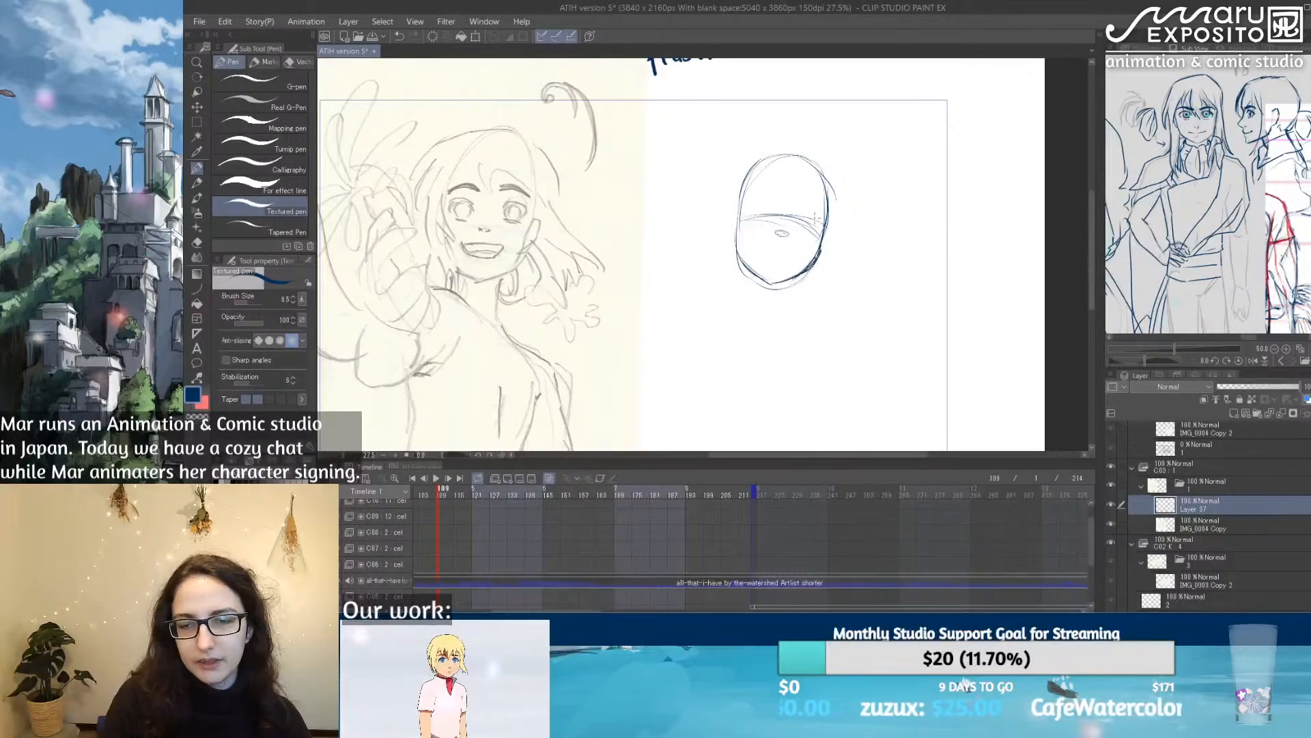
key("e")
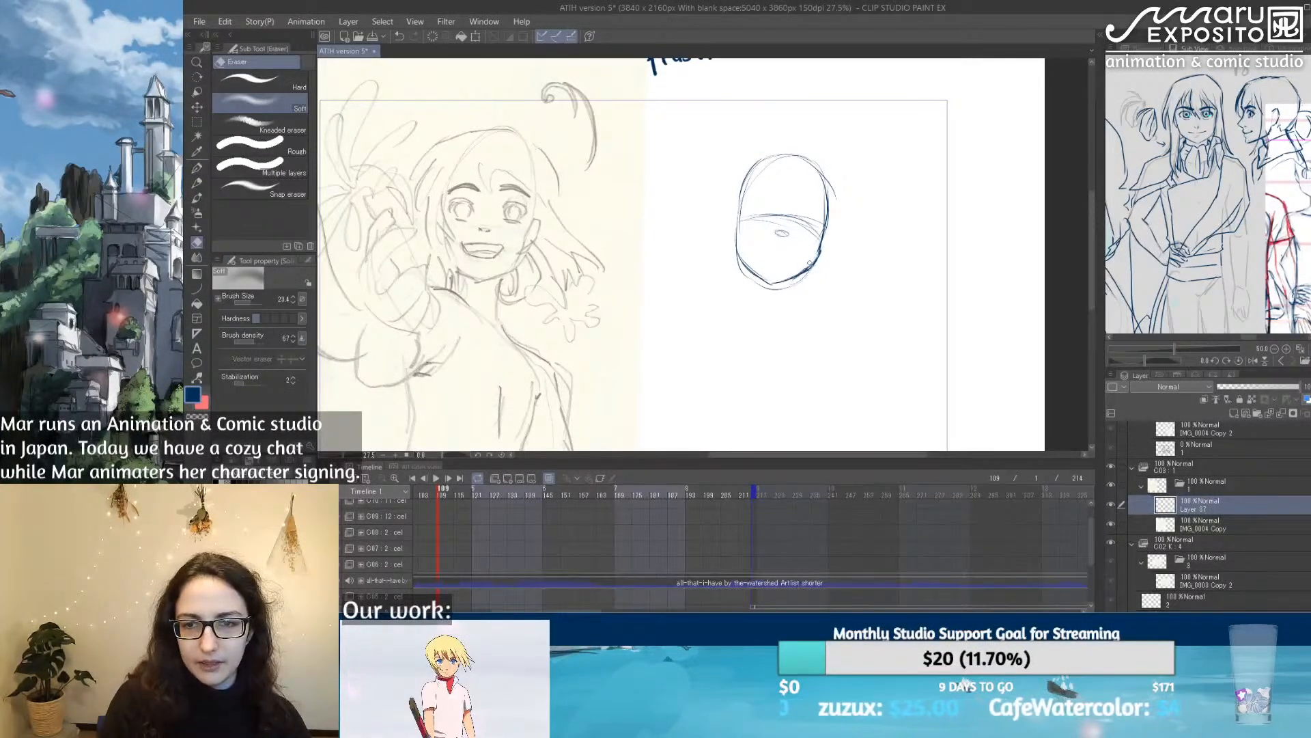
key("p")
mouse_move(740, 223)
left_mouse_down()
mouse_move(788, 296)
mouse_move(773, 281)
mouse_move(822, 256)
mouse_move(811, 270)
mouse_move(824, 235)
left_mouse_up()
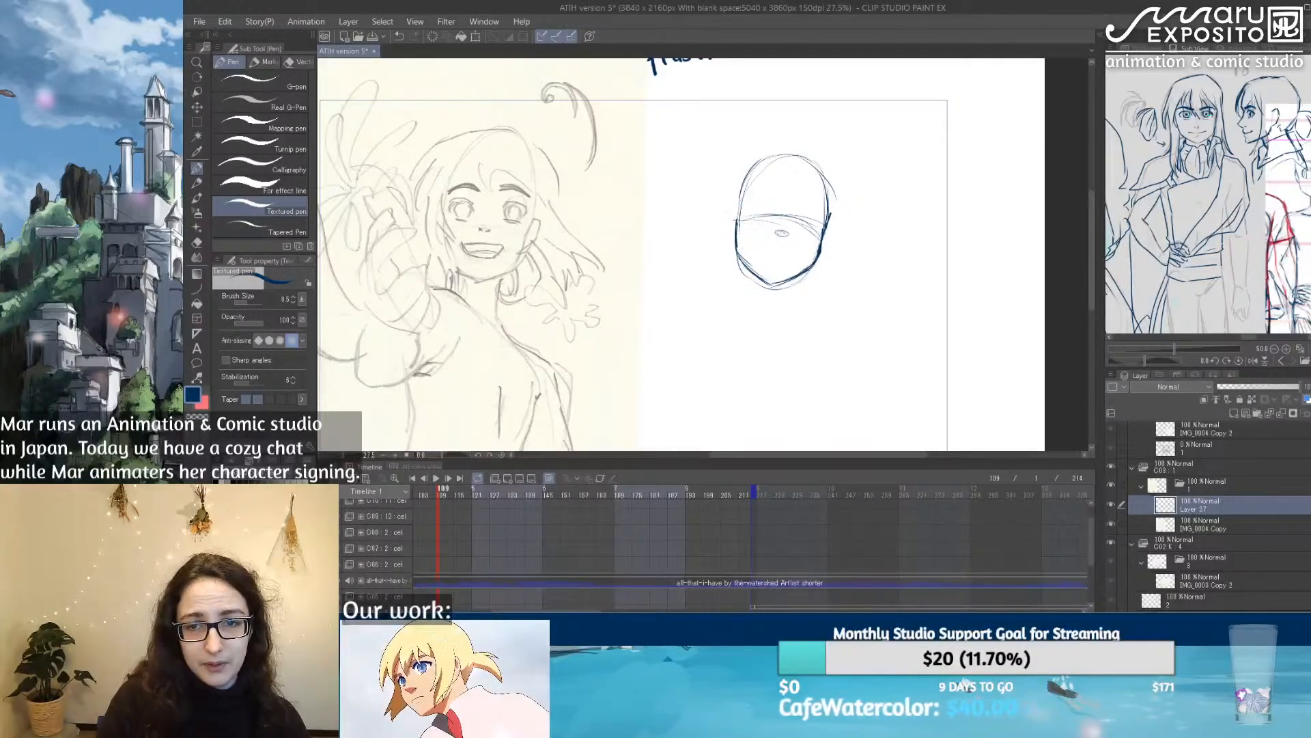
Step: Reinforce the cheek contour and the rounded cranium outline with darker Textured pen strokes
mouse_move(736, 224)
left_mouse_down()
mouse_move(732, 257)
mouse_move(746, 267)
left_mouse_up()
mouse_move(739, 194)
left_mouse_down()
mouse_move(764, 150)
mouse_move(791, 155)
mouse_move(775, 146)
mouse_move(829, 148)
mouse_move(833, 209)
left_mouse_up()
left_click_drag(801, 157, 818, 164)
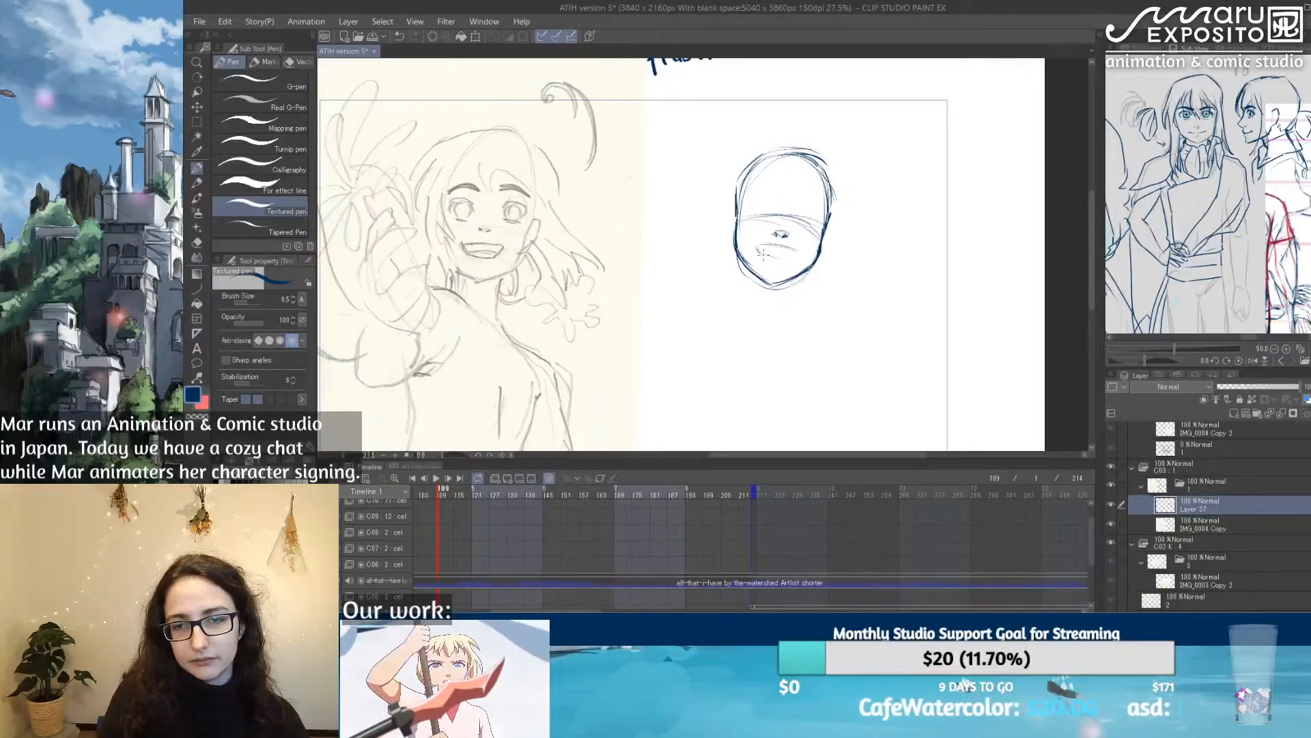
Step: Draw the open mouth below the nose and sketch the neck and collar lines beneath the jaw
mouse_move(769, 255)
left_mouse_down()
mouse_move(797, 258)
mouse_move(786, 257)
left_mouse_up()
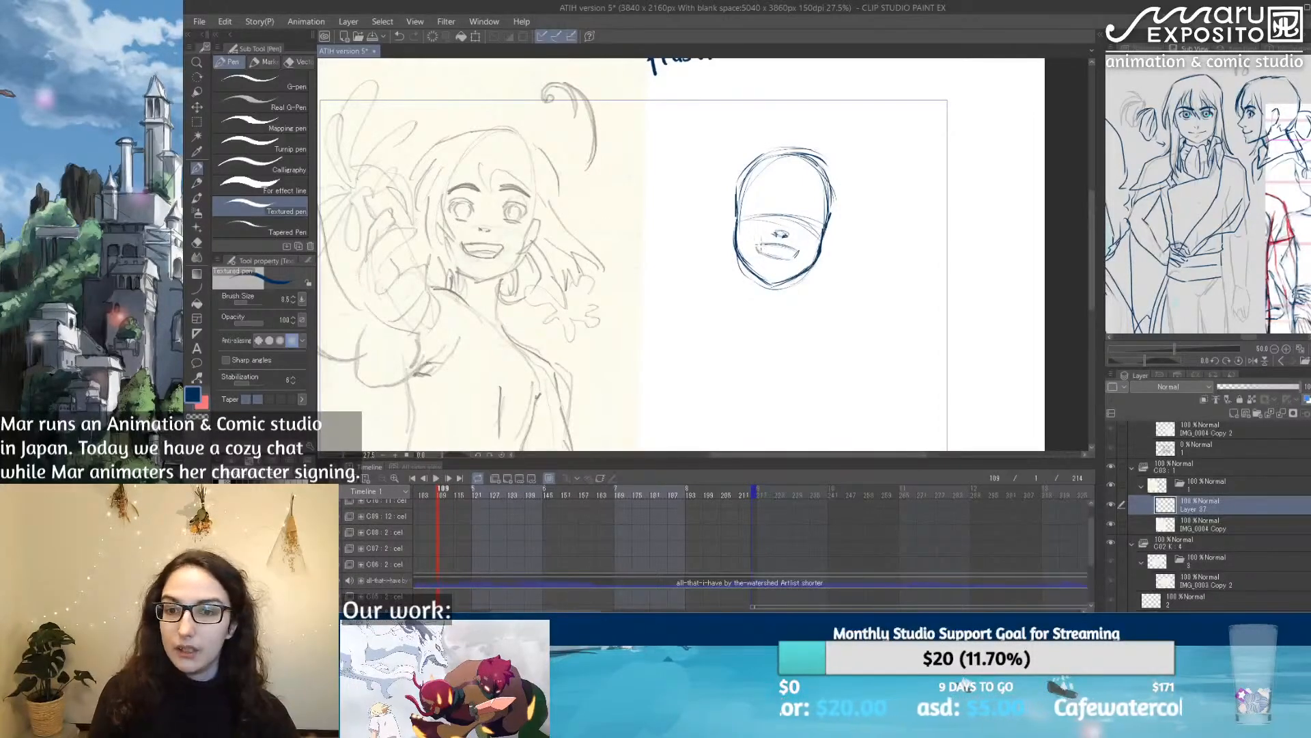
mouse_move(749, 272)
left_mouse_down()
mouse_move(739, 298)
mouse_move(797, 305)
left_mouse_up()
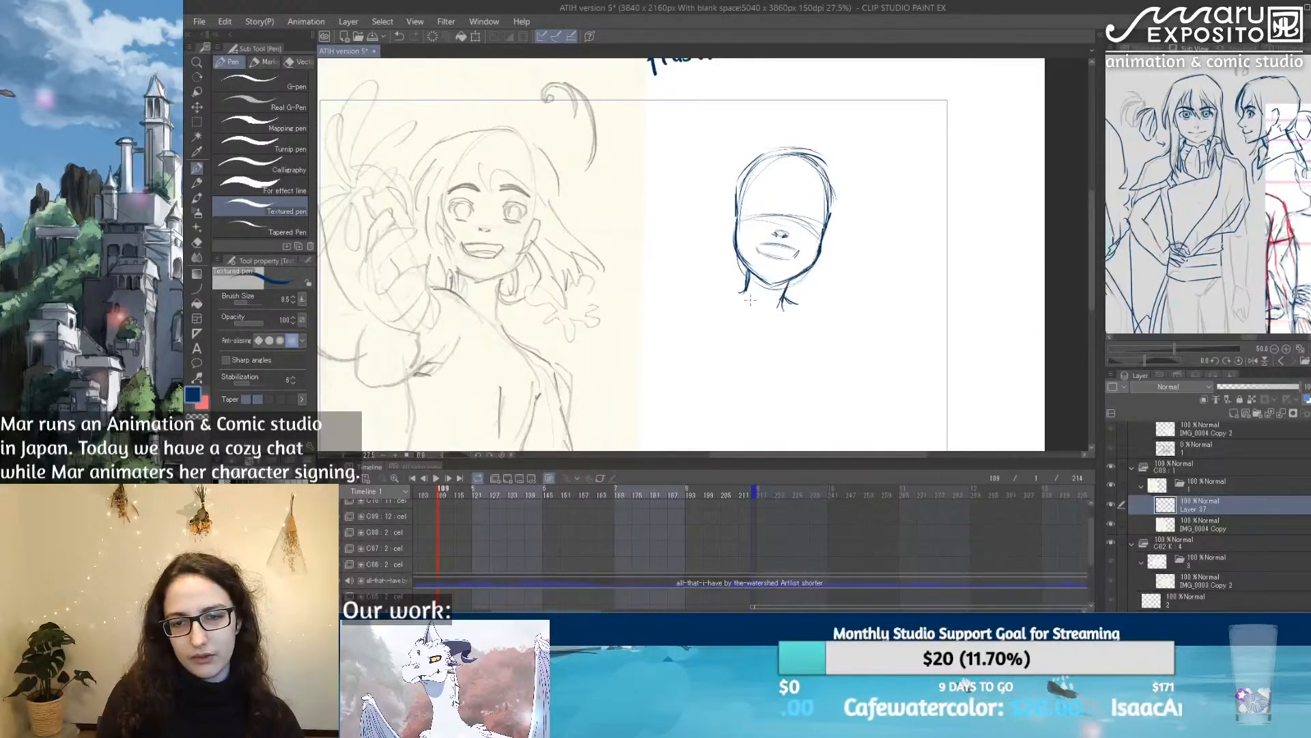
left_click_drag(728, 298, 770, 321)
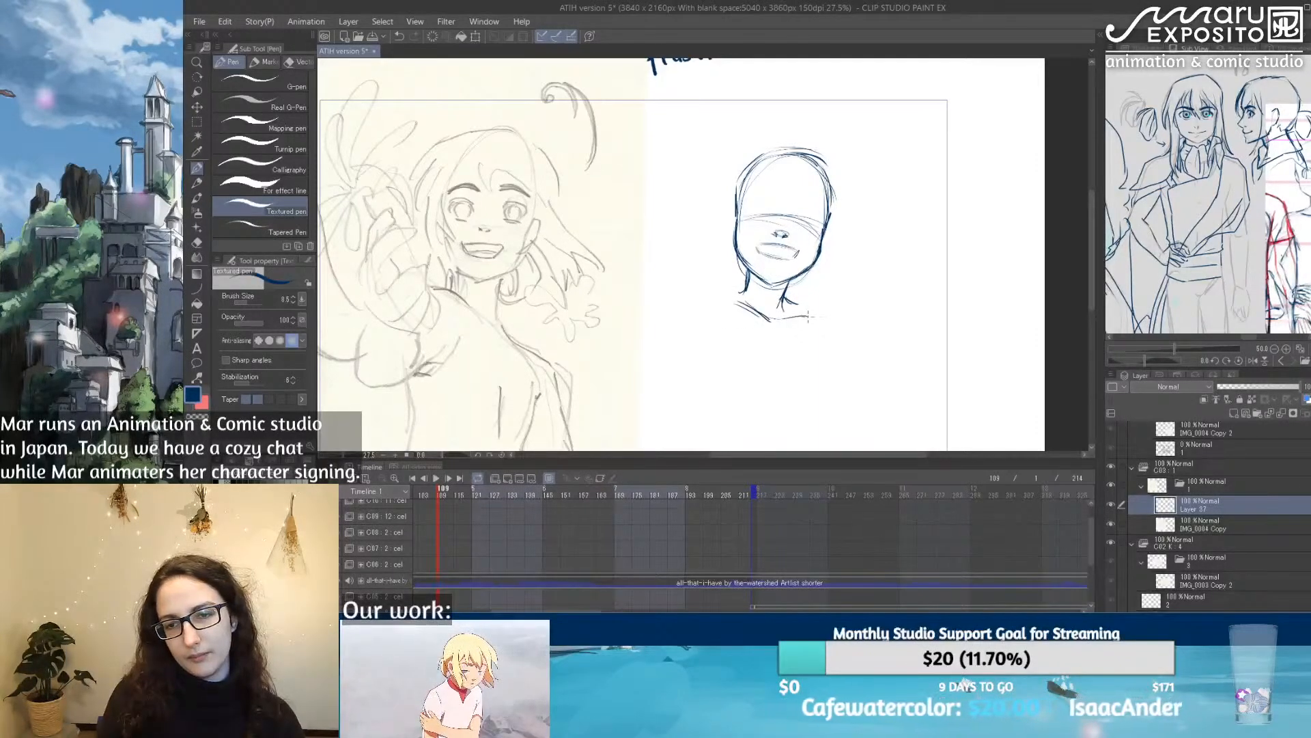
mouse_move(819, 365)
left_mouse_down()
mouse_move(803, 276)
mouse_move(806, 317)
left_mouse_up()
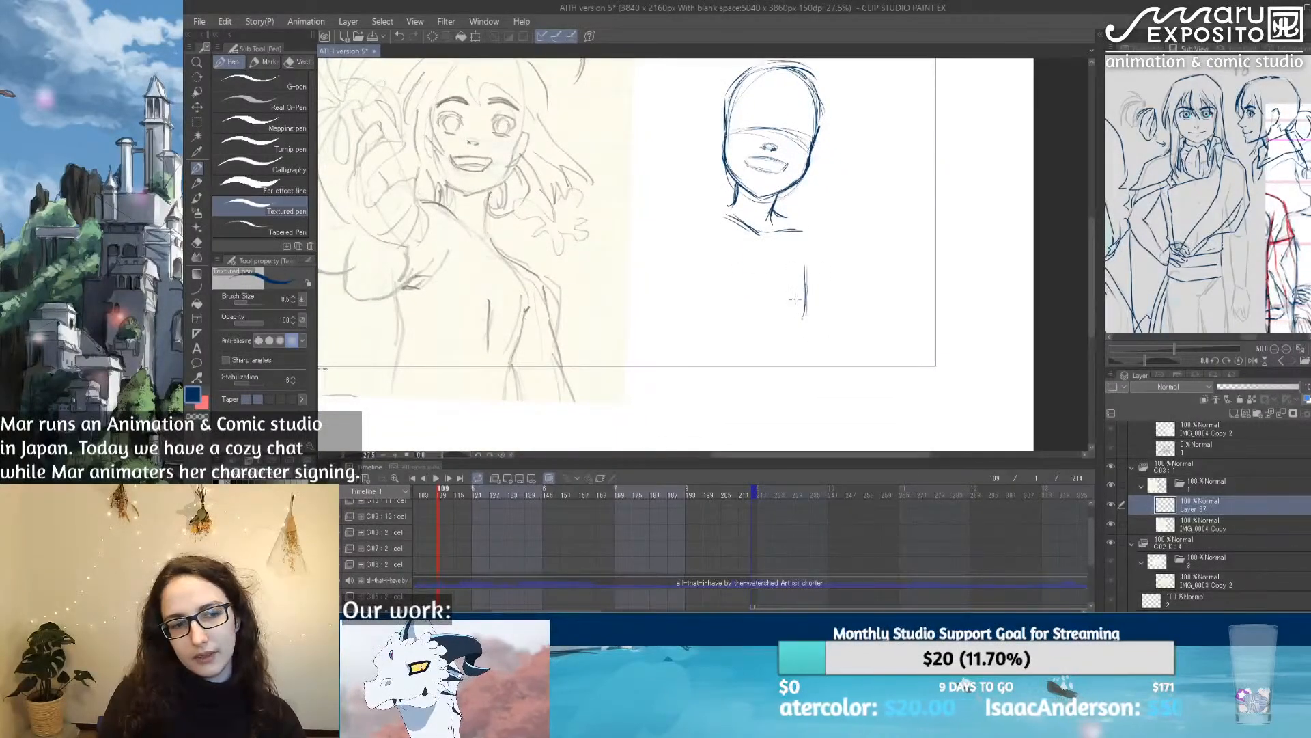
key("ctrl+z")
key("ctrl+z")
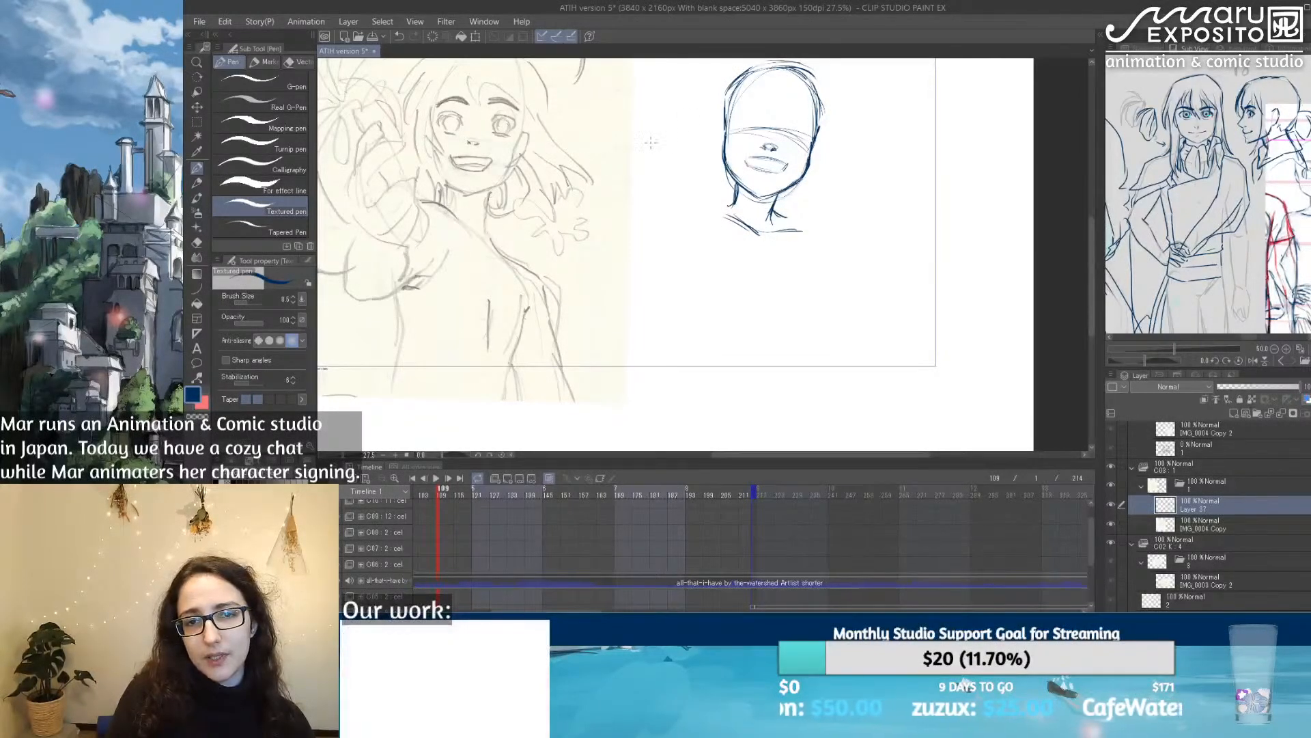
Step: Draw long, nearly horizontal guide lines across the frame just above the new head
left_click_drag(685, 151, 740, 243)
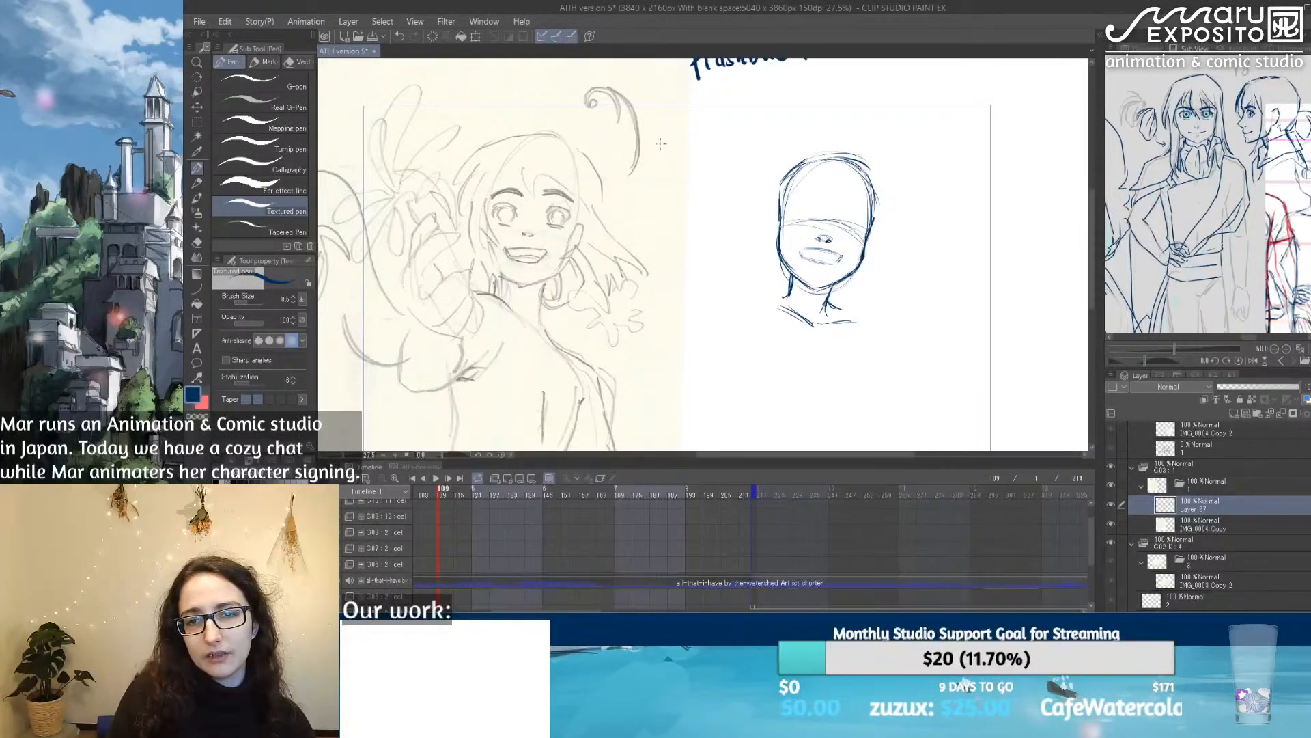
left_click_drag(771, 130, 1055, 124)
left_click_drag(690, 125, 1086, 122)
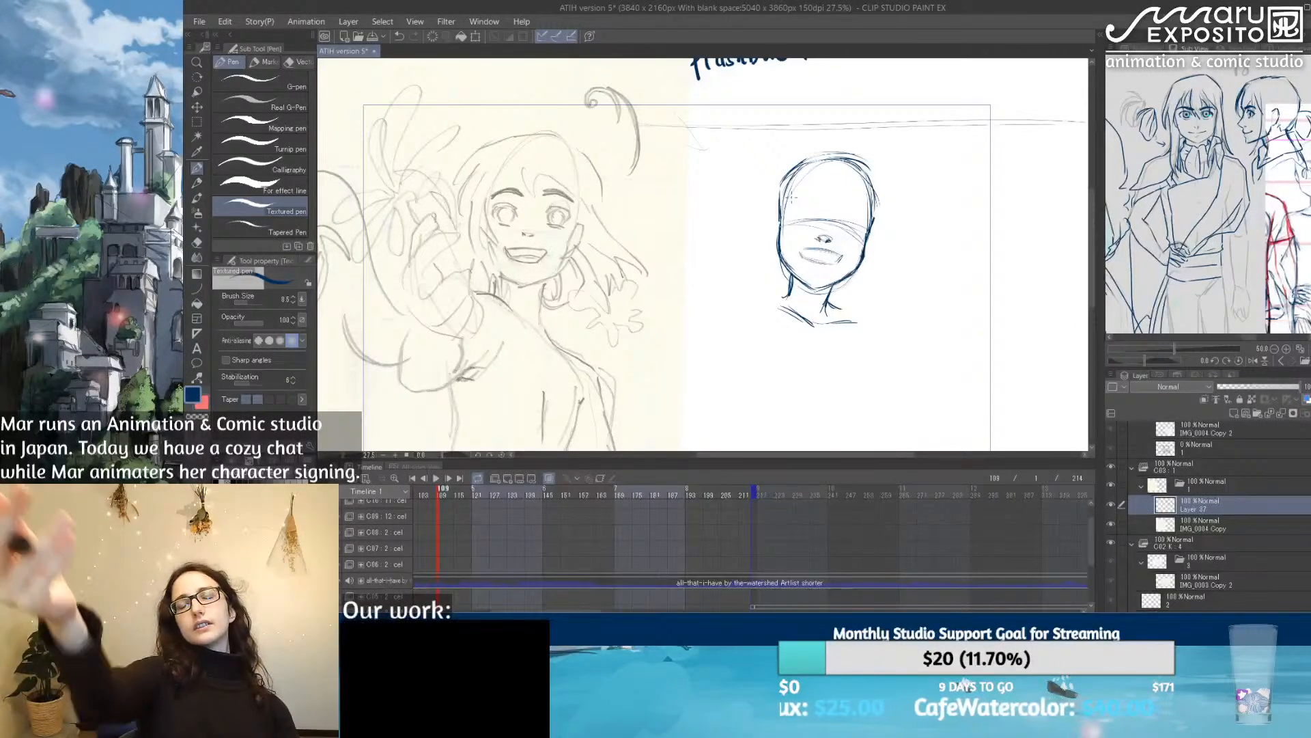
Step: Strengthen the collar line, rough in both shoulders, and draw a vertical centre line down the torso
left_click_drag(867, 366, 871, 289)
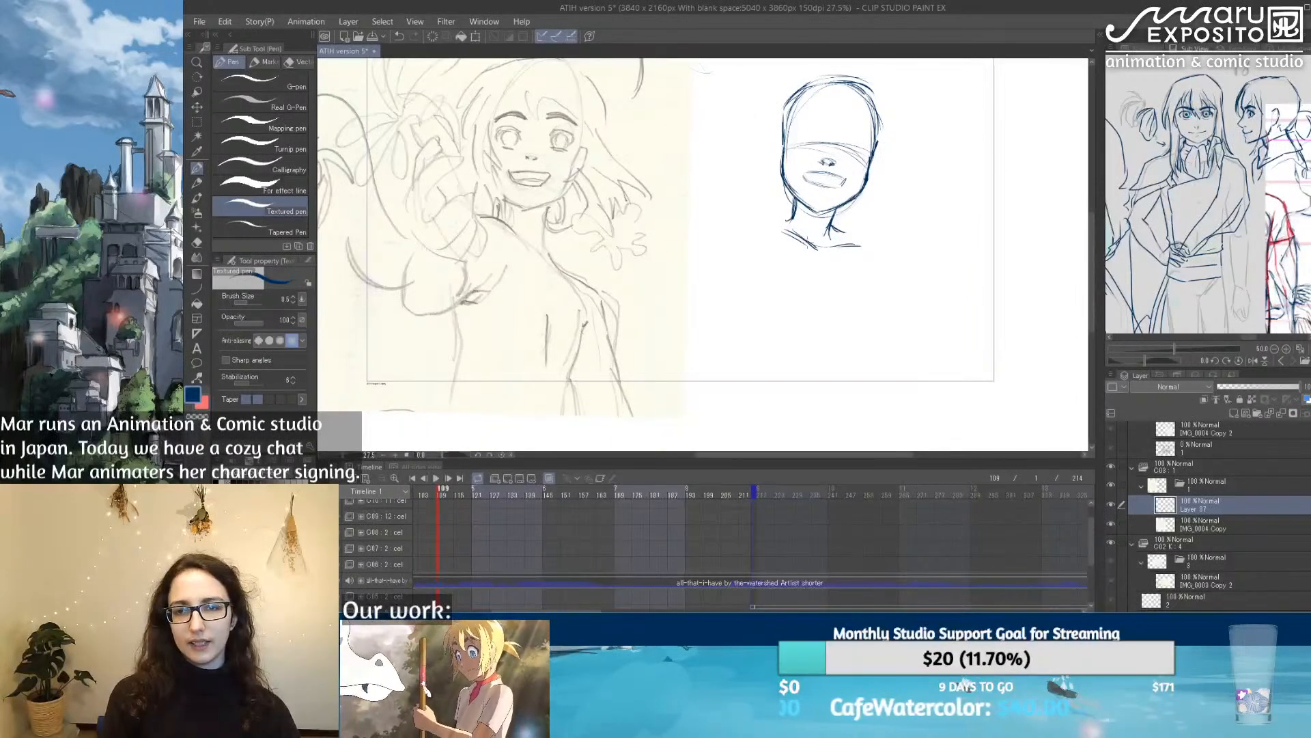
mouse_move(799, 236)
left_mouse_down()
mouse_move(823, 248)
mouse_move(849, 233)
left_mouse_up()
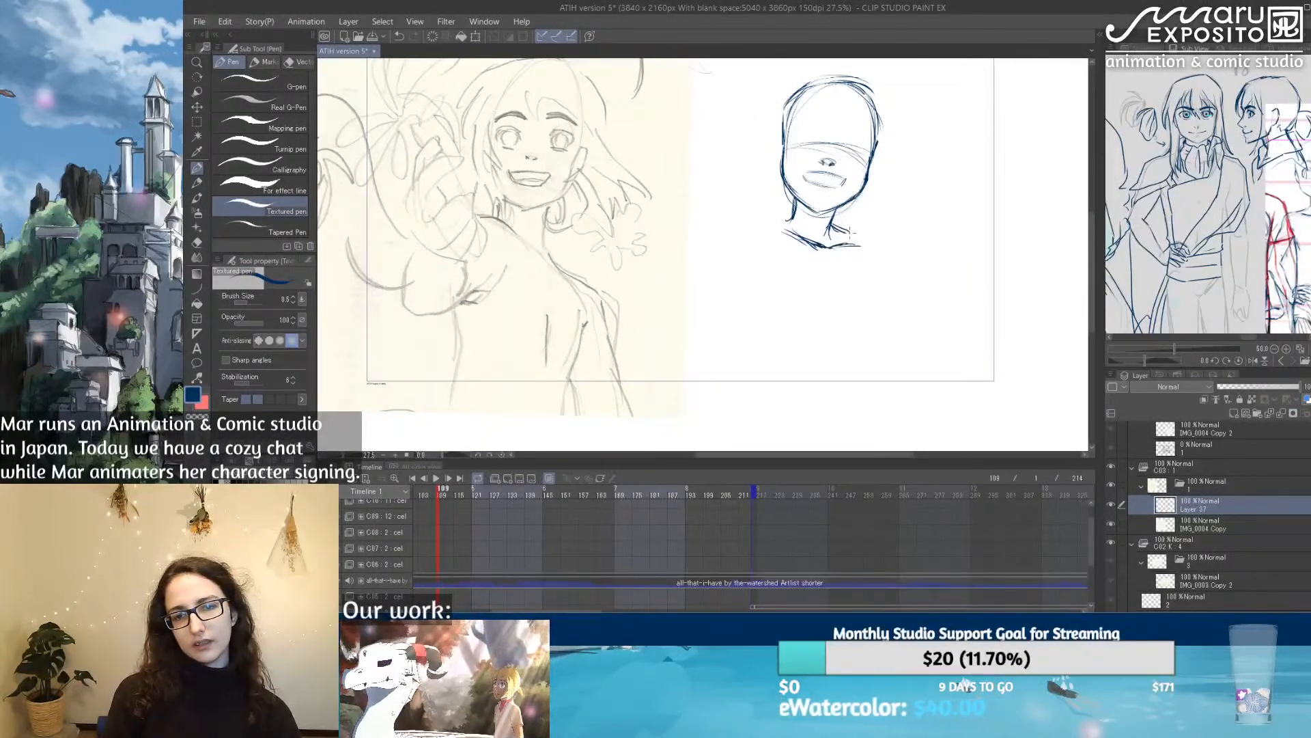
mouse_move(729, 217)
left_mouse_down()
mouse_move(756, 211)
mouse_move(835, 289)
mouse_move(833, 355)
left_mouse_up()
mouse_move(846, 200)
left_mouse_down()
mouse_move(826, 235)
mouse_move(842, 208)
left_mouse_up()
key("e")
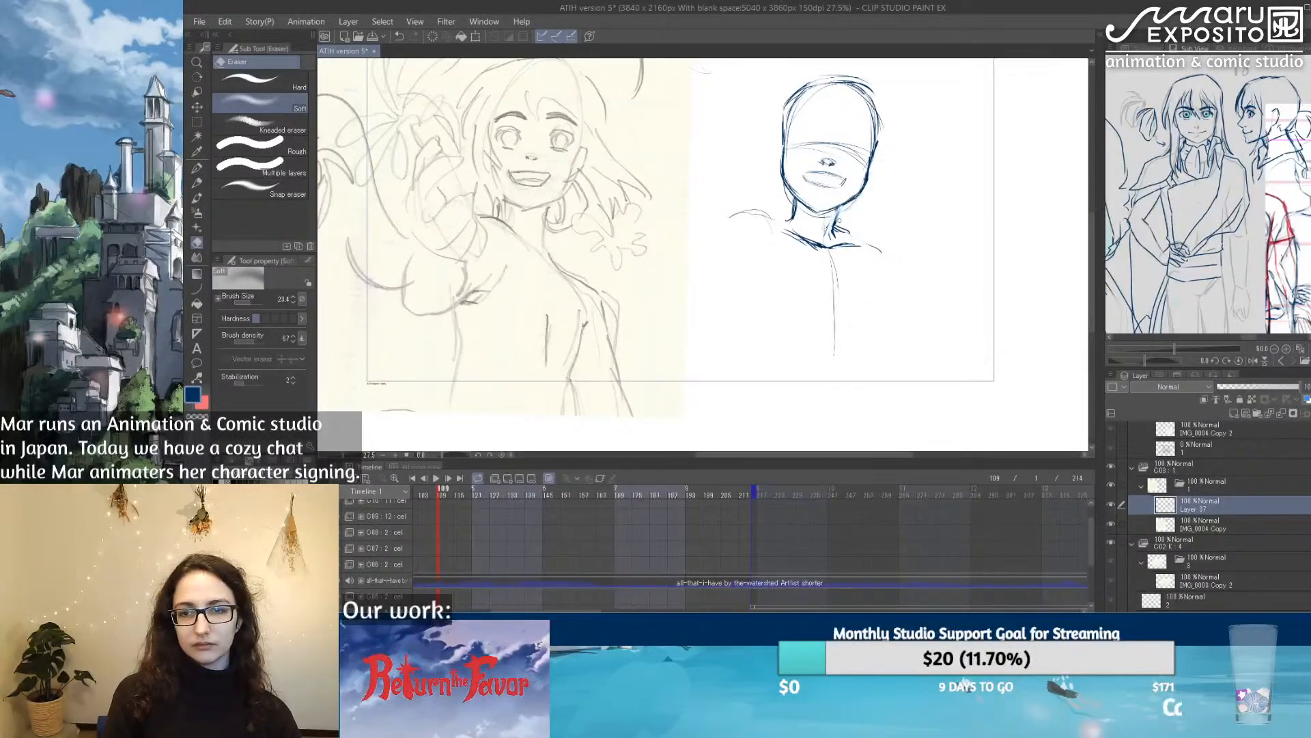
key("p")
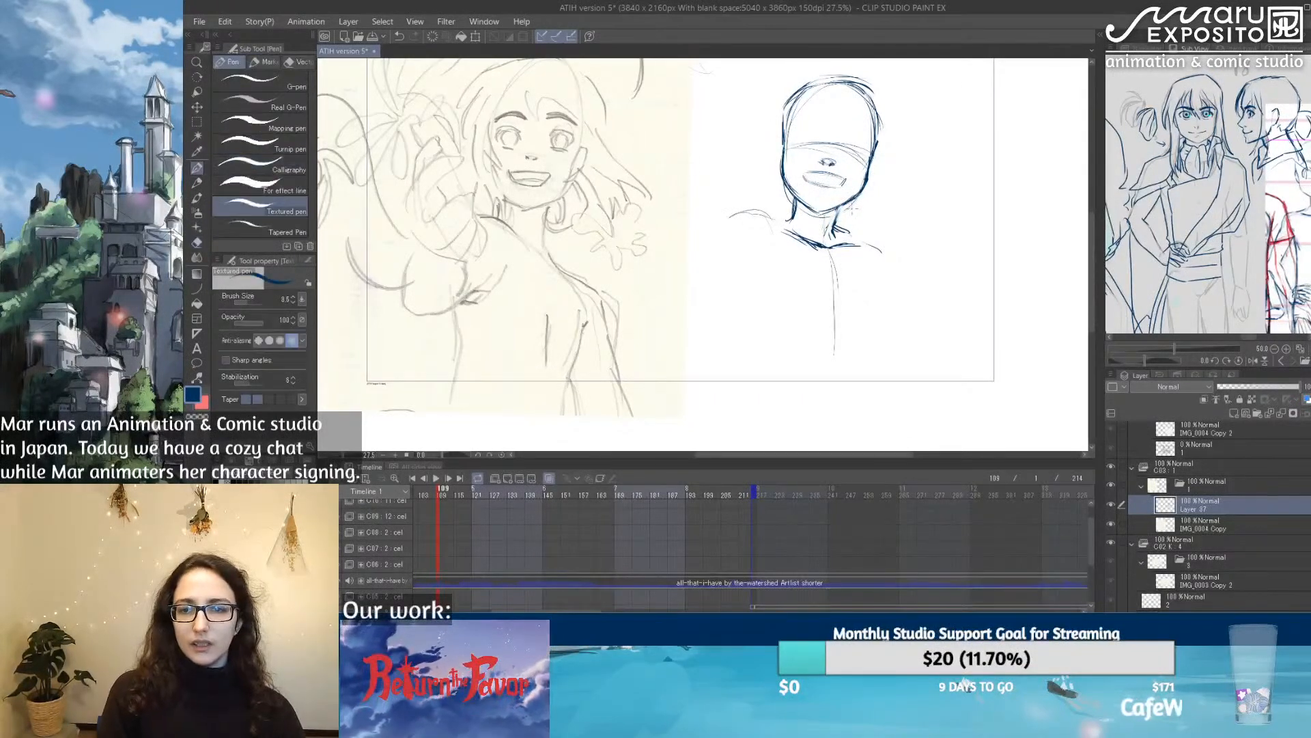
Step: Firm up the torso's centre line and the shoulder below the chin, and sketch both sides of the torso
mouse_move(840, 206)
left_mouse_down()
mouse_move(834, 226)
mouse_move(744, 203)
mouse_move(707, 210)
mouse_move(835, 311)
left_mouse_up()
mouse_move(843, 224)
left_mouse_down()
mouse_move(901, 267)
mouse_move(875, 315)
left_mouse_up()
left_click_drag(885, 266, 859, 352)
mouse_move(755, 277)
left_mouse_down()
mouse_move(754, 313)
mouse_move(748, 265)
mouse_move(752, 297)
mouse_move(740, 275)
mouse_move(749, 341)
left_mouse_up()
mouse_move(744, 279)
left_mouse_down()
mouse_move(751, 336)
mouse_move(735, 371)
left_mouse_up()
left_click_drag(750, 322, 731, 379)
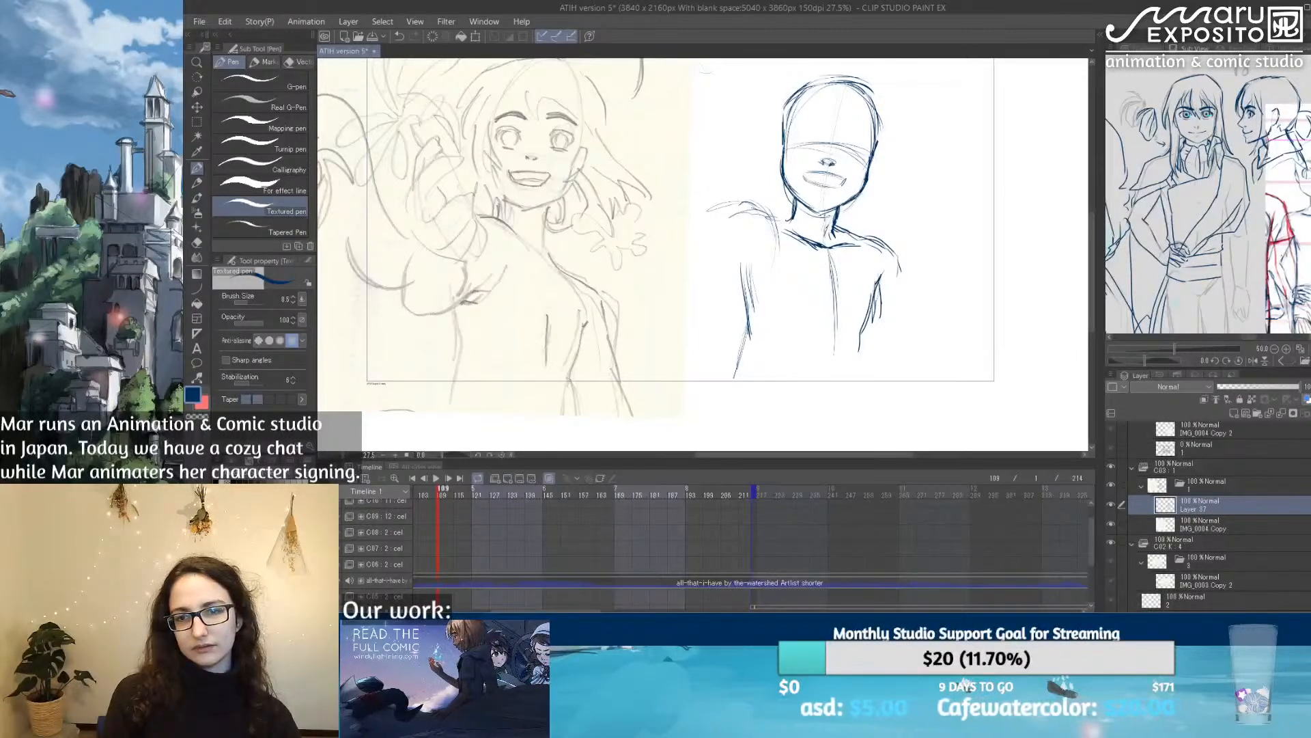
Step: Extend the torso lines down past the frame's lower edge and add curved diagonal strokes across the chest
left_click_drag(833, 322, 804, 403)
mouse_move(866, 341)
left_mouse_down()
mouse_move(853, 382)
mouse_move(865, 406)
left_mouse_up()
left_click_drag(754, 337, 747, 396)
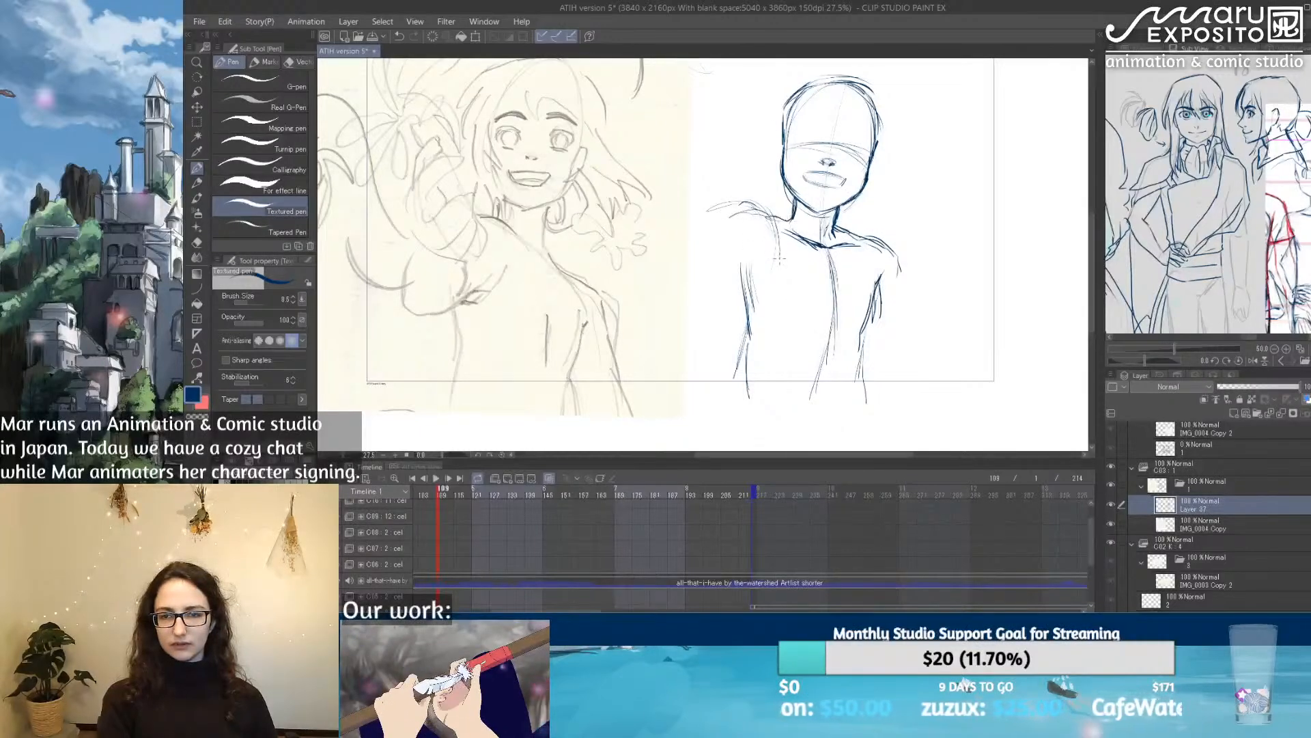
left_click_drag(767, 308, 793, 330)
mouse_move(762, 275)
left_mouse_down()
mouse_move(797, 322)
mouse_move(842, 337)
mouse_move(769, 280)
mouse_move(813, 315)
left_mouse_up()
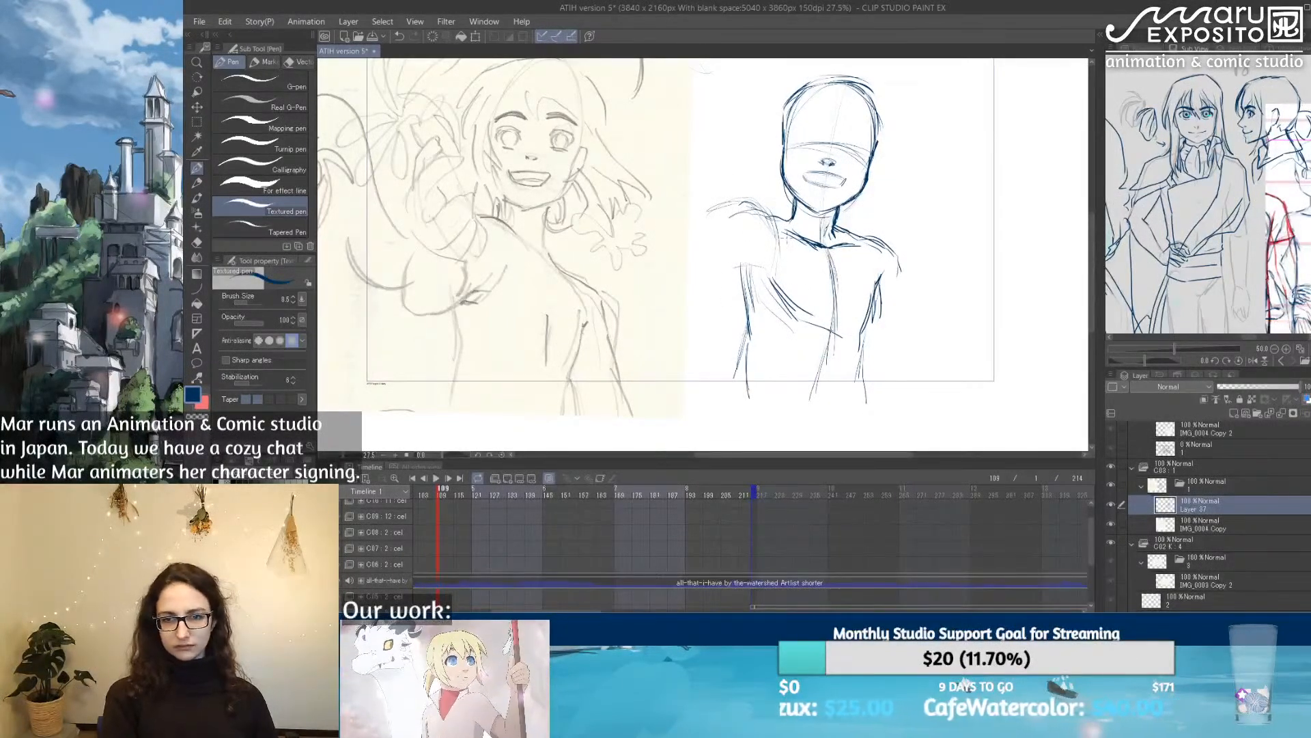
left_click_drag(791, 215, 776, 222)
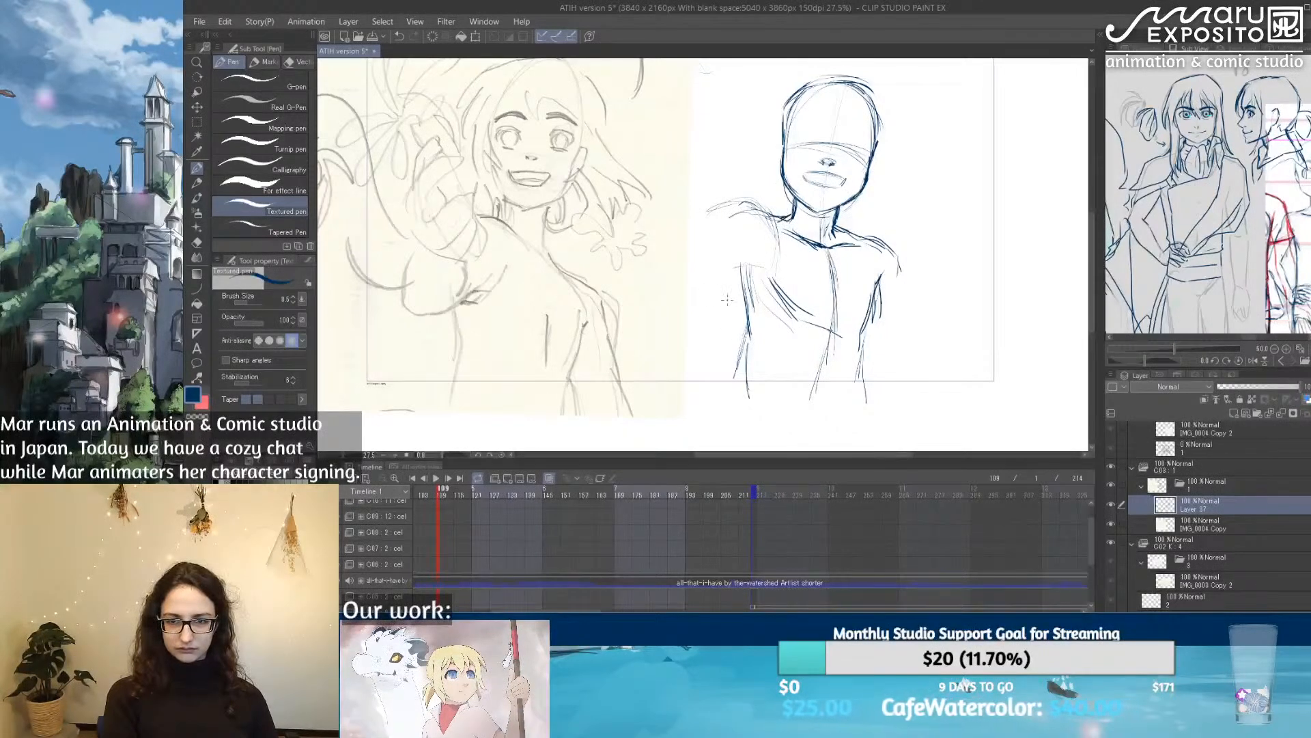
Step: Darken the waist and hip contours with repeated strokes, and soften the far hip line with the Soft eraser
mouse_move(743, 369)
left_mouse_down()
mouse_move(756, 435)
mouse_move(754, 419)
left_mouse_up()
left_click_drag(864, 339, 859, 375)
left_click_drag(864, 339, 873, 410)
left_click_drag(752, 341, 755, 434)
left_click_drag(835, 334, 828, 387)
mouse_move(835, 335)
left_mouse_down()
mouse_move(828, 409)
mouse_move(866, 402)
left_mouse_up()
left_click_drag(857, 374, 863, 401)
left_click_drag(860, 336, 862, 406)
key("e")
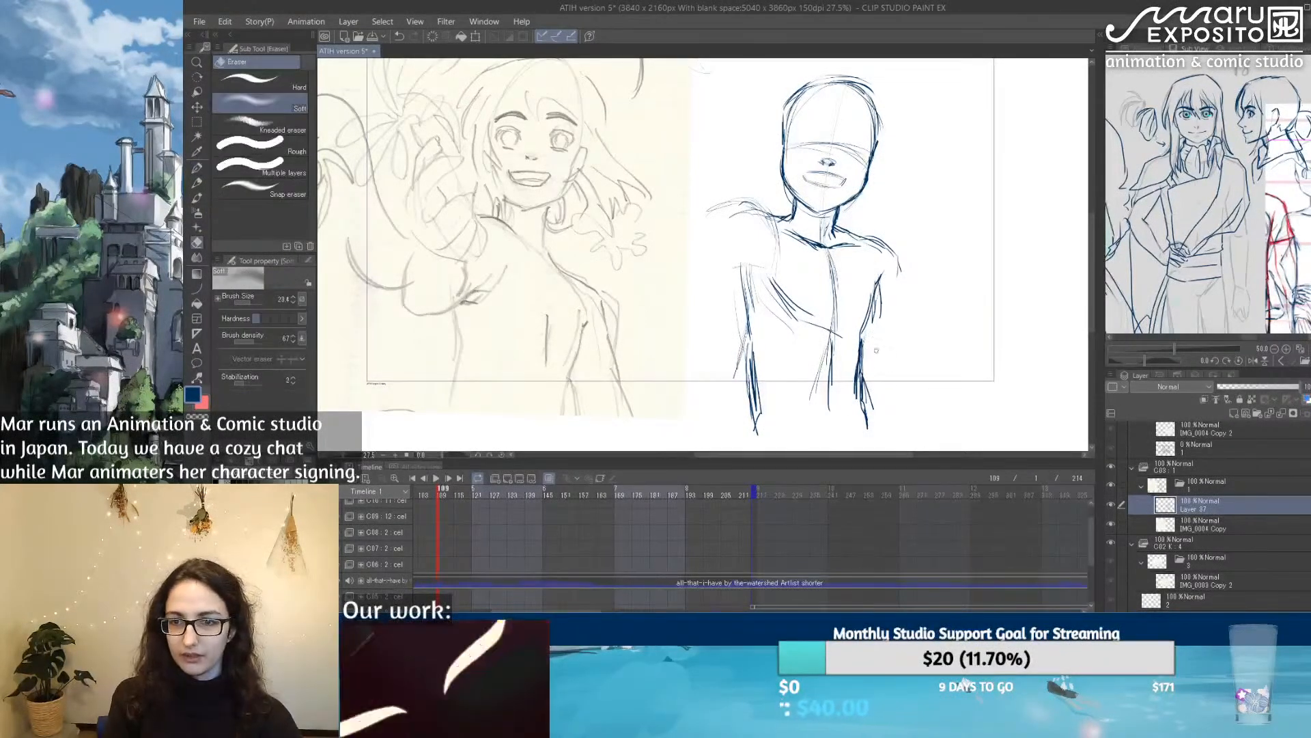
left_click_drag(865, 338, 854, 405)
Step: Redraw the torso side below the raised arm and sketch the outer contour of the lowered arm
key("p")
left_click_drag(737, 268, 754, 340)
left_click_drag(885, 248, 922, 368)
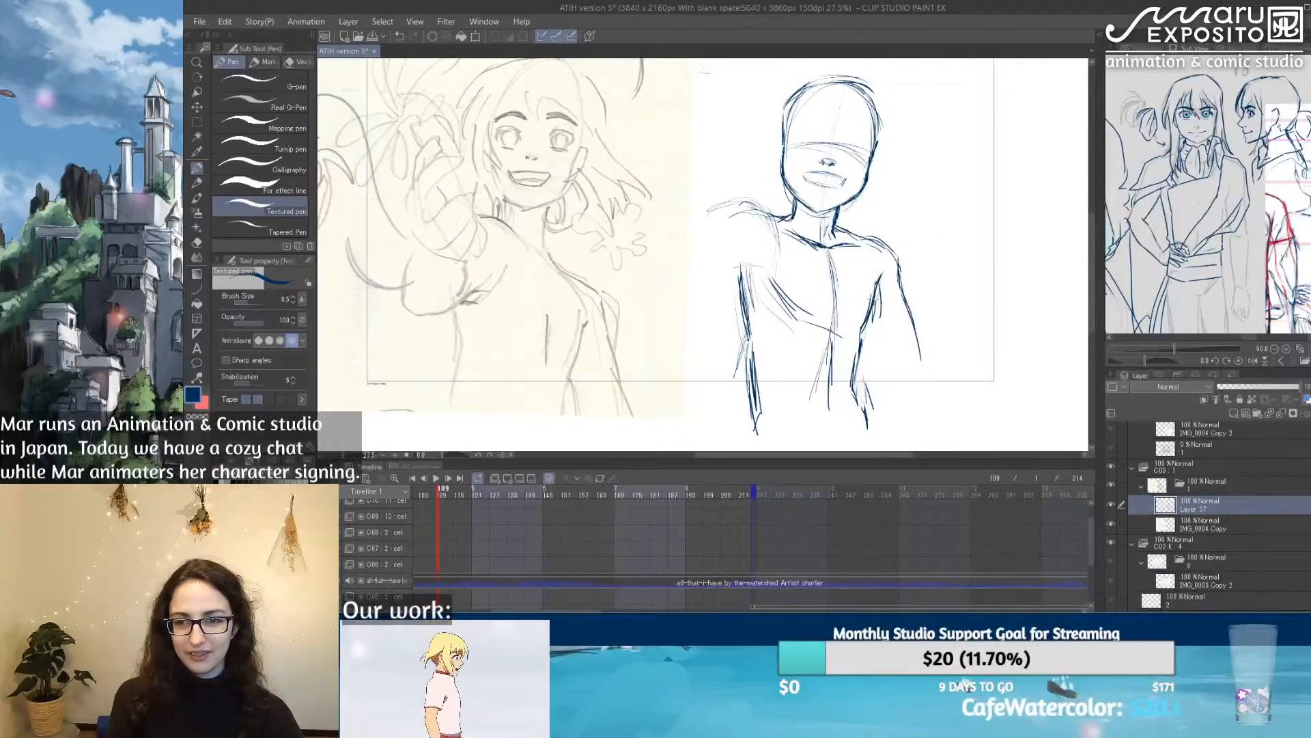
Step: Thicken the torso's side contours, and lighten the one below the raised arm with the Soft eraser
left_click_drag(866, 325, 851, 382)
left_click_drag(733, 277, 744, 329)
left_click_drag(741, 278, 749, 360)
left_click_drag(750, 370, 753, 403)
key("e")
left_click_drag(748, 275, 755, 400)
left_click_drag(755, 351, 754, 397)
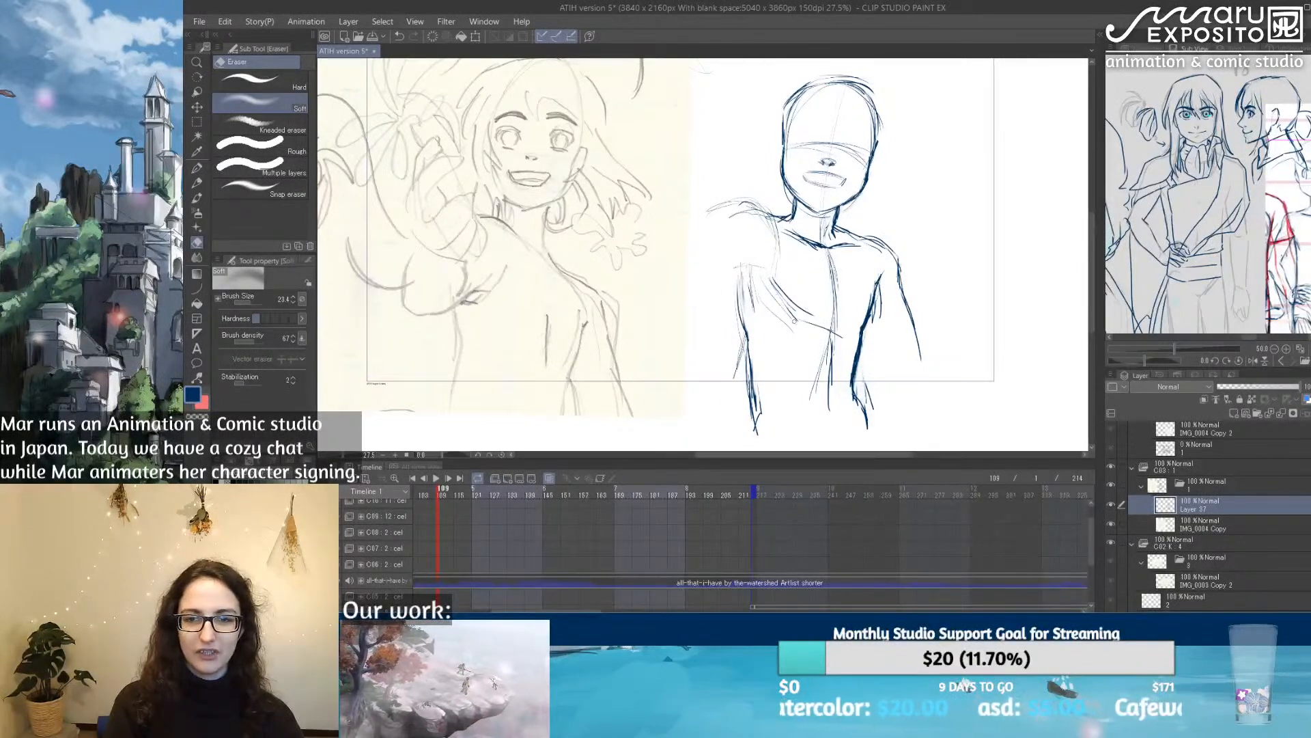
Step: Rework the lowered arm's shoulder, outer and inner contours with the Textured pen, and lighten its outer strokes with the Soft eraser
key("p")
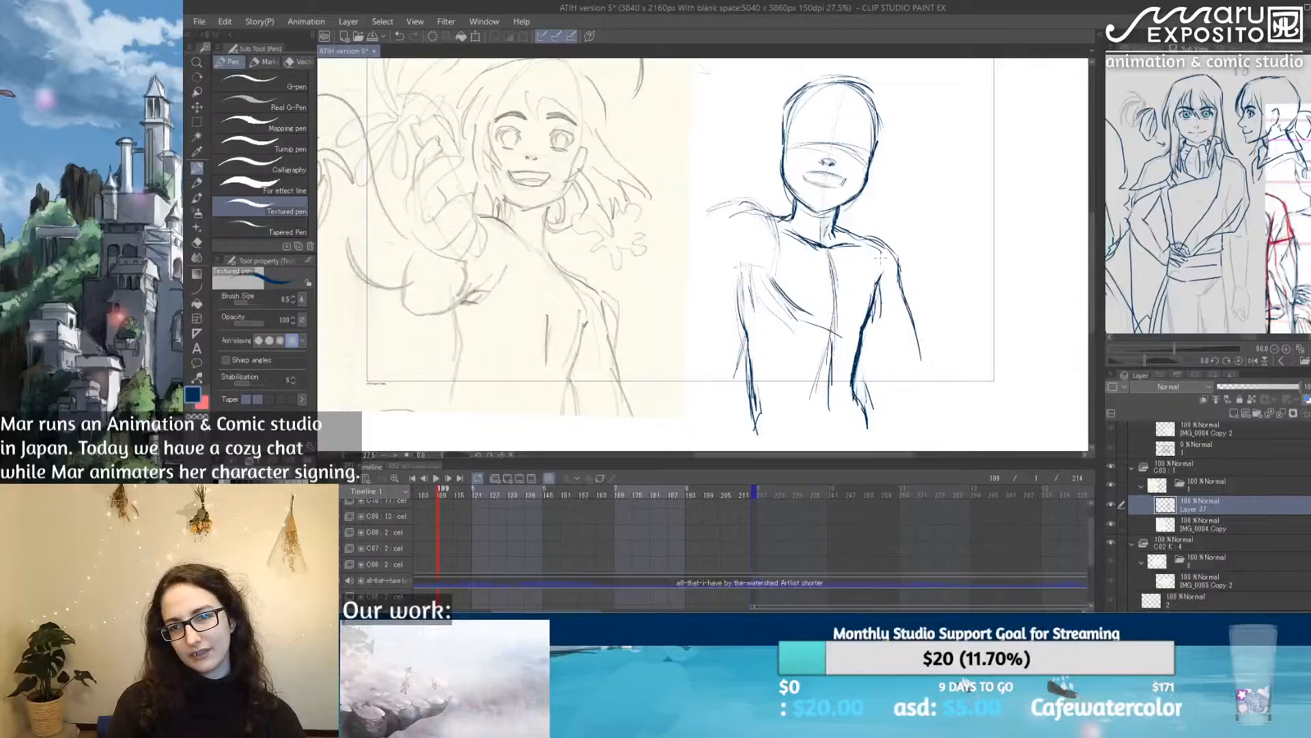
mouse_move(862, 239)
left_mouse_down()
mouse_move(891, 268)
mouse_move(912, 371)
left_mouse_up()
left_click_drag(880, 318, 863, 366)
left_click_drag(874, 350, 863, 402)
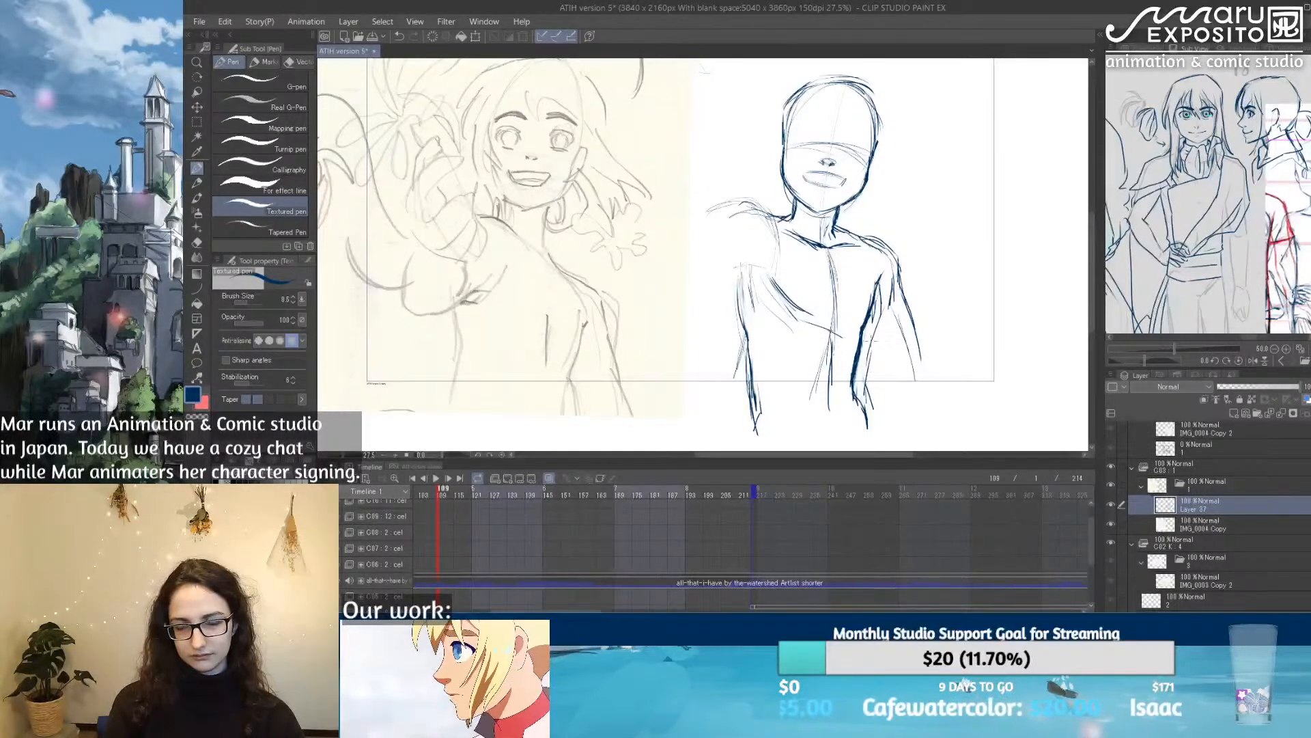
key("ctrl+z")
left_click_drag(891, 290, 874, 376)
mouse_move(882, 326)
left_mouse_down()
mouse_move(873, 375)
mouse_move(890, 261)
mouse_move(879, 251)
left_mouse_up()
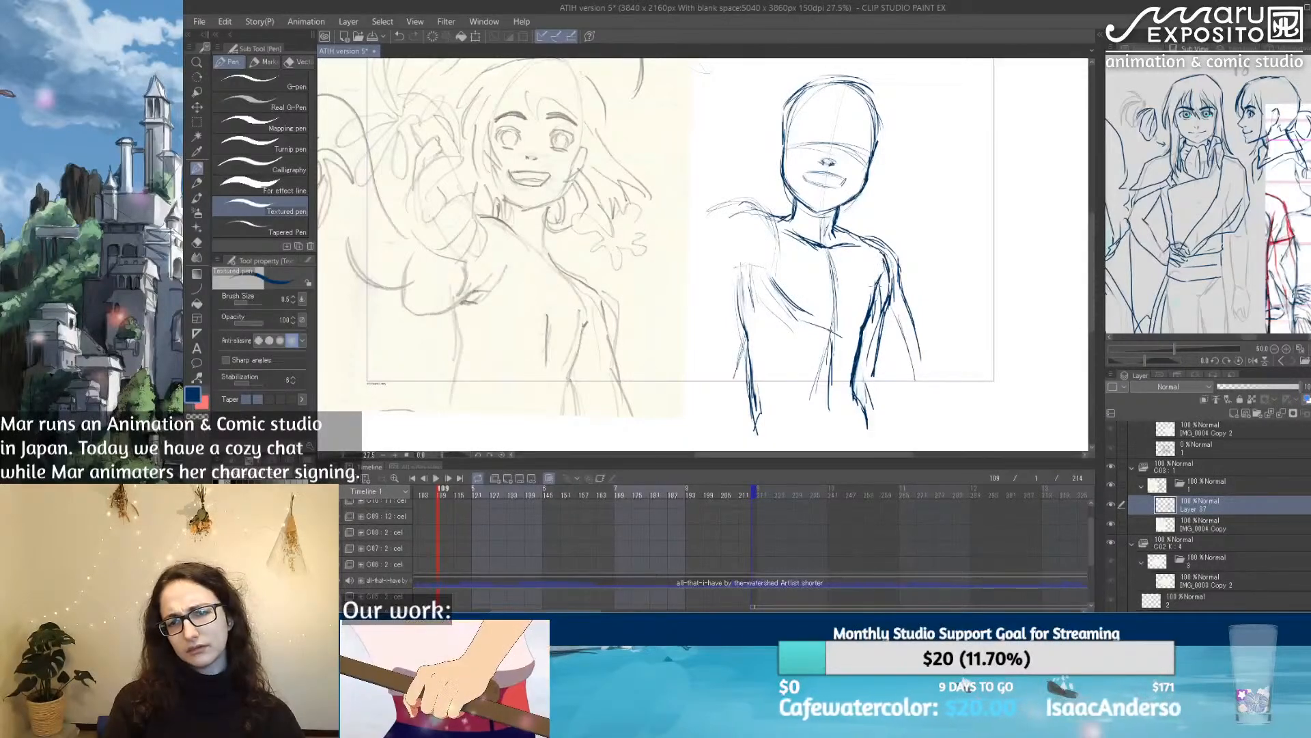
key("e")
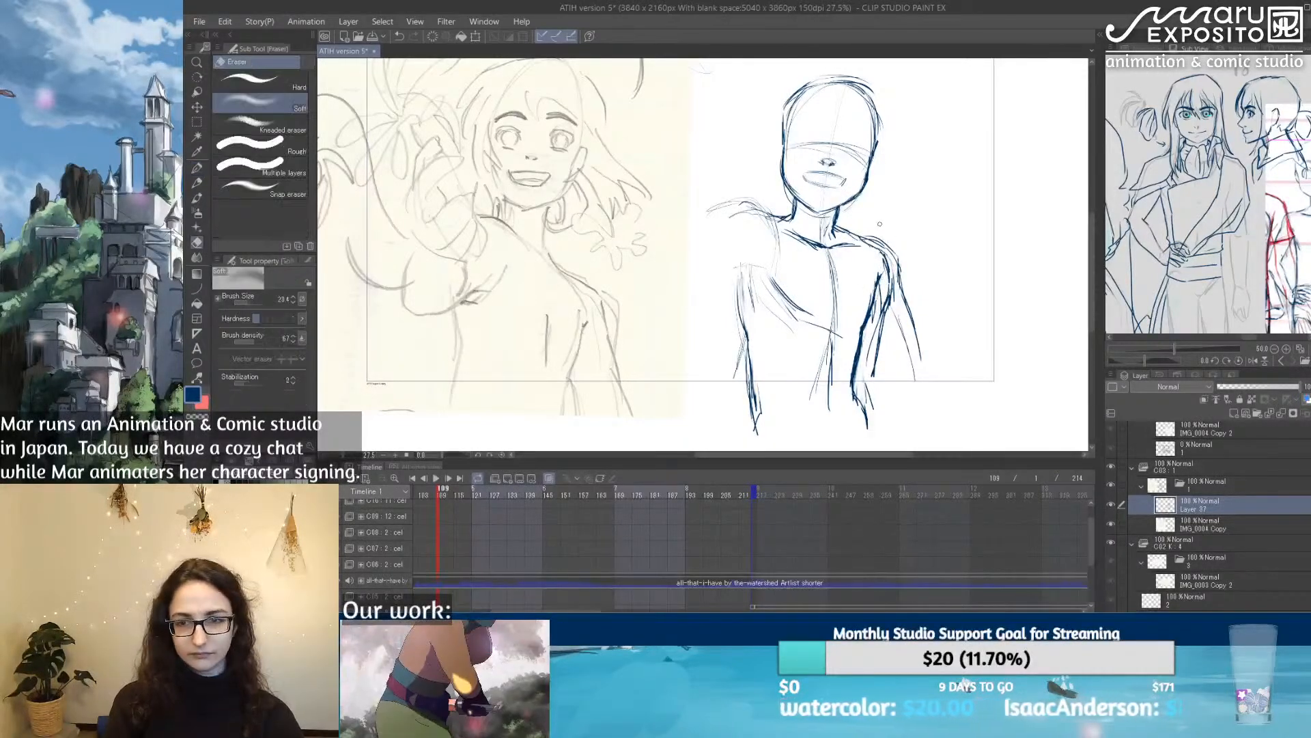
mouse_move(867, 227)
left_mouse_down()
mouse_move(902, 314)
mouse_move(898, 278)
mouse_move(916, 381)
left_mouse_up()
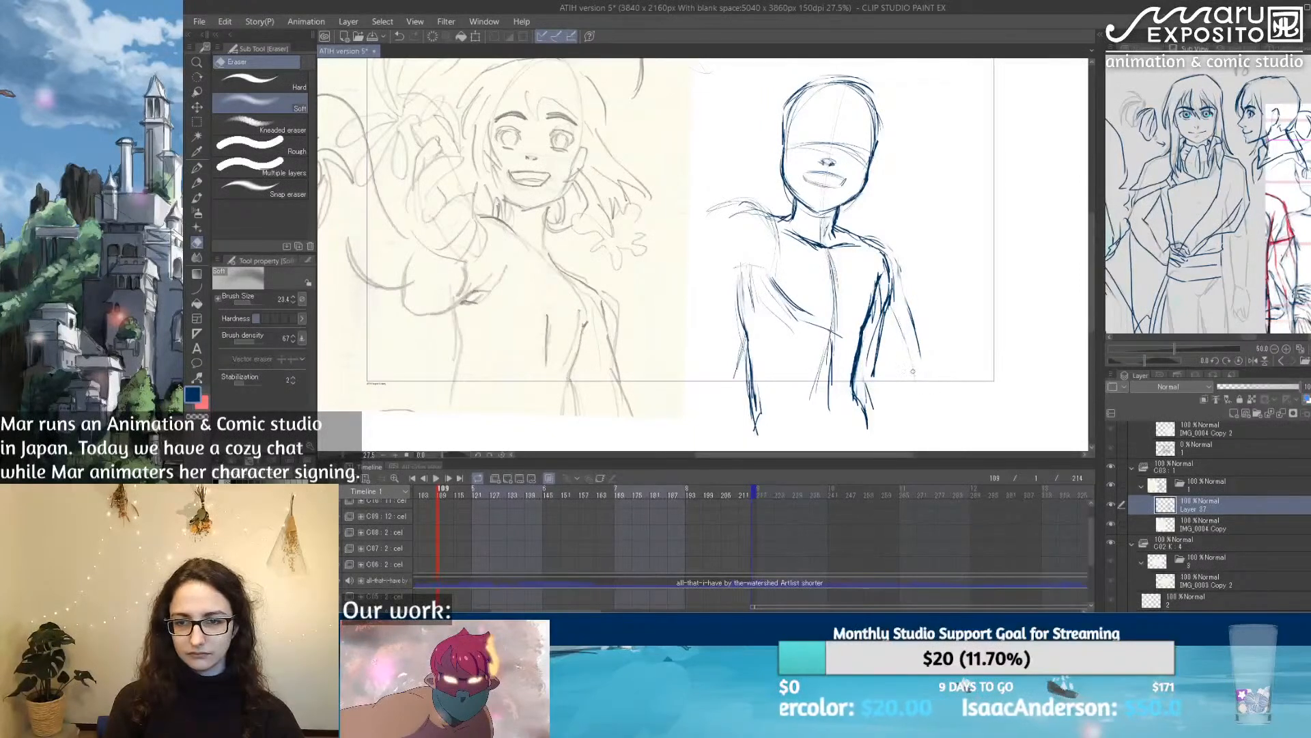
Step: Redraw the raised arm's rounded shoulder and outline its upper arm with the Textured pen
key("p")
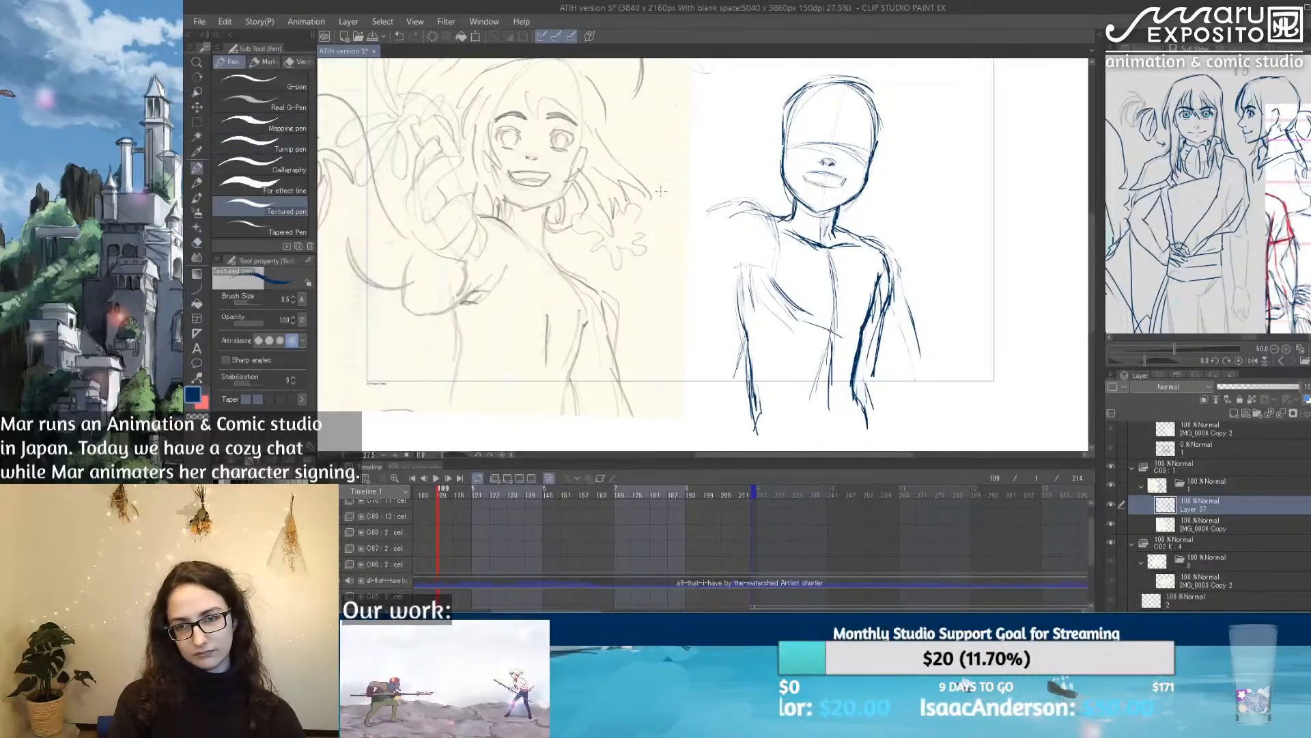
mouse_move(754, 355)
left_mouse_down()
mouse_move(746, 396)
mouse_move(738, 293)
left_mouse_up()
mouse_move(769, 205)
left_mouse_down()
mouse_move(743, 277)
mouse_move(716, 216)
mouse_move(706, 232)
mouse_move(719, 217)
mouse_move(783, 219)
left_mouse_up()
mouse_move(749, 265)
left_mouse_down()
mouse_move(705, 298)
mouse_move(725, 290)
mouse_move(683, 298)
left_mouse_up()
left_click_drag(689, 242, 671, 266)
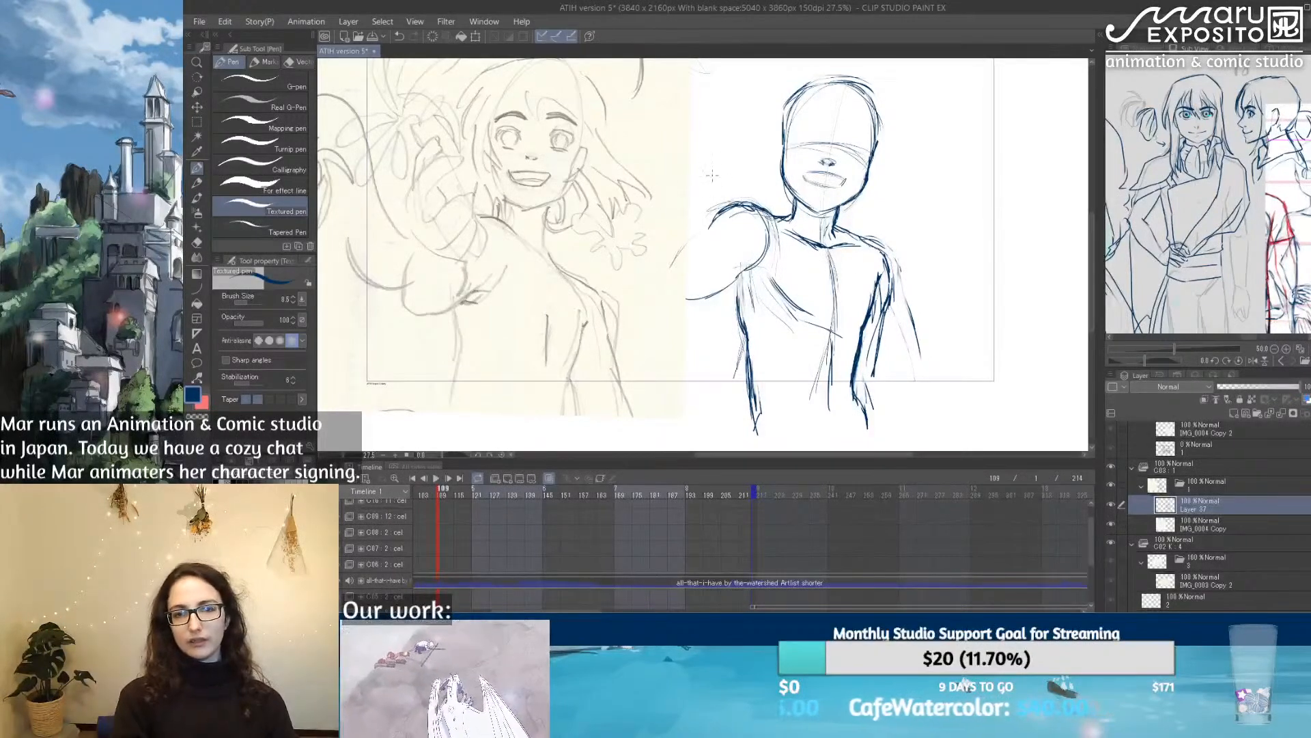
Step: Try out a curved forearm and curled hand shape in front of the raised arm's shoulder
mouse_move(694, 217)
left_mouse_down()
mouse_move(694, 165)
mouse_move(720, 164)
mouse_move(745, 235)
left_mouse_up()
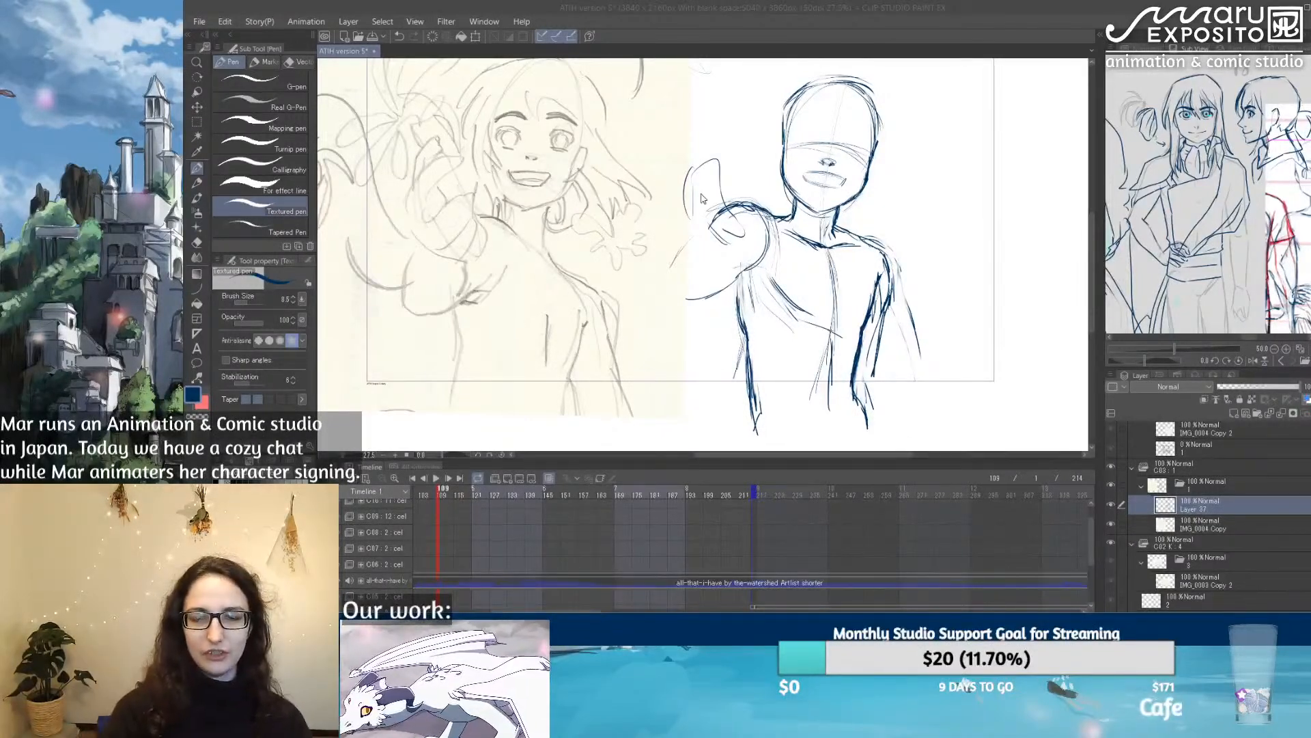
mouse_move(685, 205)
left_mouse_down()
mouse_move(699, 182)
mouse_move(737, 219)
mouse_move(730, 241)
left_mouse_up()
mouse_move(689, 198)
left_mouse_down()
mouse_move(691, 233)
mouse_move(732, 245)
mouse_move(684, 205)
mouse_move(685, 176)
left_mouse_up()
mouse_move(685, 178)
left_mouse_down()
mouse_move(743, 159)
mouse_move(717, 160)
left_mouse_up()
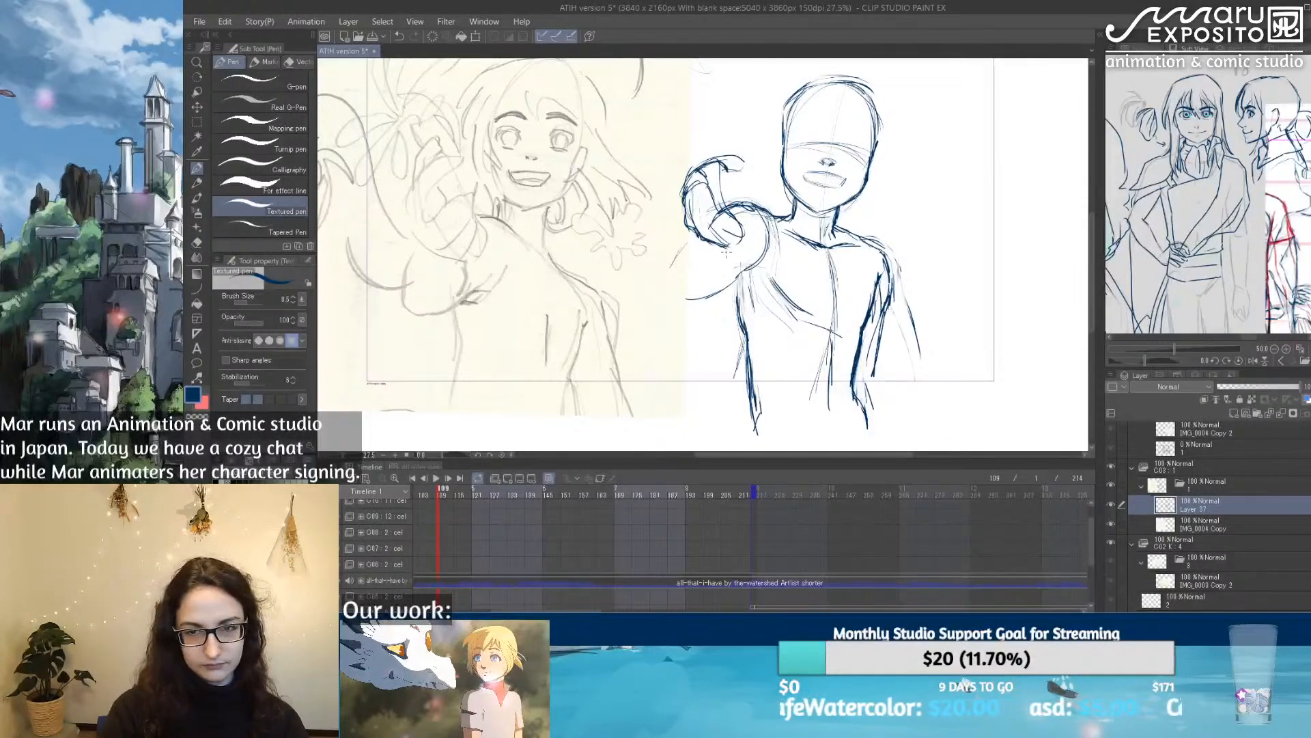
Step: Enlarge the Soft eraser to about 144 and erase the forearm and hand strokes by the raised shoulder
key("e")
mouse_move(689, 194)
left_mouse_down()
mouse_move(706, 166)
mouse_move(691, 186)
mouse_move(724, 168)
mouse_move(685, 224)
left_mouse_up()
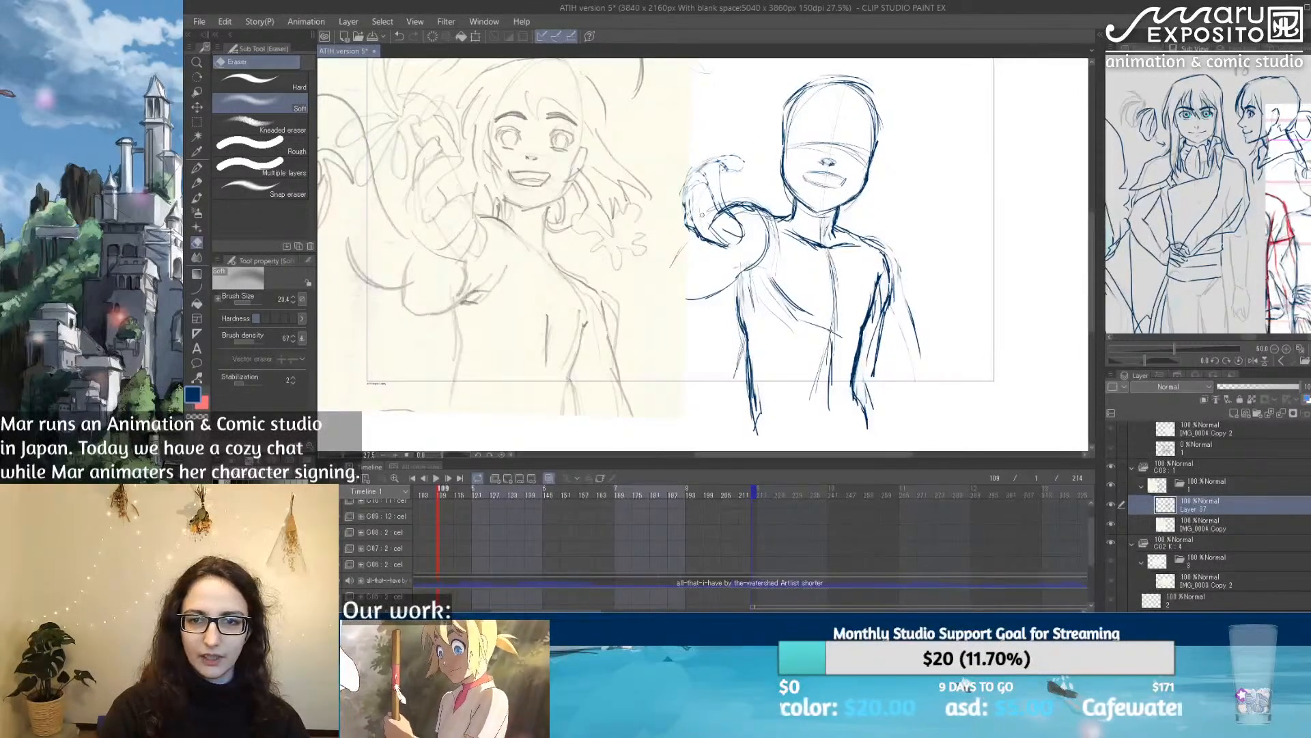
left_click(255, 302)
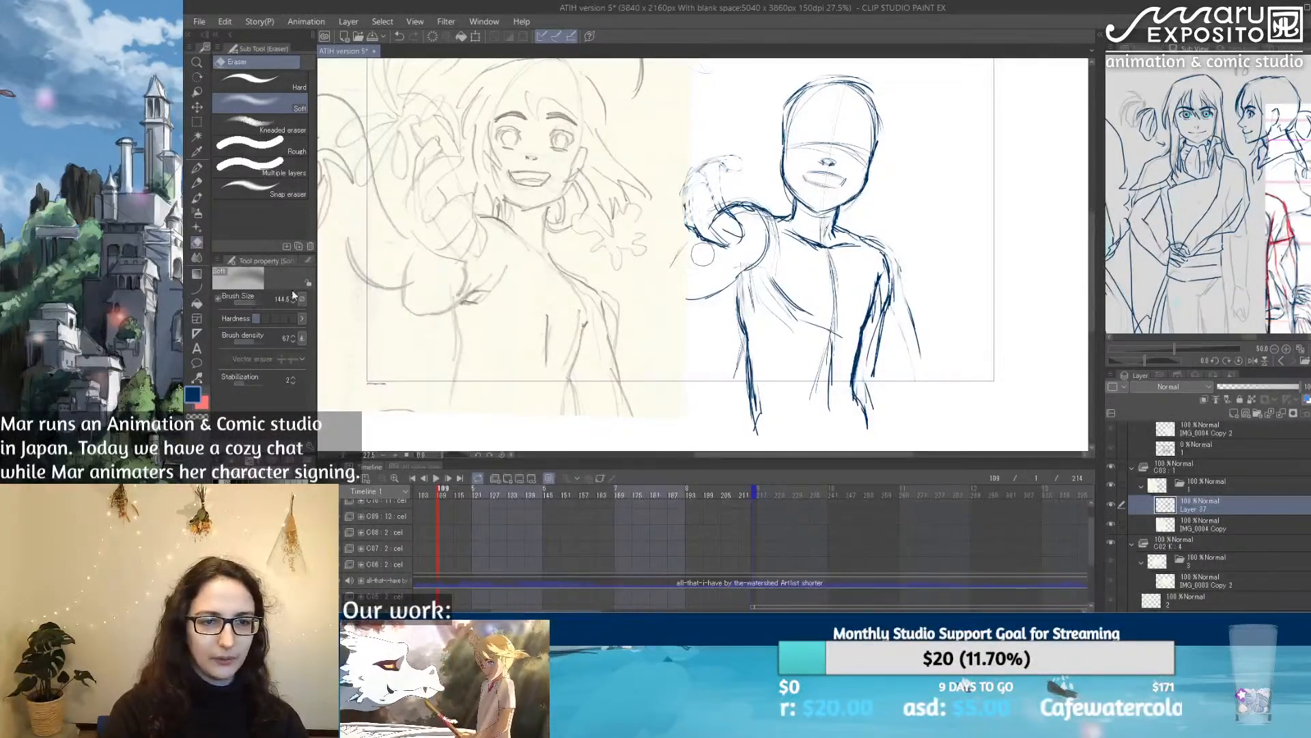
mouse_move(736, 155)
left_mouse_down()
mouse_move(692, 251)
mouse_move(720, 235)
mouse_move(695, 256)
mouse_move(693, 212)
mouse_move(661, 190)
mouse_move(718, 219)
left_mouse_up()
Step: Flip the canvas view horizontally, then clear the lowered arm's heavy strokes and redraw its contour from the shoulder down with the Textured pen
left_click(196, 172)
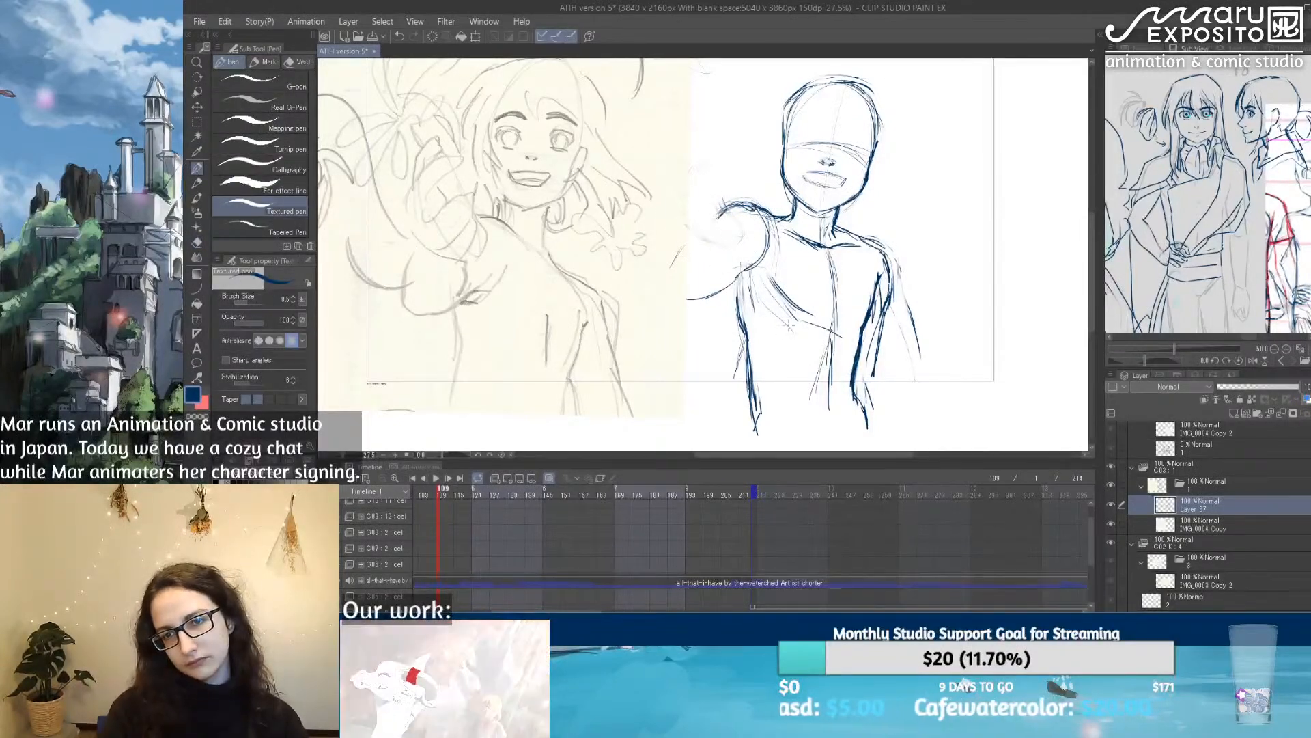
left_click(1149, 49)
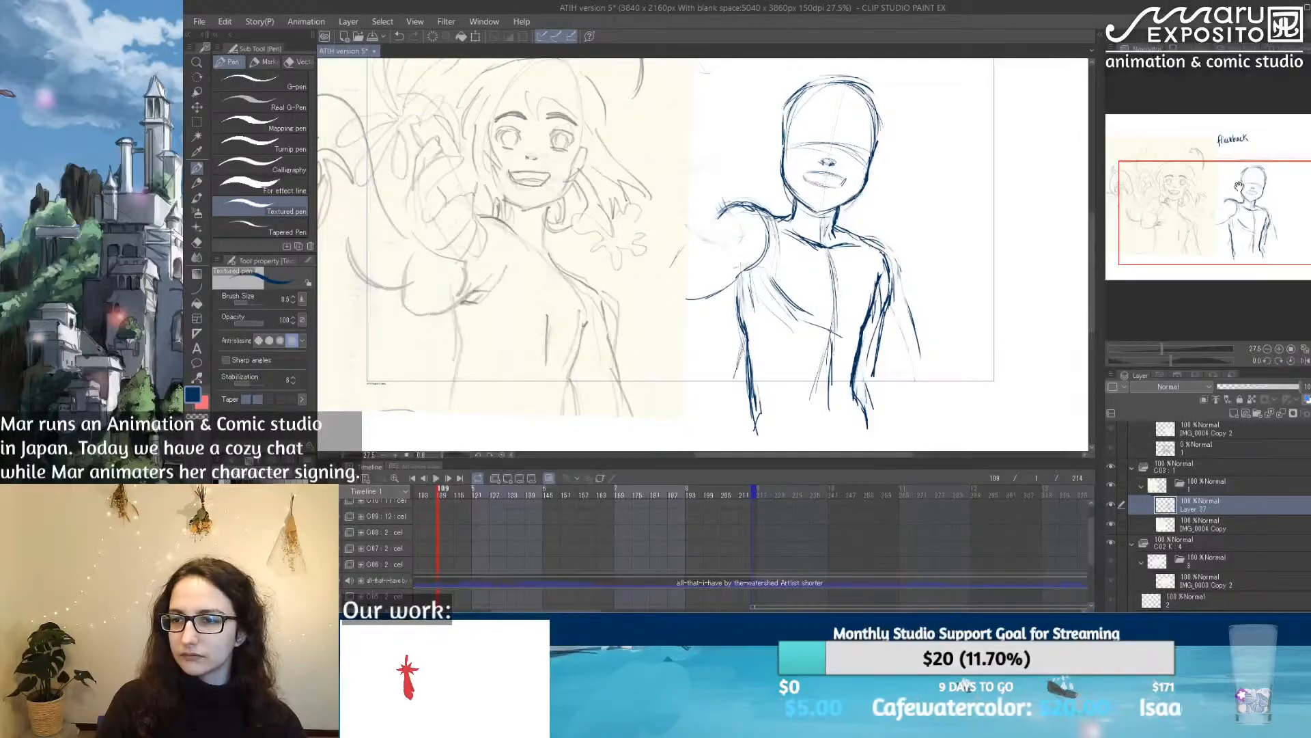
left_click(1302, 362)
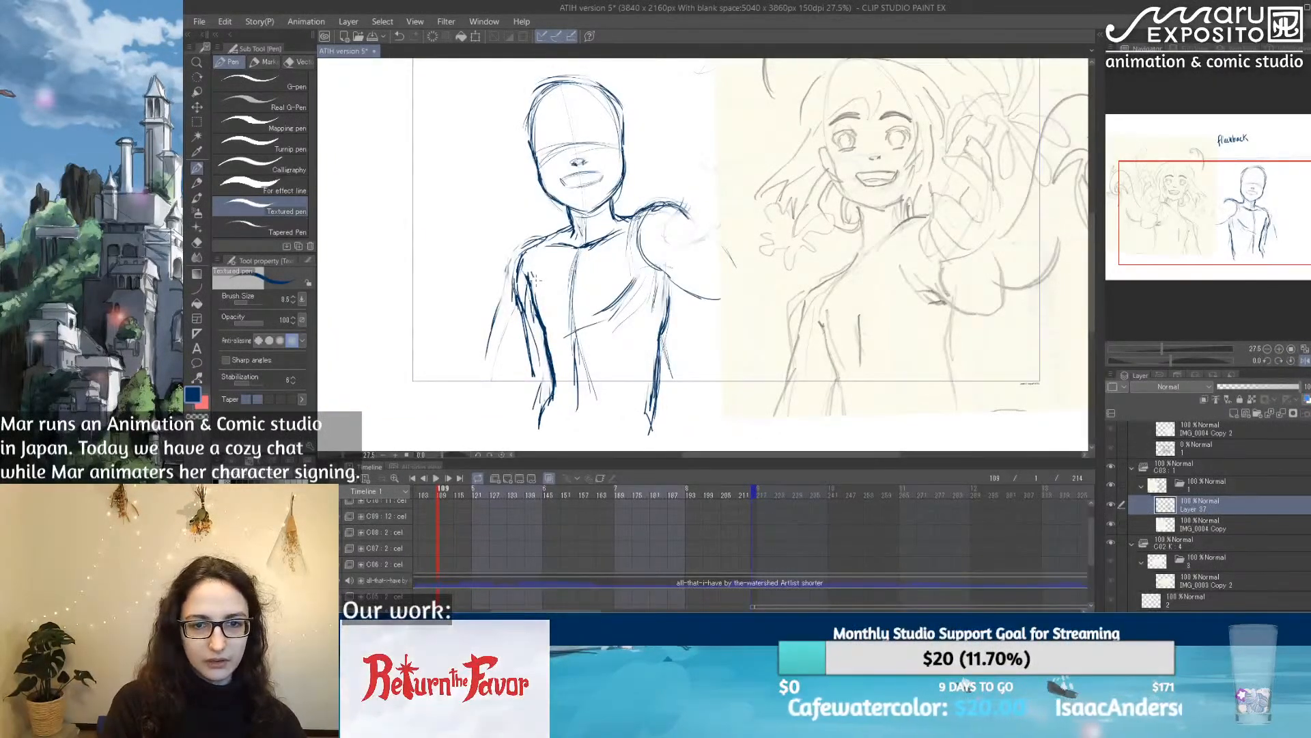
mouse_move(530, 271)
left_mouse_down()
mouse_move(527, 311)
mouse_move(522, 255)
mouse_move(538, 303)
left_mouse_up()
key("e")
key("p")
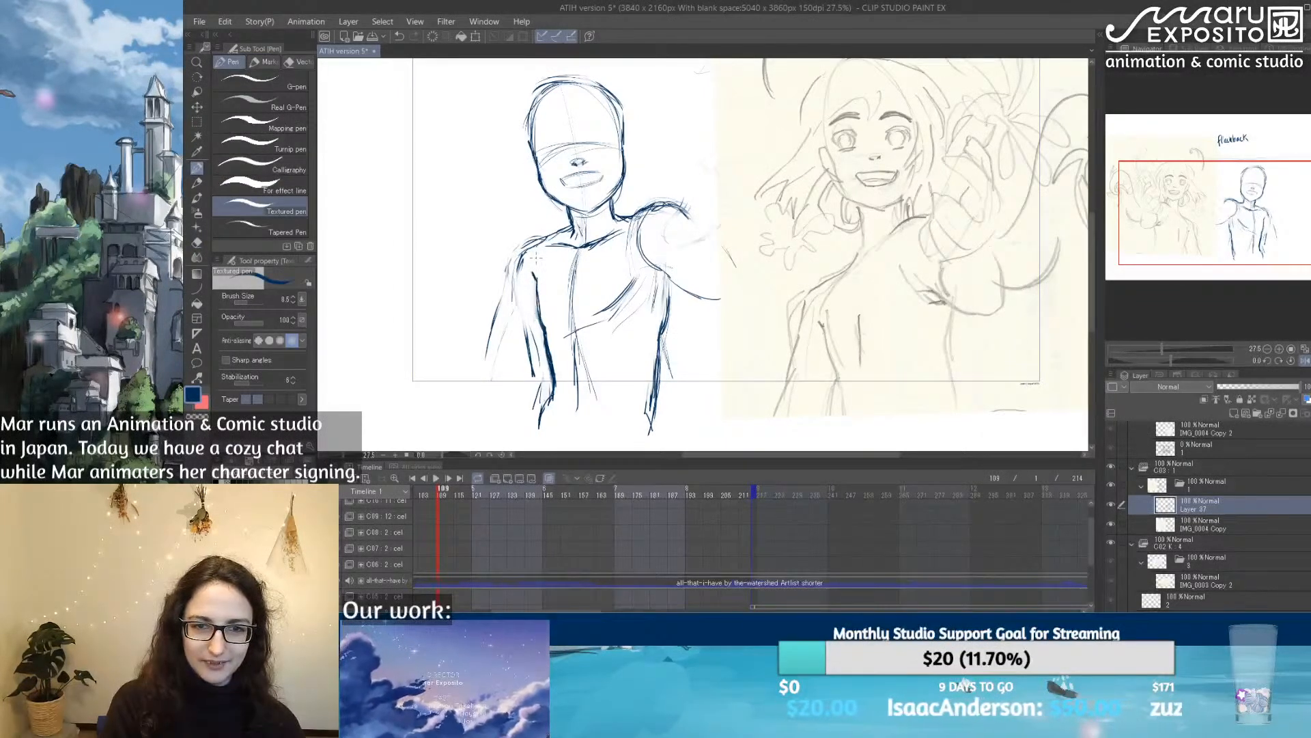
mouse_move(525, 252)
left_mouse_down()
mouse_move(520, 392)
mouse_move(534, 399)
left_mouse_up()
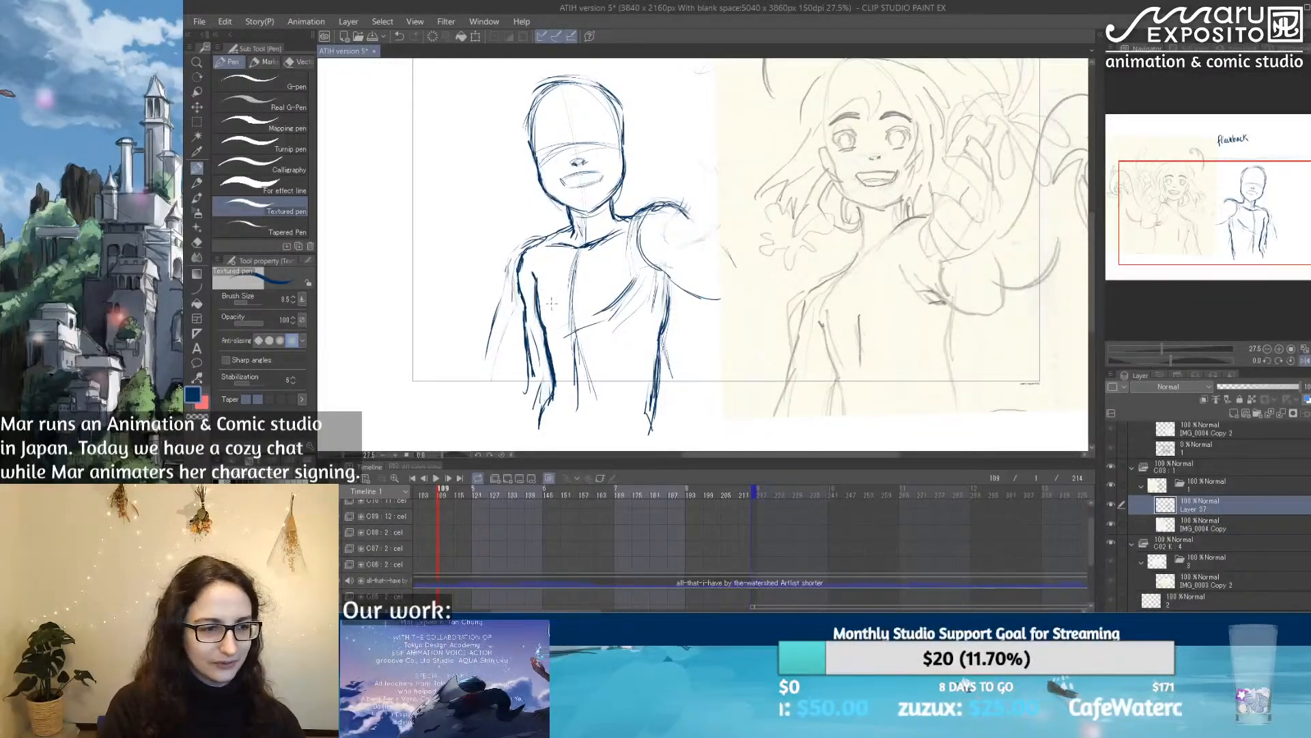
key("e")
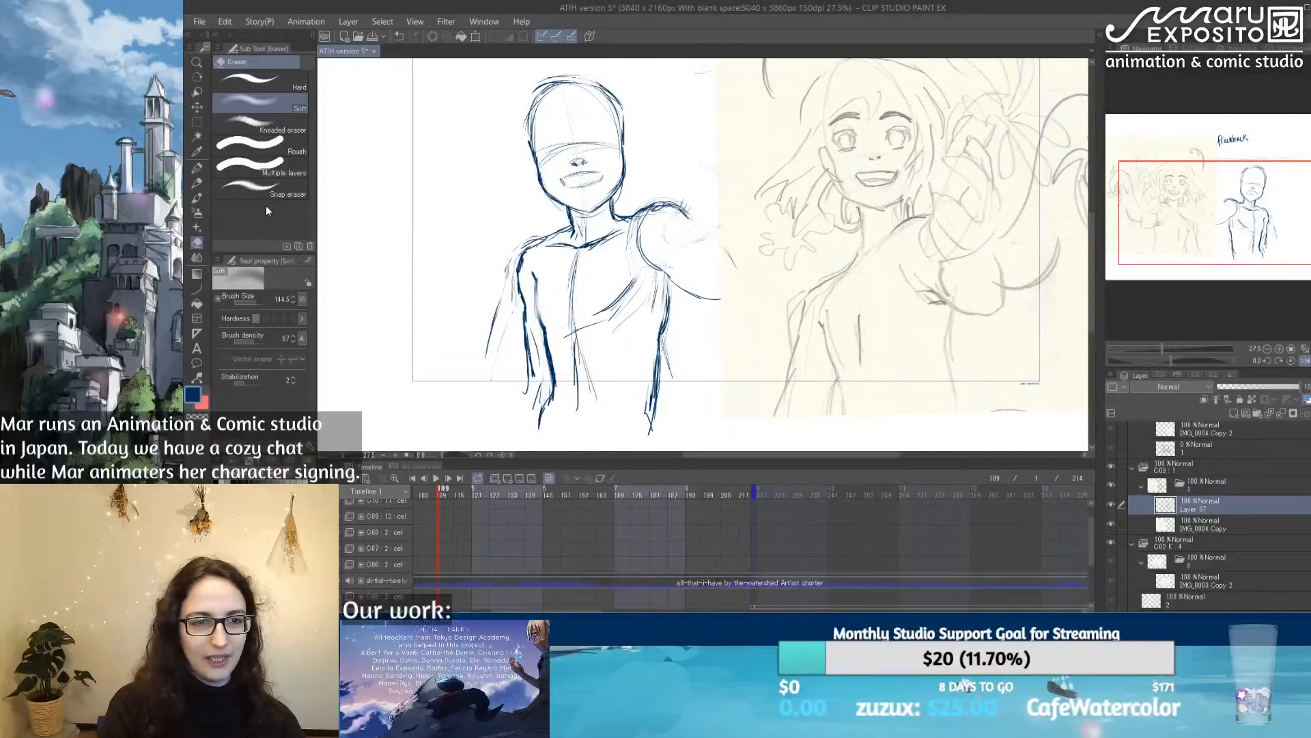
left_click(198, 169)
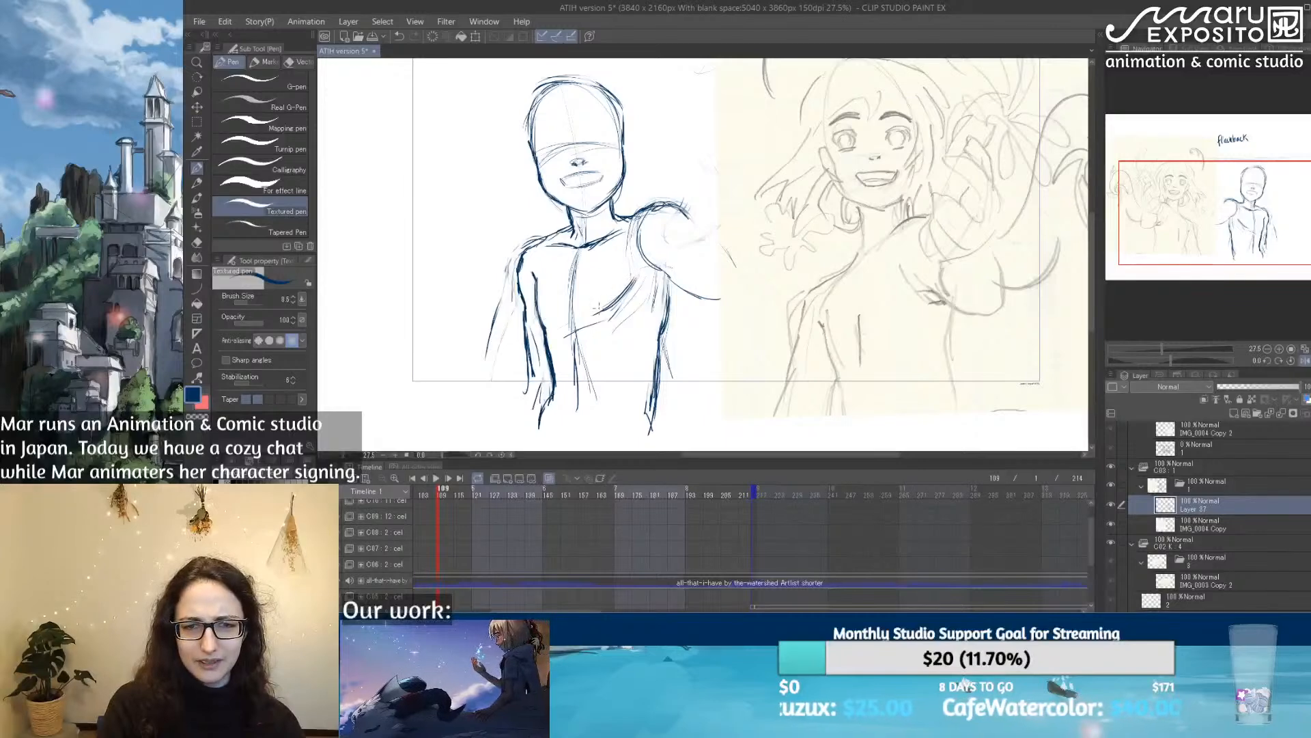
Step: Darken the chest and neck strokes, and refine the lowered arm's shoulder curve with the Soft eraser and Textured pen
left_click_drag(571, 282, 573, 273)
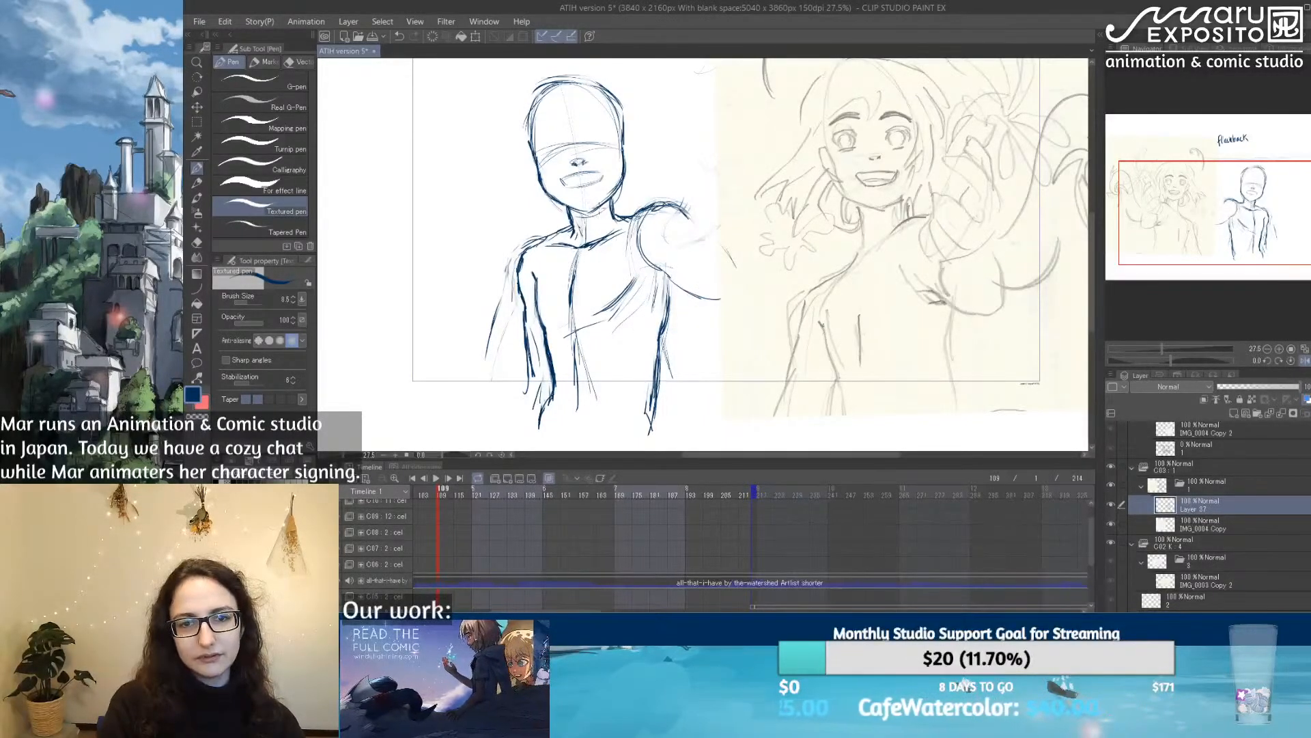
mouse_move(594, 209)
left_mouse_down()
mouse_move(620, 191)
mouse_move(568, 218)
left_mouse_up()
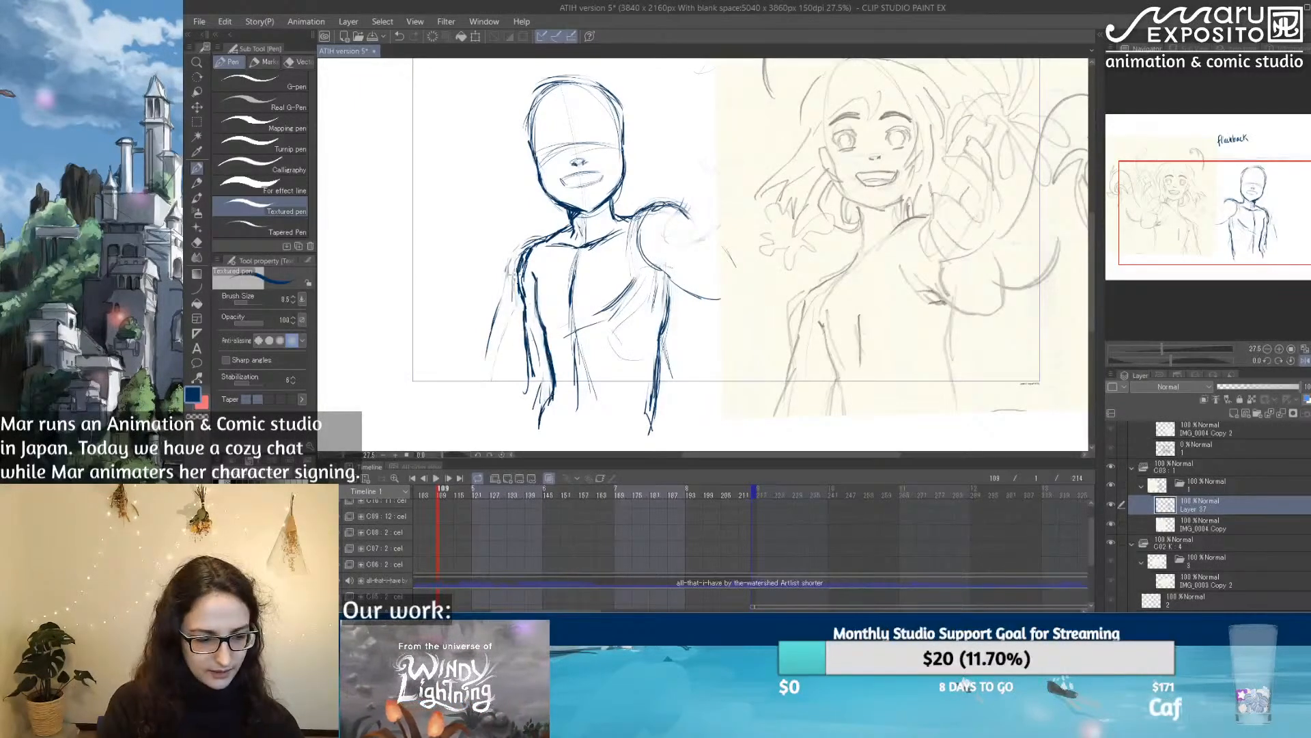
key("e")
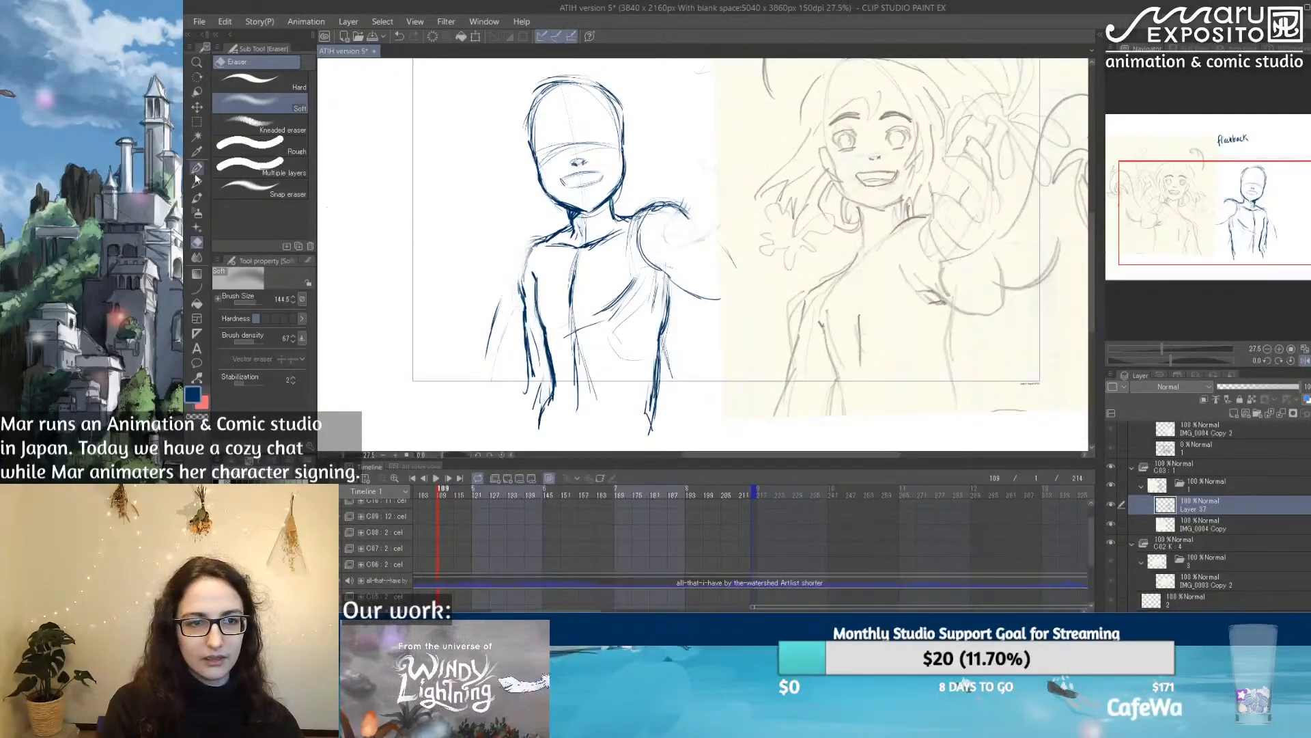
left_click(197, 168)
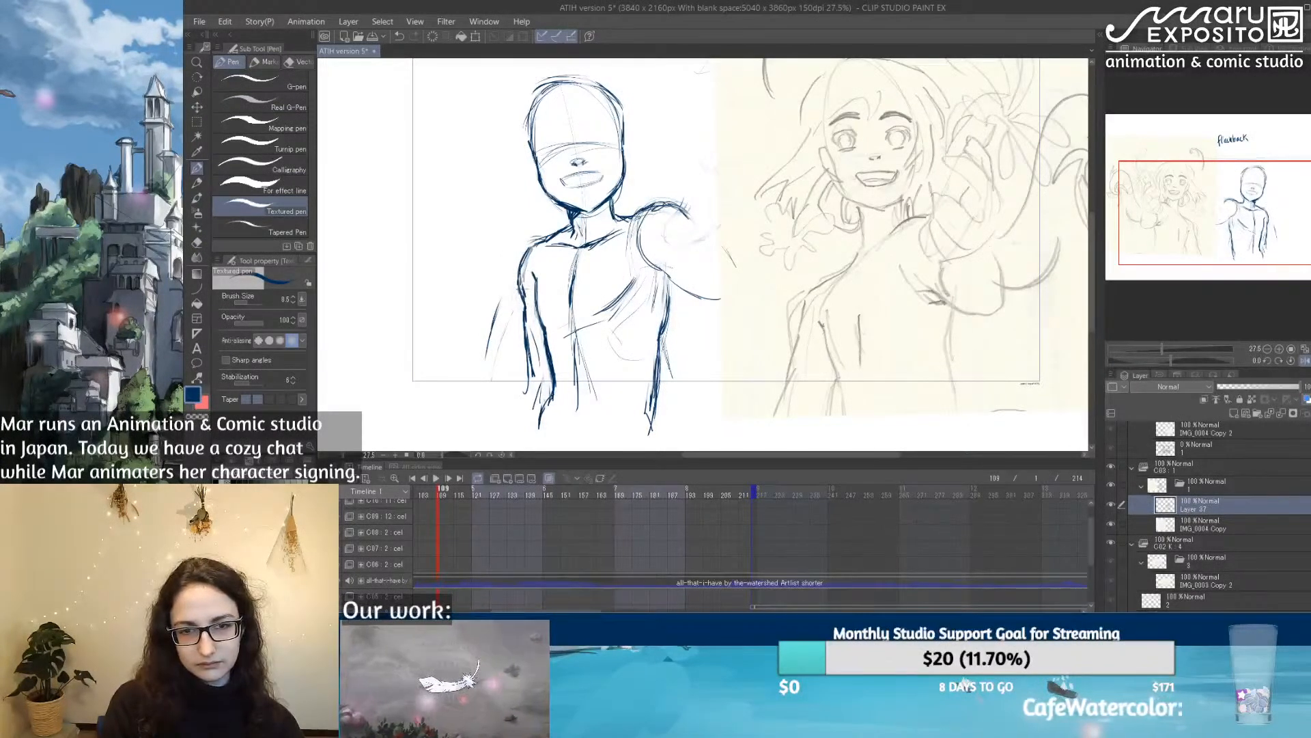
key("e")
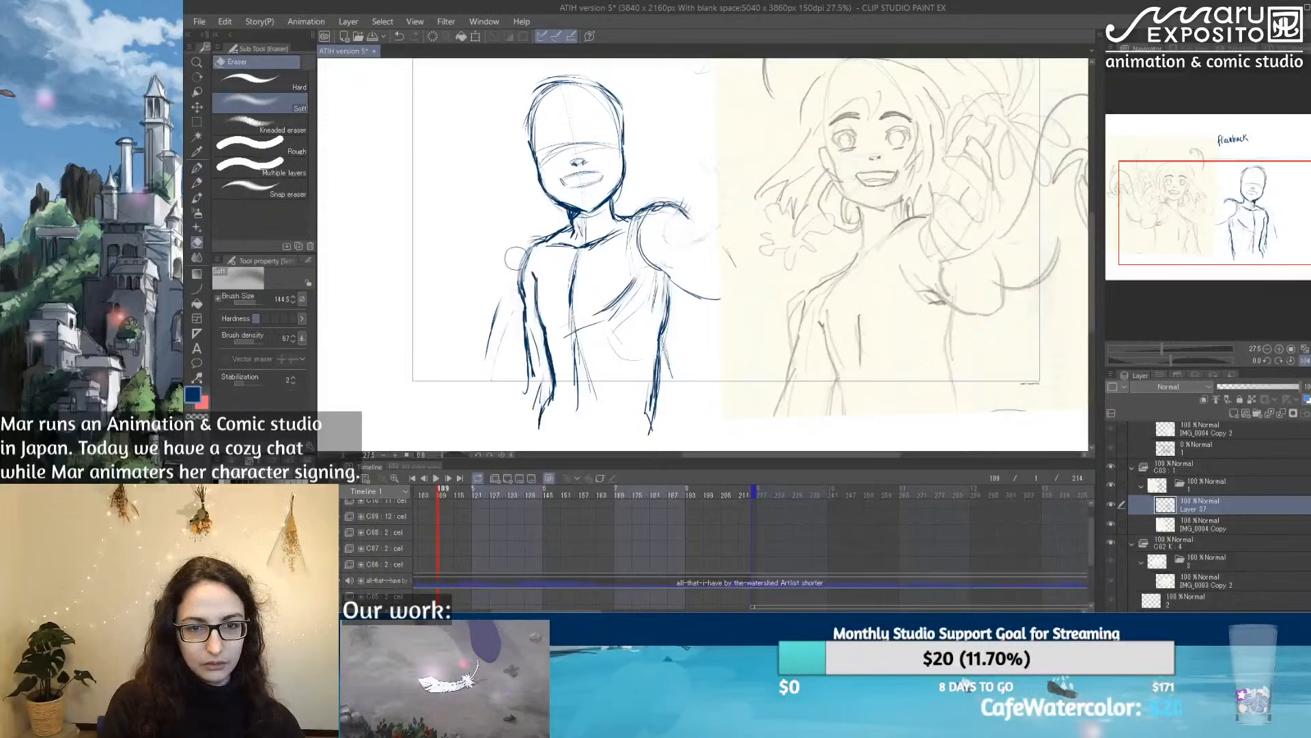
left_click(196, 168)
left_click_drag(538, 242, 521, 272)
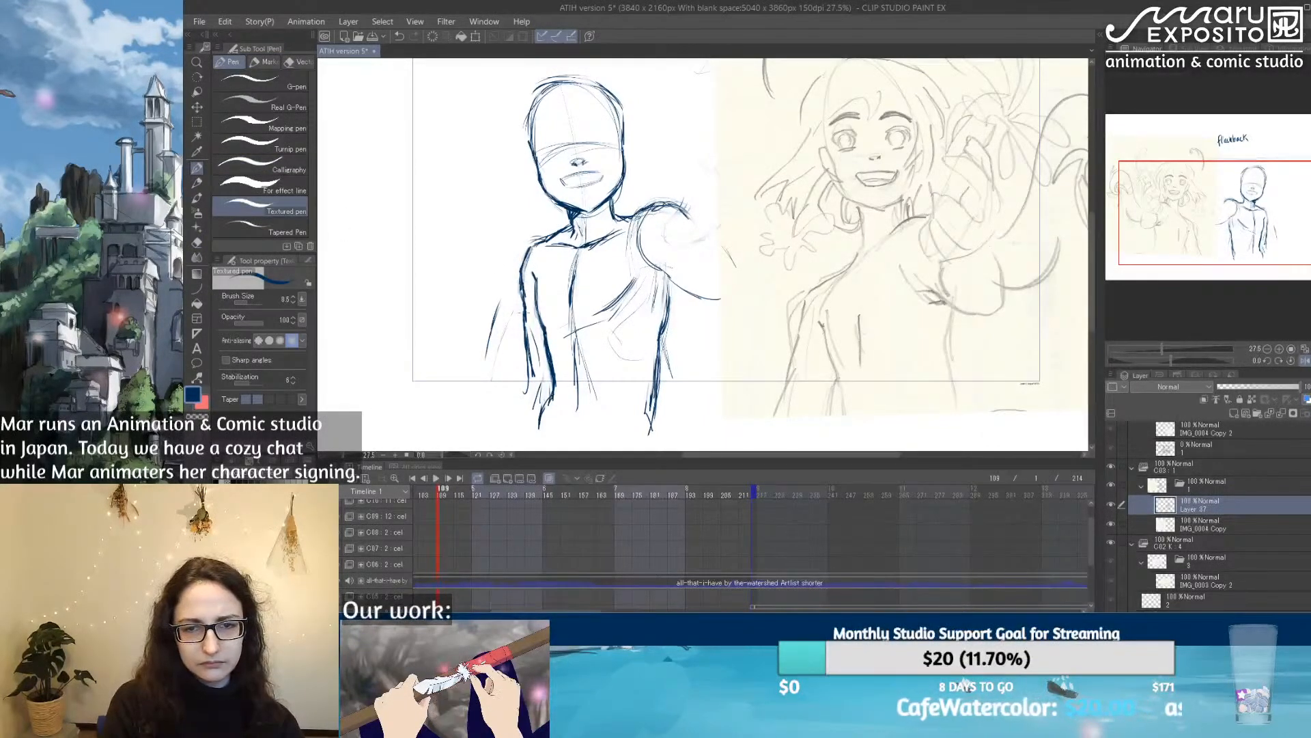
Step: Flip the canvas view back and sketch the eyes, brows, nose and smile on the head, lightening one eye with the Soft eraser
left_click(1301, 363)
left_click(1197, 49)
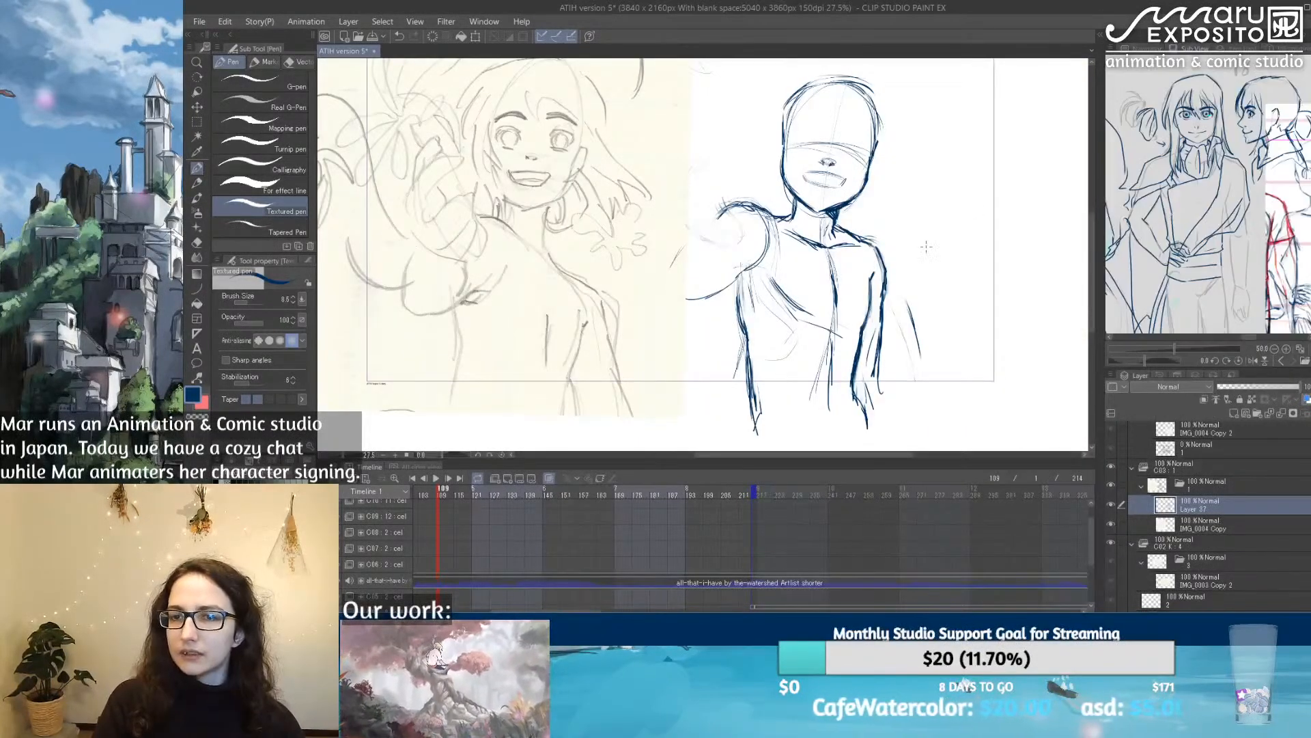
left_click_drag(990, 245, 892, 261)
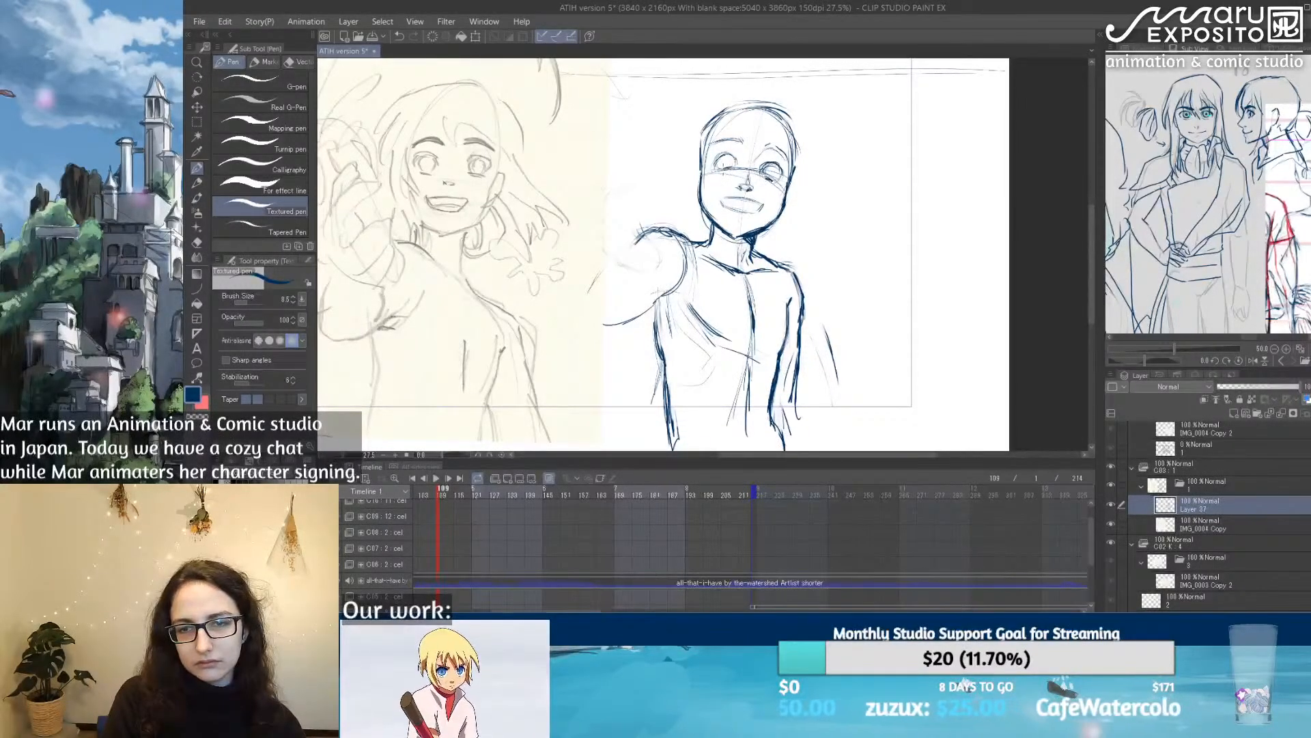
key("e")
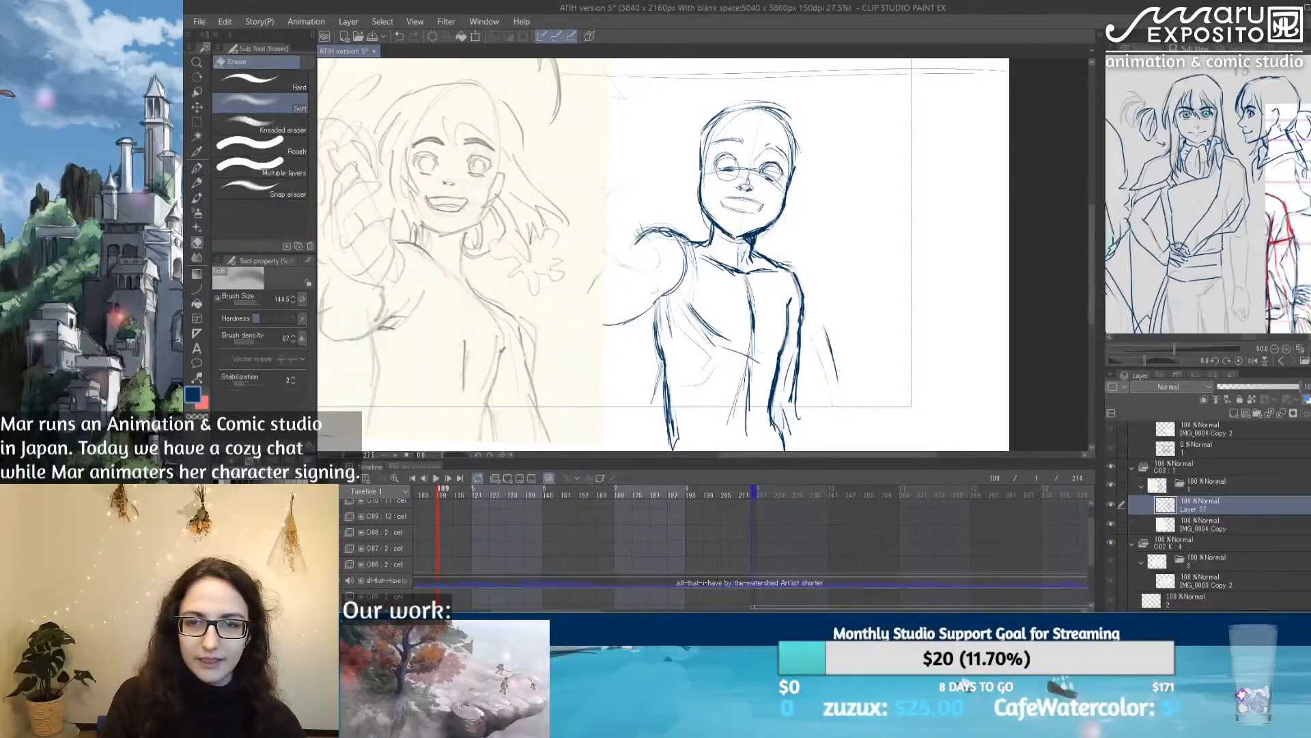
left_click_drag(729, 164, 725, 162)
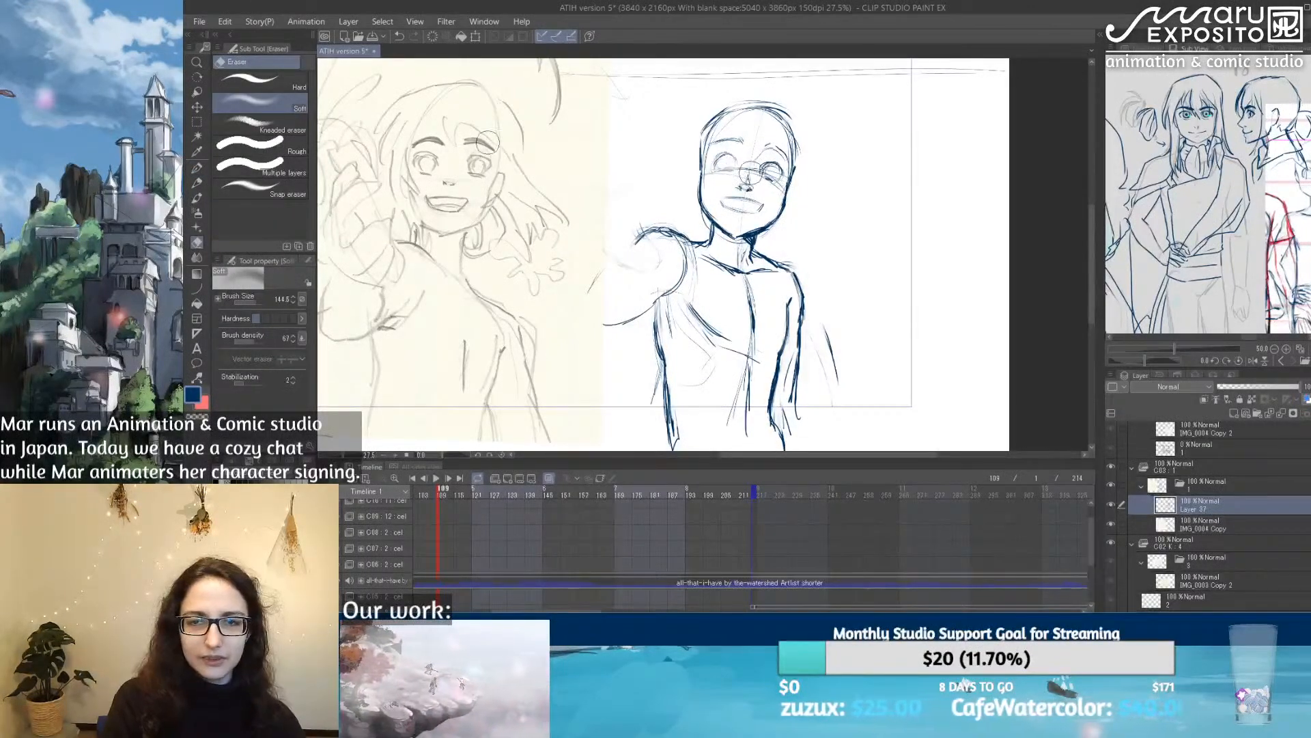
Step: Outline the raised arm's bent elbow and forearm with the Textured pen, extending from the shoulder
left_click(196, 168)
mouse_move(829, 212)
left_mouse_down()
mouse_move(796, 260)
mouse_move(832, 147)
mouse_move(762, 197)
left_mouse_up()
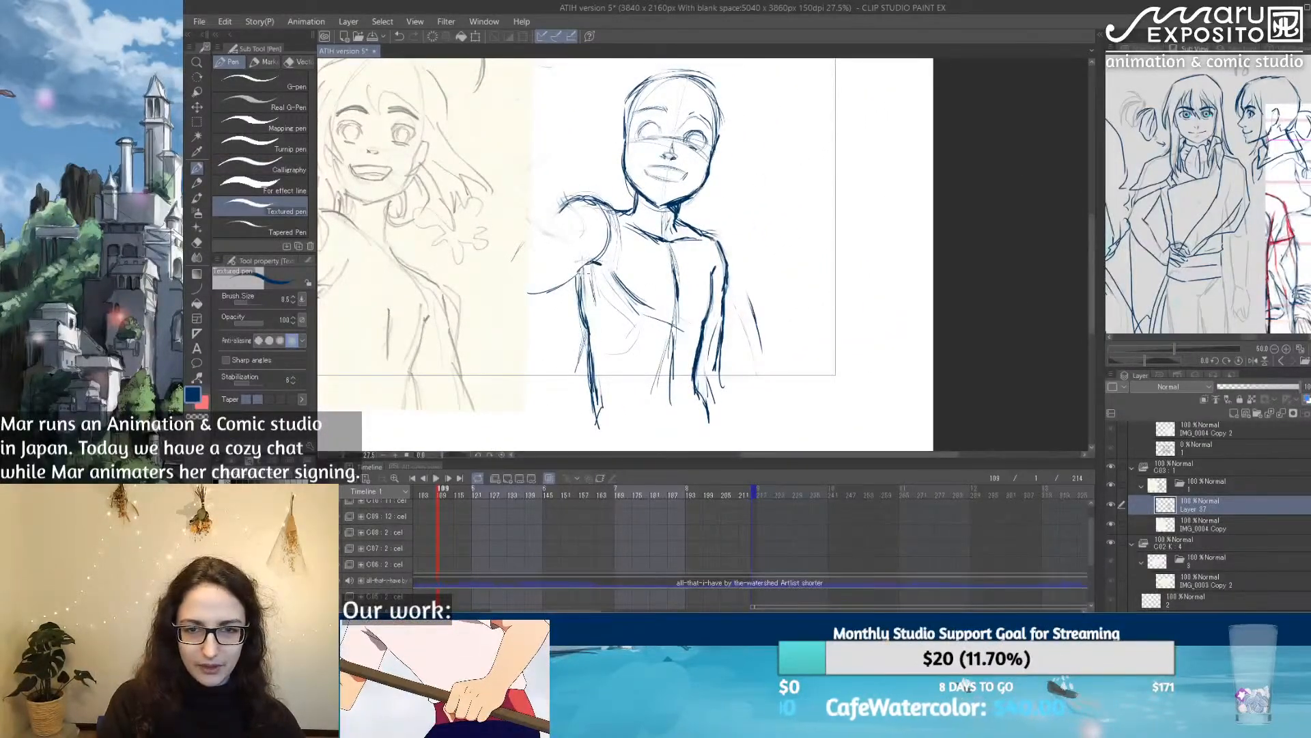
mouse_move(588, 262)
left_mouse_down()
mouse_move(518, 289)
mouse_move(506, 285)
mouse_move(520, 237)
left_mouse_up()
left_click_drag(658, 156, 728, 239)
mouse_move(606, 290)
left_mouse_down()
mouse_move(571, 361)
mouse_move(579, 327)
mouse_move(632, 343)
mouse_move(621, 363)
mouse_move(636, 333)
mouse_move(635, 349)
left_mouse_up()
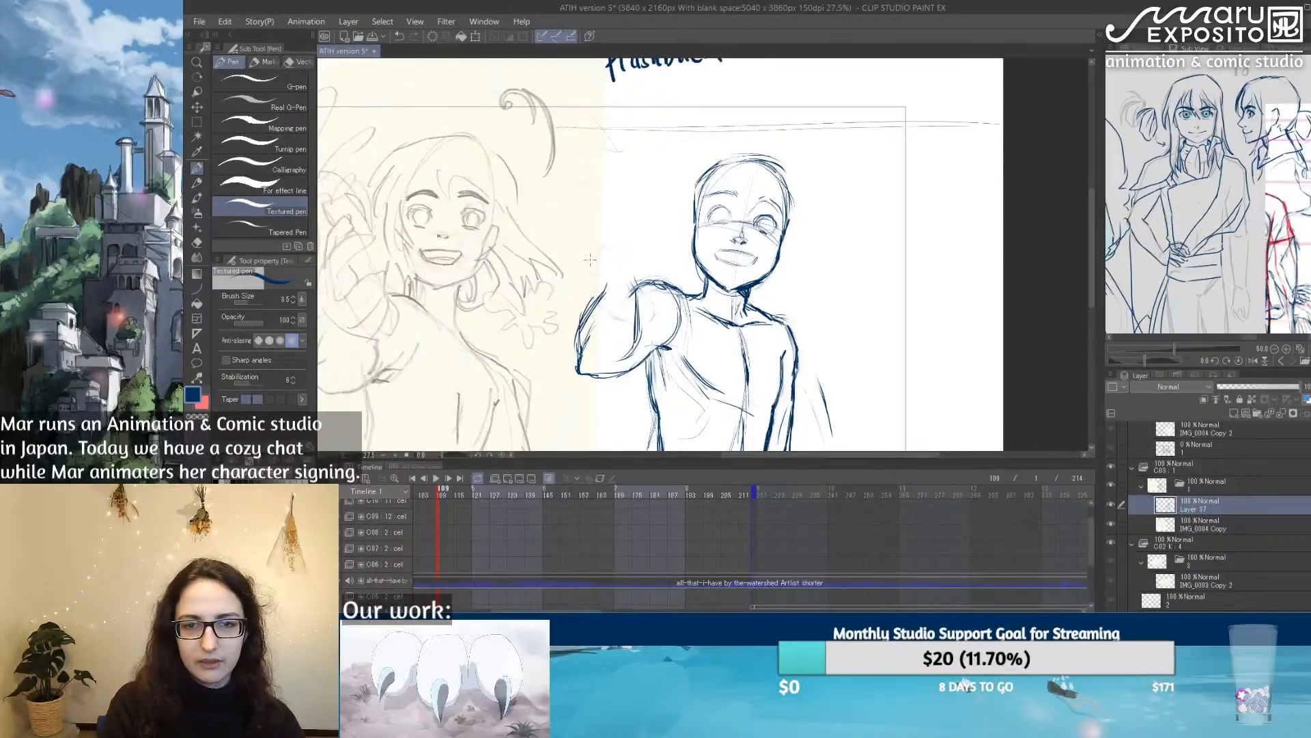
Step: Sketch the raised hand's rounded mass, wrist and curled finger lines, and set both drawing colours to blue
mouse_move(602, 295)
left_mouse_down()
mouse_move(587, 273)
mouse_move(599, 217)
mouse_move(636, 271)
mouse_move(738, 249)
mouse_move(728, 259)
left_mouse_up()
mouse_move(695, 206)
left_mouse_down()
mouse_move(720, 252)
mouse_move(694, 274)
mouse_move(652, 228)
mouse_move(697, 217)
mouse_move(723, 259)
mouse_move(697, 276)
left_mouse_up()
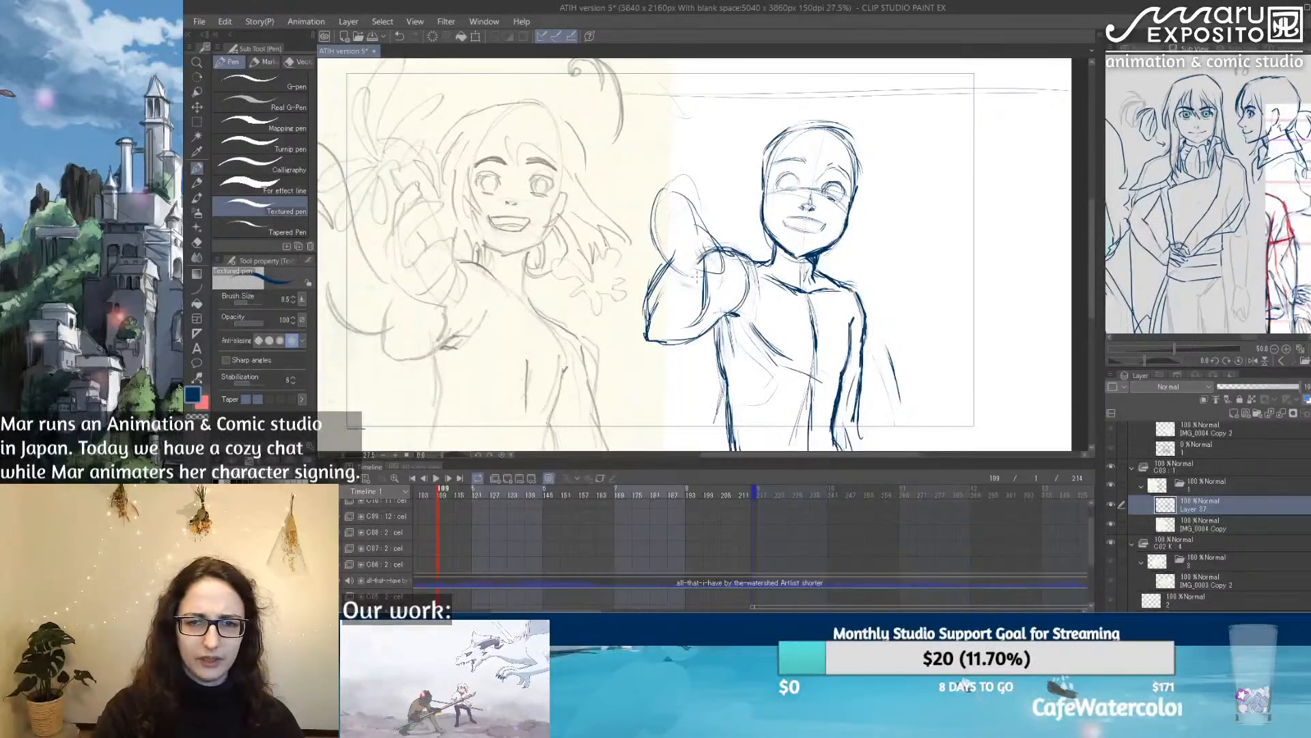
mouse_move(648, 243)
left_mouse_down()
mouse_move(679, 181)
mouse_move(707, 192)
mouse_move(670, 217)
mouse_move(690, 205)
mouse_move(717, 222)
mouse_move(693, 239)
mouse_move(724, 246)
mouse_move(721, 277)
left_mouse_up()
mouse_move(651, 209)
left_mouse_down()
mouse_move(666, 173)
mouse_move(680, 189)
left_mouse_up()
key("x")
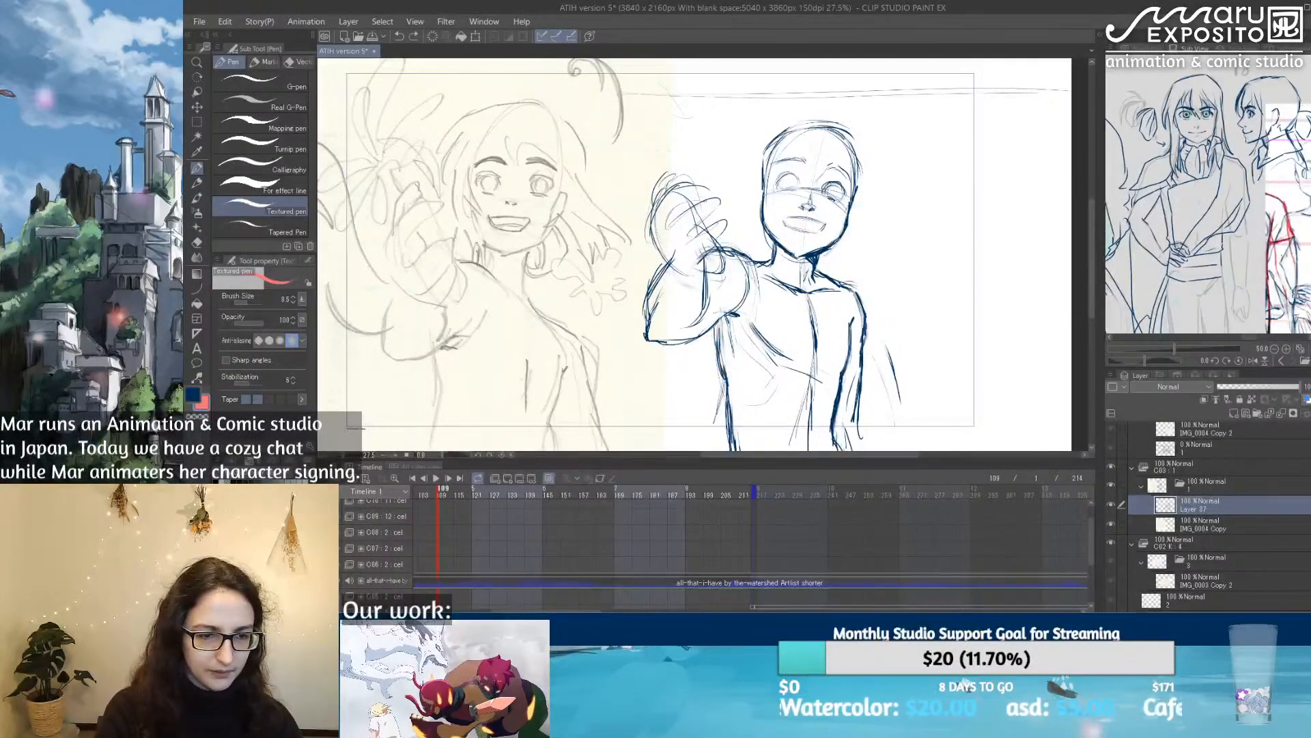
key("x")
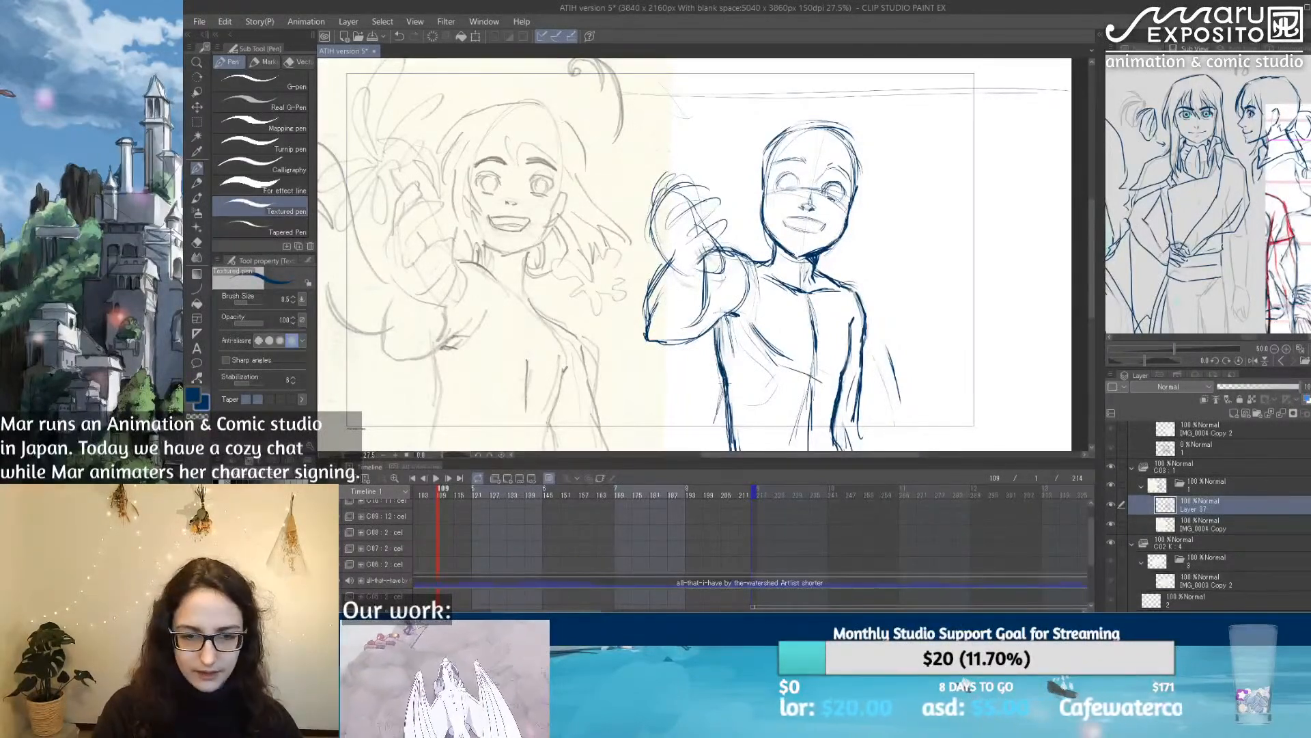
Step: Lighten the torso side below the raised arm with the Soft eraser and retouch it with the Design pencil
key("e")
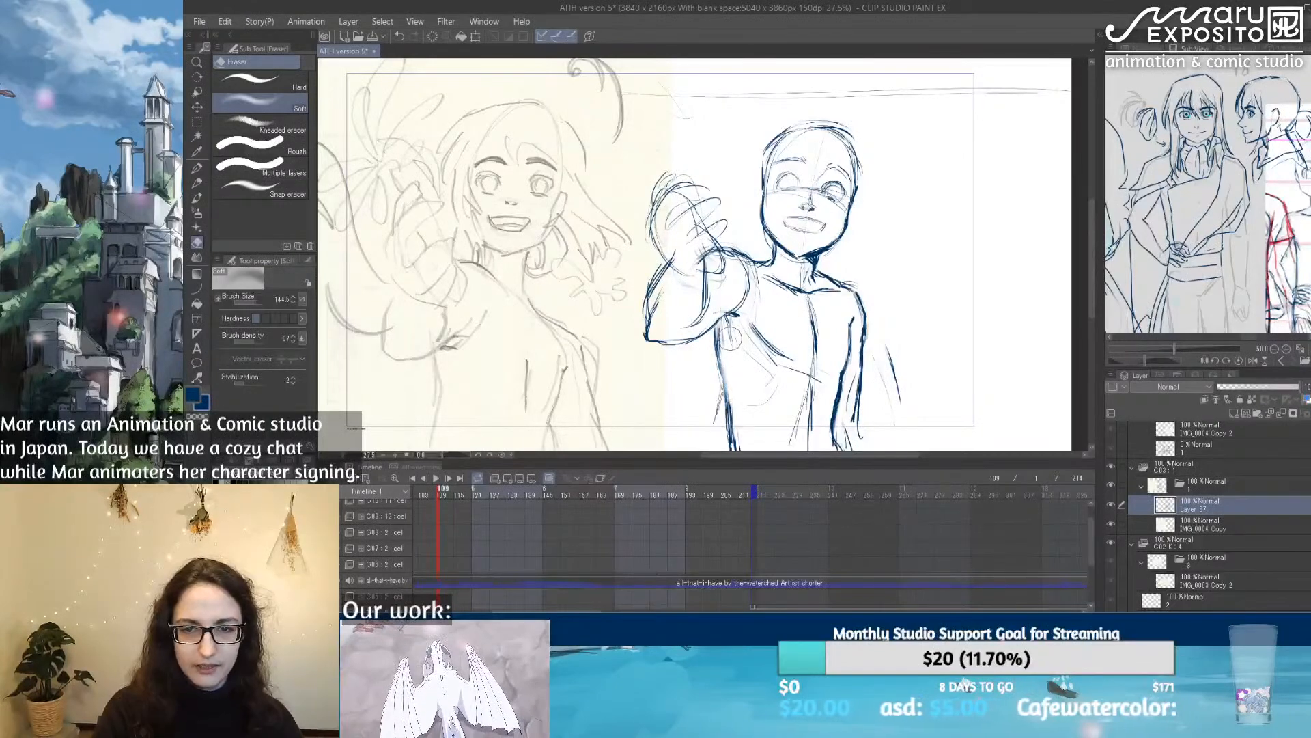
left_click(197, 183)
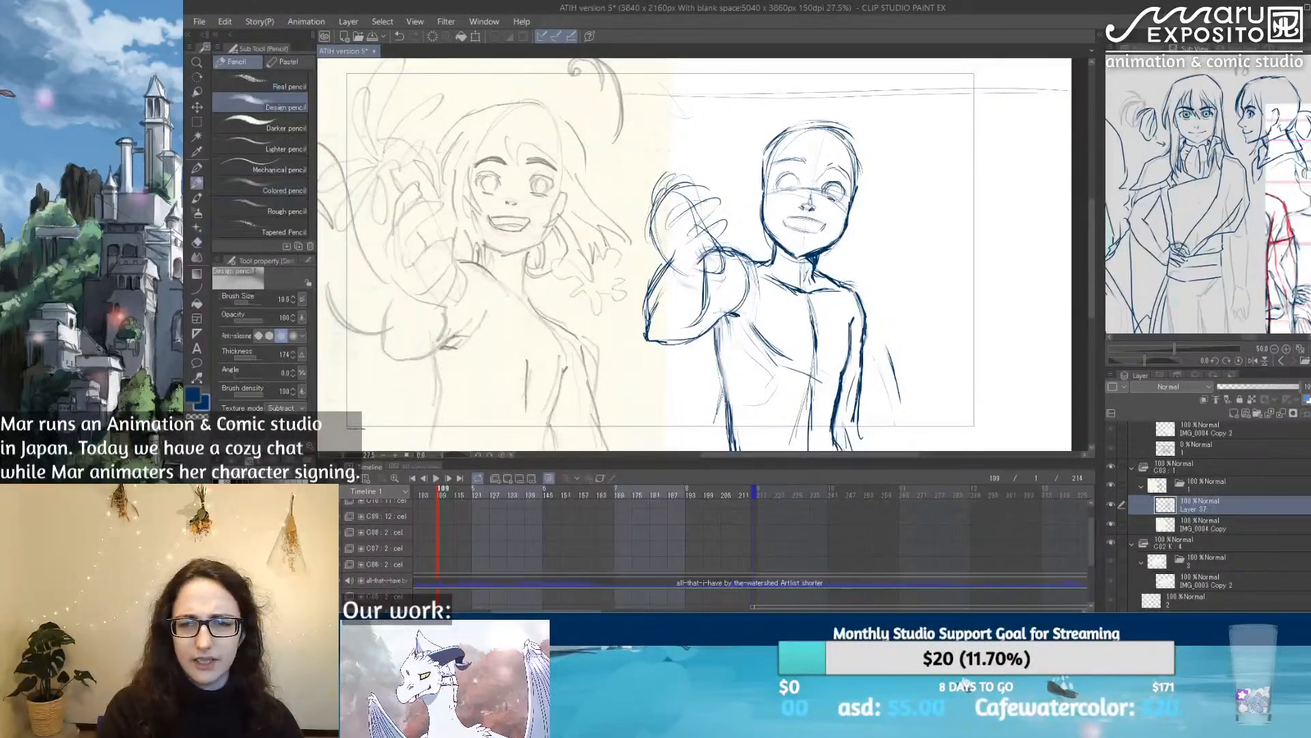
left_click_drag(717, 339, 725, 374)
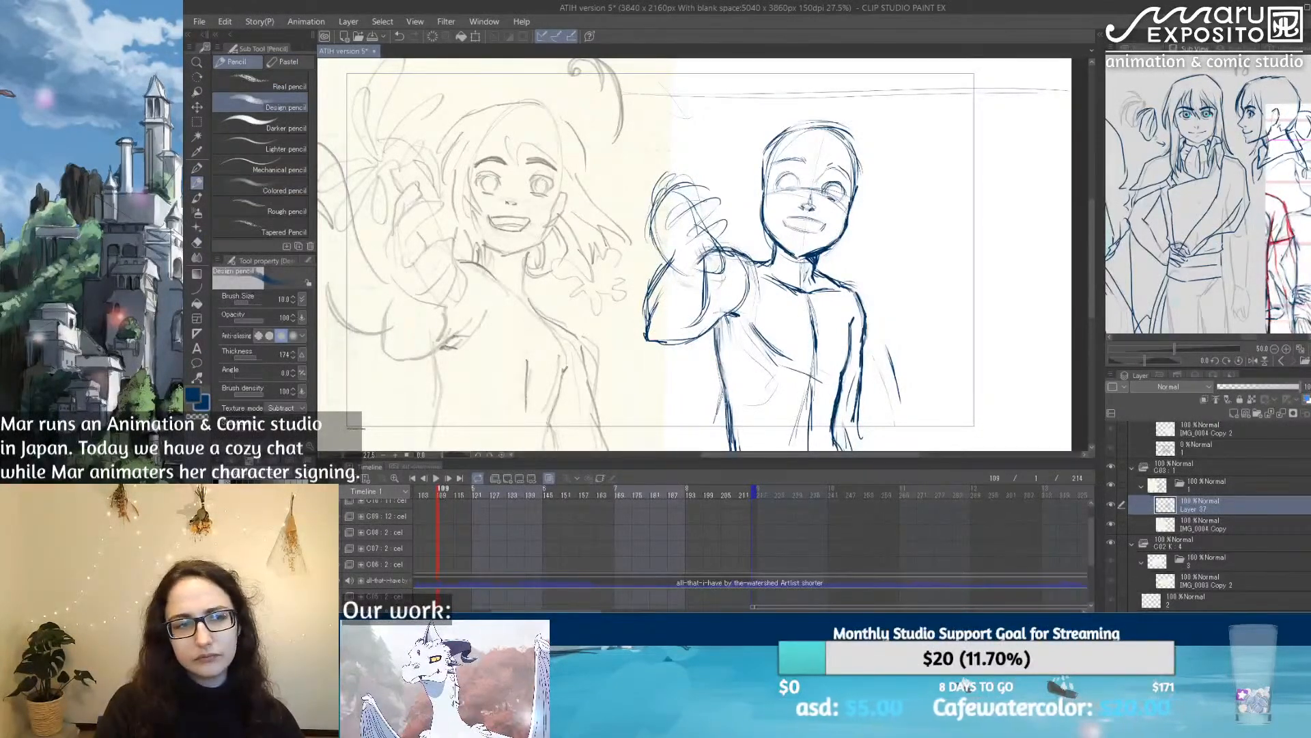
Step: Lighten the top of the head's outline with the Soft eraser and redraw its upper curve with the Textured pen
left_click_drag(938, 381, 729, 398)
scroll(631, 293, "up", 2)
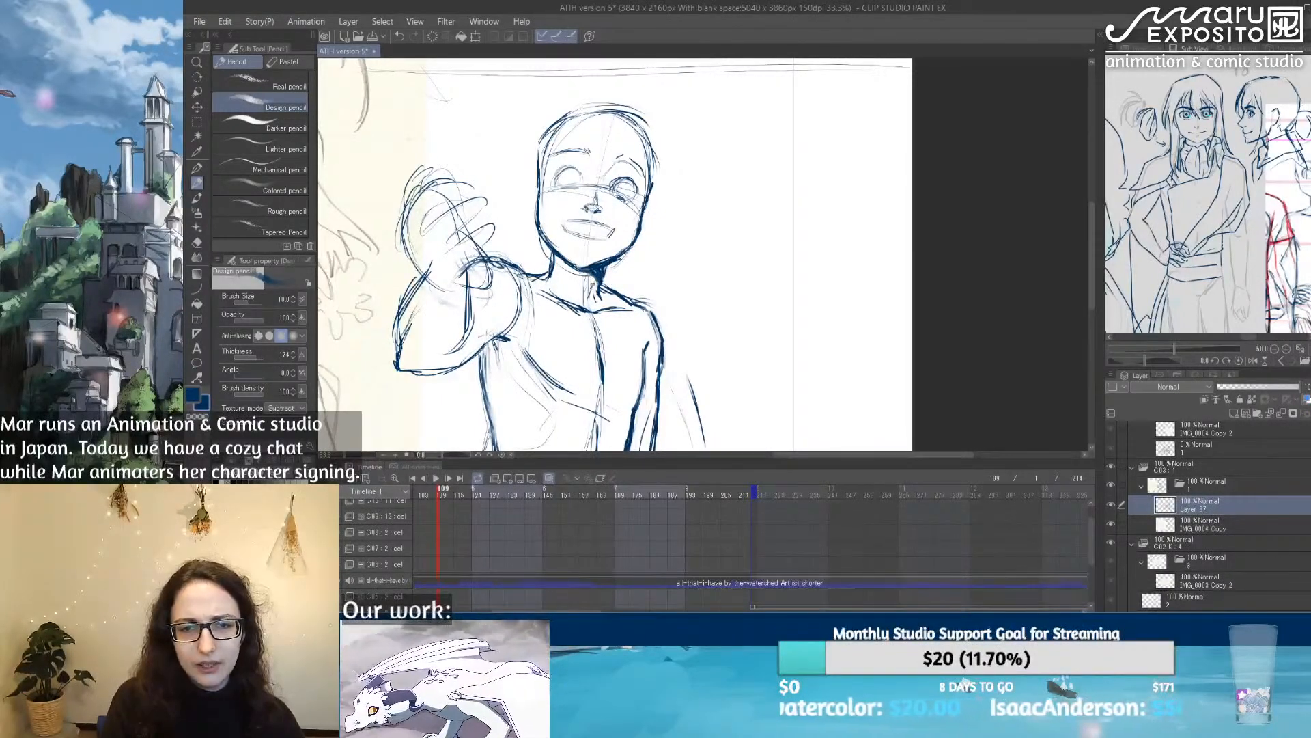
key("p")
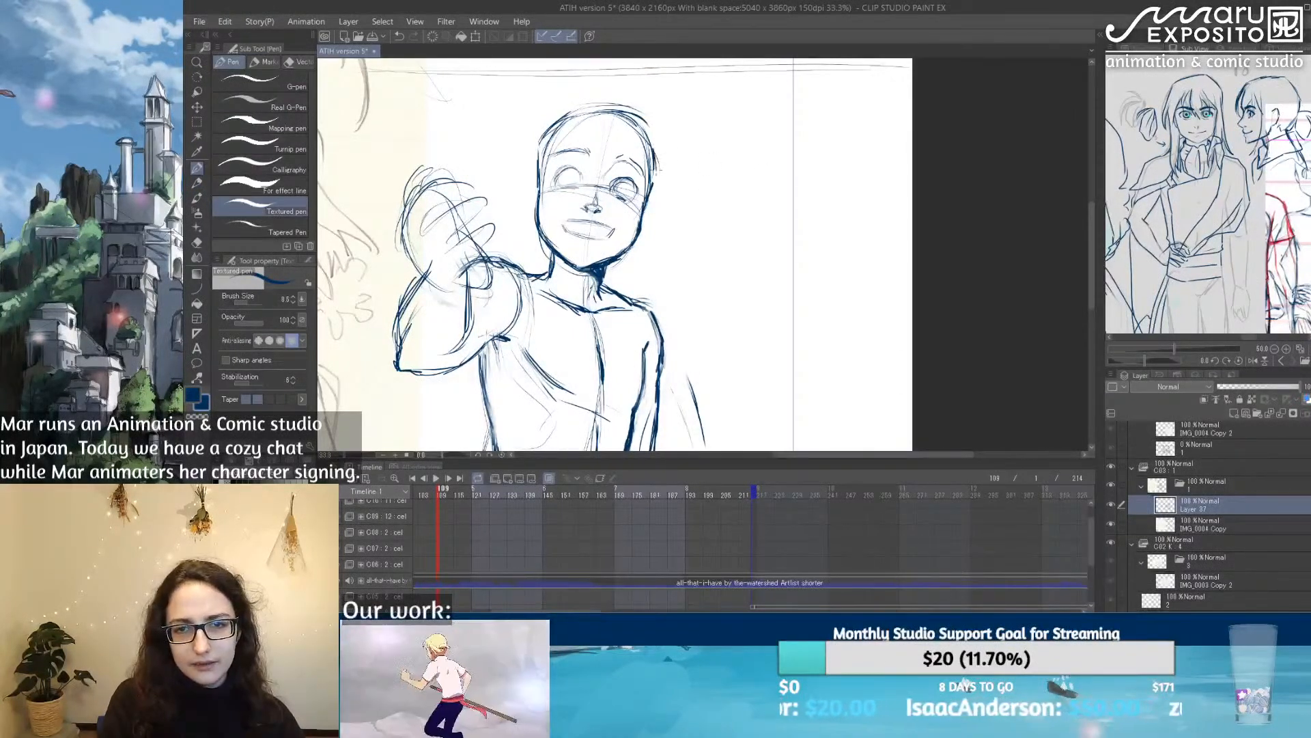
key("e")
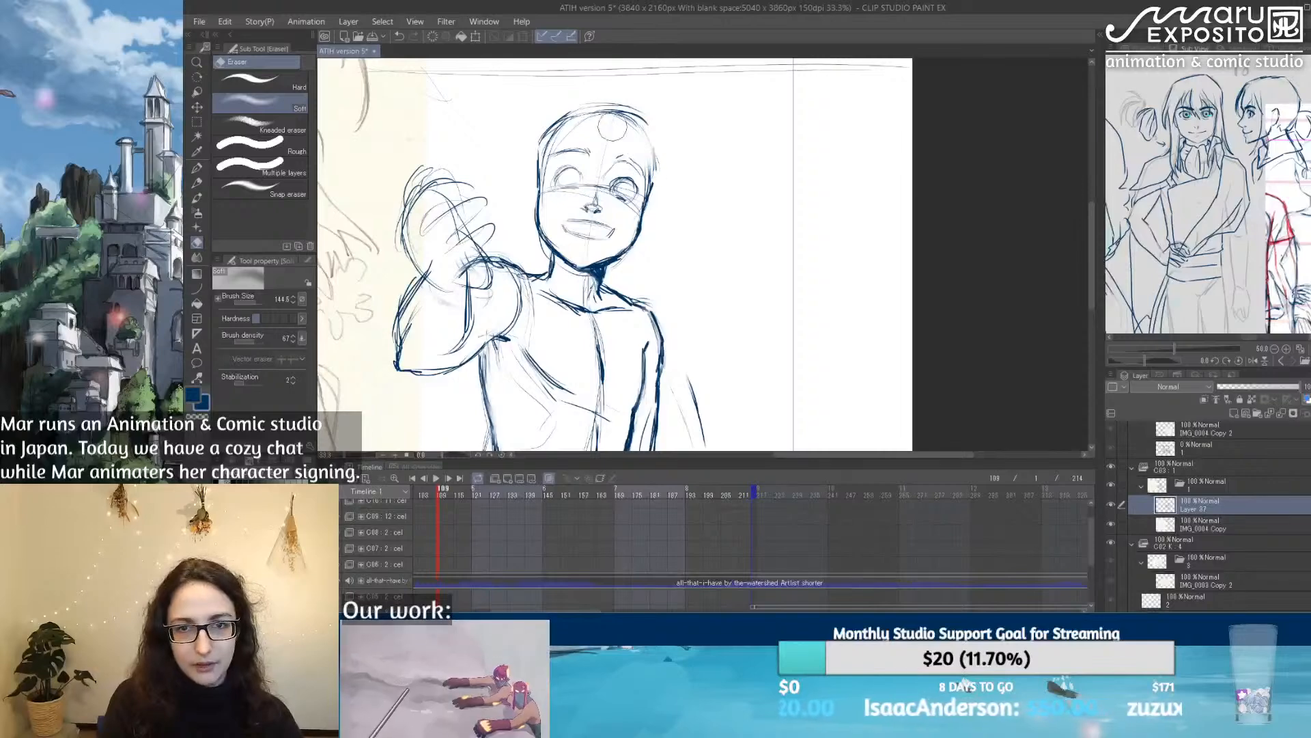
left_click(197, 169)
left_click_drag(544, 139, 567, 120)
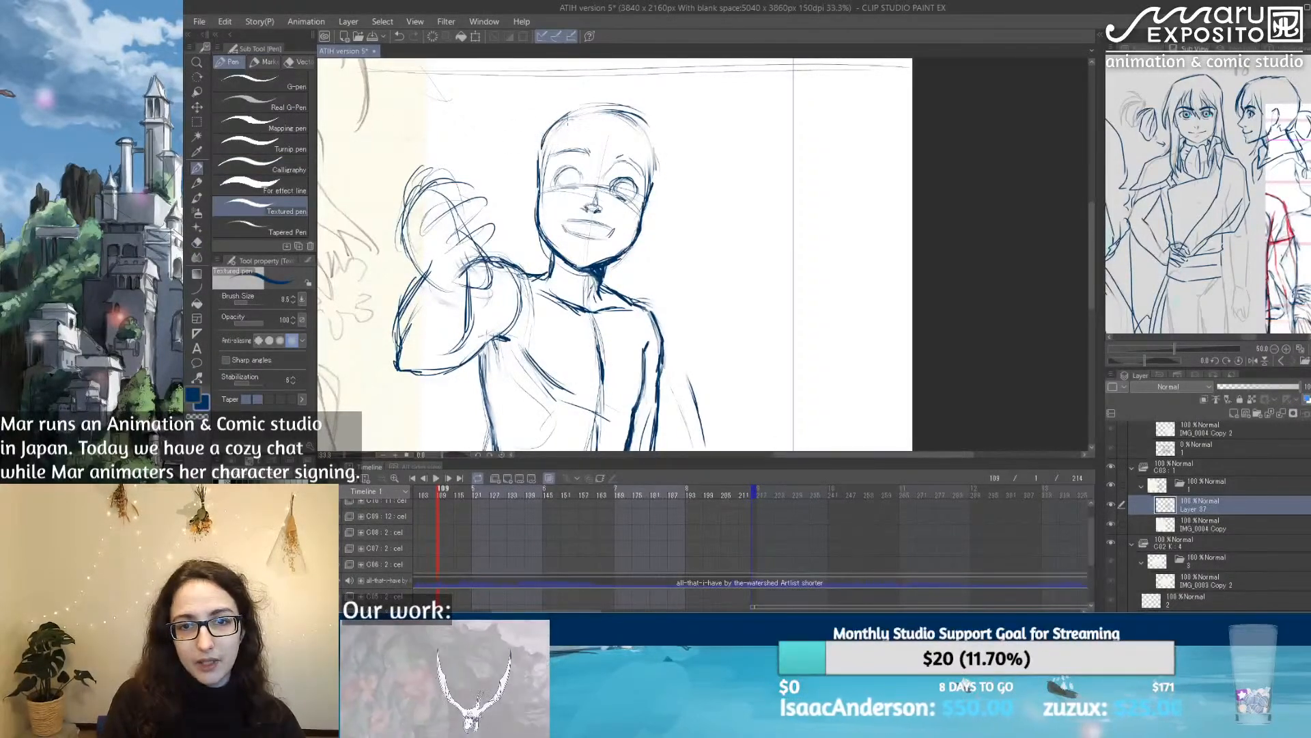
Step: Retouch the head's side contour and the upper eyelids with the Textured pen, lightening one eye's lines with the eraser
left_click_drag(649, 124, 654, 153)
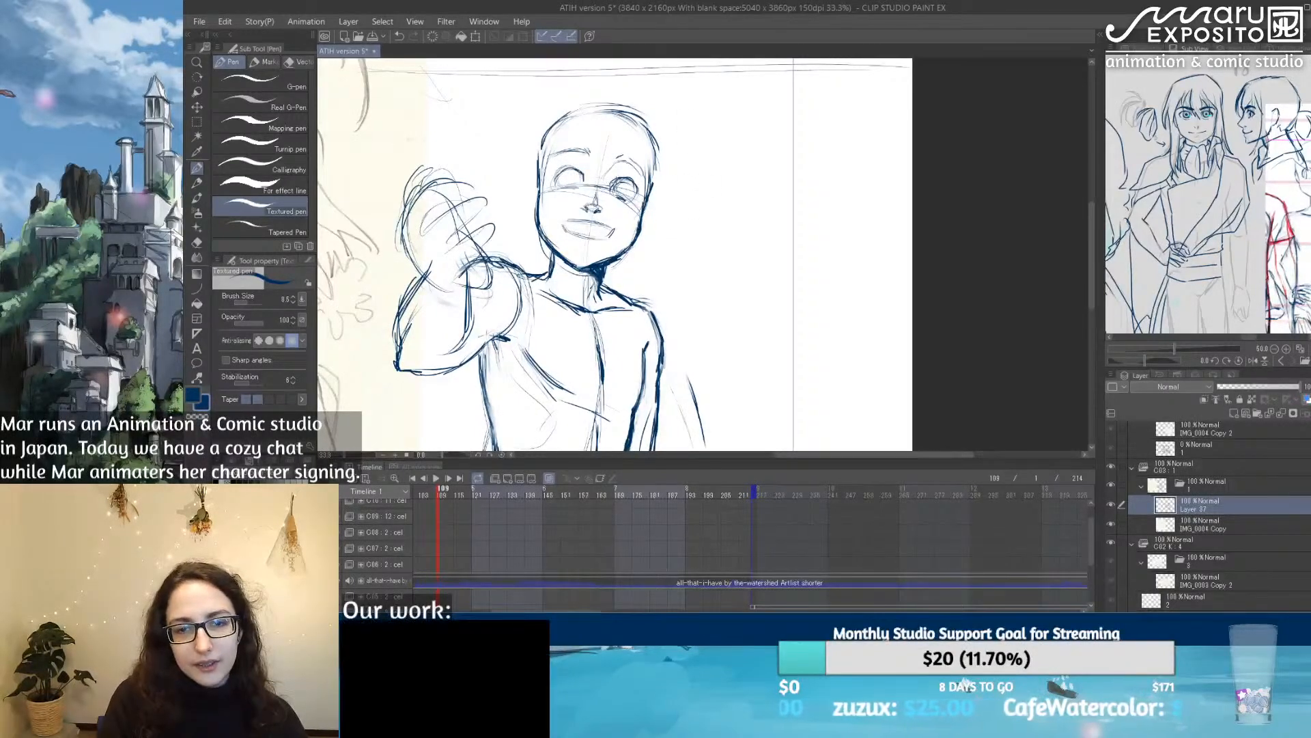
key("e")
mouse_move(620, 191)
left_mouse_down()
mouse_move(613, 182)
mouse_move(640, 185)
mouse_move(632, 196)
left_mouse_up()
key("p")
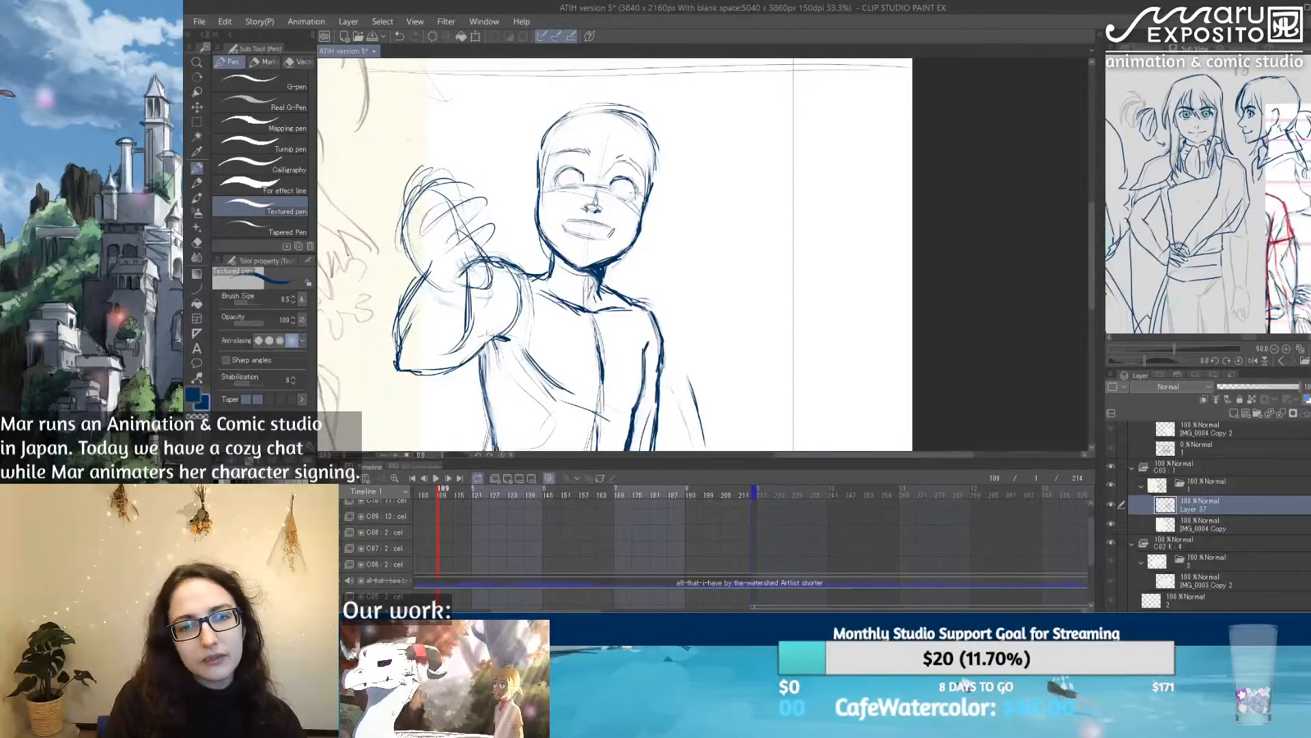
left_click_drag(557, 171, 573, 163)
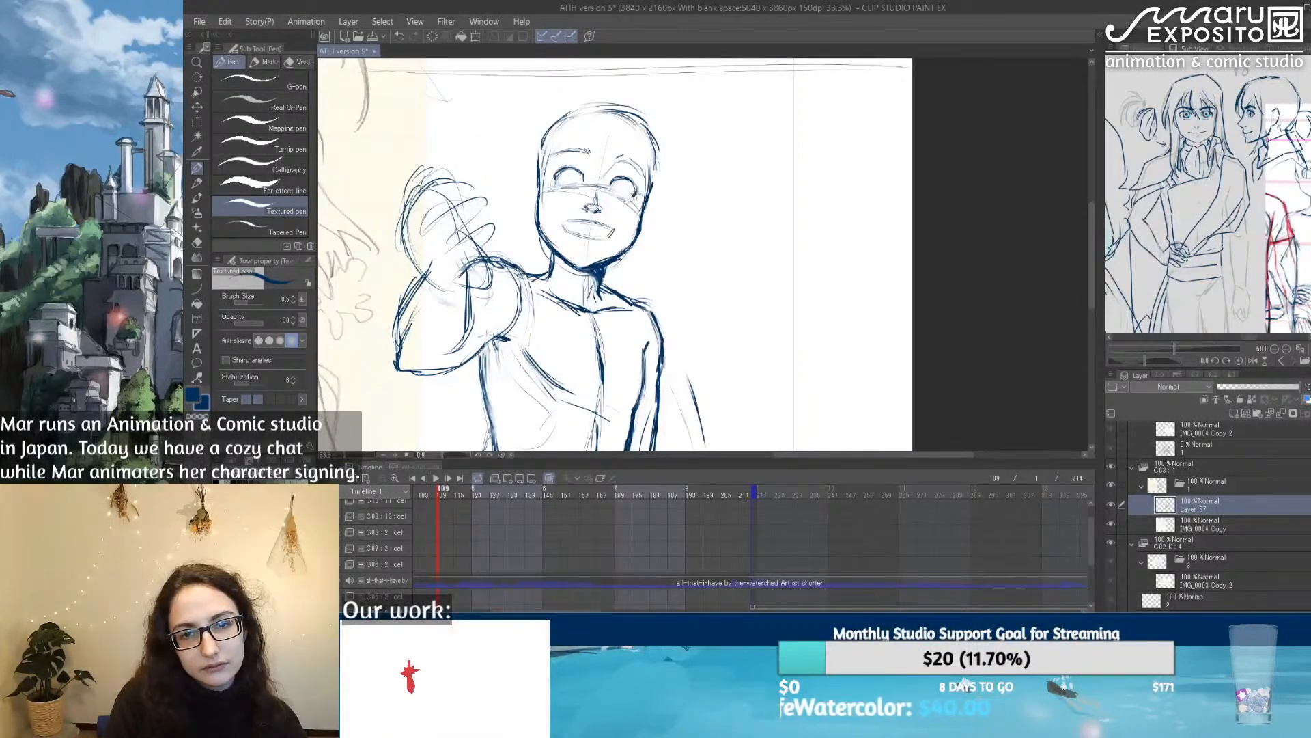
Step: Reinforce the raised arm's shoulder curve and armpit lines with the Textured pen
mouse_move(603, 332)
left_mouse_down()
mouse_move(855, 278)
mouse_move(818, 353)
left_mouse_up()
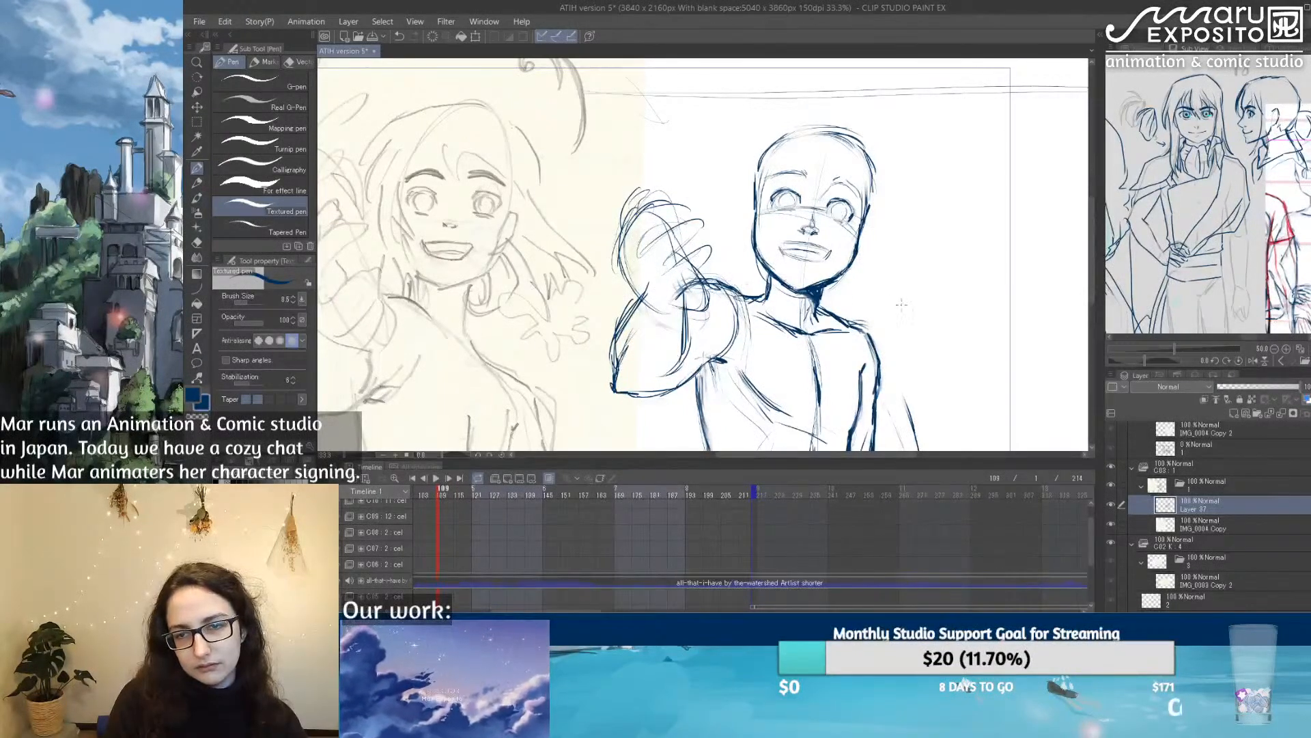
left_click_drag(900, 305, 822, 306)
mouse_move(754, 184)
left_mouse_down()
mouse_move(786, 196)
mouse_move(725, 173)
mouse_move(687, 179)
left_mouse_up()
left_click_drag(850, 326, 810, 243)
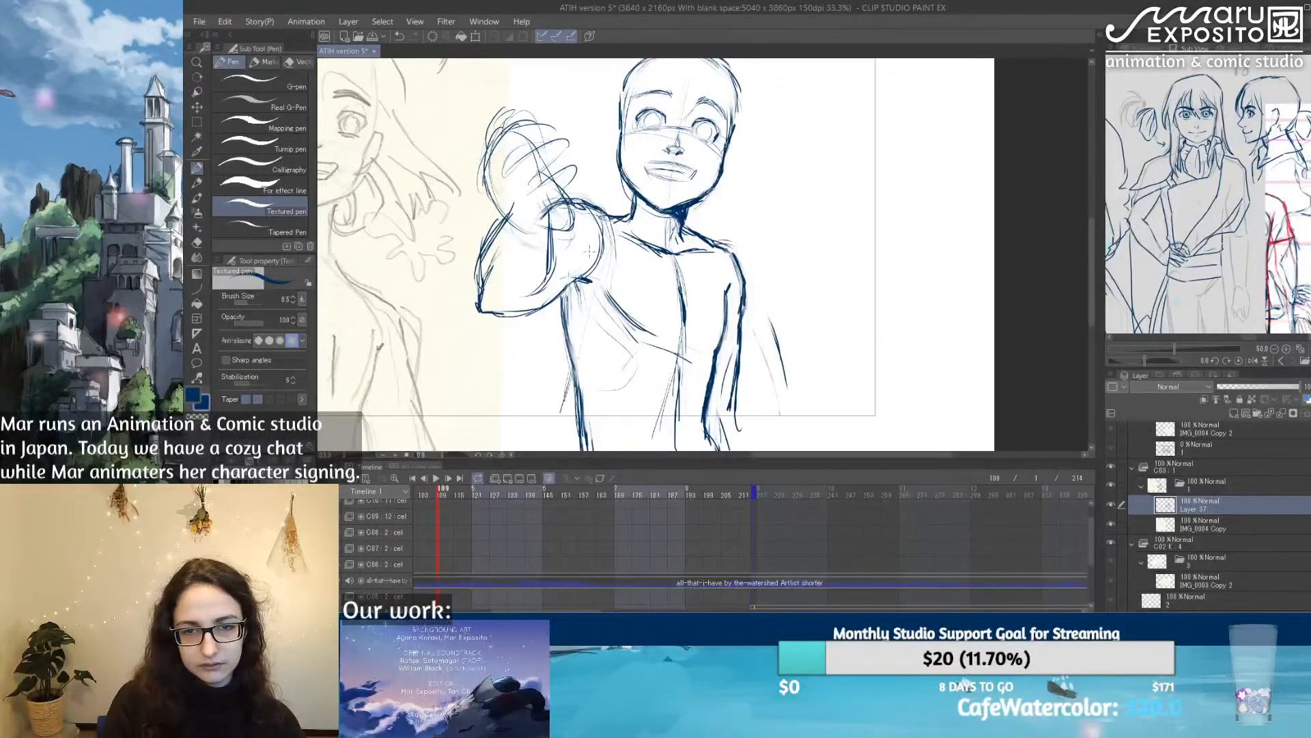
left_click_drag(593, 234, 571, 306)
mouse_move(586, 234)
left_mouse_down()
mouse_move(554, 355)
mouse_move(567, 376)
left_mouse_up()
mouse_move(605, 260)
left_mouse_down()
mouse_move(586, 287)
mouse_move(598, 281)
left_mouse_up()
left_click_drag(608, 218, 619, 237)
left_click_drag(610, 221, 638, 238)
left_click_drag(624, 226, 656, 248)
key("ctrl+z")
key("ctrl+z")
key("ctrl+z")
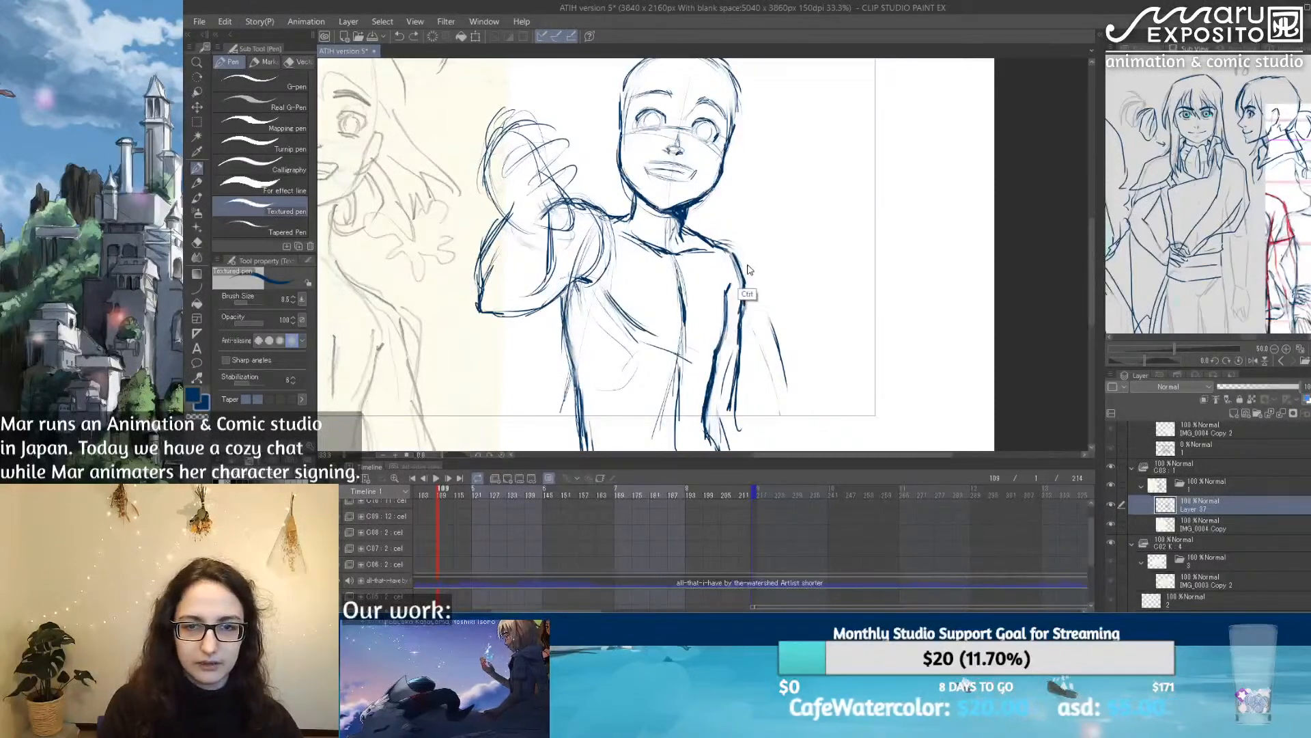
Step: Lighten the raised arm's shoulder and upper arm with the Soft eraser and re-sketch their contours with the Design pencil
mouse_move(740, 326)
left_mouse_down()
mouse_move(801, 228)
mouse_move(730, 302)
left_mouse_up()
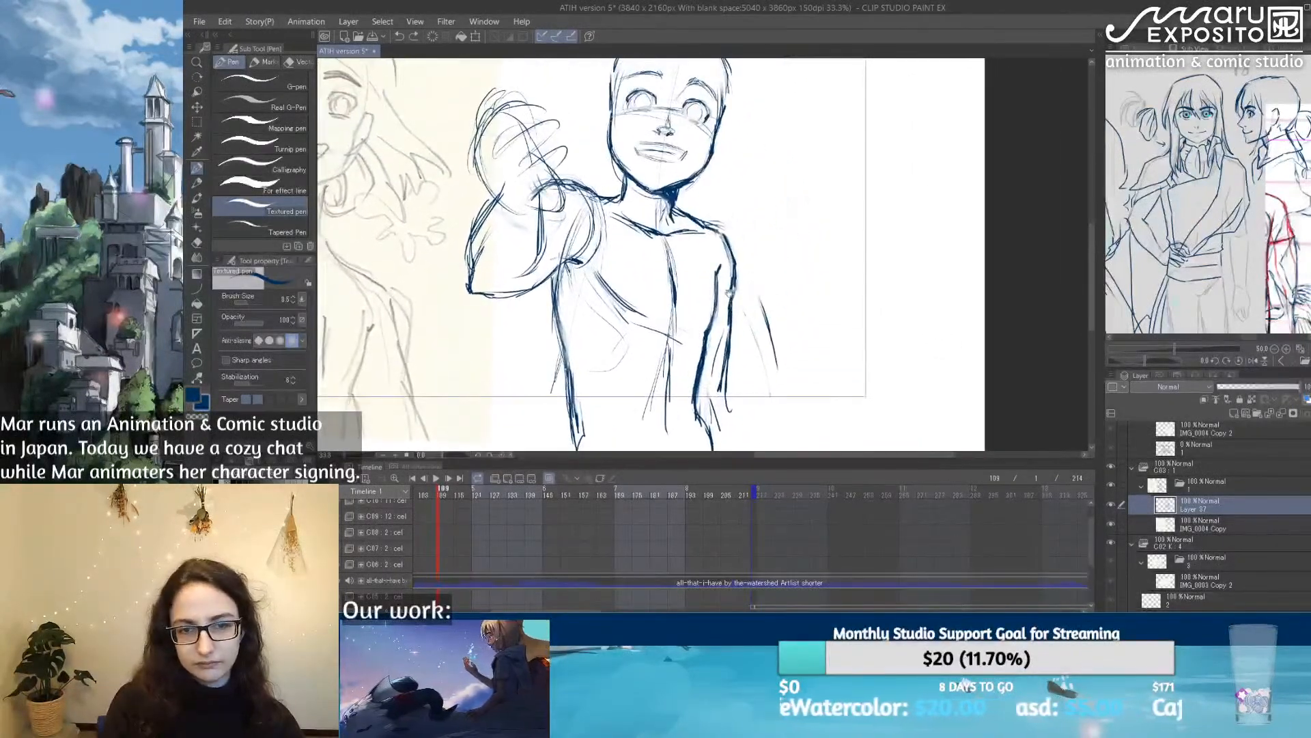
key("e")
mouse_move(574, 184)
left_mouse_down()
mouse_move(583, 220)
mouse_move(516, 270)
mouse_move(519, 284)
mouse_move(543, 208)
mouse_move(588, 219)
mouse_move(589, 252)
mouse_move(562, 257)
left_mouse_up()
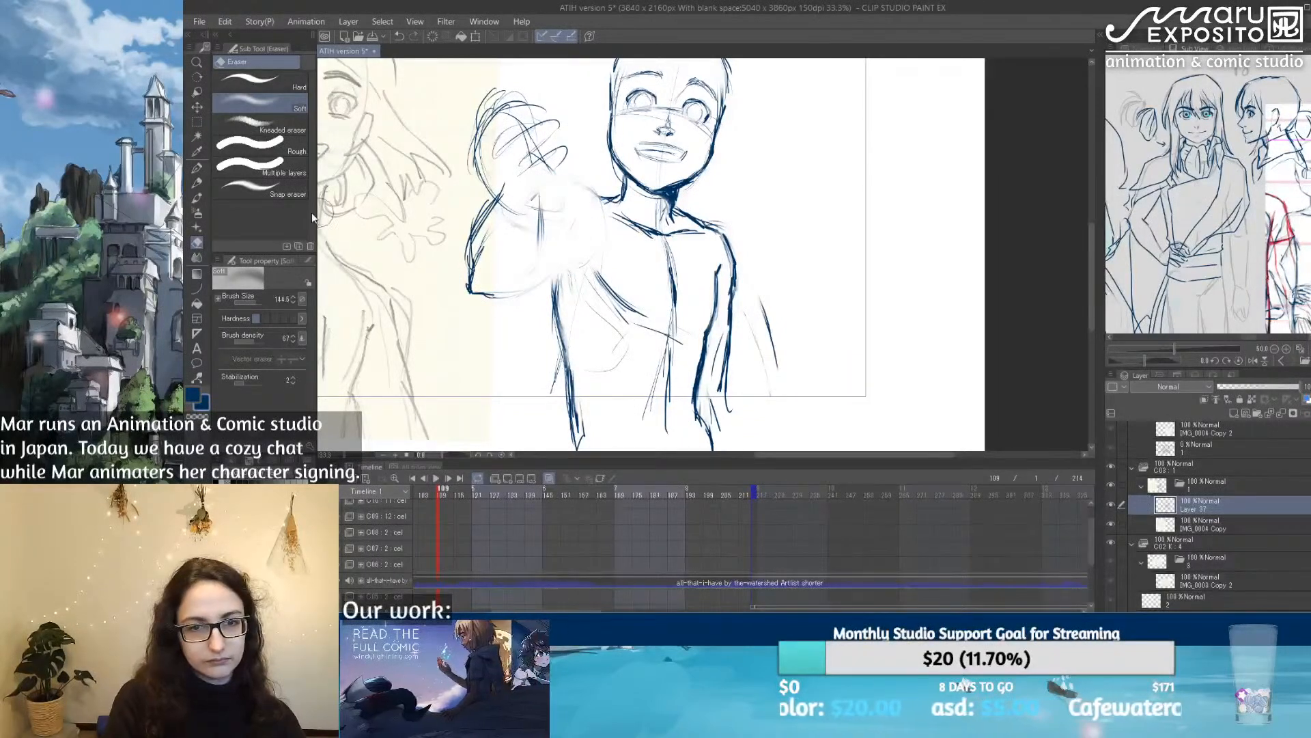
left_click(197, 183)
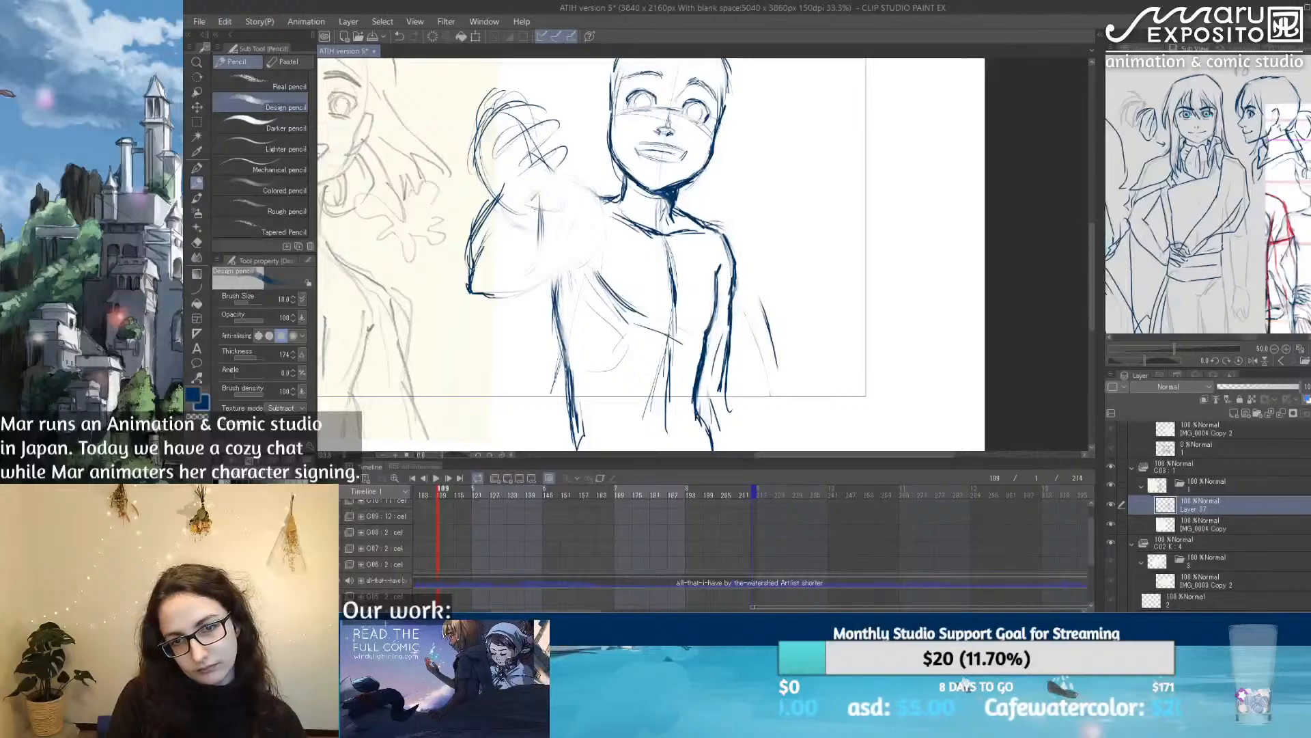
mouse_move(603, 203)
left_mouse_down()
mouse_move(614, 216)
mouse_move(553, 189)
mouse_move(544, 205)
left_mouse_up()
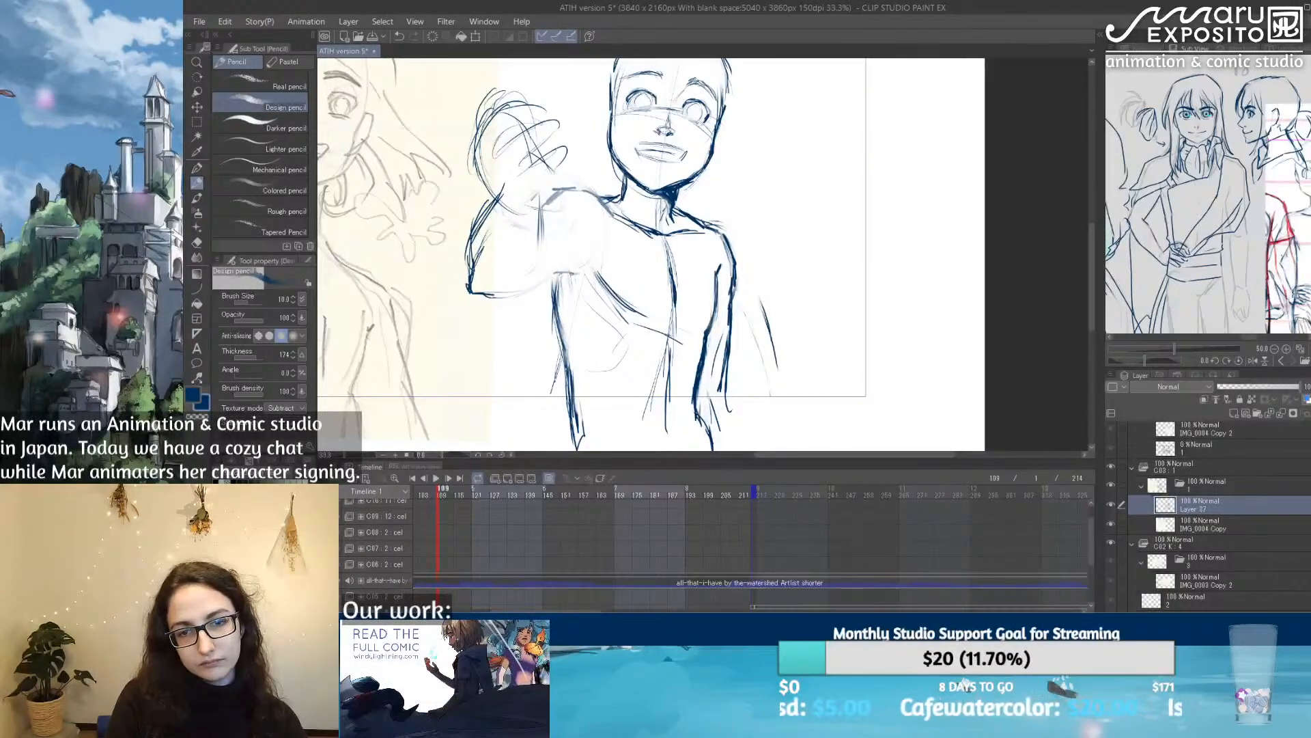
mouse_move(569, 235)
left_mouse_down()
mouse_move(547, 218)
mouse_move(555, 272)
mouse_move(503, 293)
left_mouse_up()
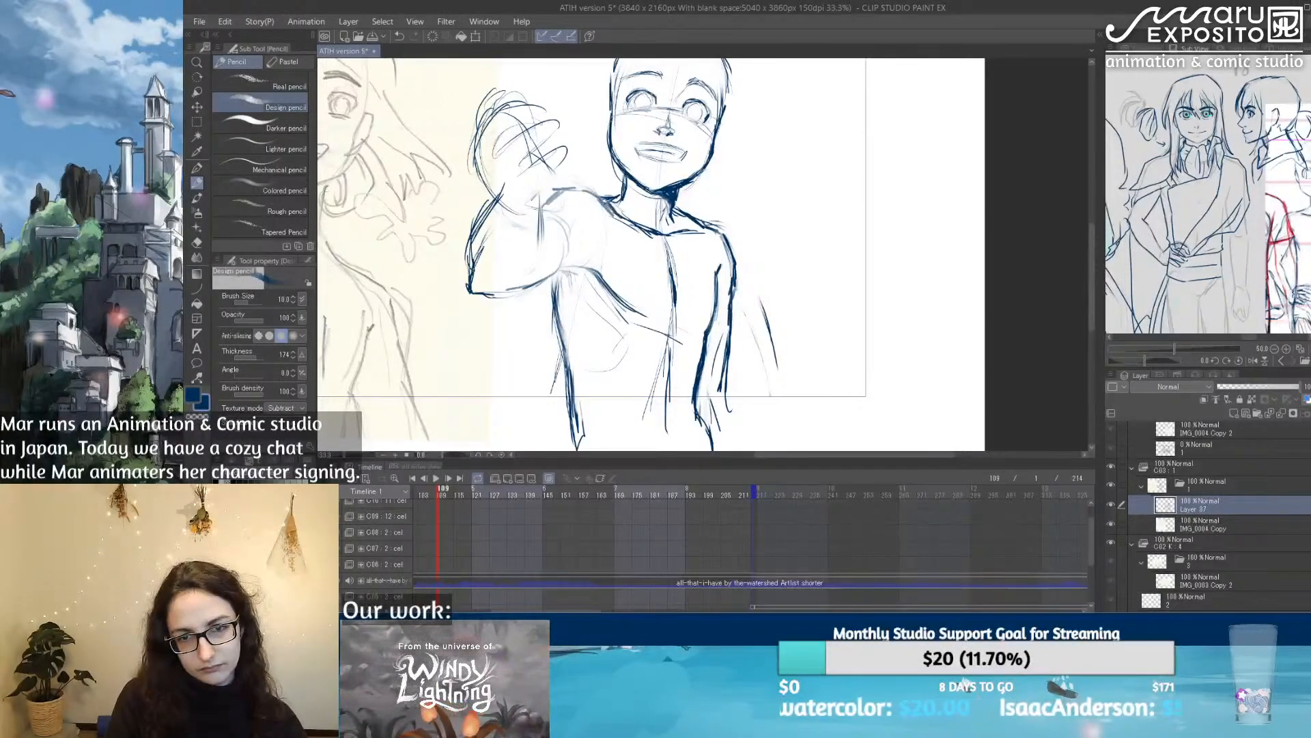
Step: Darken the raised arm's shoulder top, inner elbow and outer forearm contours with the Textured pen
key("e")
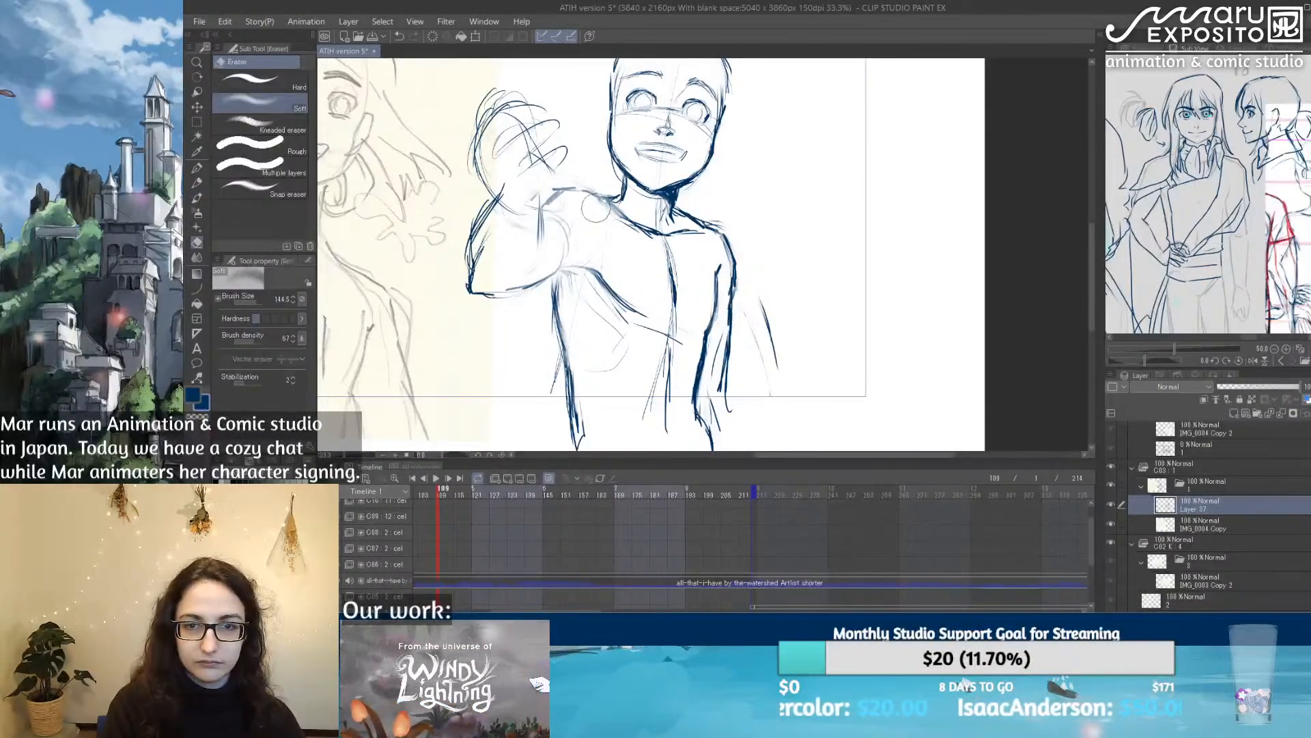
left_click(197, 167)
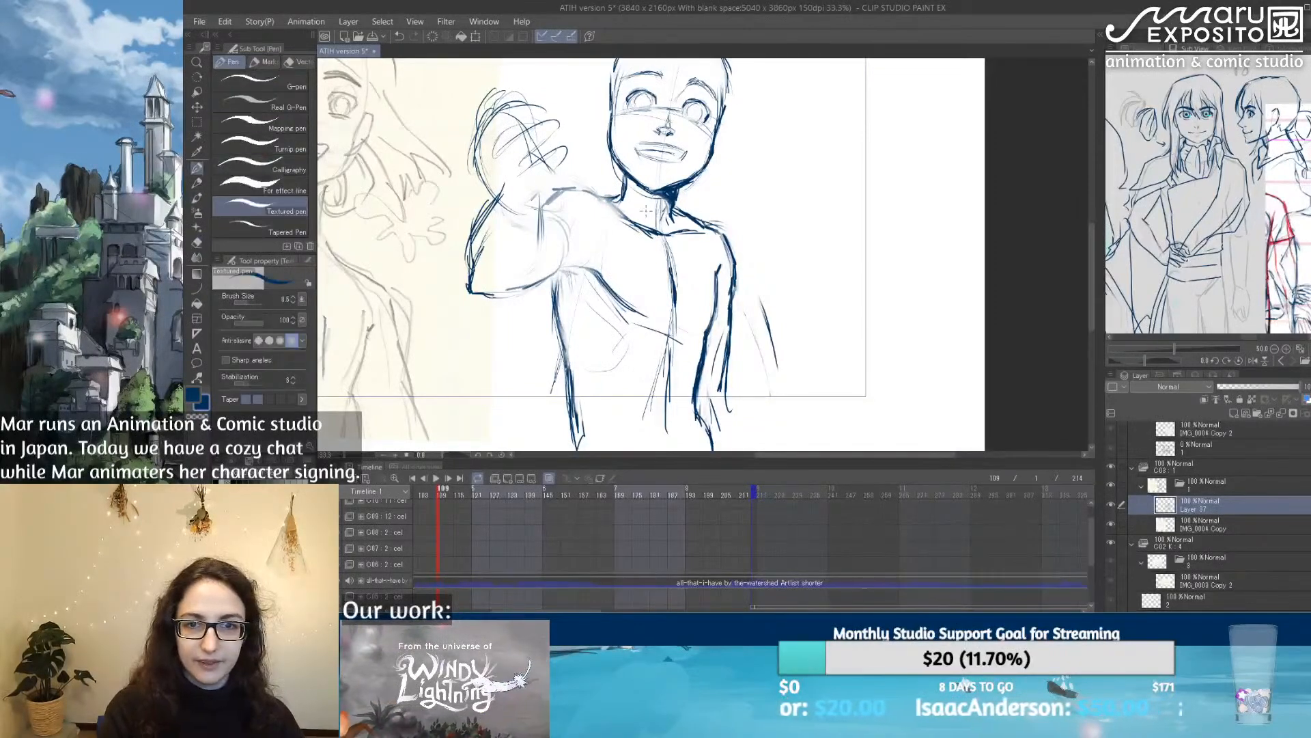
mouse_move(634, 222)
left_mouse_down()
mouse_move(593, 188)
mouse_move(561, 190)
left_mouse_up()
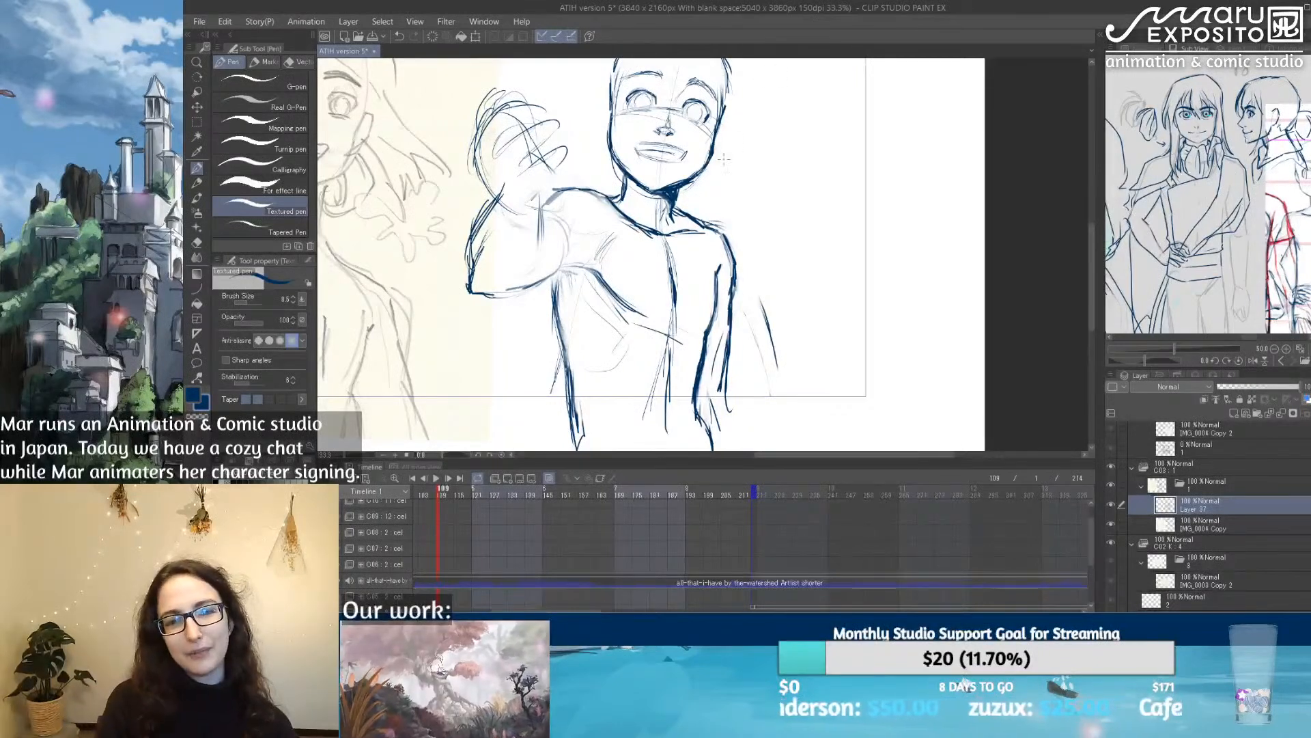
mouse_move(539, 194)
left_mouse_down()
mouse_move(531, 253)
mouse_move(513, 273)
mouse_move(535, 239)
mouse_move(470, 253)
mouse_move(470, 264)
left_mouse_up()
left_click_drag(475, 233, 471, 267)
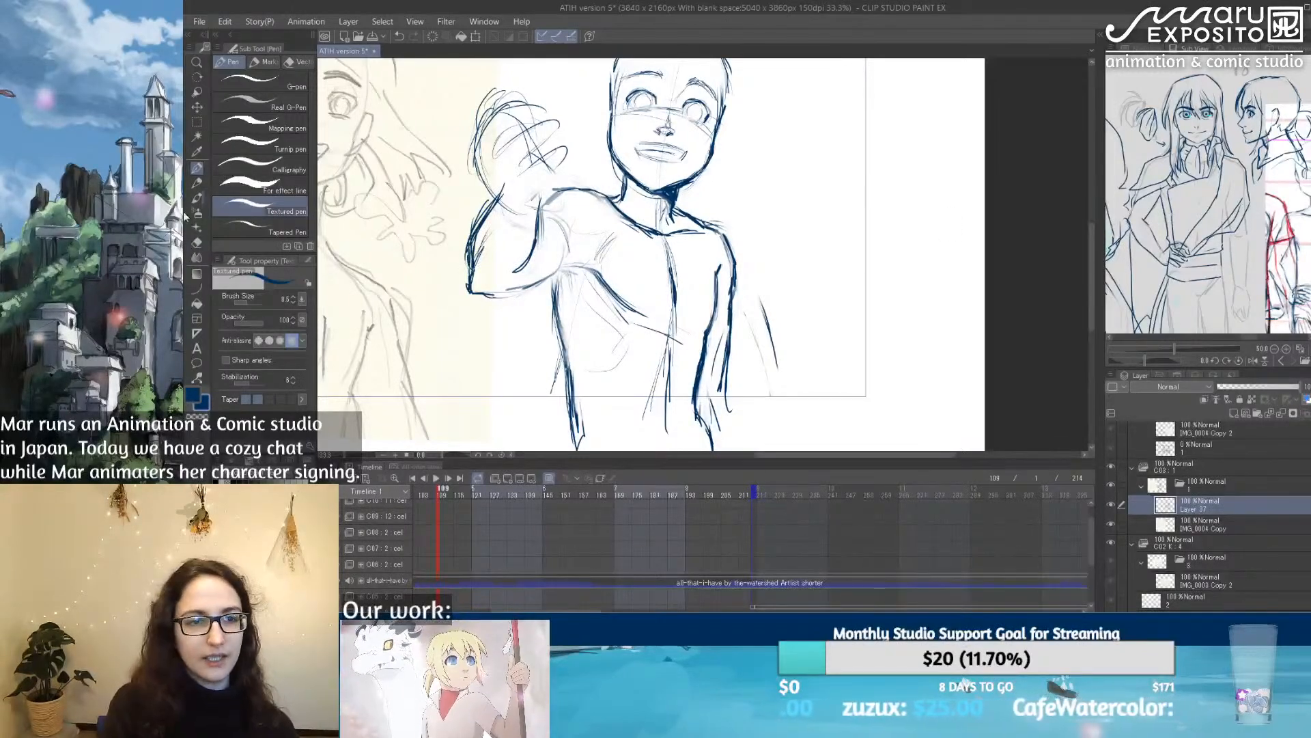
Step: Lighten the raised forearm's rough lines with the eraser and firm up the underarm and adjoining torso side with the Textured pen
left_click(196, 242)
mouse_move(474, 198)
left_mouse_down()
mouse_move(457, 261)
mouse_move(478, 203)
mouse_move(471, 268)
mouse_move(530, 264)
mouse_move(567, 192)
mouse_move(584, 188)
left_mouse_up()
left_click(196, 168)
mouse_move(573, 272)
left_mouse_down()
mouse_move(501, 289)
mouse_move(583, 265)
mouse_move(599, 275)
left_mouse_up()
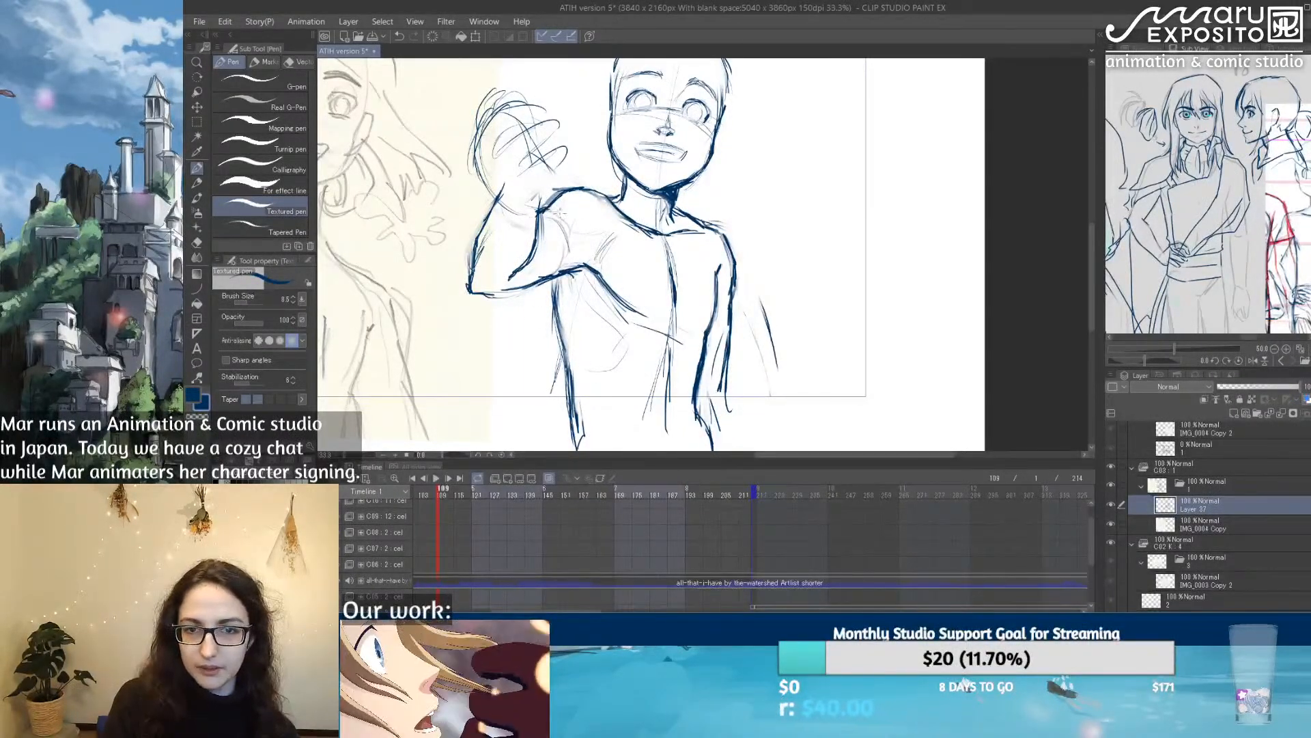
left_click_drag(545, 208, 571, 232)
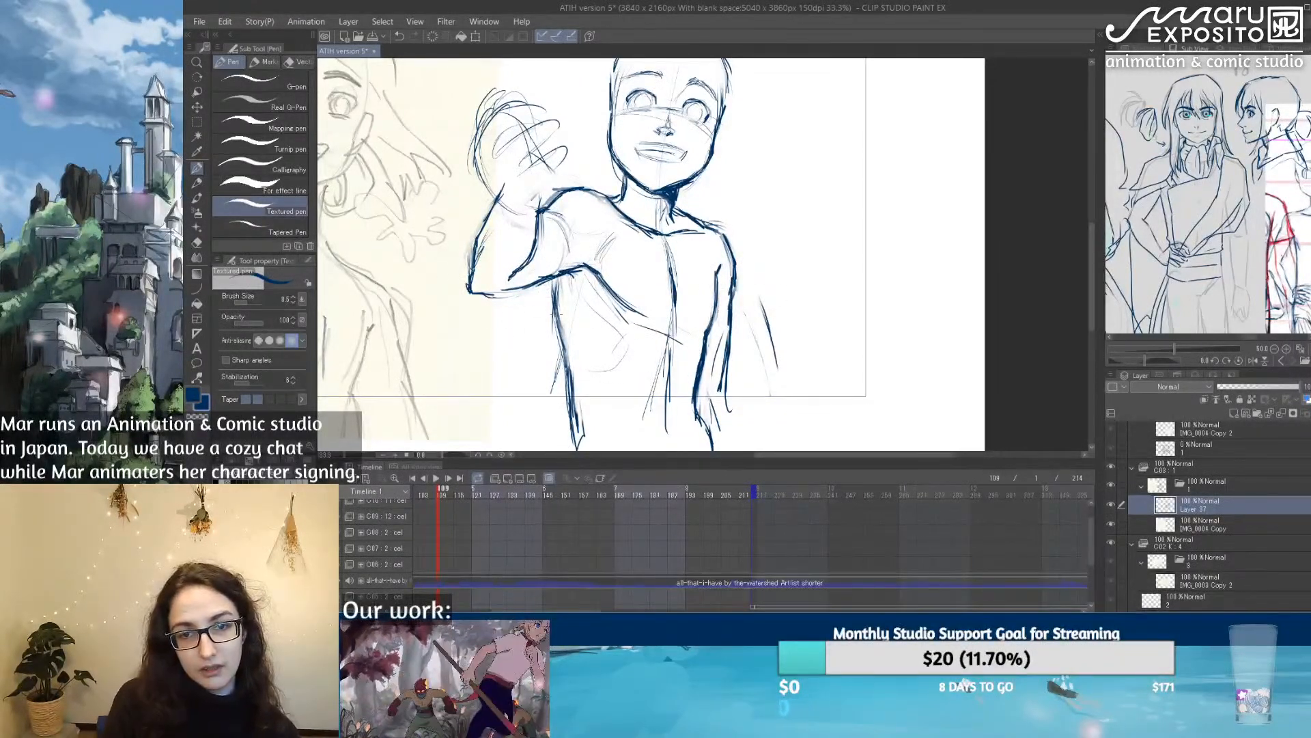
left_click_drag(554, 276, 566, 360)
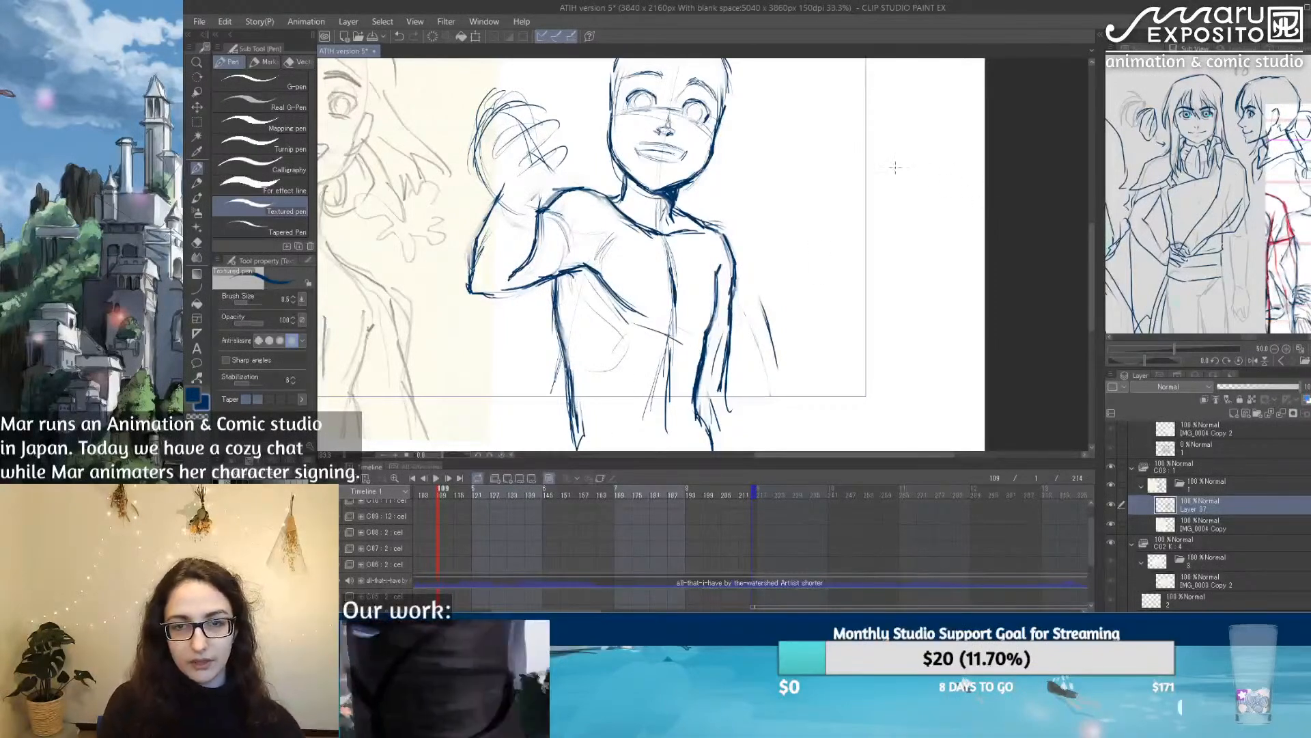
Step: Lasso the whole head, scale it to 97% and reposition it over the neck
mouse_move(924, 243)
left_mouse_down()
mouse_move(936, 366)
mouse_move(957, 198)
mouse_move(890, 286)
mouse_move(916, 246)
mouse_move(919, 316)
mouse_move(1029, 279)
mouse_move(925, 313)
mouse_move(922, 278)
mouse_move(854, 287)
left_mouse_up()
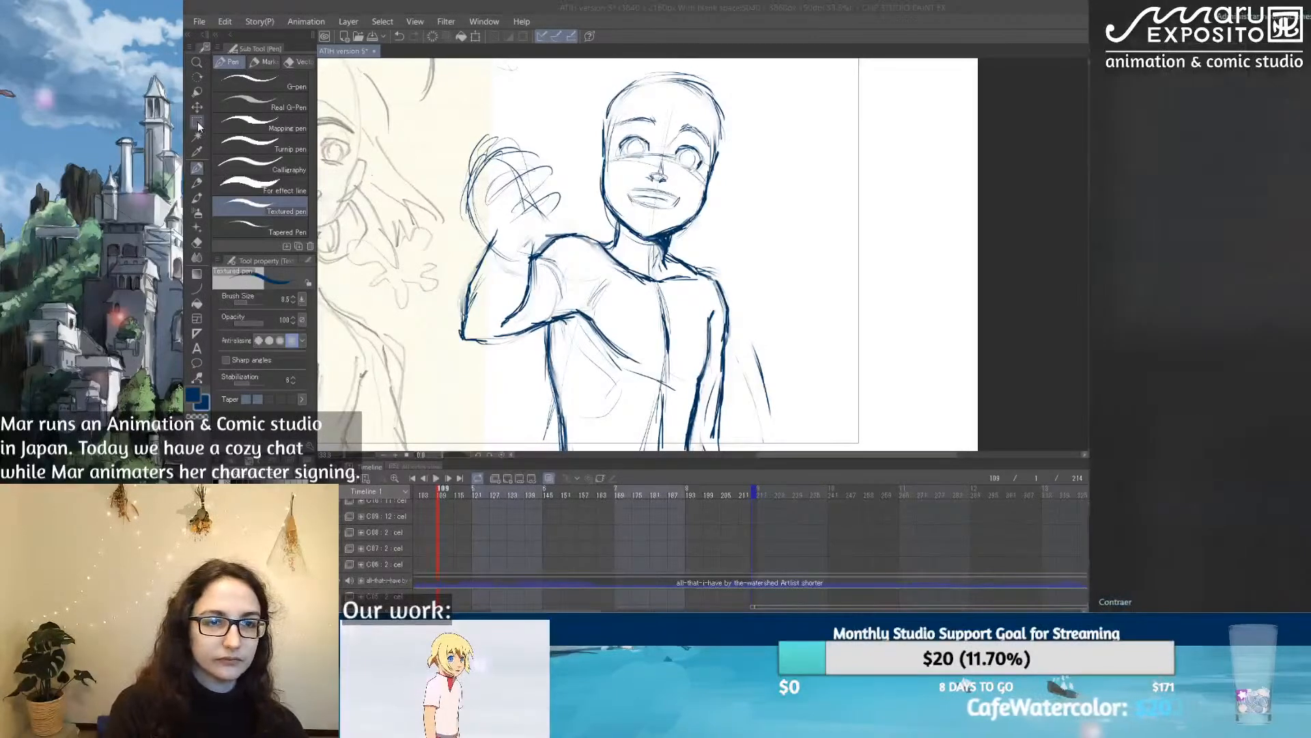
left_click(197, 122)
left_click(244, 121)
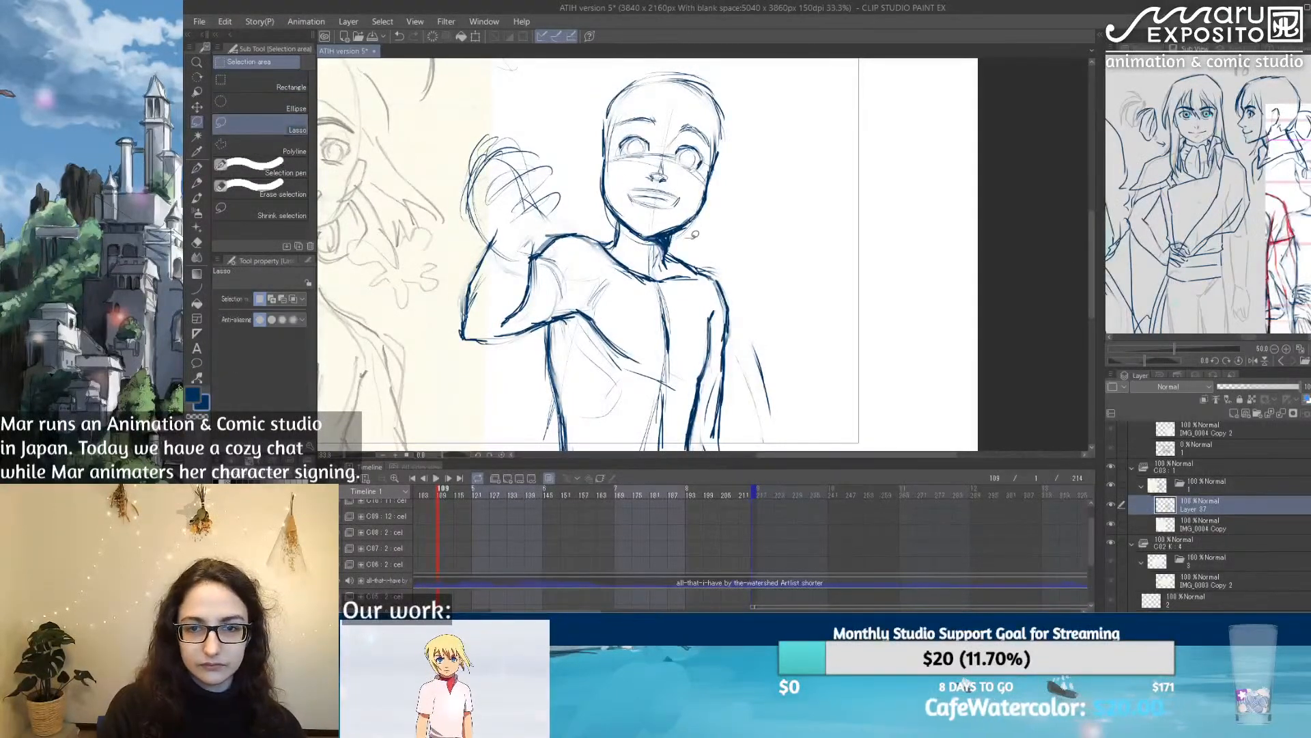
mouse_move(628, 221)
left_mouse_down()
mouse_move(580, 101)
mouse_move(683, 60)
mouse_move(712, 251)
left_mouse_up()
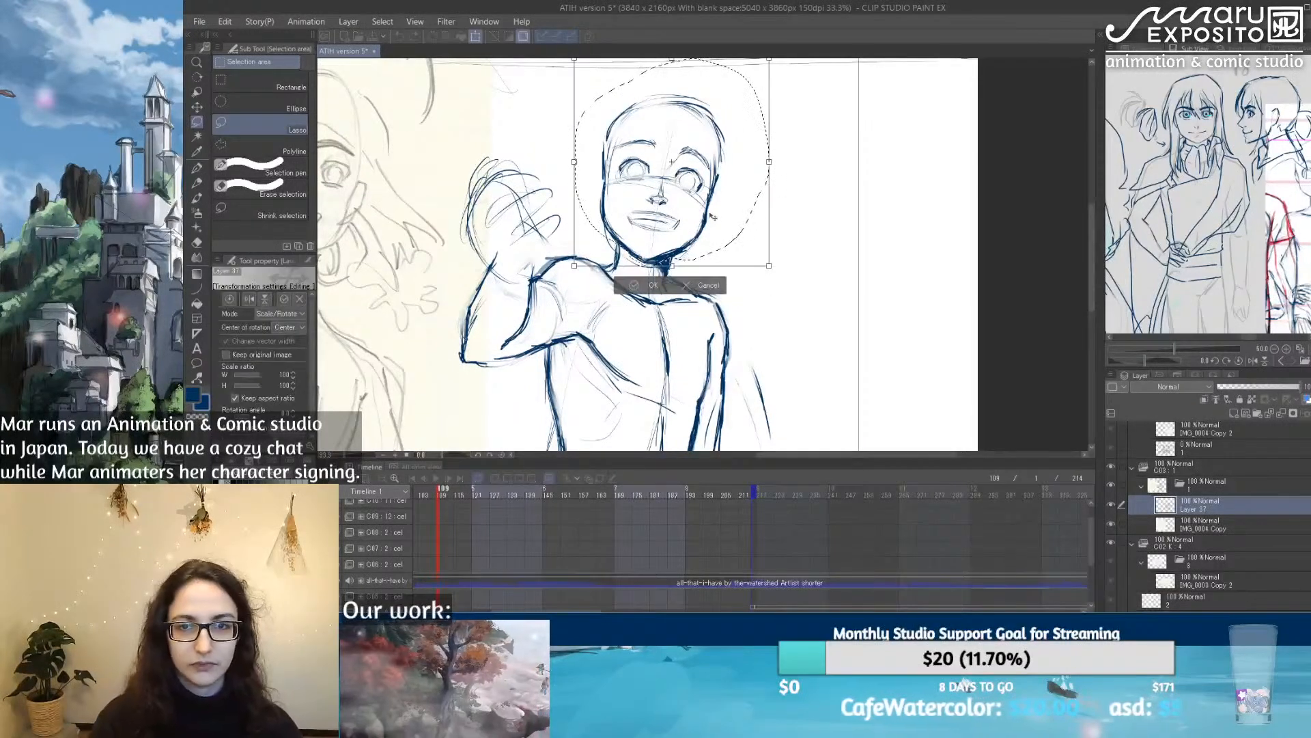
scroll(715, 217, "down", 2)
key("ctrl+t")
left_click_drag(747, 136, 738, 146)
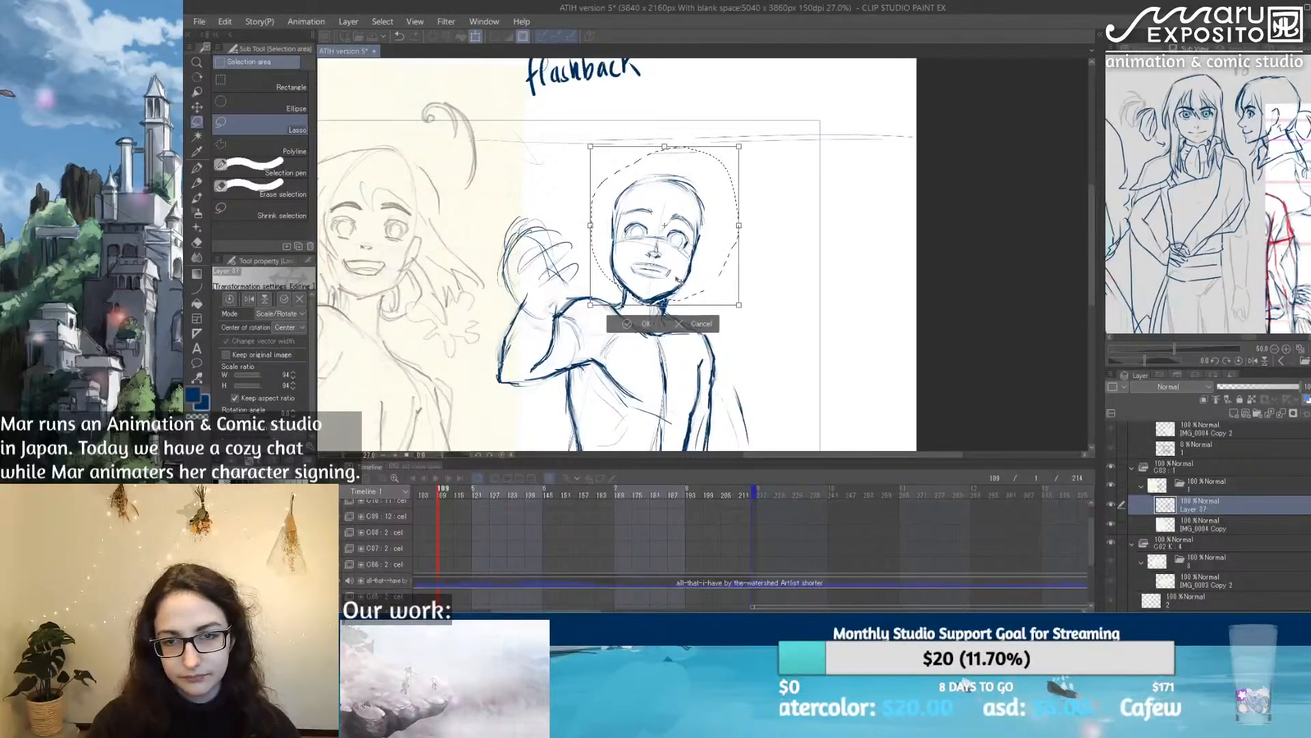
scroll(677, 279, "down", 2)
scroll(697, 241, "up", 1)
left_click_drag(720, 174, 723, 172)
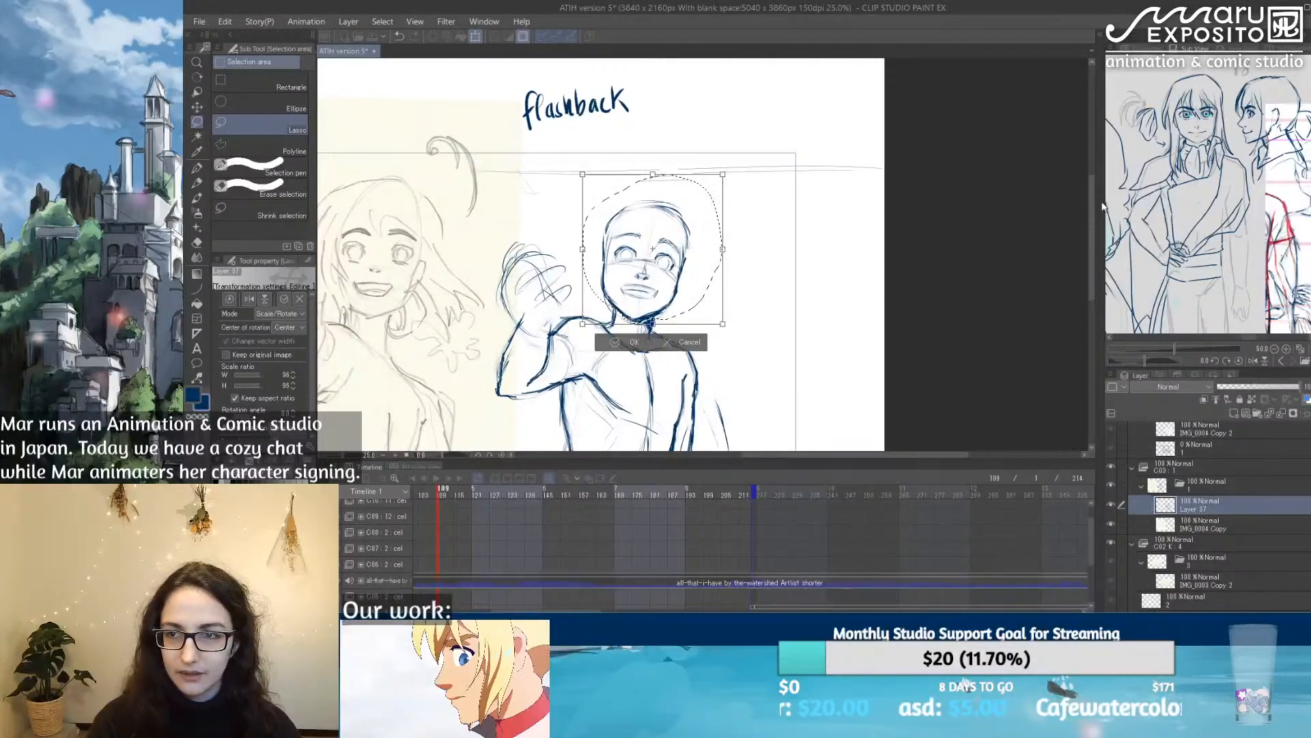
left_click_drag(1092, 210, 1092, 231)
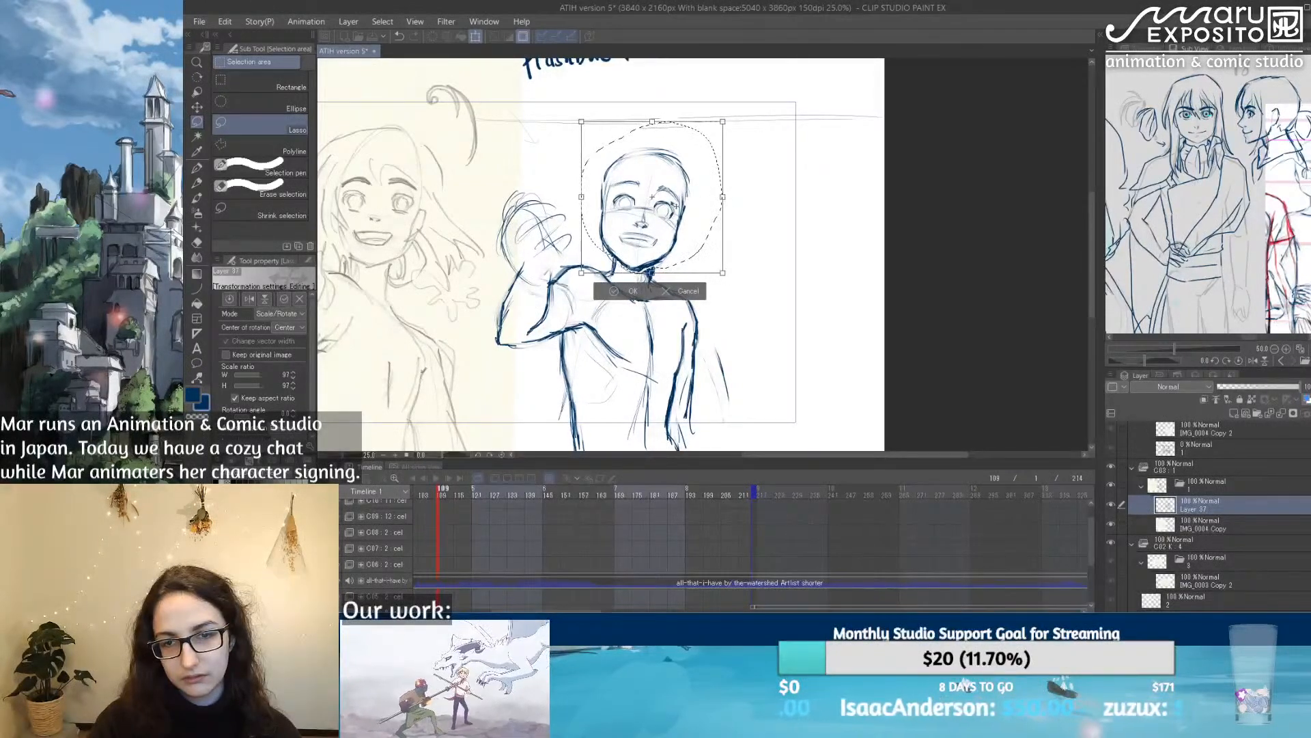
left_click_drag(675, 206, 678, 205)
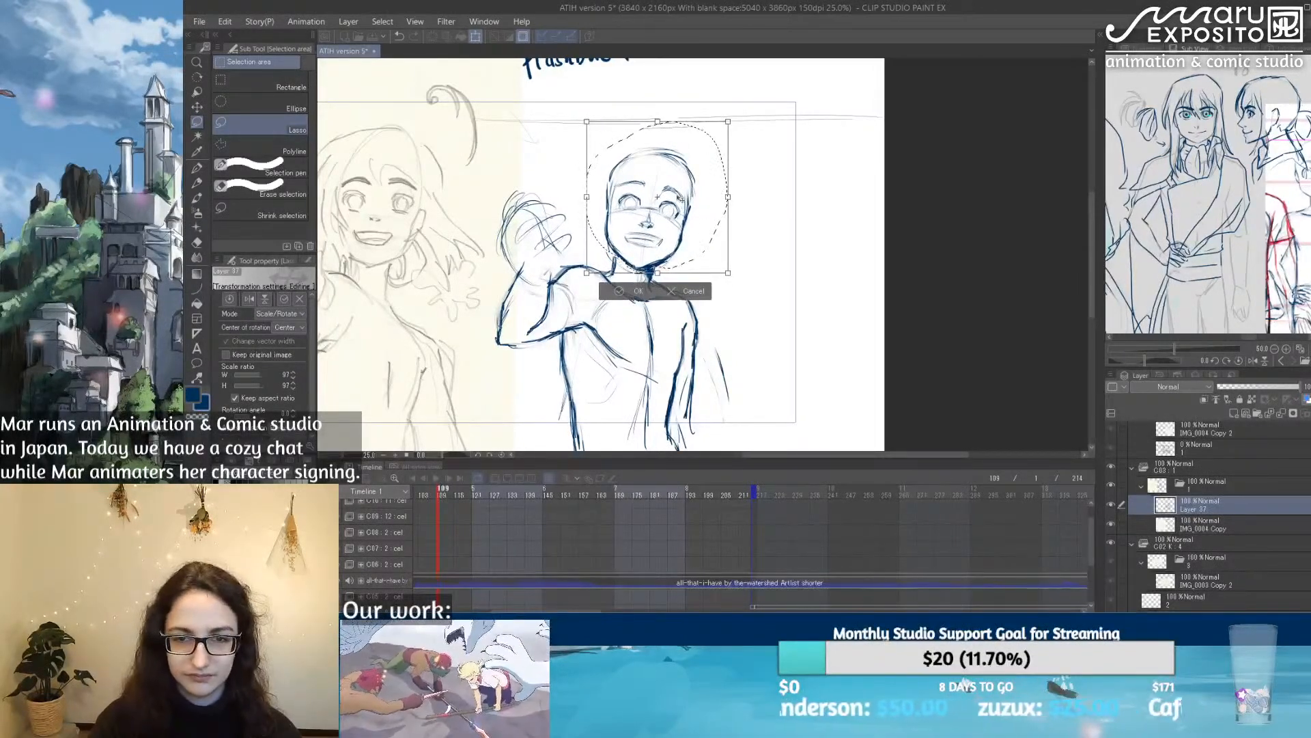
key("Return")
Step: Deselect the head, lighten the old neck lines with the Soft eraser and redraw the neck with the Textured pen
scroll(686, 287, "up", 1)
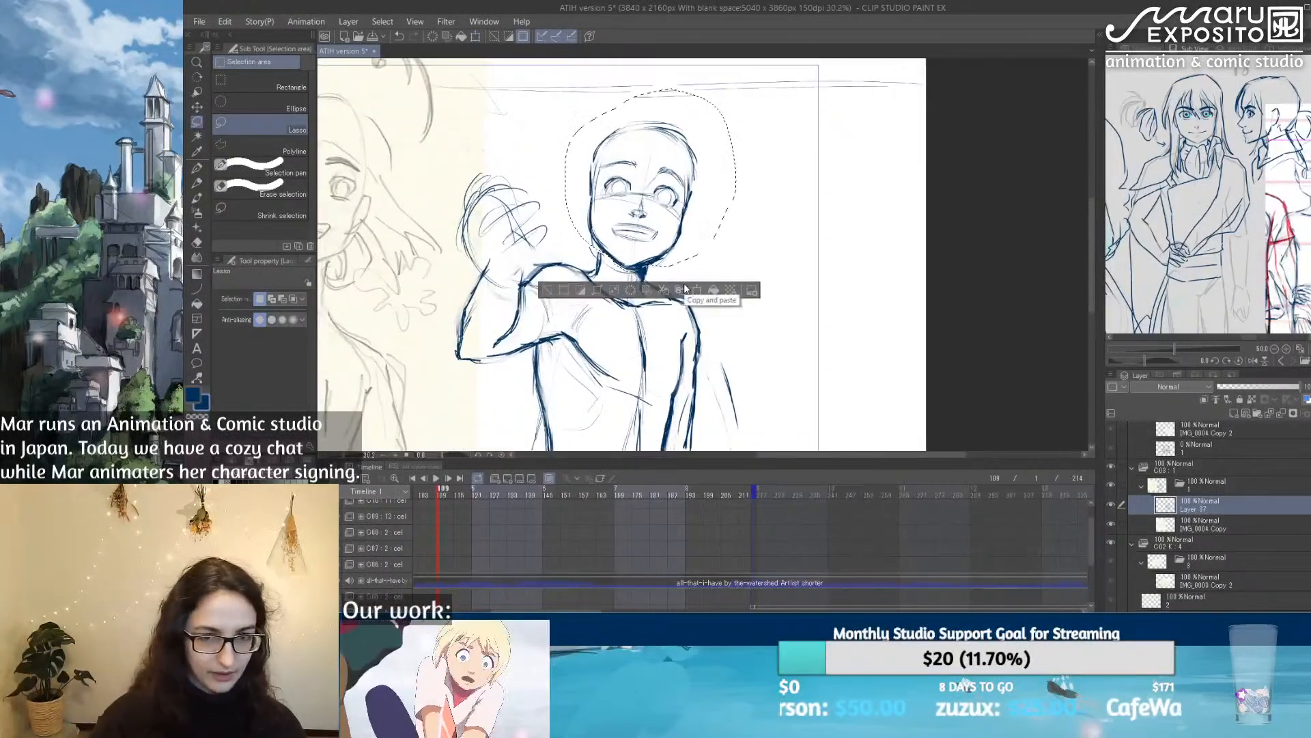
key("e")
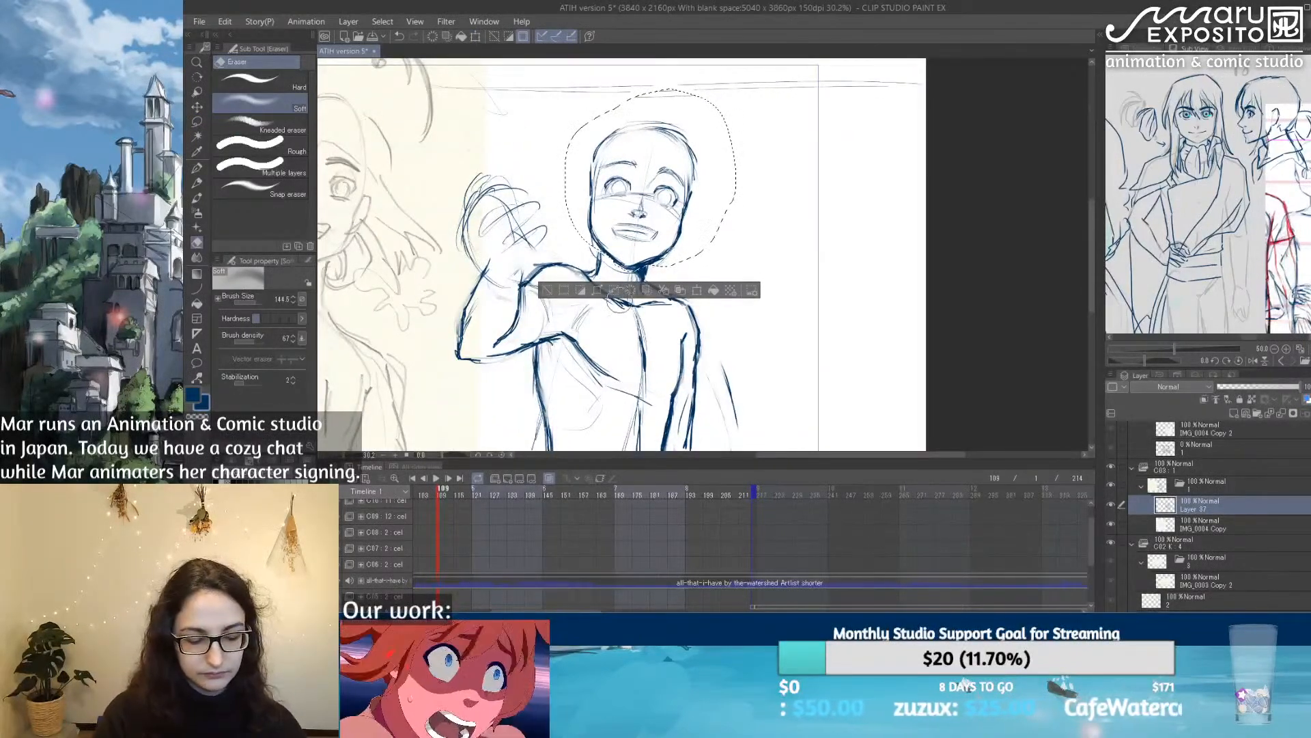
key("ctrl+d")
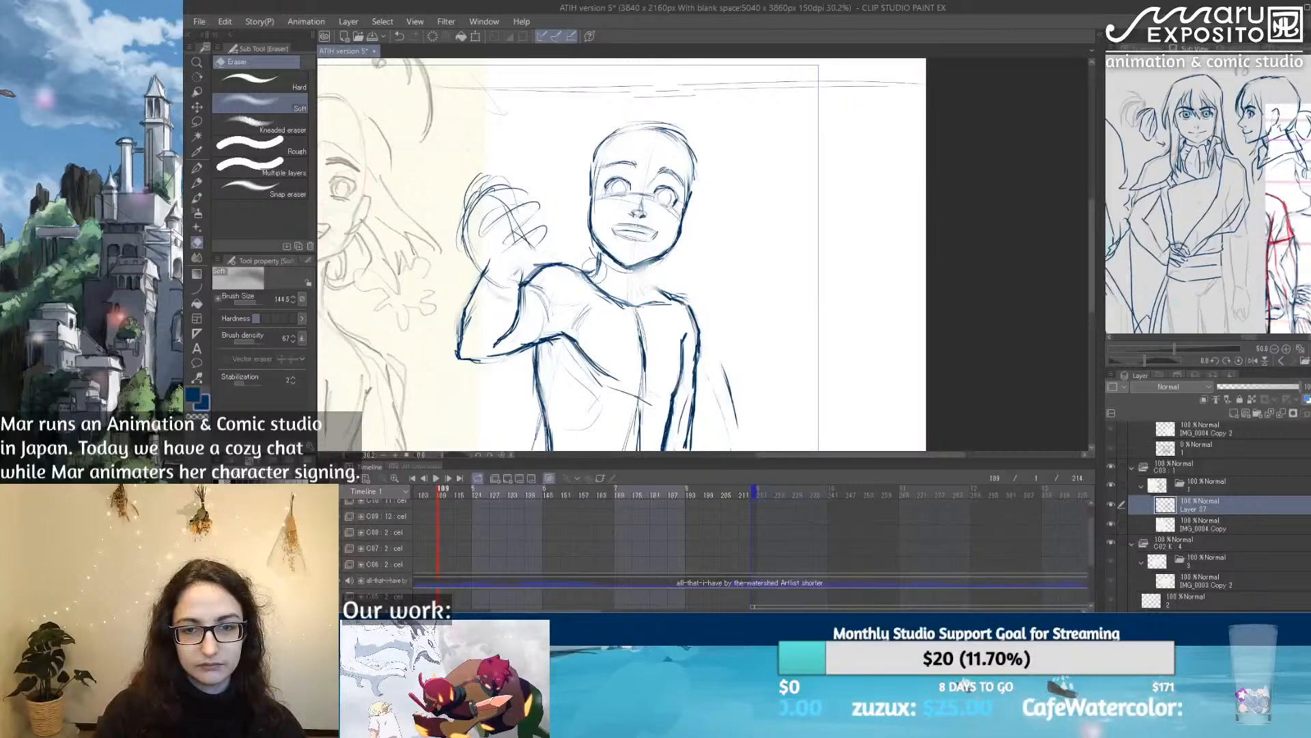
key("p")
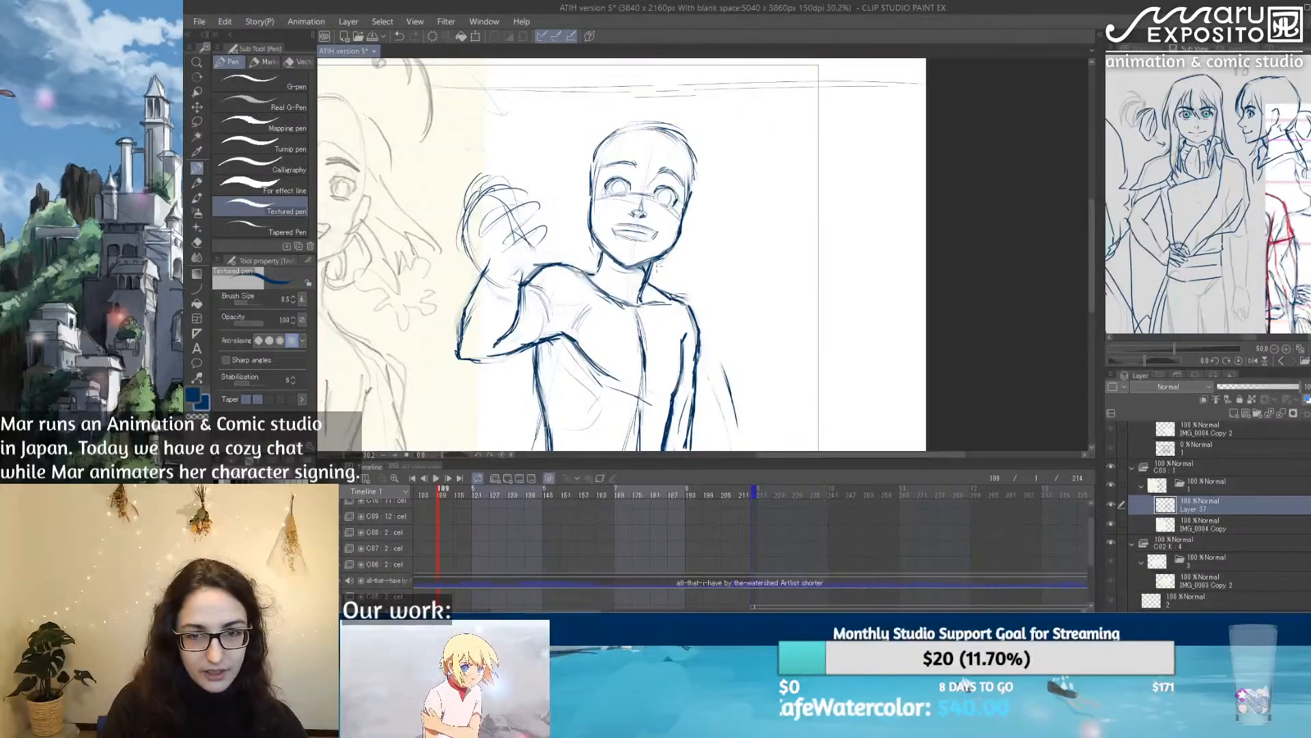
Step: Lighten the lowered arm's shoulder line with the eraser and redraw its contour with the Textured pen
key("e")
key("p")
mouse_move(605, 250)
left_mouse_down()
mouse_move(600, 276)
mouse_move(717, 286)
mouse_move(677, 279)
mouse_move(696, 265)
mouse_move(688, 277)
mouse_move(718, 276)
mouse_move(691, 317)
left_mouse_up()
key("ctrl+z")
left_click_drag(696, 265, 714, 278)
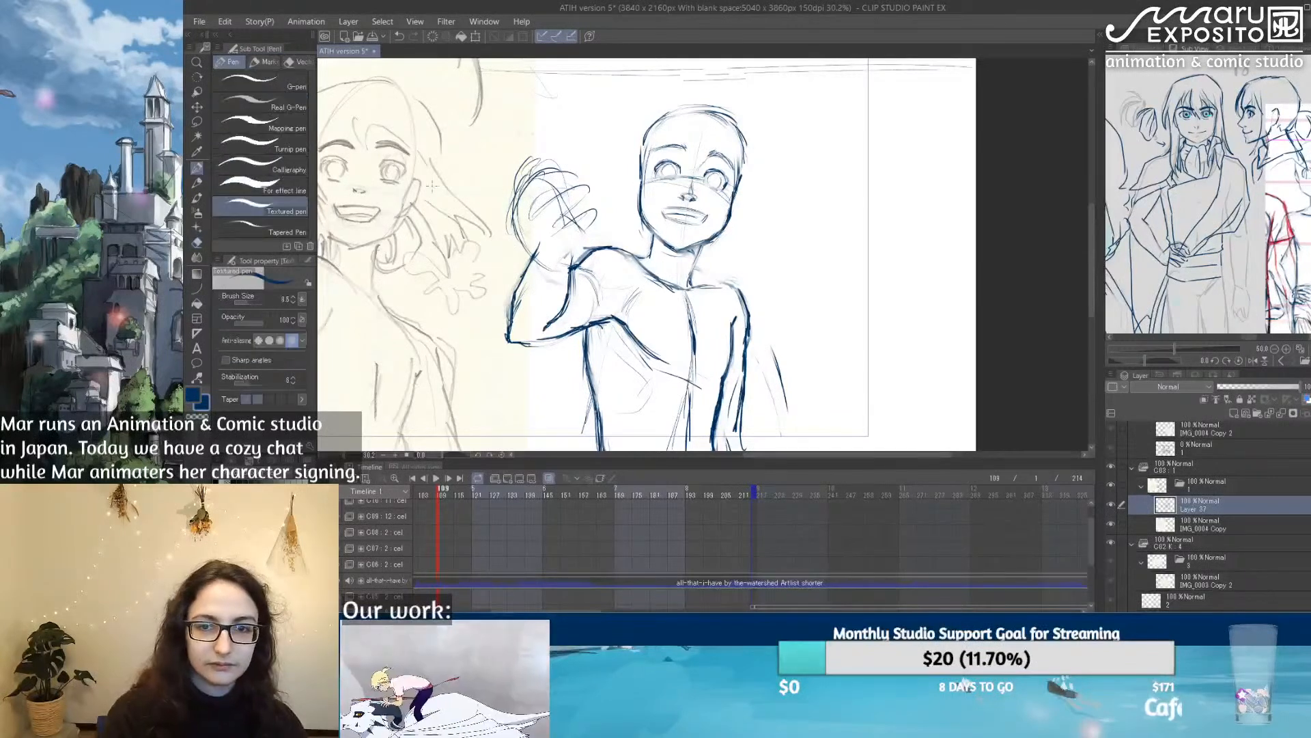
mouse_move(695, 268)
left_mouse_down()
mouse_move(733, 280)
mouse_move(625, 260)
mouse_move(724, 358)
left_mouse_up()
Step: Lighten the torso side below the raised arm with the eraser and redraw it down to the waist as a cleaner Textured pen line
mouse_move(683, 336)
left_mouse_down()
mouse_move(743, 152)
mouse_move(620, 291)
left_mouse_up()
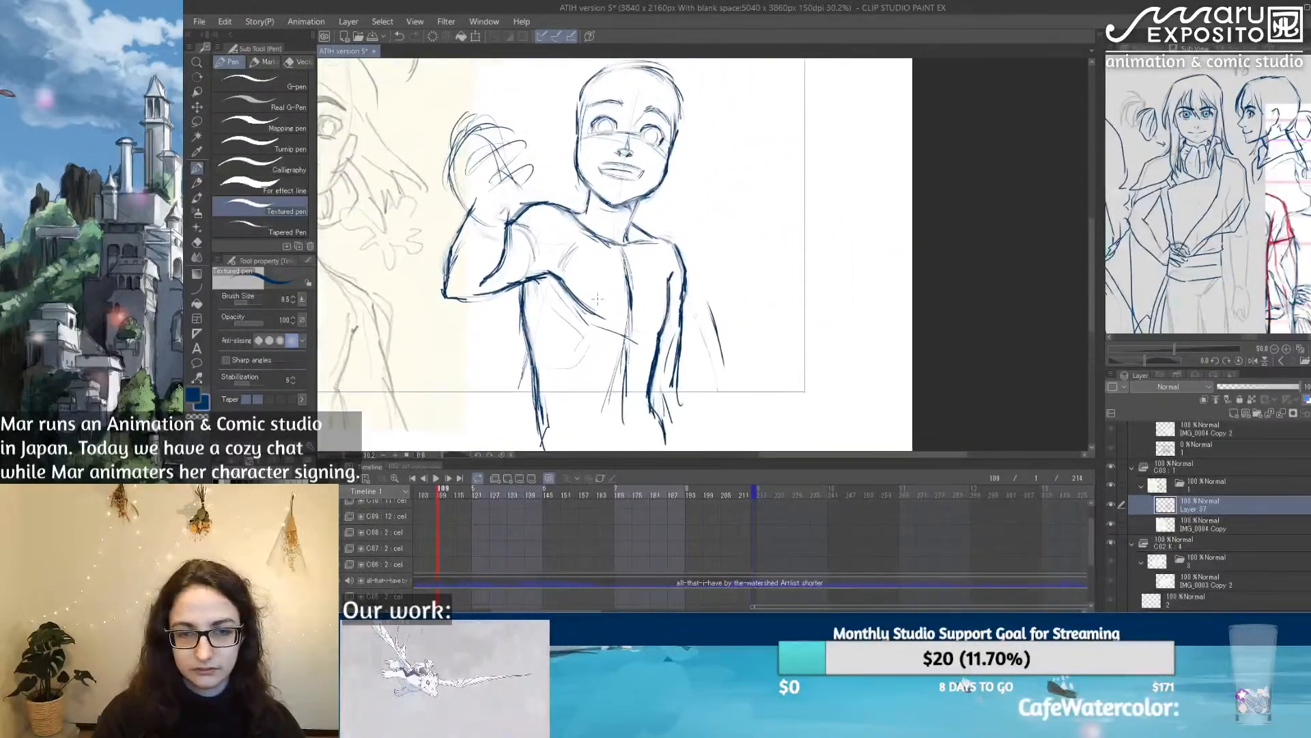
left_click_drag(524, 307, 538, 367)
key("e")
left_click_drag(517, 301, 526, 399)
left_click(198, 169)
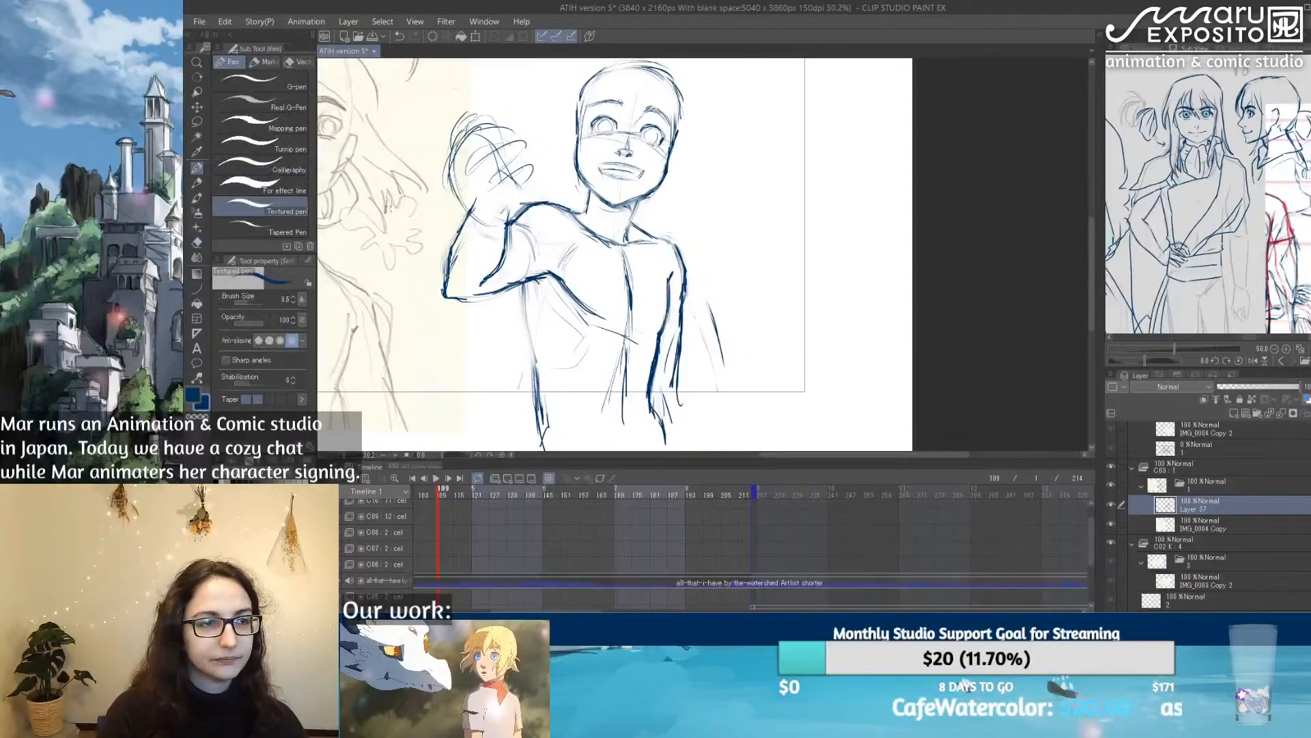
left_click_drag(520, 282, 546, 418)
key("e")
left_click_drag(525, 369, 543, 444)
left_click(198, 169)
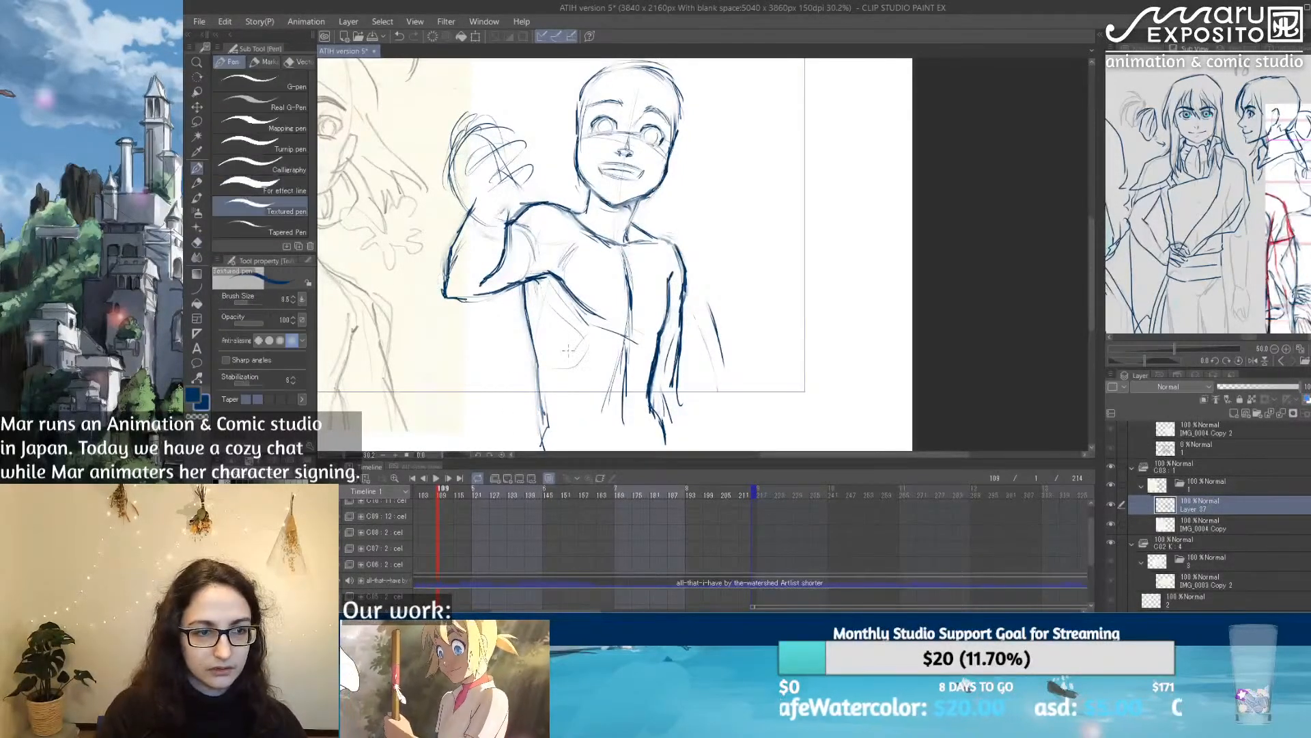
left_click_drag(538, 373, 545, 417)
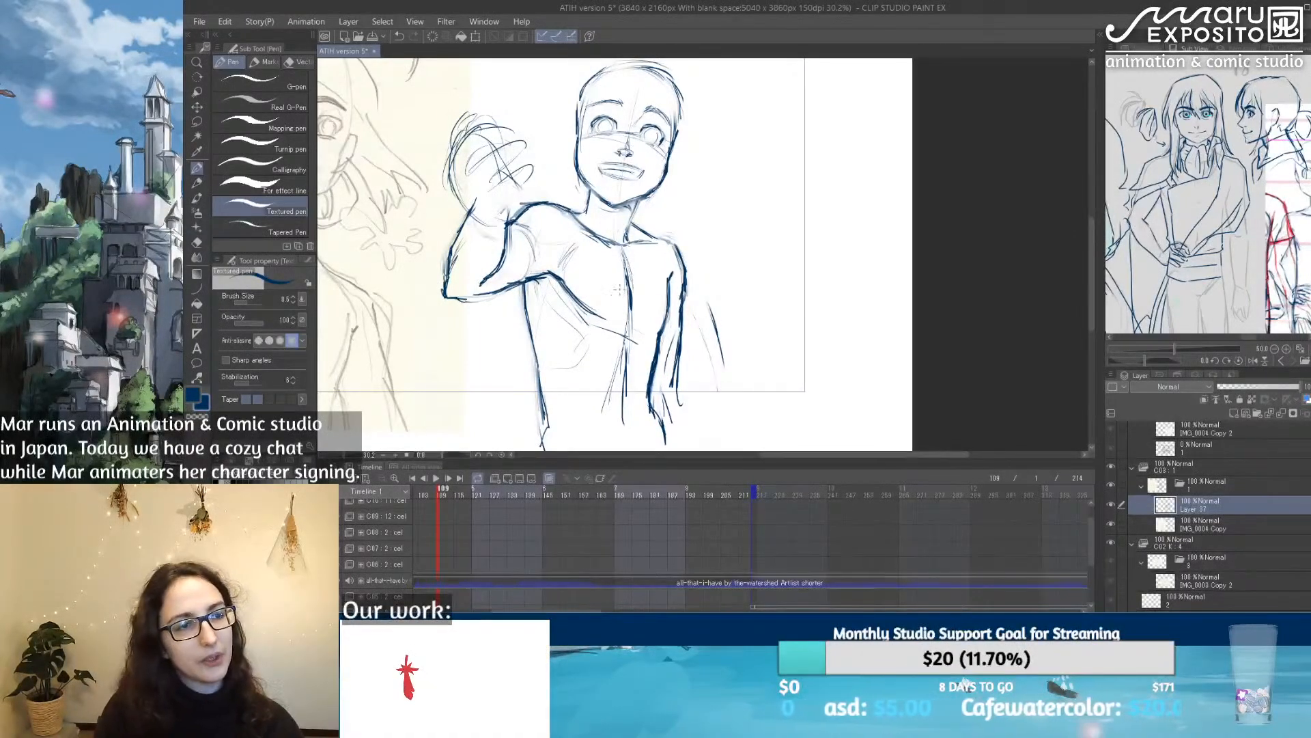
left_click_drag(554, 222, 602, 260)
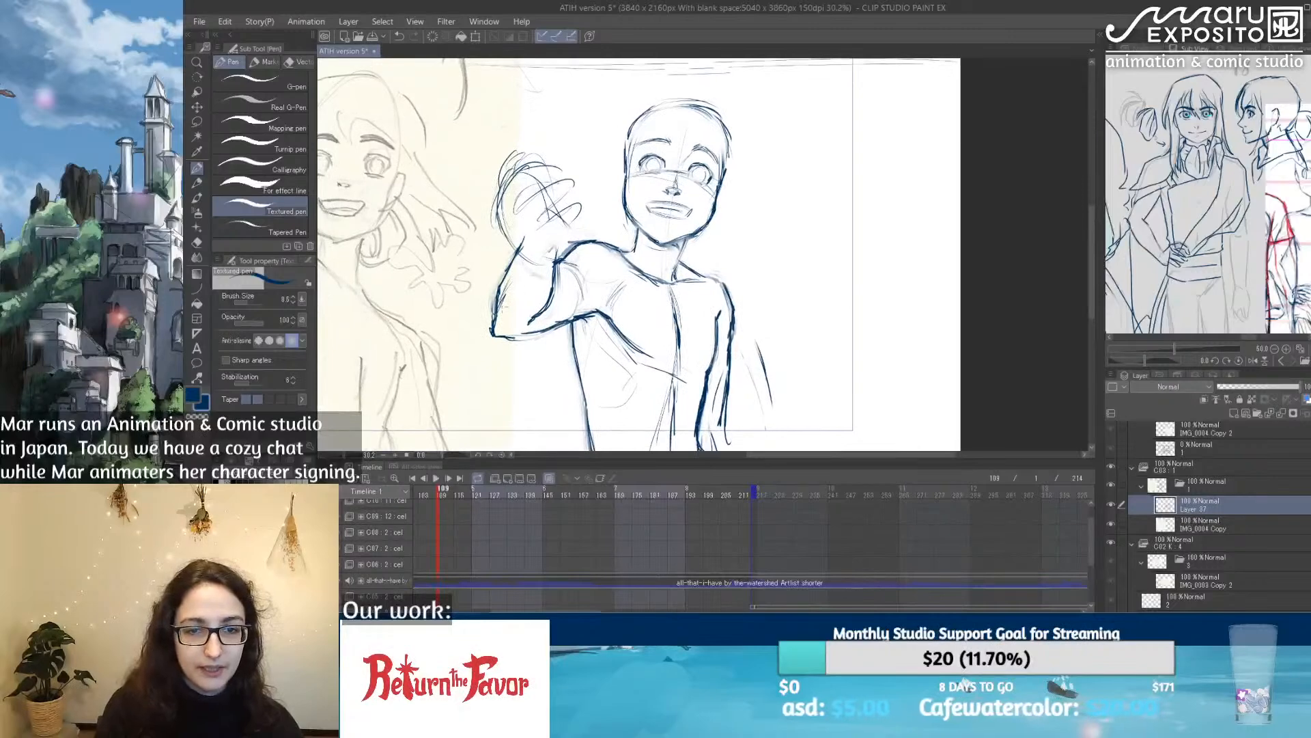
left_click_drag(502, 285, 491, 320)
left_click_drag(527, 244, 491, 289)
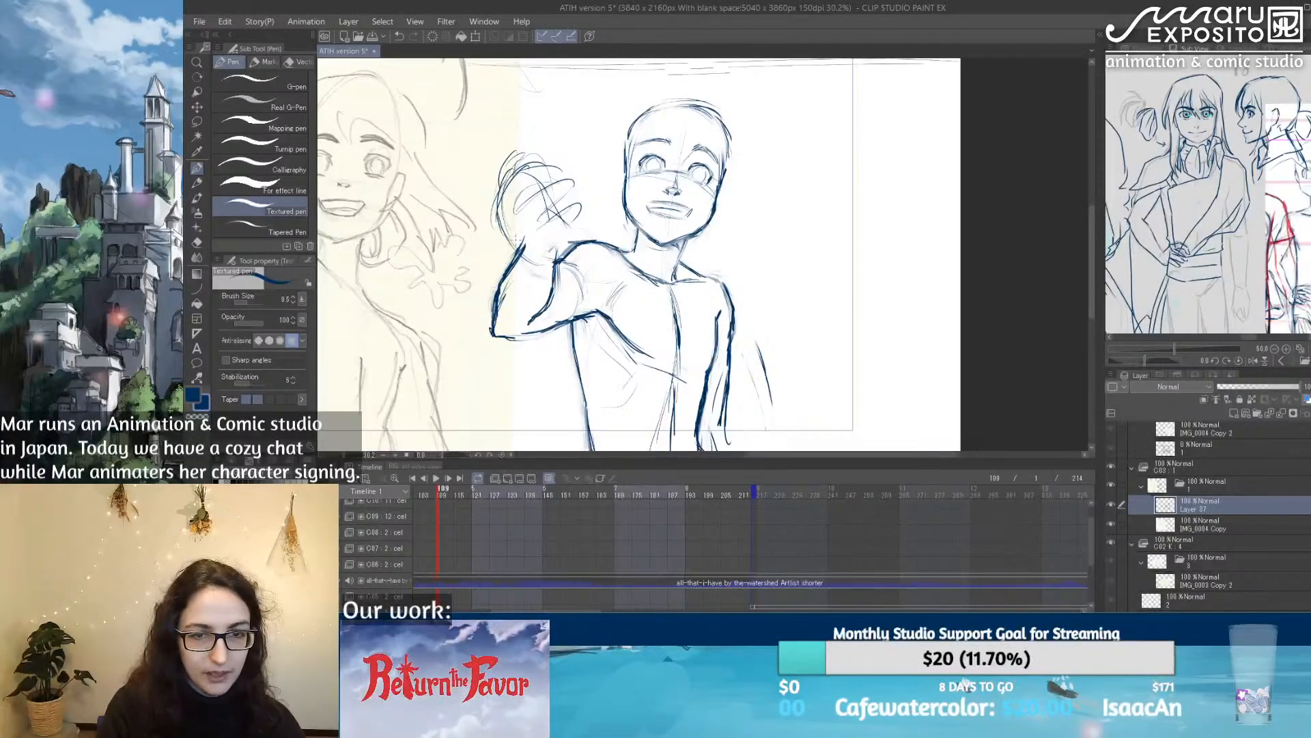
key("ctrl+z")
key("ctrl+z")
key("ctrl+z")
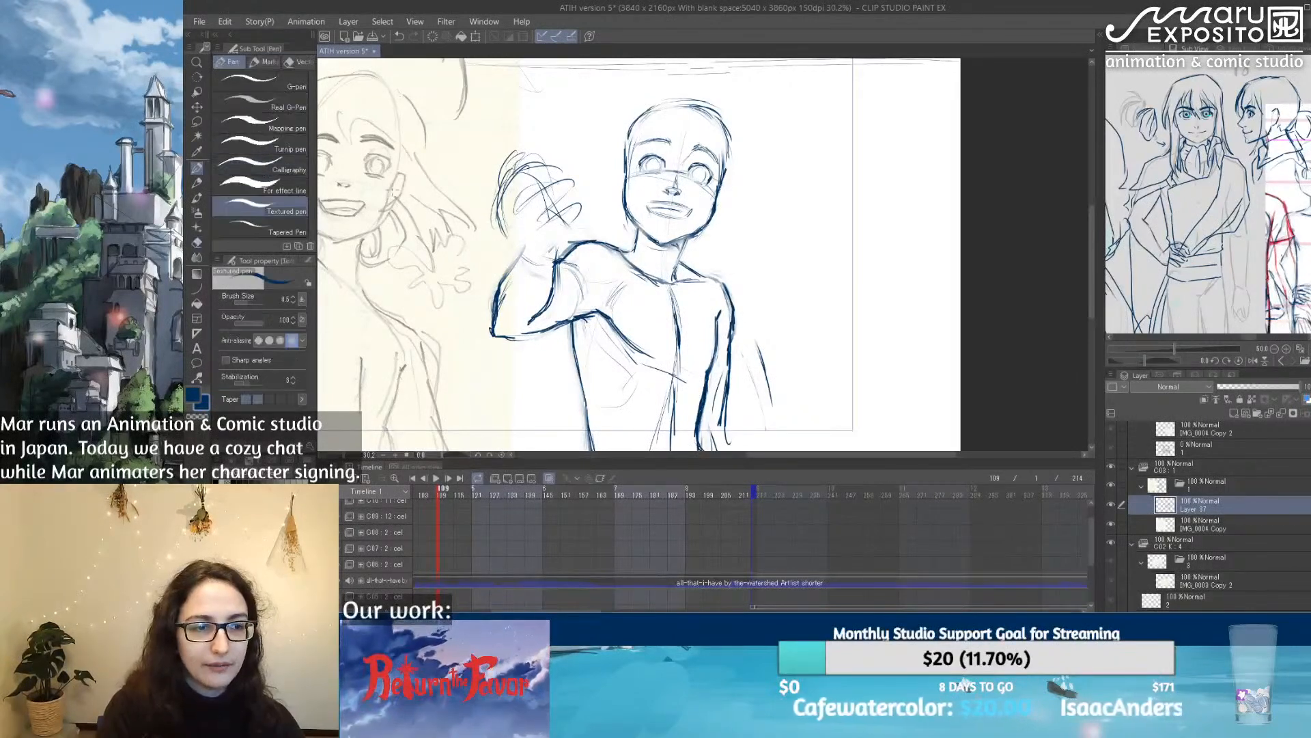
Step: Redraw the raised forearm's outer line, wrist and rounded hand outline with the Textured pen, adding the curled finger lines
left_click_drag(523, 247, 490, 293)
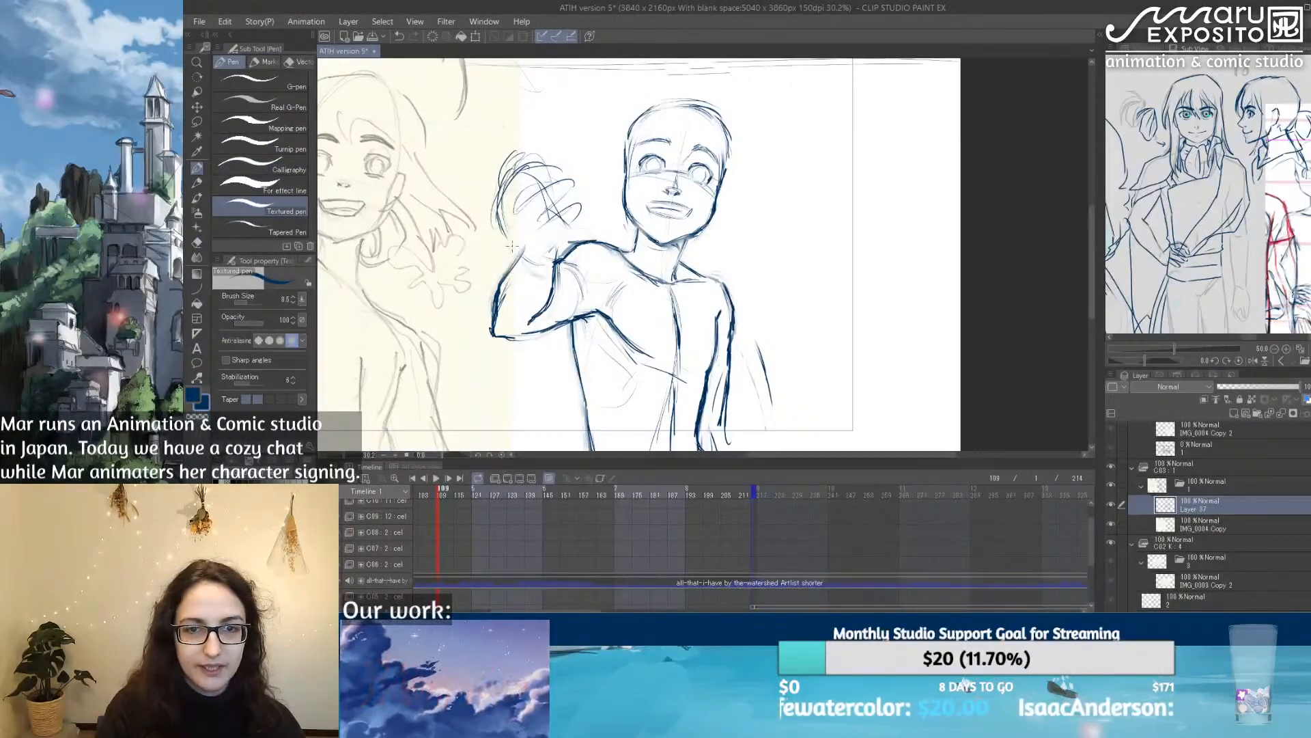
mouse_move(525, 213)
left_mouse_down()
mouse_move(503, 245)
mouse_move(516, 267)
left_mouse_up()
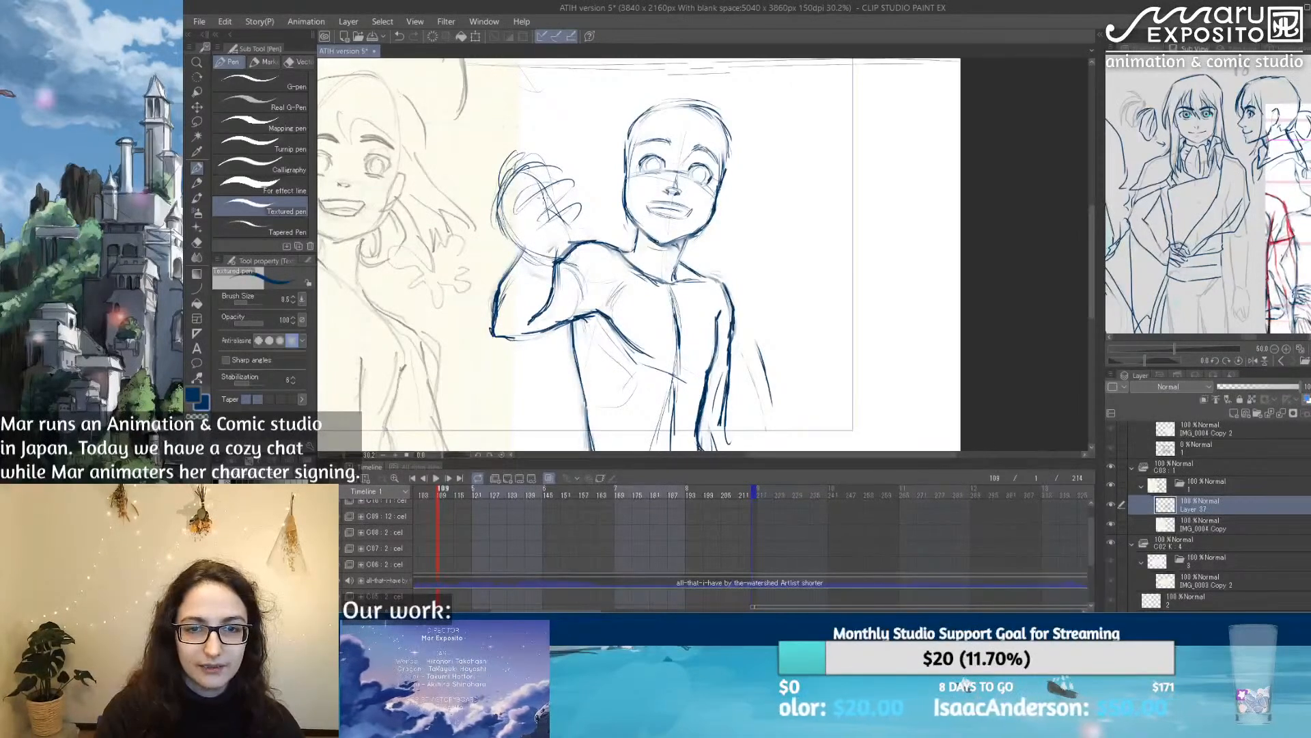
left_click_drag(566, 226, 573, 244)
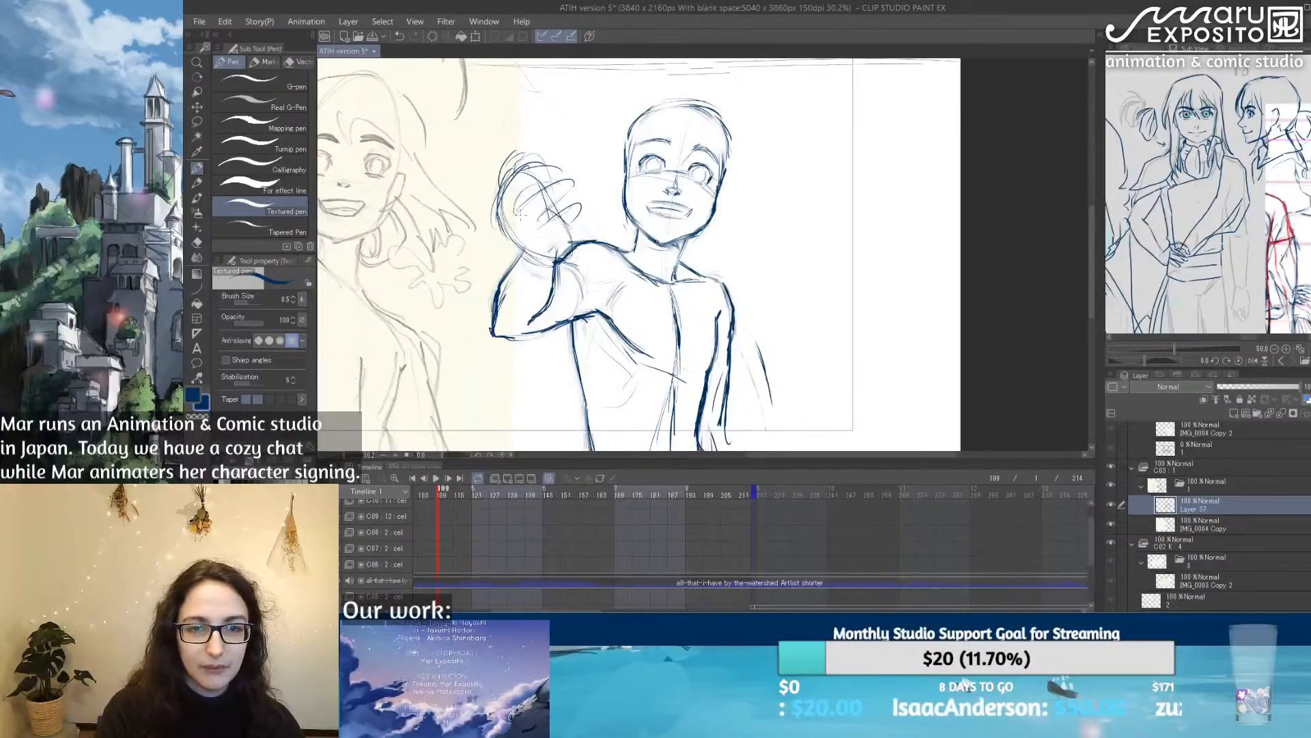
mouse_move(510, 216)
left_mouse_down()
mouse_move(499, 239)
mouse_move(558, 262)
left_mouse_up()
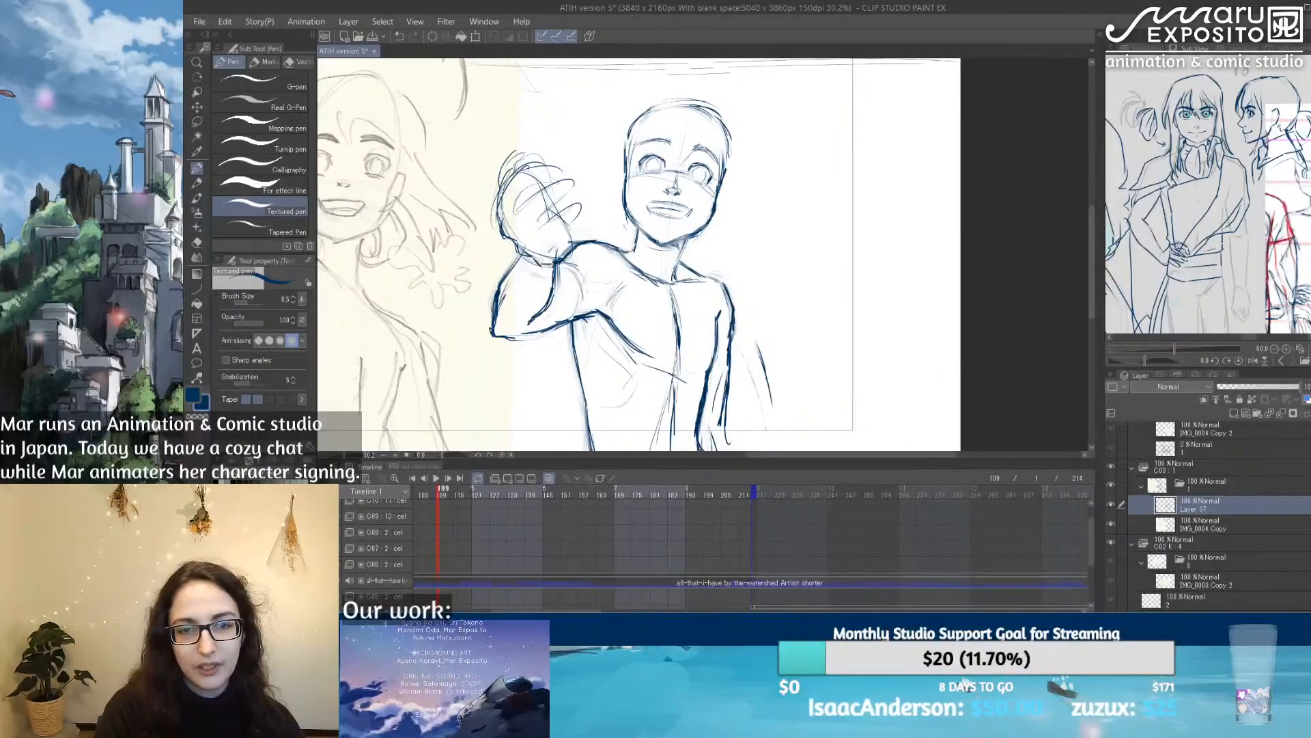
mouse_move(533, 185)
left_mouse_down()
mouse_move(513, 209)
mouse_move(559, 180)
left_mouse_up()
mouse_move(539, 200)
left_mouse_down()
mouse_move(527, 222)
mouse_move(544, 200)
mouse_move(584, 203)
mouse_move(512, 197)
mouse_move(493, 225)
mouse_move(493, 198)
left_mouse_up()
left_click_drag(516, 147, 498, 171)
Step: Draw a curved guide line down the old sketch's torso, from below the neck to past the waist
mouse_move(787, 369)
left_mouse_down()
mouse_move(728, 154)
mouse_move(659, 263)
mouse_move(654, 345)
mouse_move(908, 287)
mouse_move(782, 345)
mouse_move(744, 329)
left_mouse_up()
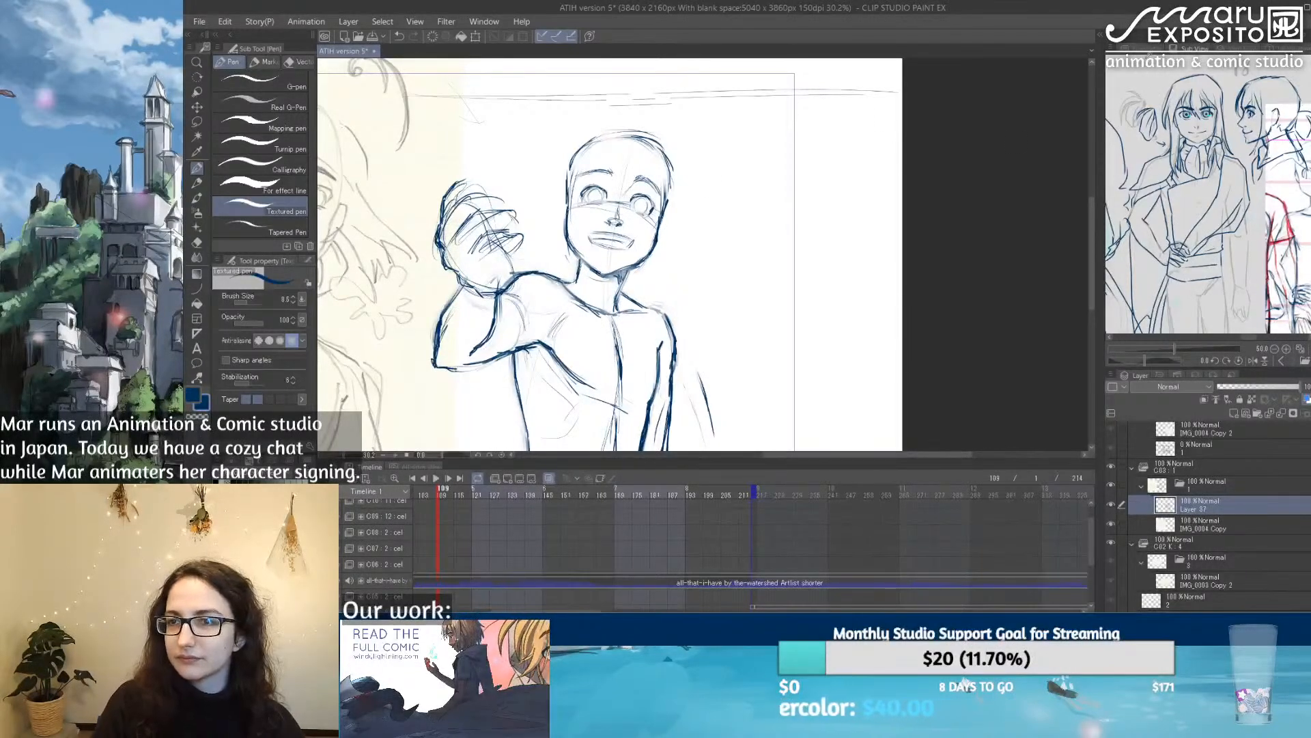
left_click(1144, 50)
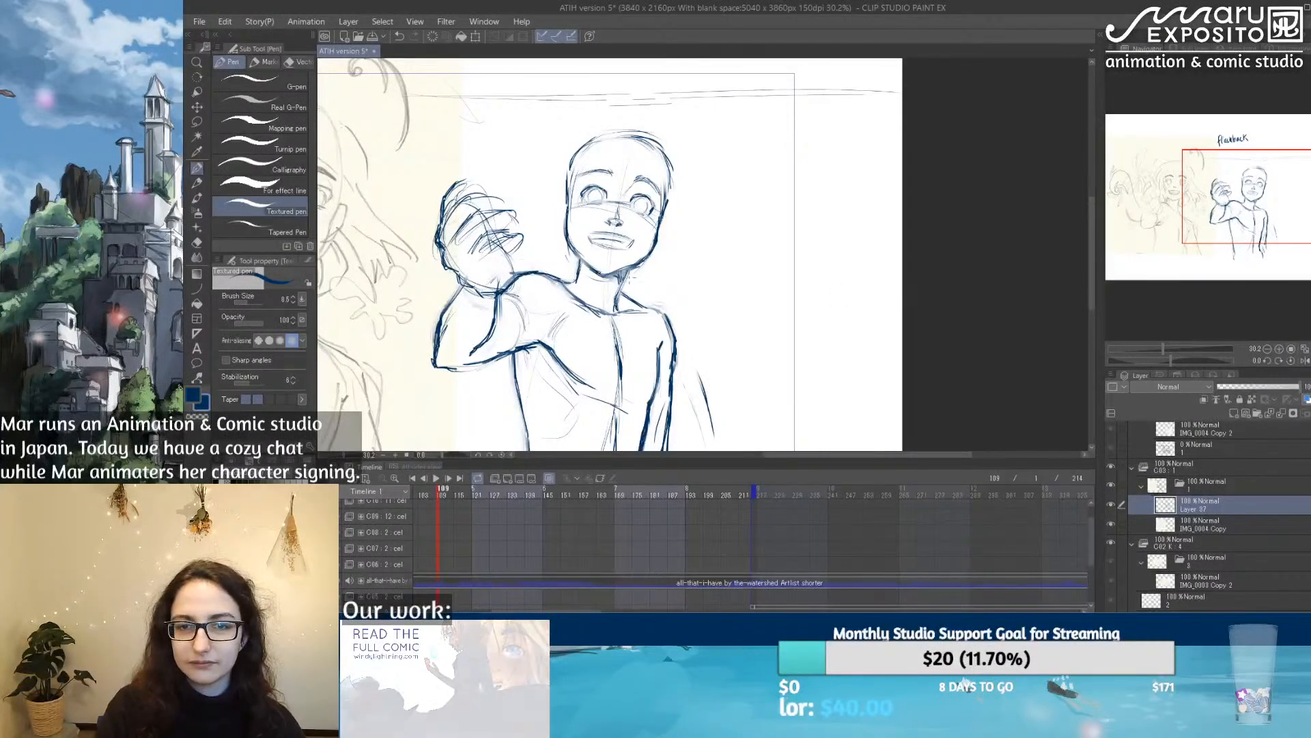
mouse_move(713, 359)
left_mouse_down()
mouse_move(842, 276)
mouse_move(729, 323)
mouse_move(776, 248)
mouse_move(803, 264)
mouse_move(782, 280)
mouse_move(943, 269)
left_mouse_up()
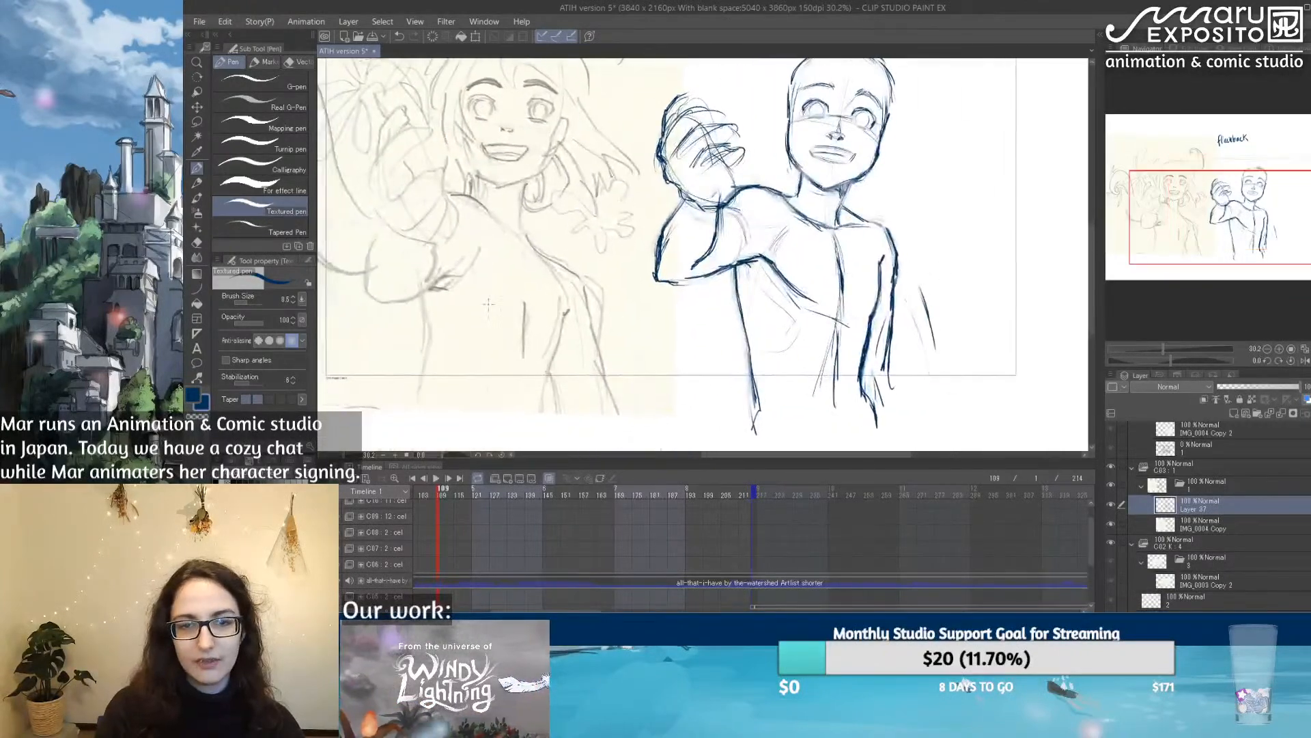
left_click_drag(515, 270, 464, 440)
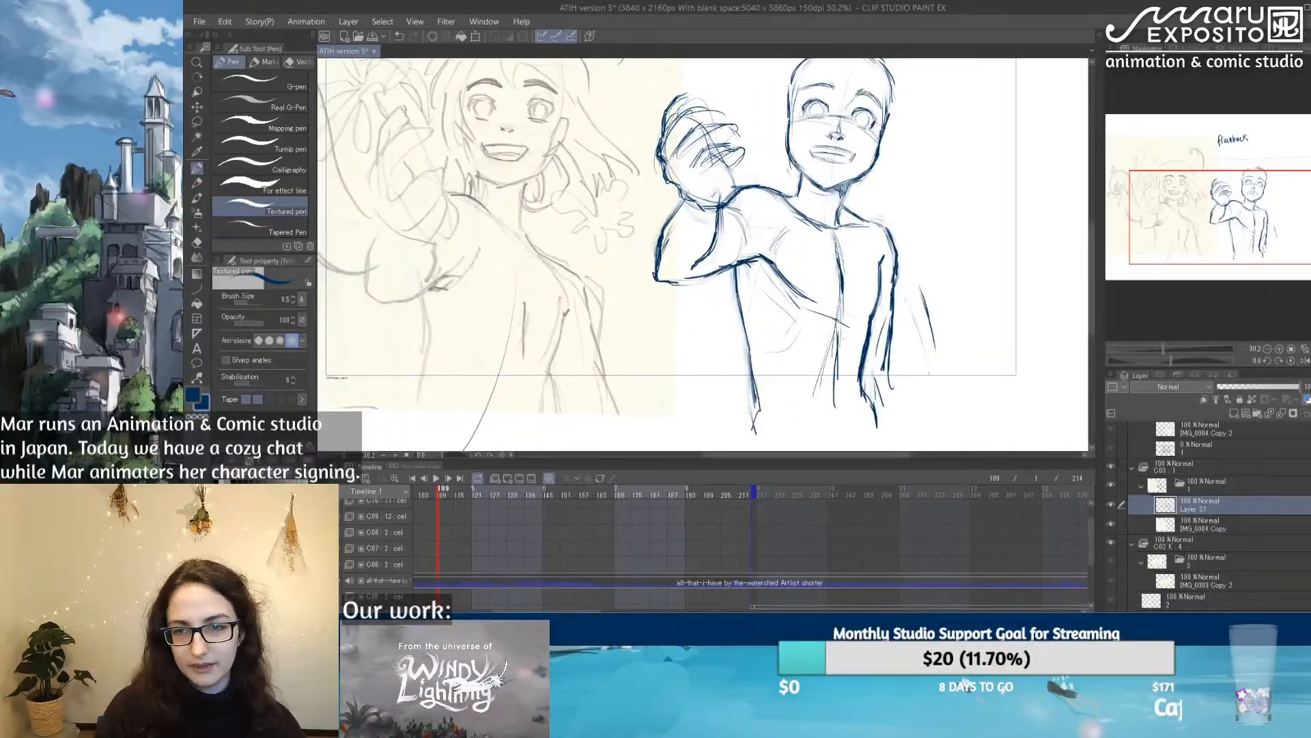
Step: Lower Layer 37's opacity and add a new raster layer above it
scroll(846, 245, "down", 3)
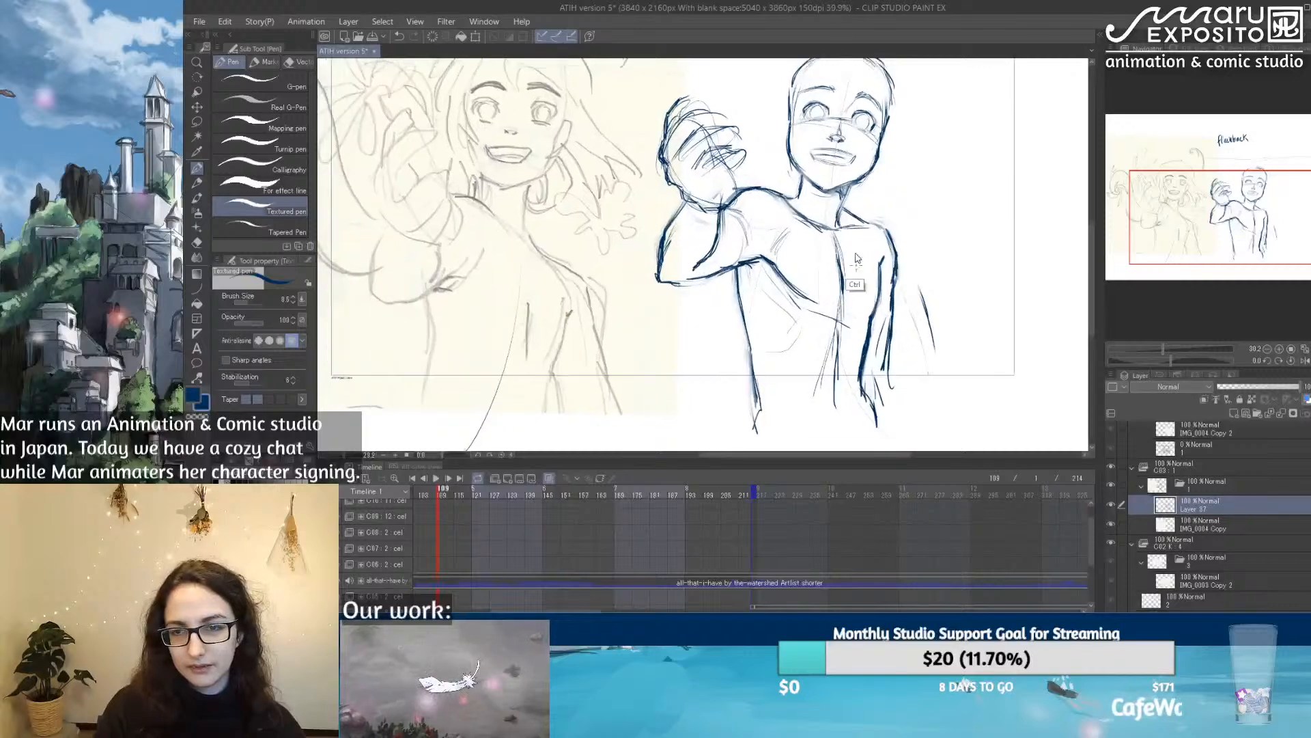
left_click_drag(945, 243, 814, 291)
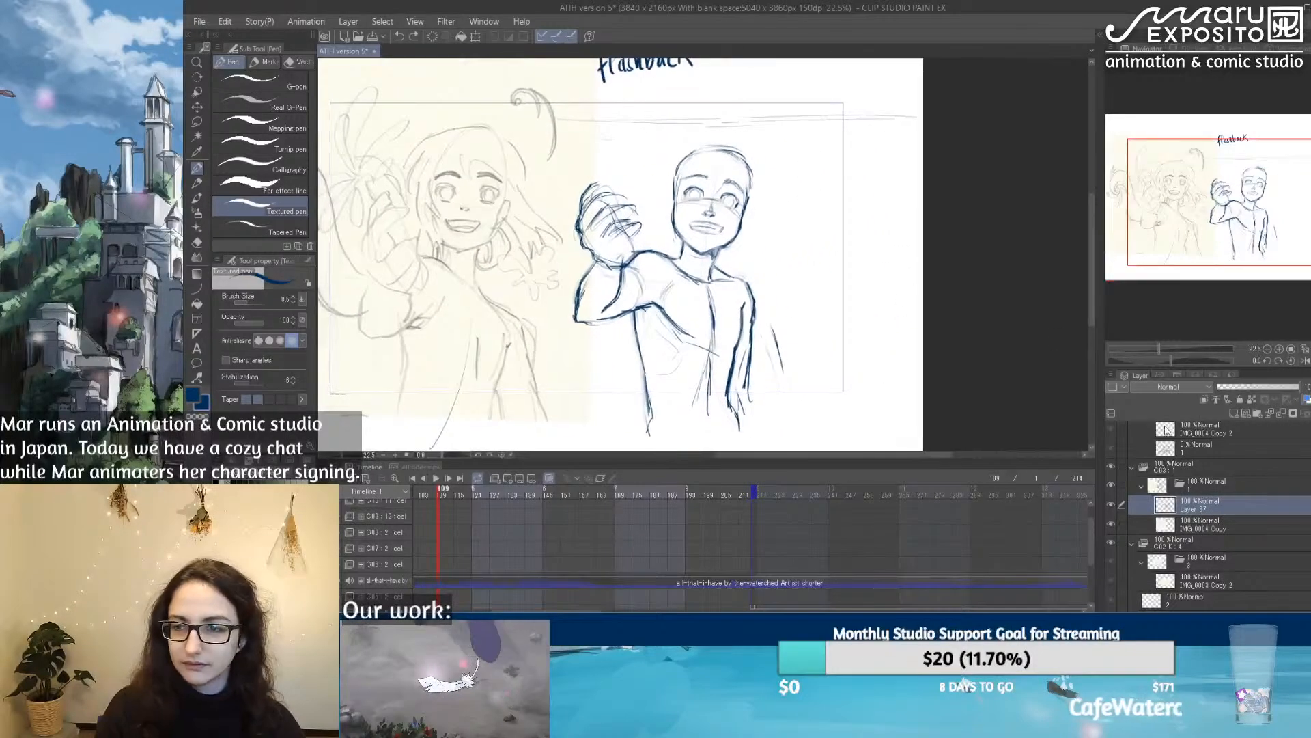
scroll(689, 384, "up", 1)
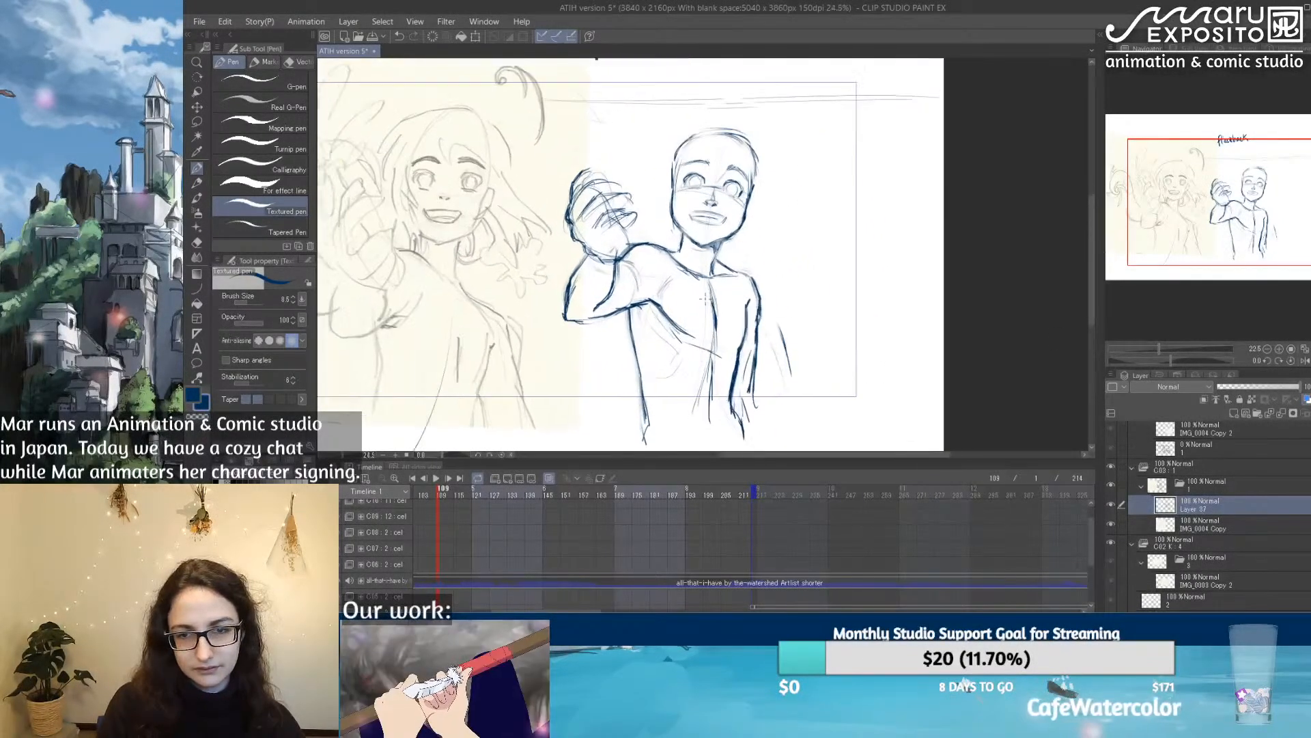
left_click_drag(1254, 386, 1248, 387)
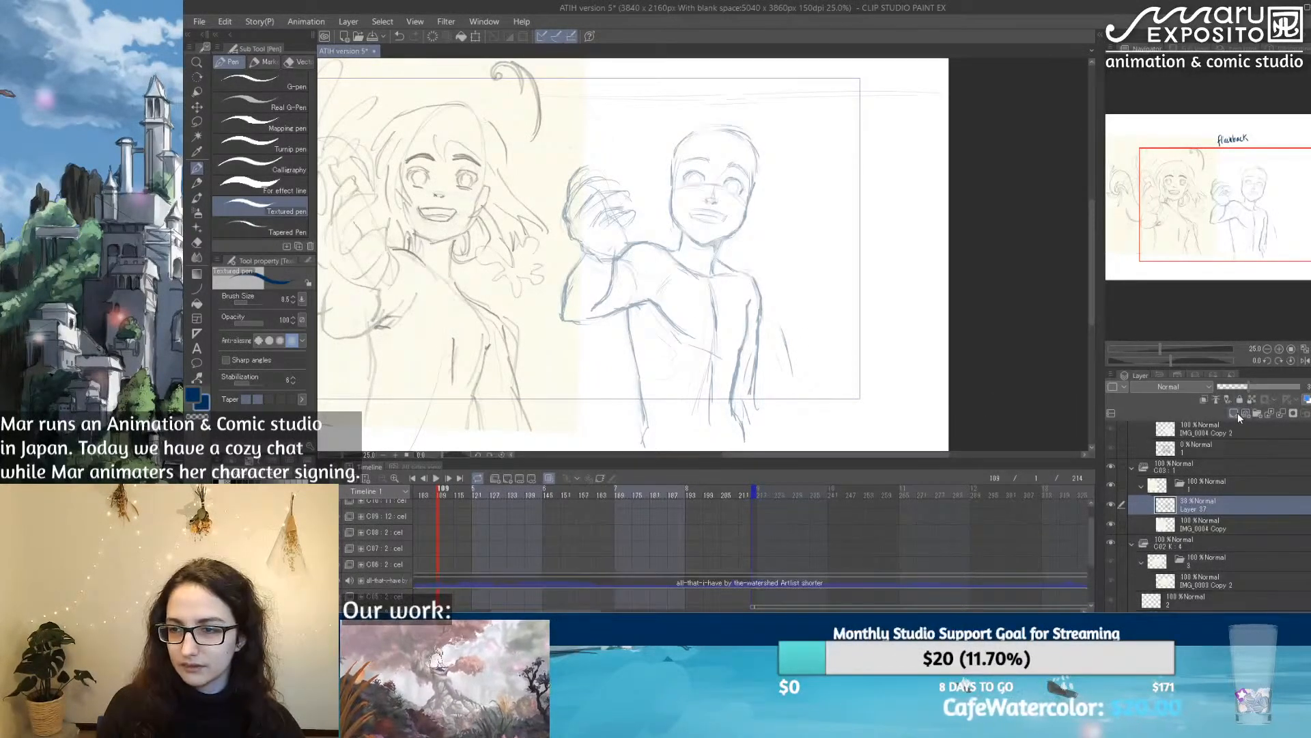
left_click(1233, 412)
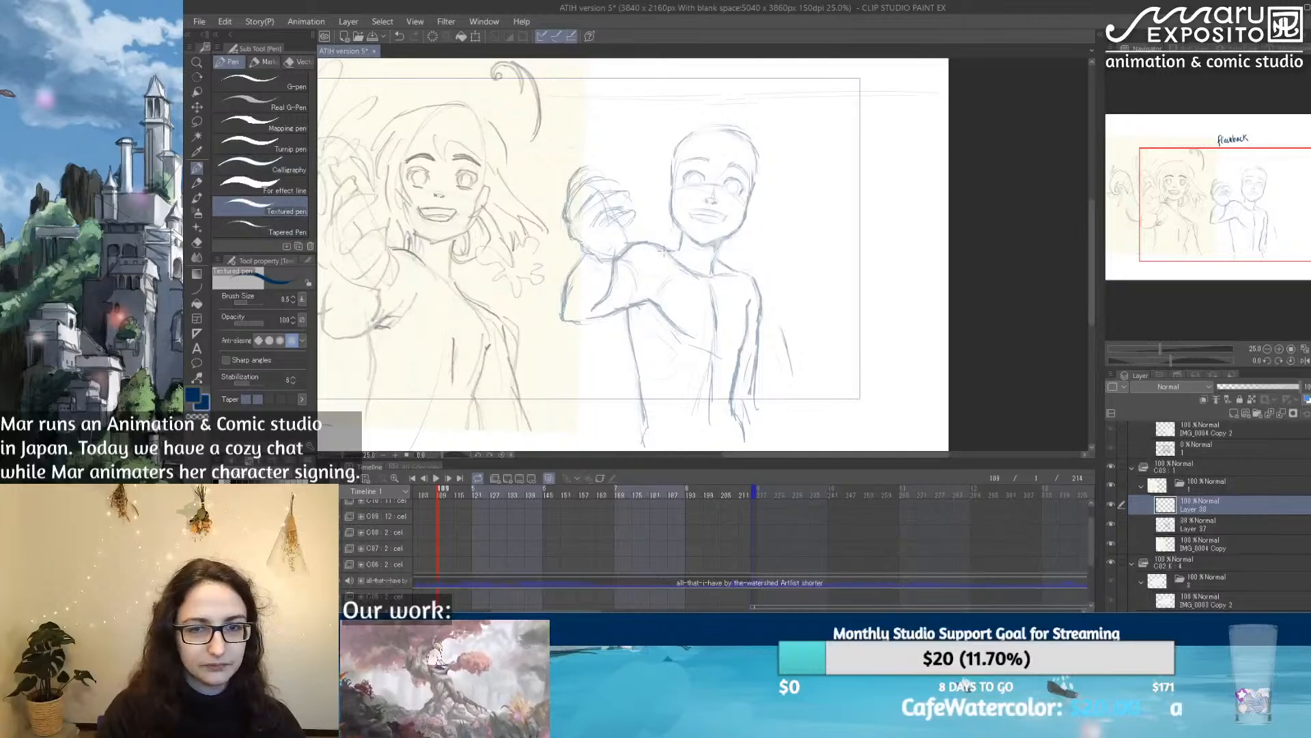
Step: Mirror the view horizontally and trace the torso sides and the lowered arm's inner line on the new layer with the Textured pen
left_click(1305, 360)
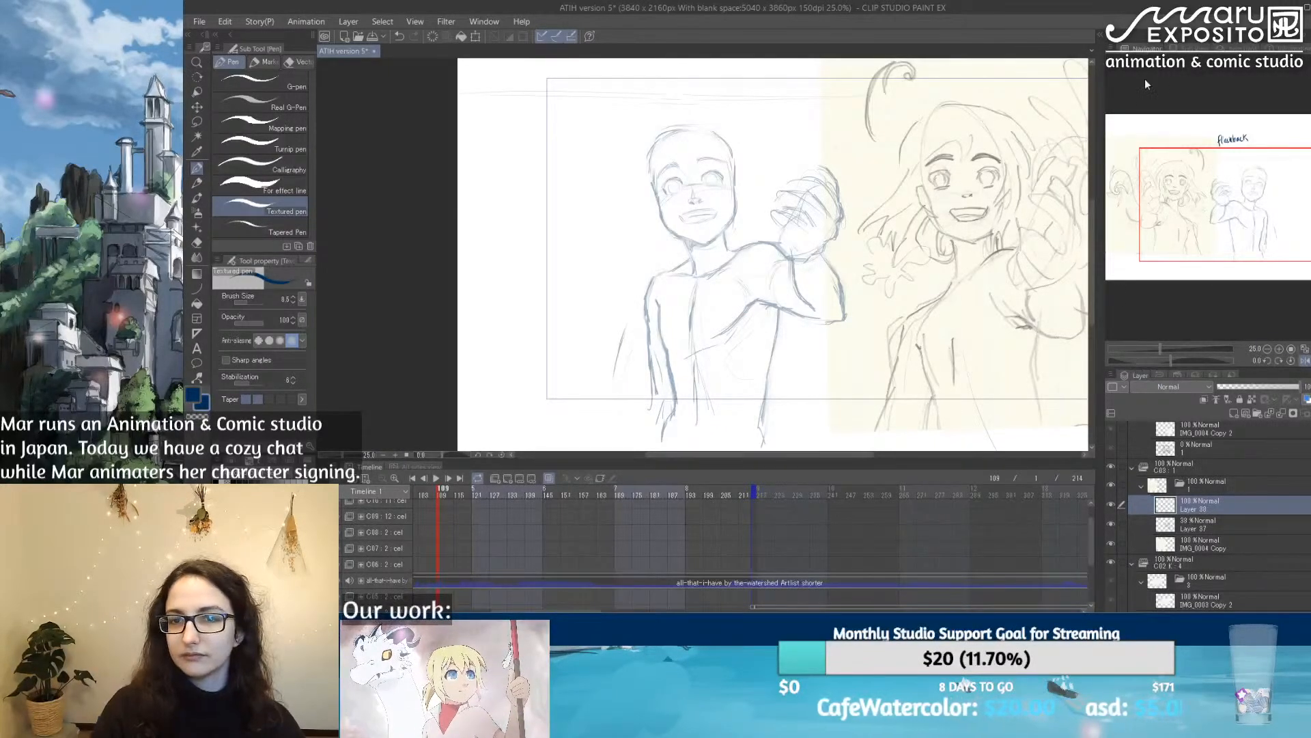
left_click_drag(712, 332, 638, 327)
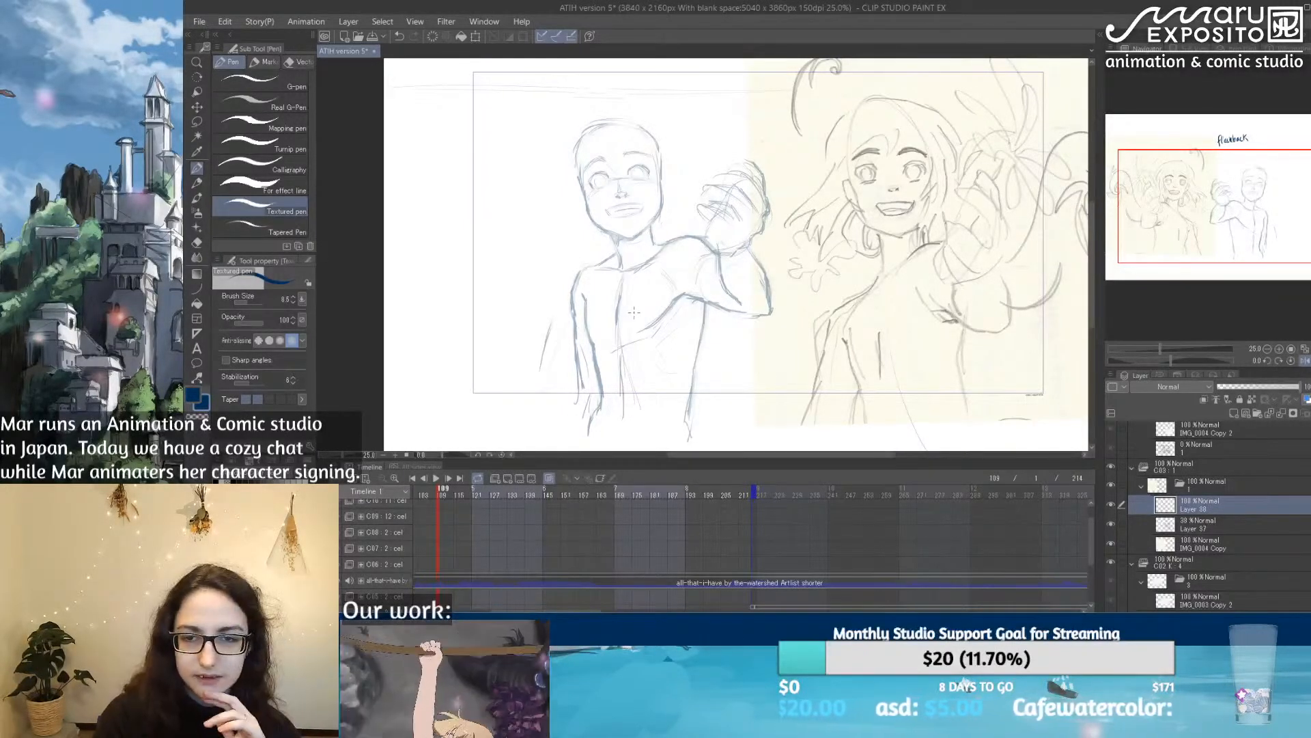
scroll(635, 239, "up", 1)
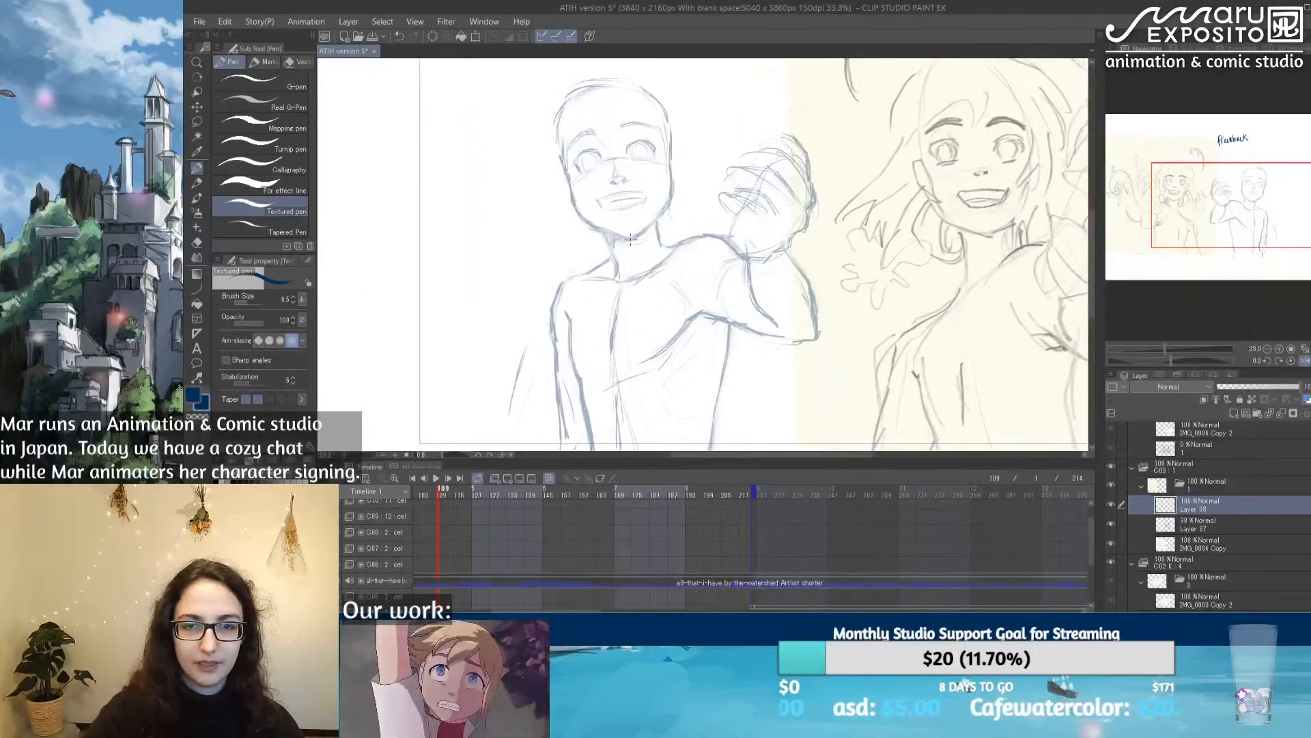
left_click_drag(707, 333, 670, 272)
left_click_drag(531, 254, 564, 397)
mouse_move(687, 260)
left_mouse_down()
mouse_move(674, 331)
mouse_move(691, 422)
left_mouse_up()
left_click_drag(561, 331, 566, 352)
mouse_move(570, 333)
left_mouse_down()
mouse_move(591, 419)
mouse_move(568, 416)
mouse_move(565, 396)
mouse_move(567, 430)
left_mouse_up()
mouse_move(595, 275)
left_mouse_down()
mouse_move(566, 325)
mouse_move(628, 307)
mouse_move(551, 305)
mouse_move(548, 347)
left_mouse_up()
left_click_drag(554, 302, 548, 351)
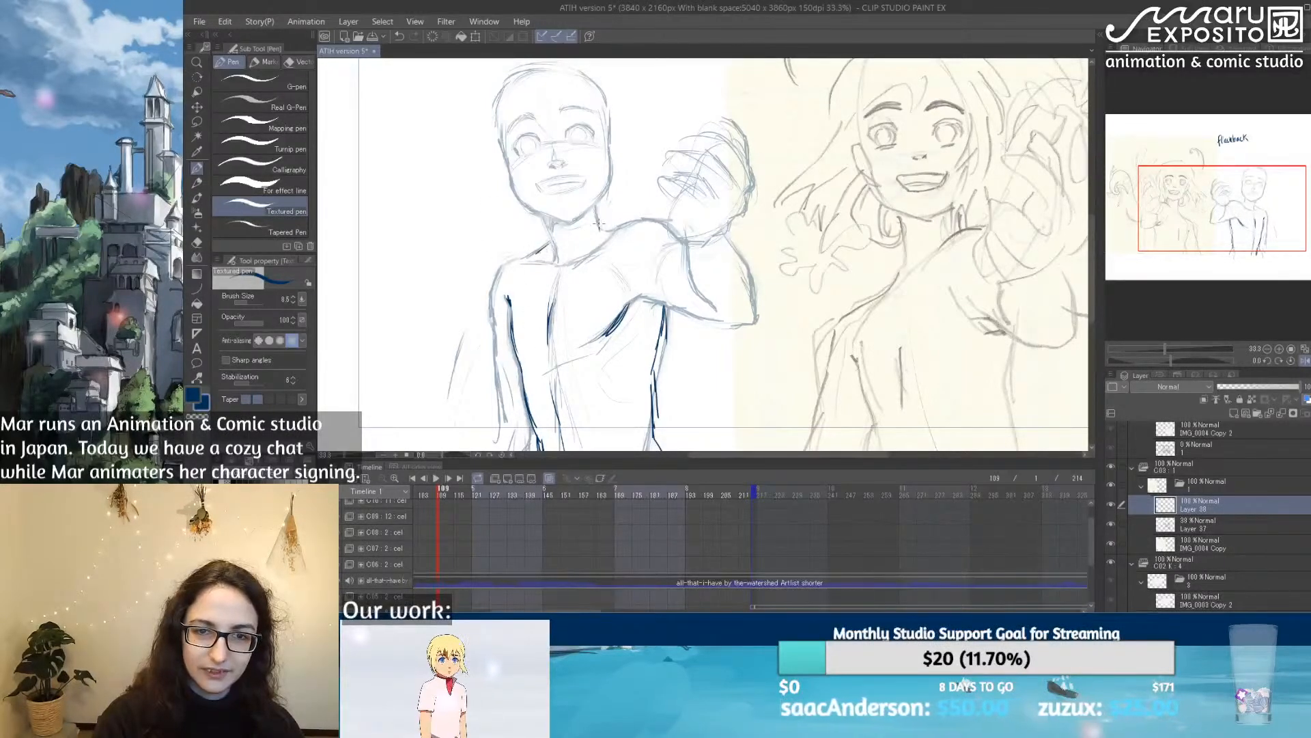
Step: Trace the neck's base, the lowered arm's shoulder and outer contour, and the line at the hip
mouse_move(594, 198)
left_mouse_down()
mouse_move(598, 229)
mouse_move(551, 233)
mouse_move(557, 255)
mouse_move(625, 224)
left_mouse_up()
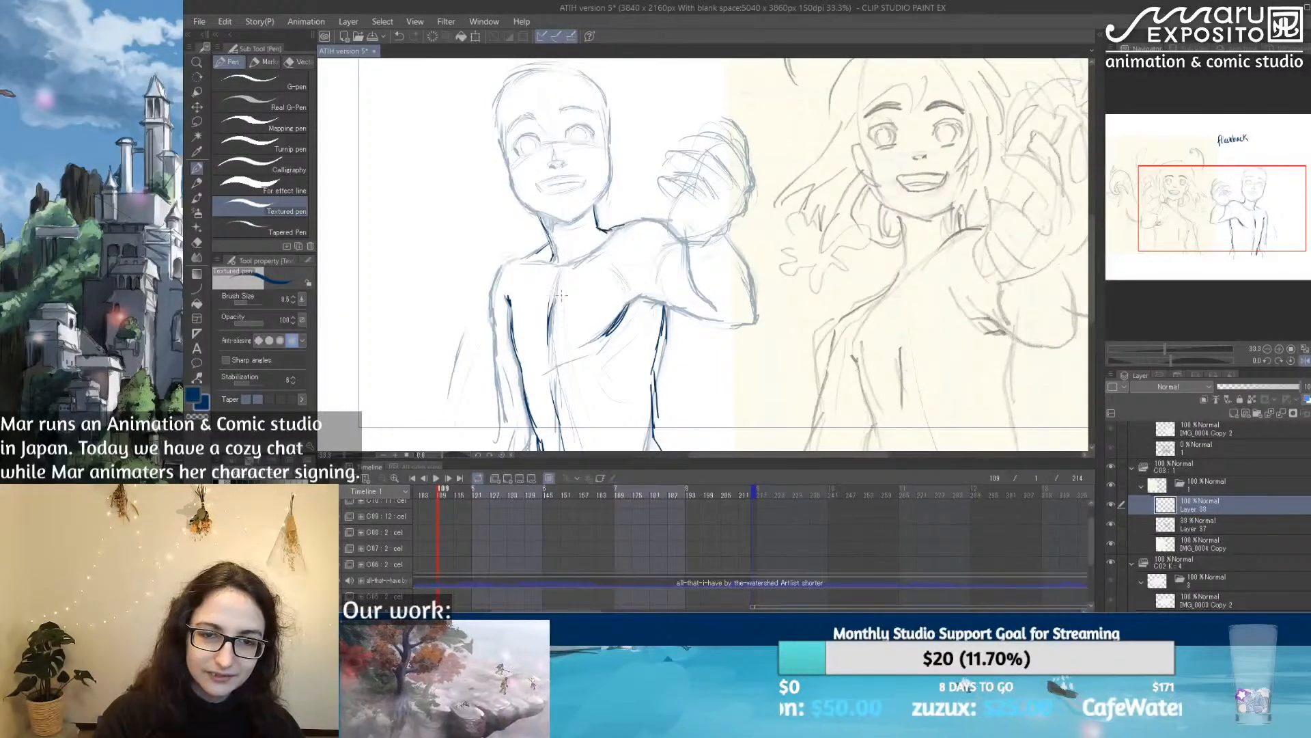
mouse_move(526, 261)
left_mouse_down()
mouse_move(500, 267)
mouse_move(495, 341)
mouse_move(515, 260)
mouse_move(486, 358)
left_mouse_up()
left_click_drag(504, 307, 471, 370)
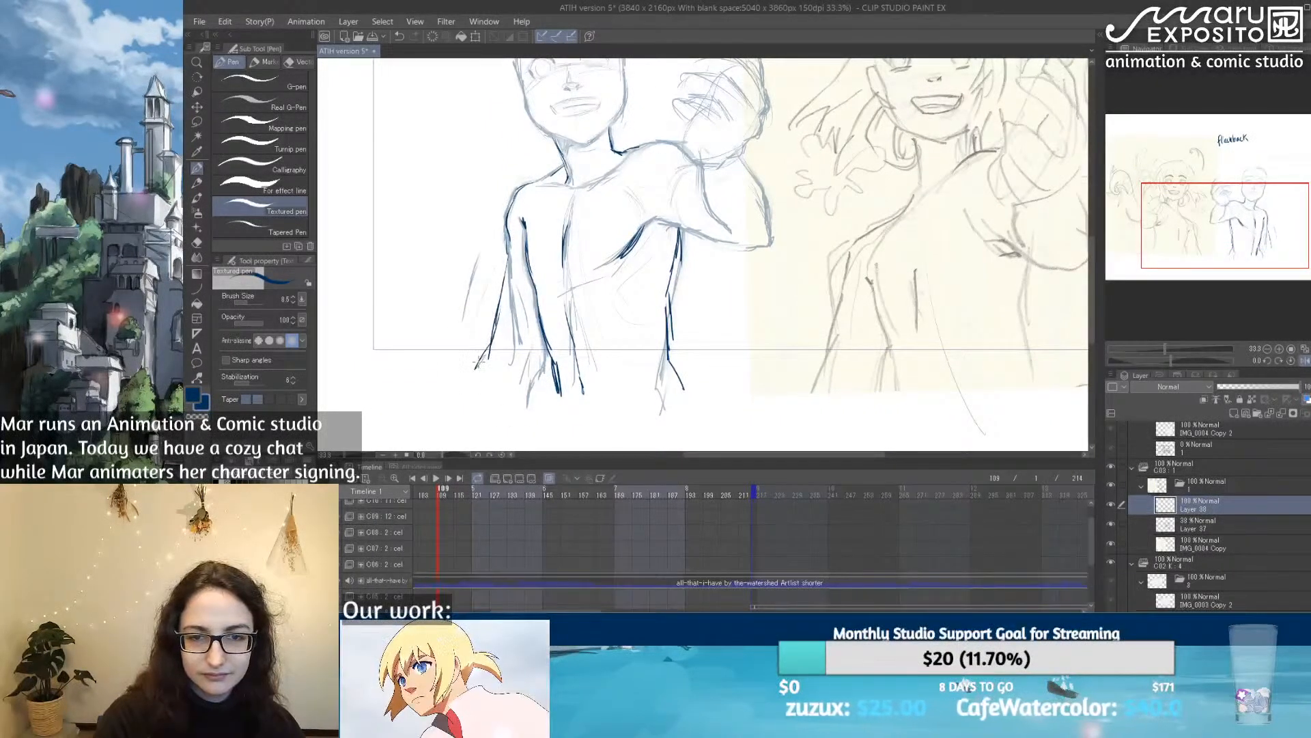
mouse_move(542, 328)
left_mouse_down()
mouse_move(516, 377)
mouse_move(539, 352)
mouse_move(511, 371)
mouse_move(500, 337)
mouse_move(497, 355)
mouse_move(501, 329)
mouse_move(528, 362)
mouse_move(514, 396)
left_mouse_up()
Step: Trace the raised arm's shoulder line, elbow contour and wrist over the faded rough sketch
left_click_drag(703, 269, 609, 373)
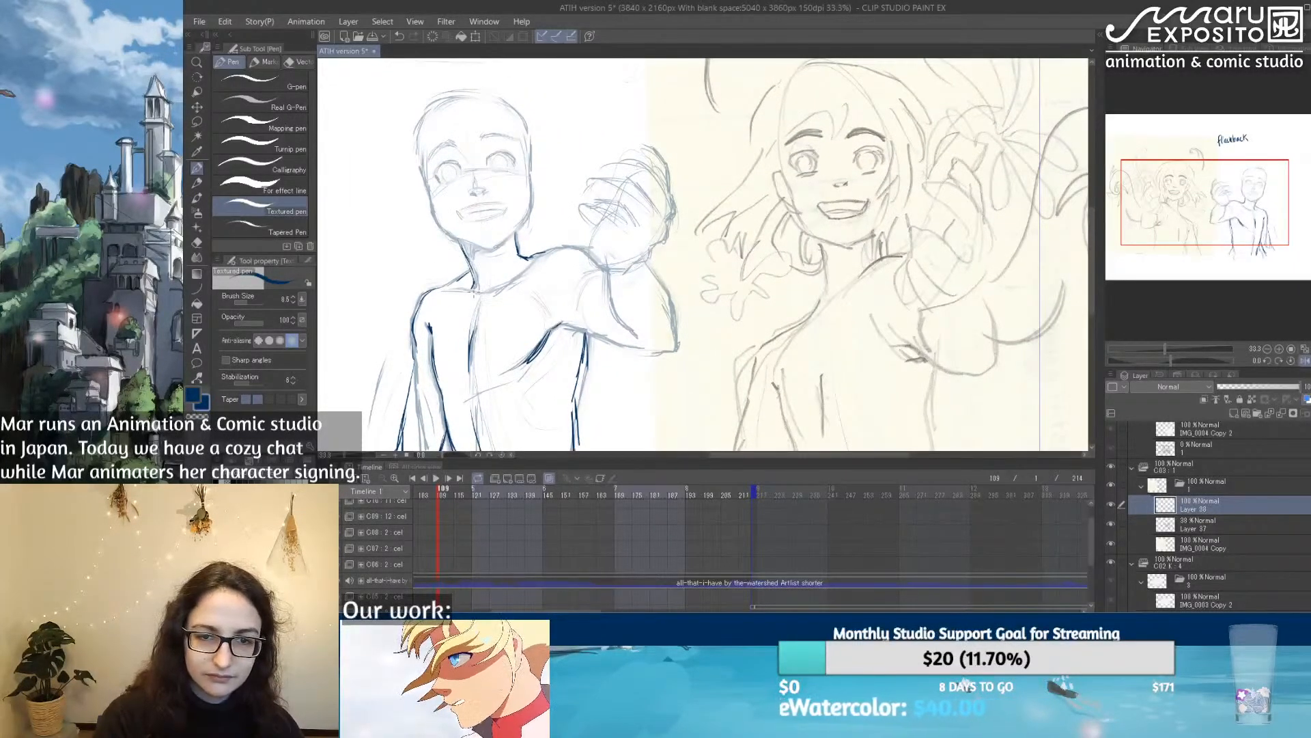
mouse_move(478, 292)
left_mouse_down()
mouse_move(551, 245)
mouse_move(599, 264)
left_mouse_up()
mouse_move(565, 324)
left_mouse_down()
mouse_move(606, 353)
mouse_move(578, 336)
mouse_move(644, 351)
mouse_move(663, 335)
mouse_move(681, 349)
mouse_move(649, 264)
mouse_move(672, 298)
left_mouse_up()
mouse_move(606, 271)
left_mouse_down()
mouse_move(609, 305)
mouse_move(640, 327)
mouse_move(601, 221)
mouse_move(622, 183)
mouse_move(653, 168)
mouse_move(668, 223)
left_mouse_up()
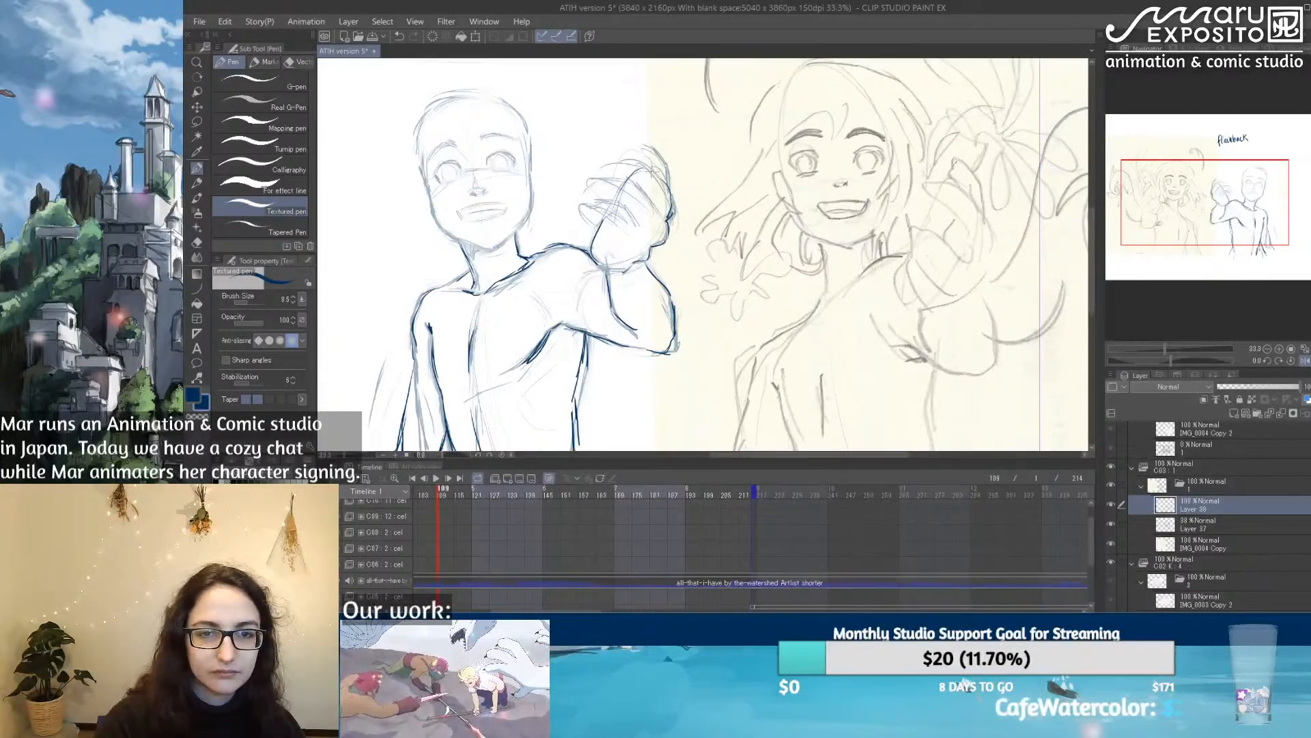
Step: Trace the jaw and chin and draw the ear nearest the raised hand with the Textured pen
scroll(457, 196, "up", 3)
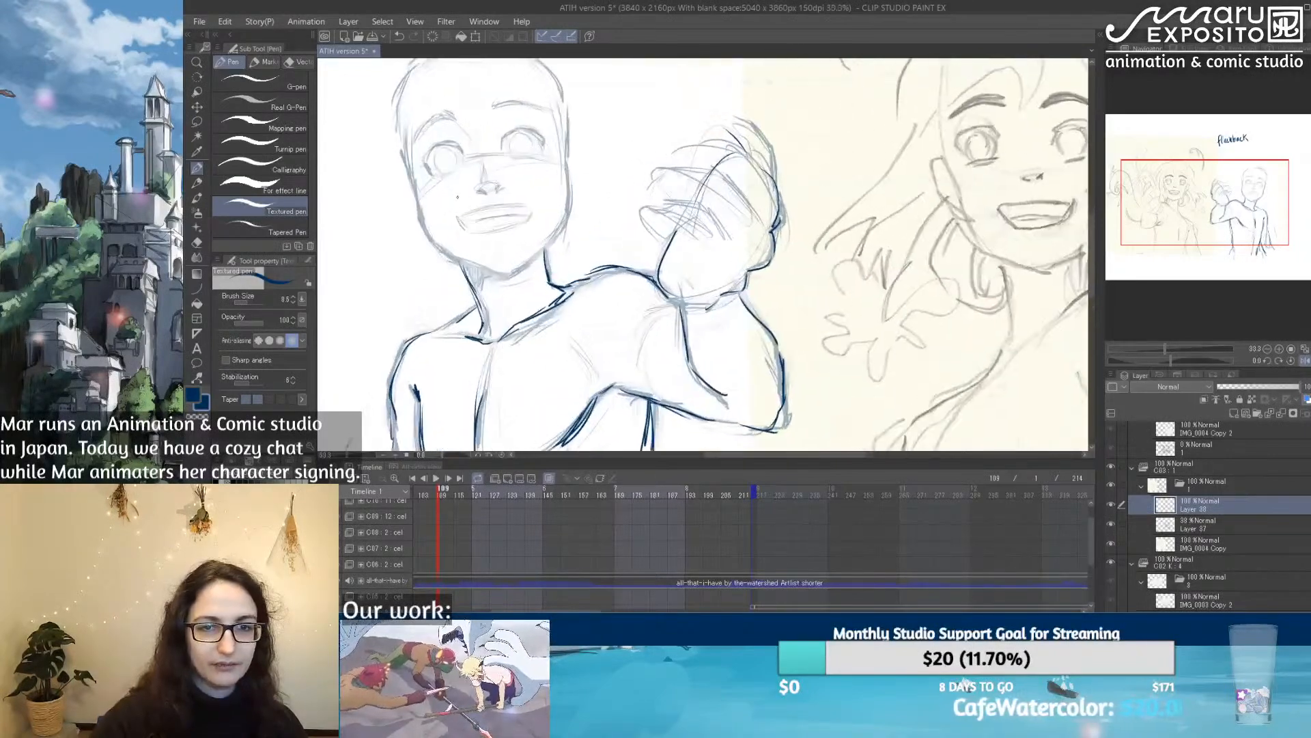
left_click_drag(712, 257, 667, 285)
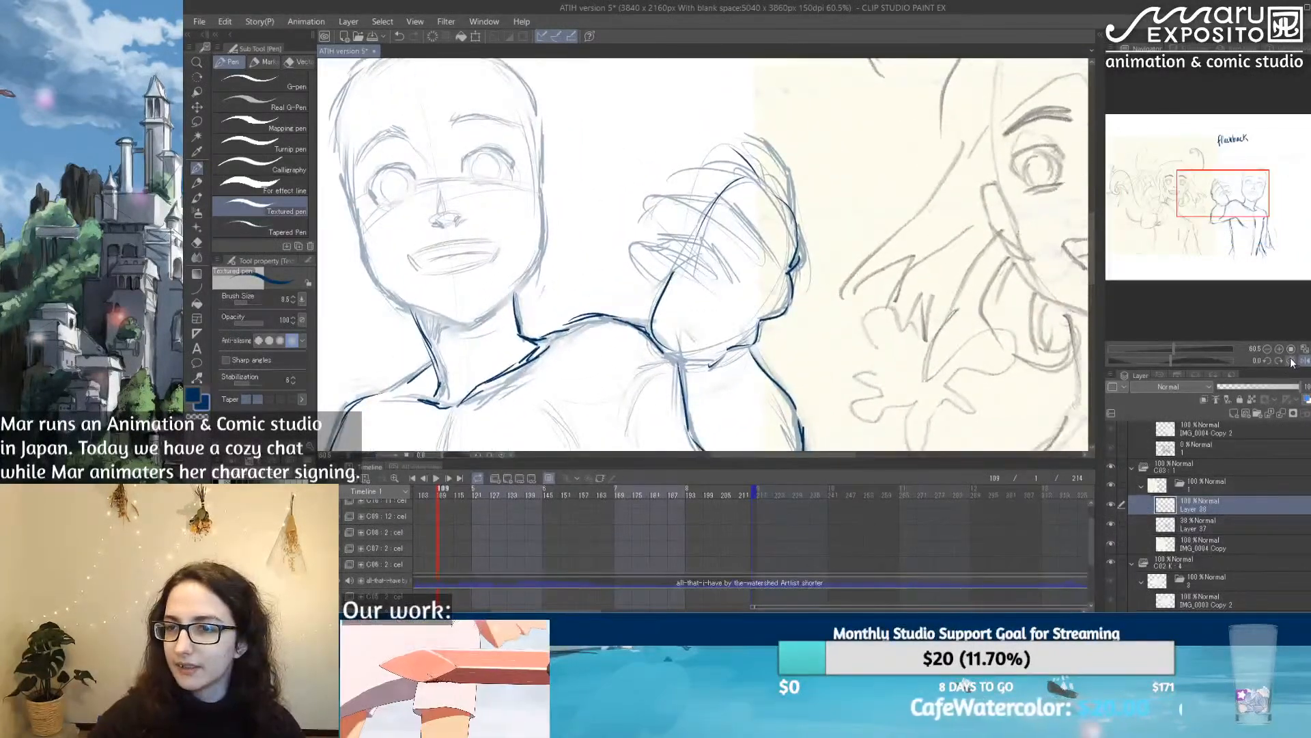
left_click(1199, 50)
left_click_drag(596, 253, 708, 275)
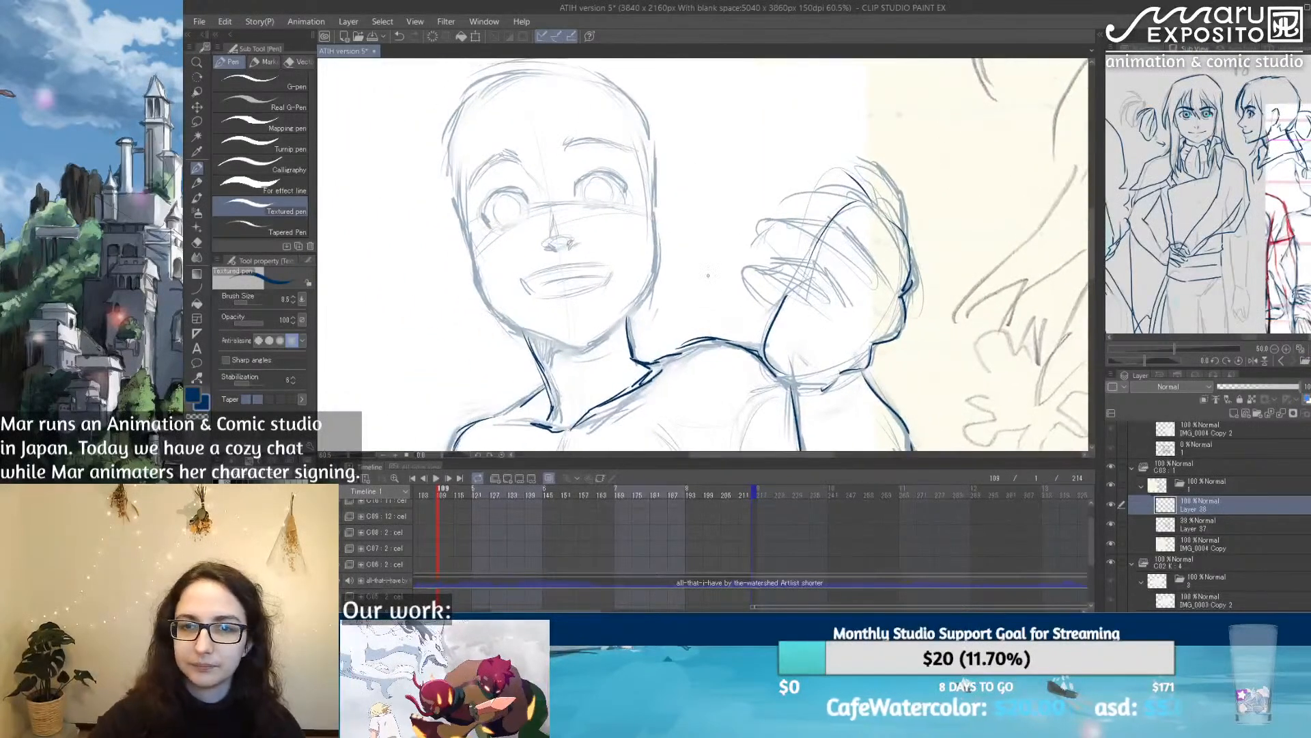
scroll(708, 275, "up", 1)
mouse_move(476, 322)
left_mouse_down()
mouse_move(557, 357)
mouse_move(651, 277)
left_mouse_up()
left_click_drag(649, 210, 644, 284)
left_click_drag(650, 168, 647, 213)
mouse_move(647, 168)
left_mouse_down()
mouse_move(646, 210)
mouse_move(658, 190)
mouse_move(662, 224)
mouse_move(653, 247)
left_mouse_up()
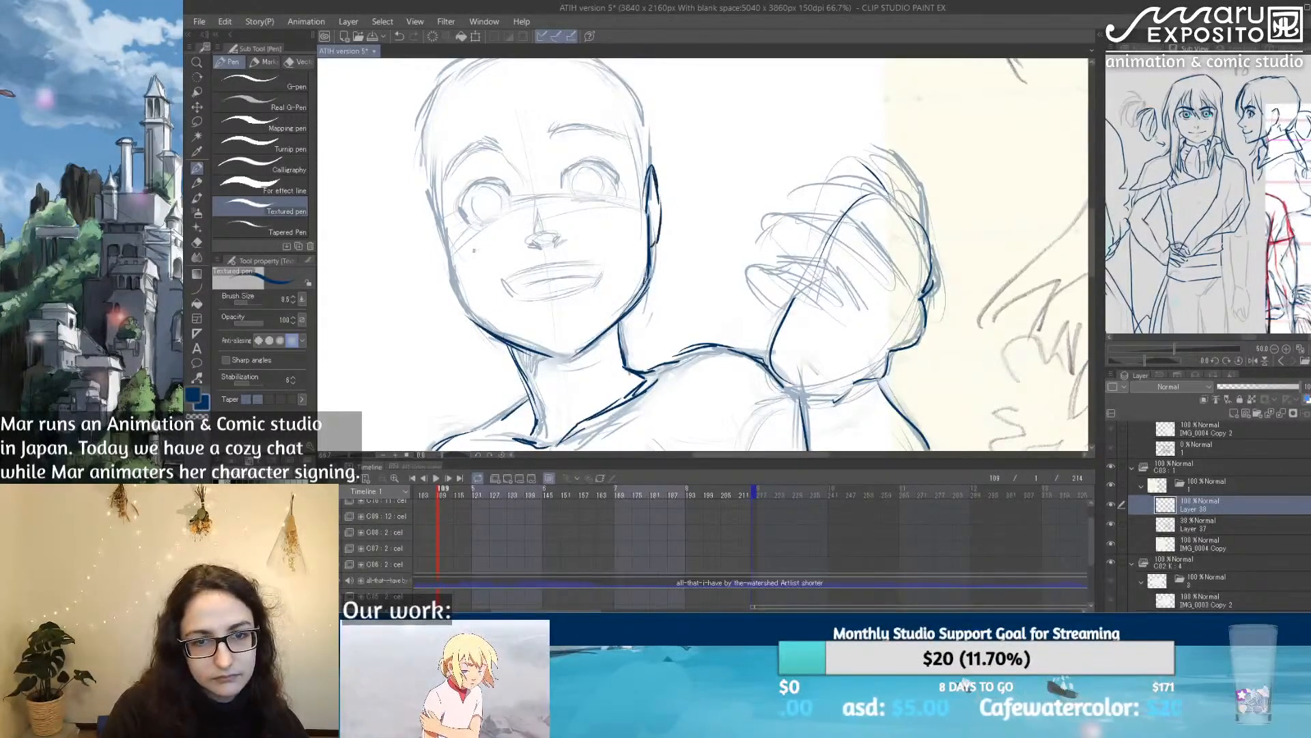
Step: Draw the ear on the far side from the raised hand and darken the cheek line below it
left_click_drag(434, 220, 445, 253)
left_click_drag(429, 191, 446, 238)
left_click_drag(428, 190, 461, 301)
mouse_move(448, 244)
left_mouse_down()
mouse_move(464, 309)
mouse_move(483, 322)
left_mouse_up()
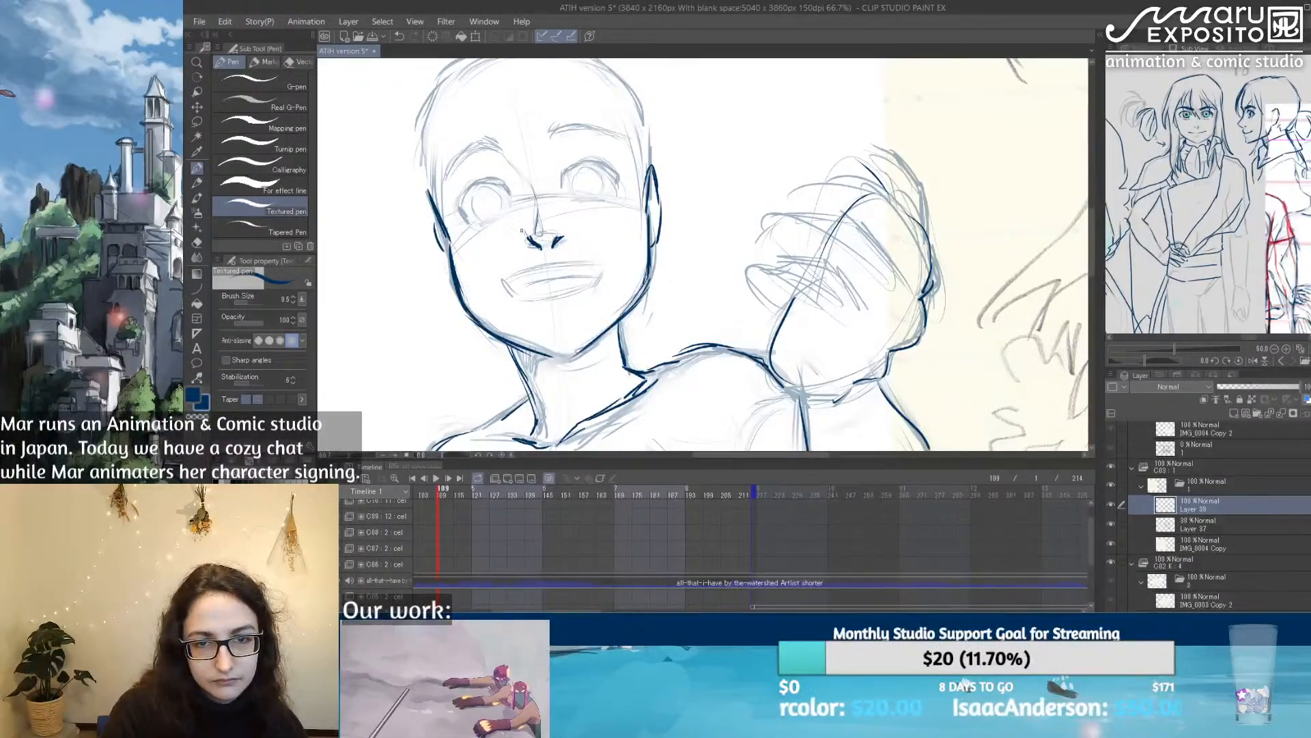
Step: Draw the nose bridge and the open smiling mouth, with its inner line, shading and lower-lip mark
left_click_drag(536, 202, 528, 234)
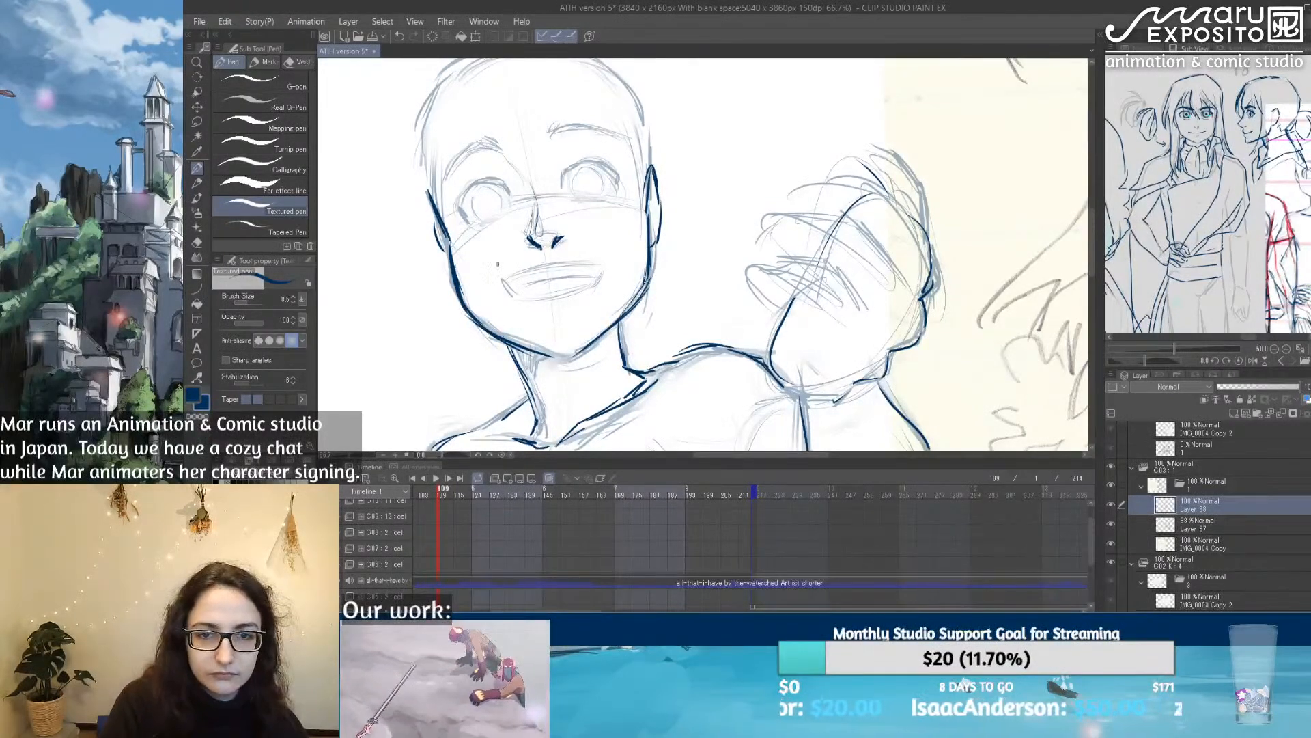
key("ctrl+z")
left_click_drag(506, 280, 598, 262)
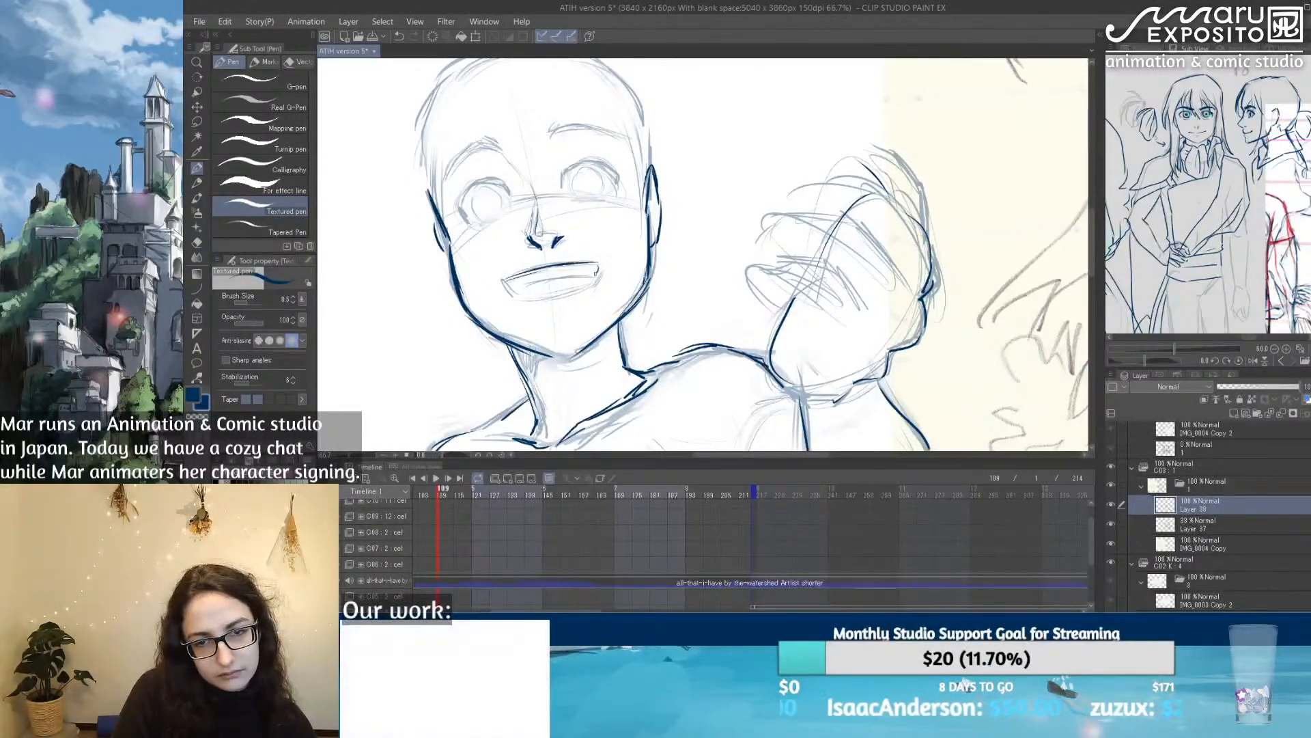
mouse_move(504, 280)
left_mouse_down()
mouse_move(527, 300)
mouse_move(565, 299)
mouse_move(595, 278)
mouse_move(549, 277)
mouse_move(585, 274)
left_mouse_up()
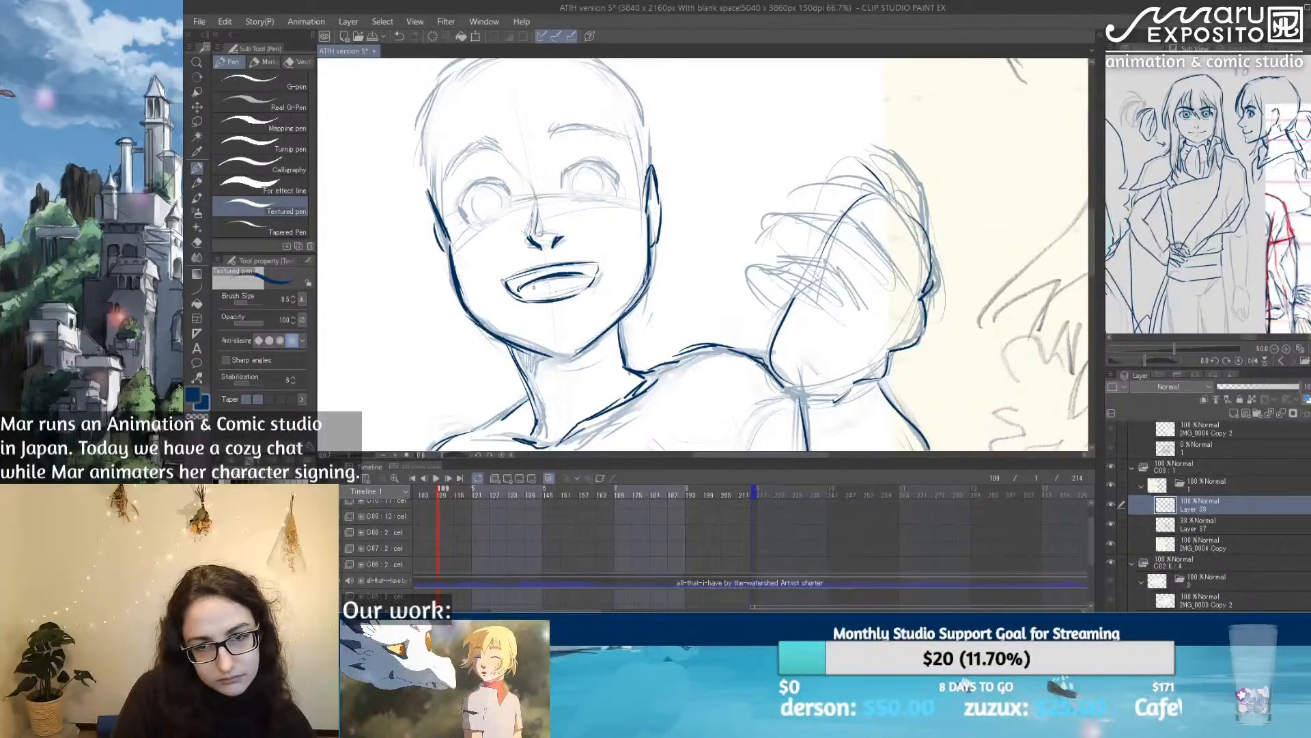
left_click_drag(519, 299, 551, 278)
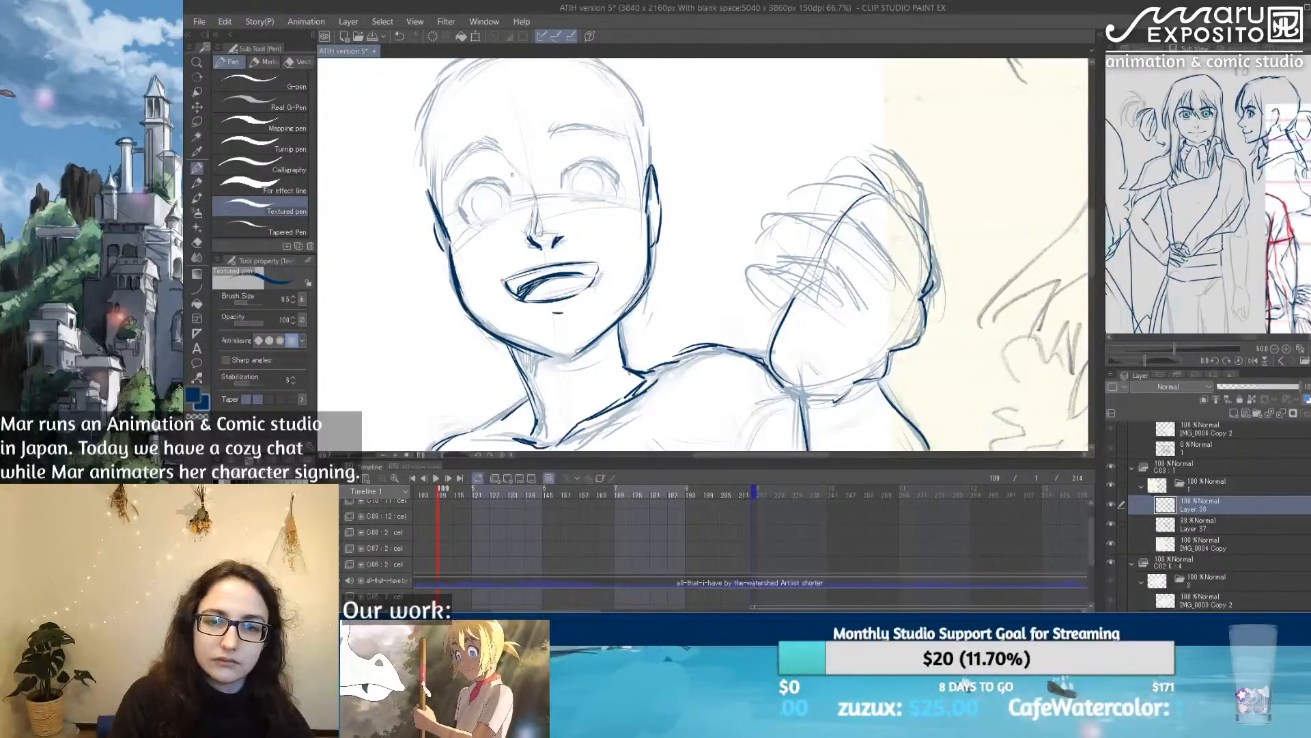
Step: Trace the curved guide line across the face below the eyes, and lower Layer 37's opacity further
mouse_move(562, 173)
left_mouse_down()
mouse_move(561, 188)
mouse_move(579, 162)
left_mouse_up()
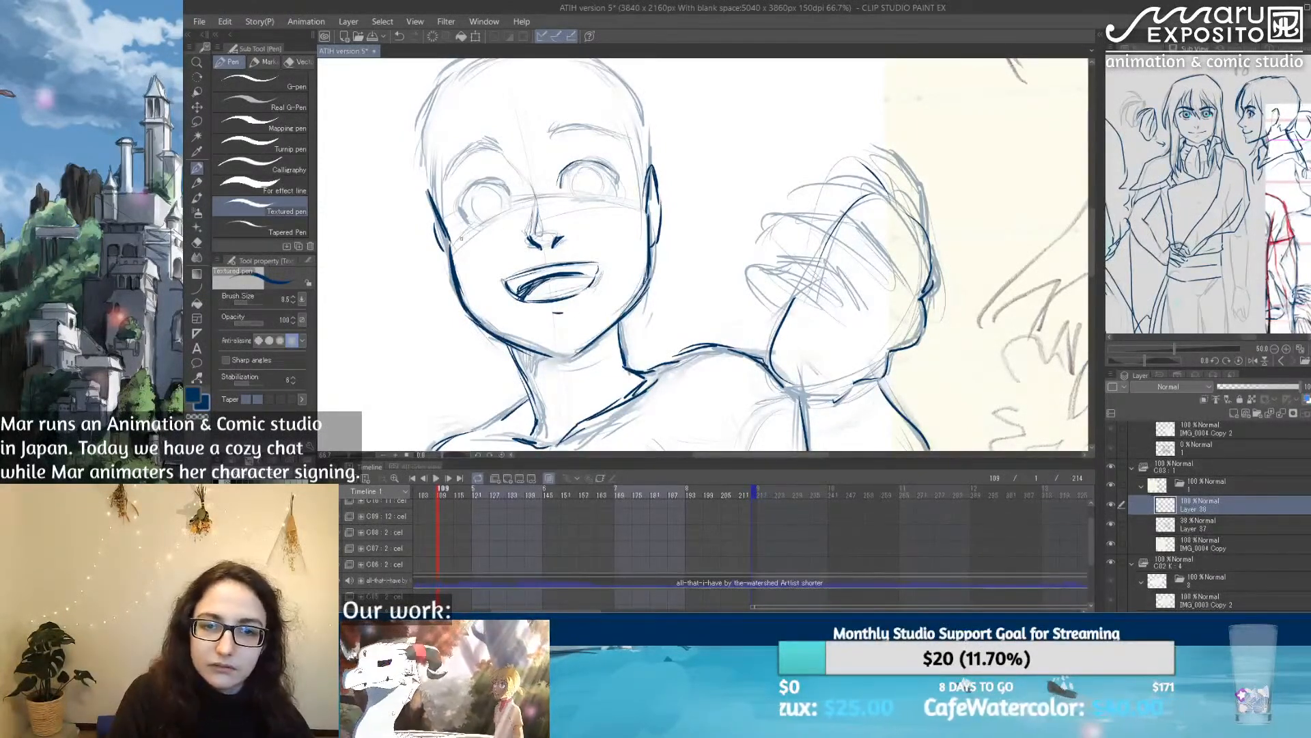
left_click_drag(577, 203, 630, 204)
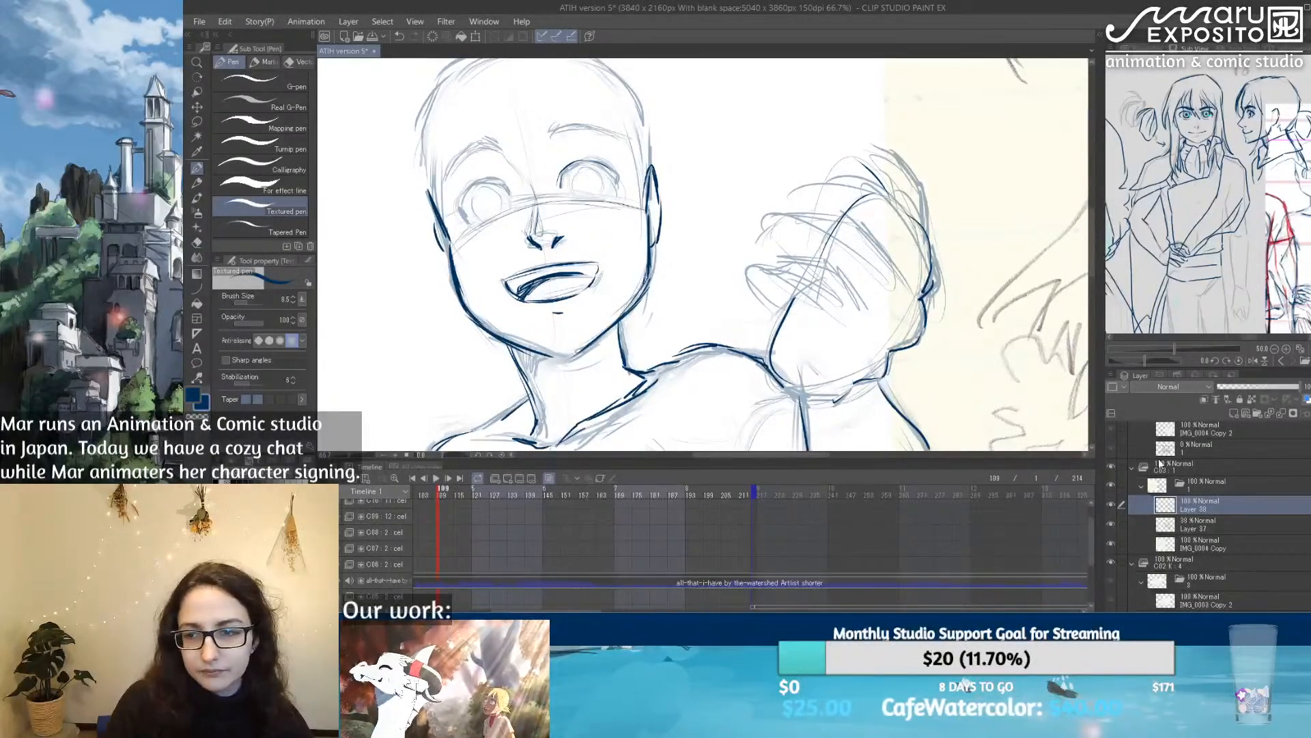
left_click(1215, 522)
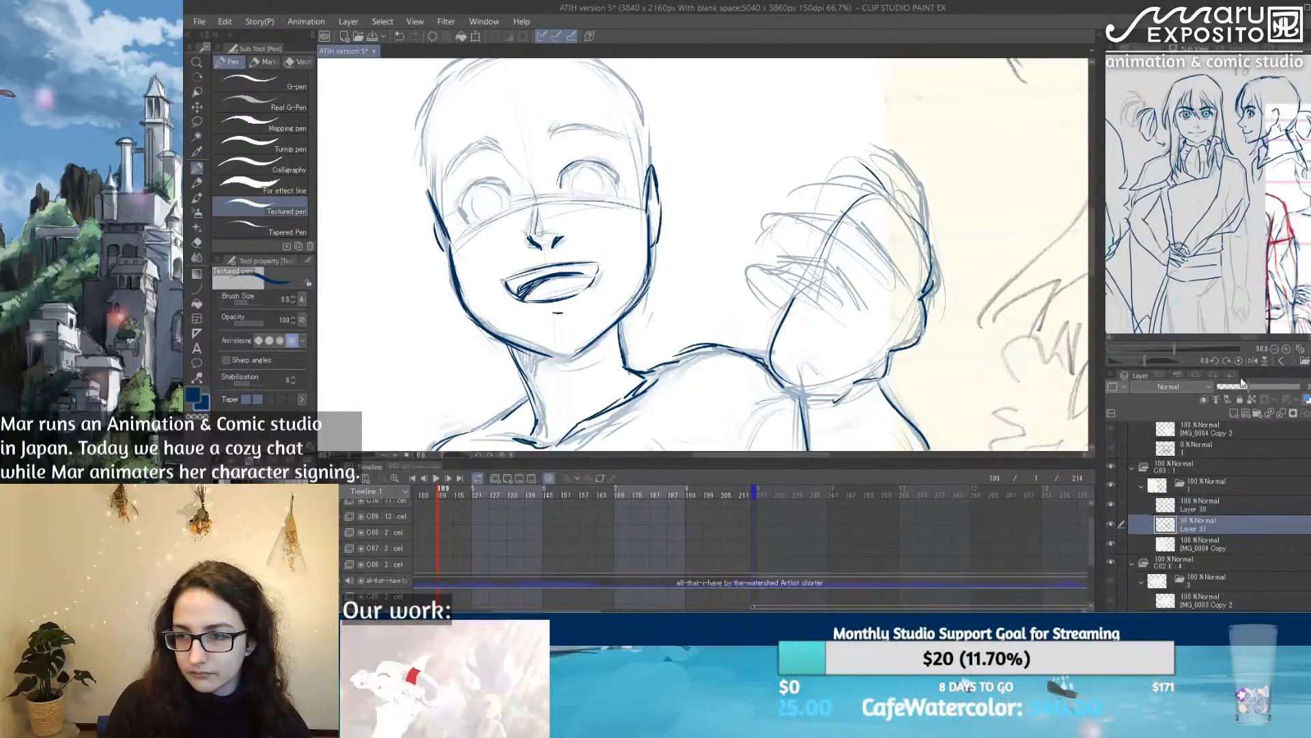
Step: Outline both eyes on the line layer above Layer 37, tracing the upper lids, outer corners and lower lids
left_click(1199, 502)
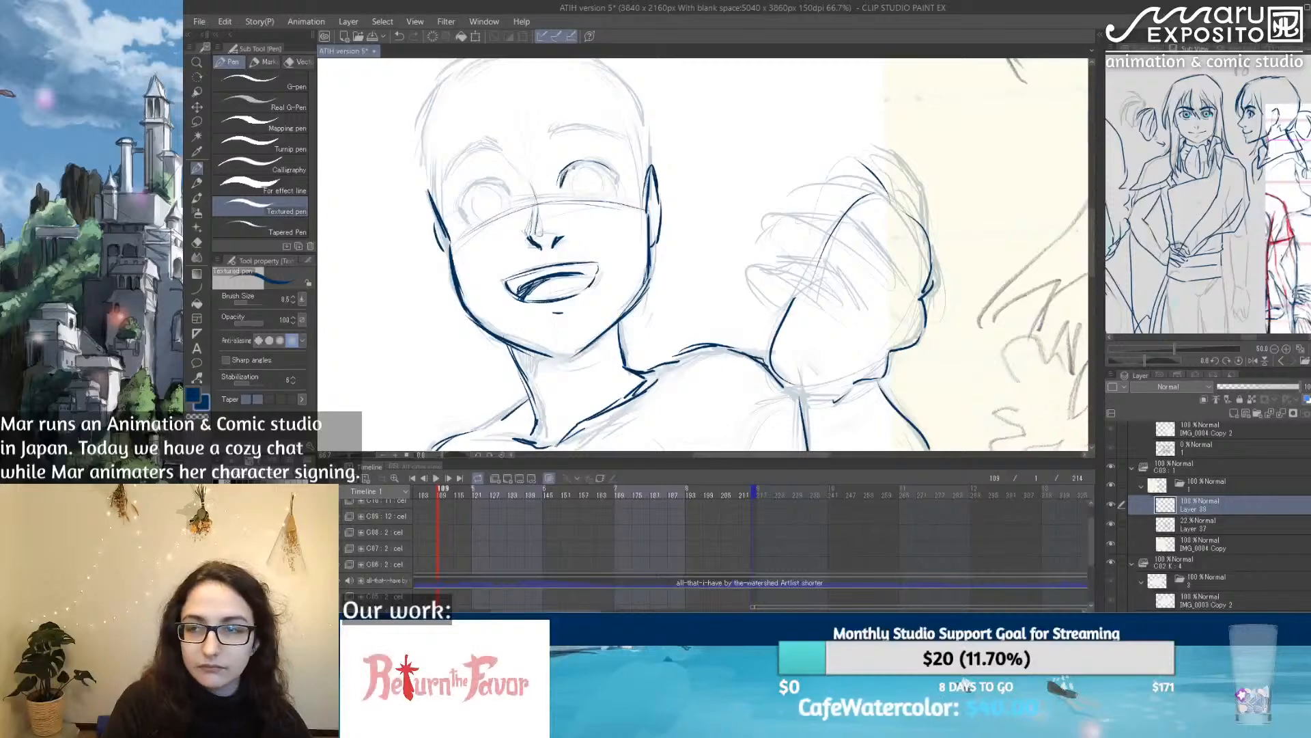
mouse_move(559, 179)
left_mouse_down()
mouse_move(598, 161)
mouse_move(618, 179)
left_mouse_up()
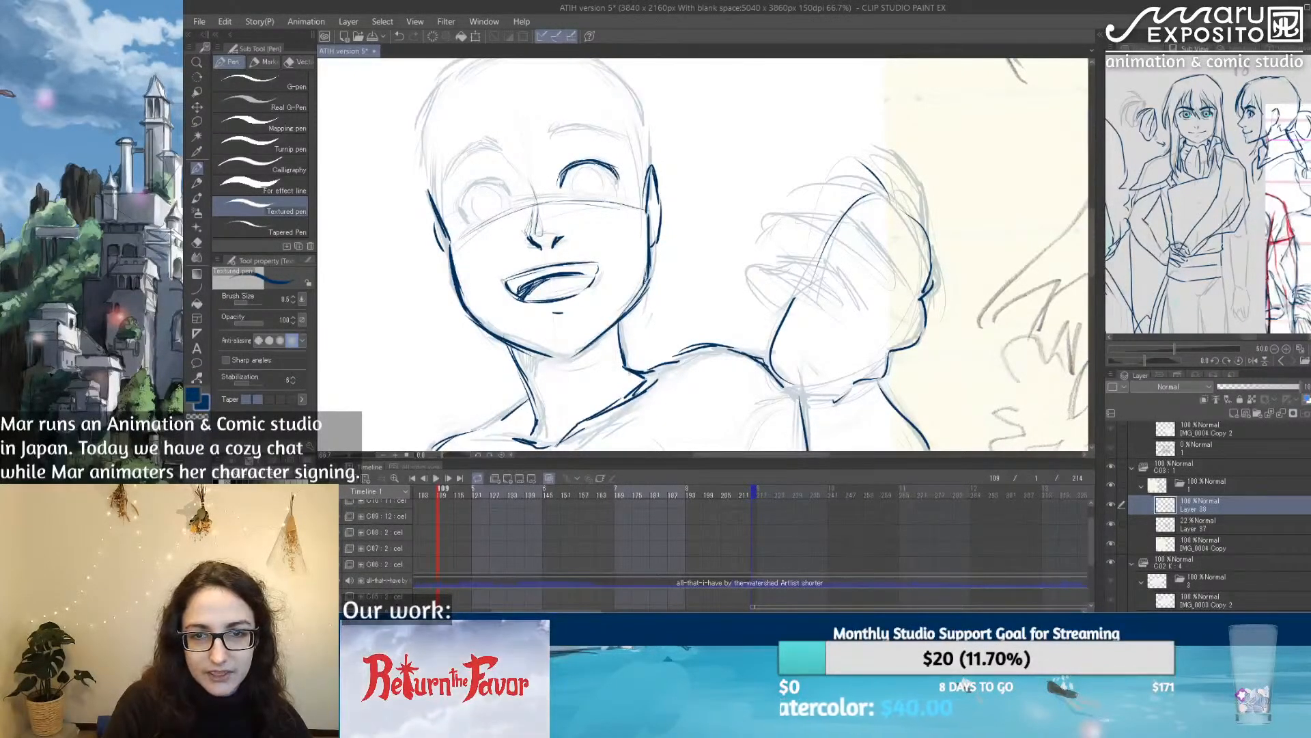
left_click_drag(618, 177, 612, 195)
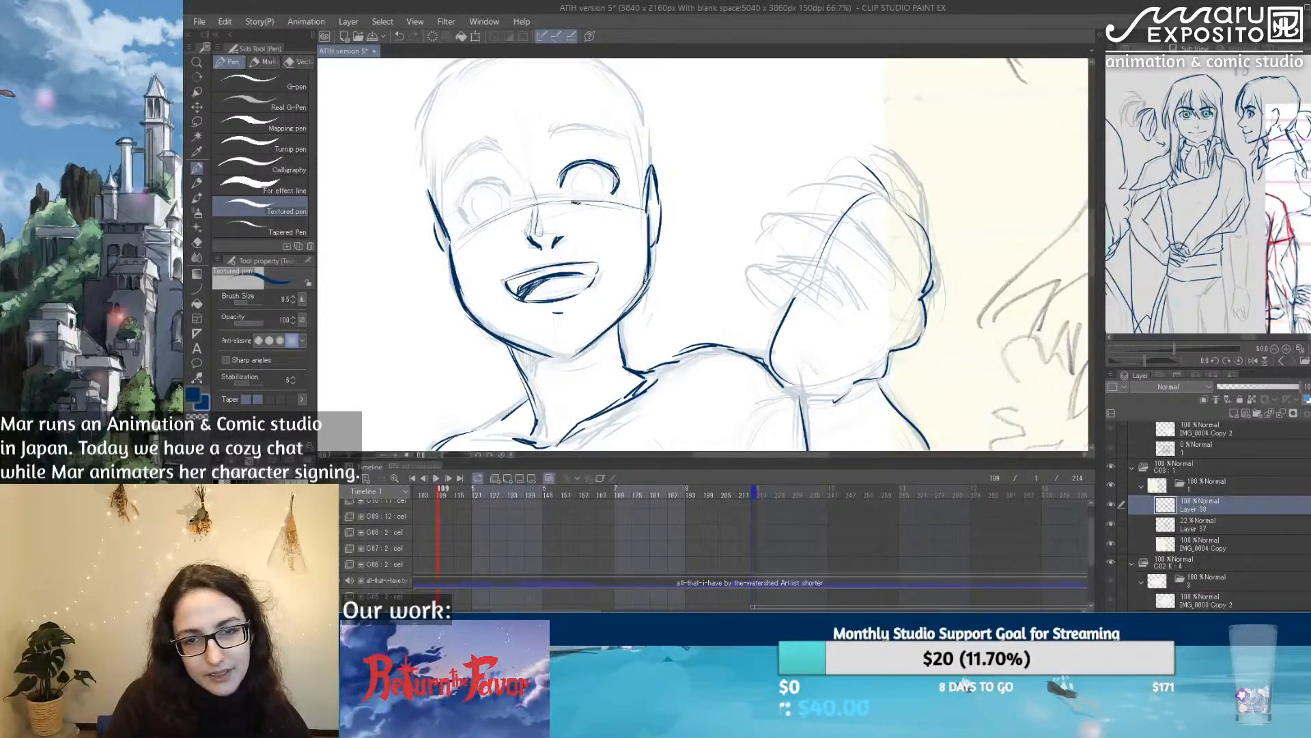
left_click_drag(573, 202, 601, 199)
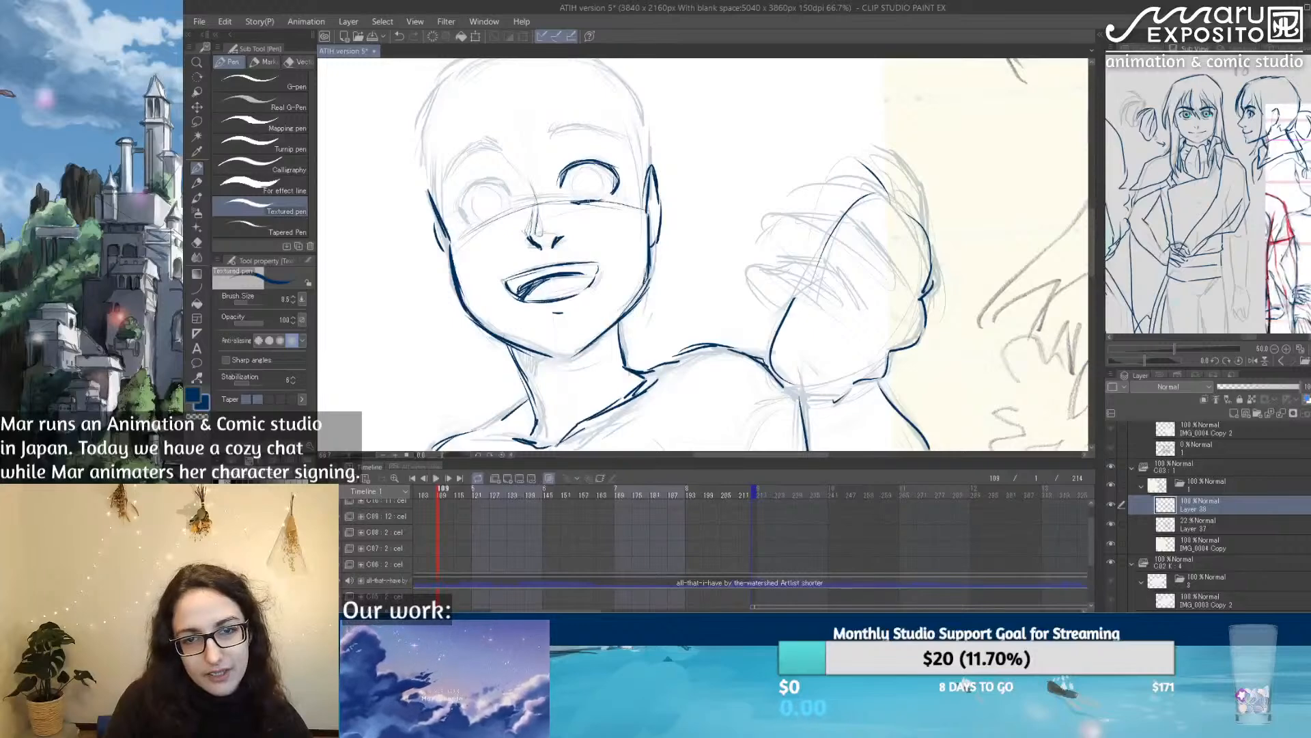
left_click_drag(509, 214, 487, 225)
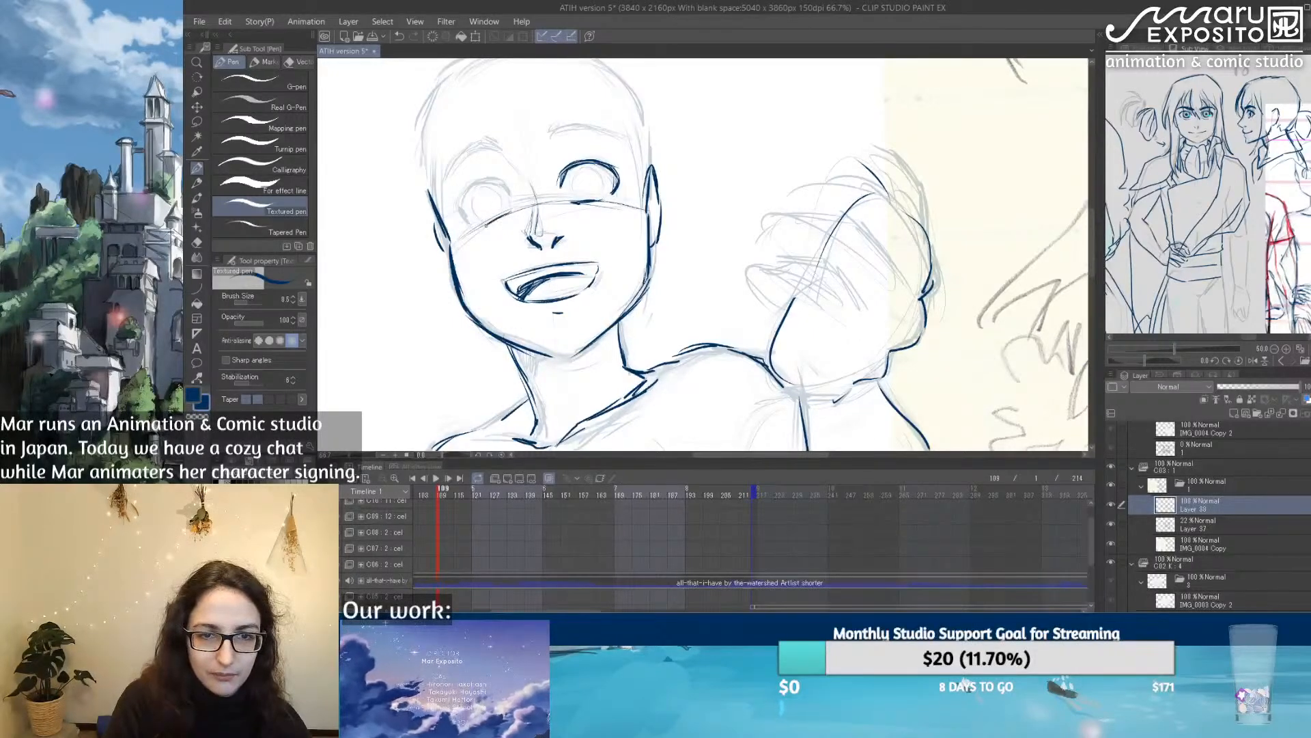
mouse_move(471, 222)
left_mouse_down()
mouse_move(456, 219)
mouse_move(462, 197)
mouse_move(502, 180)
mouse_move(512, 195)
mouse_move(501, 179)
mouse_move(461, 202)
mouse_move(460, 222)
left_mouse_up()
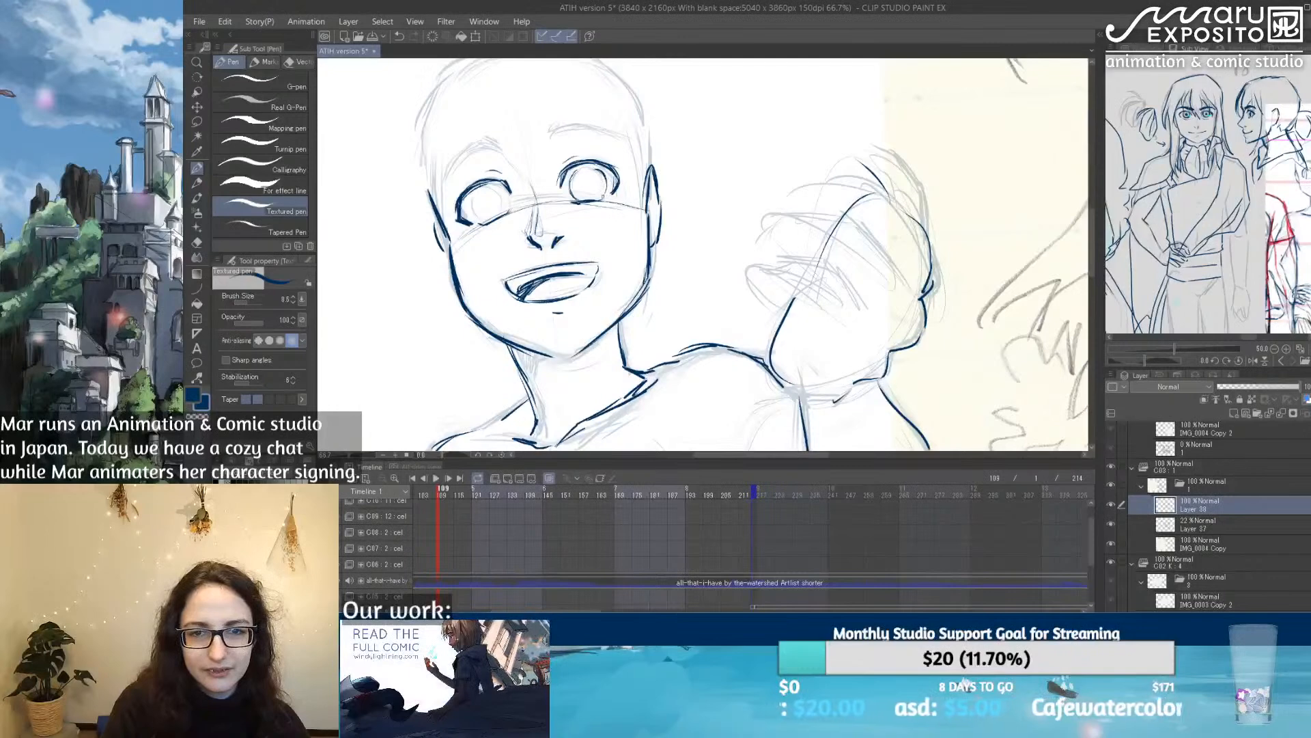
Step: Draw round irises with small pupils in both eyes, and reinforce the upper lid of the eye nearest the raised hand
mouse_move(475, 205)
left_mouse_down()
mouse_move(489, 224)
mouse_move(472, 199)
mouse_move(511, 210)
mouse_move(487, 193)
left_mouse_up()
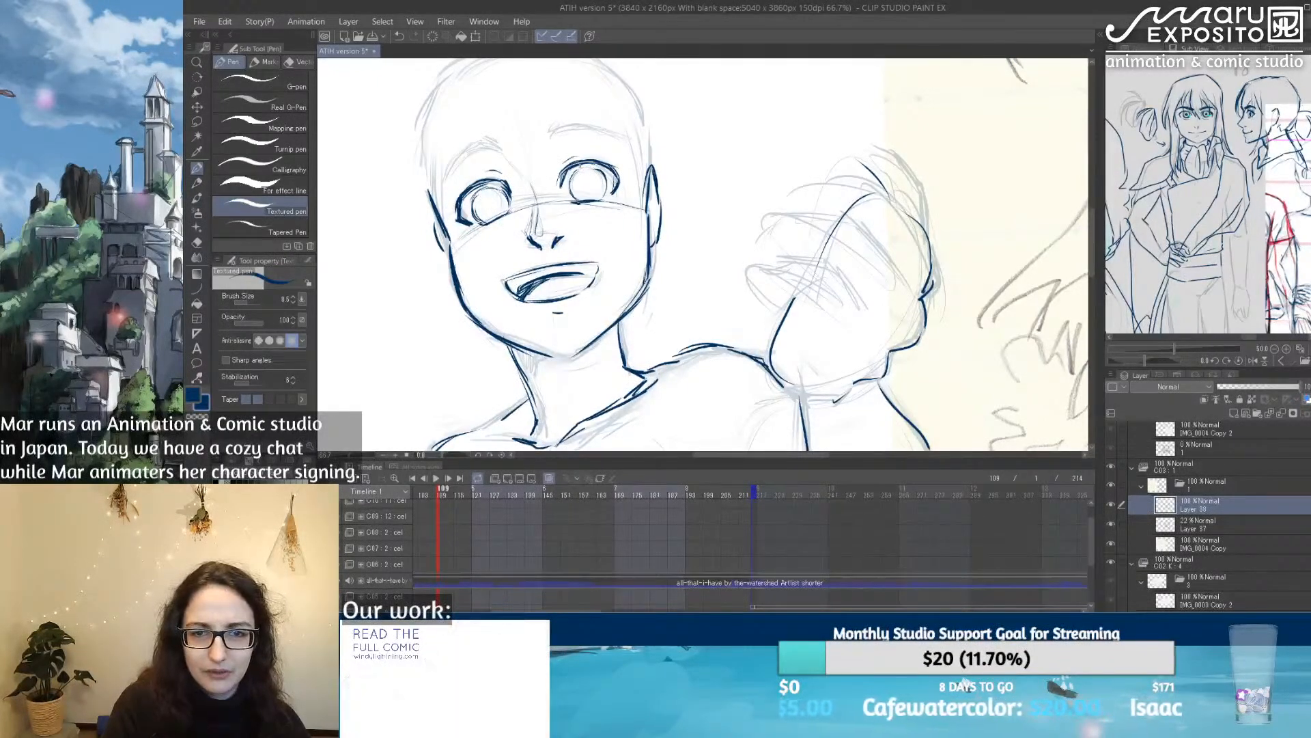
mouse_move(580, 168)
left_mouse_down()
mouse_move(602, 167)
mouse_move(602, 196)
left_mouse_up()
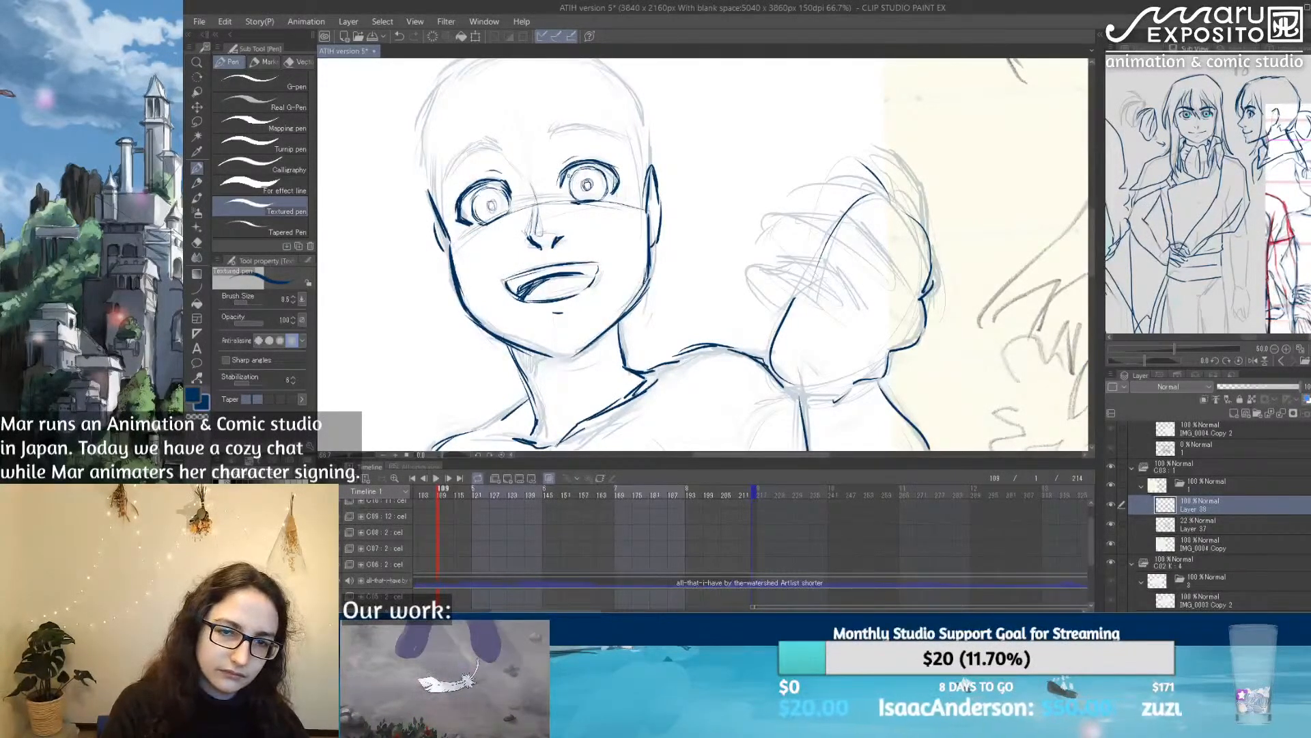
left_click_drag(558, 174, 575, 158)
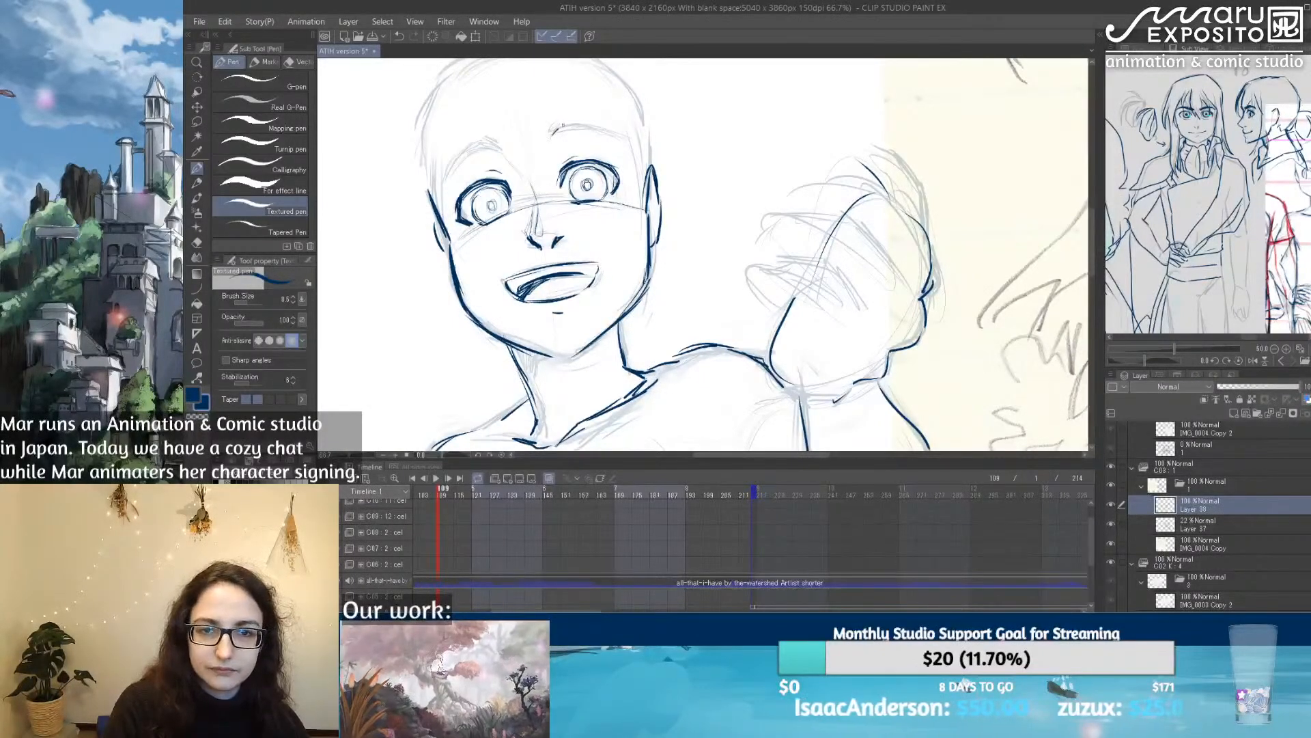
Step: Trace both arched eyebrows, extending the inner end of the brow nearest the raised hand
mouse_move(547, 137)
left_mouse_down()
mouse_move(585, 125)
mouse_move(620, 142)
left_mouse_up()
left_click_drag(578, 123, 620, 142)
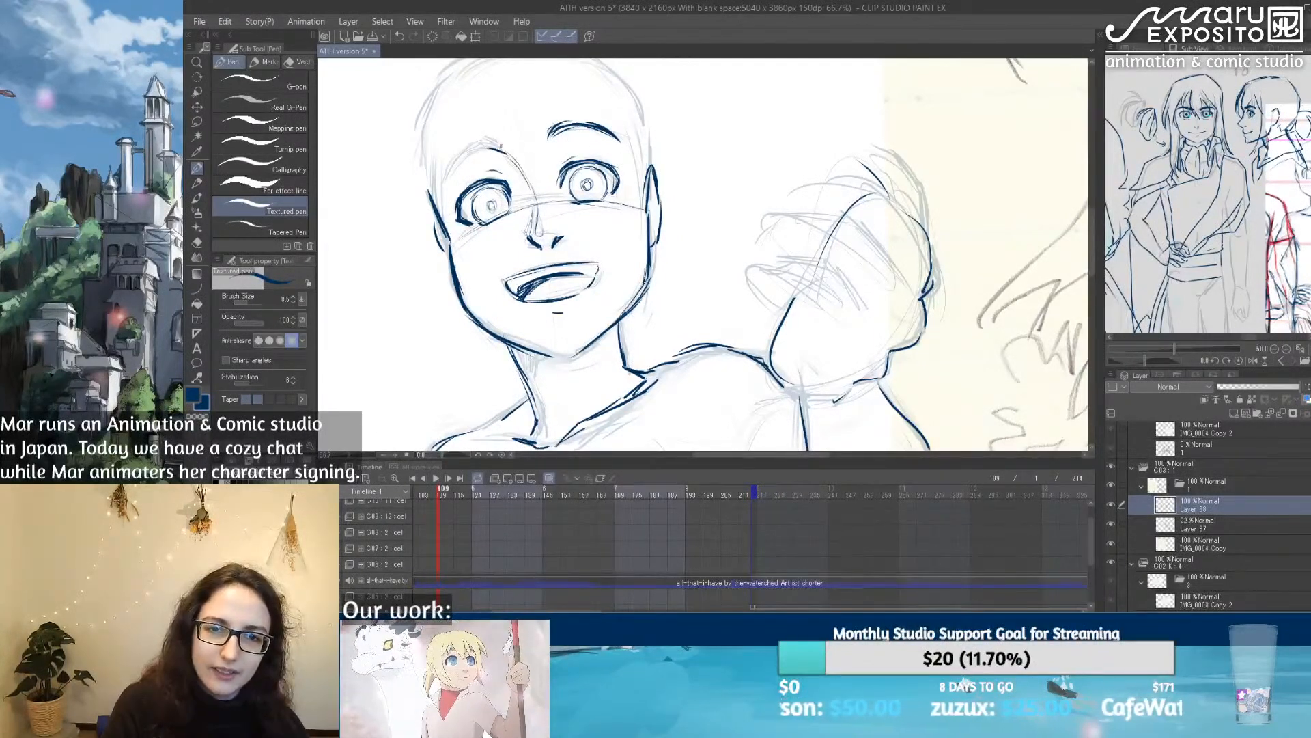
mouse_move(493, 144)
left_mouse_down()
mouse_move(463, 149)
mouse_move(445, 181)
mouse_move(483, 145)
mouse_move(443, 182)
left_mouse_up()
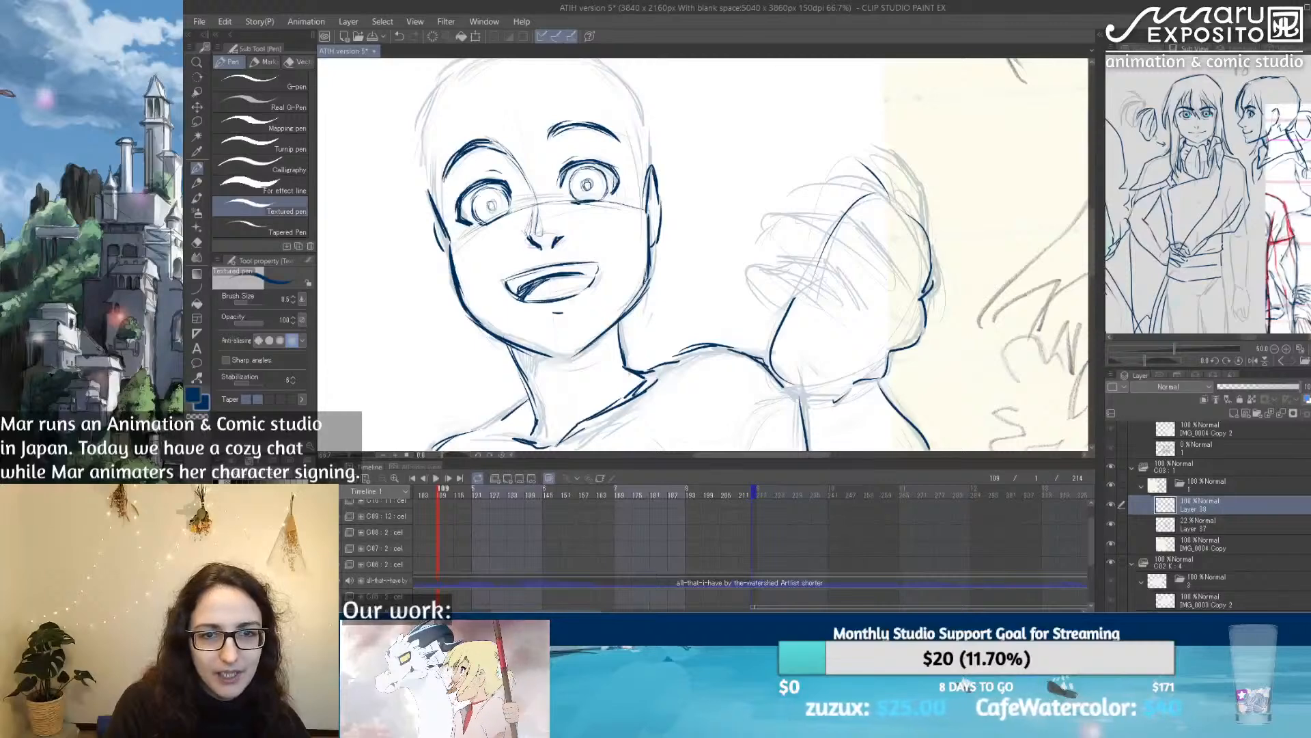
mouse_move(550, 138)
left_mouse_down()
mouse_move(578, 125)
mouse_move(542, 140)
left_mouse_up()
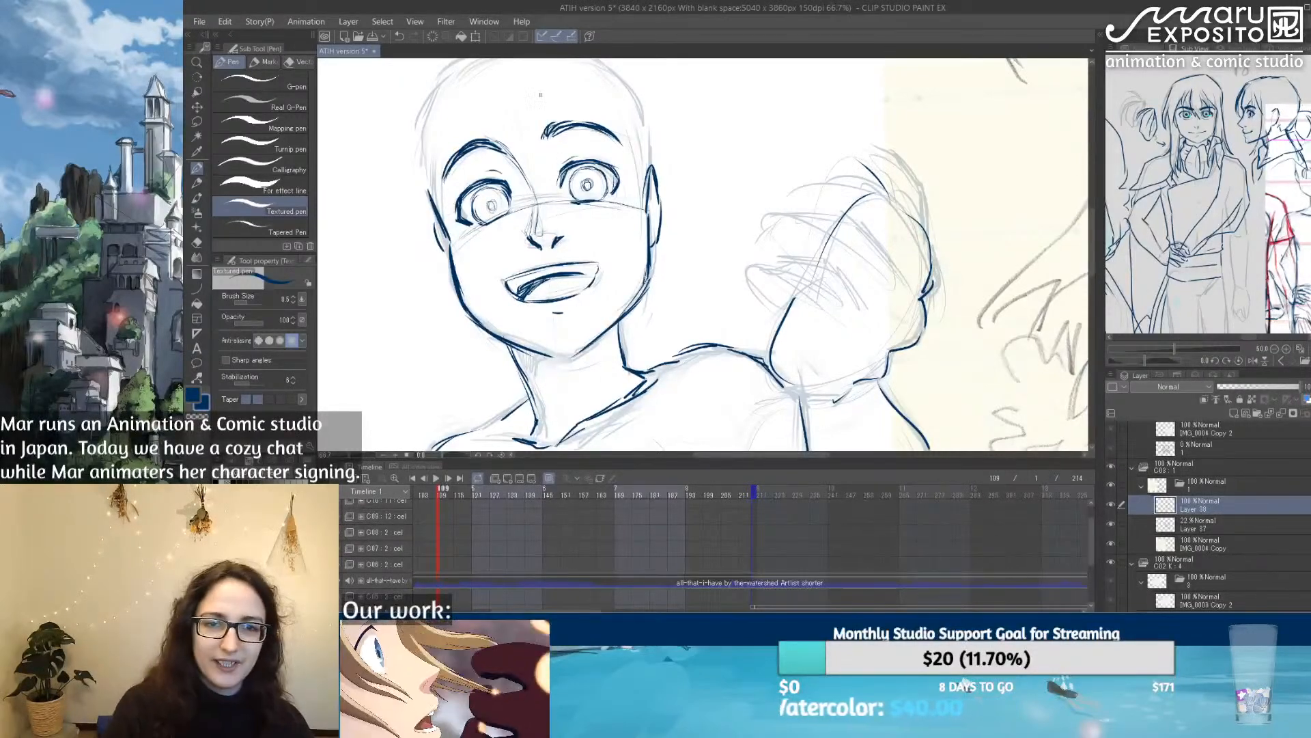
Step: Trace the side of the forehead and temple above the ear farther from the raised hand
mouse_move(553, 125)
left_mouse_down()
mouse_move(747, 144)
mouse_move(736, 195)
mouse_move(703, 120)
mouse_move(666, 153)
left_mouse_up()
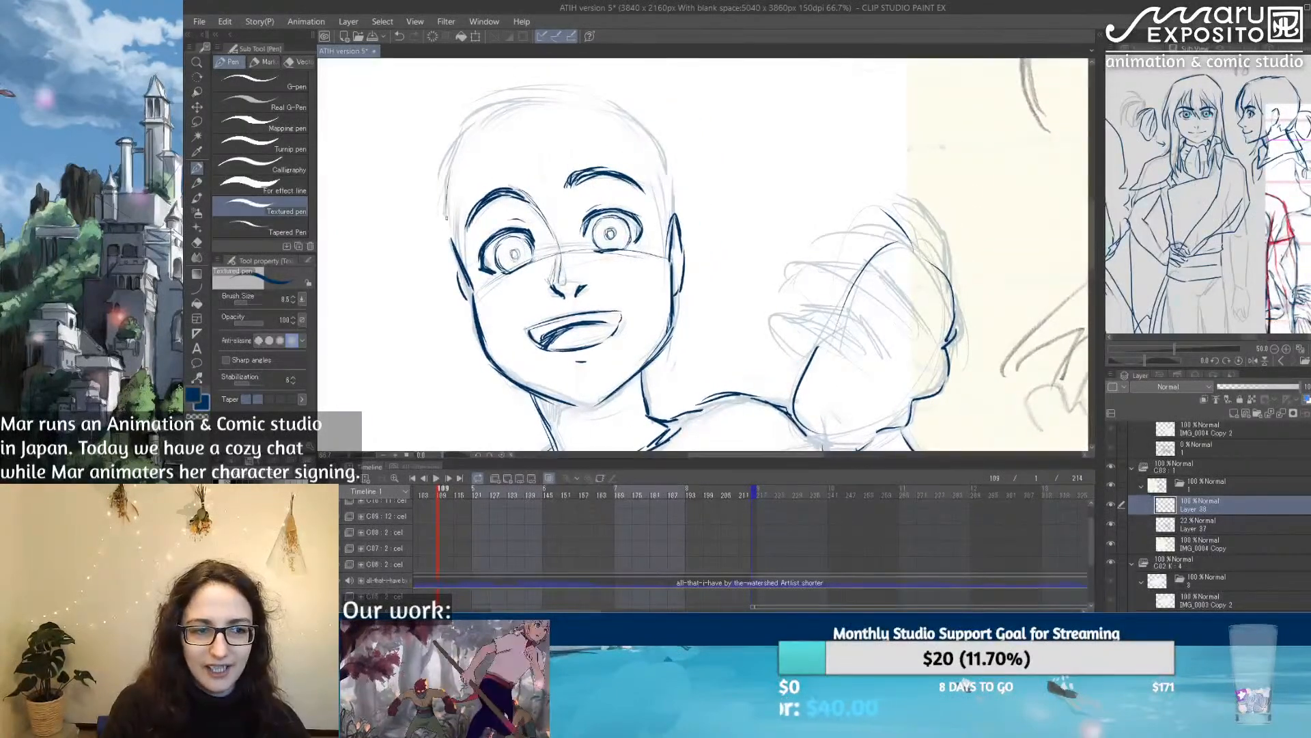
left_click_drag(443, 175, 448, 232)
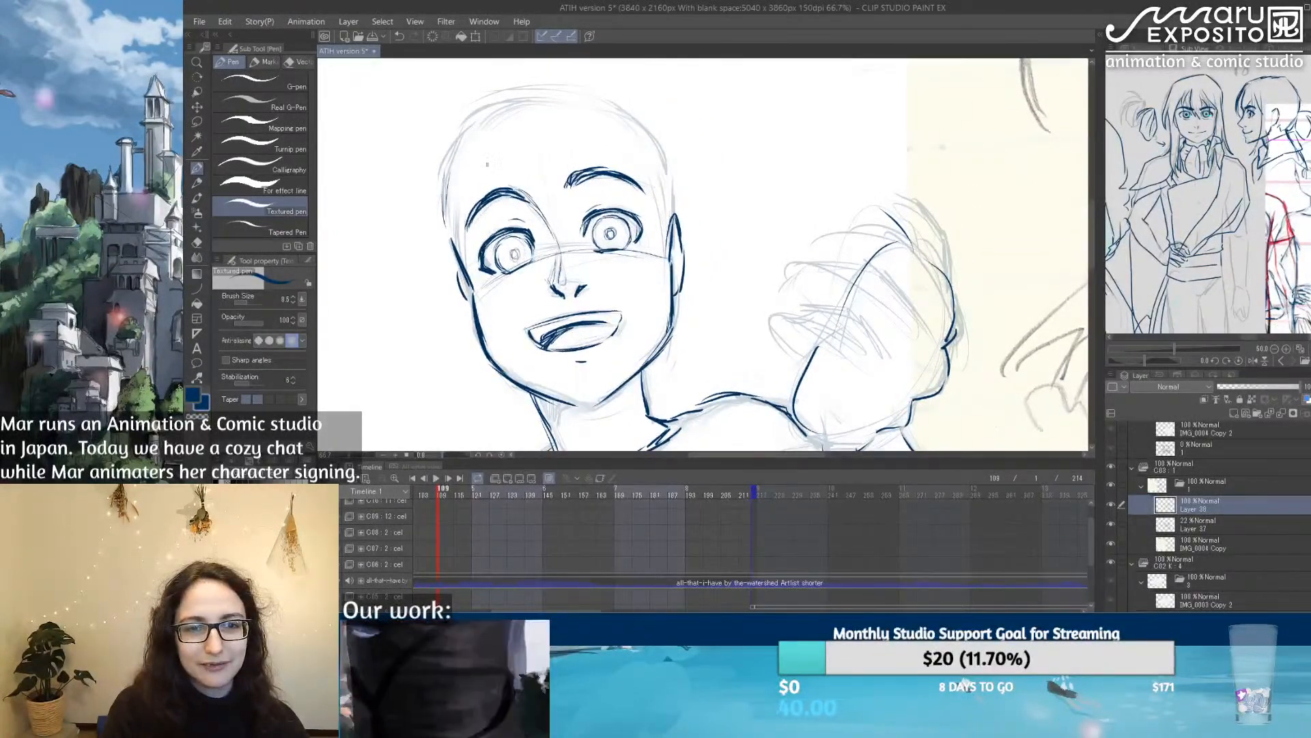
left_click_drag(446, 170, 440, 218)
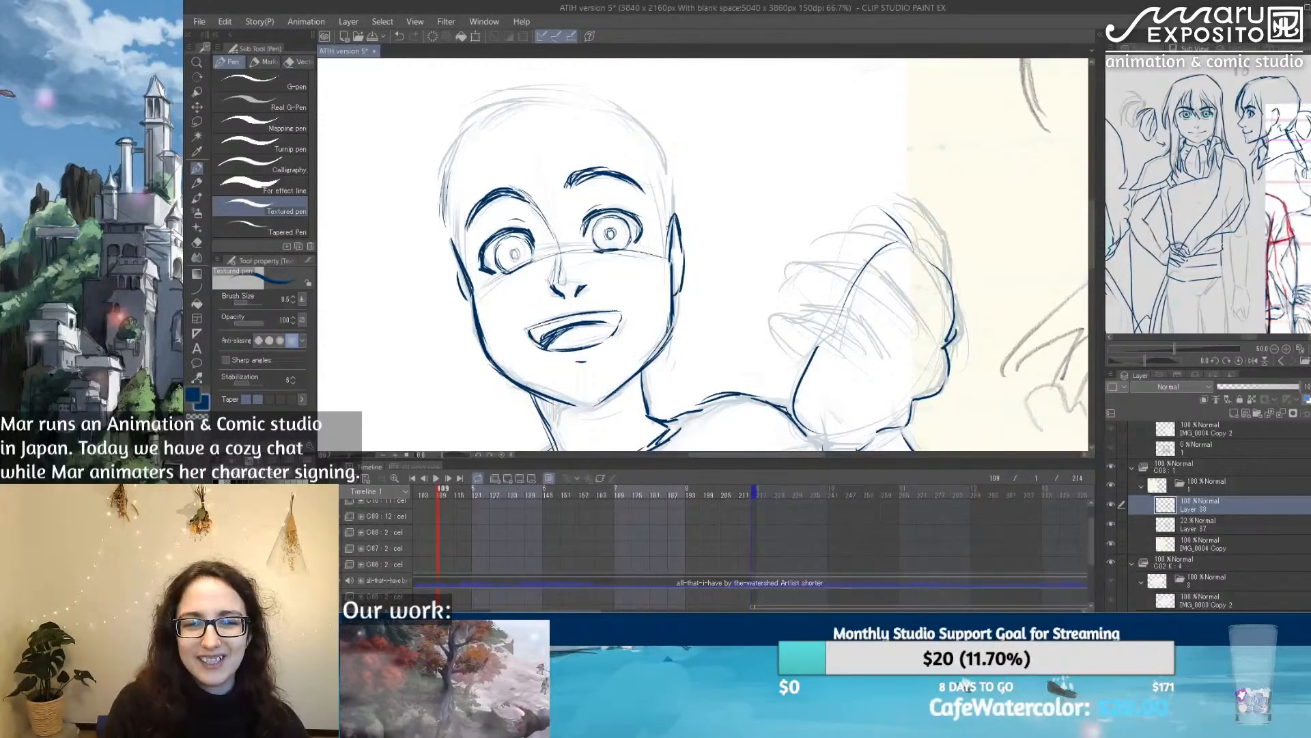
Step: Reshape the ear nearest the raised hand with a fuller top and inner line, and darken the opposite ear's edge
mouse_move(667, 210)
left_mouse_down()
mouse_move(688, 240)
mouse_move(680, 269)
mouse_move(686, 232)
mouse_move(659, 216)
mouse_move(677, 204)
mouse_move(687, 239)
mouse_move(676, 294)
mouse_move(675, 224)
left_mouse_up()
key("e")
key("p")
left_click_drag(671, 237, 677, 222)
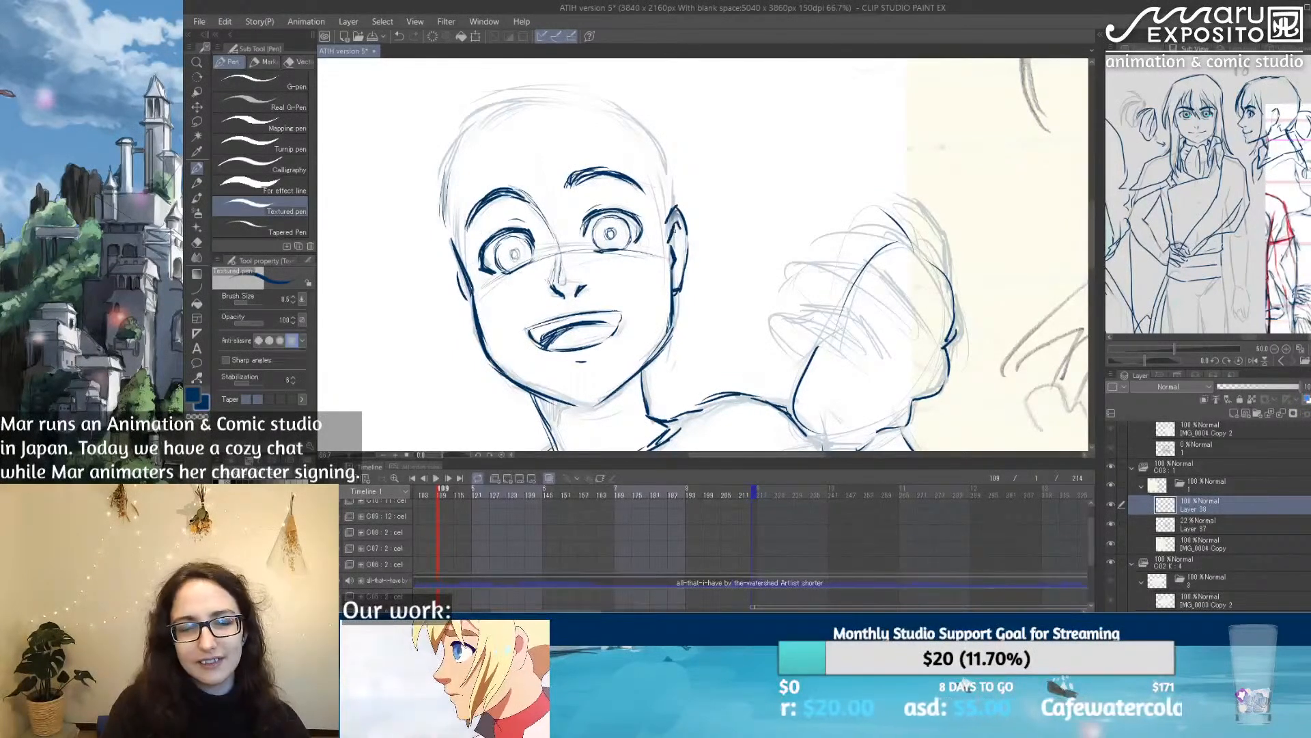
left_click_drag(456, 253, 478, 324)
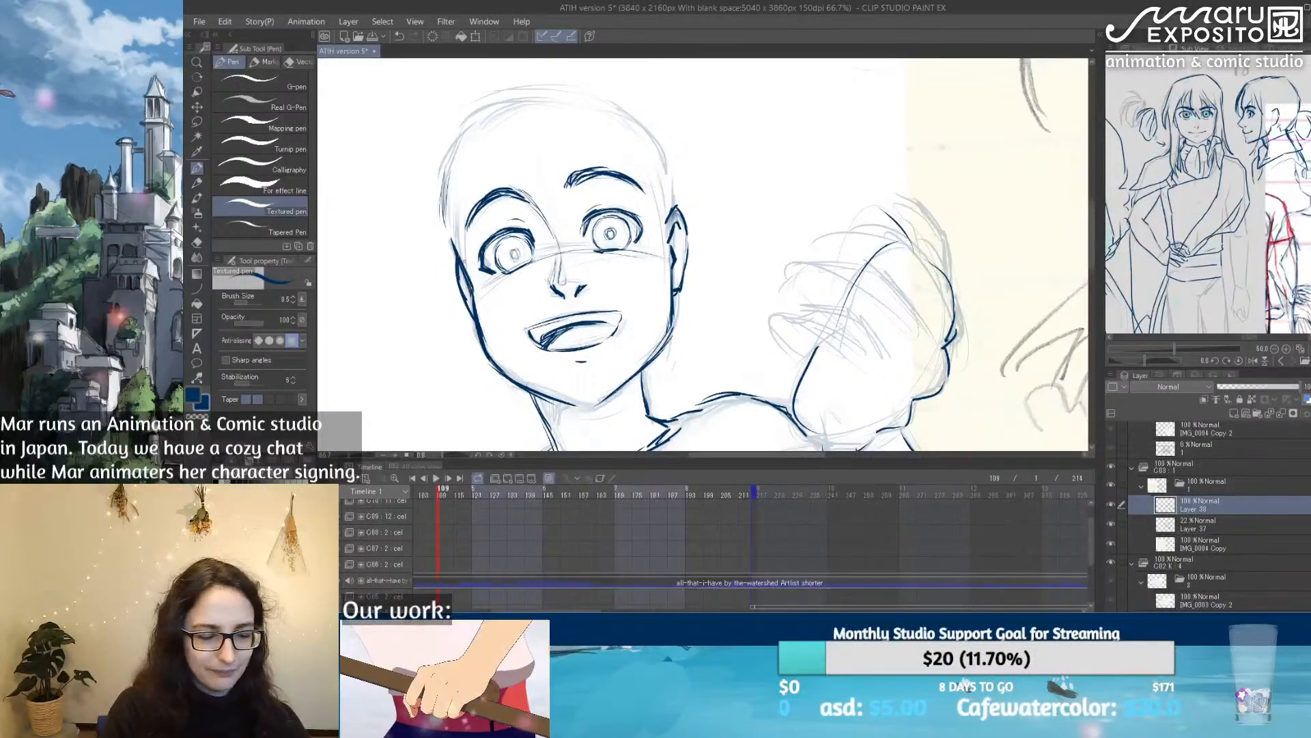
Step: Trace the skull outline on both sides down towards the ears, and darken the neck line nearest the raised hand
mouse_move(444, 179)
left_mouse_down()
mouse_move(443, 227)
mouse_move(437, 202)
left_mouse_up()
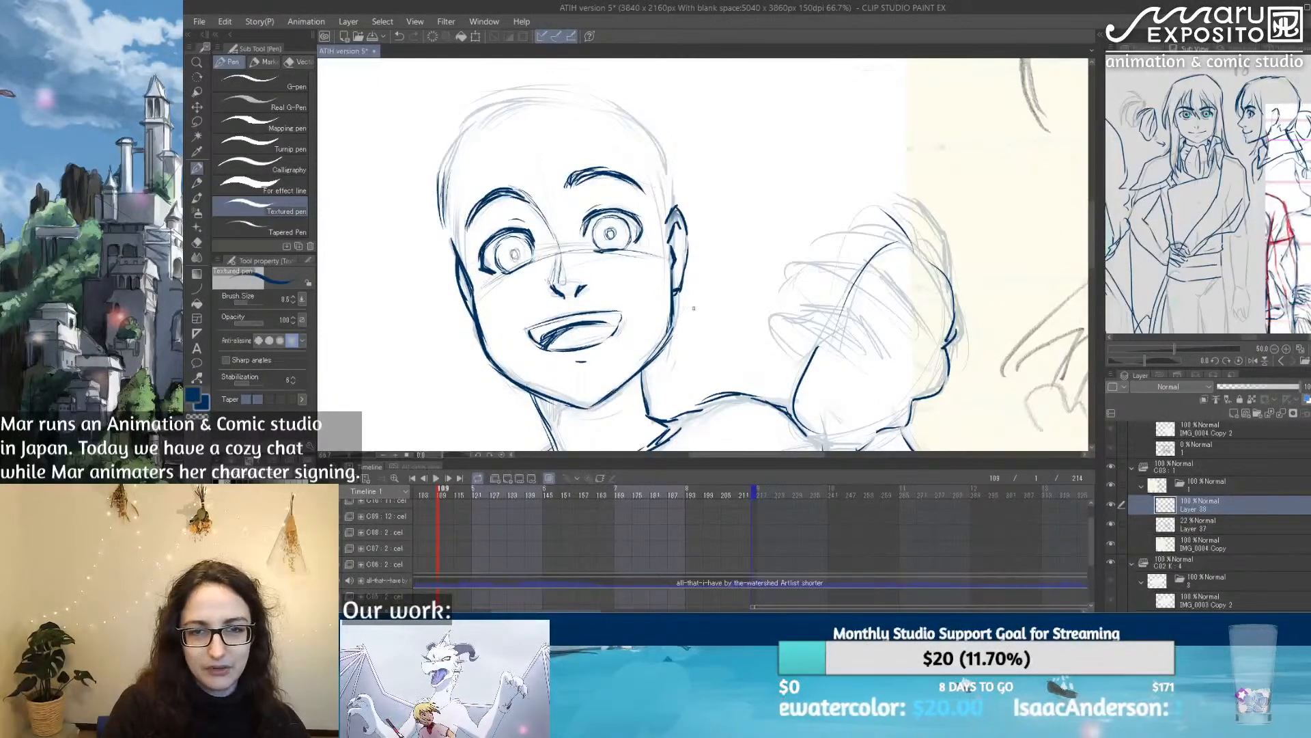
left_click_drag(683, 377, 707, 247)
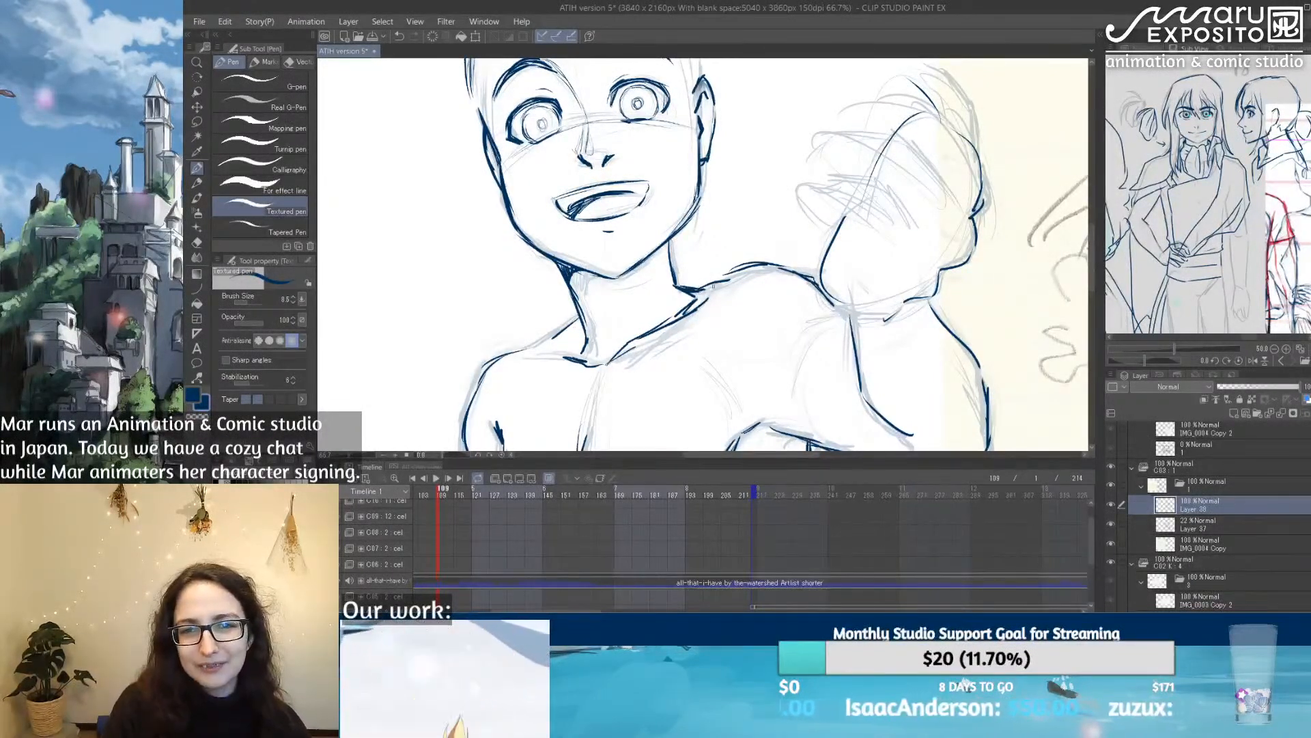
left_click_drag(795, 169, 766, 280)
mouse_move(447, 131)
left_mouse_down()
mouse_move(498, 87)
mouse_move(546, 73)
mouse_move(660, 117)
left_mouse_up()
mouse_move(607, 77)
left_mouse_down()
mouse_move(661, 118)
mouse_move(673, 180)
left_mouse_up()
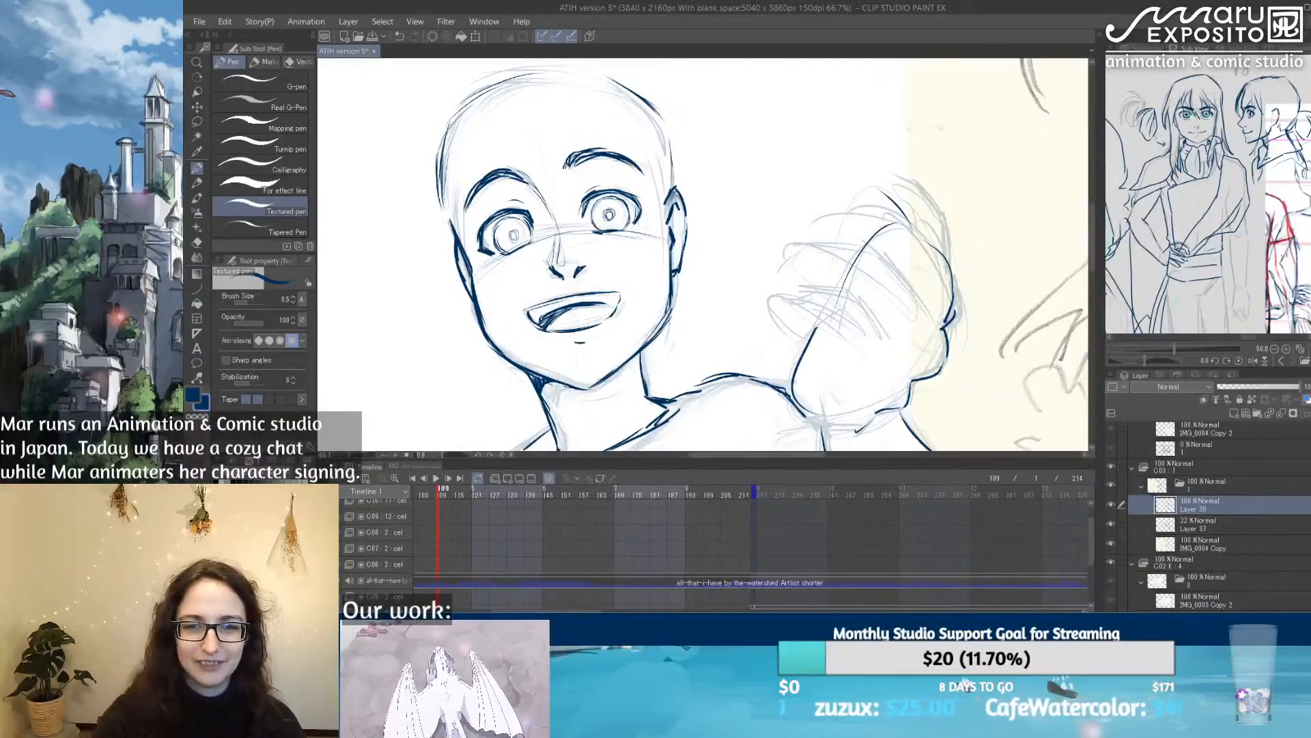
left_click_drag(640, 352, 650, 391)
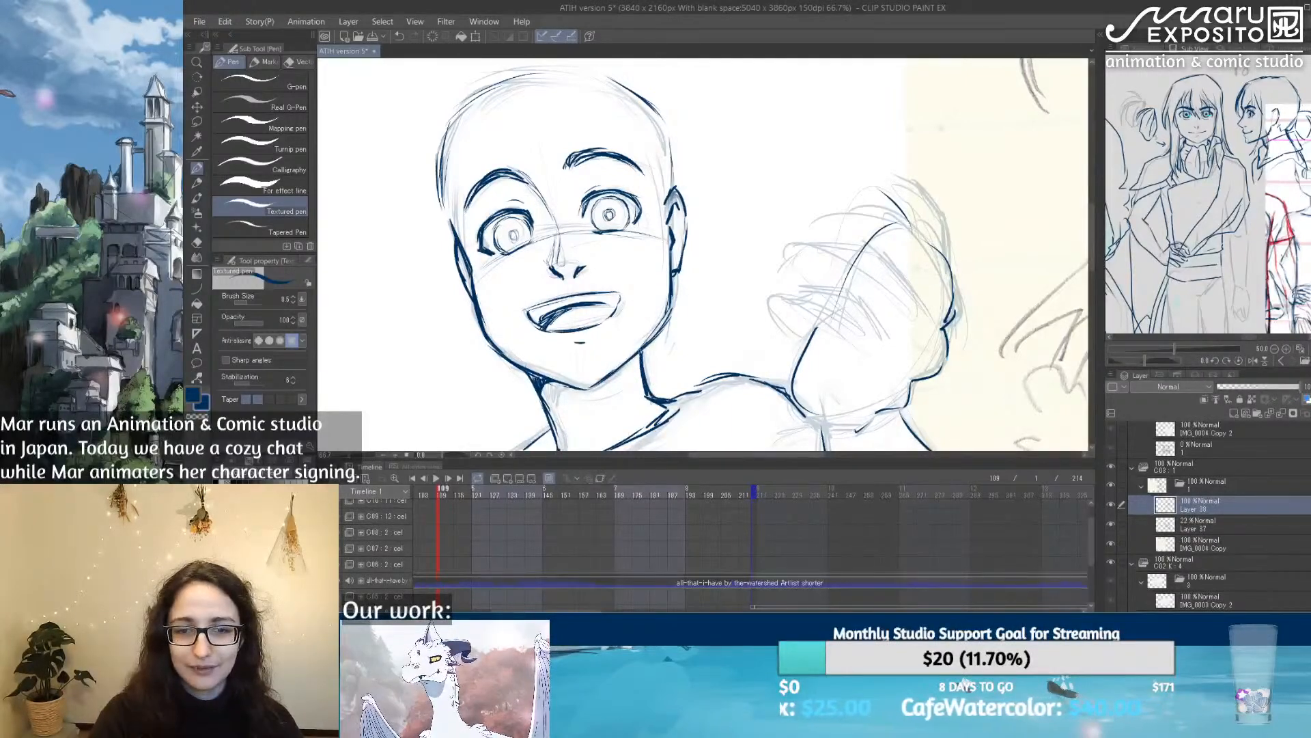
left_click_drag(641, 347, 656, 395)
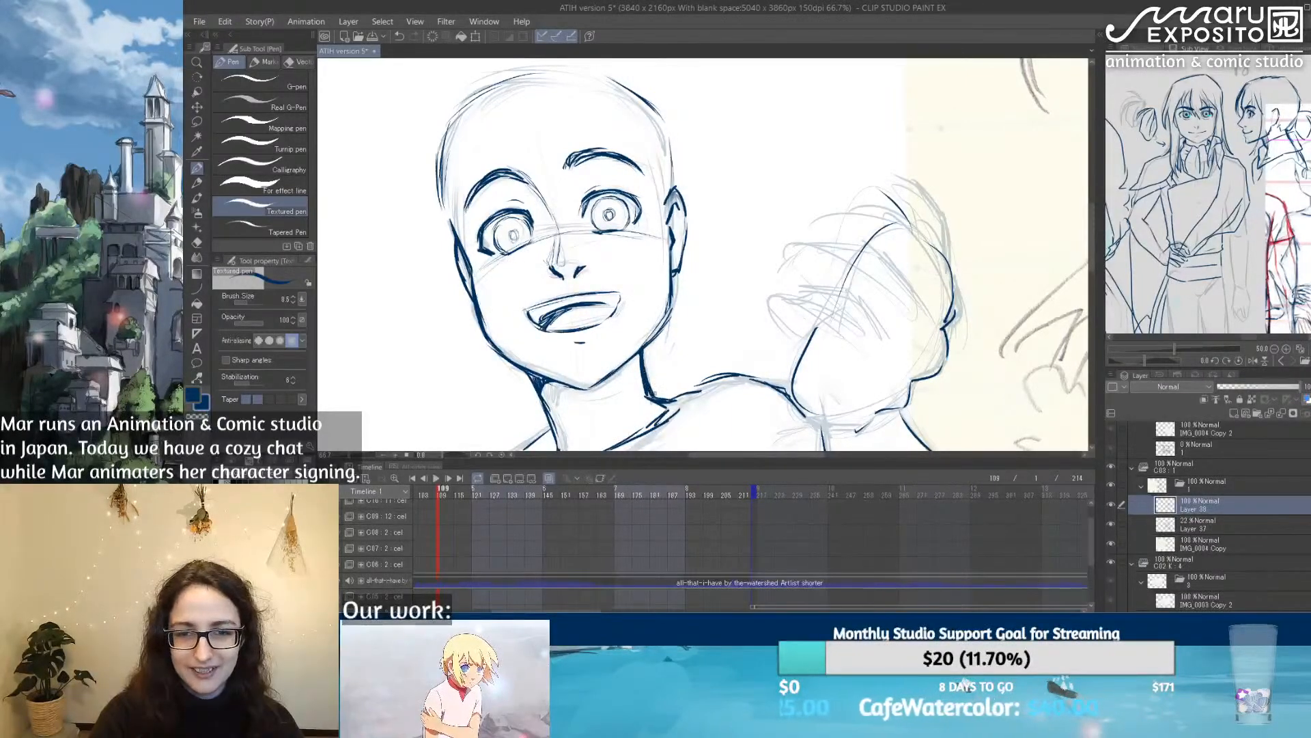
Step: Trace the outer contour of the lowered arm from below the shoulder towards the wrist
left_click_drag(790, 370, 805, 171)
left_click_drag(758, 335, 799, 207)
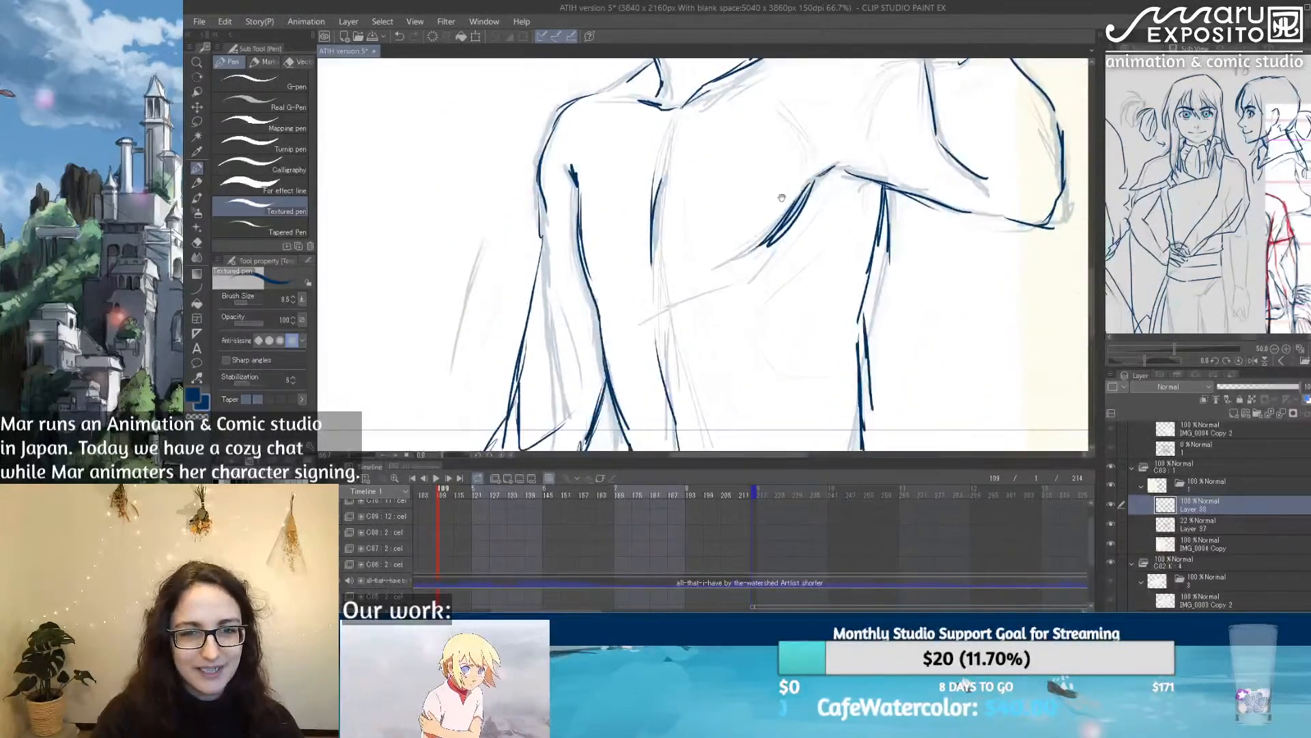
left_click_drag(535, 228, 509, 420)
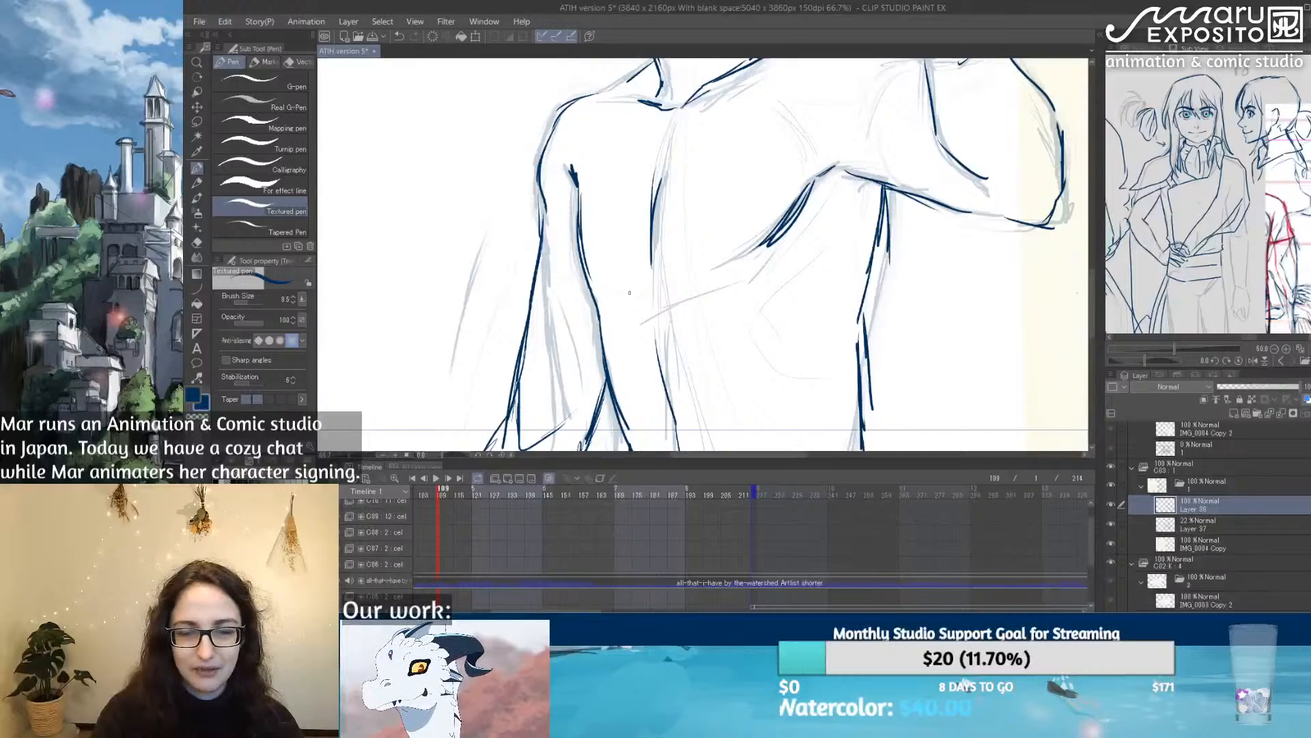
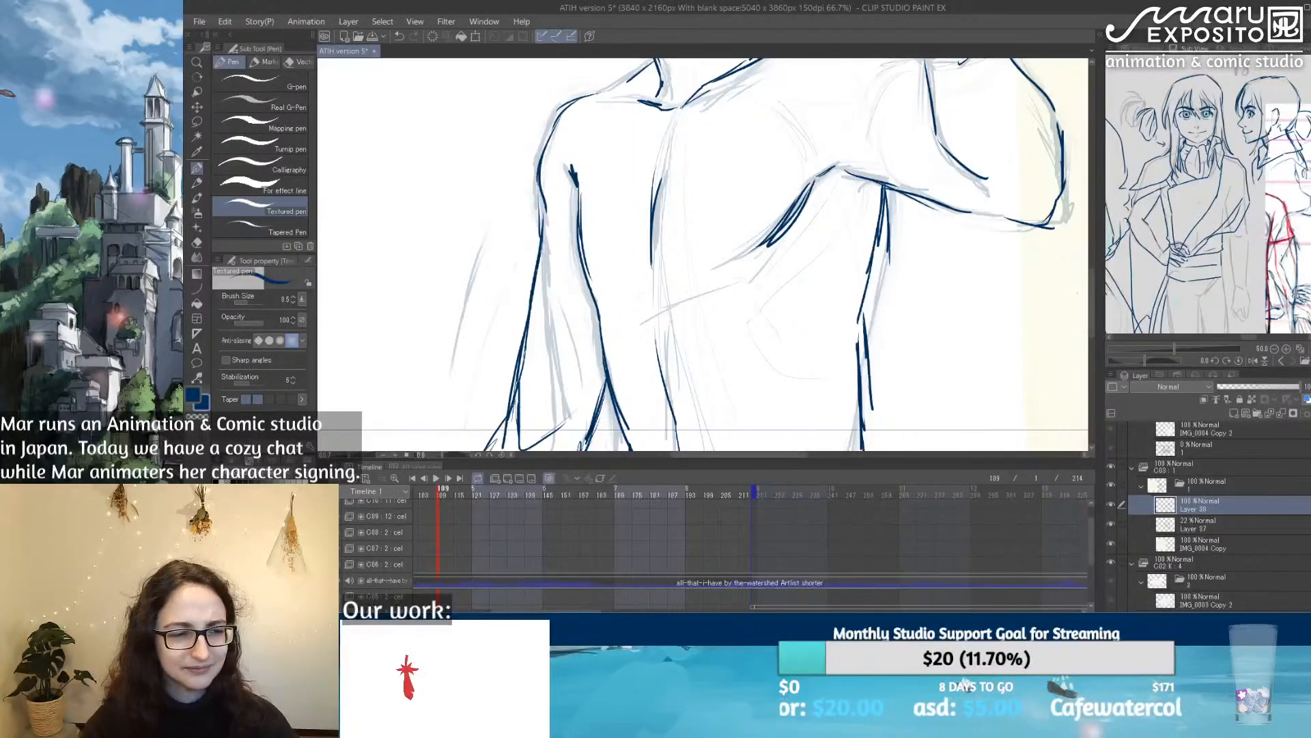
Step: Touch up the outer corner of the eye farther from the raised hand with the Textured pen and the eraser
scroll(820, 196, "down", 6)
left_click_drag(813, 138, 700, 247)
scroll(682, 222, "up", 2)
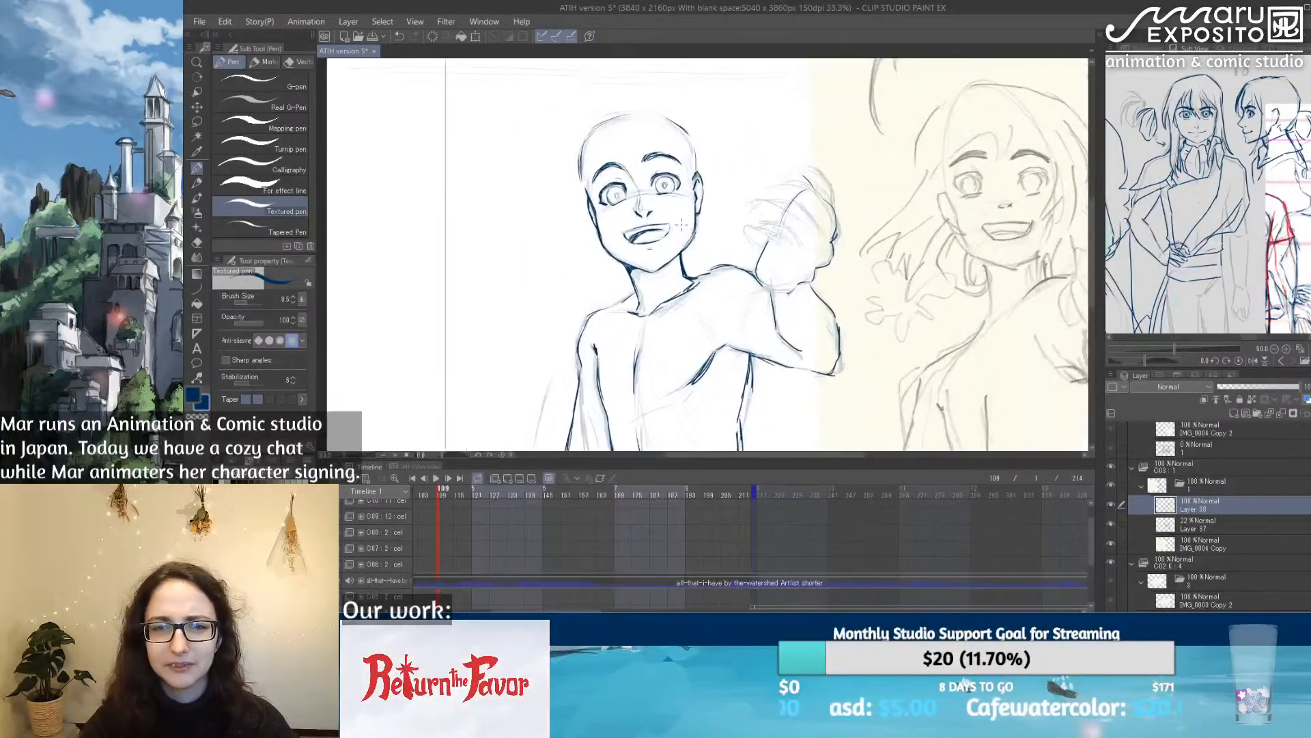
scroll(682, 223, "up", 1)
scroll(683, 219, "up", 3)
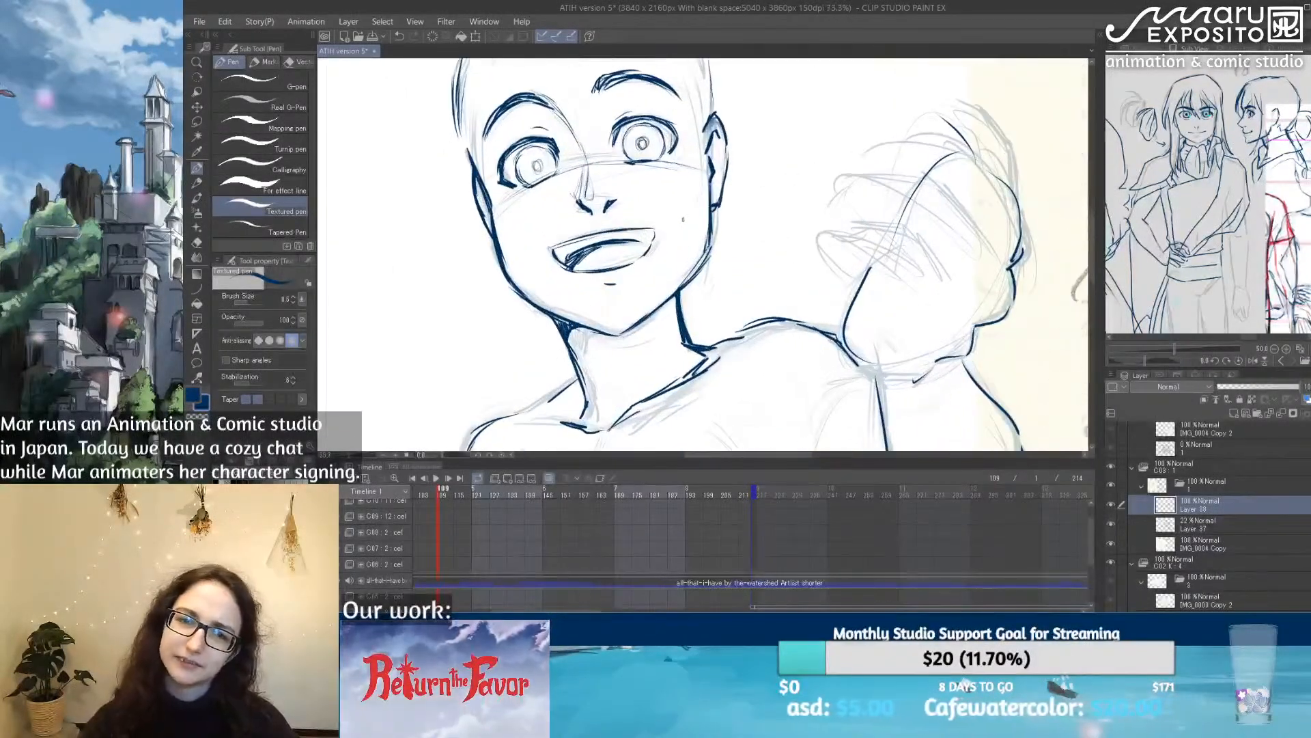
left_click_drag(503, 164, 499, 183)
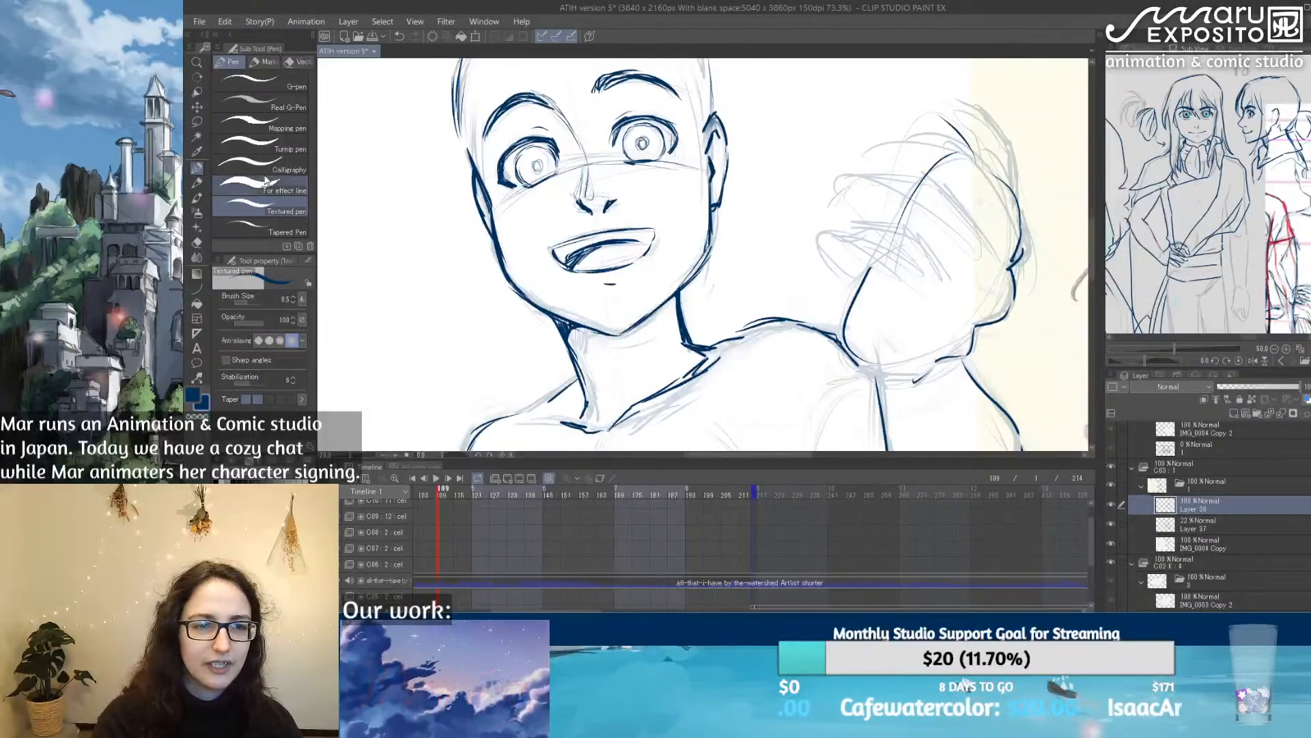
key("e")
left_click(244, 303)
mouse_move(496, 185)
left_mouse_down()
mouse_move(516, 185)
mouse_move(502, 169)
left_mouse_up()
key("p")
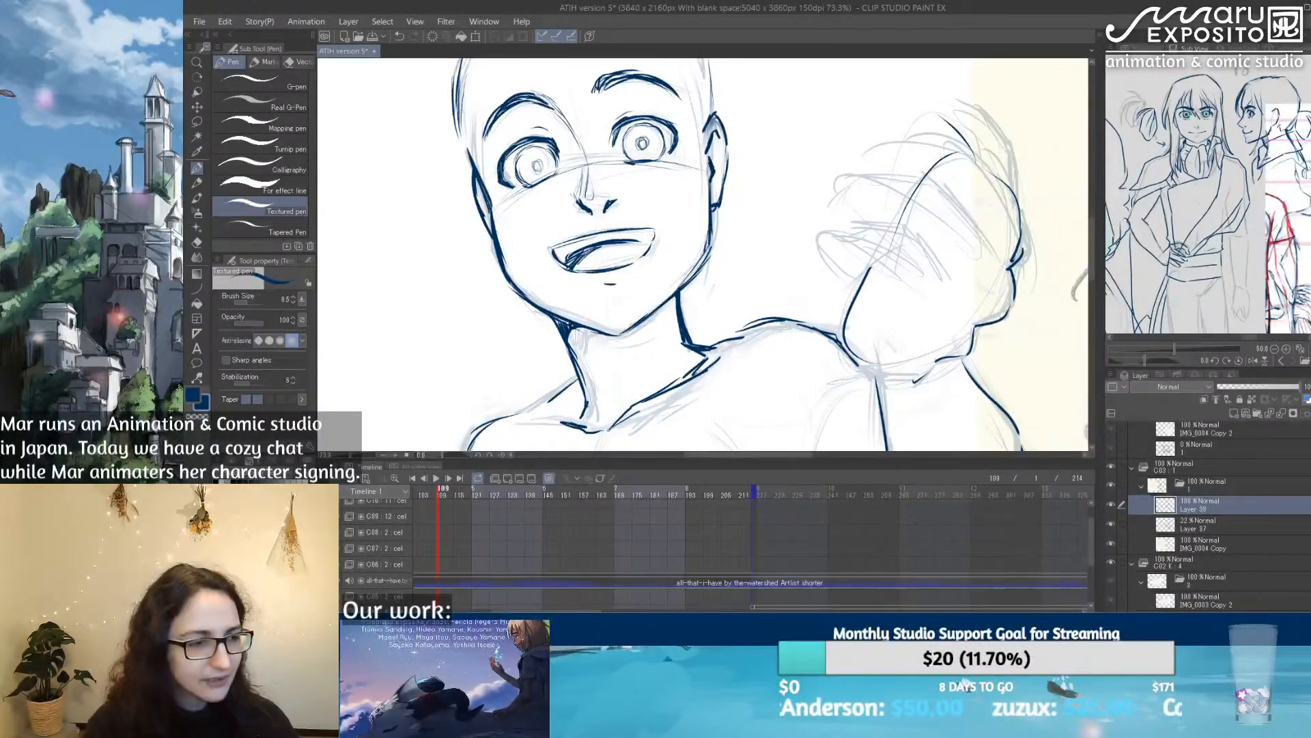
Step: Touch up the neck line farther from the raised hand, alternating between the Textured pen and the soft eraser
scroll(779, 136, "down", 3)
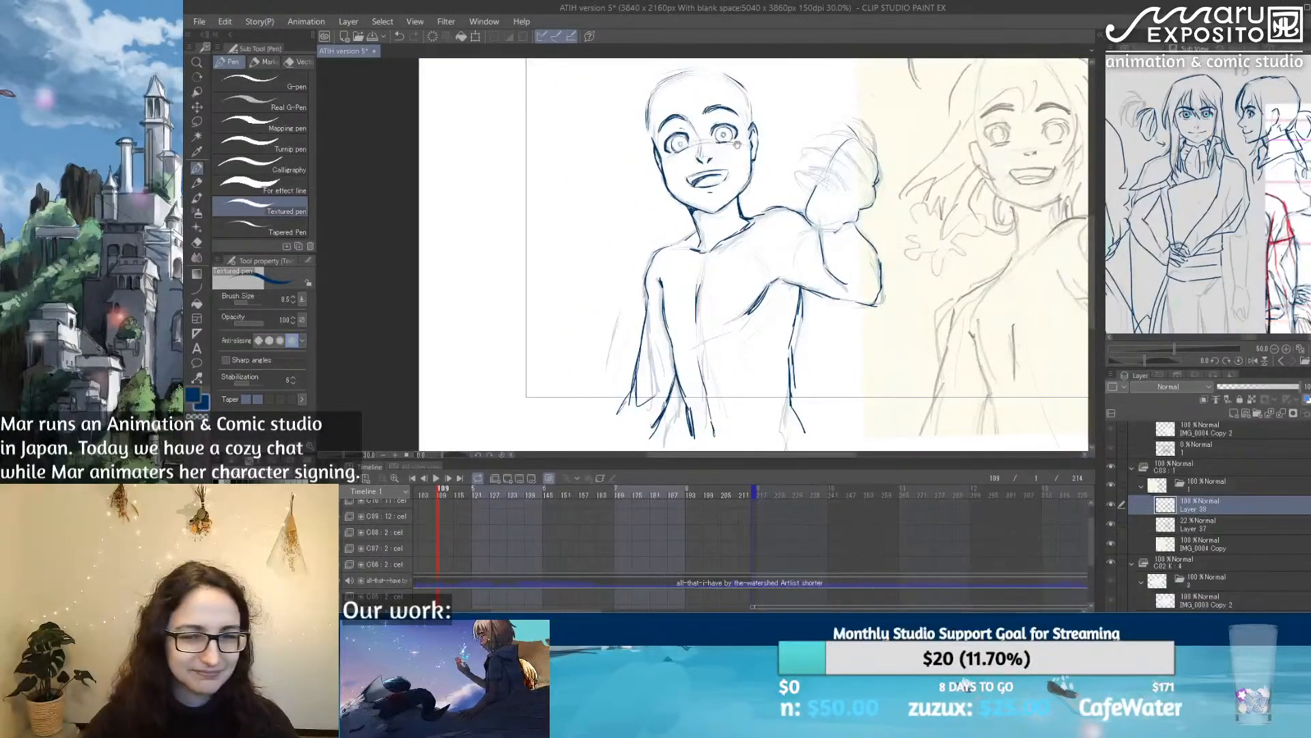
mouse_move(719, 135)
left_mouse_down()
mouse_move(624, 125)
mouse_move(623, 111)
left_mouse_up()
left_click_drag(652, 157, 615, 182)
scroll(704, 232, "down", 2)
scroll(704, 232, "up", 1)
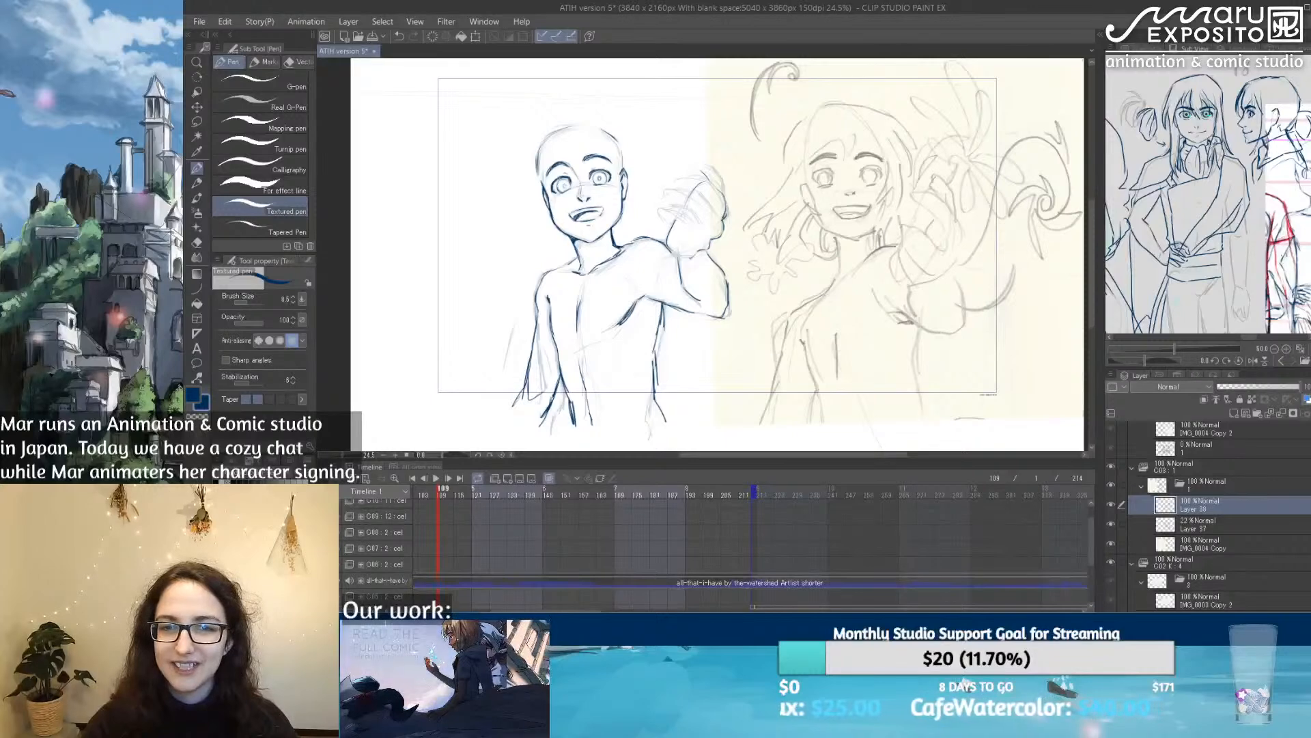
scroll(521, 171, "up", 3)
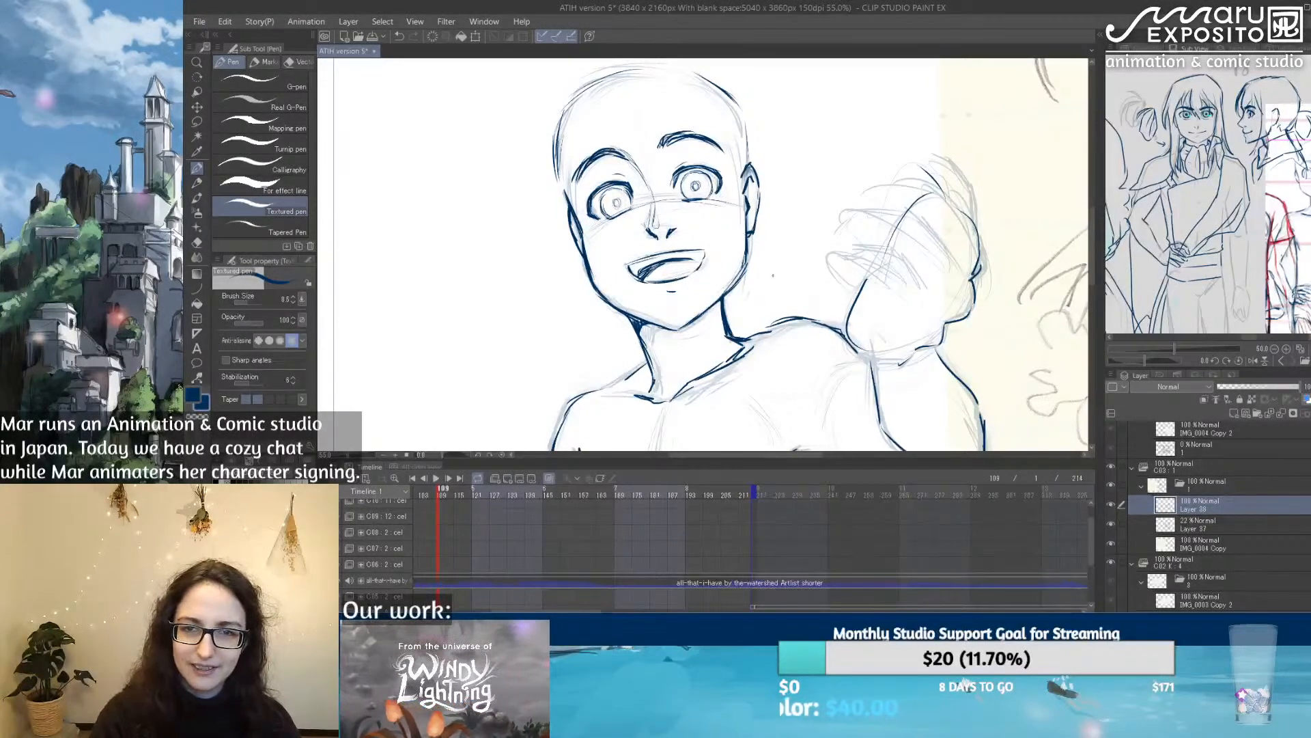
key("m")
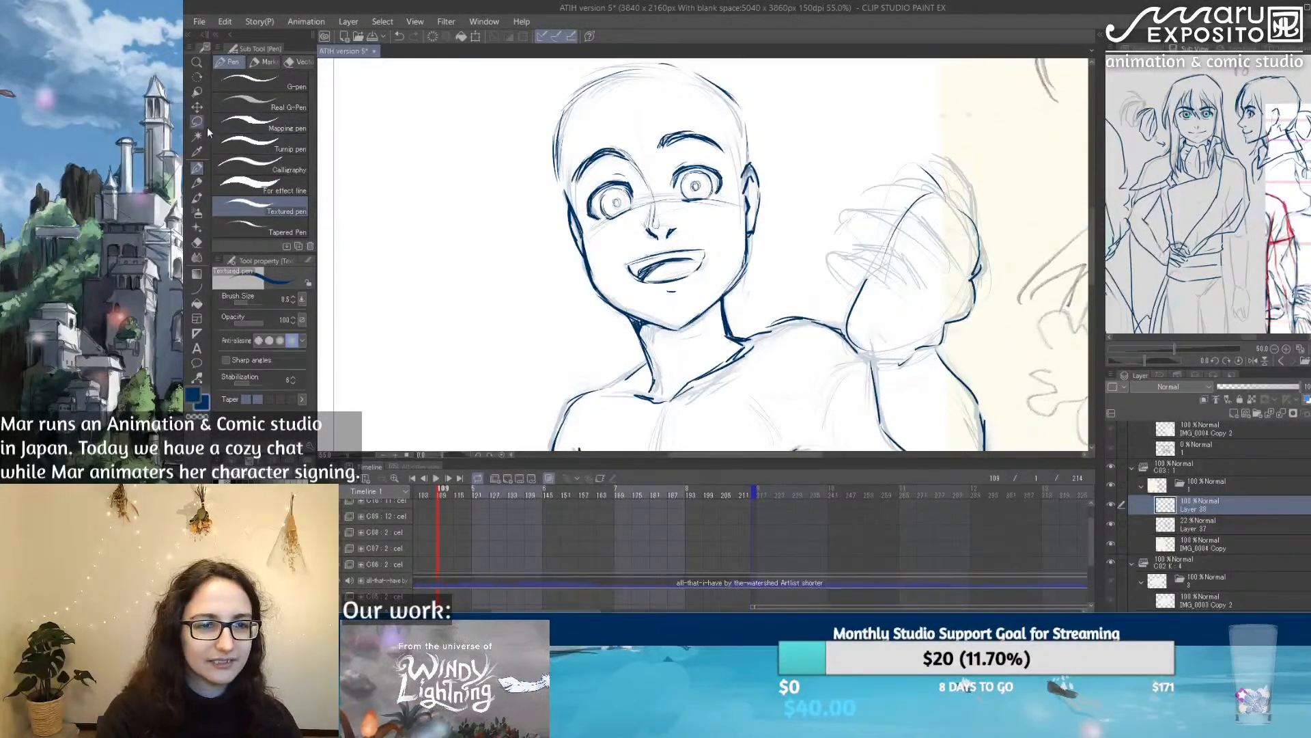
mouse_move(757, 356)
left_mouse_down()
mouse_move(531, 111)
mouse_move(583, 262)
left_mouse_up()
key("p")
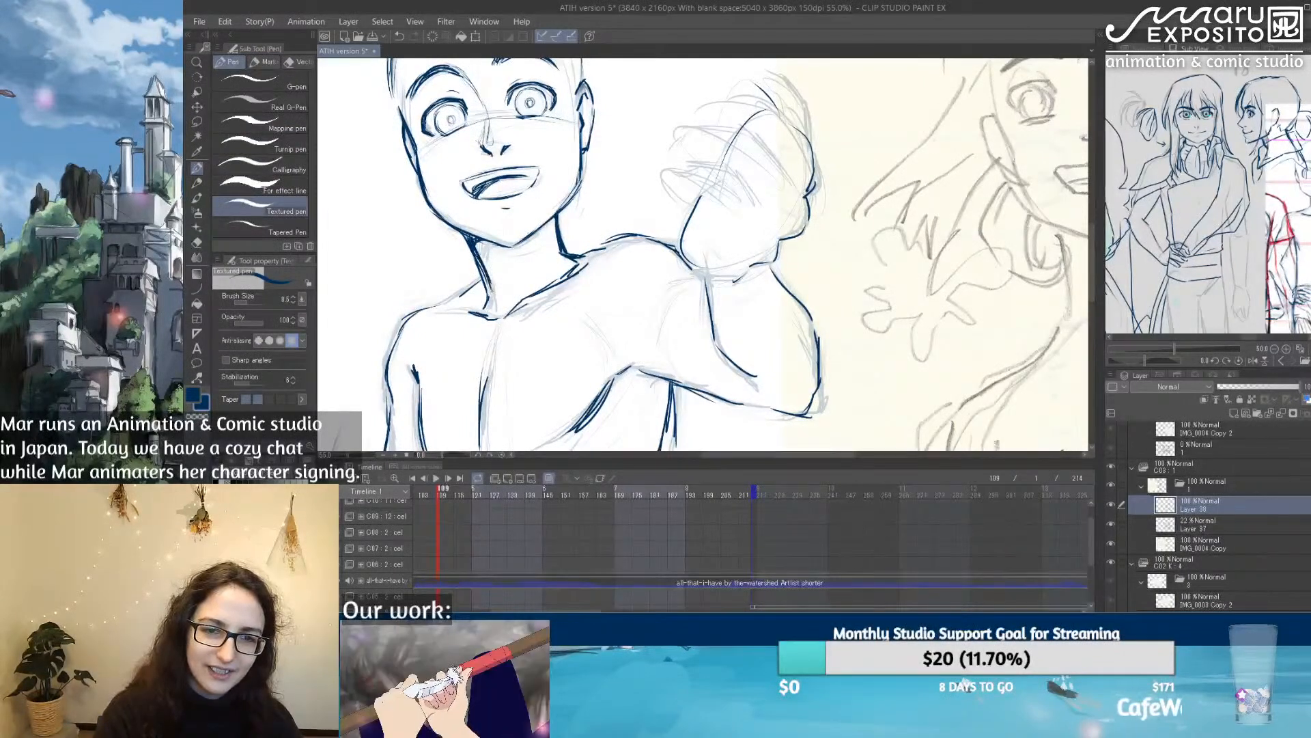
key("e")
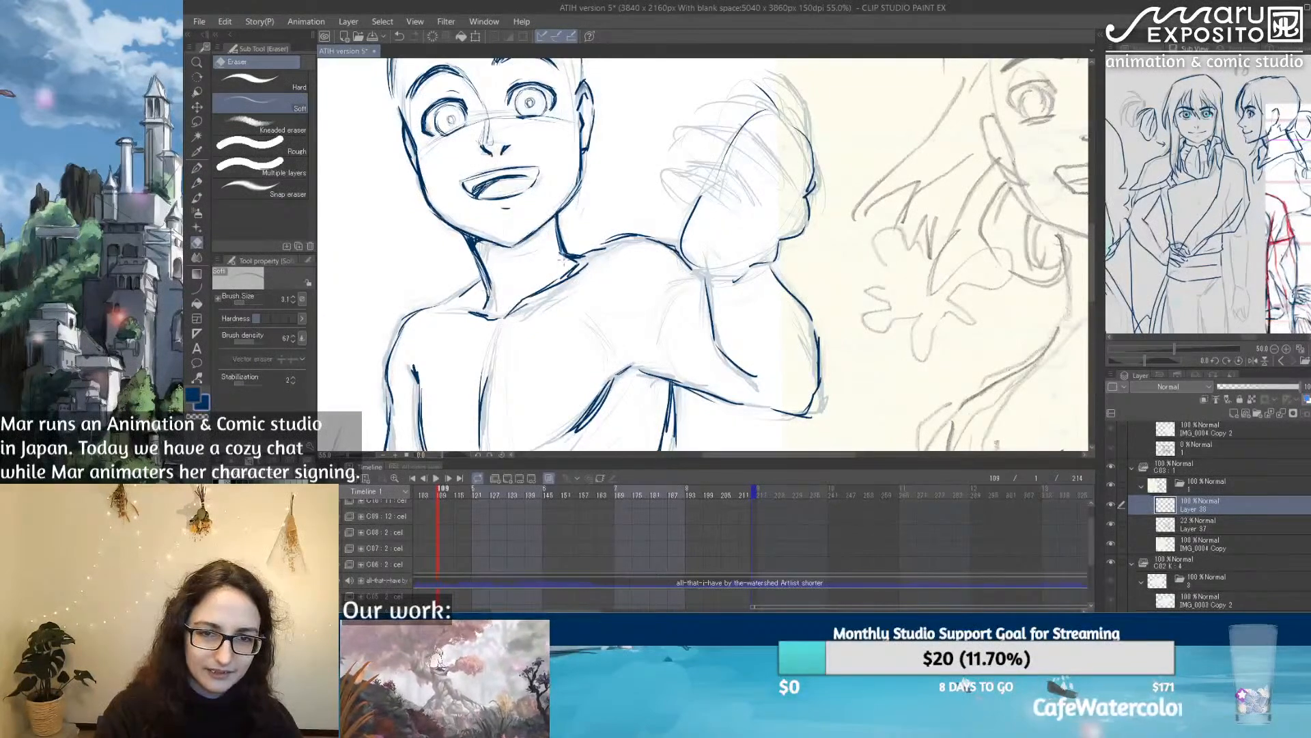
key("p")
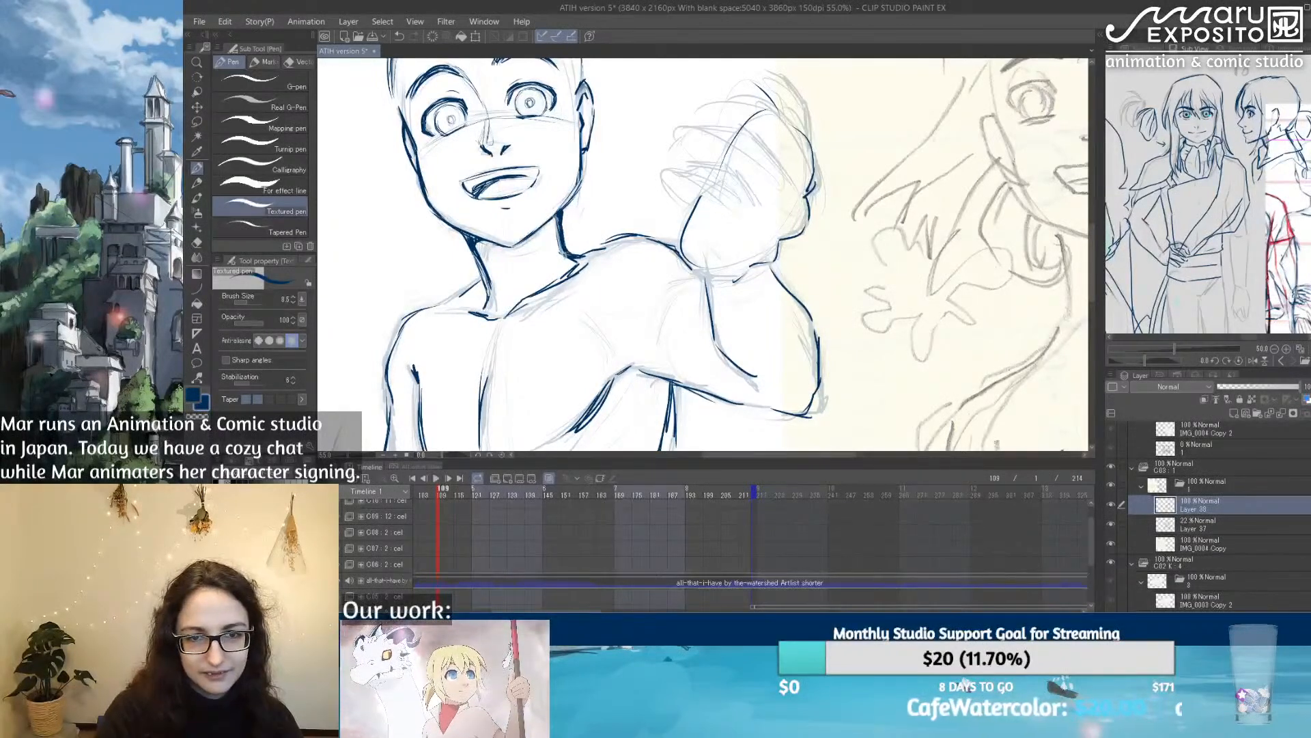
key("e")
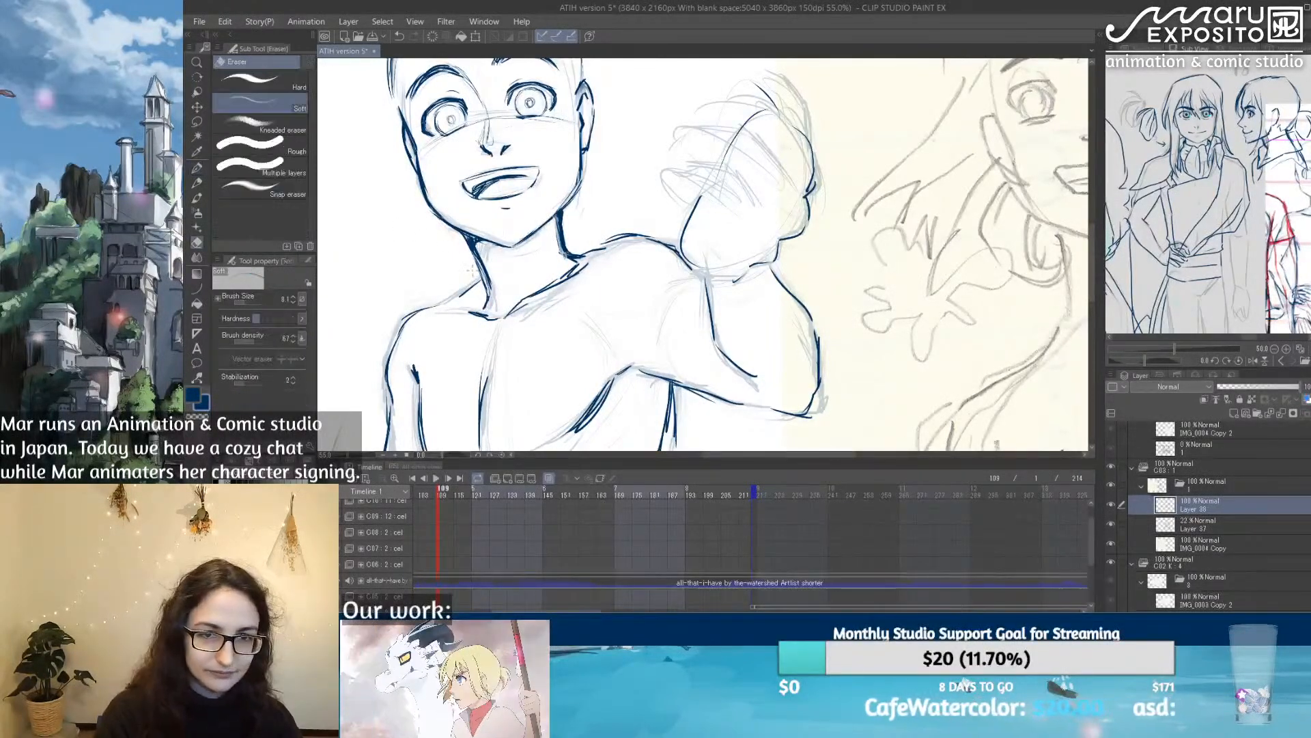
left_click(197, 169)
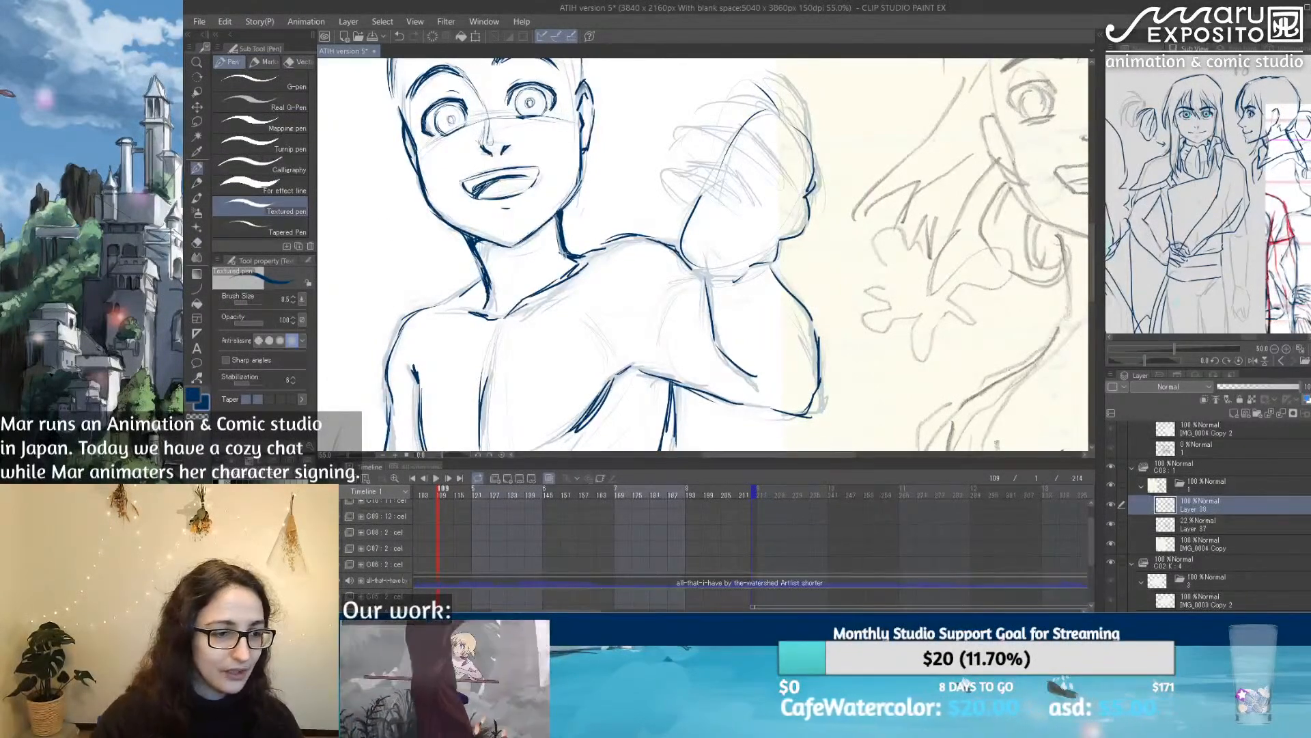
Step: Switch the reference view to the canvas overview and mirror the canvas view horizontally, bringing the new figure into view
scroll(487, 263, "down", 7)
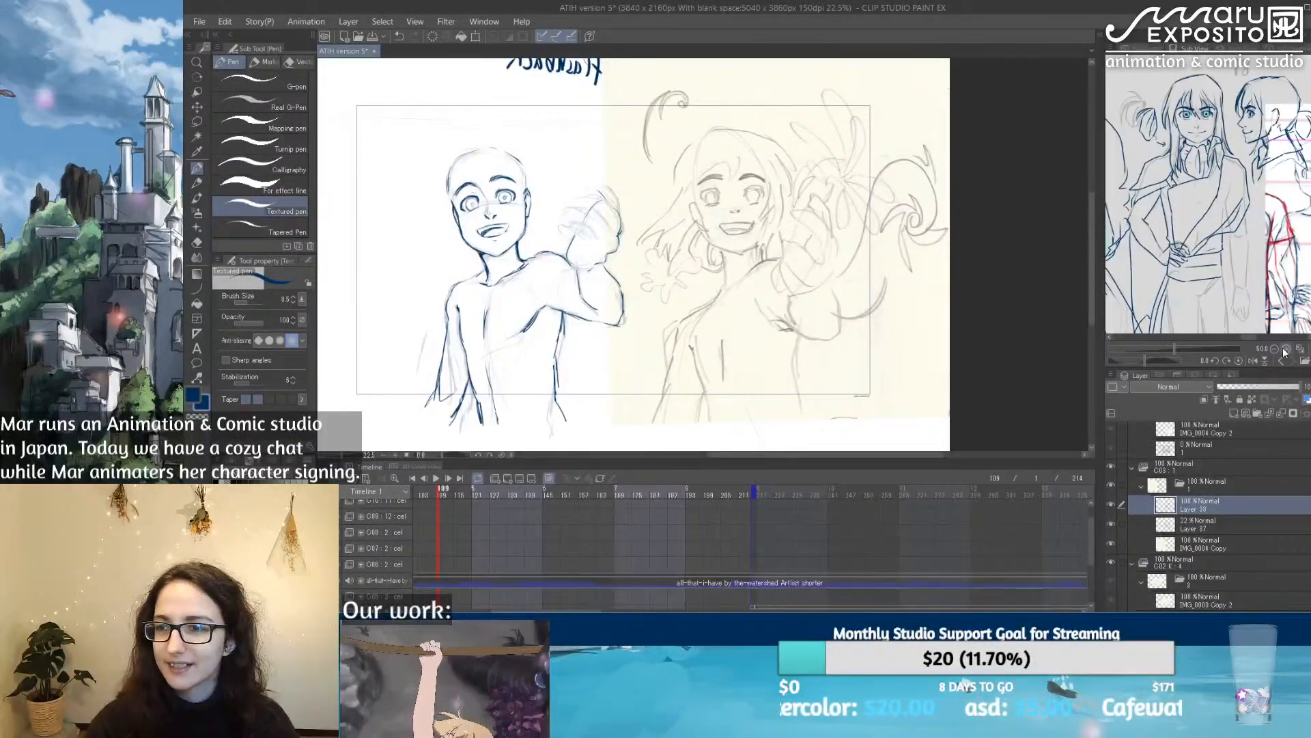
left_click(1136, 49)
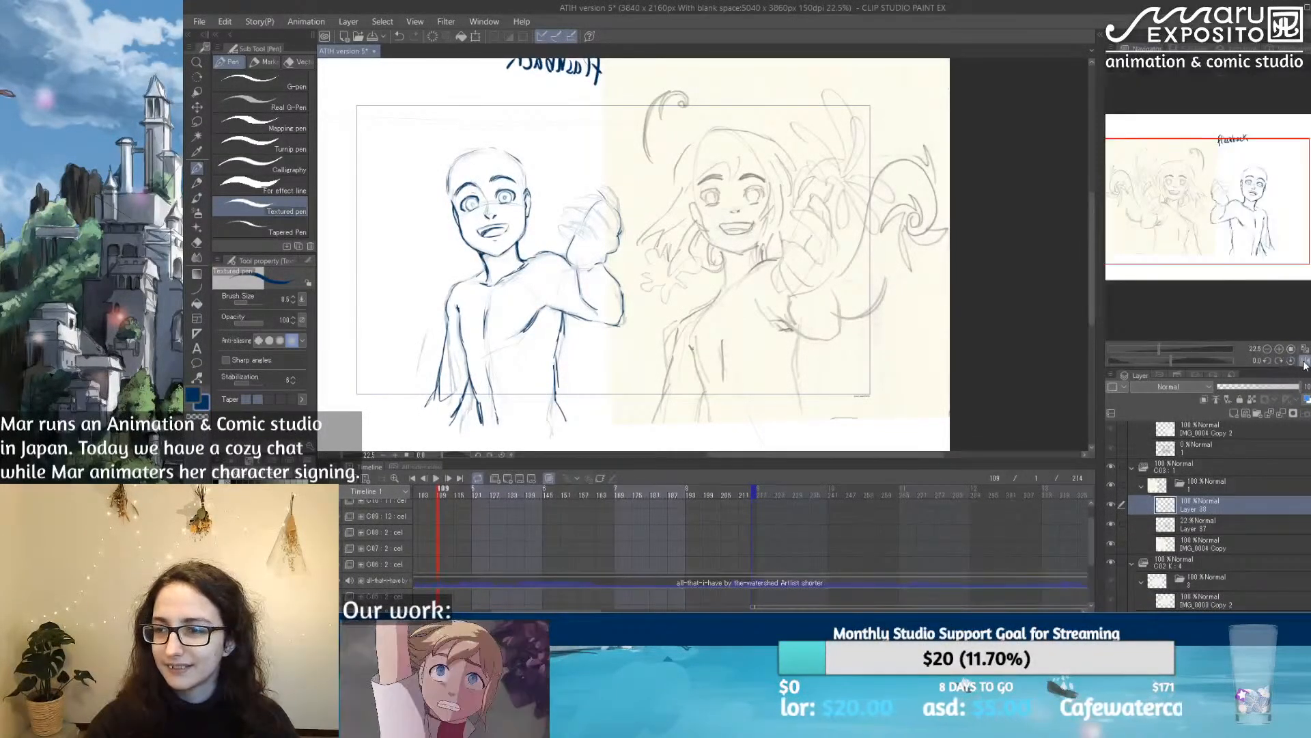
left_click(1304, 362)
left_click_drag(988, 278, 761, 271)
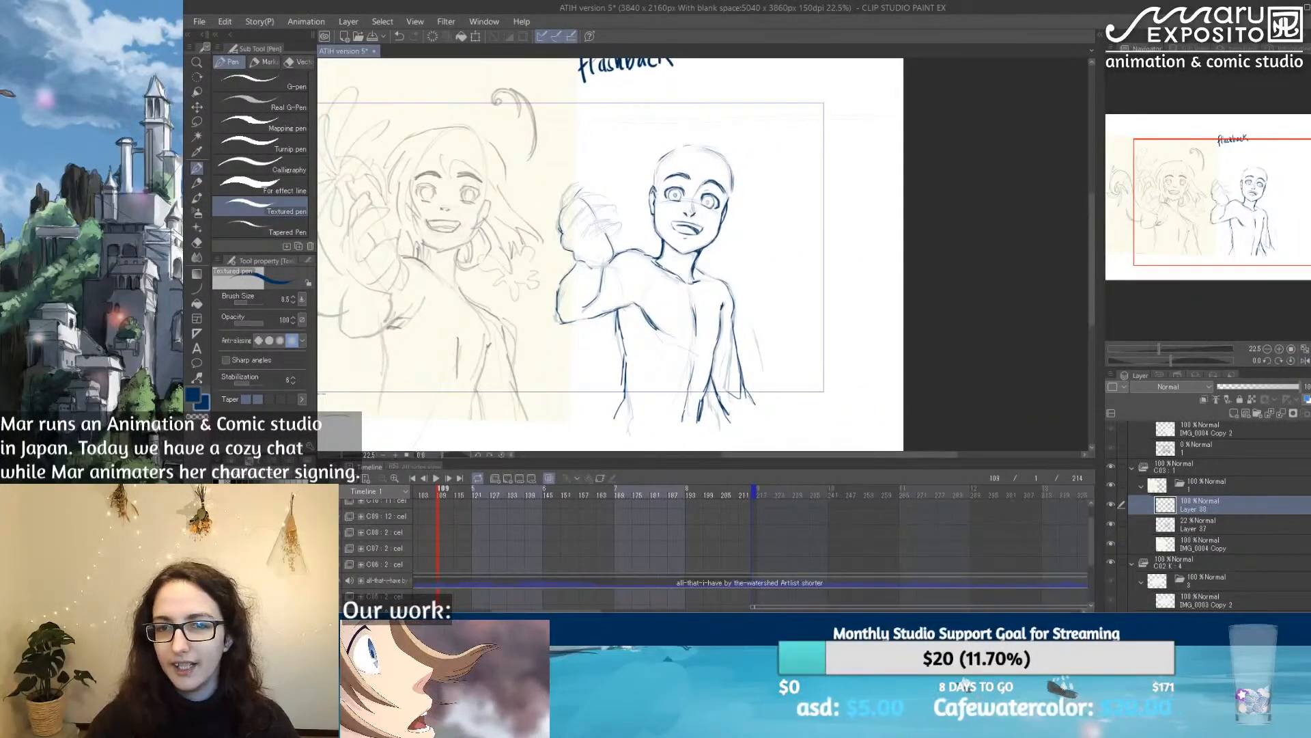
Step: Darken the lower lid lines of both eyes with the Textured pen
scroll(685, 196, "up", 4)
scroll(750, 207, "up", 2)
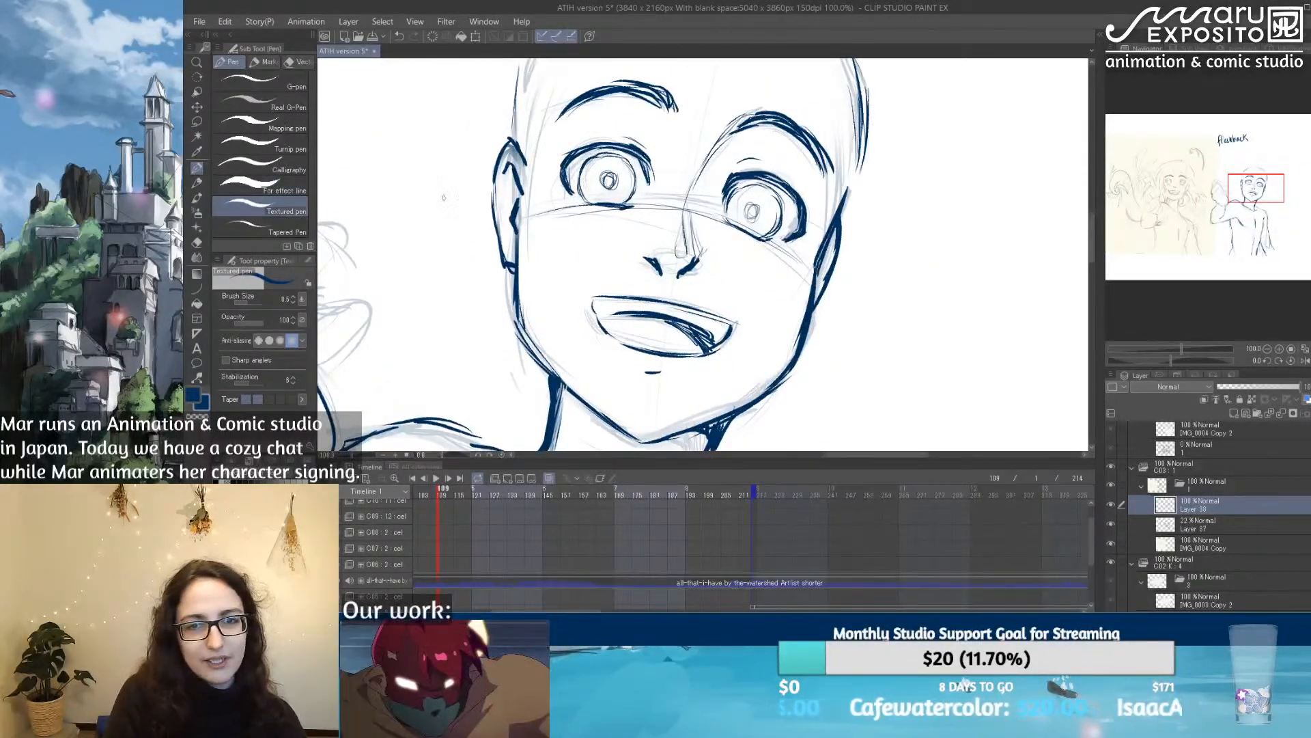
left_click_drag(576, 195, 635, 208)
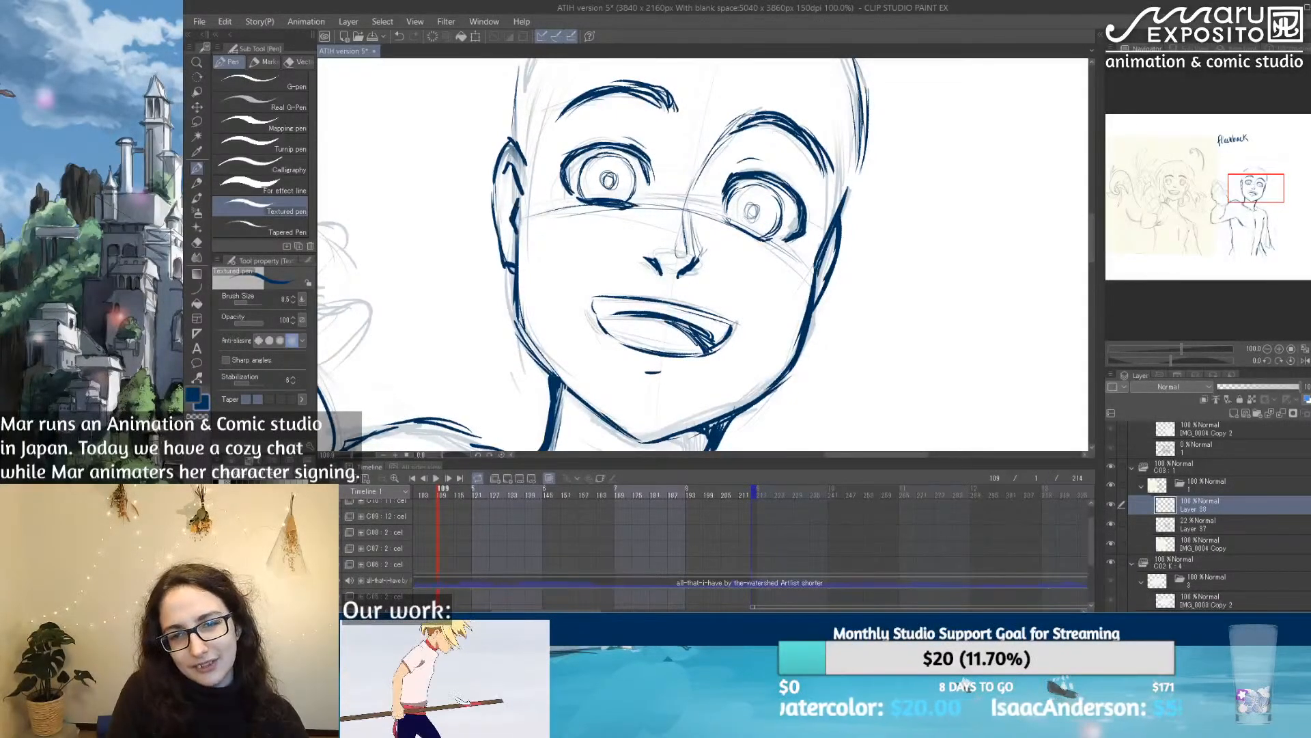
left_click_drag(726, 218, 790, 243)
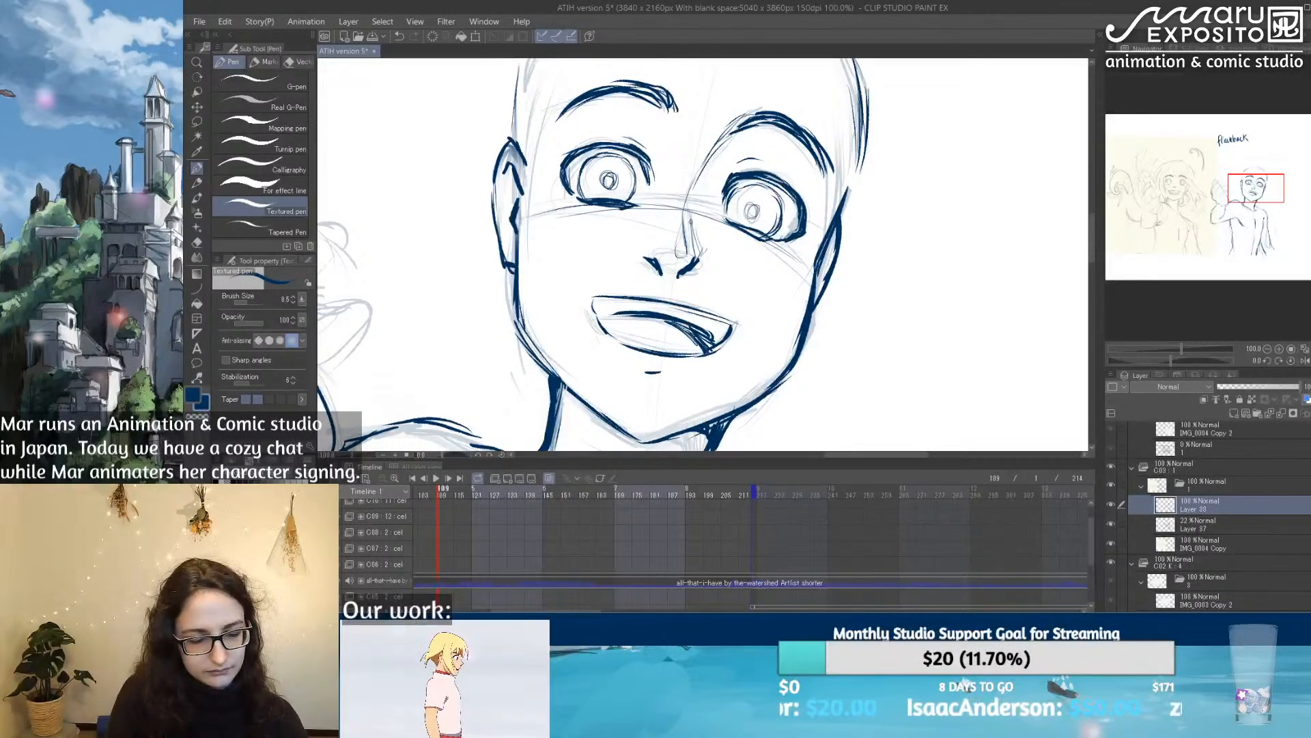
Step: Erase the heavy lower lid lines under both eyes with a larger soft eraser
key("e")
left_click_drag(584, 206, 627, 206)
mouse_move(615, 204)
left_mouse_down()
mouse_move(638, 207)
mouse_move(615, 206)
left_mouse_up()
left_click(251, 304)
left_click_drag(591, 204, 642, 210)
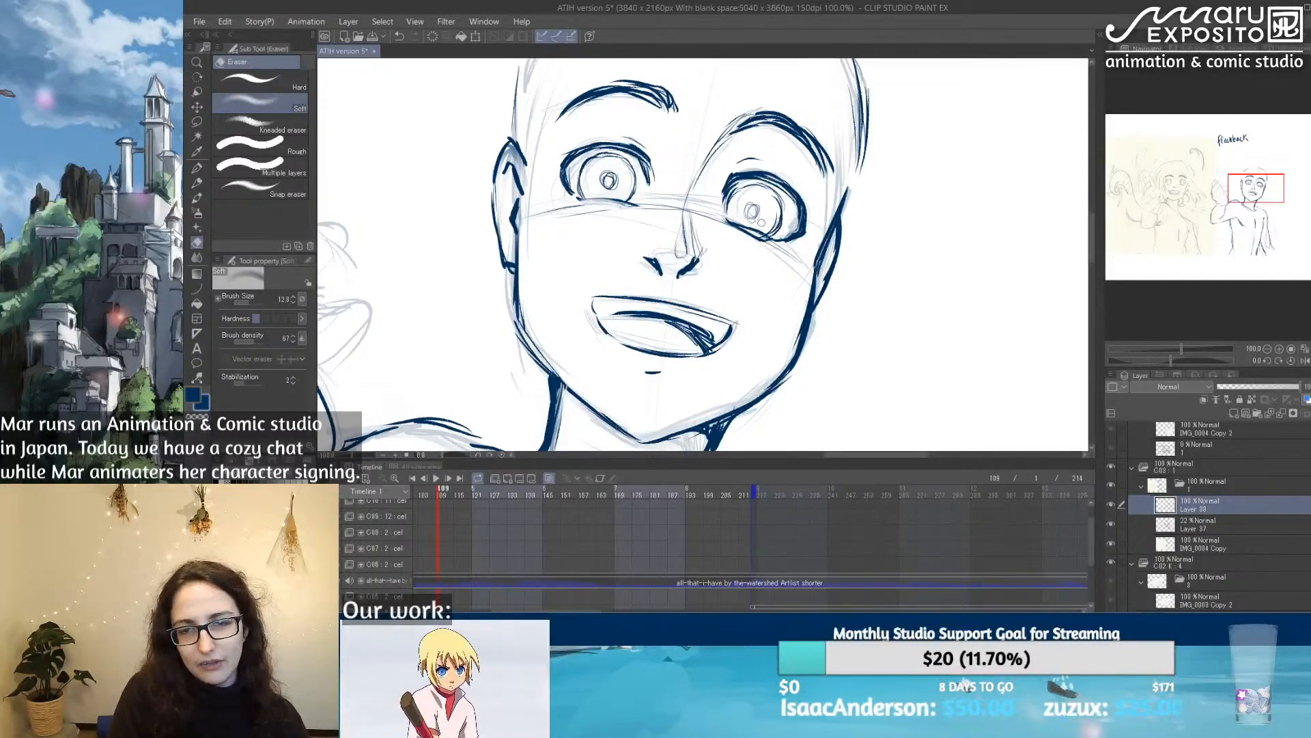
mouse_move(725, 225)
left_mouse_down()
mouse_move(798, 237)
mouse_move(741, 235)
mouse_move(754, 230)
left_mouse_up()
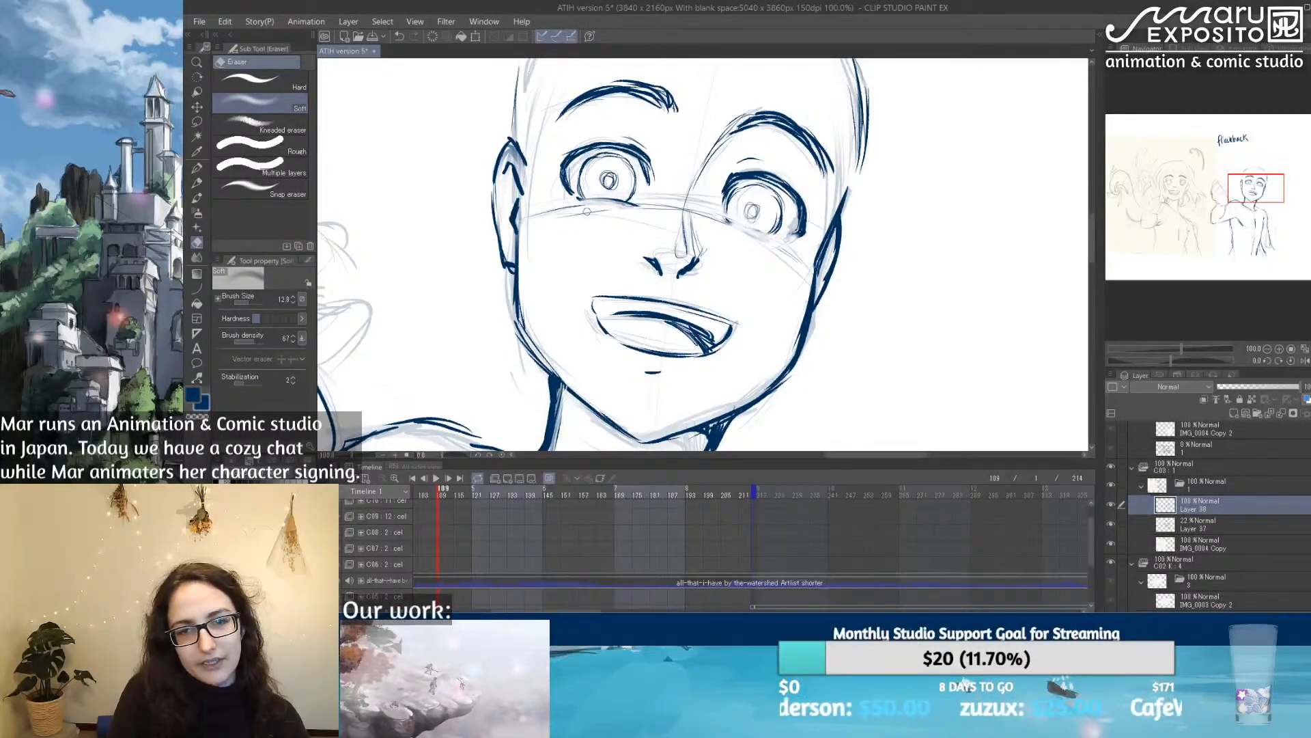
Step: Redraw the lower lids of both eyes as lighter lines and thicken the nostril farther from the raised hand
left_click(197, 167)
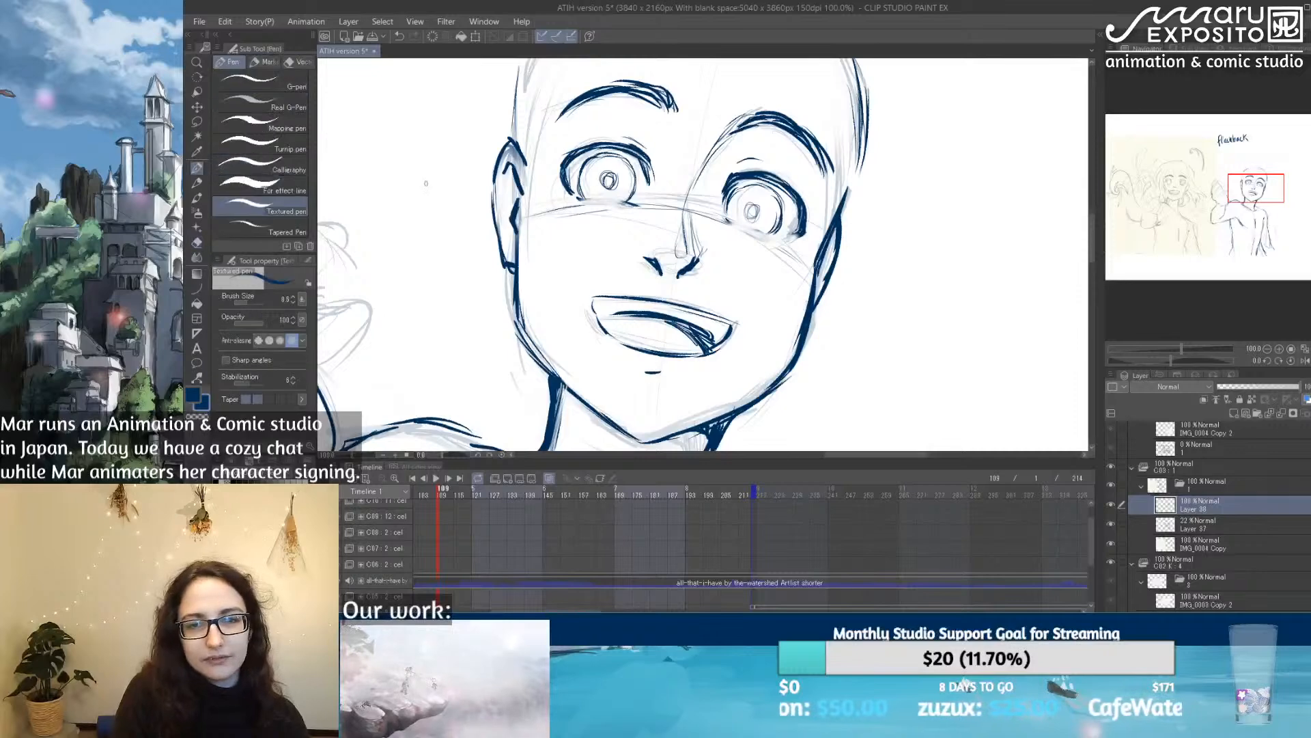
left_click_drag(578, 198, 640, 203)
mouse_move(723, 215)
left_mouse_down()
mouse_move(777, 237)
mouse_move(765, 247)
mouse_move(776, 252)
left_mouse_up()
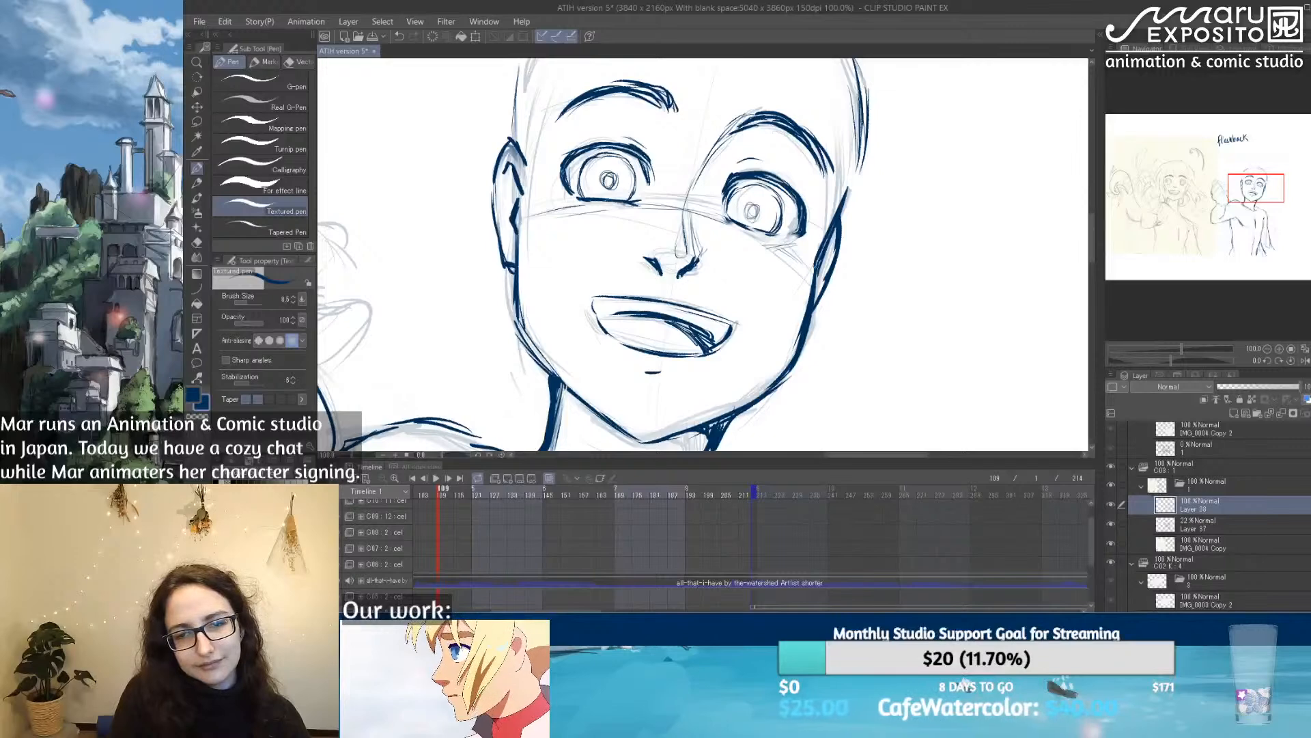
left_click_drag(698, 270, 685, 275)
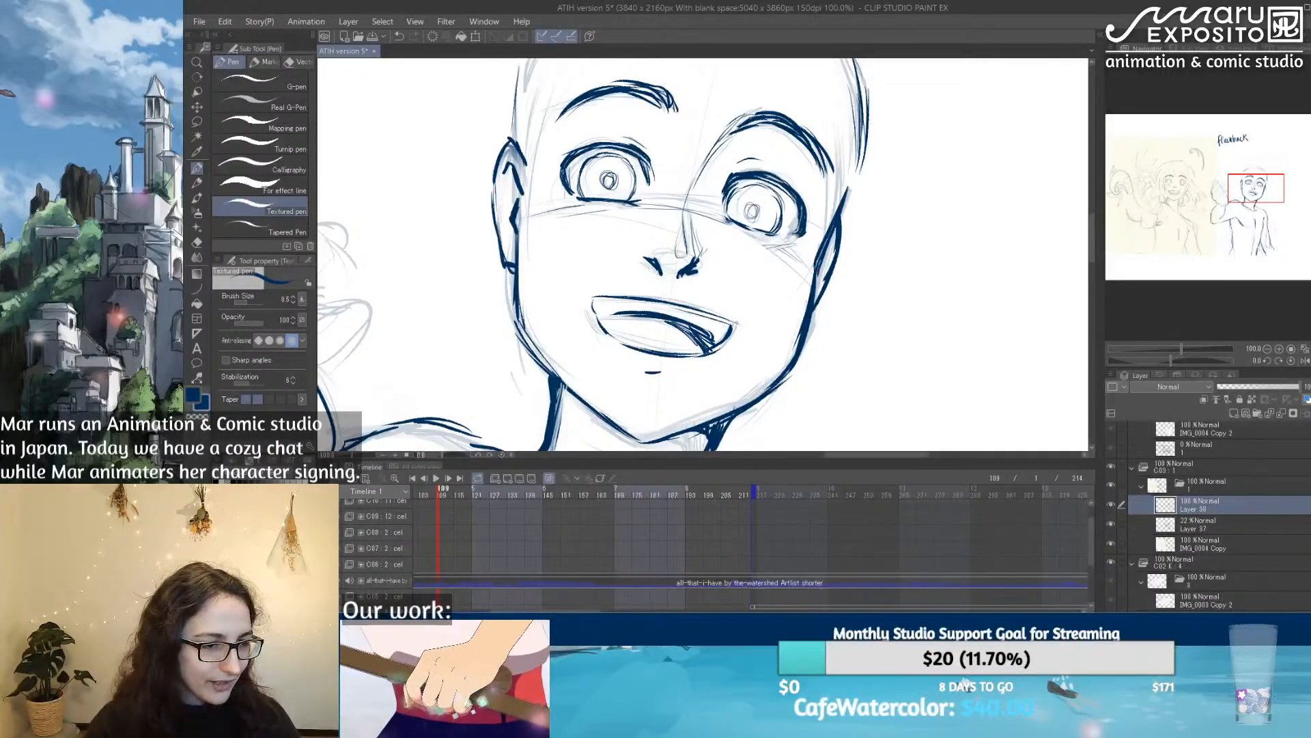
Step: Join the skull outline to the ear farther from the raised hand and trace the upper skull curve on the opposite side
scroll(711, 137, "down", 5)
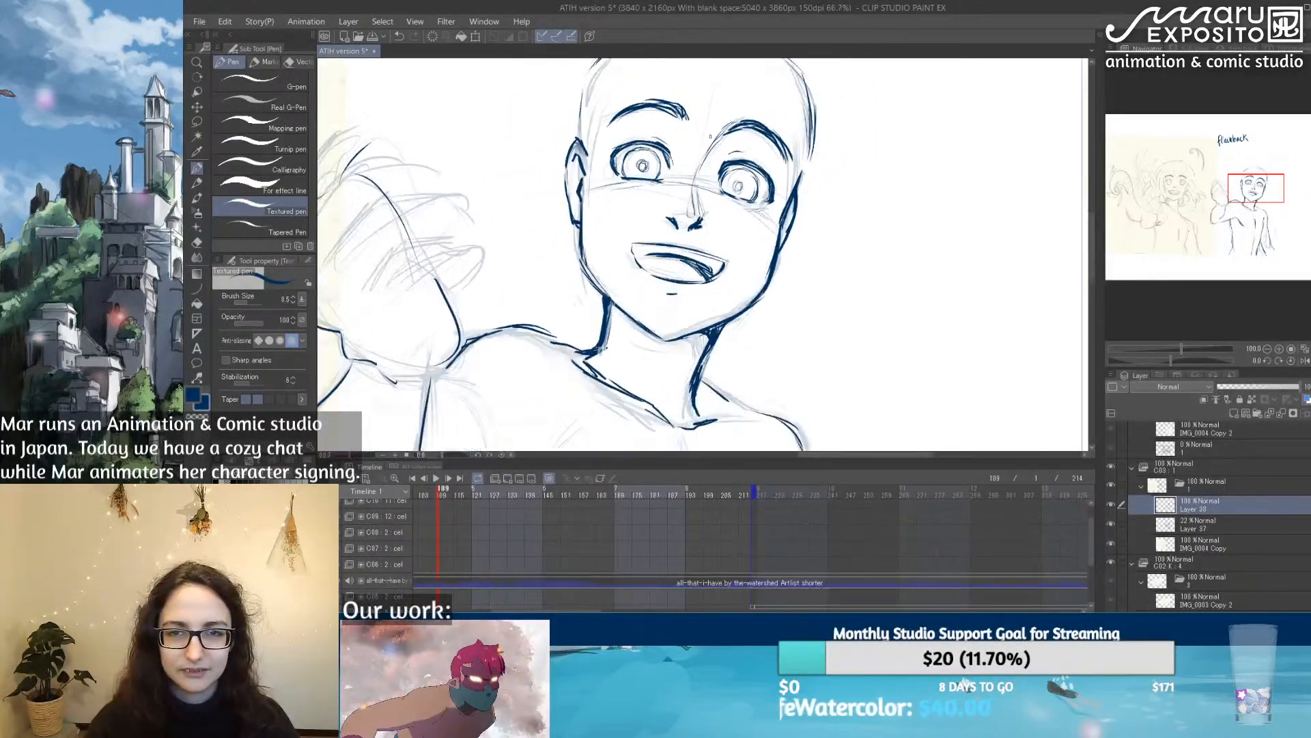
scroll(710, 136, "down", 2)
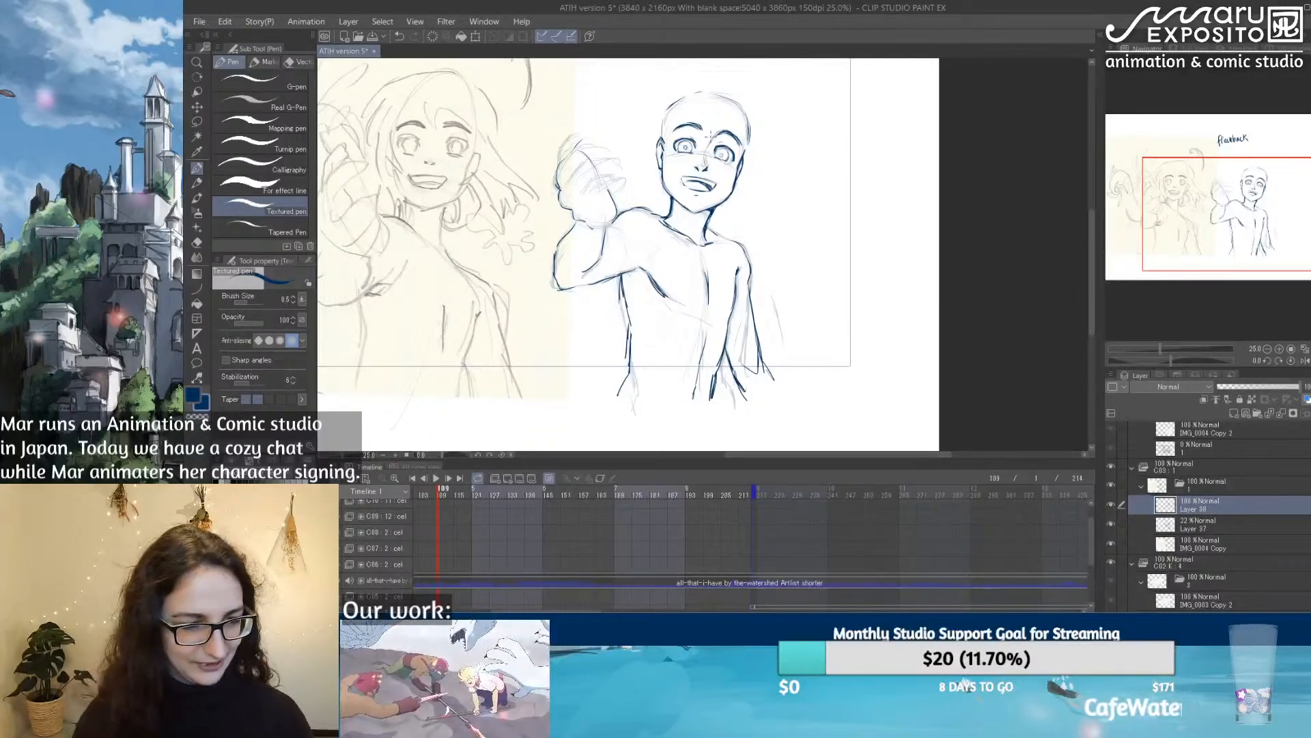
scroll(708, 137, "up", 4)
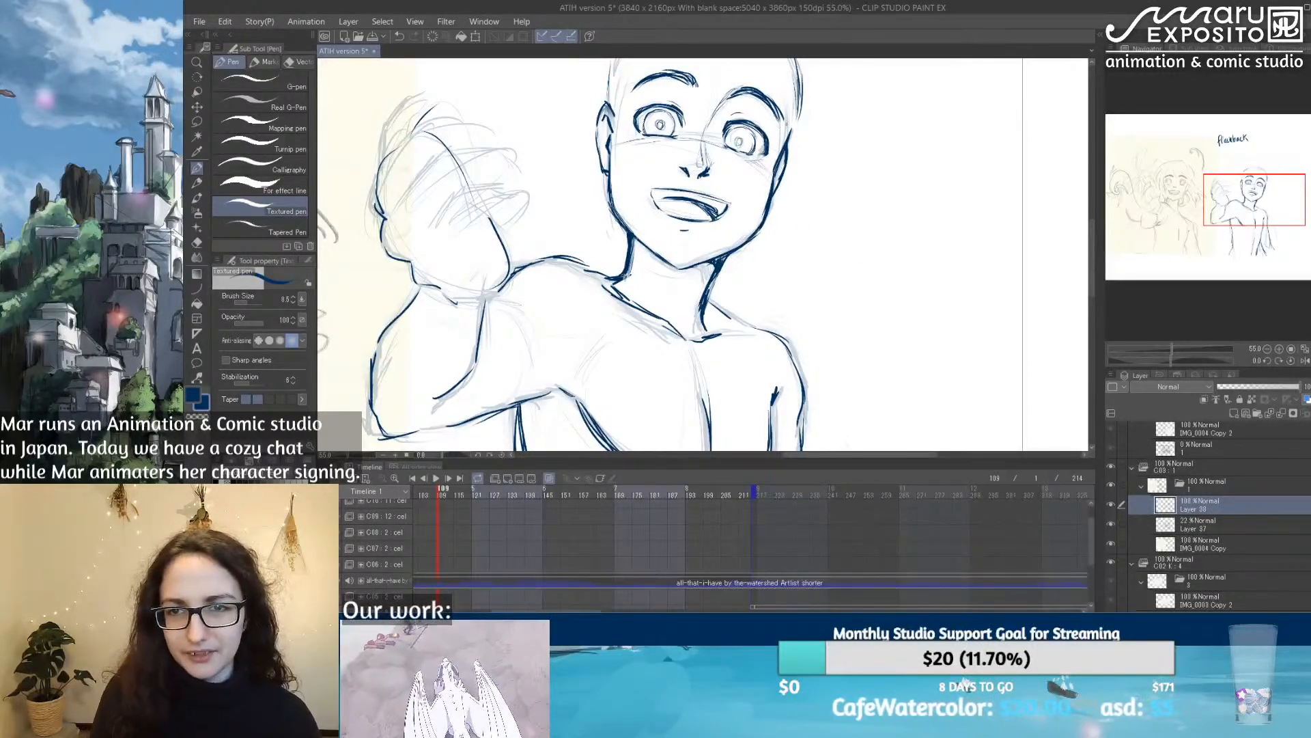
left_click_drag(792, 130, 797, 108)
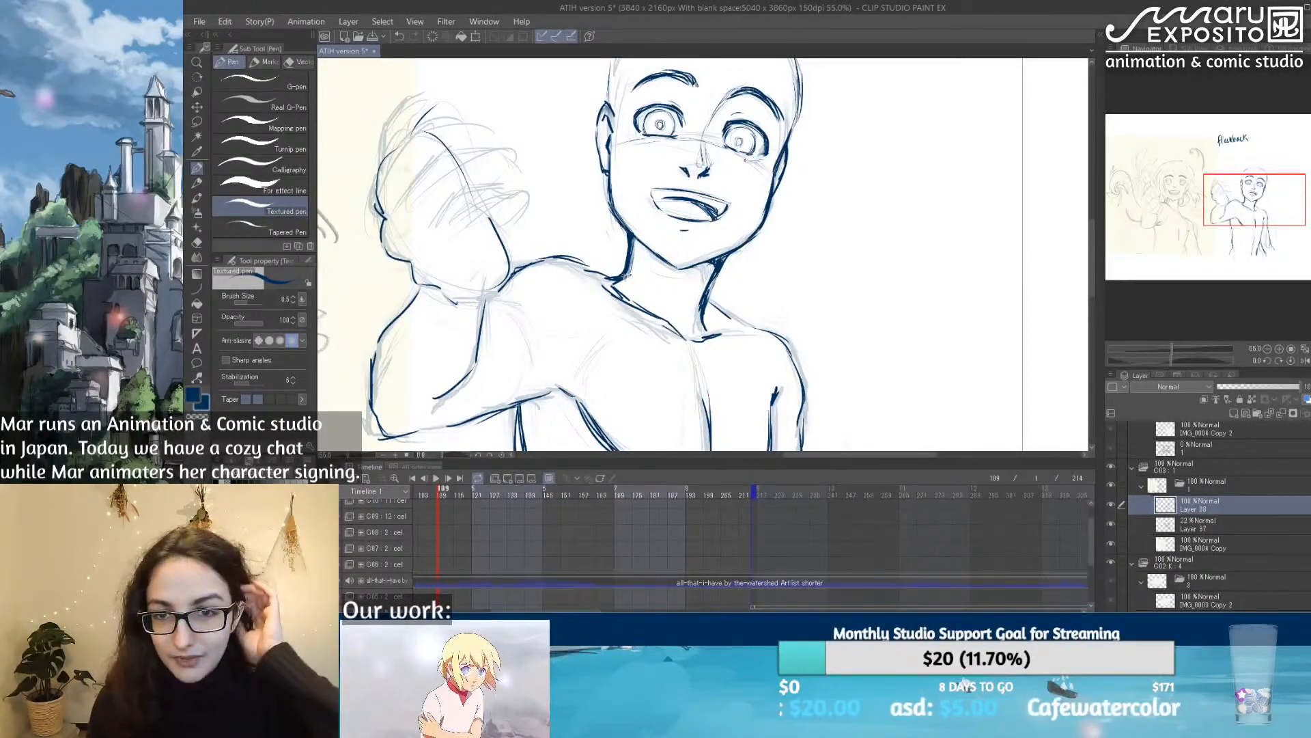
mouse_move(624, 95)
left_mouse_down()
mouse_move(612, 150)
mouse_move(592, 159)
left_mouse_up()
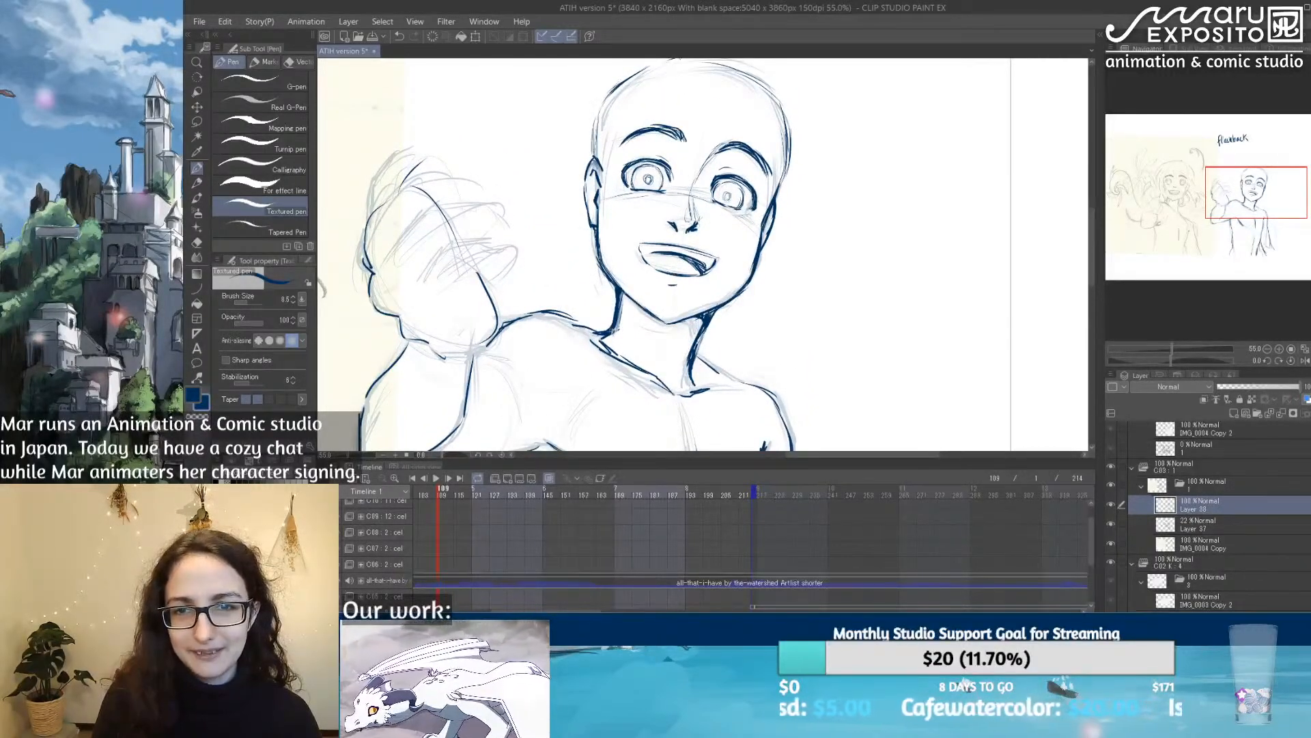
left_click_drag(714, 112, 695, 150)
mouse_move(597, 121)
left_mouse_down()
mouse_move(668, 96)
mouse_move(638, 101)
mouse_move(656, 98)
left_mouse_up()
key("e")
left_click(197, 168)
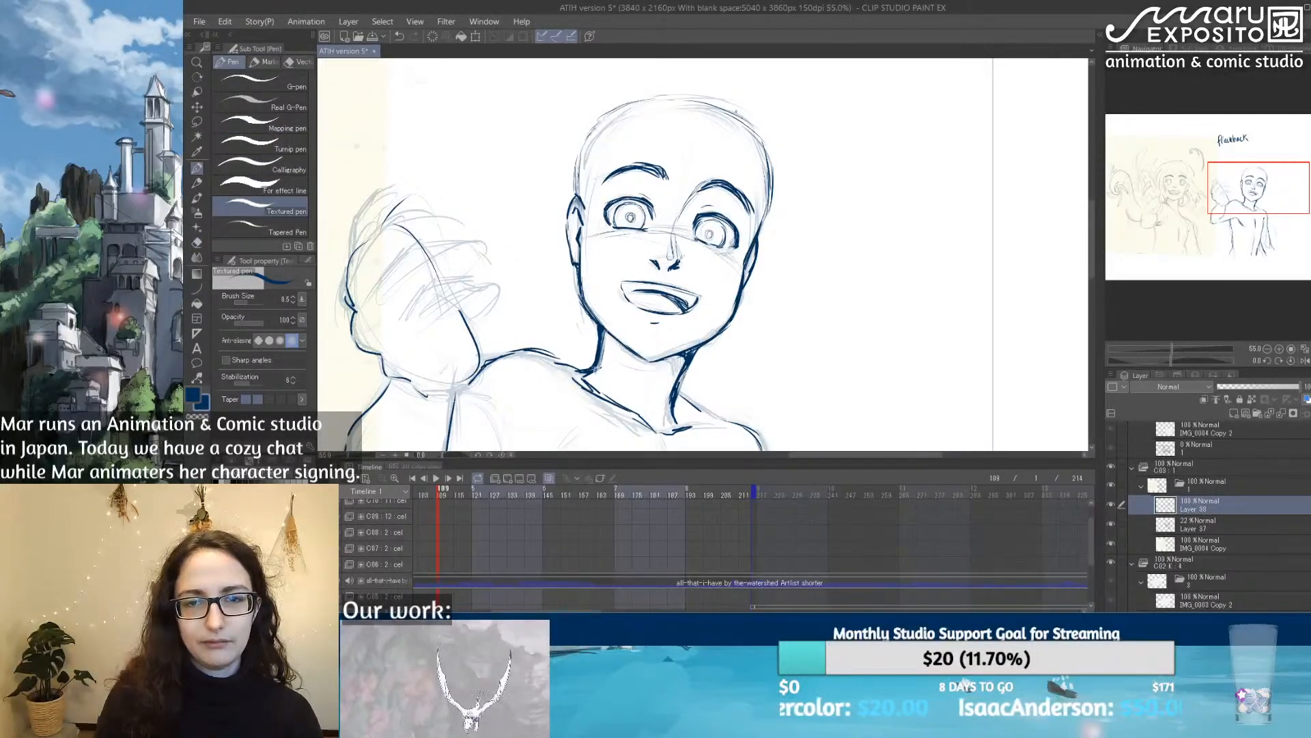
Step: Darken the side contour of the torso from the armpit under the raised arm down to the waist
scroll(735, 109, "down", 3)
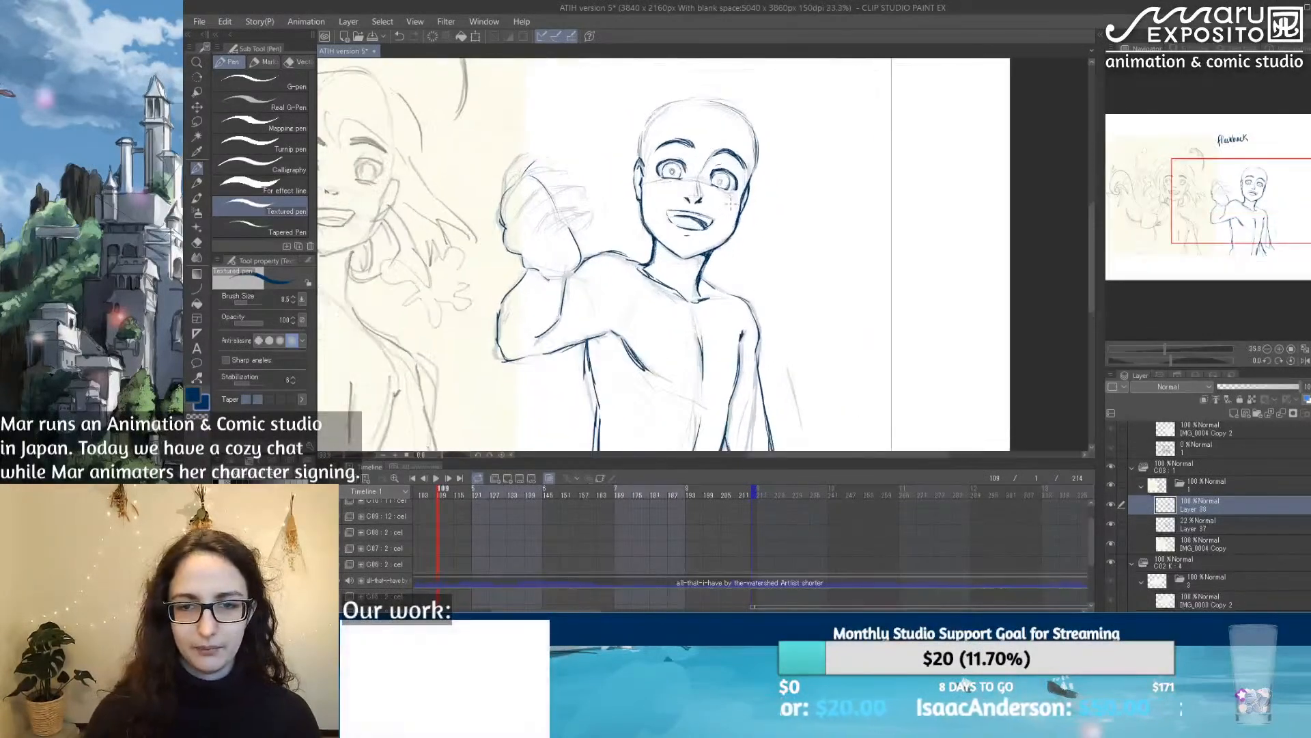
scroll(730, 205, "down", 1)
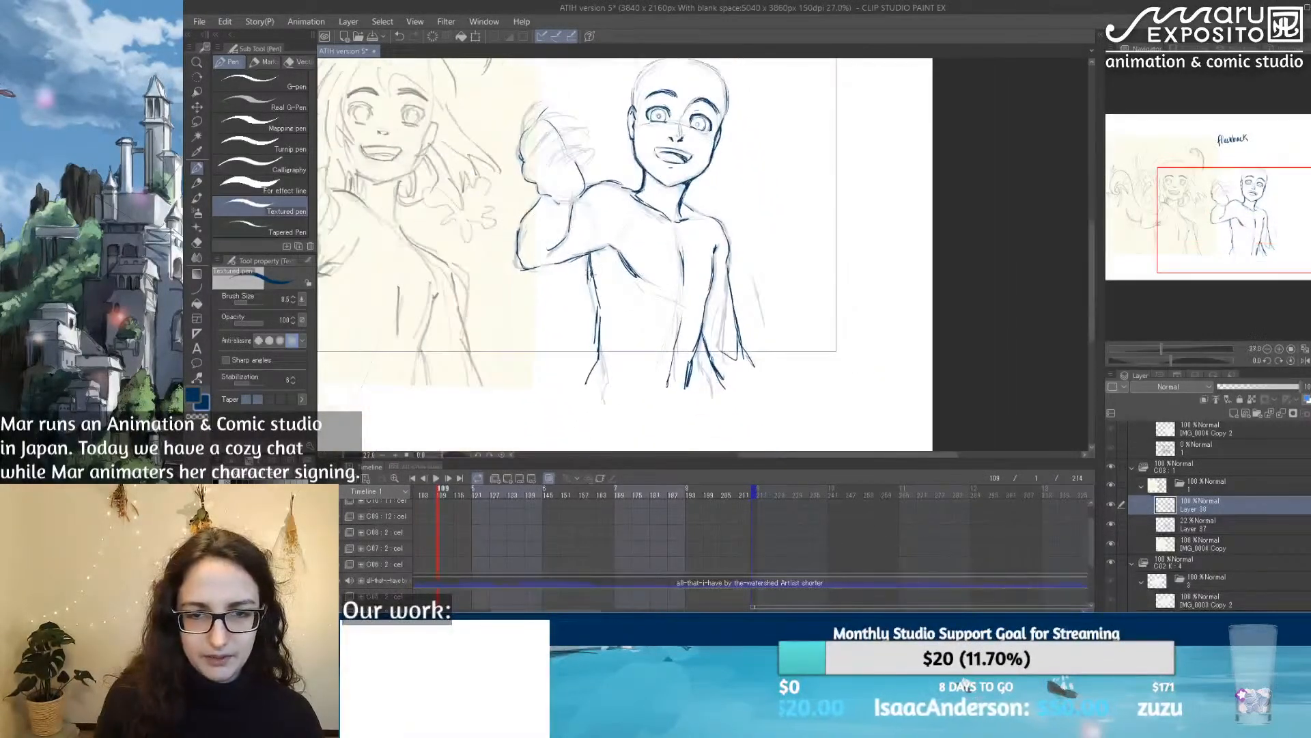
left_click_drag(589, 270, 600, 350)
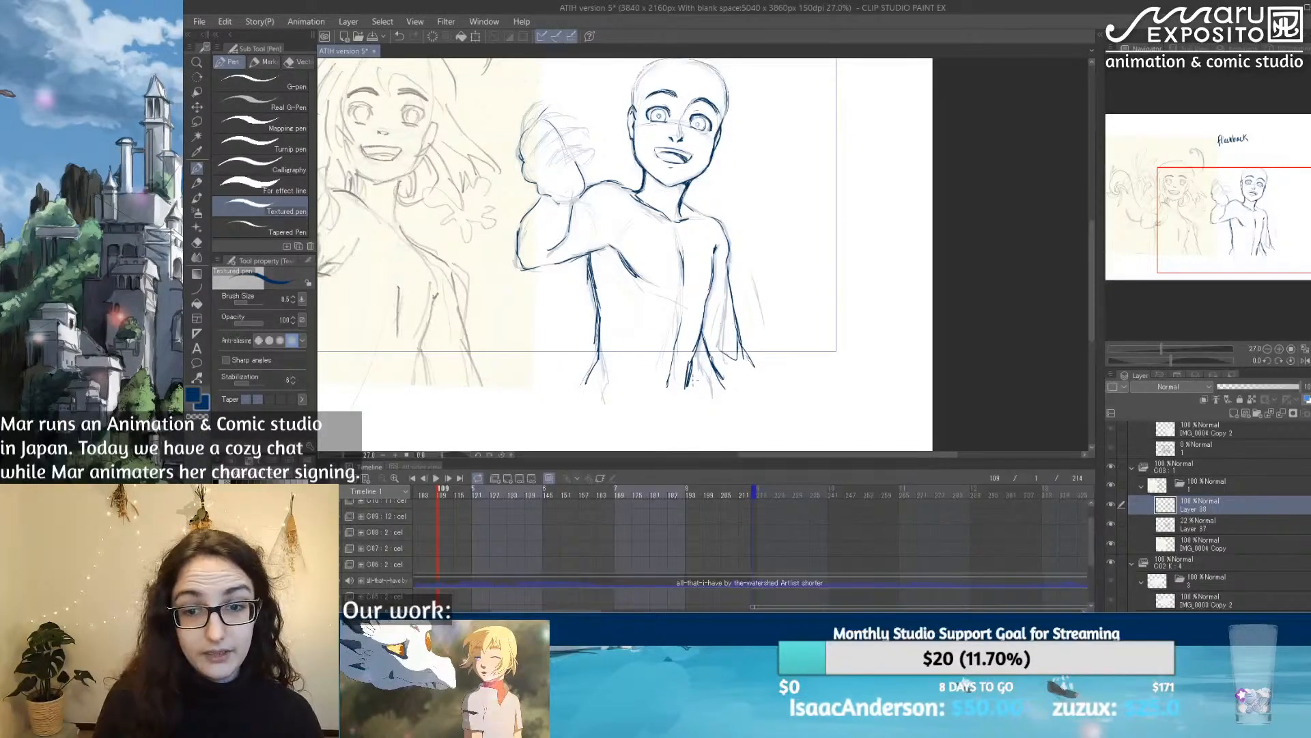
left_click_drag(704, 223, 747, 235)
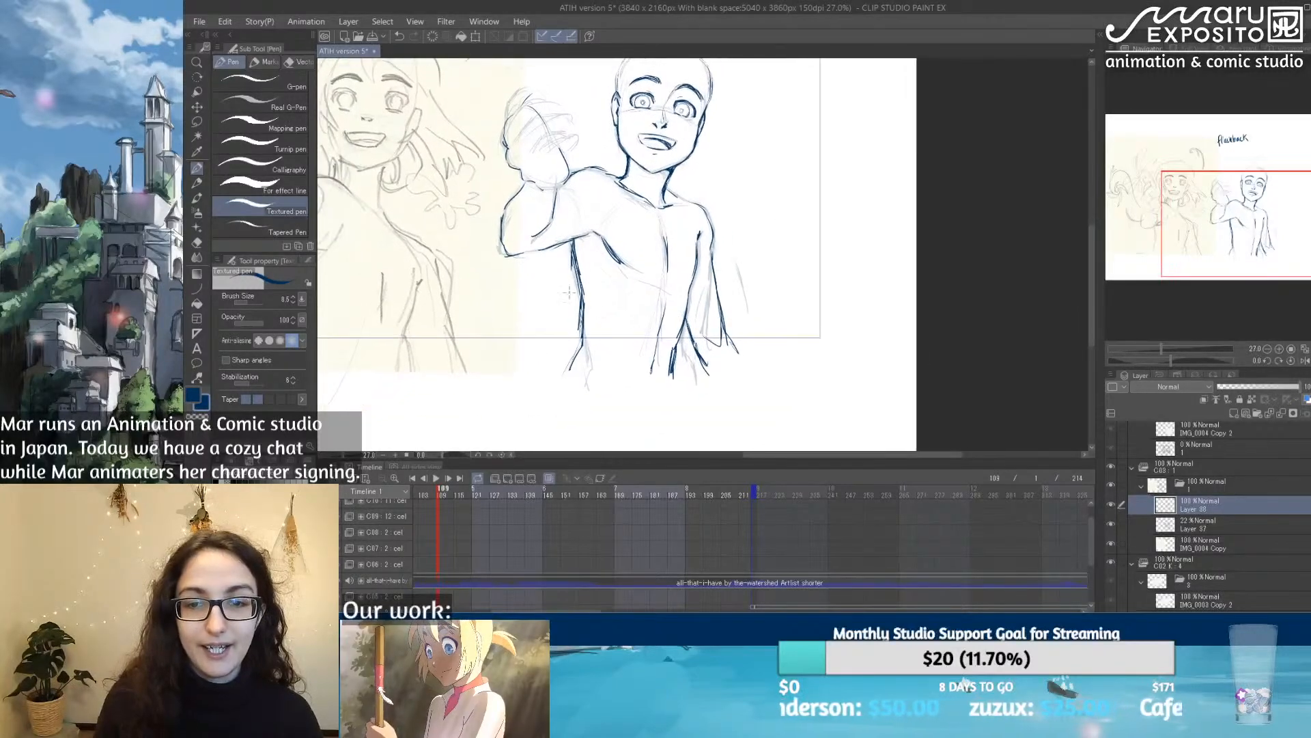
left_click_drag(812, 192, 753, 219)
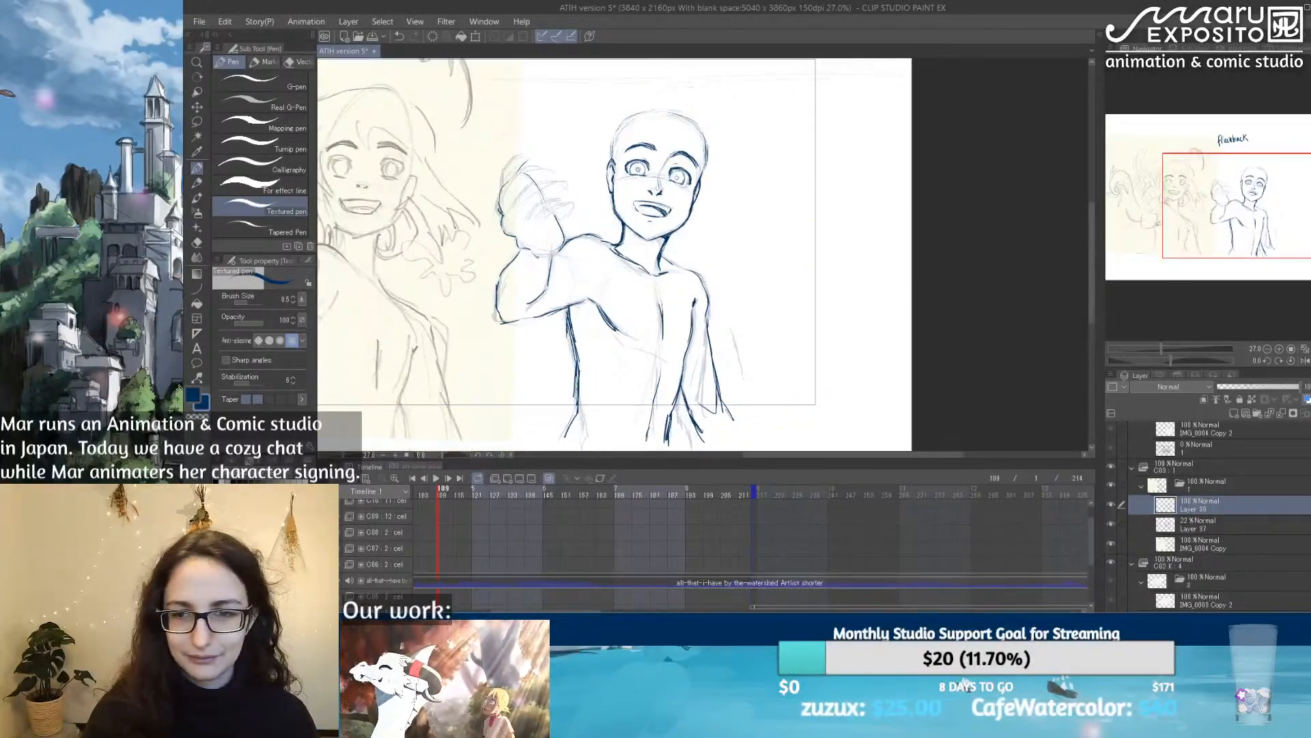
Step: Hide the Layer 37 rough and check the clean figure on its own
left_click(1112, 525)
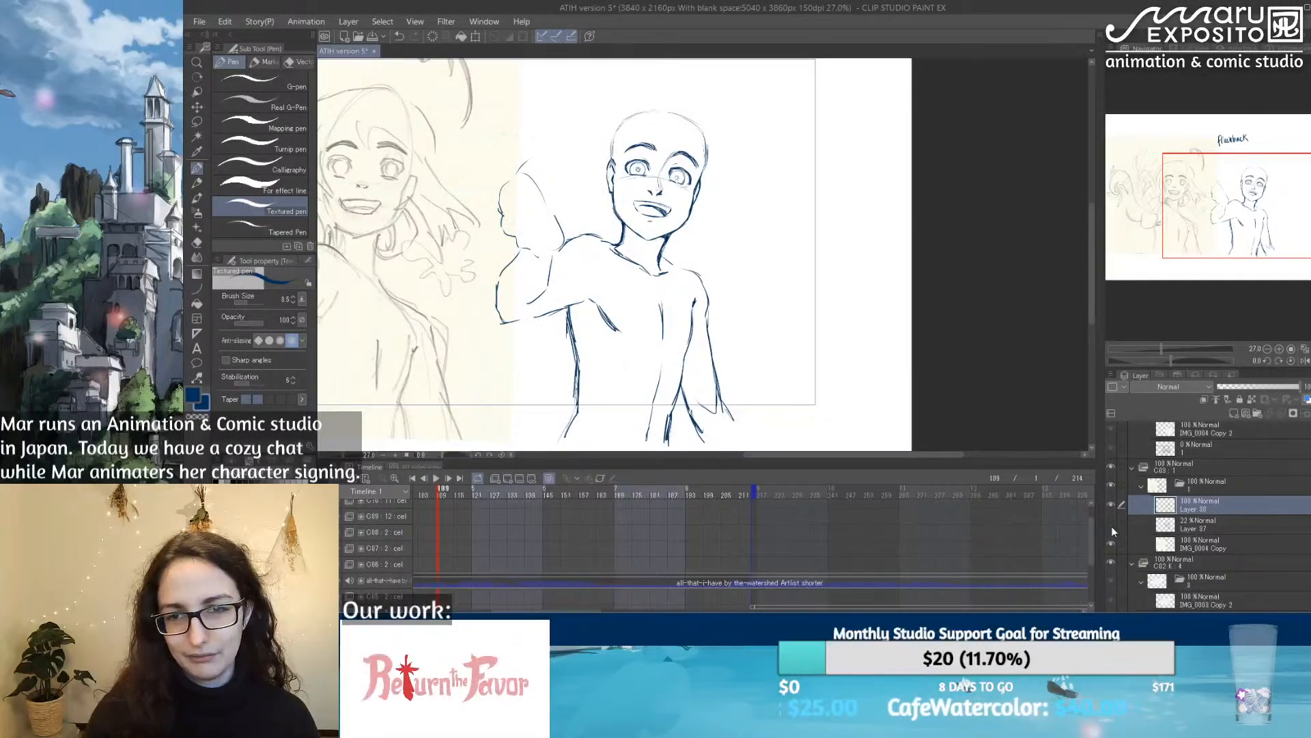
left_click(1112, 526)
left_click(1111, 526)
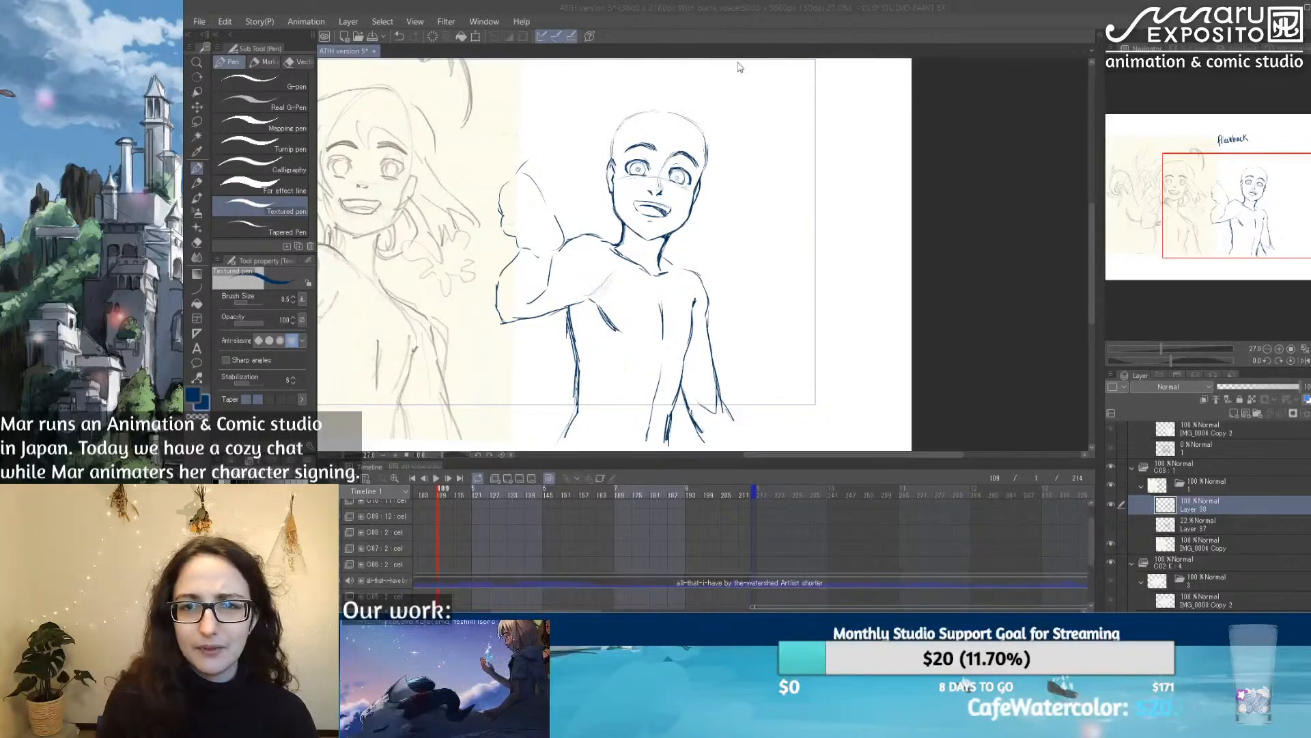
left_click(747, 32)
mouse_move(685, 248)
left_mouse_down()
mouse_move(749, 237)
mouse_move(747, 260)
left_mouse_up()
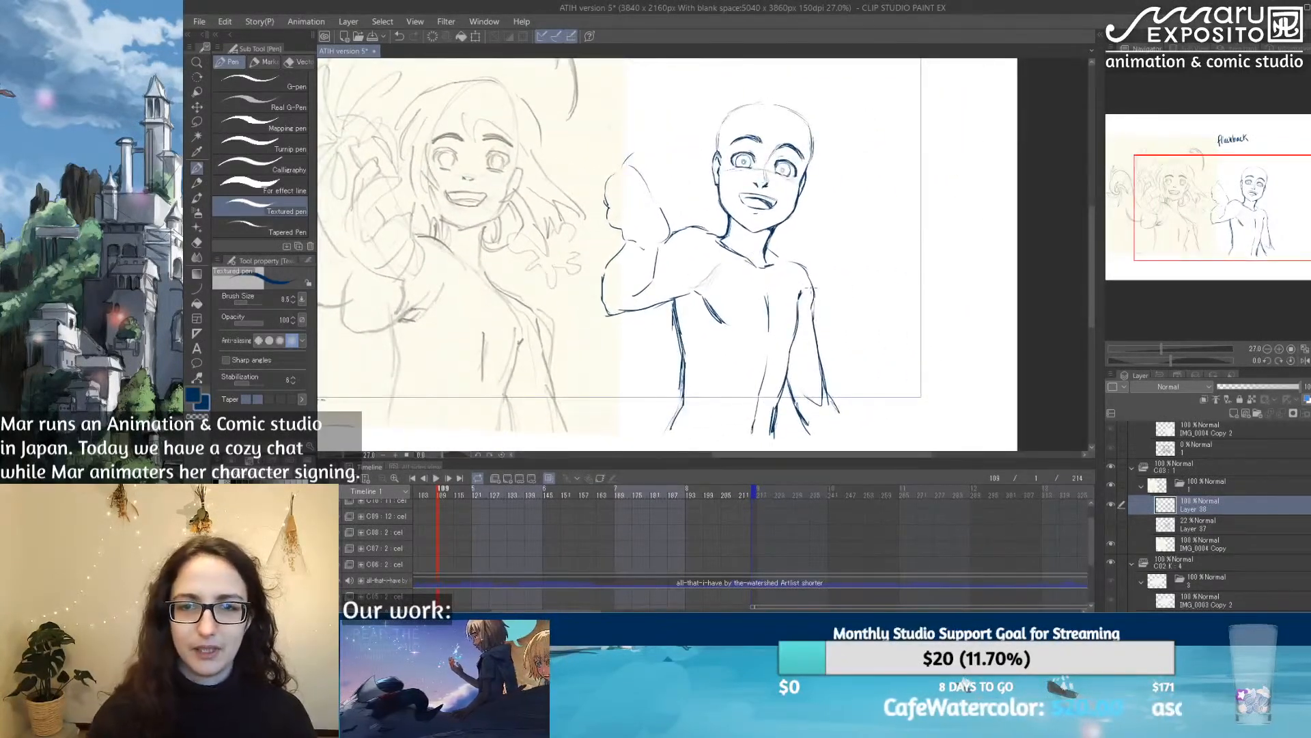
scroll(813, 286, "down", 3)
scroll(825, 236, "up", 2)
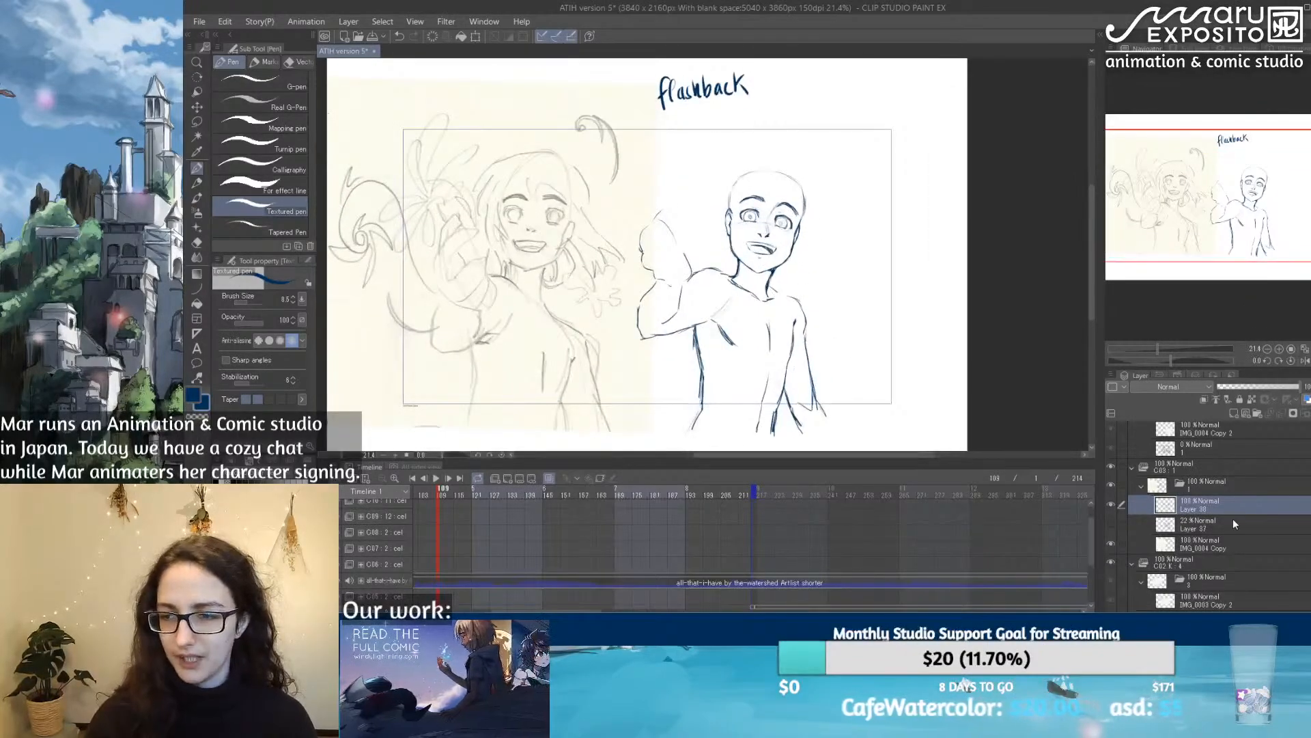
Step: Transform the Layer 38 figure, moving it toward the old sketch so they overlap and scaling it up to about 119%
key("ctrl+t")
left_click_drag(757, 320, 668, 321)
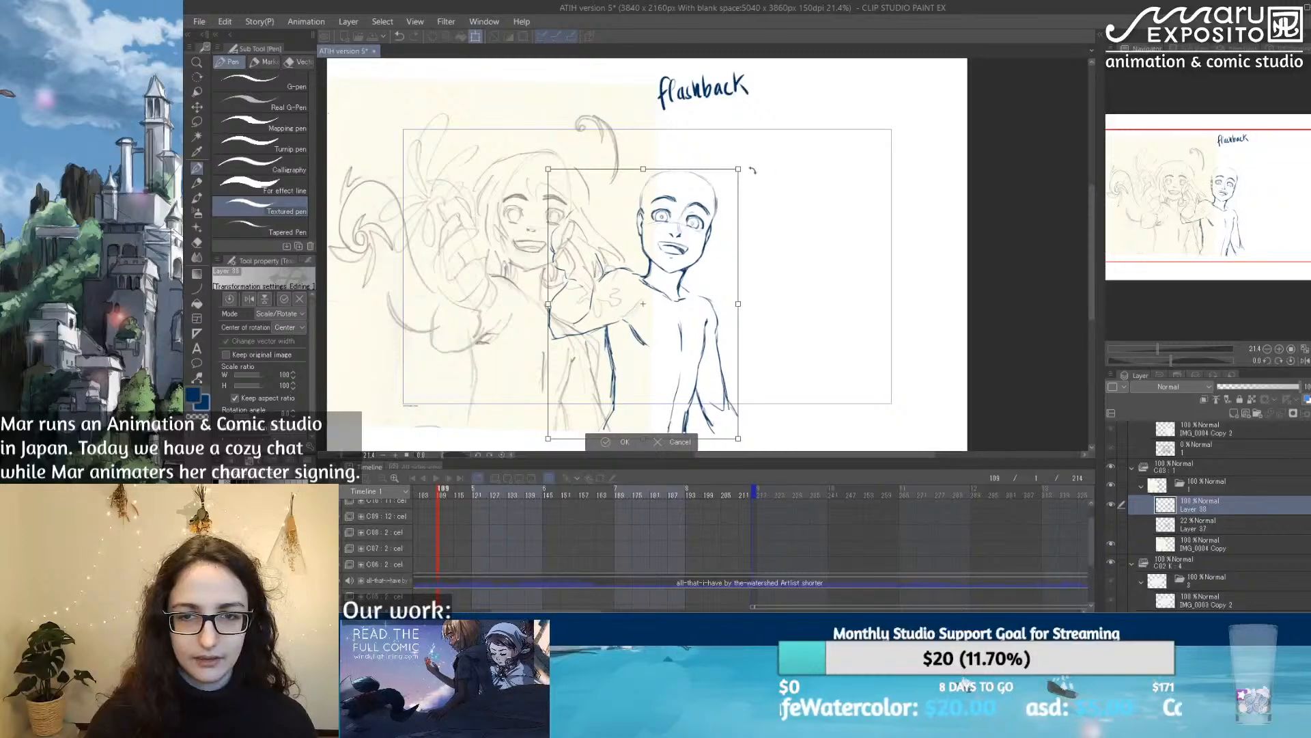
left_click_drag(739, 168, 808, 118)
left_click_drag(744, 186, 718, 214)
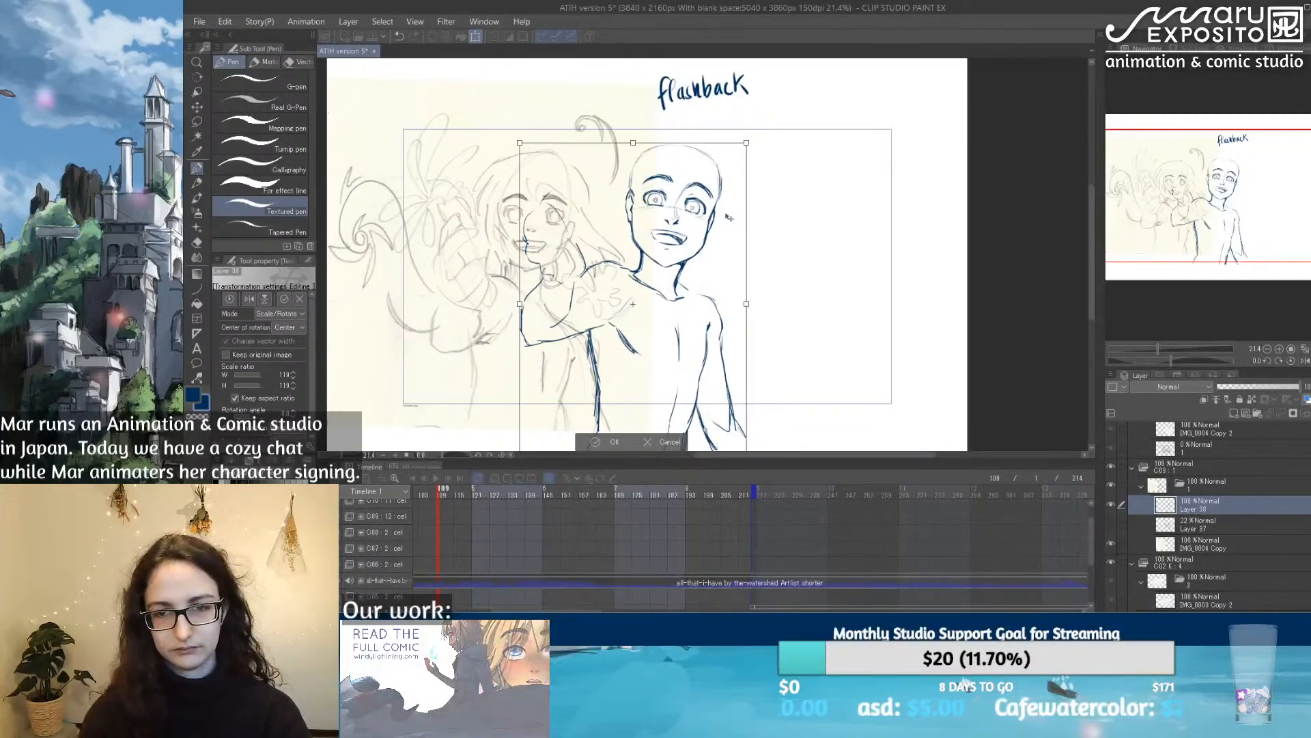
key("Return")
Step: Trim the jaw and cheek outlines on both sides of the face with the soft eraser
scroll(725, 222, "up", 2)
scroll(724, 222, "up", 2)
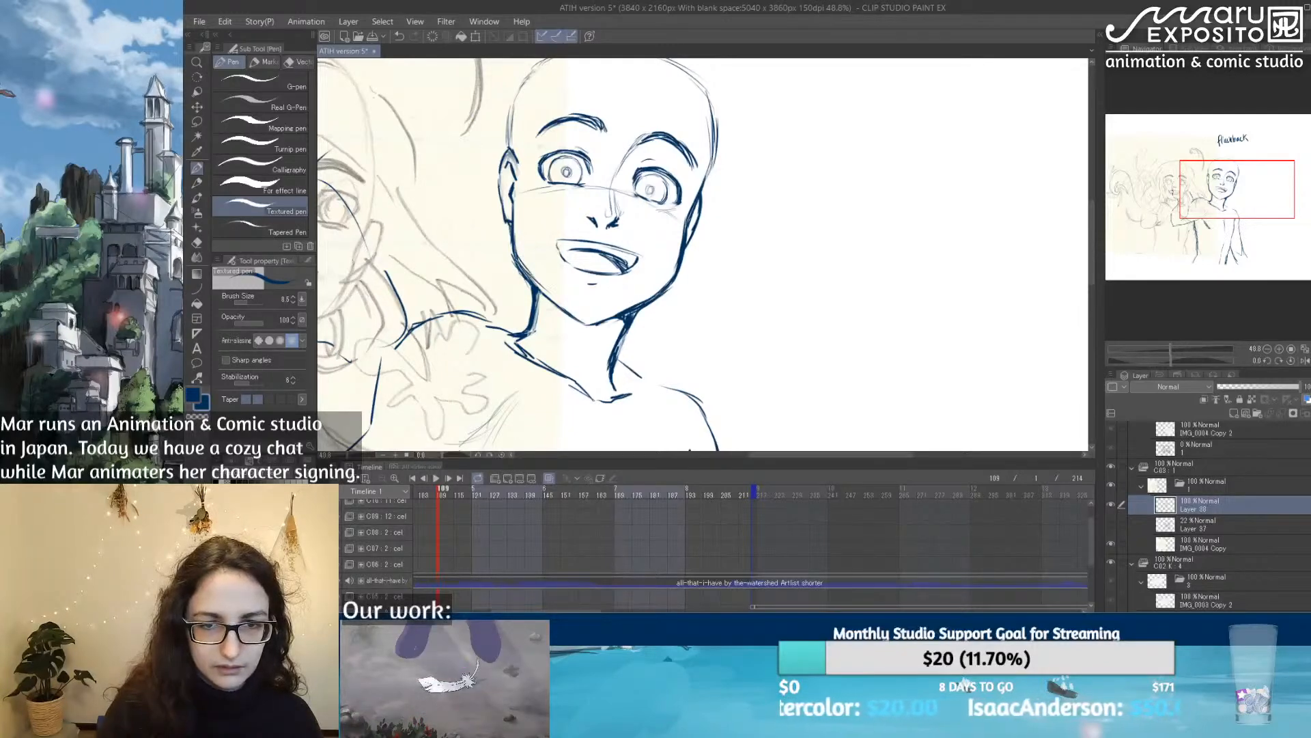
key("e")
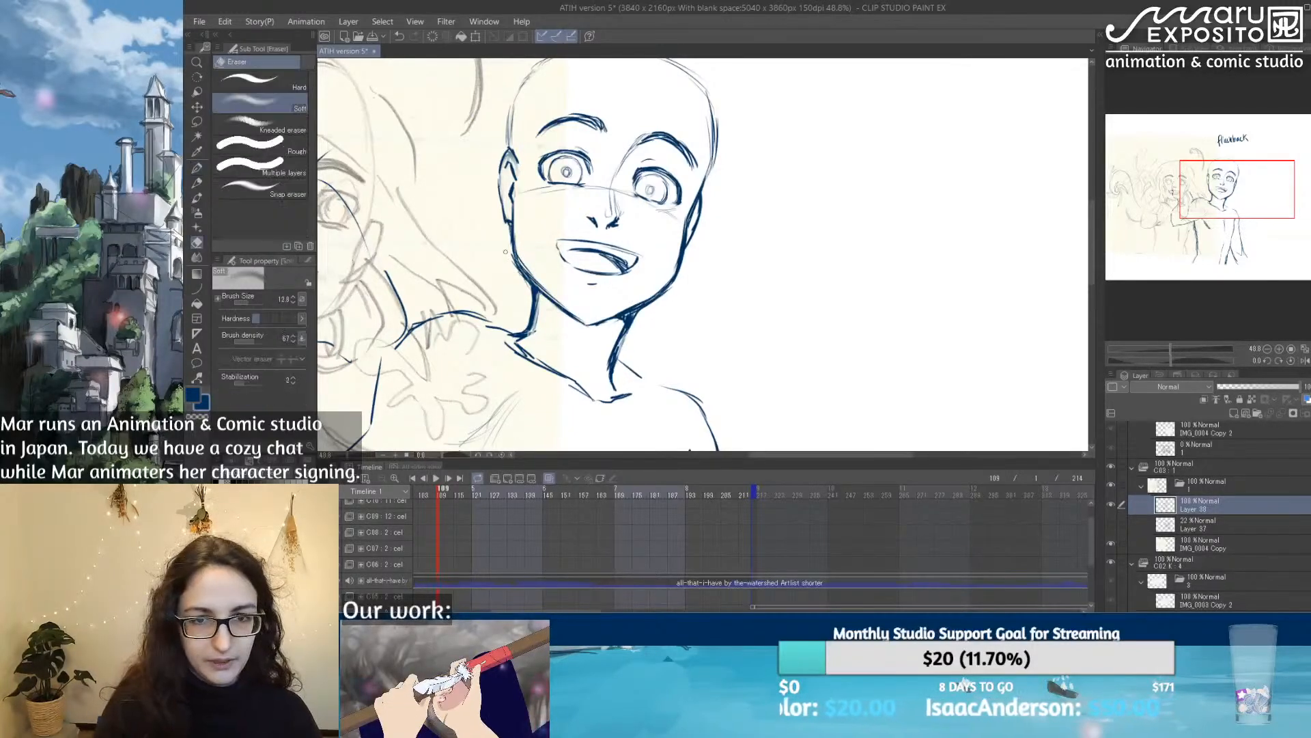
mouse_move(520, 278)
left_mouse_down()
mouse_move(512, 258)
mouse_move(518, 271)
left_mouse_up()
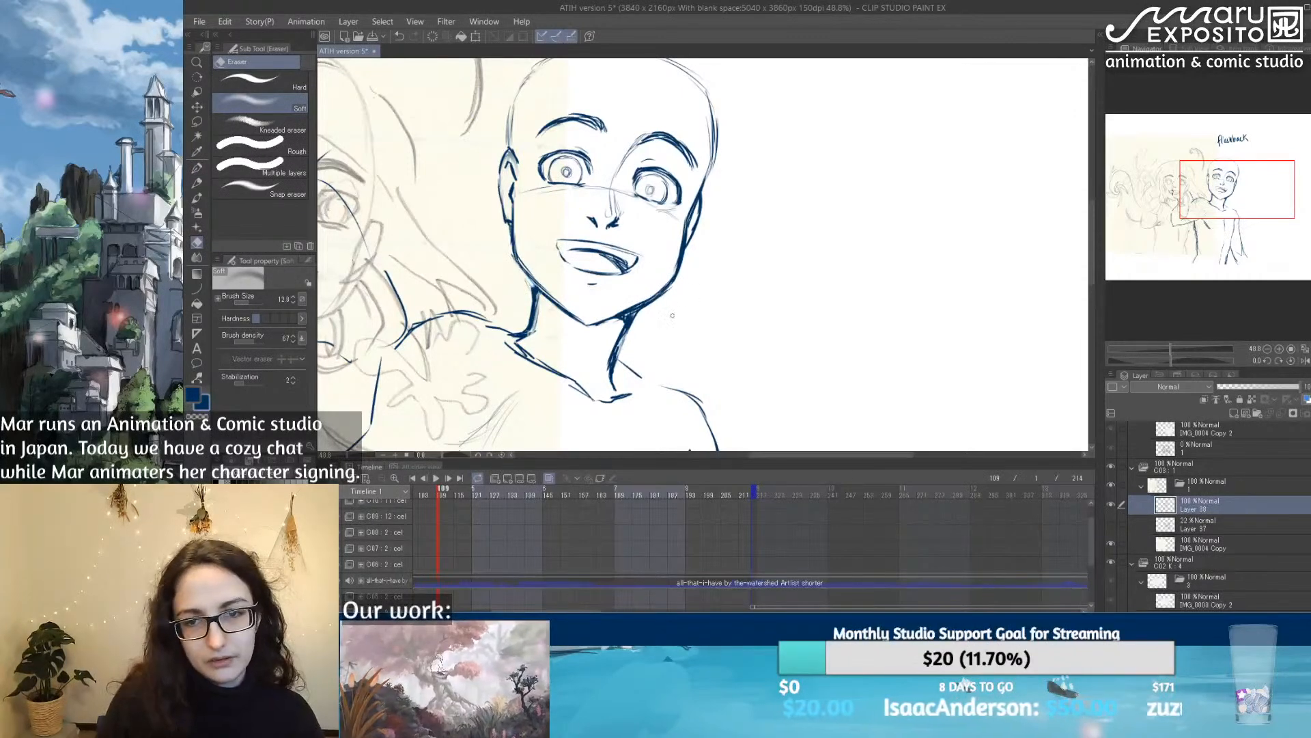
left_click_drag(652, 305, 672, 283)
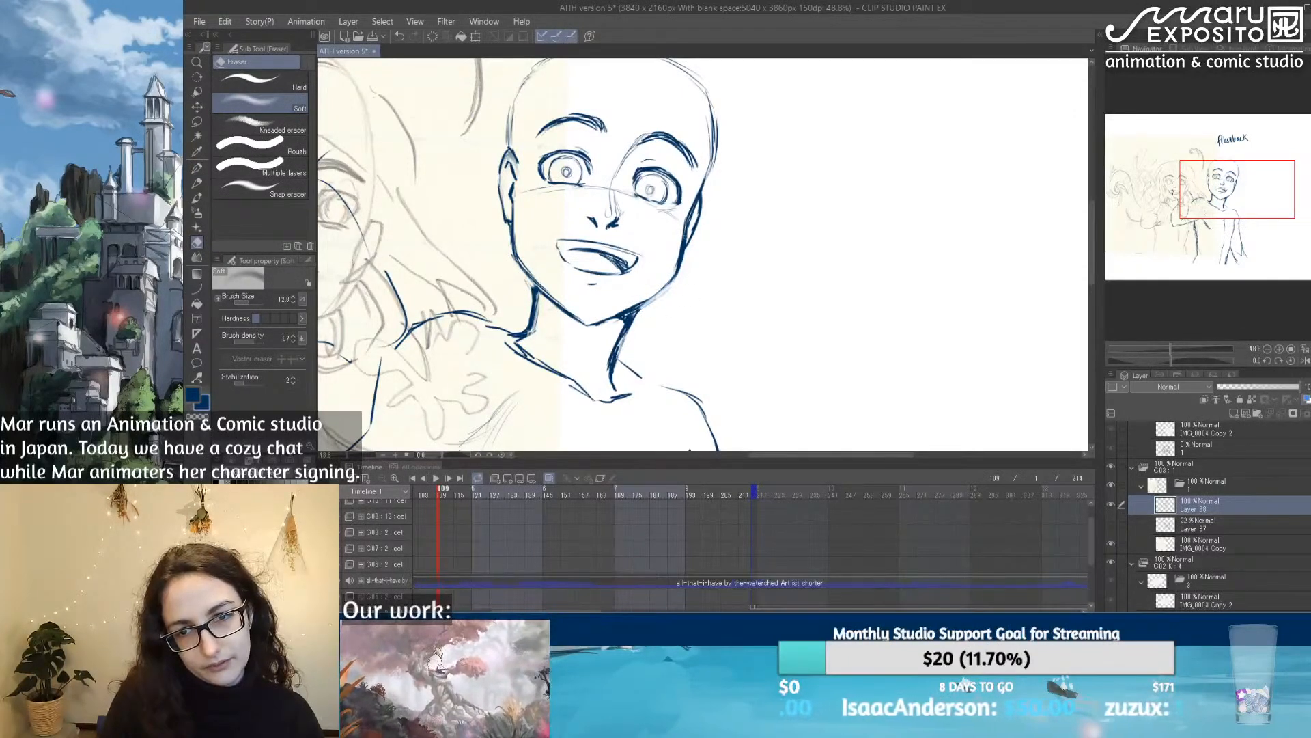
mouse_move(686, 226)
left_mouse_down()
mouse_move(680, 264)
mouse_move(687, 237)
left_mouse_up()
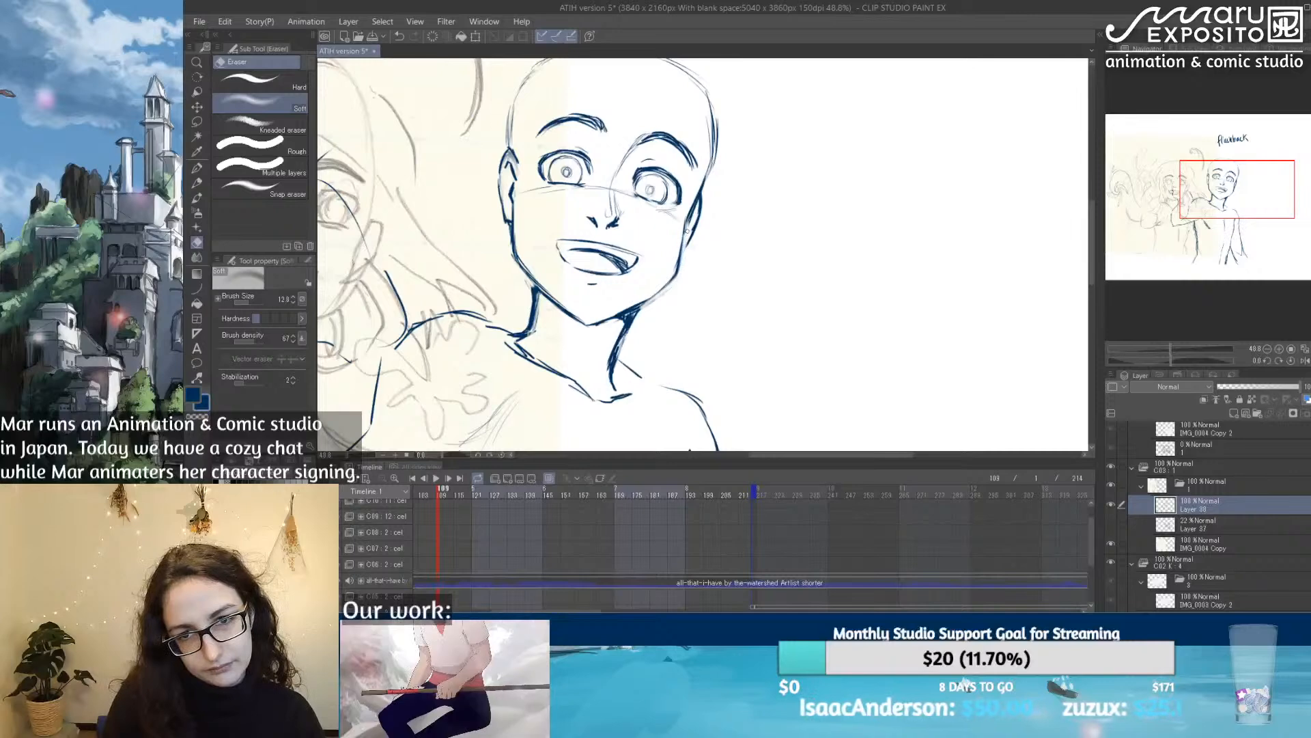
Step: Redraw the jaw and cheek lines with the textured pen and darken the outlines of both ears
key("p")
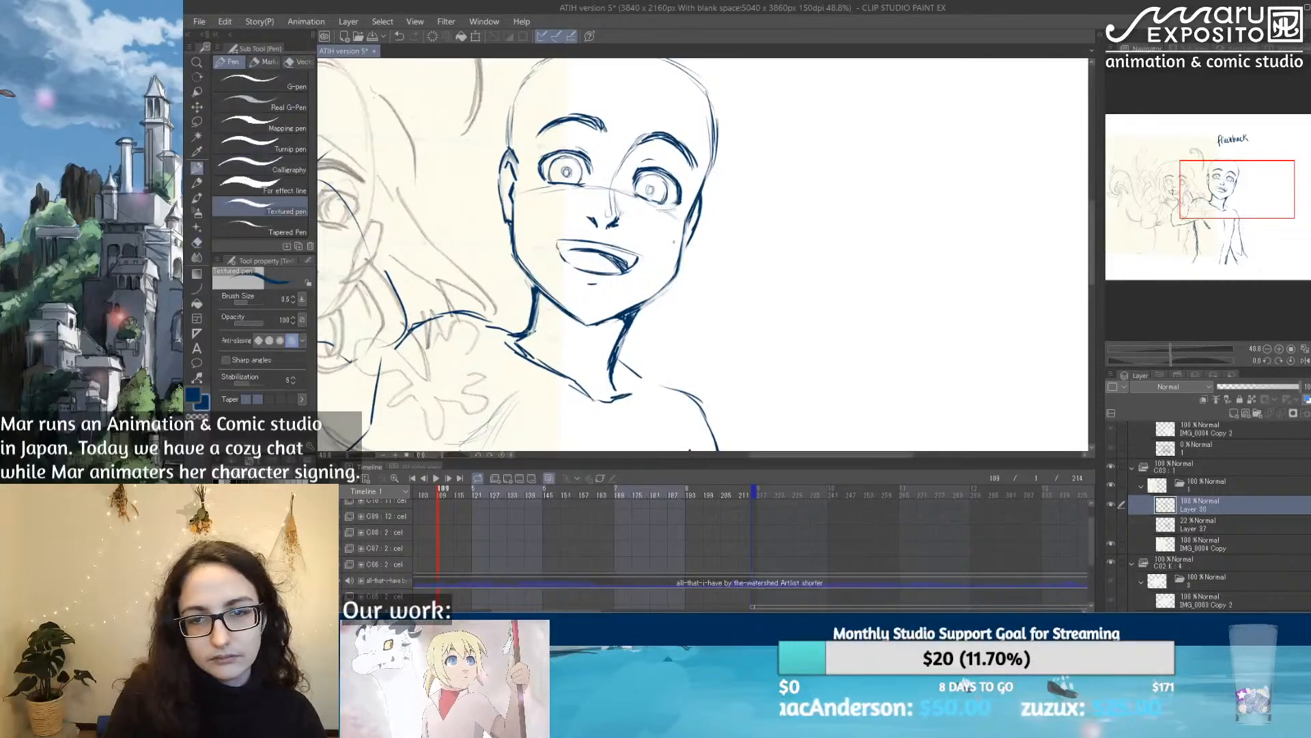
mouse_move(673, 269)
left_mouse_down()
mouse_move(641, 302)
mouse_move(675, 273)
mouse_move(681, 244)
left_mouse_up()
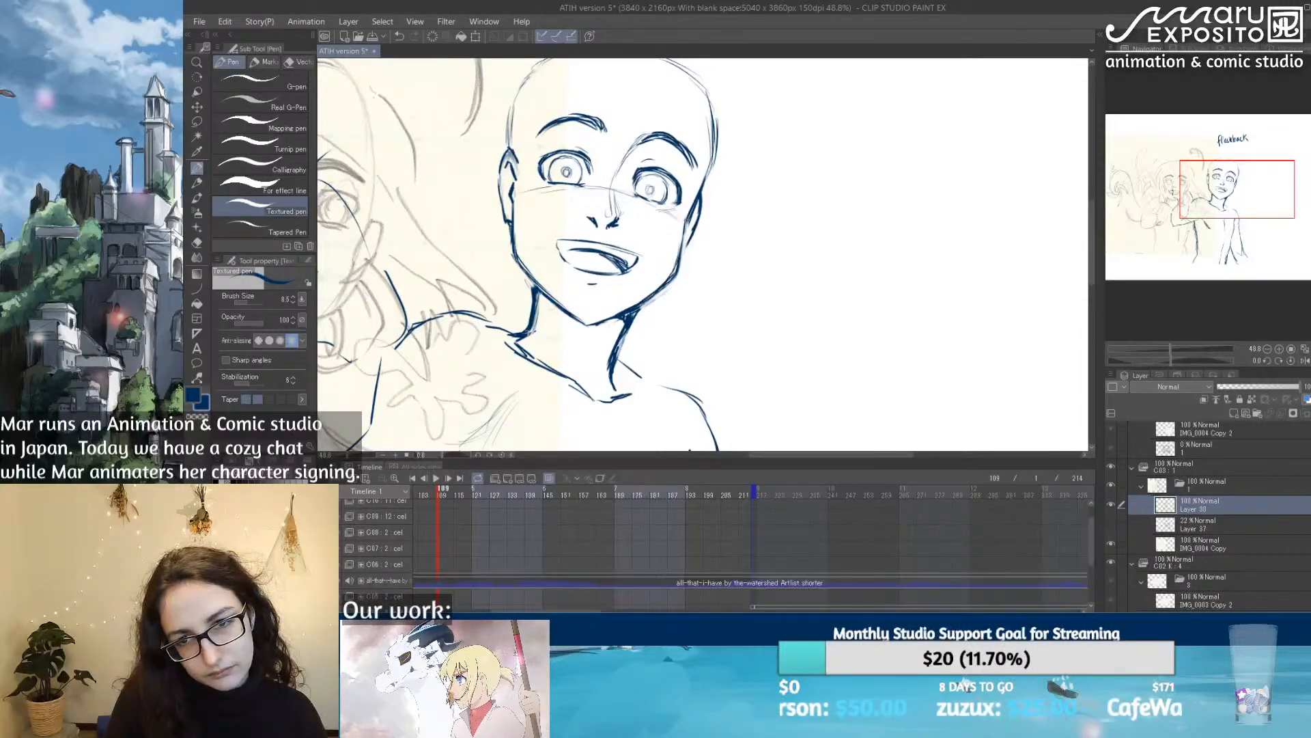
left_click_drag(514, 252, 526, 275)
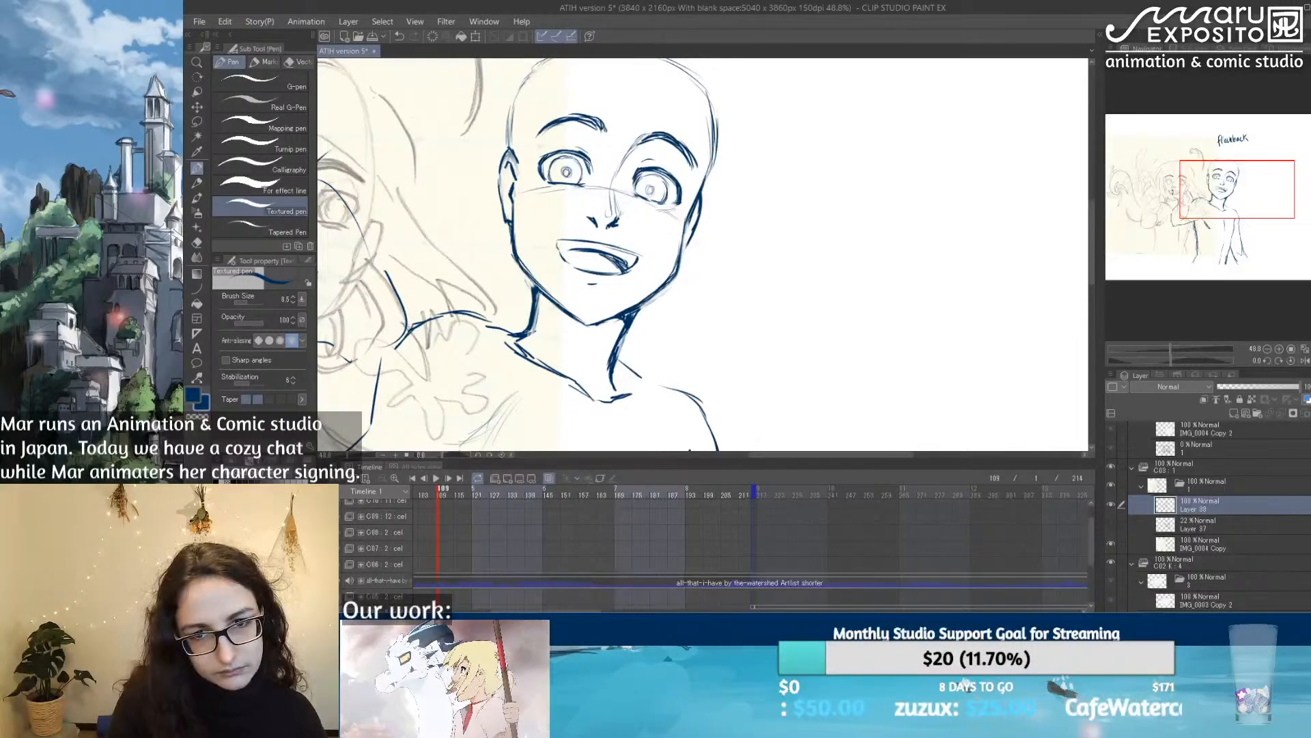
left_click_drag(698, 202, 684, 251)
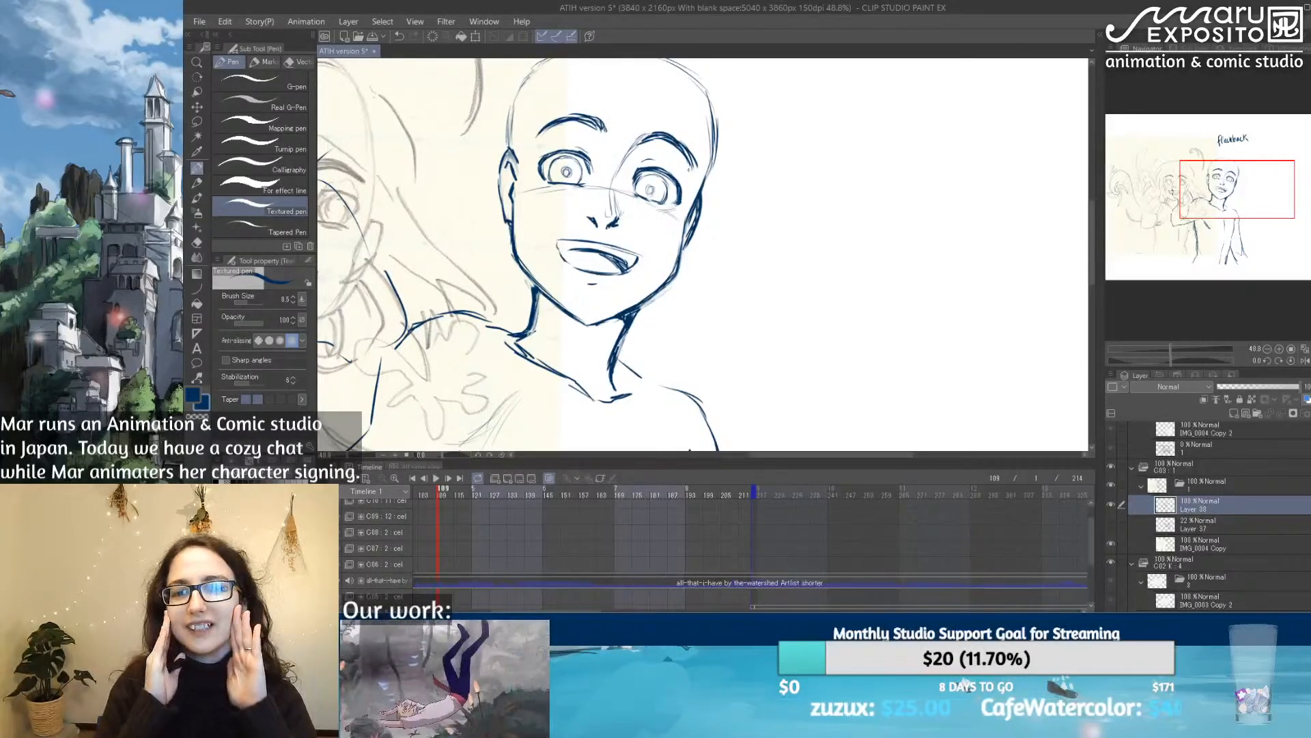
left_click_drag(494, 179, 502, 220)
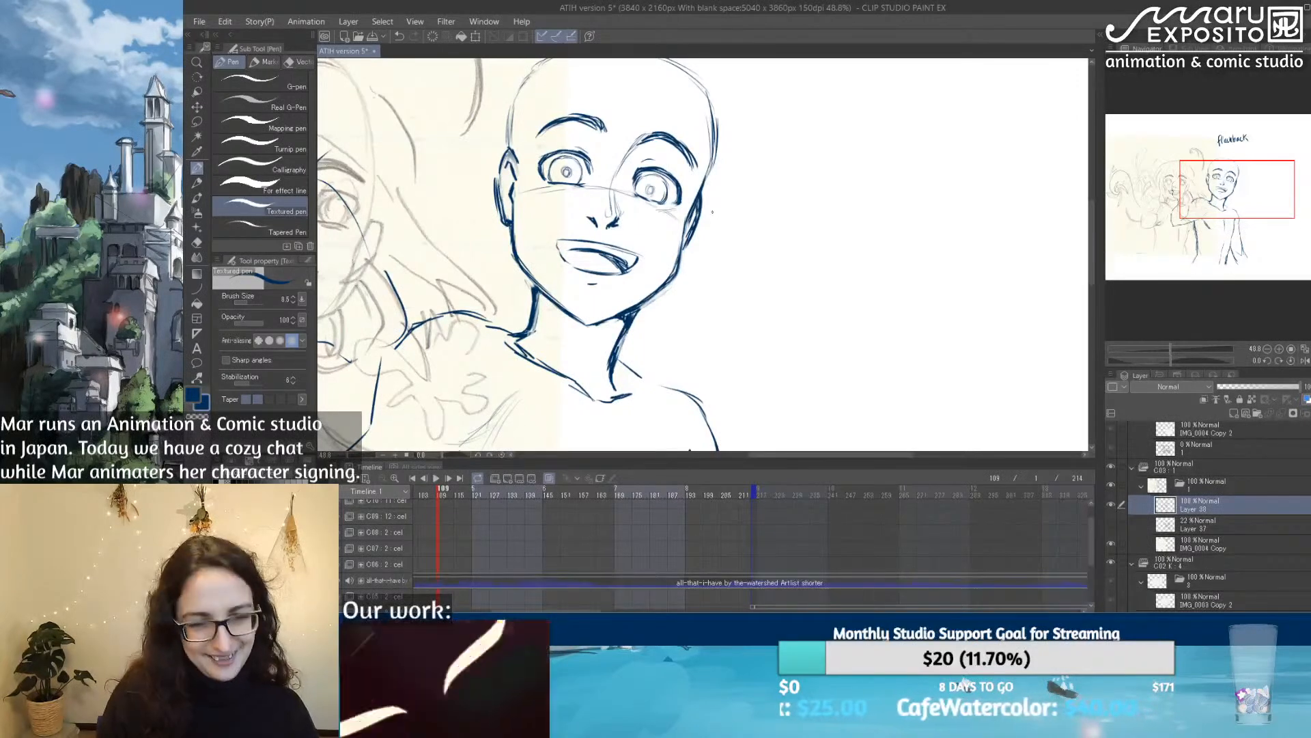
Step: Thin the ear line farther from the raised arm with the soft eraser and touch up the nearby eye's outer corner
key("e")
left_click_drag(696, 235, 707, 198)
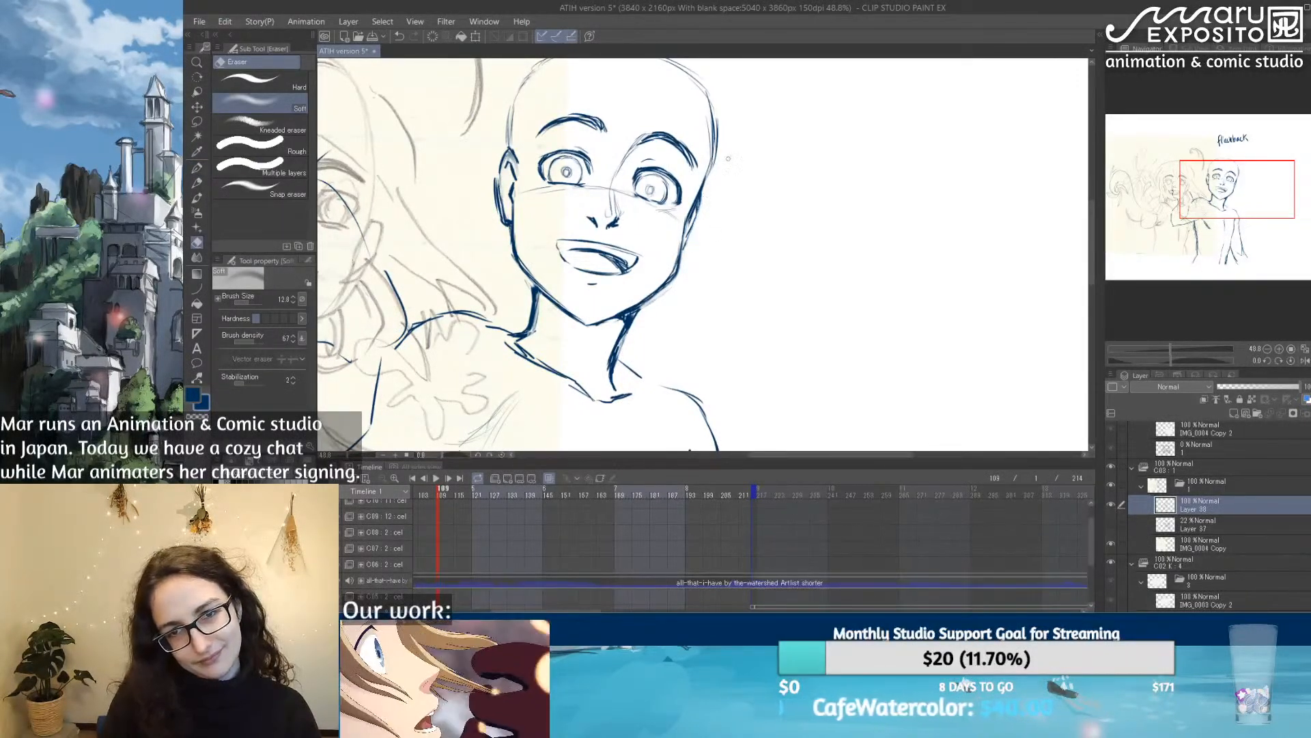
key("p")
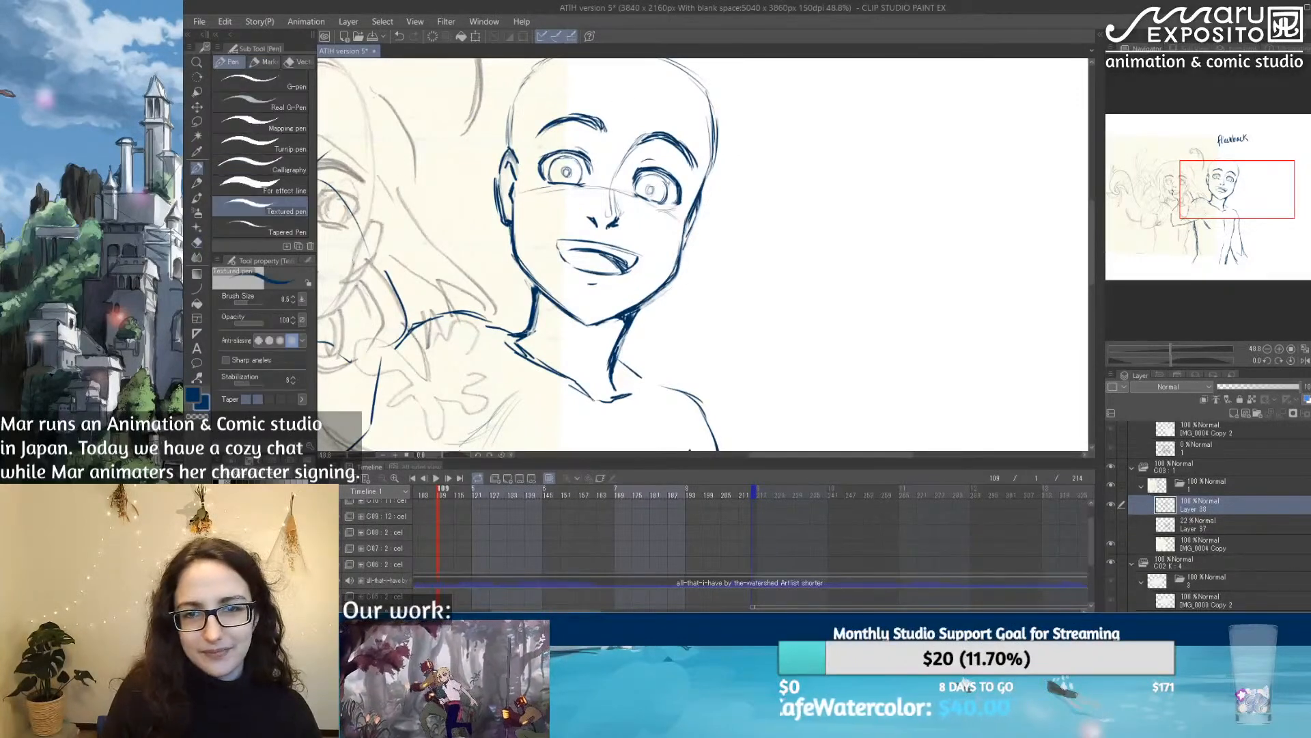
left_click_drag(678, 179, 672, 200)
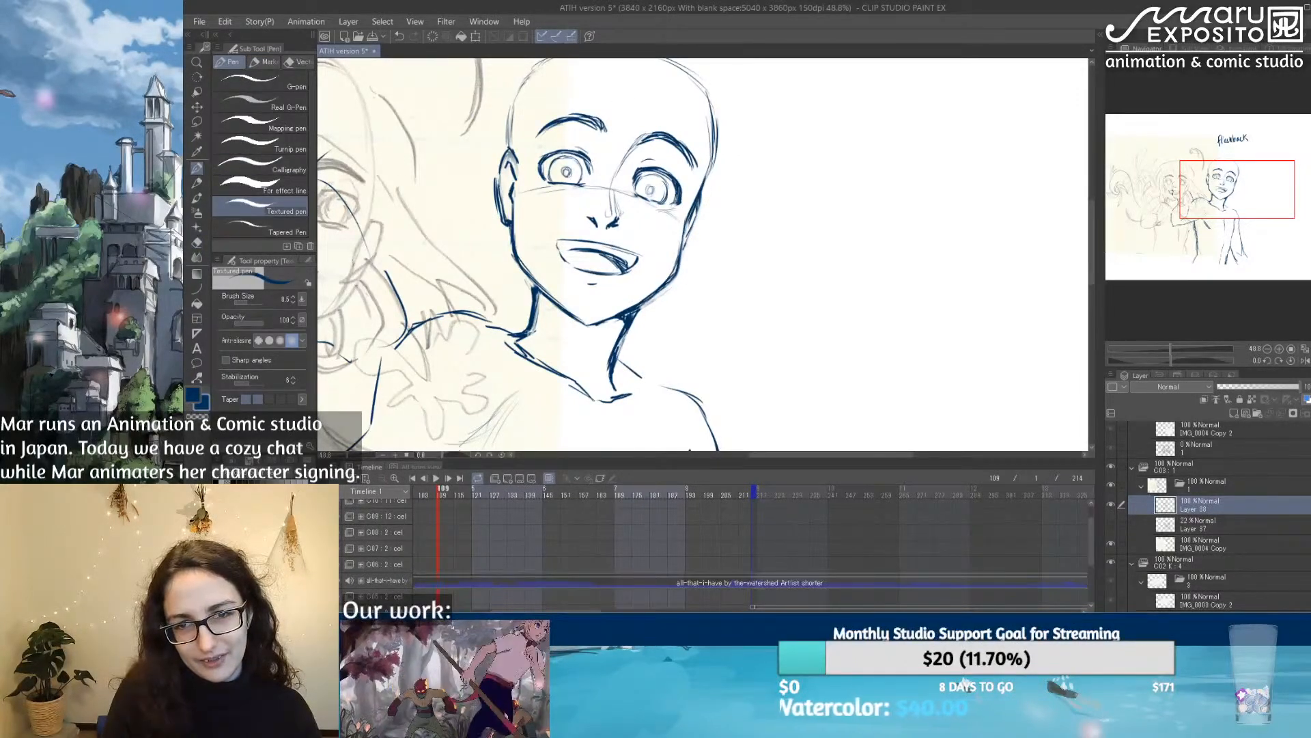
key("e")
mouse_move(682, 203)
left_mouse_down()
mouse_move(682, 185)
mouse_move(671, 204)
mouse_move(683, 198)
left_mouse_up()
key("p")
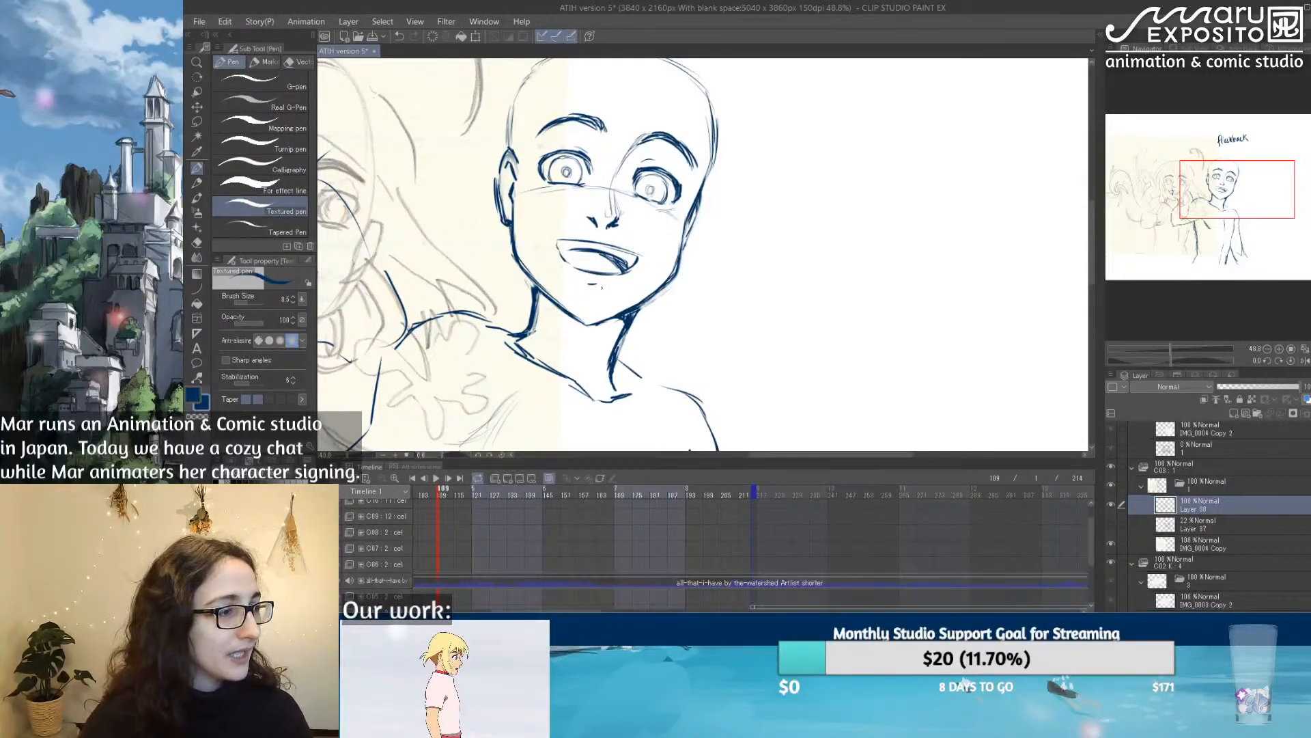
Step: Save the animation file
left_click(199, 21)
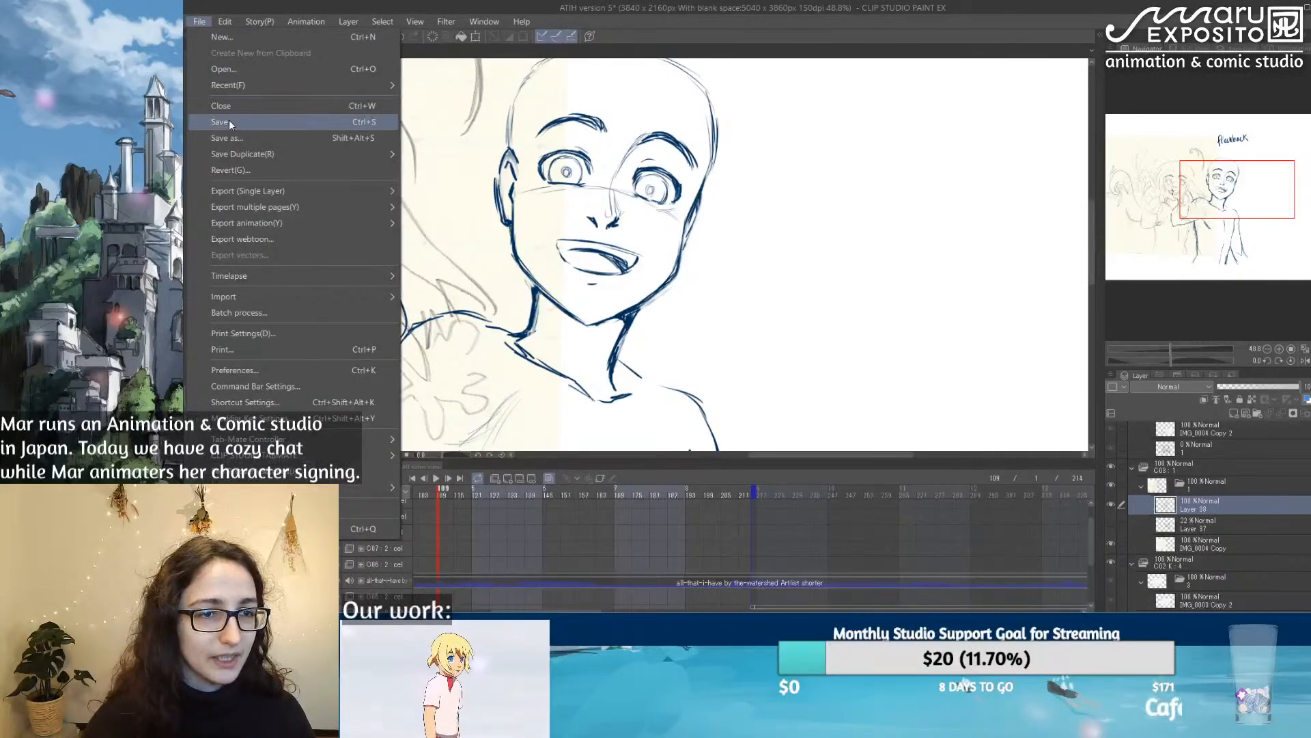
key("Escape")
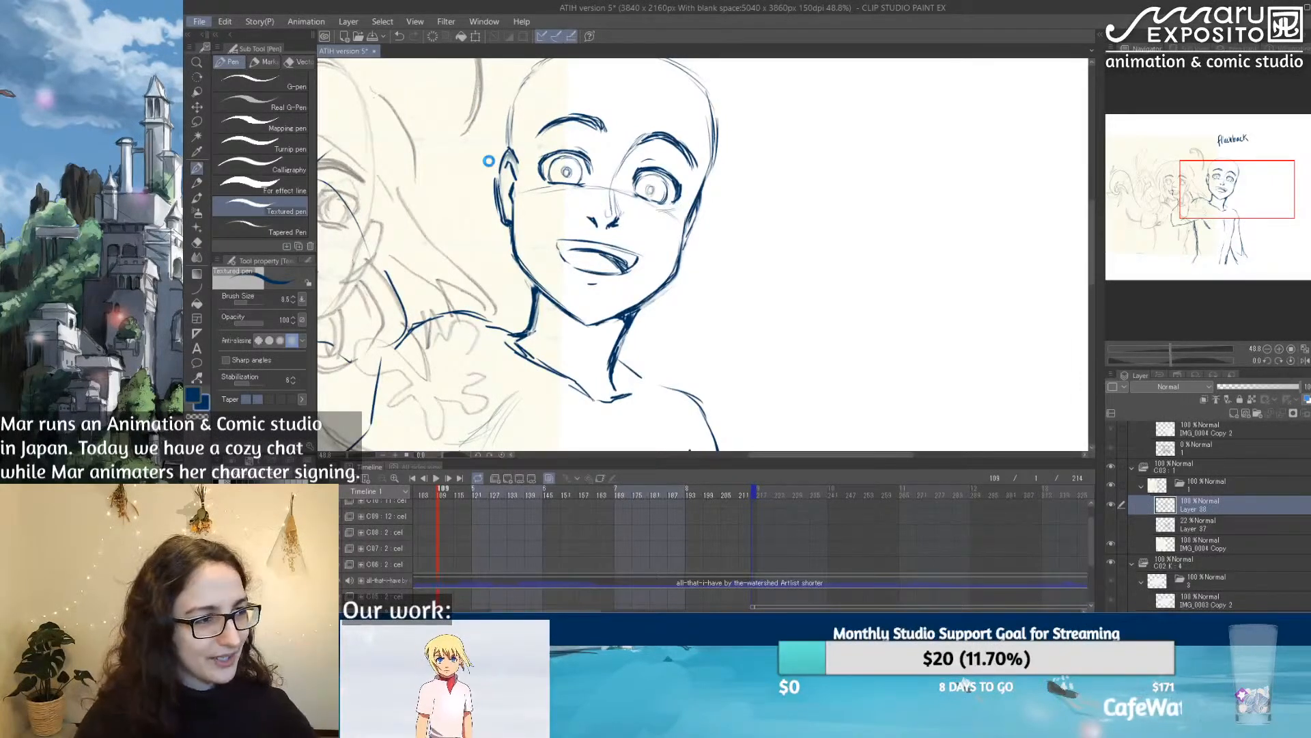
key("ctrl+s")
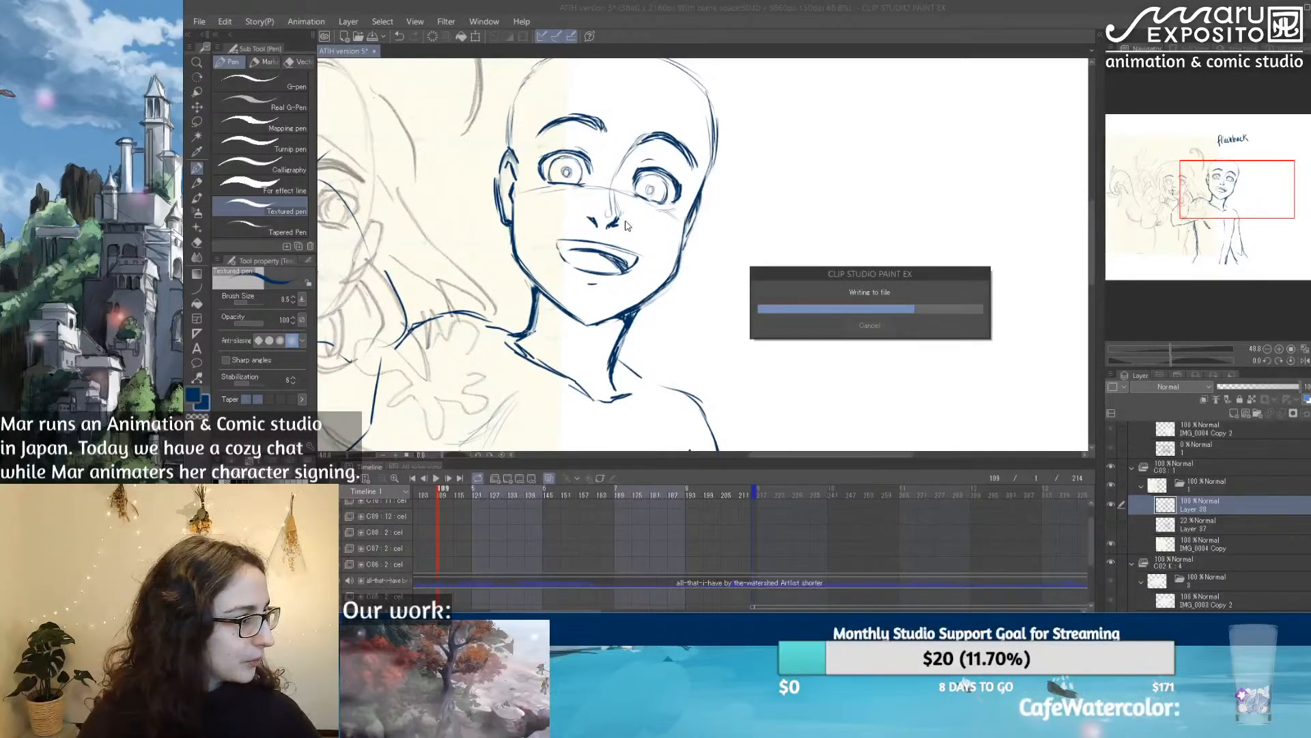
Step: Examine the enlarged figure's placement beside the old sketch within the whole camera frame
scroll(626, 225, "down", 1)
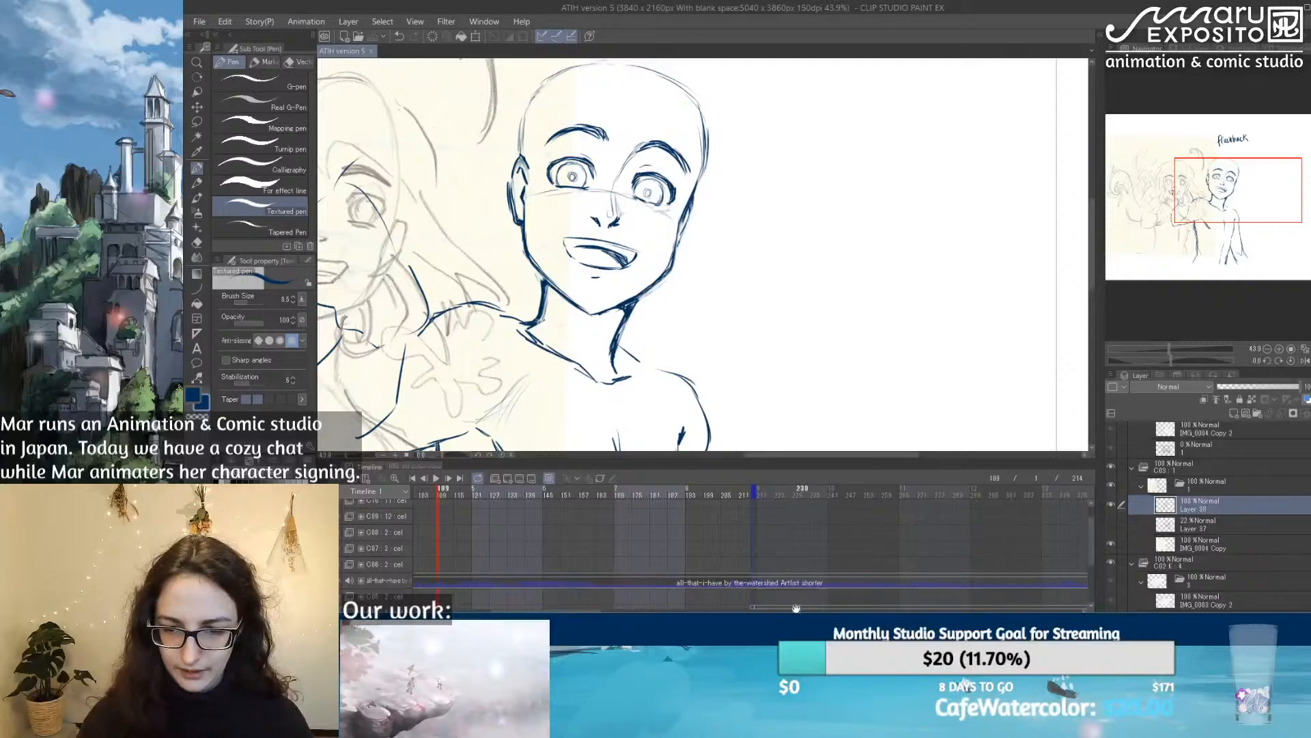
mouse_move(592, 611)
left_mouse_down()
mouse_move(524, 611)
mouse_move(595, 611)
left_mouse_up()
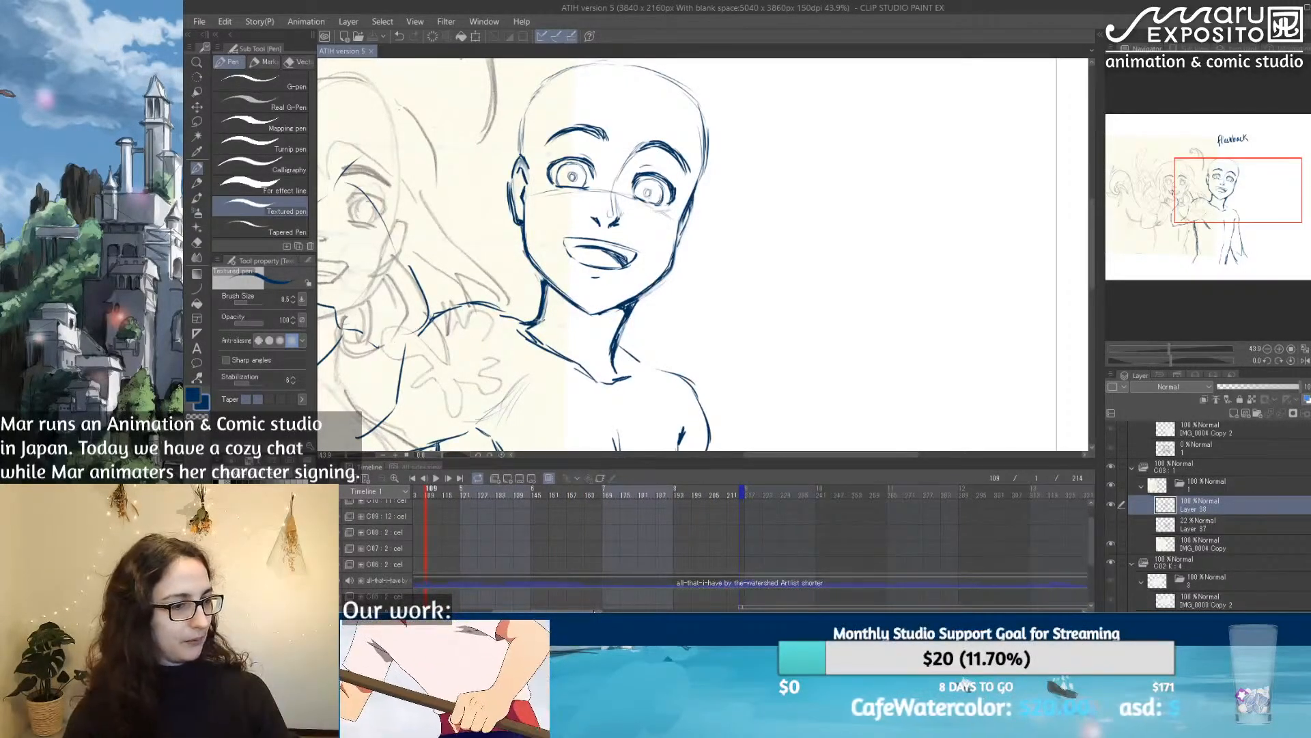
scroll(730, 179, "down", 4)
scroll(731, 180, "down", 2)
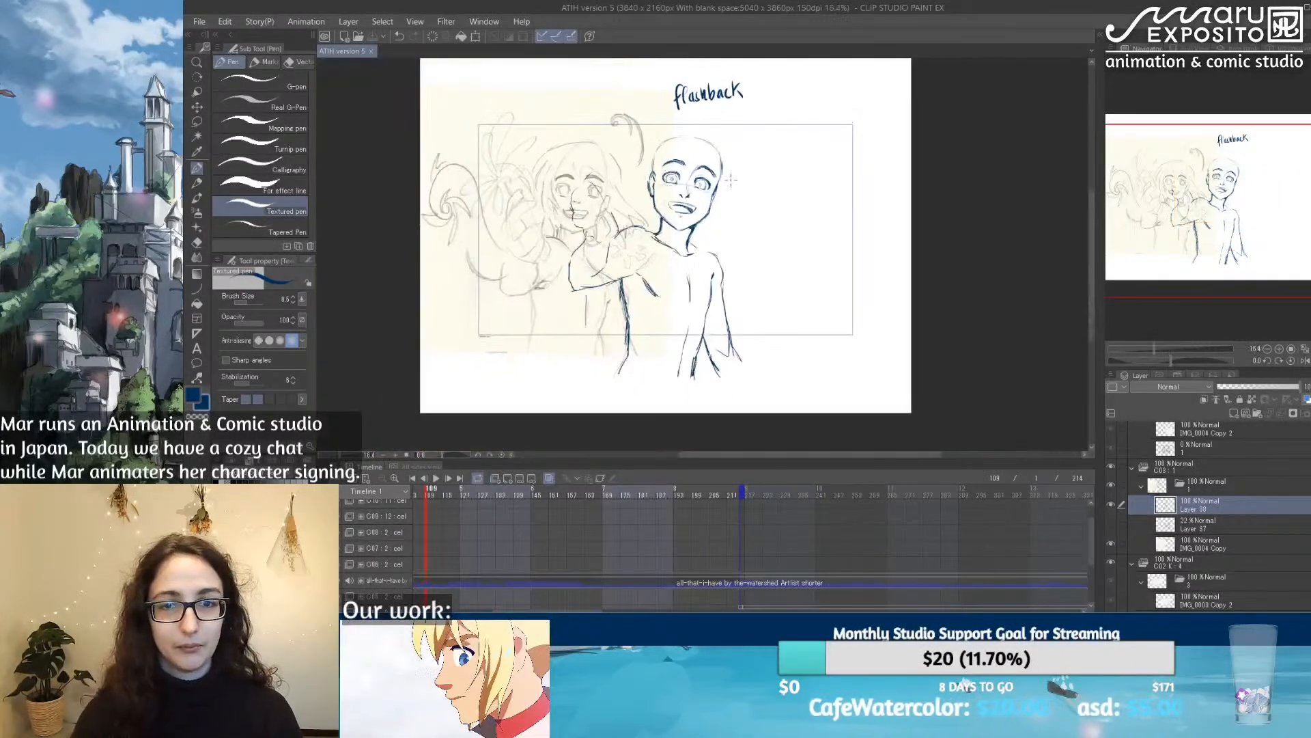
scroll(731, 179, "up", 2)
left_click_drag(548, 610, 544, 610)
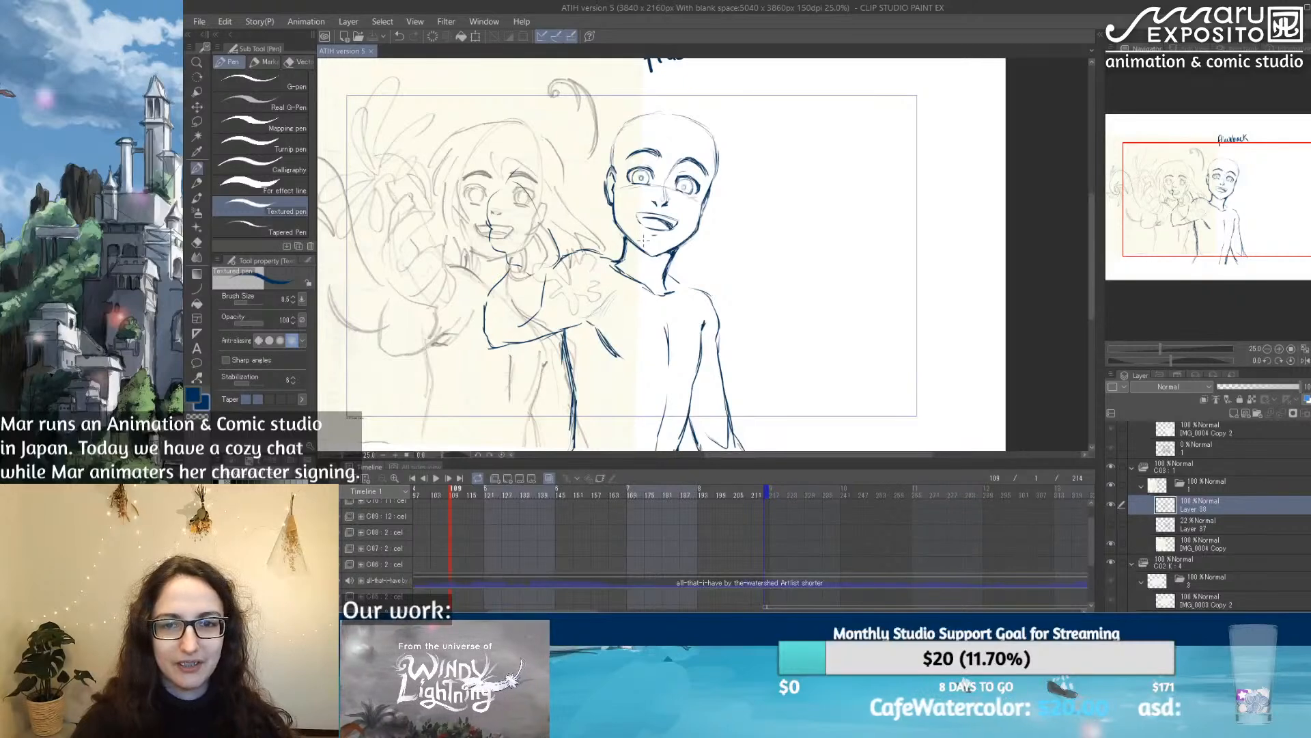
scroll(644, 239, "down", 3)
scroll(644, 239, "up", 4)
scroll(644, 239, "down", 3)
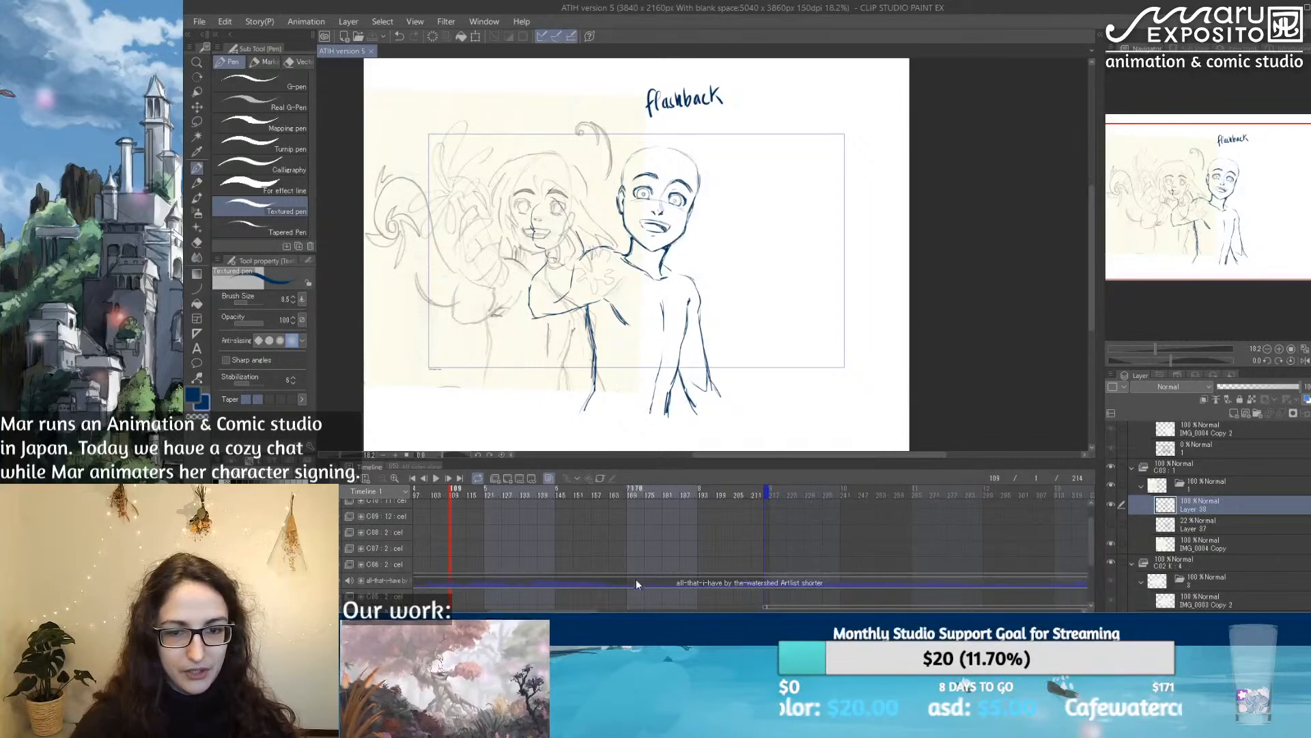
Step: Enlarge the timeline area and extend the playback end to frame 840, covering the last cuts
scroll(731, 573, "down", 1)
left_click_drag(524, 610, 483, 610)
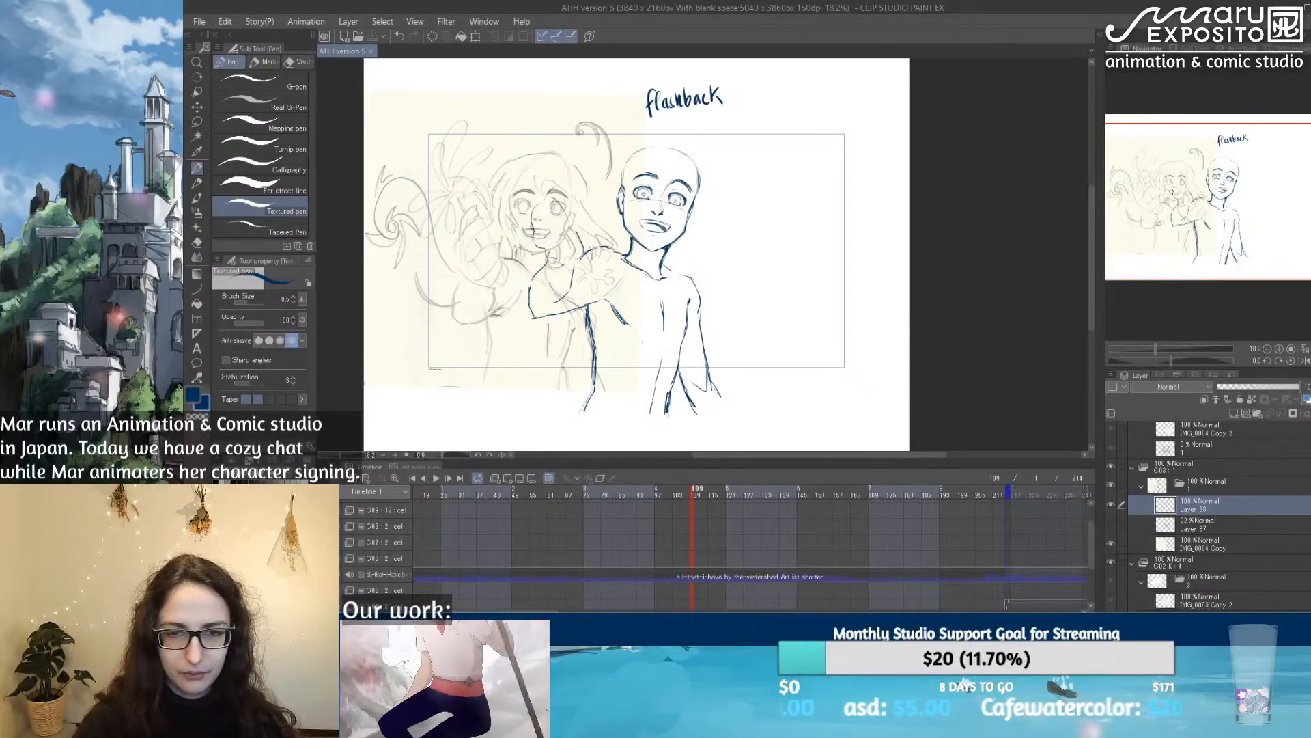
scroll(642, 314, "down", 2)
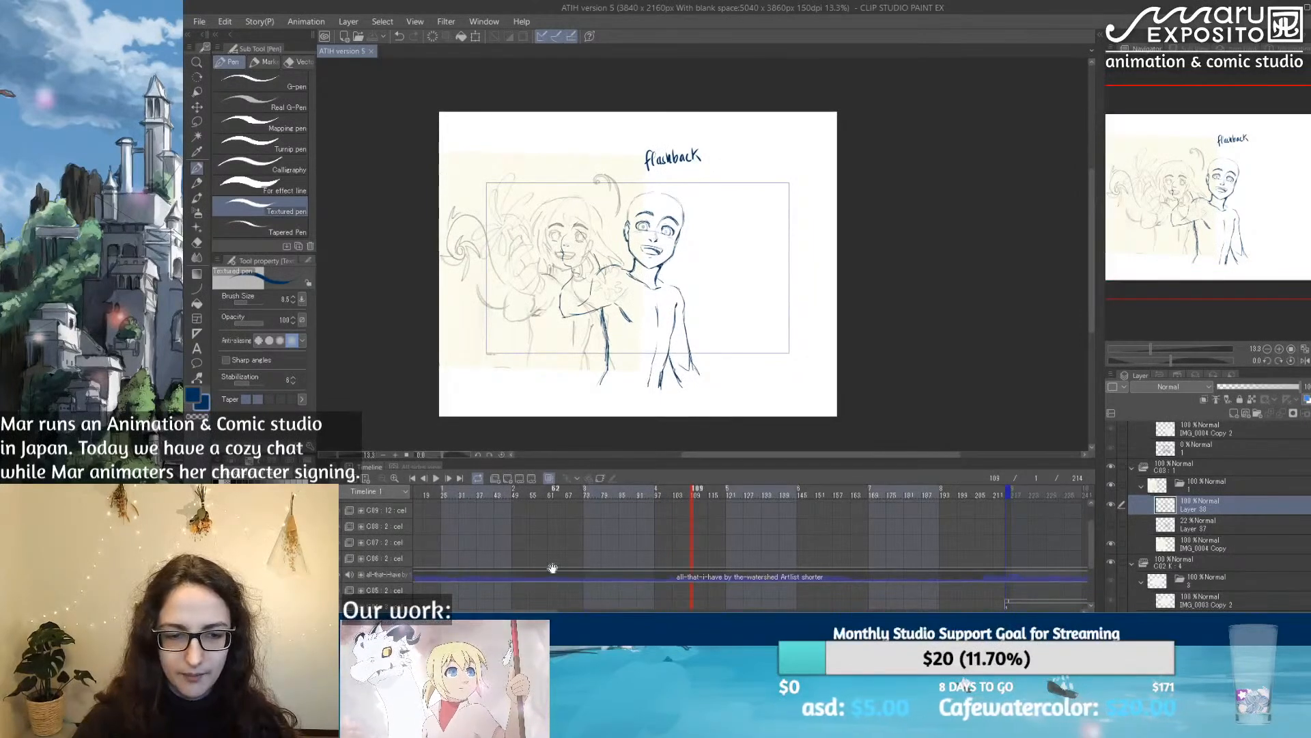
scroll(546, 546, "down", 1)
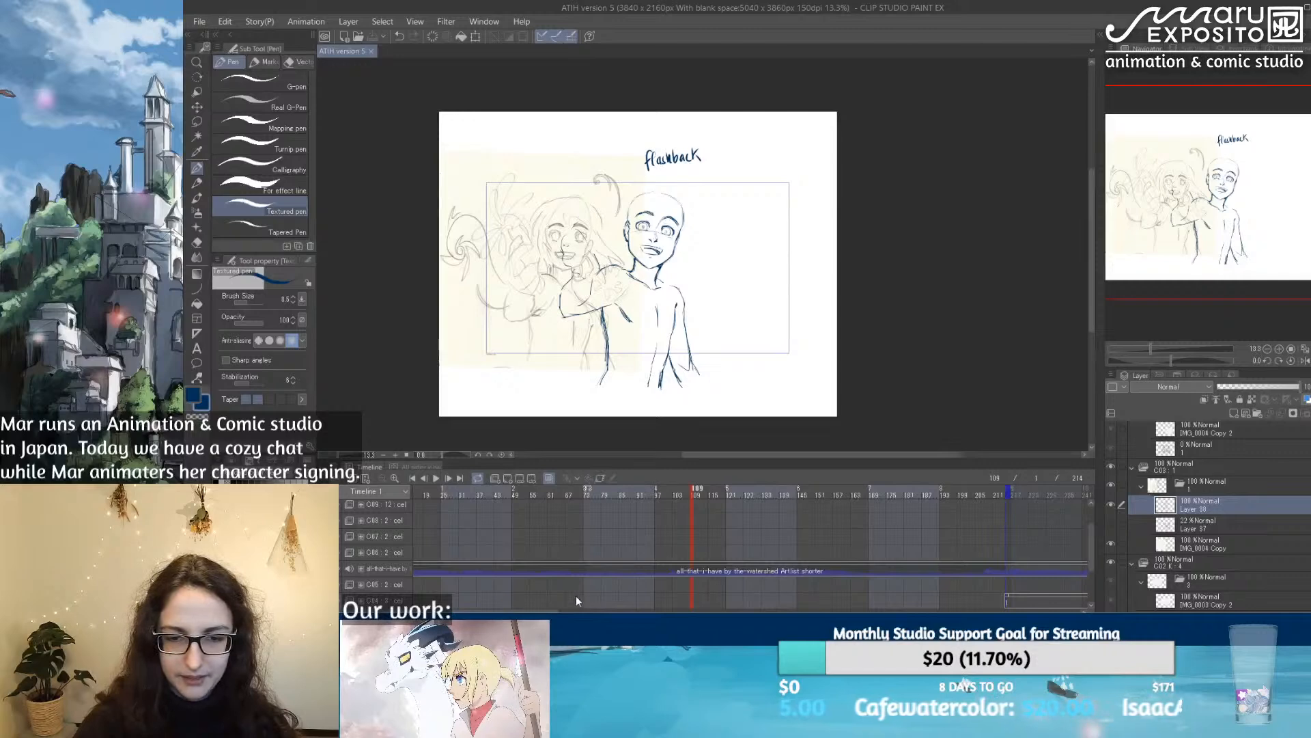
left_click_drag(536, 610, 580, 610)
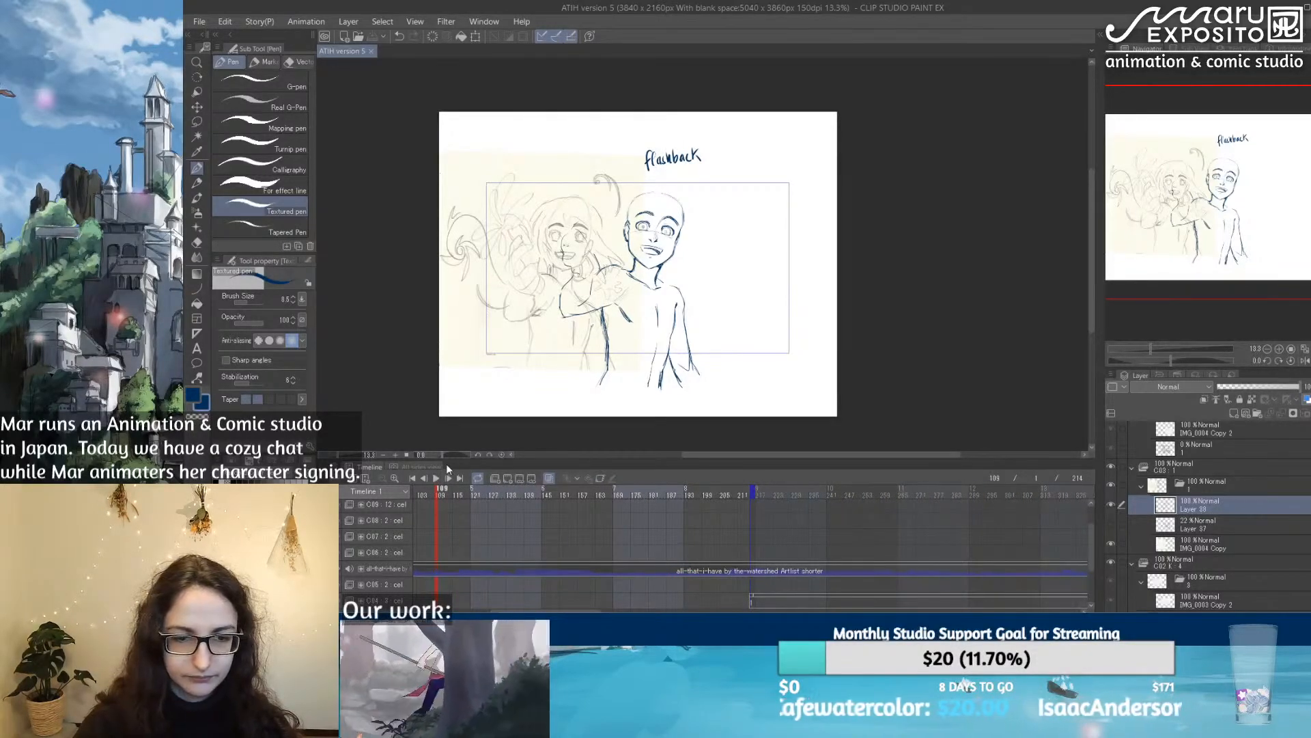
left_click_drag(636, 460, 636, 277)
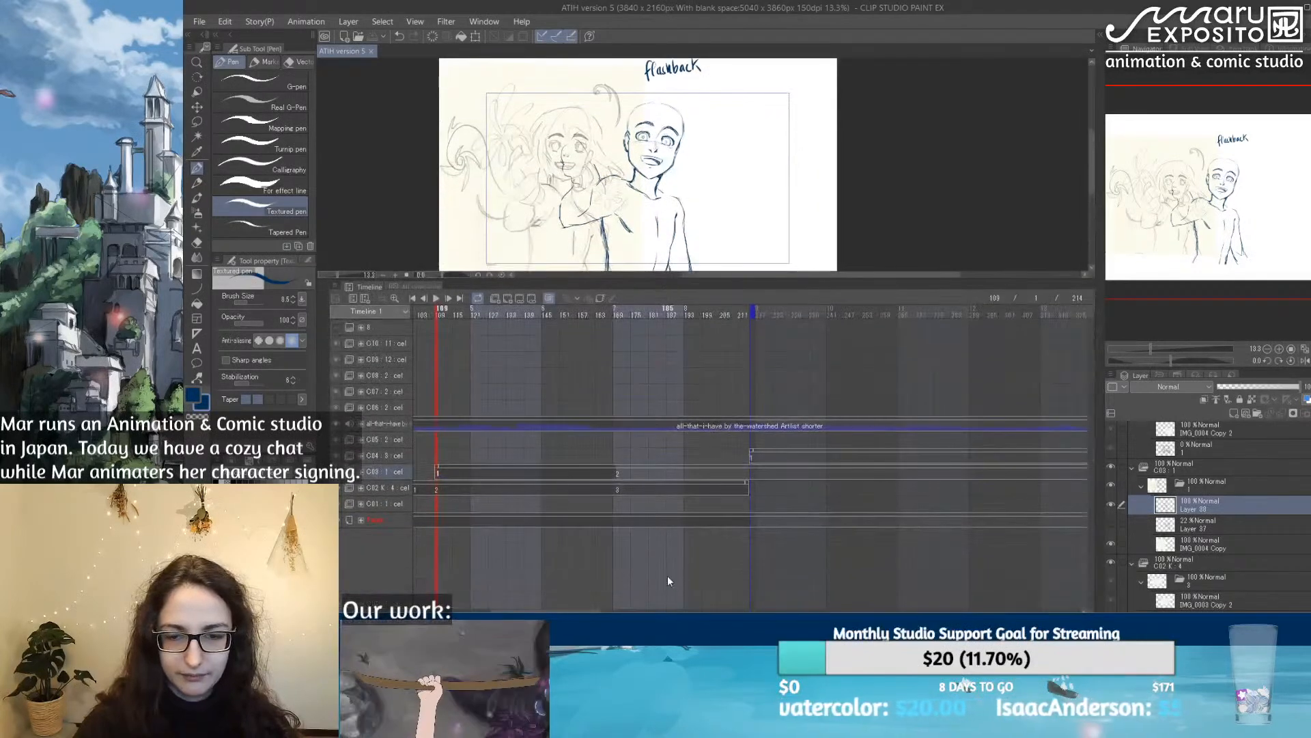
left_click_drag(564, 611, 592, 610)
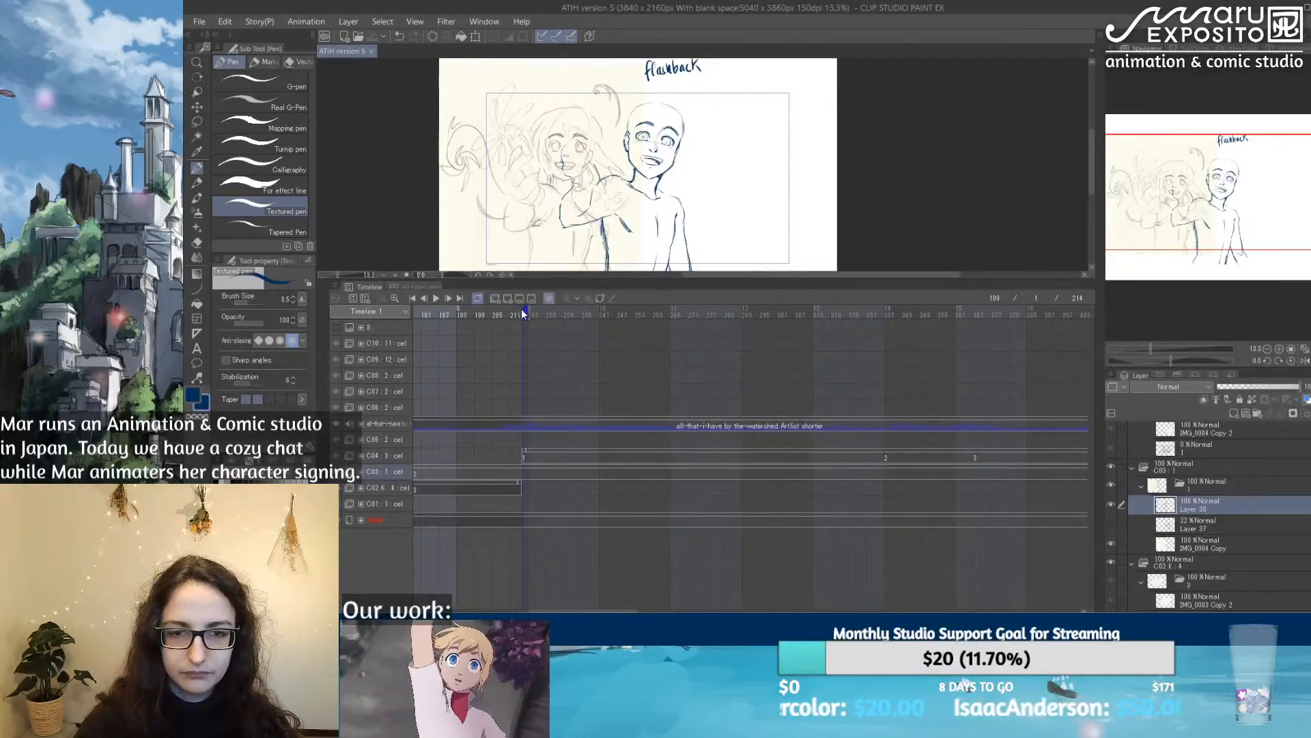
mouse_move(525, 312)
left_mouse_down()
mouse_move(1179, 331)
mouse_move(962, 339)
left_mouse_up()
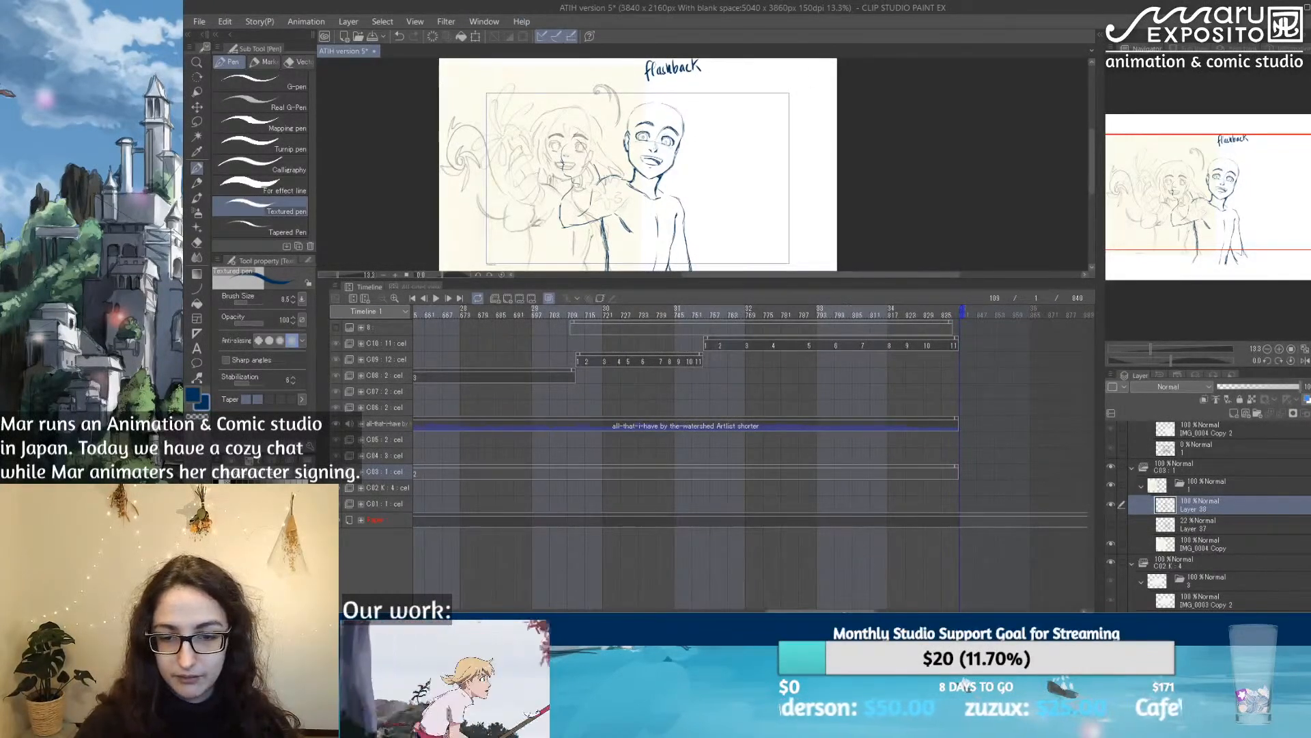
Step: Return the playhead to frame 1 and save the animation file
left_click_drag(830, 610, 488, 587)
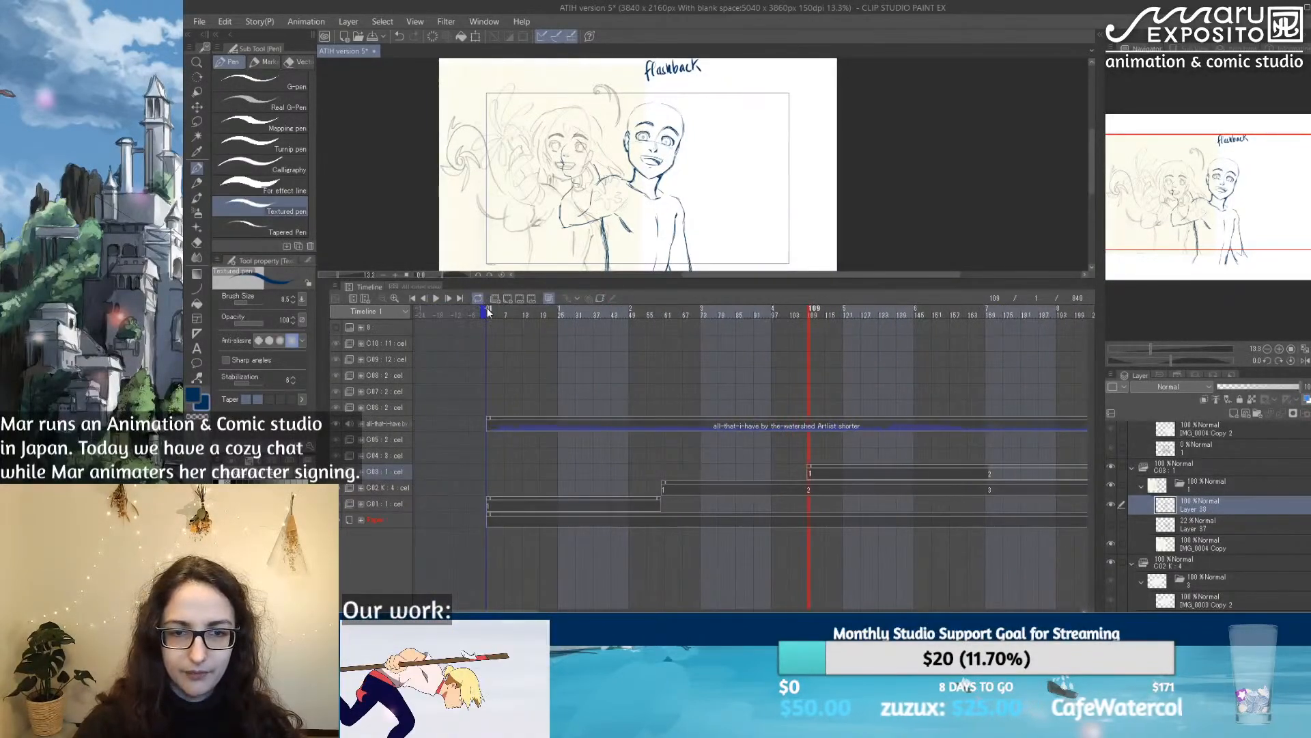
left_click(487, 312)
left_click(199, 21)
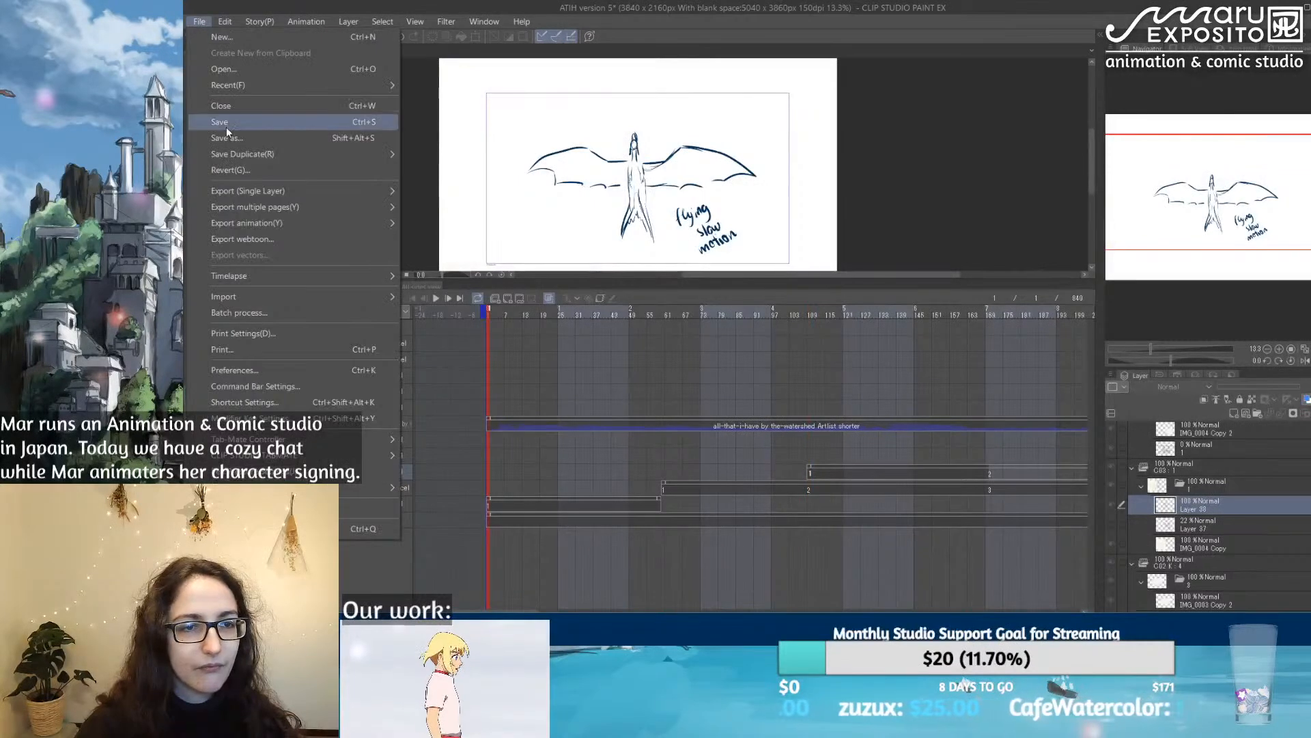
key("Escape")
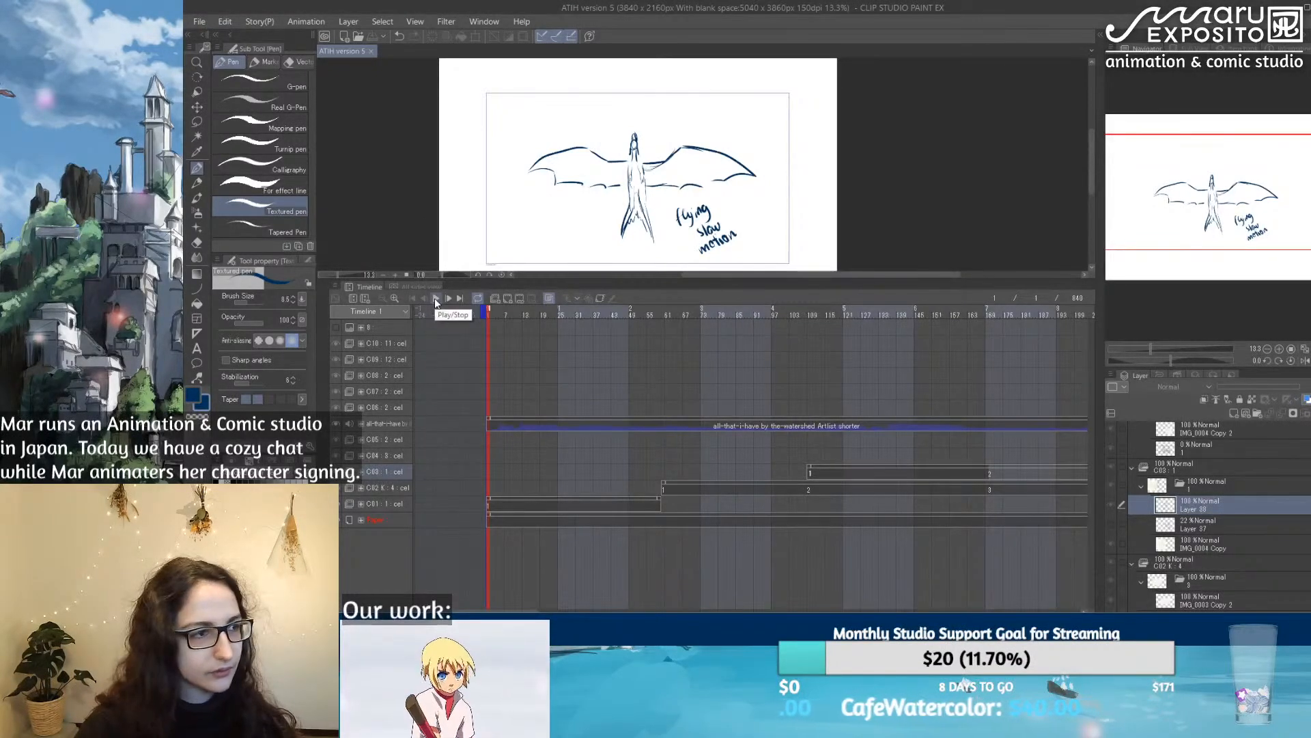
Step: Enlarge the canvas area over the timeline and fit the flying dragon's camera frame within it
left_click_drag(740, 279, 740, 426)
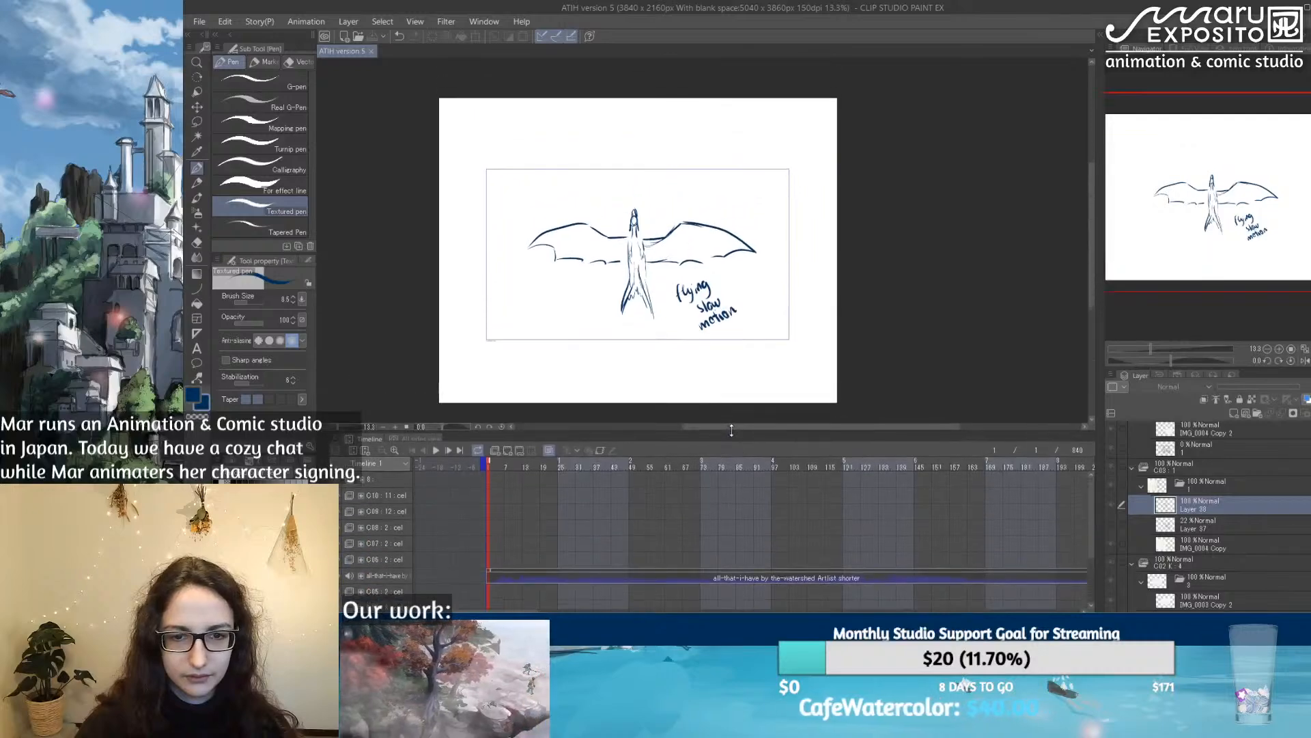
scroll(547, 284, "up", 3)
scroll(549, 225, "up", 3)
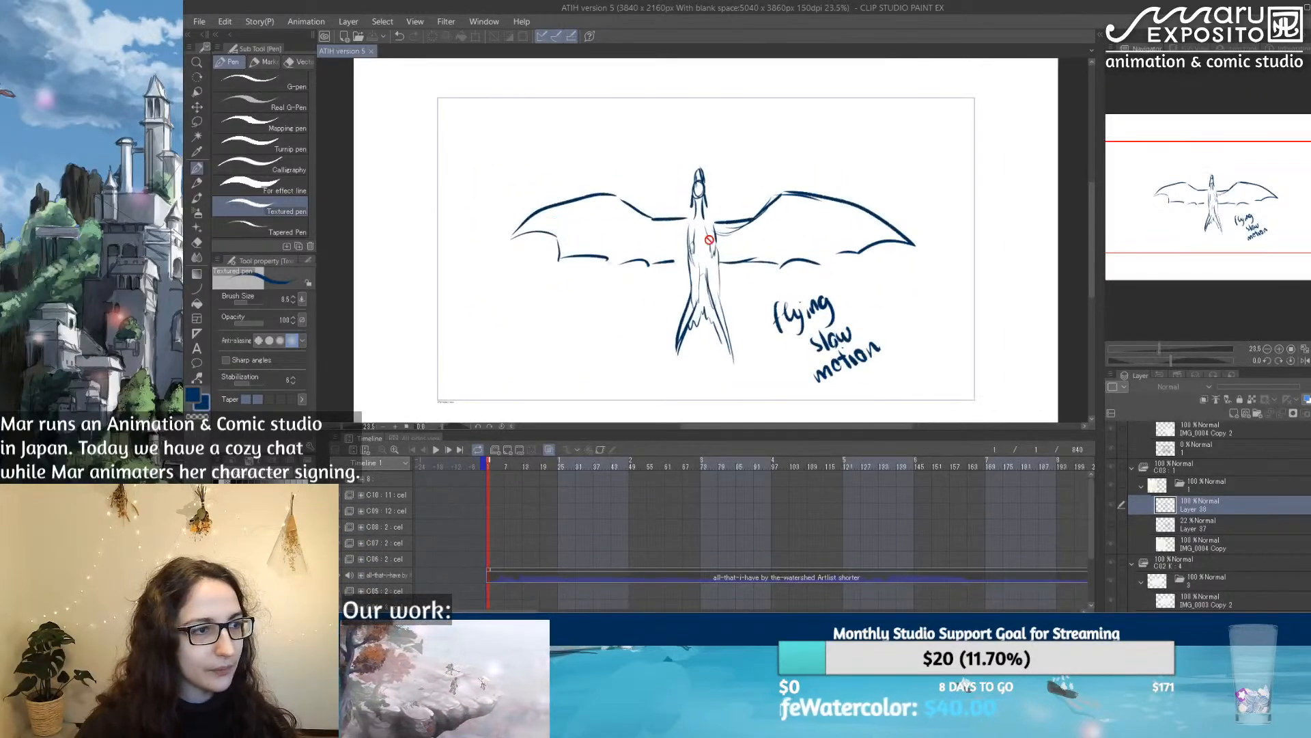
scroll(709, 240, "down", 2)
scroll(711, 263, "up", 1)
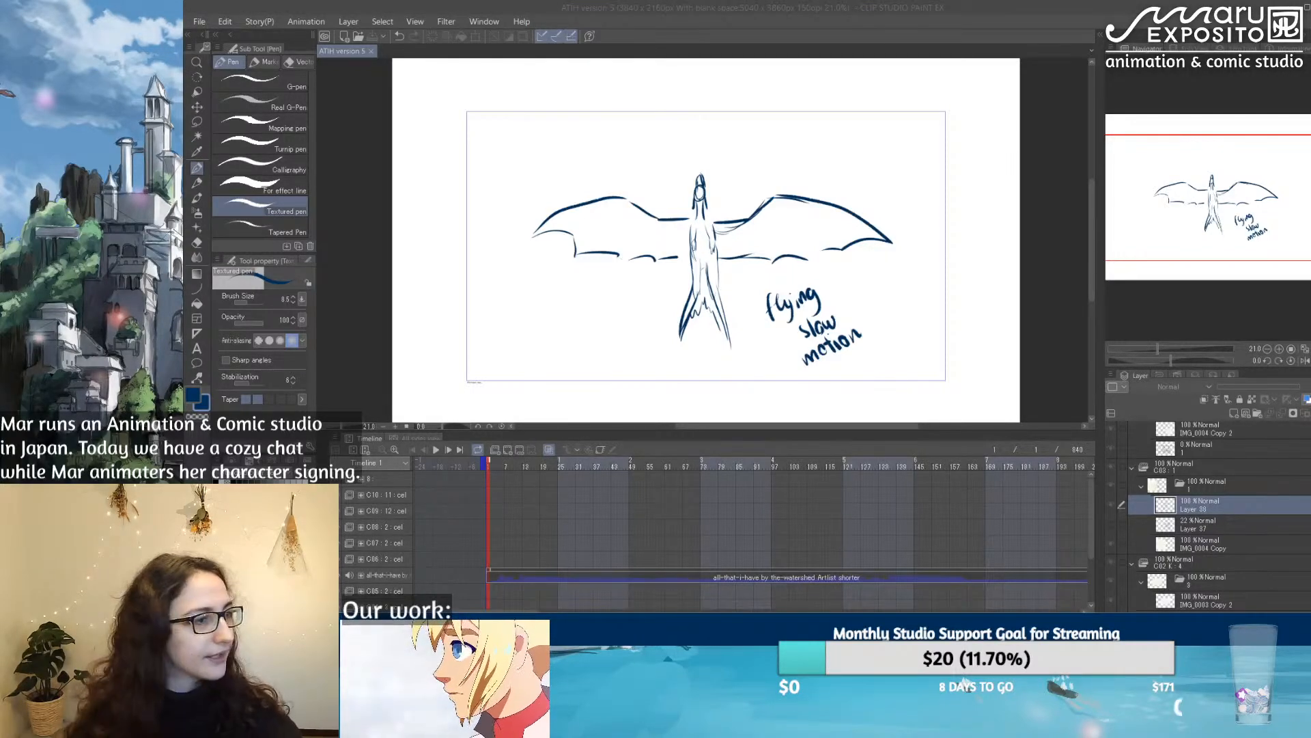
left_click(527, 445)
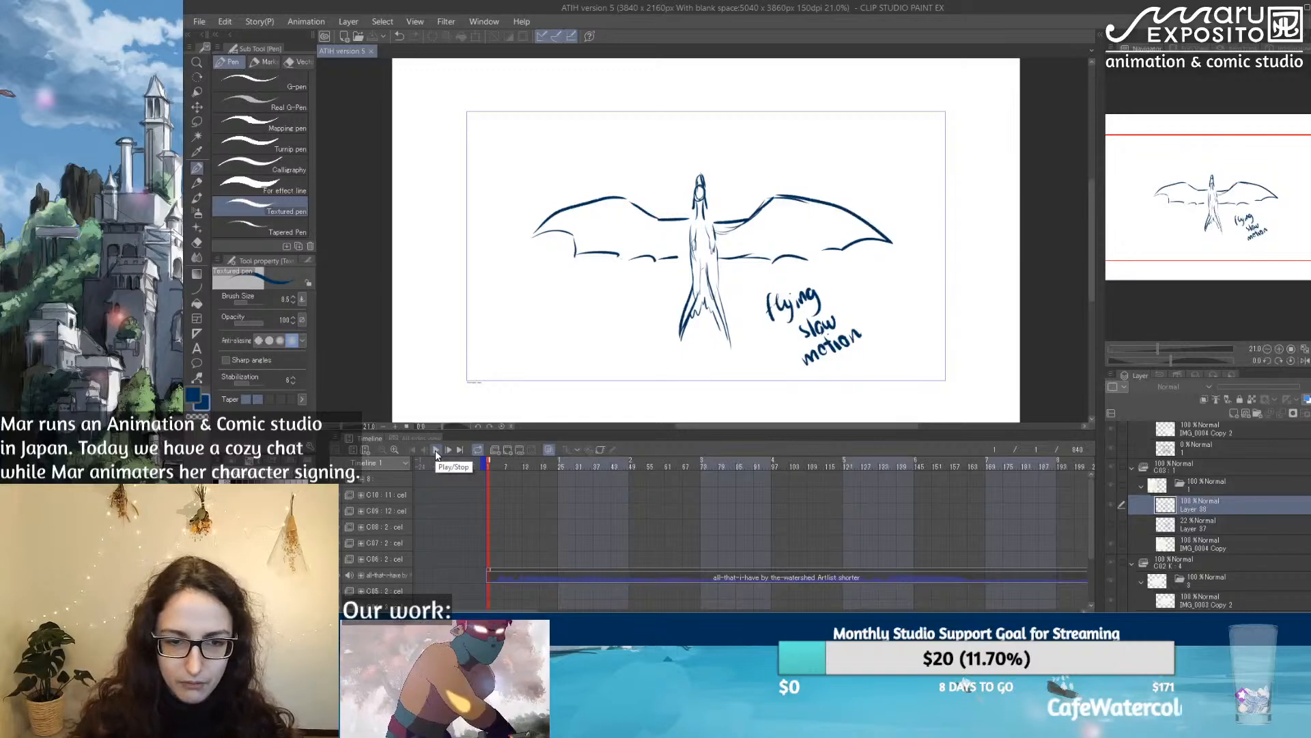
Step: Show the character reference sheet in the Sub View and play the whole animation from frame 1
left_click(1194, 48)
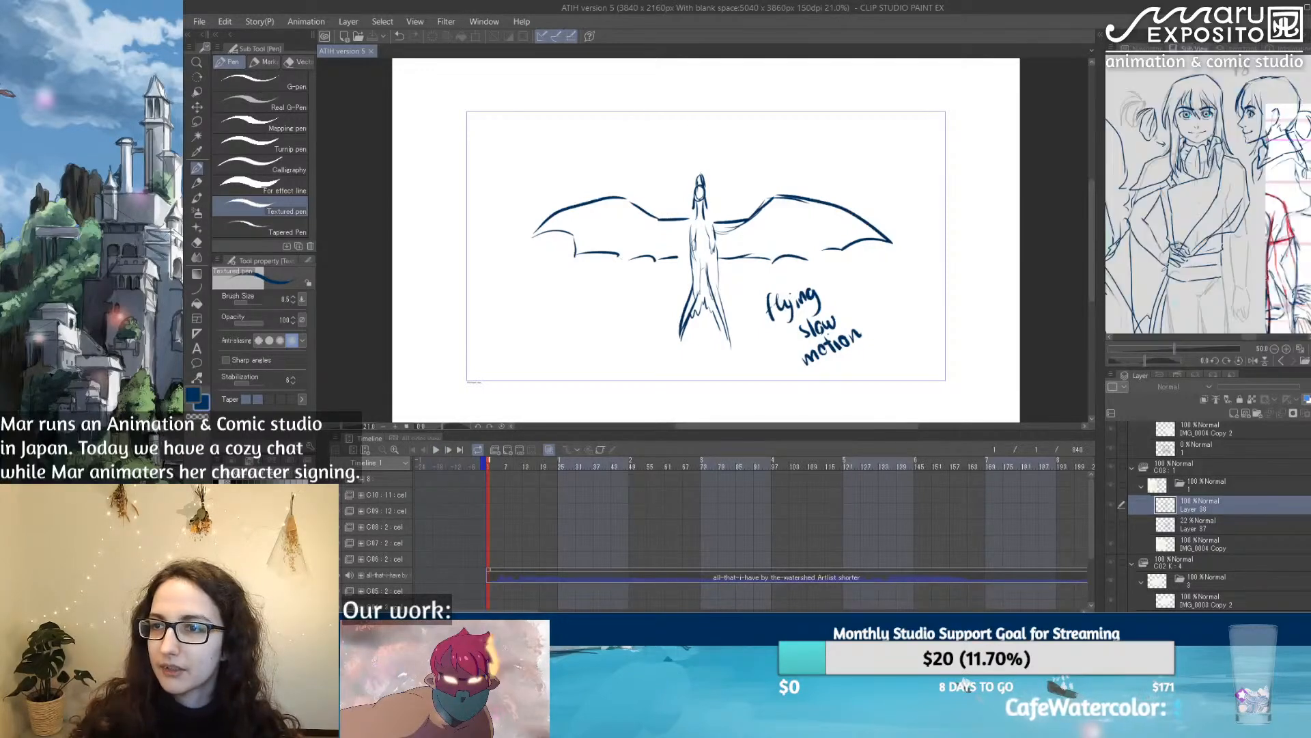
mouse_move(1249, 337)
left_mouse_down()
mouse_move(1238, 341)
mouse_move(1255, 337)
left_mouse_up()
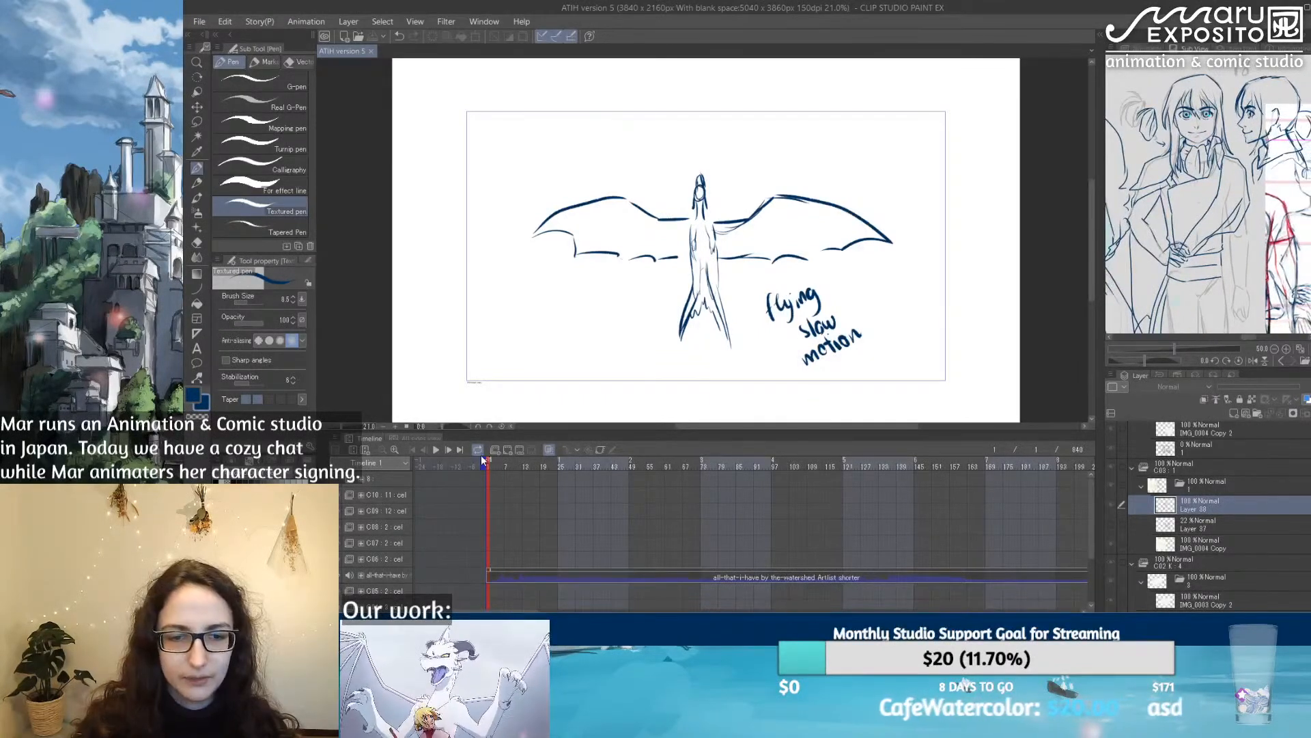
left_click(435, 450)
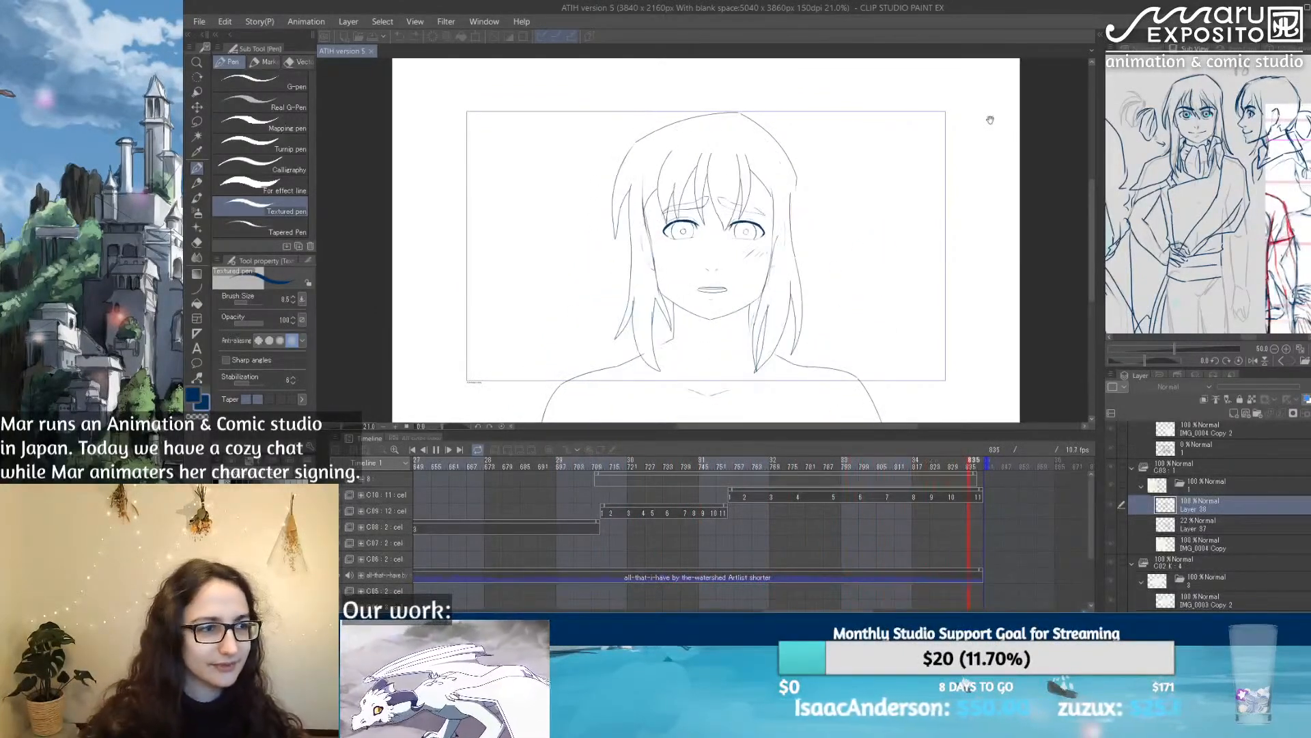
left_click(441, 448)
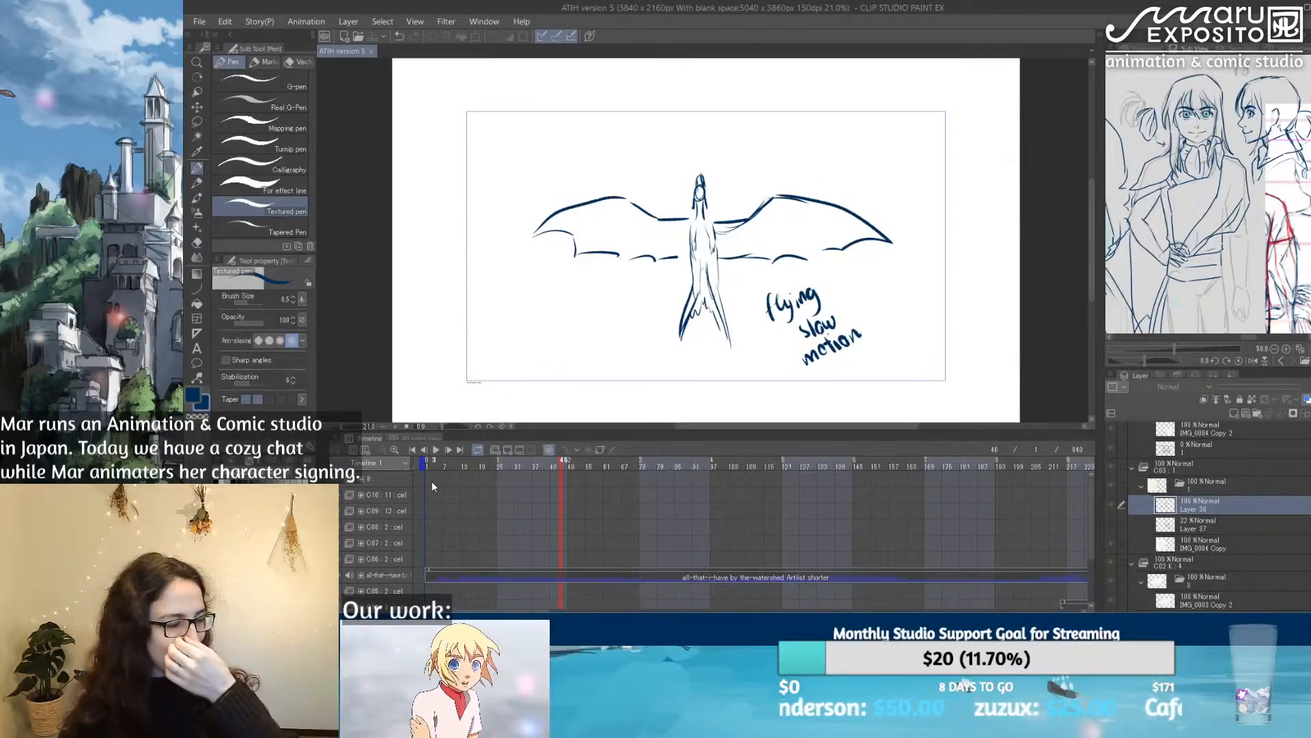
Step: Examine the late cuts on the timeline, scrubbing to cut C10's close-up around frame 774
scroll(691, 489, "down", 4)
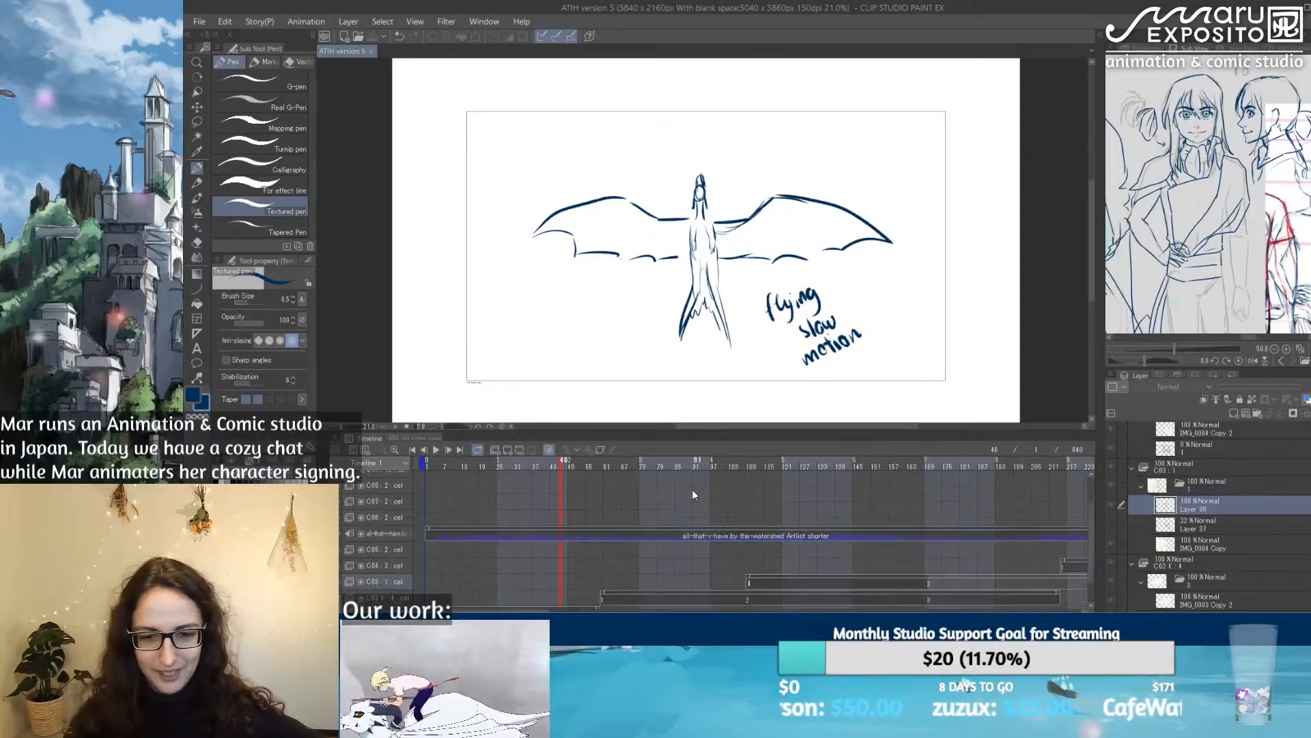
left_click_drag(535, 610, 844, 608)
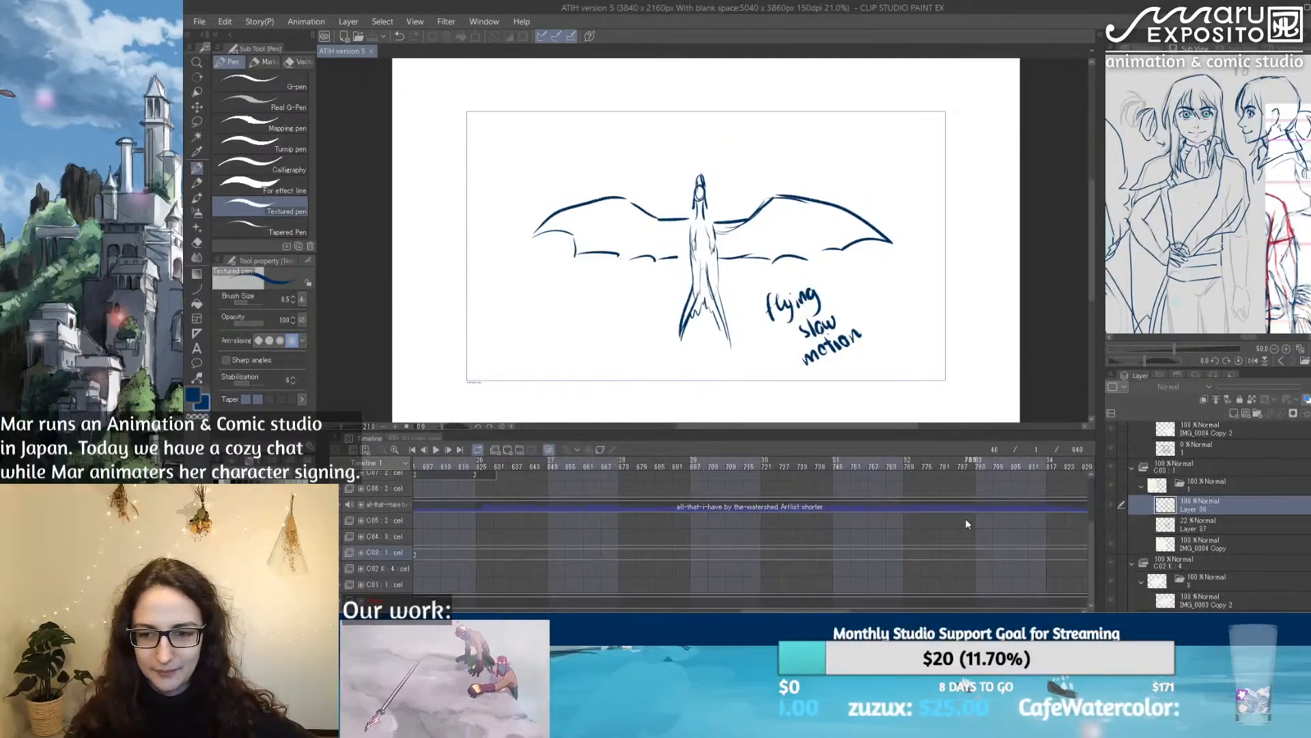
scroll(772, 525, "up", 3)
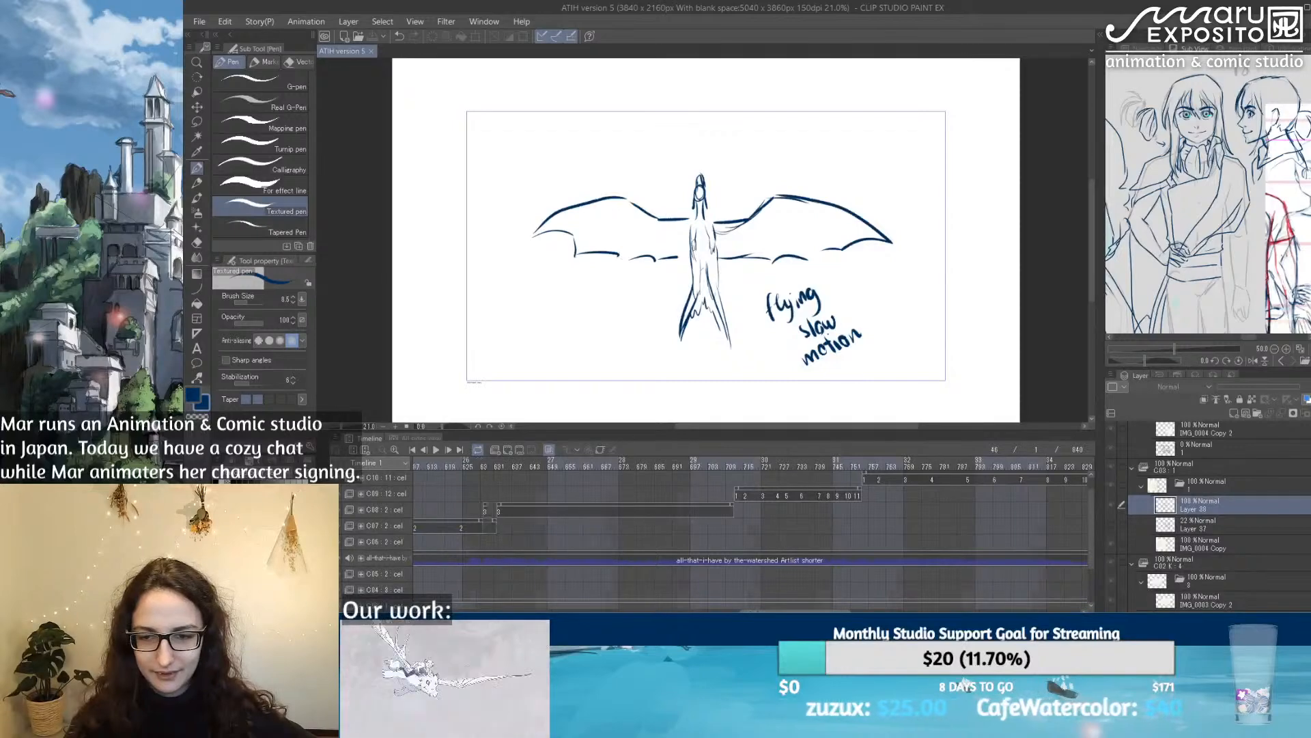
left_click_drag(806, 610, 841, 610)
left_click(660, 465)
left_click_drag(660, 465, 695, 489)
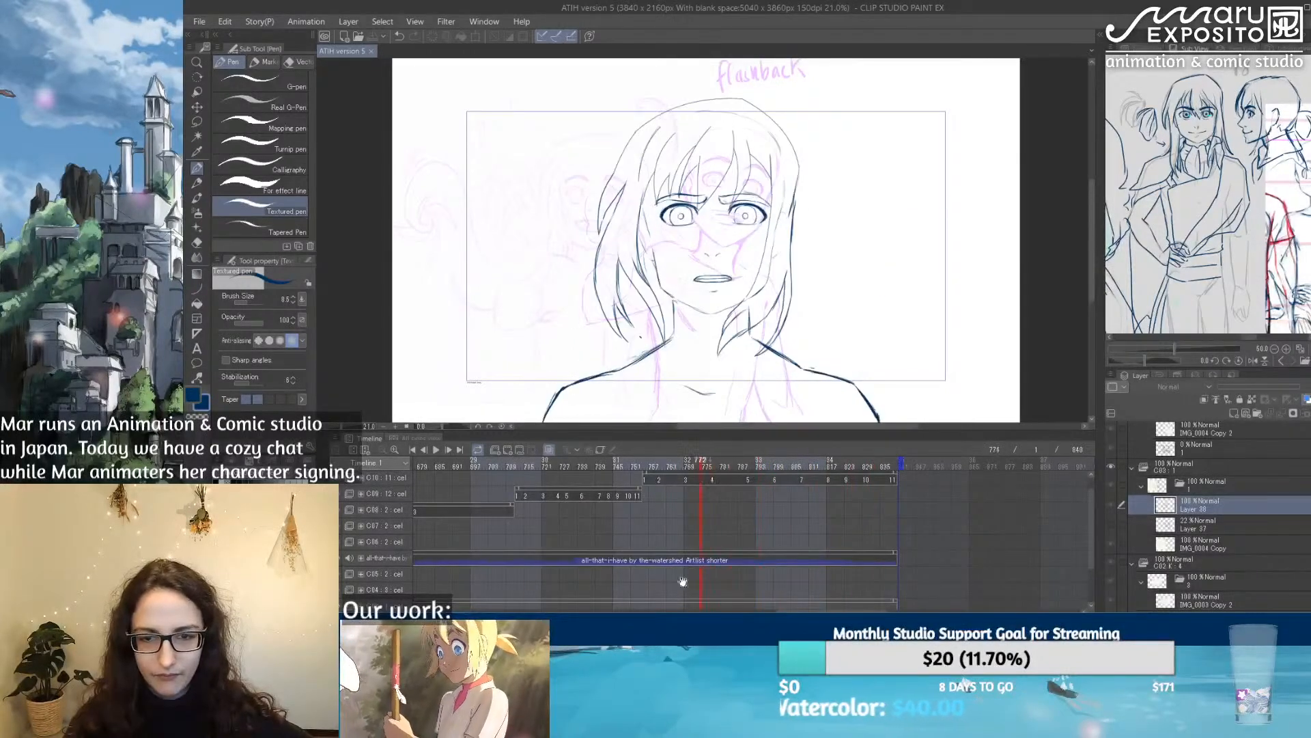
Step: Scrub from the opening cuts into flashback cut C03, stopping at frame 149
left_click_drag(812, 610, 474, 601)
scroll(687, 535, "down", 3)
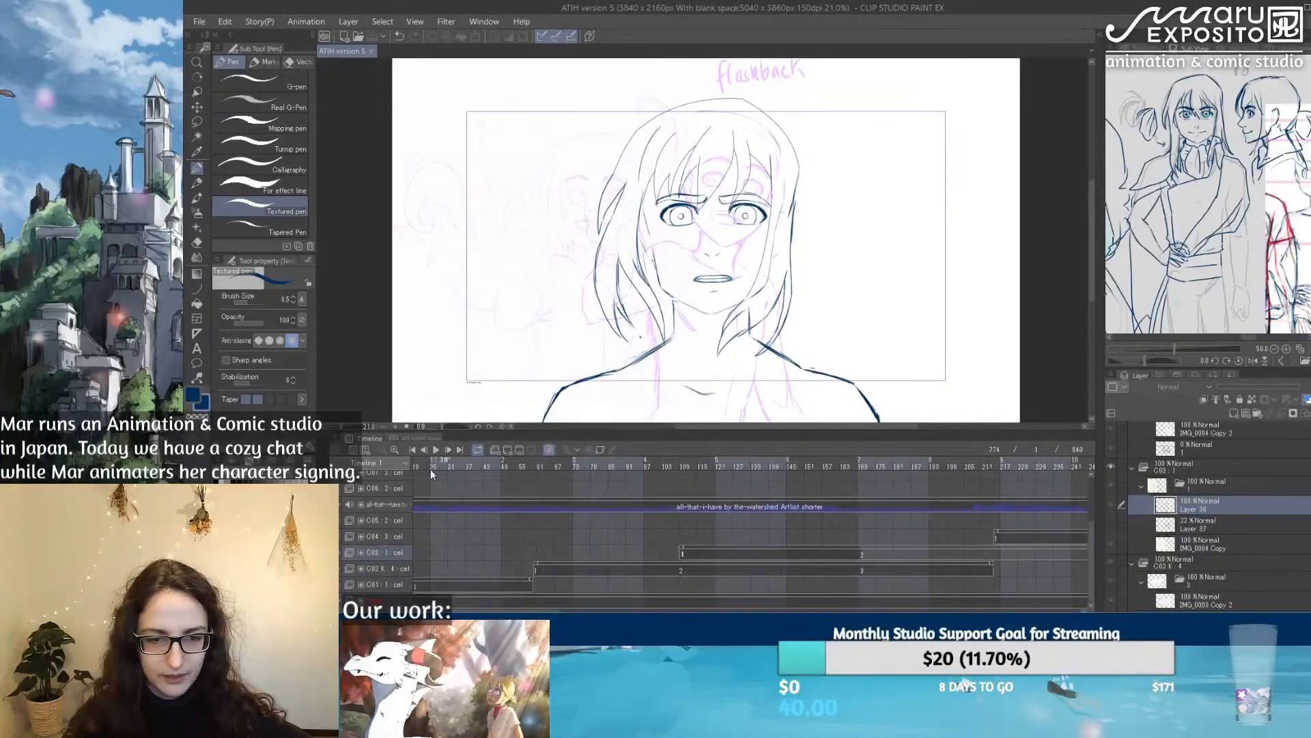
left_click(491, 463)
mouse_move(510, 458)
left_mouse_down()
mouse_move(403, 468)
mouse_move(787, 467)
left_mouse_up()
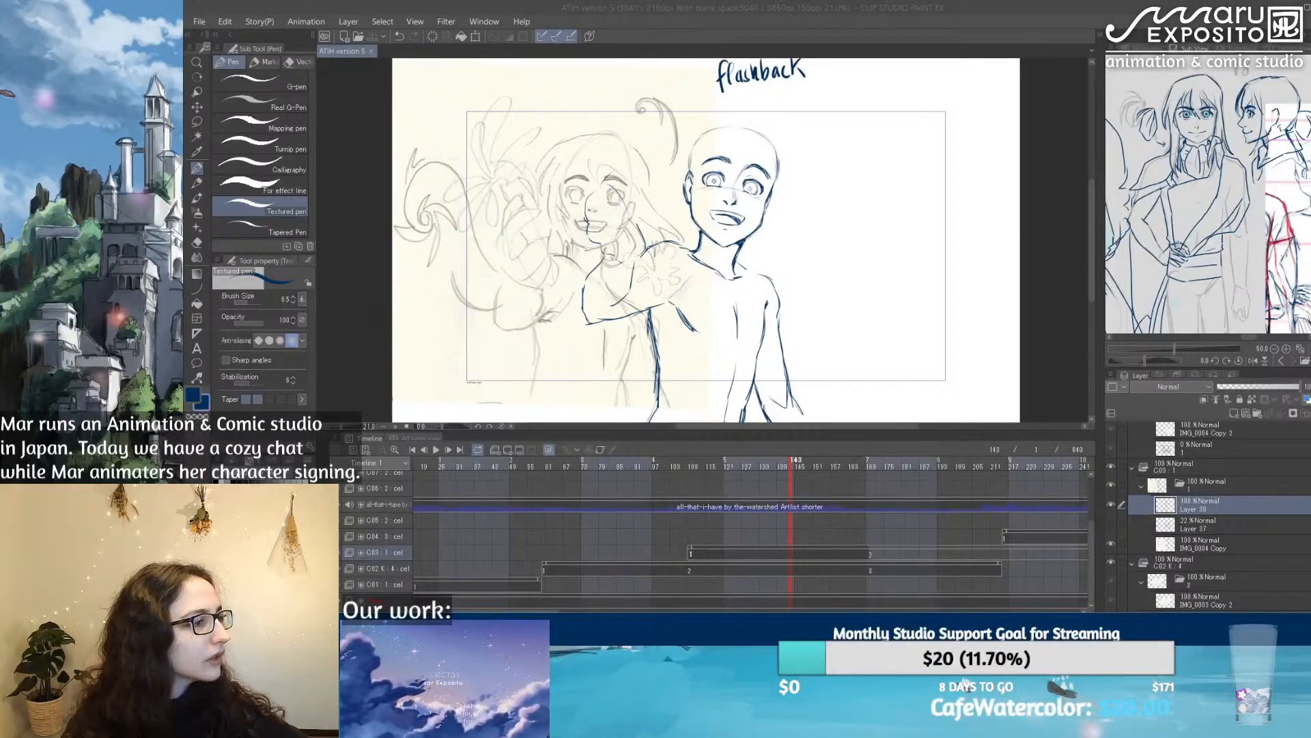
left_click(692, 24)
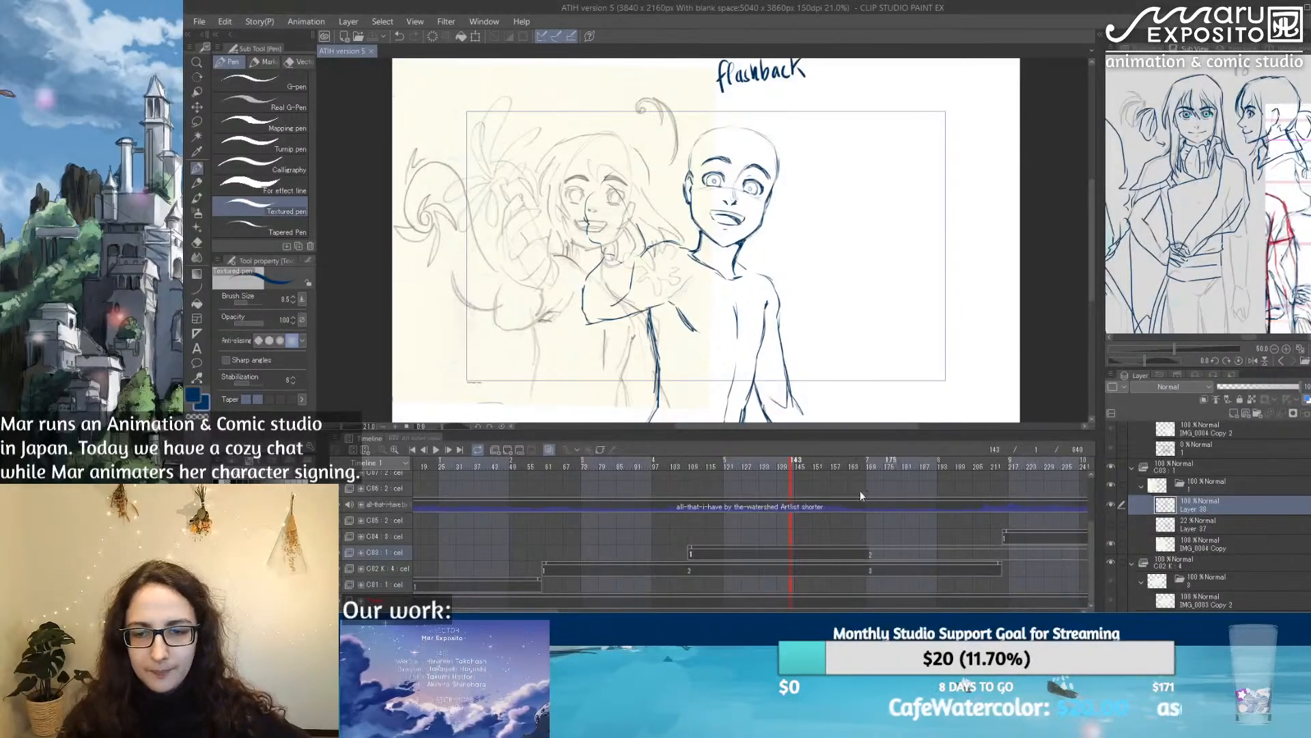
left_click_drag(833, 456, 808, 468)
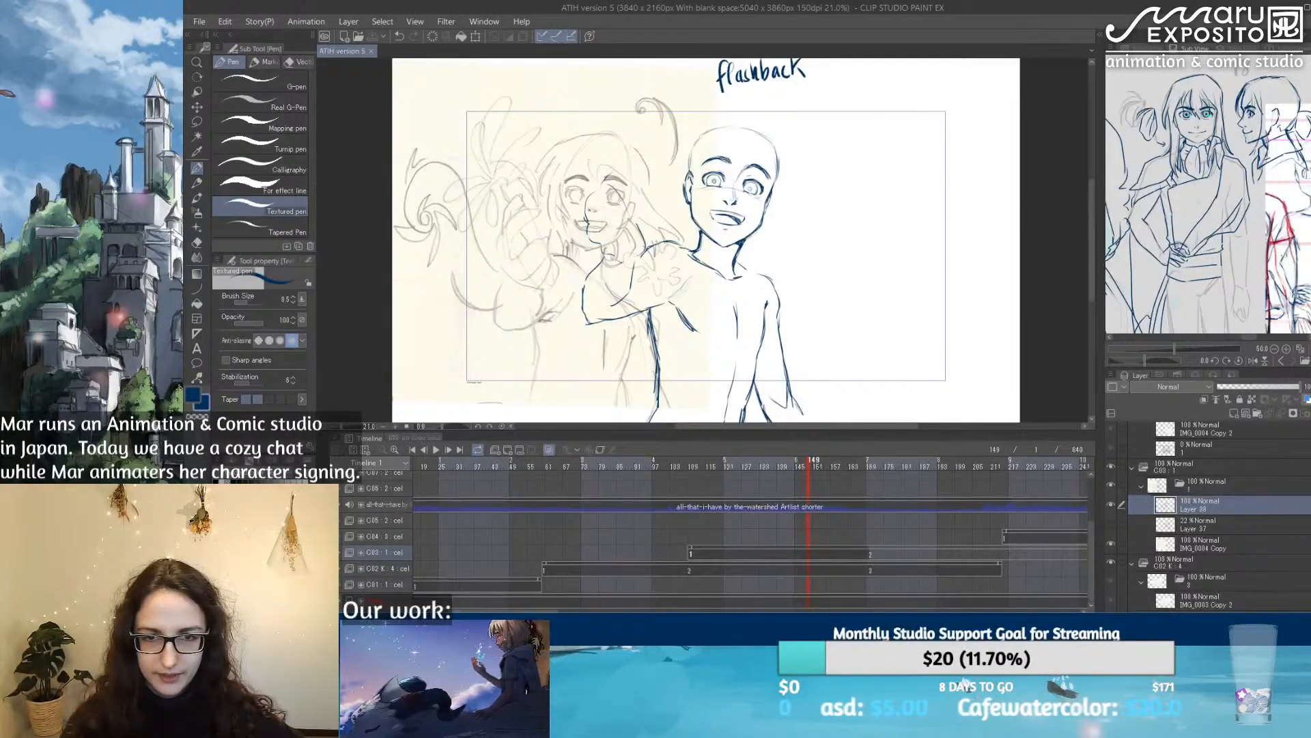
Step: Check the close-up drawing at frame 824, near the end of the timeline, and go back to the early cuts
scroll(752, 533, "right", 15)
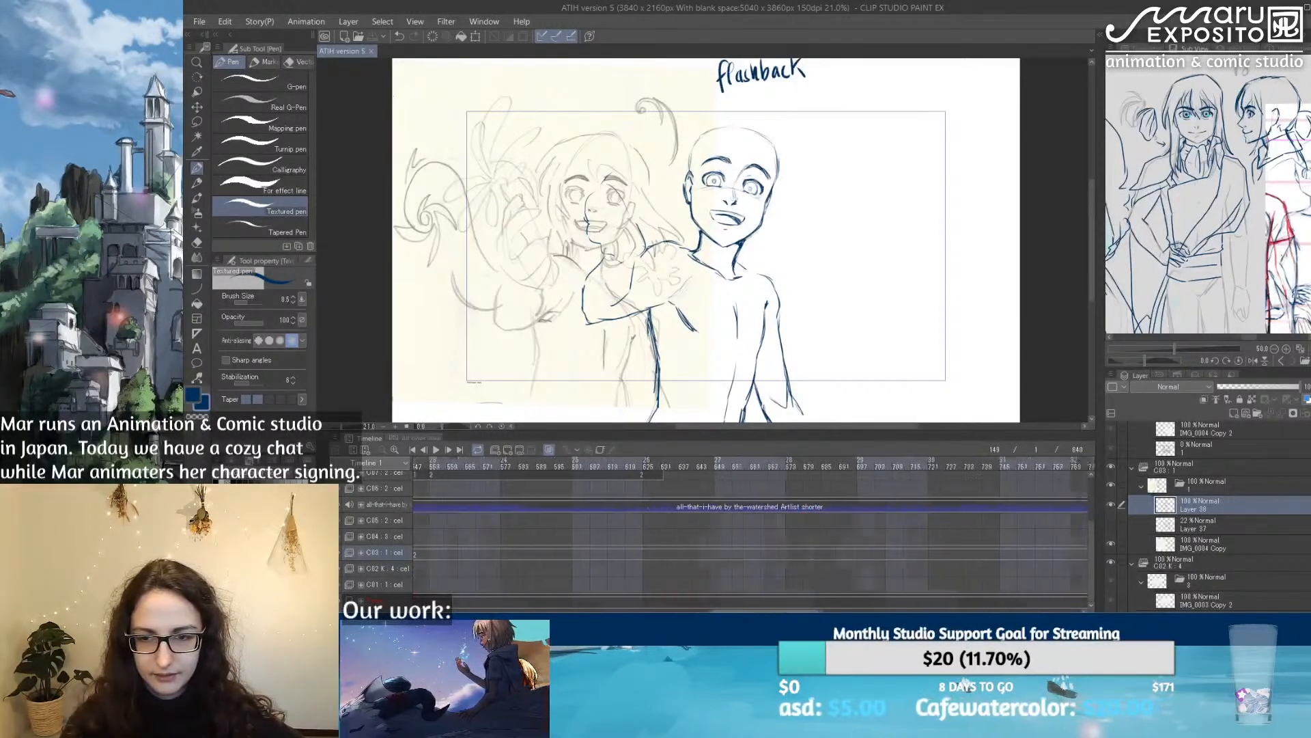
scroll(751, 532, "left", 7)
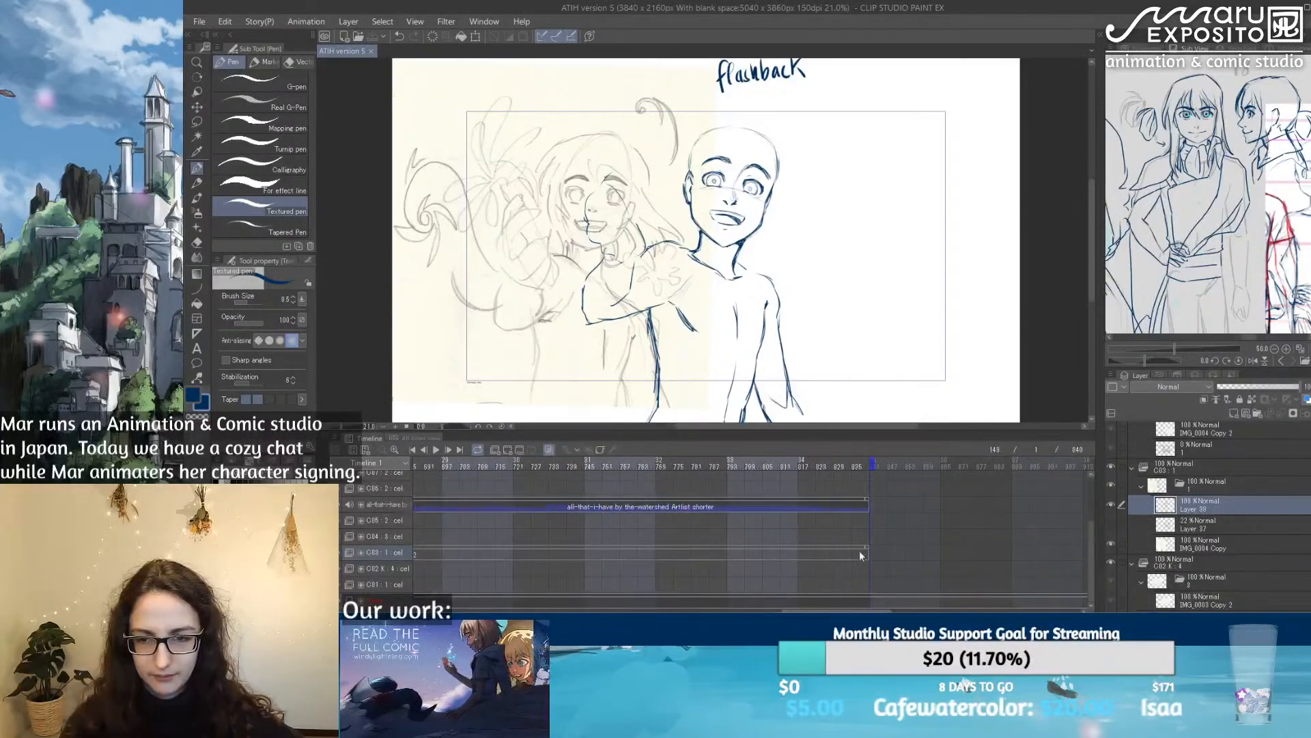
left_click(821, 465)
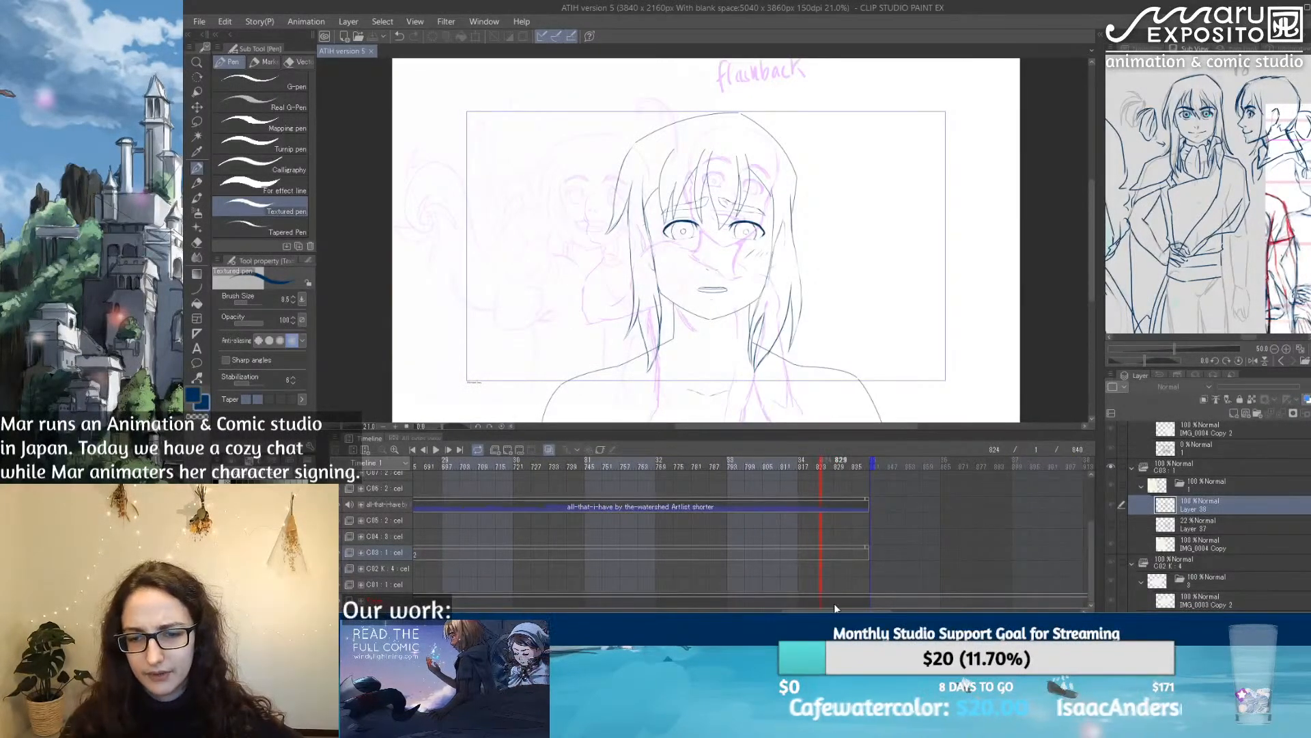
scroll(820, 519, "left", 10)
scroll(751, 533, "left", 15)
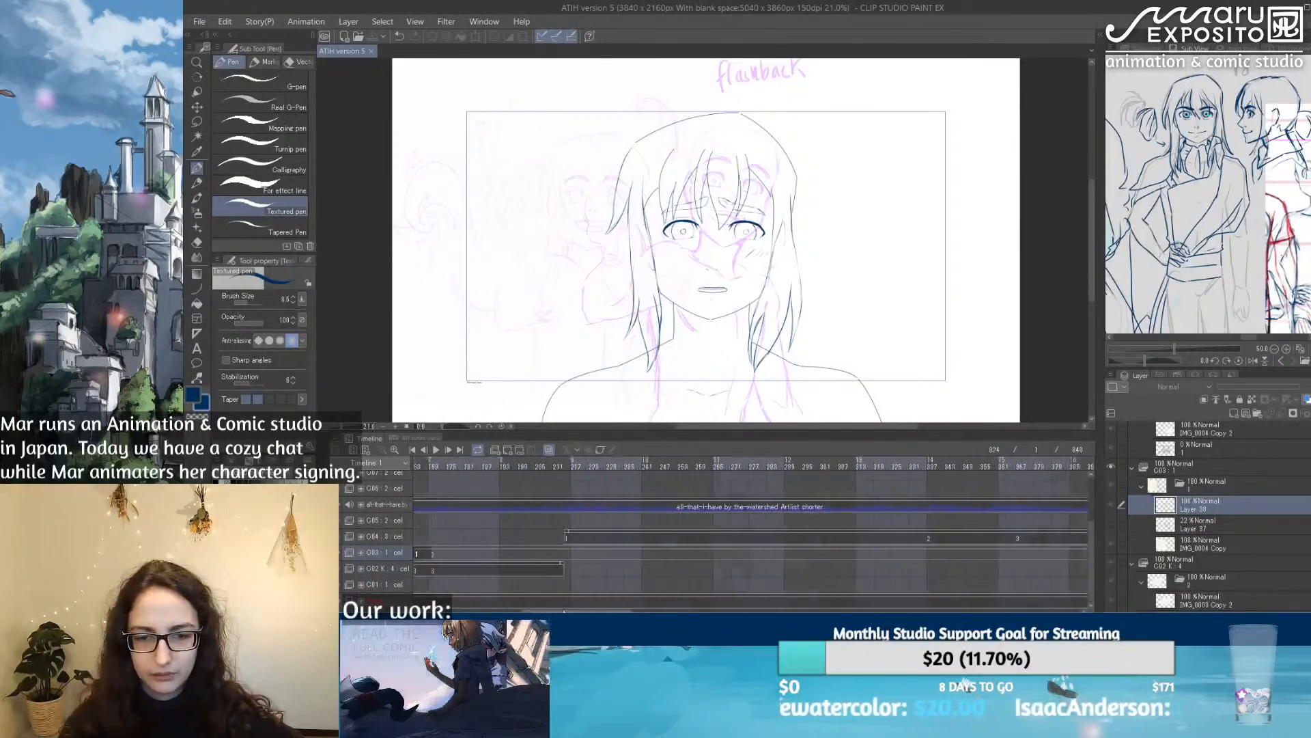
Step: In cut C03 around frame 138, lower the clean character drawing layer's opacity to 19% and flip the canvas view horizontally
left_click(640, 464)
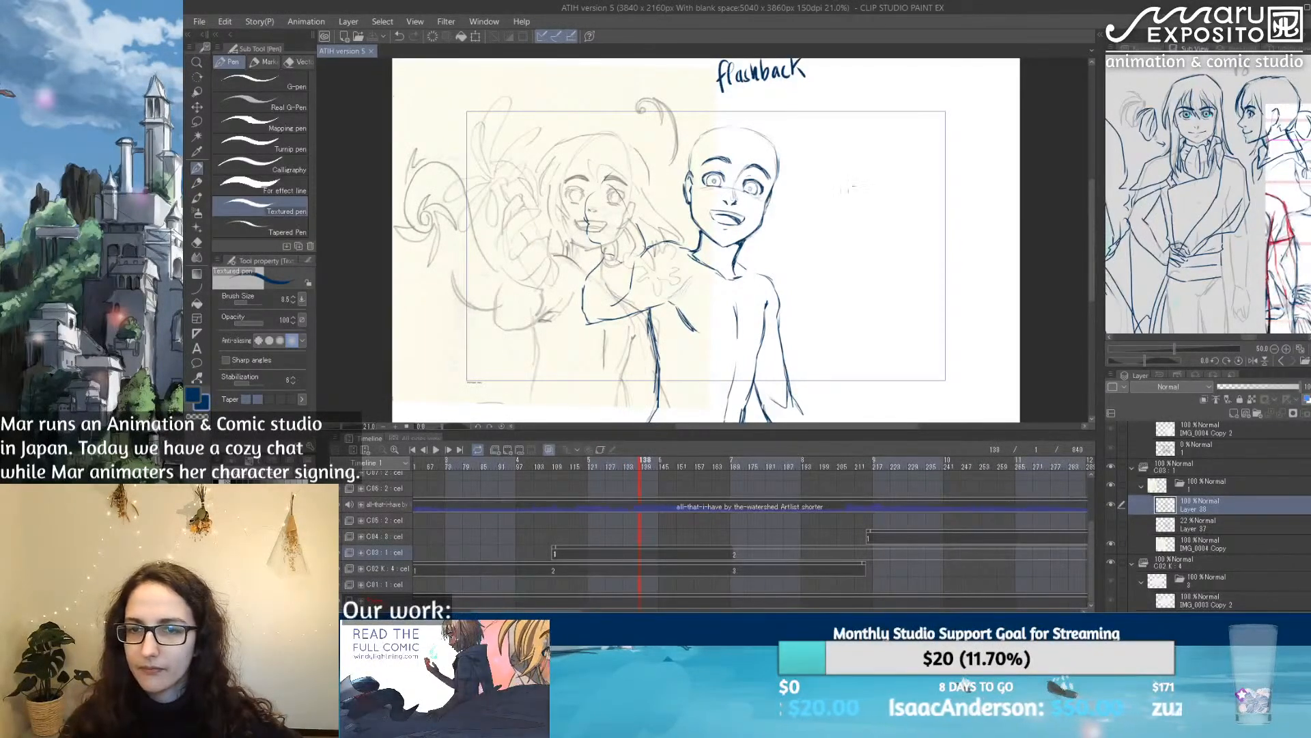
scroll(736, 170, "up", 3)
scroll(1261, 445, "up", 1)
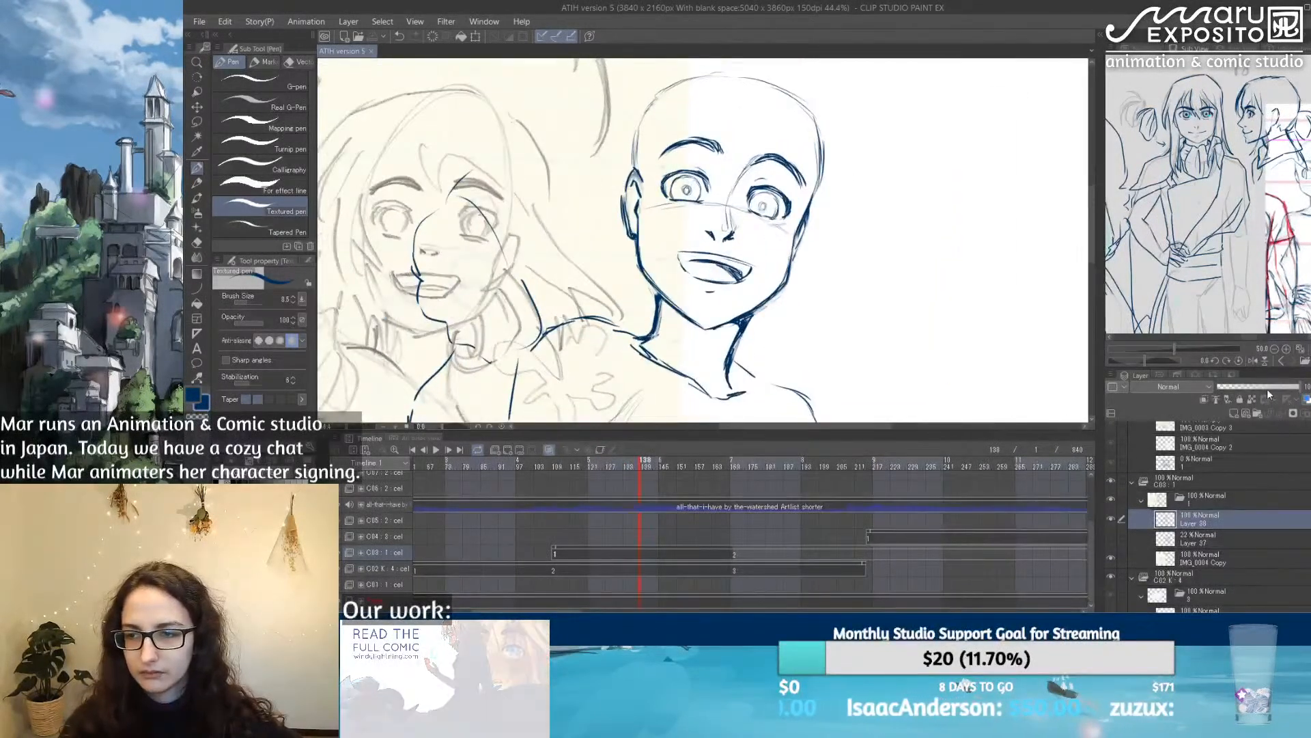
left_click_drag(1259, 391, 1241, 387)
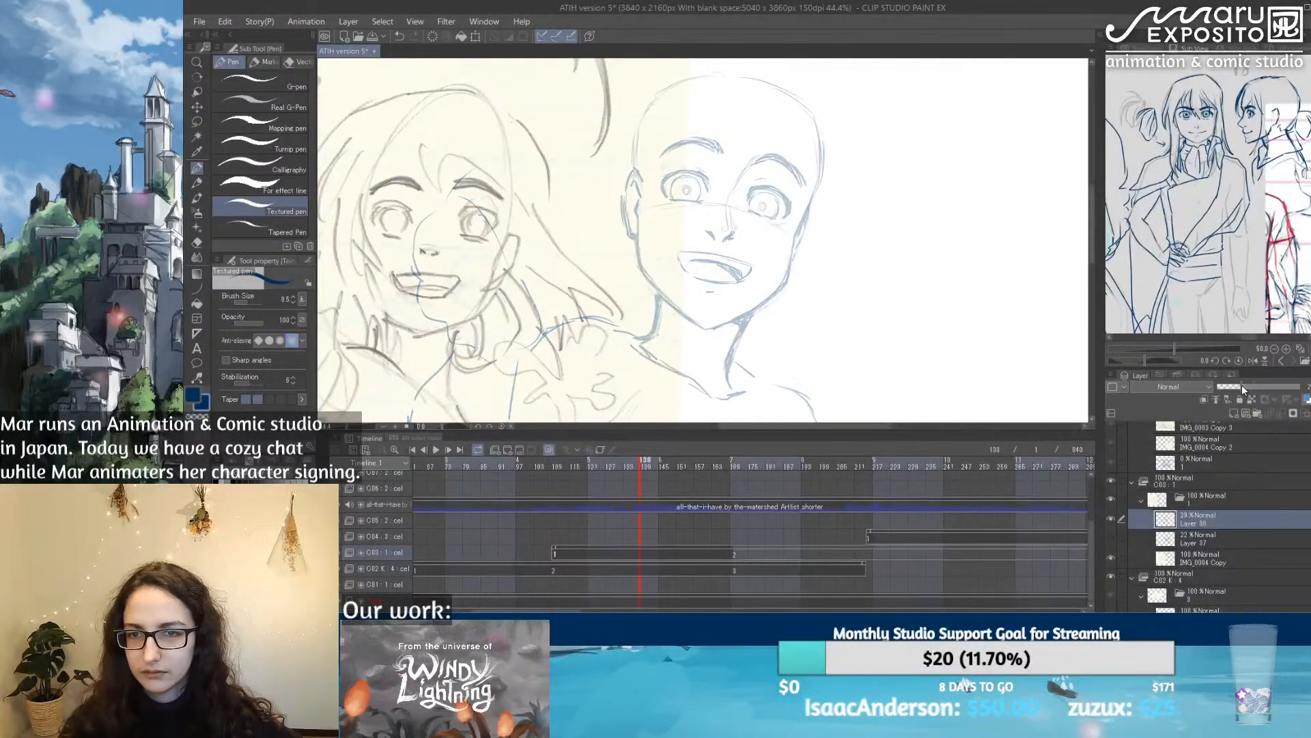
left_click(1149, 49)
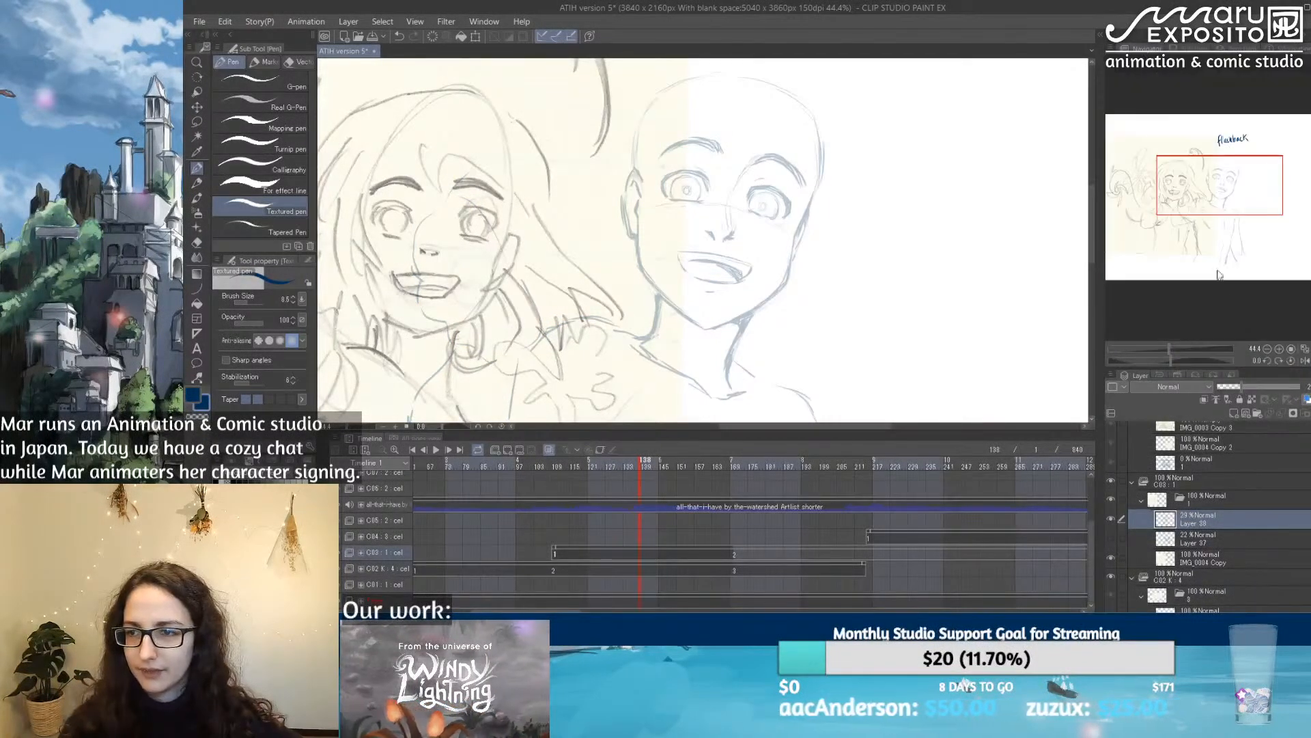
left_click(1304, 361)
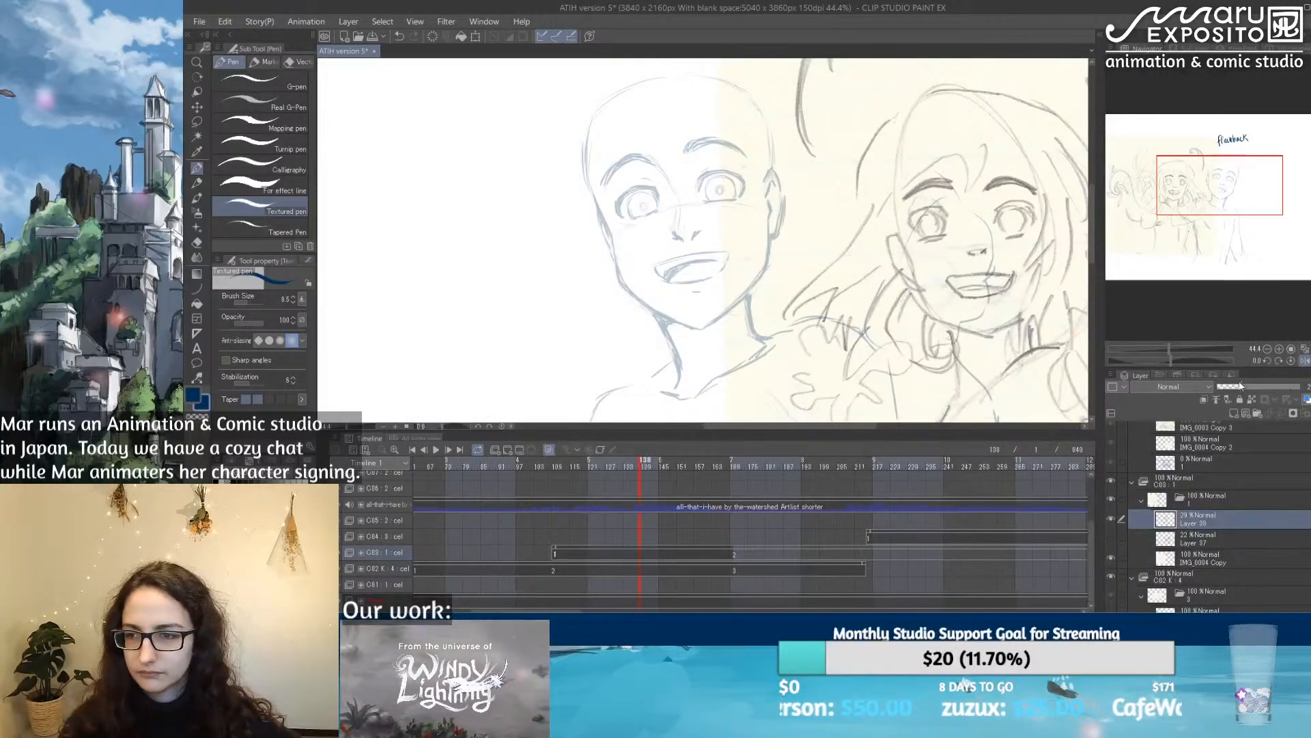
left_click_drag(1231, 384, 1228, 387)
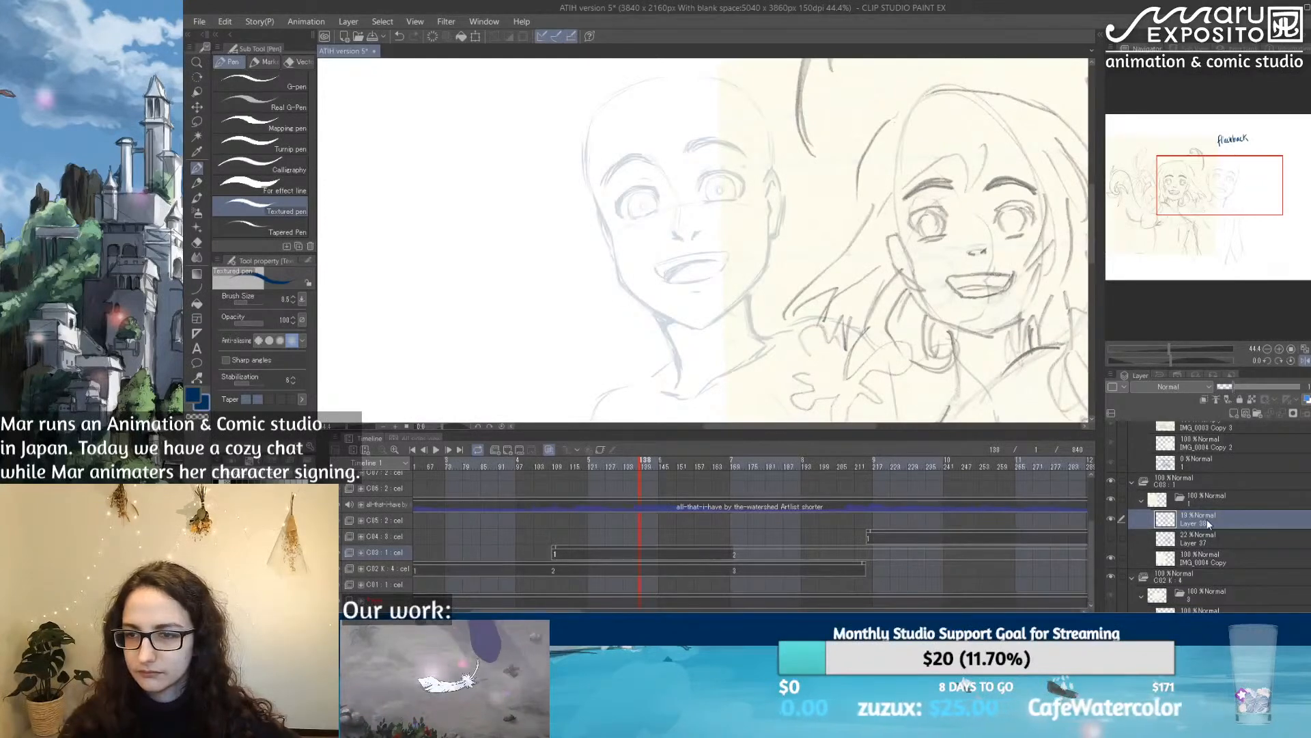
Step: Add a new layer above the faded character drawing and enlarge the canvas area around the face
left_click(1235, 412)
scroll(741, 198, "up", 3)
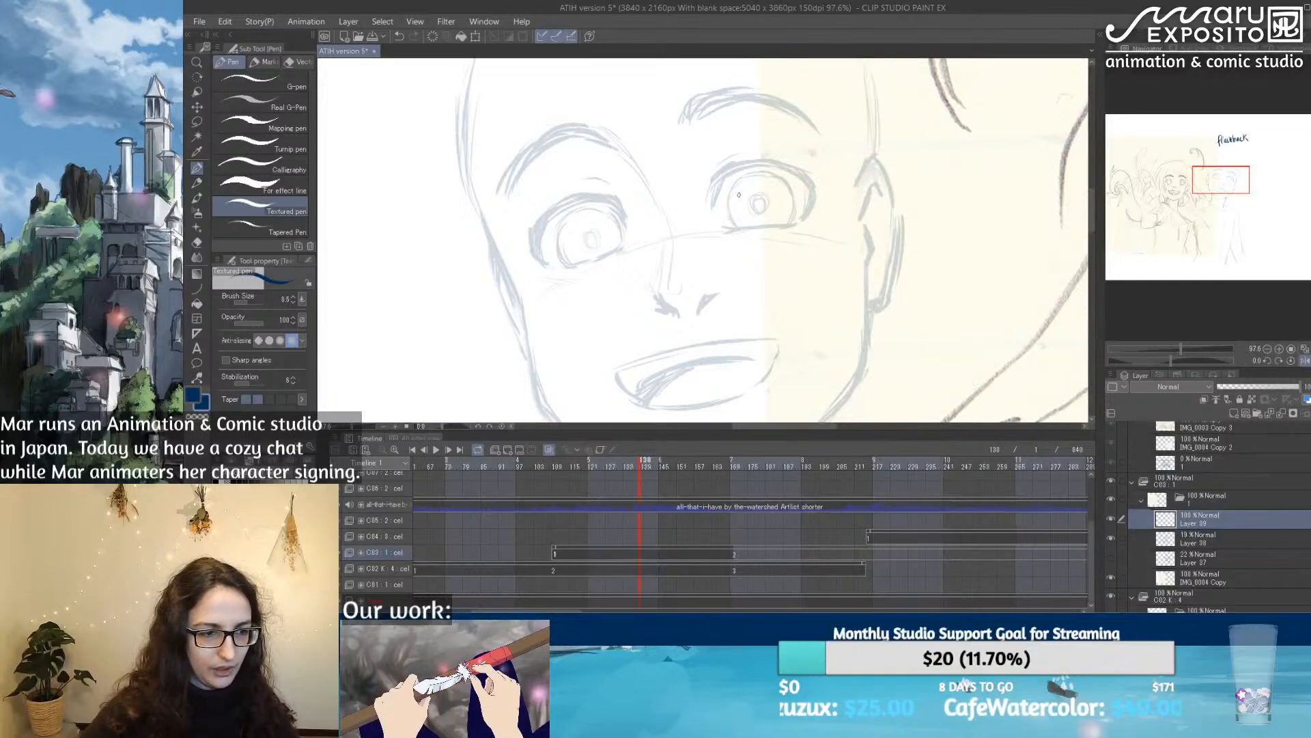
left_click_drag(706, 431, 705, 509)
left_click_drag(828, 345, 774, 216)
key("ctrl+z")
scroll(794, 304, "down", 3)
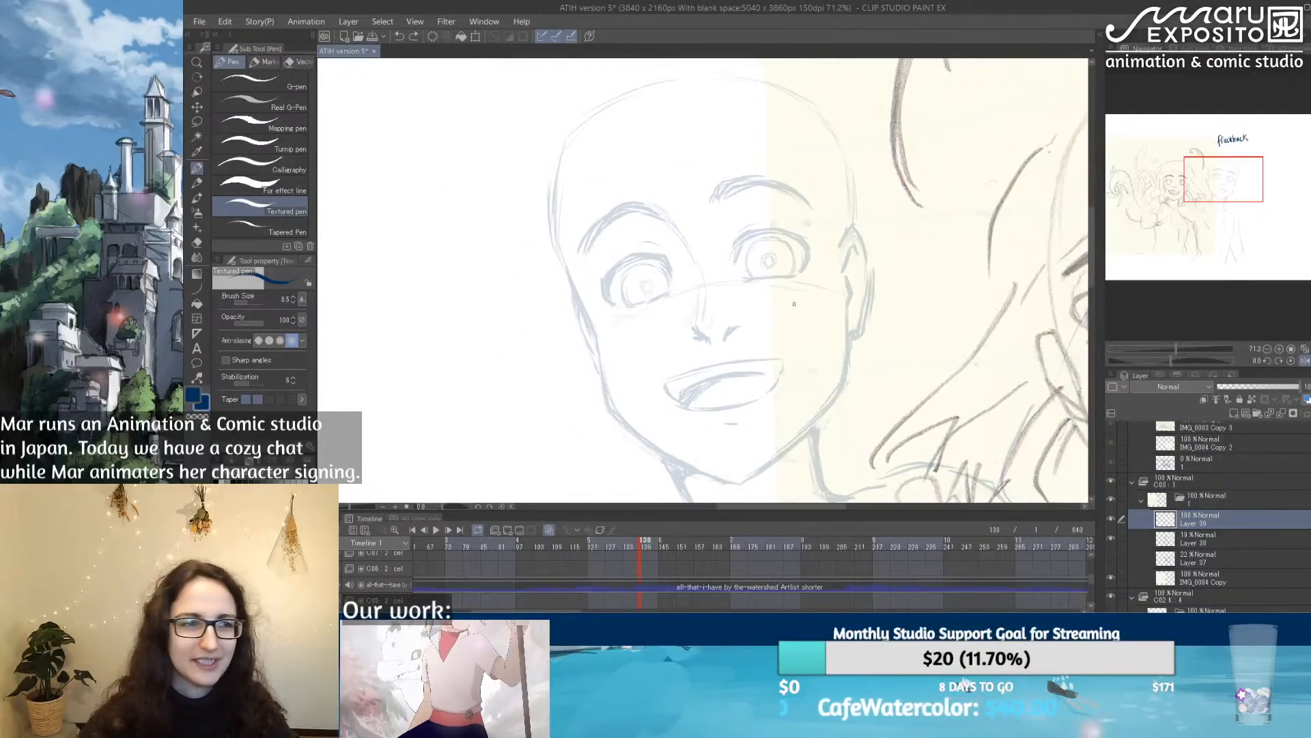
Step: Ink the bald character's face contour on the new layer from the temple around the chin to the ear, using the Textured pen
left_click_drag(800, 330, 730, 283)
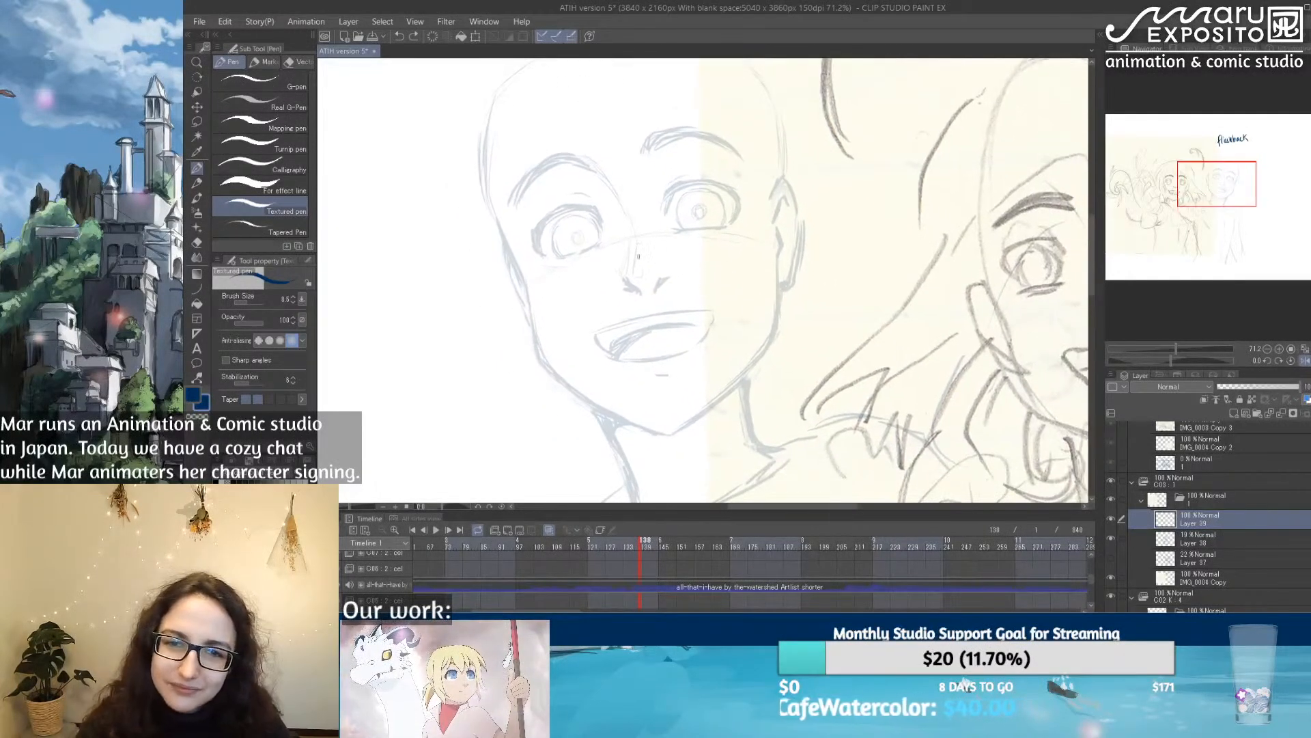
mouse_move(511, 249)
left_mouse_down()
mouse_move(490, 199)
mouse_move(521, 265)
left_mouse_up()
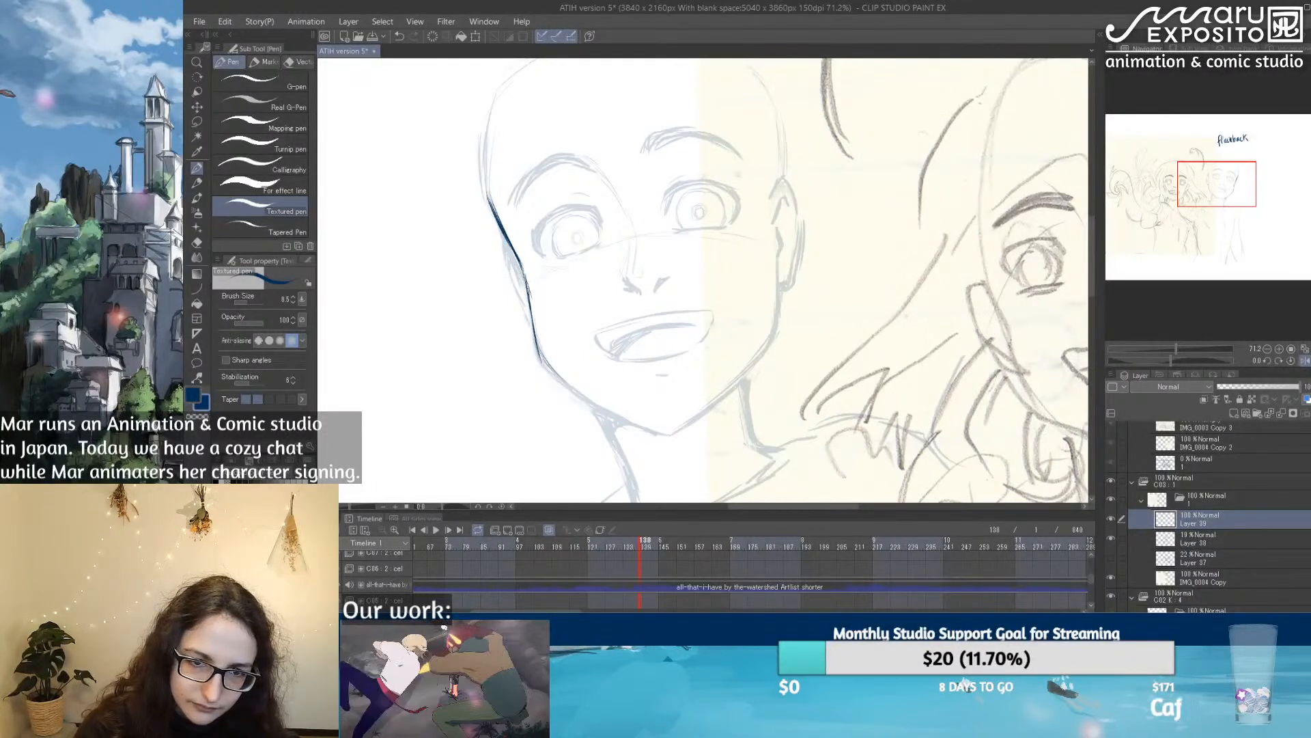
mouse_move(531, 311)
left_mouse_down()
mouse_move(549, 373)
mouse_move(644, 428)
mouse_move(752, 368)
left_mouse_up()
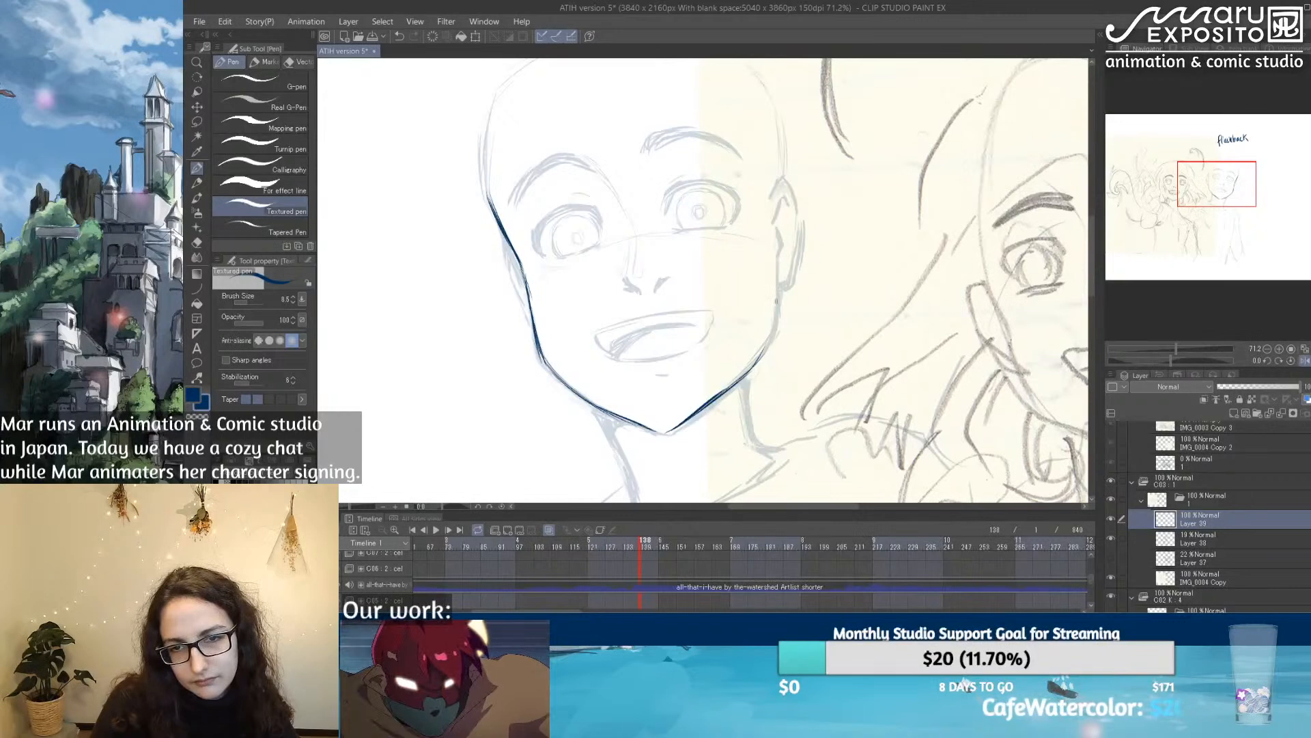
left_click_drag(780, 266, 775, 339)
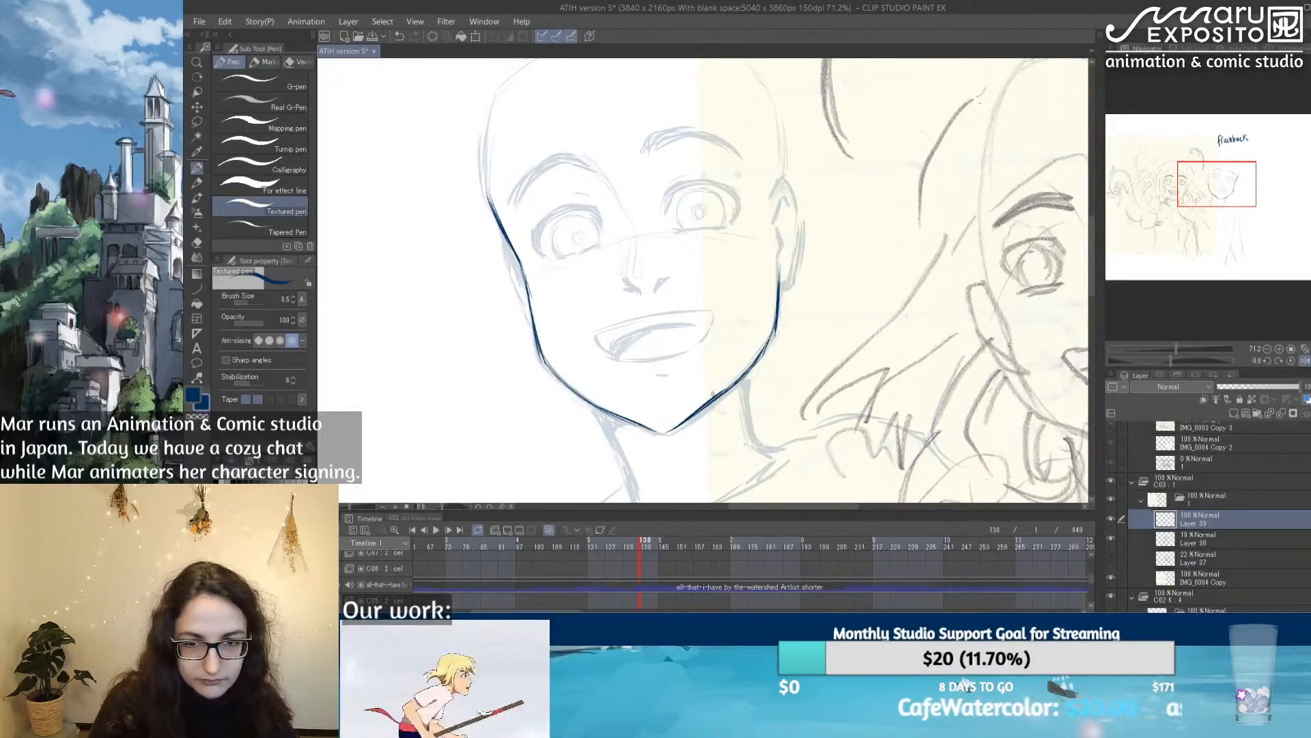
Step: Erase the rough overlap on the jaw line beside the chin and ink both sides of the neck
key("e")
left_click_drag(684, 419, 720, 394)
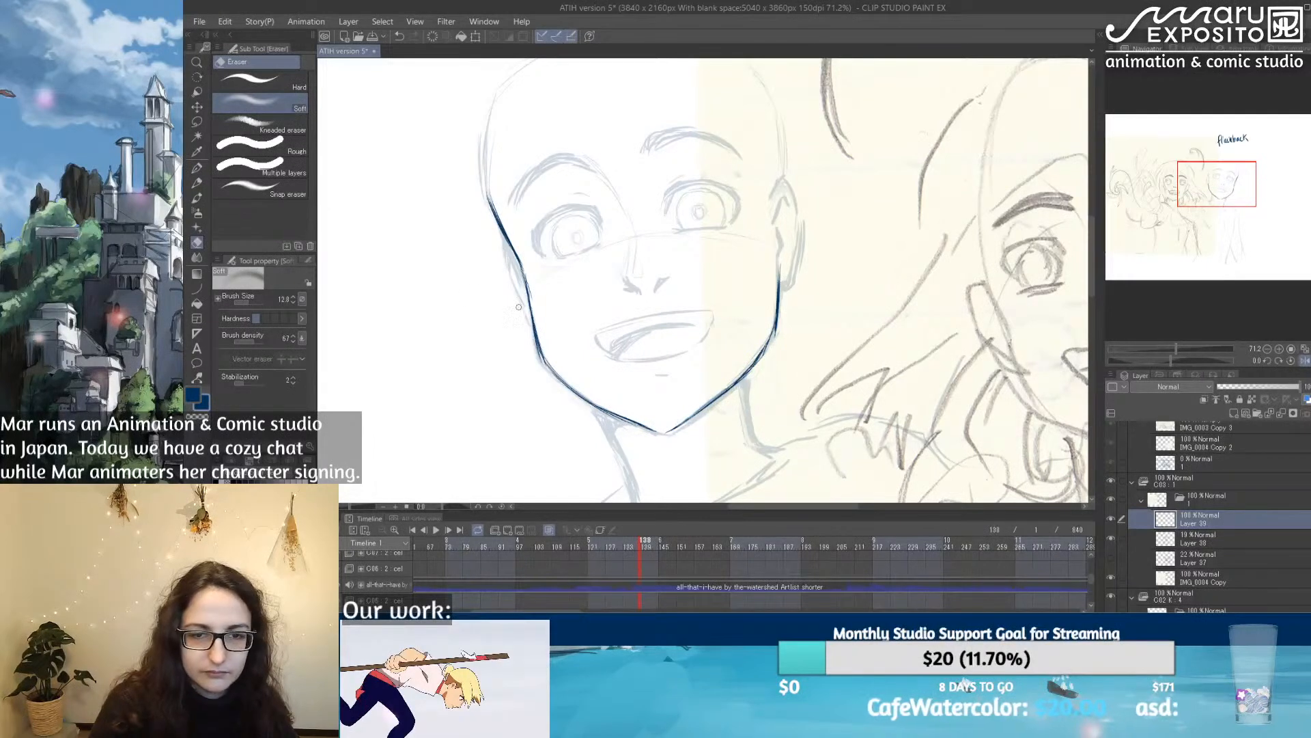
left_click(199, 169)
left_click_drag(729, 404, 620, 304)
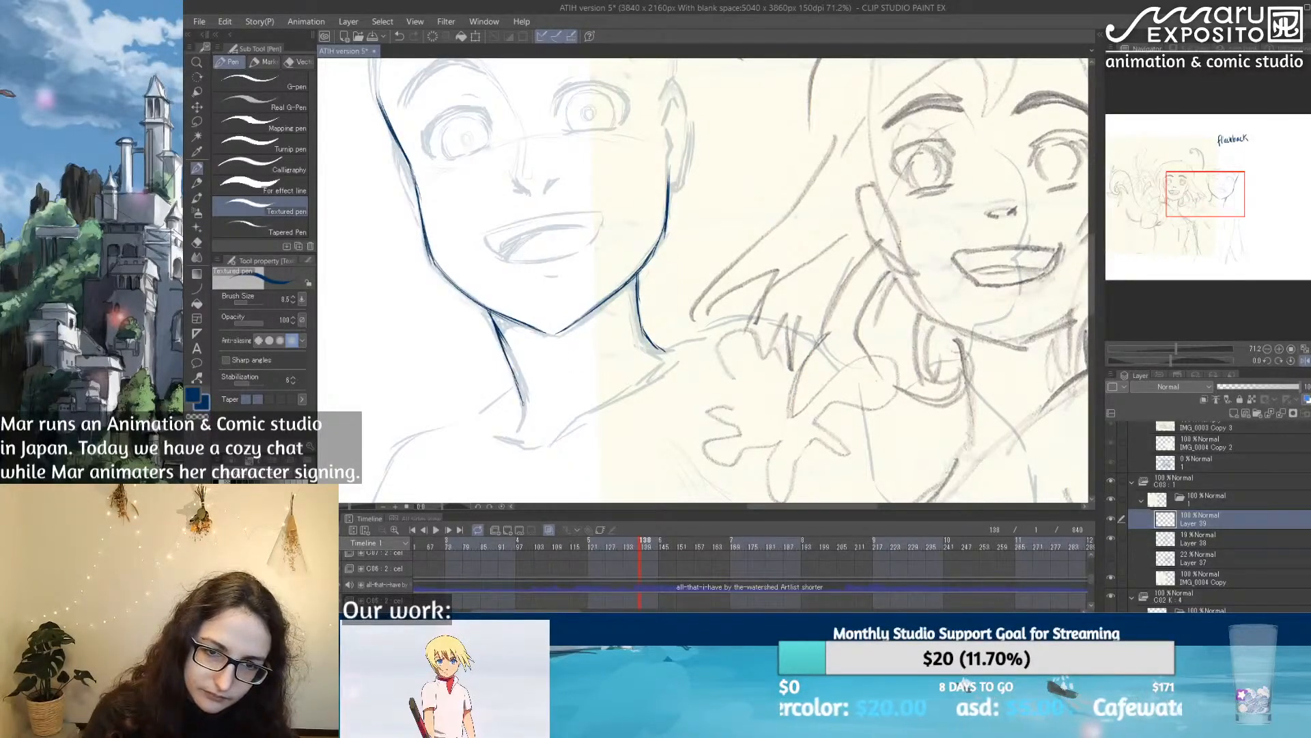
Step: Ink the open smiling mouth with its teeth and tongue lines, then the two nostril strokes
left_click_drag(629, 187, 609, 321)
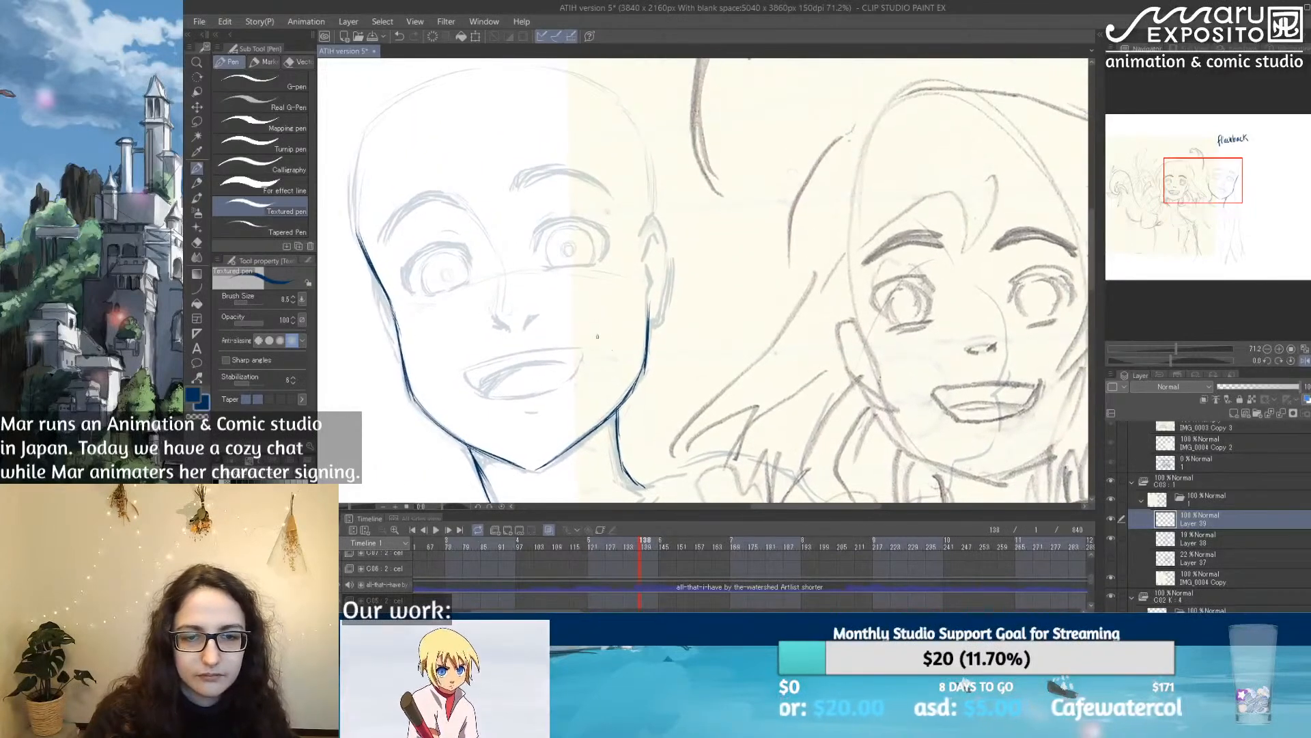
mouse_move(467, 377)
left_mouse_down()
mouse_move(527, 351)
mouse_move(581, 348)
left_mouse_up()
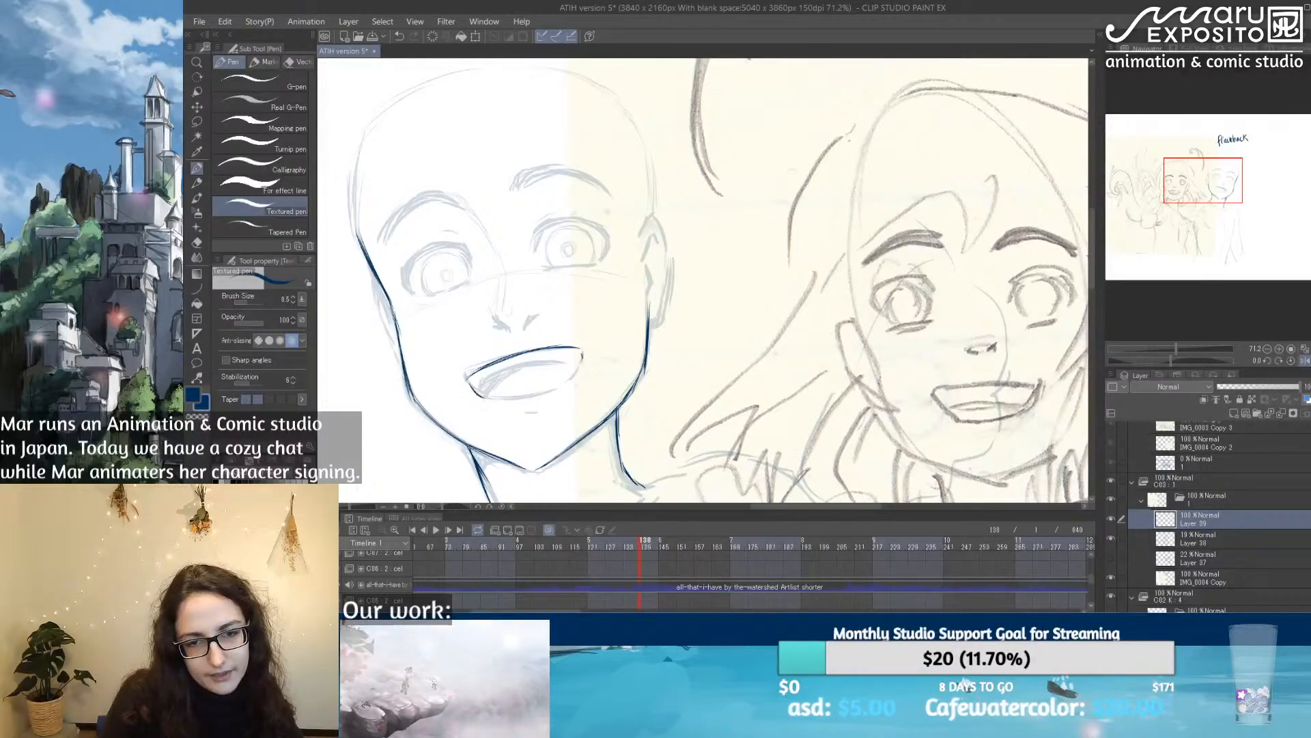
left_click_drag(495, 401, 572, 379)
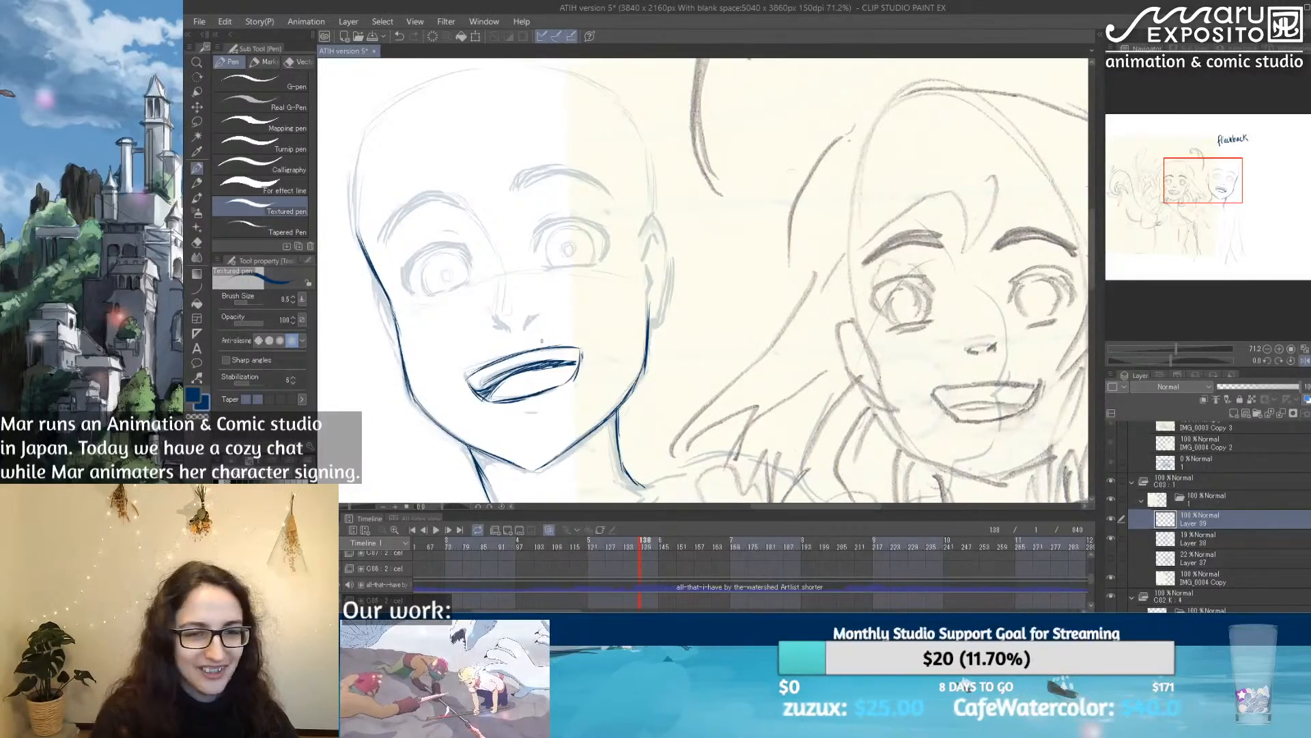
scroll(541, 340, "up", 3)
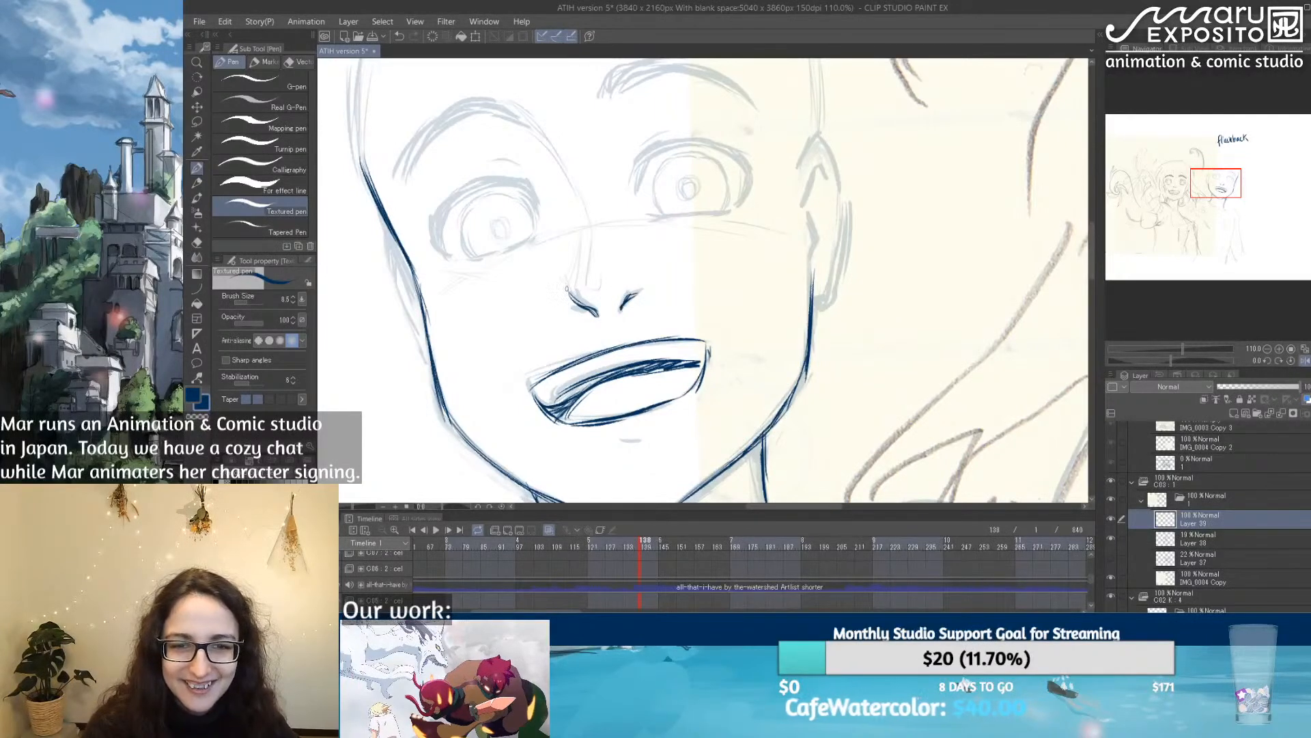
left_click_drag(563, 288, 581, 306)
Step: Ink the outlines of both raised eyebrows, undoing and redrawing the first strokes of the left one
mouse_move(602, 242)
left_mouse_down()
mouse_move(611, 169)
mouse_move(607, 290)
left_mouse_up()
mouse_move(508, 150)
left_mouse_down()
mouse_move(526, 166)
mouse_move(467, 171)
mouse_move(408, 229)
left_mouse_up()
key("ctrl+z")
key("ctrl+z")
left_click_drag(470, 164, 407, 227)
mouse_move(406, 206)
left_mouse_down()
mouse_move(400, 233)
mouse_move(414, 188)
mouse_move(450, 147)
mouse_move(411, 181)
mouse_move(470, 139)
left_mouse_up()
left_click_drag(448, 151, 502, 140)
left_click_drag(614, 121, 603, 146)
mouse_move(602, 146)
left_mouse_down()
mouse_move(633, 119)
mouse_move(698, 108)
mouse_move(764, 151)
left_mouse_up()
left_click_drag(680, 120, 757, 150)
left_click_drag(704, 118, 764, 155)
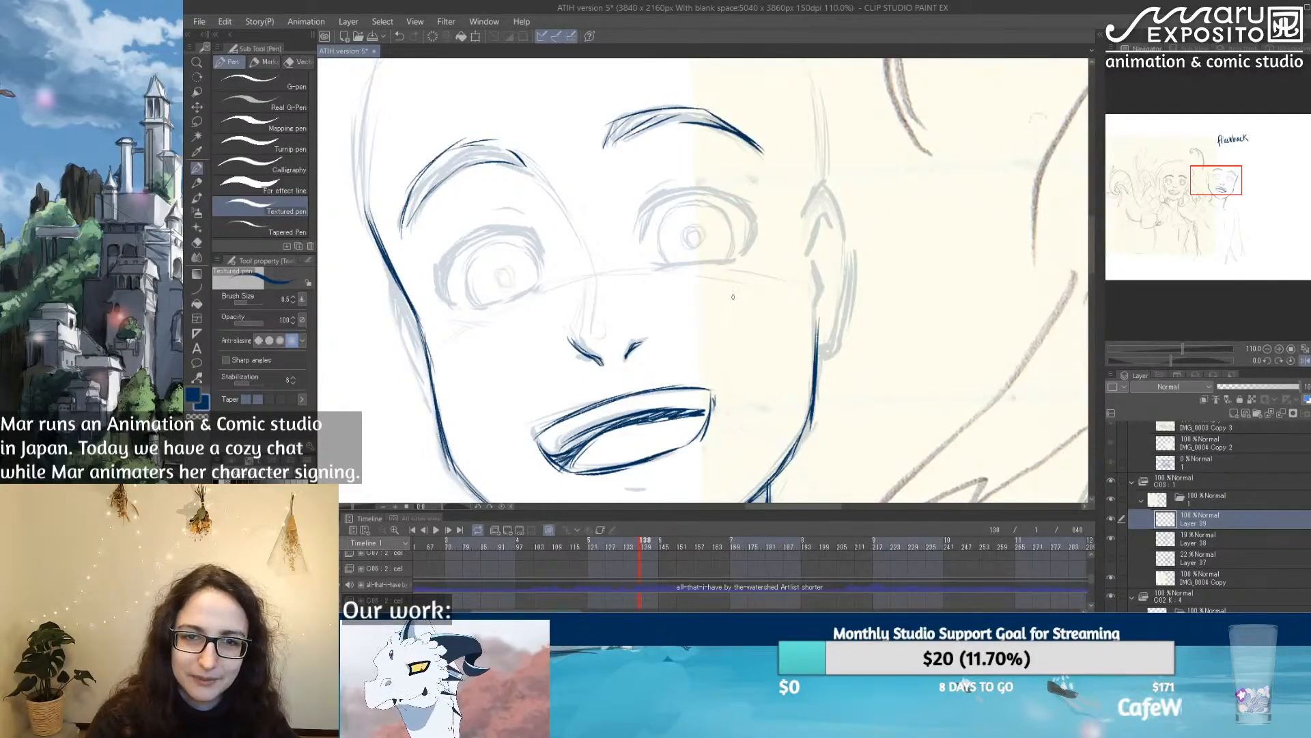
Step: Ink the left eye's thick upper lash line and its thin lower lid
mouse_move(718, 280)
left_mouse_down()
mouse_move(755, 240)
mouse_move(798, 238)
left_mouse_up()
left_click_drag(606, 191, 624, 220)
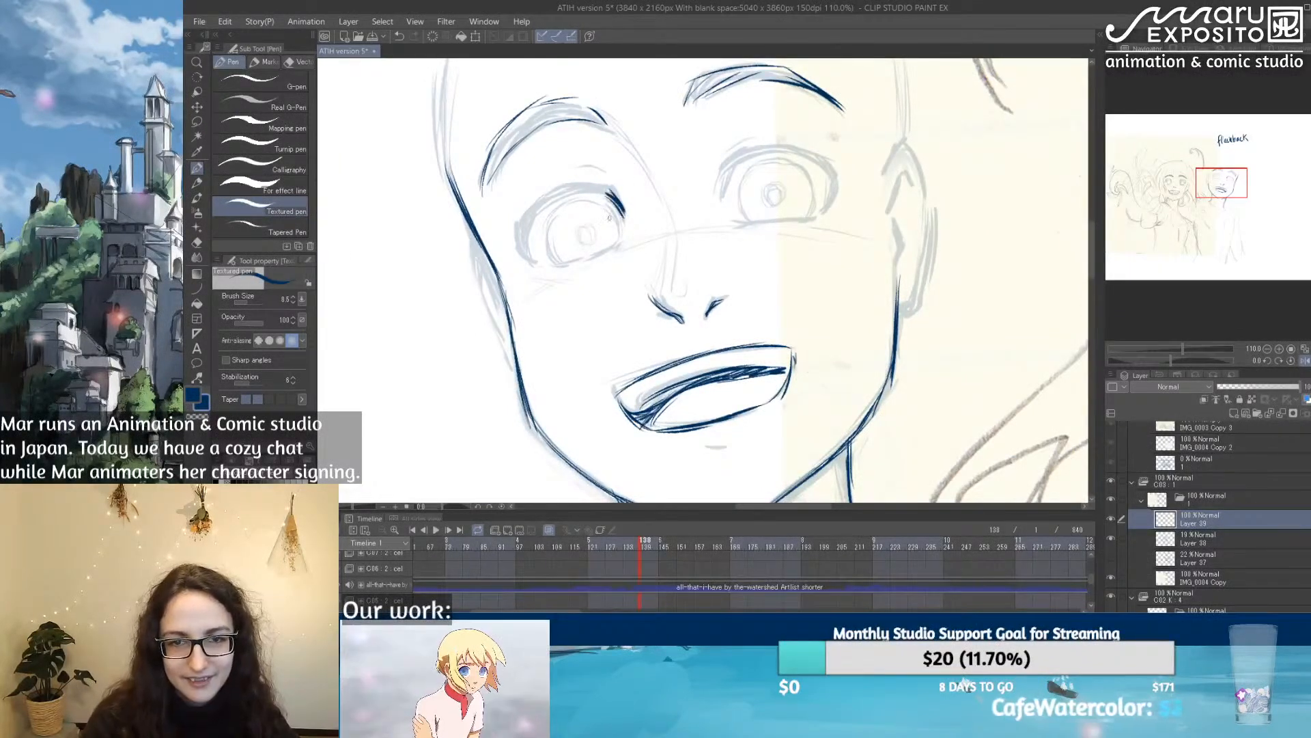
mouse_move(525, 244)
left_mouse_down()
mouse_move(543, 261)
mouse_move(524, 214)
mouse_move(582, 188)
mouse_move(613, 191)
left_mouse_up()
left_click_drag(539, 212, 585, 193)
mouse_move(525, 239)
left_mouse_down()
mouse_move(567, 193)
mouse_move(551, 204)
mouse_move(613, 190)
mouse_move(554, 183)
mouse_move(519, 246)
left_mouse_up()
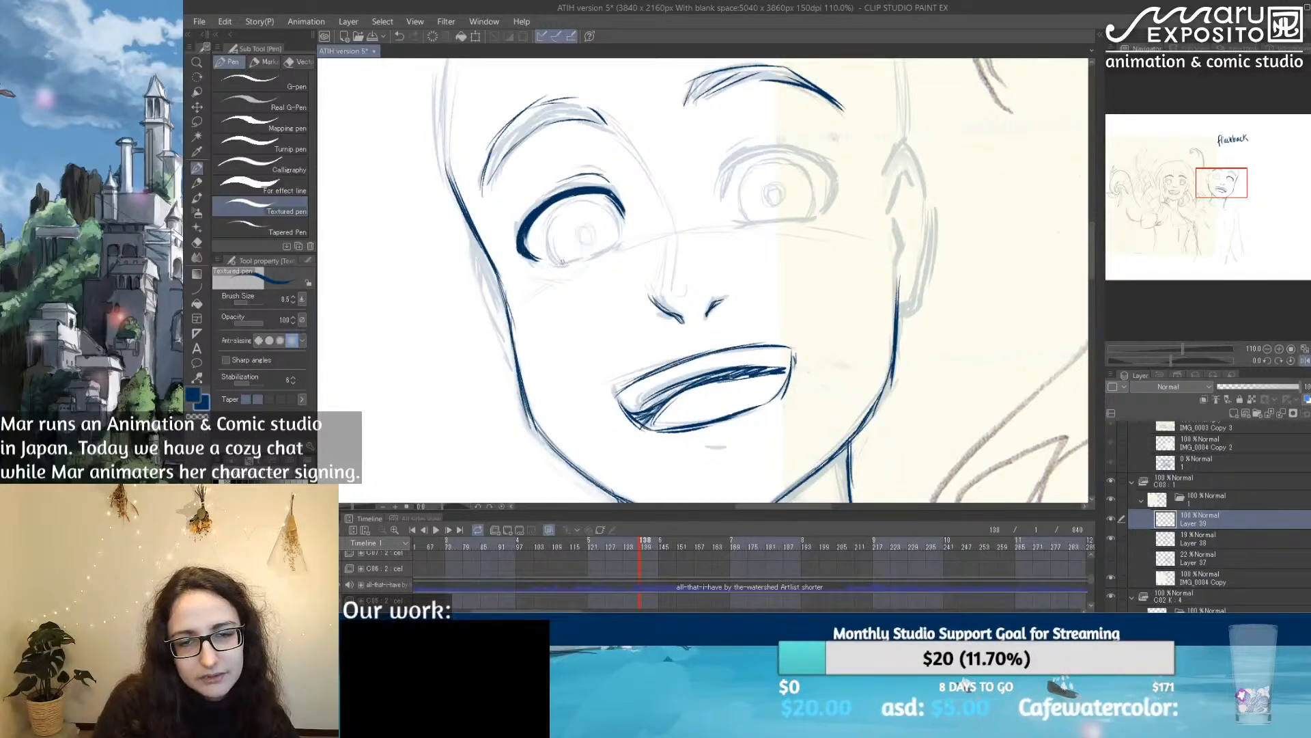
left_click_drag(554, 262, 616, 240)
Step: Ink the right eye's lower lid, upper lash line and corner lashes, undoing and redrawing the upper strokes
left_click_drag(772, 218, 818, 213)
left_click_drag(728, 177, 717, 203)
left_click_drag(726, 176, 717, 205)
mouse_move(754, 157)
left_mouse_down()
mouse_move(723, 182)
mouse_move(788, 151)
mouse_move(820, 159)
left_mouse_up()
mouse_move(727, 164)
left_mouse_down()
mouse_move(715, 198)
mouse_move(777, 148)
mouse_move(802, 148)
mouse_move(837, 178)
mouse_move(829, 154)
mouse_move(833, 175)
left_mouse_up()
key("ctrl+z")
key("ctrl+z")
mouse_move(804, 154)
left_mouse_down()
mouse_move(847, 186)
mouse_move(814, 220)
mouse_move(840, 213)
mouse_move(811, 229)
left_mouse_up()
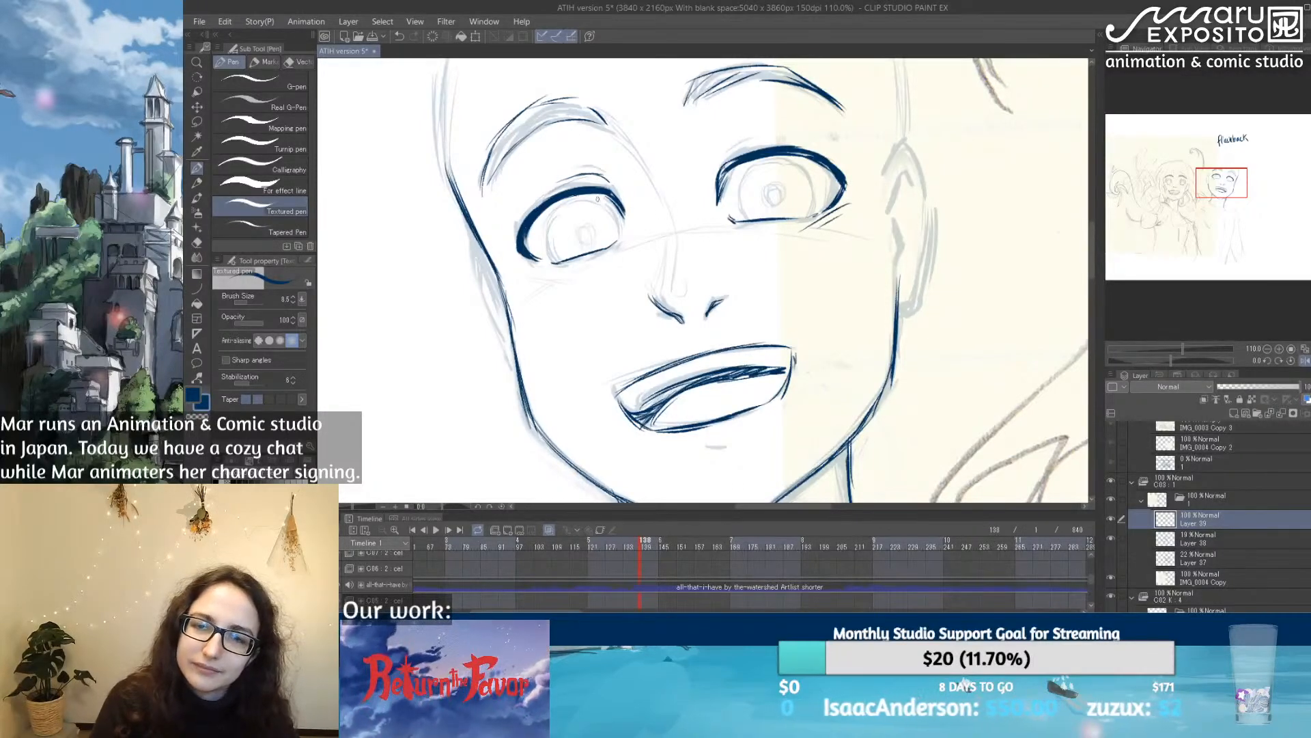
mouse_move(724, 147)
left_mouse_down()
mouse_move(713, 181)
mouse_move(732, 142)
mouse_move(721, 148)
mouse_move(775, 139)
mouse_move(707, 182)
left_mouse_up()
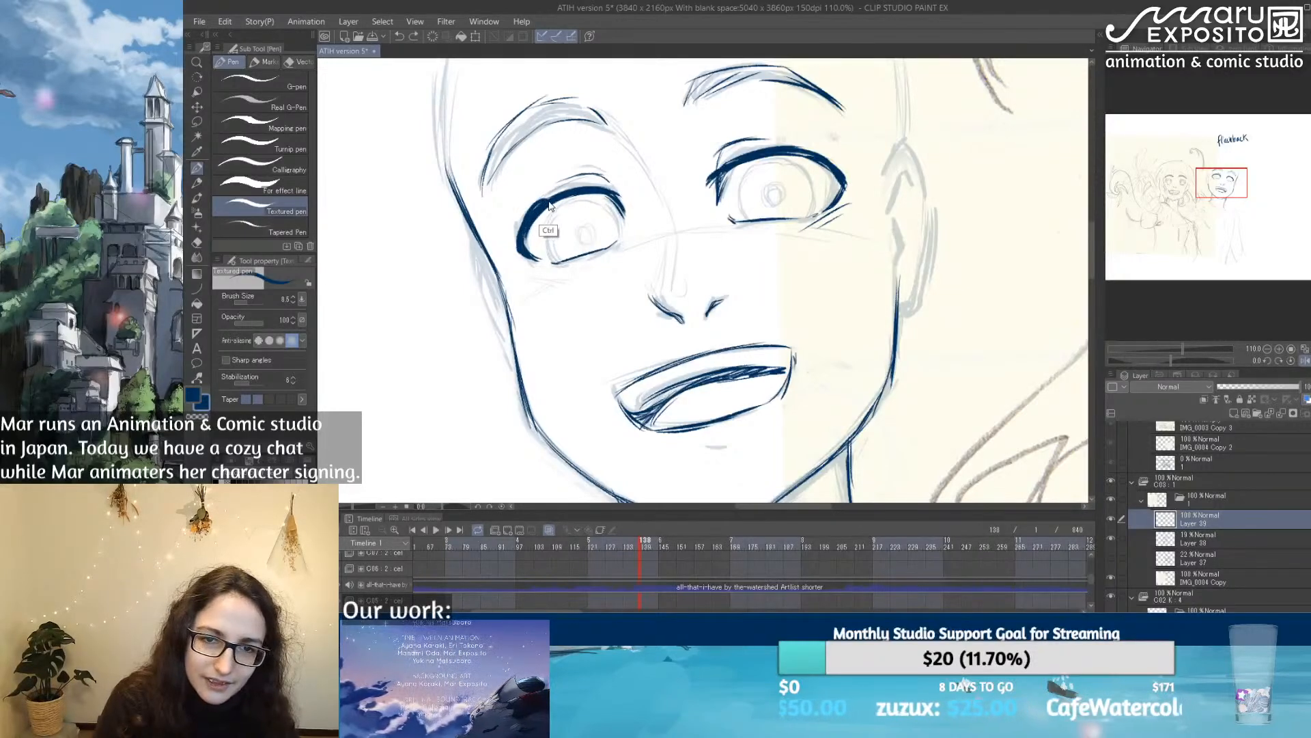
Step: Thicken the outer part of the left eye's lash line and clean its edges with the Soft eraser
mouse_move(539, 204)
left_mouse_down()
mouse_move(519, 240)
mouse_move(532, 253)
left_mouse_up()
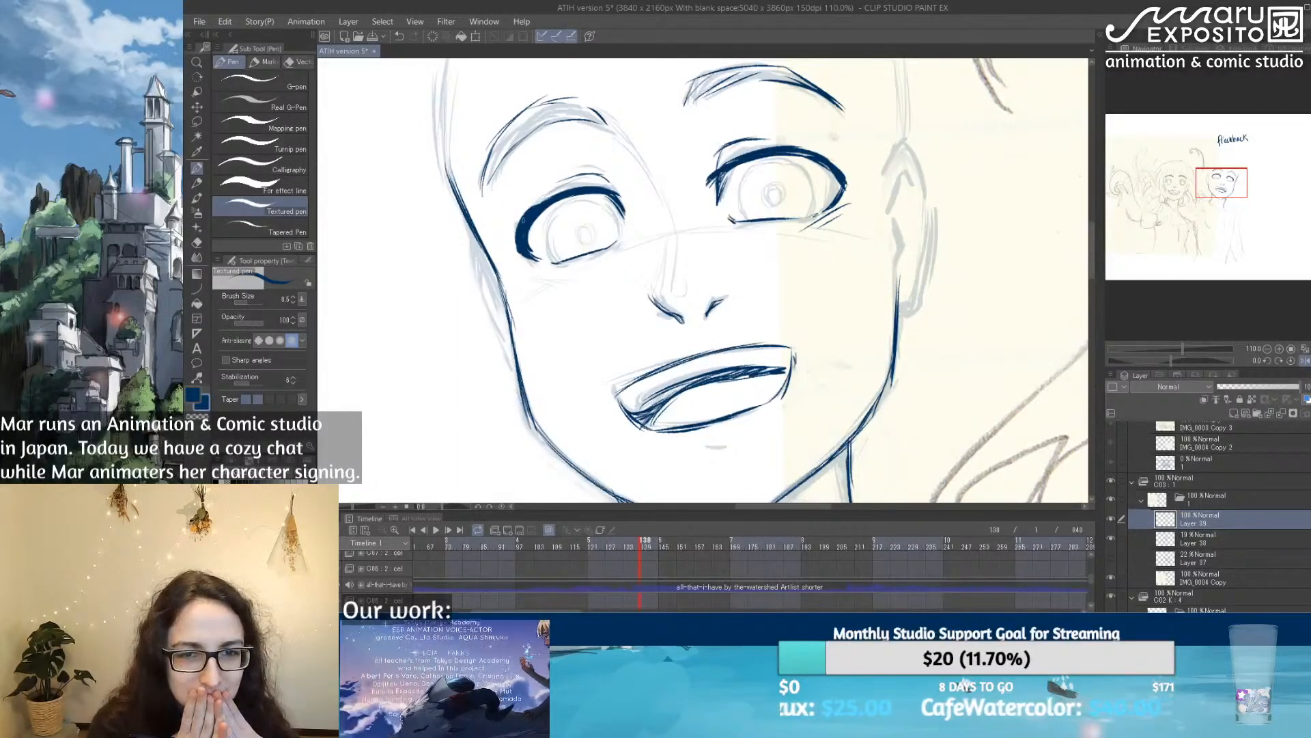
key("e")
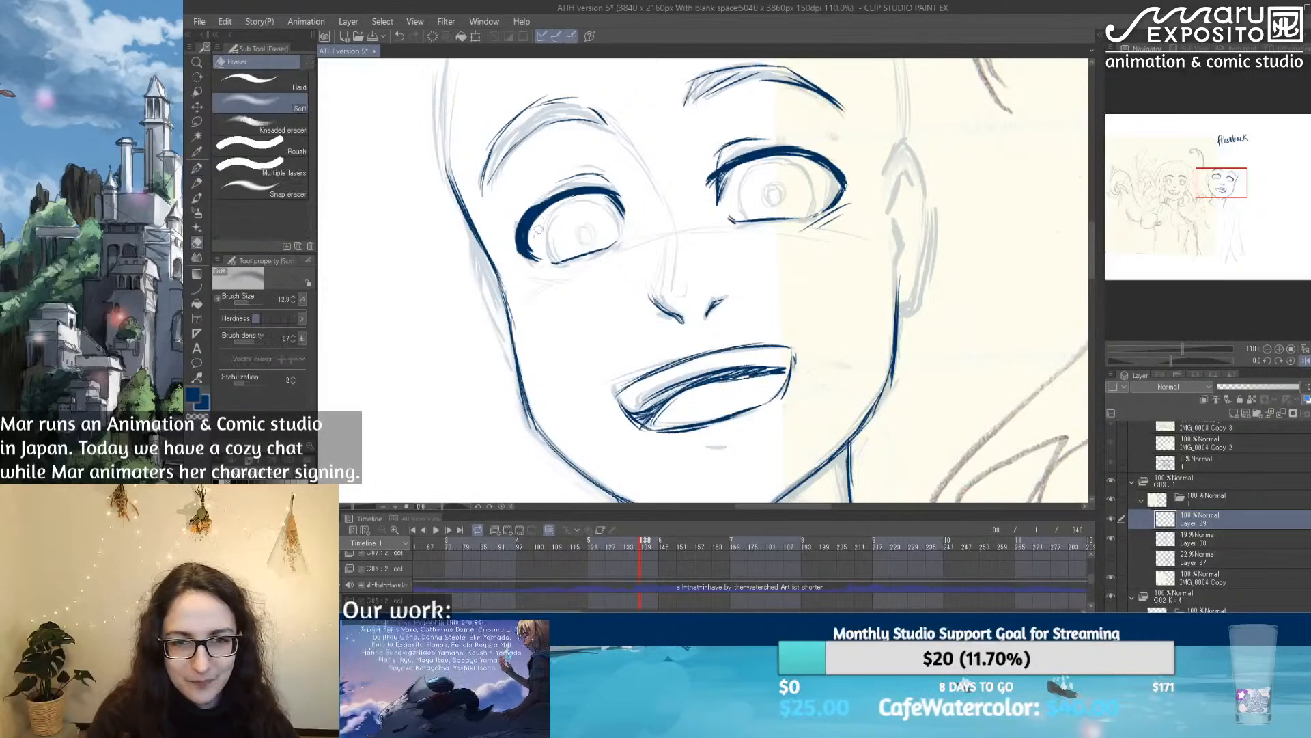
left_click_drag(519, 236, 533, 208)
key("p")
left_click_drag(518, 232, 565, 190)
left_click_drag(529, 230, 538, 254)
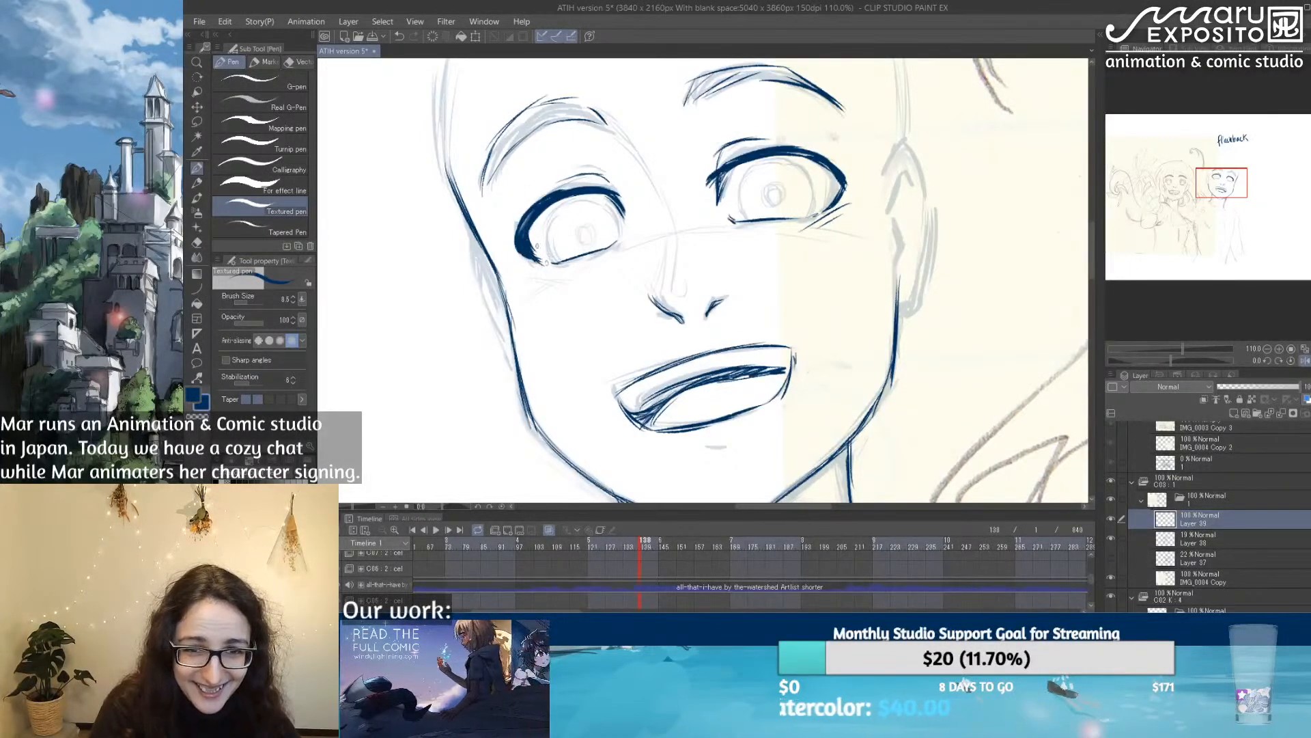
key("e")
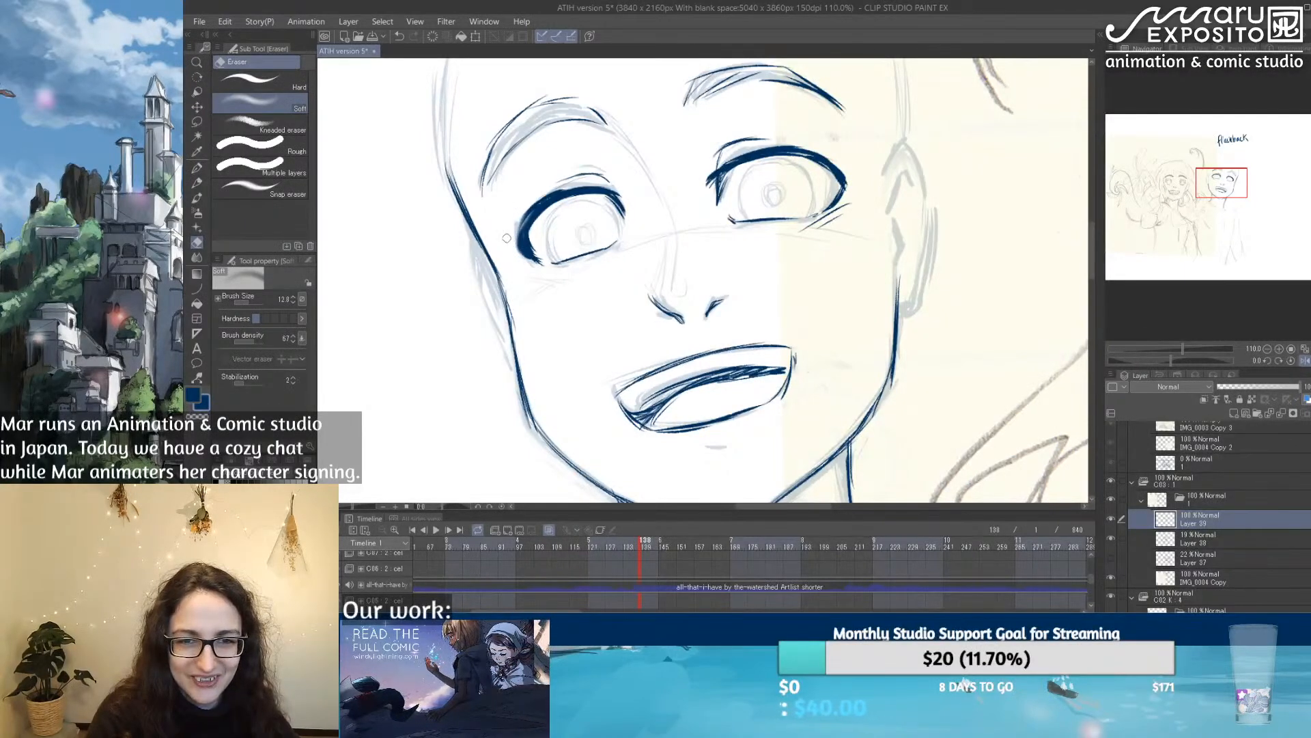
key("p")
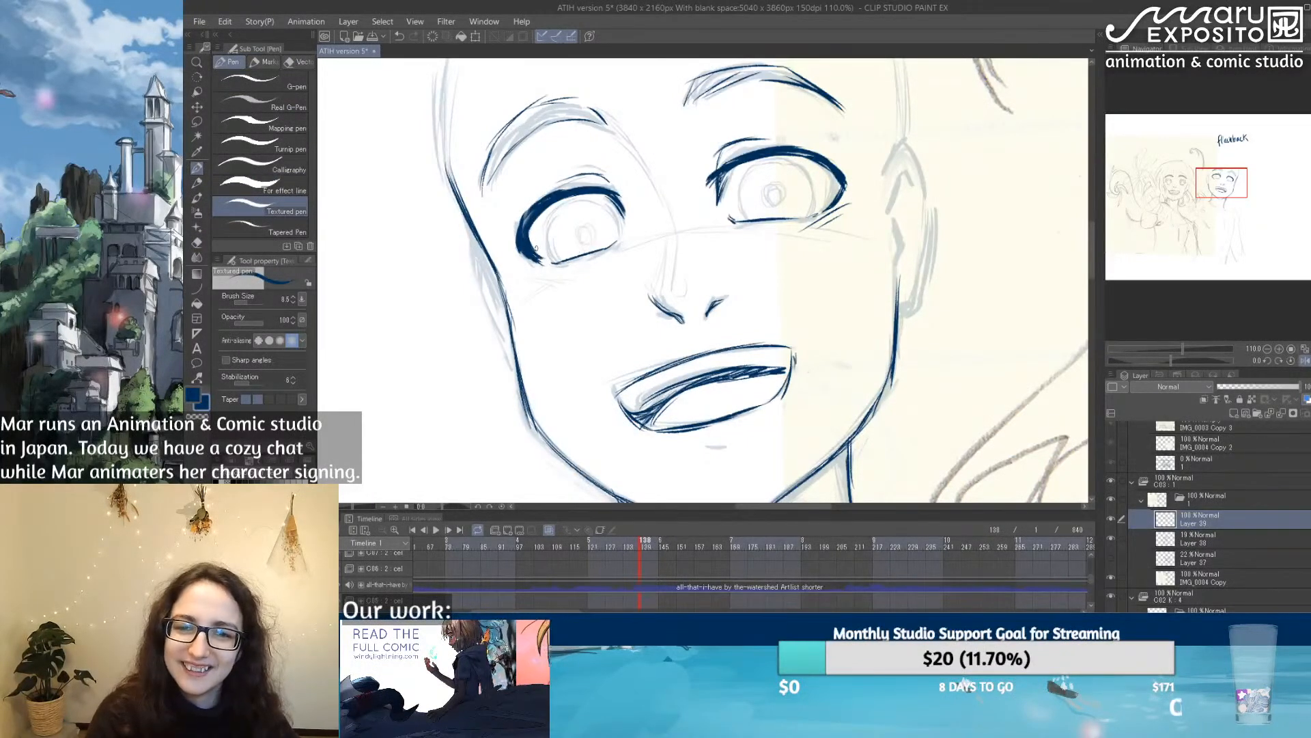
key("e")
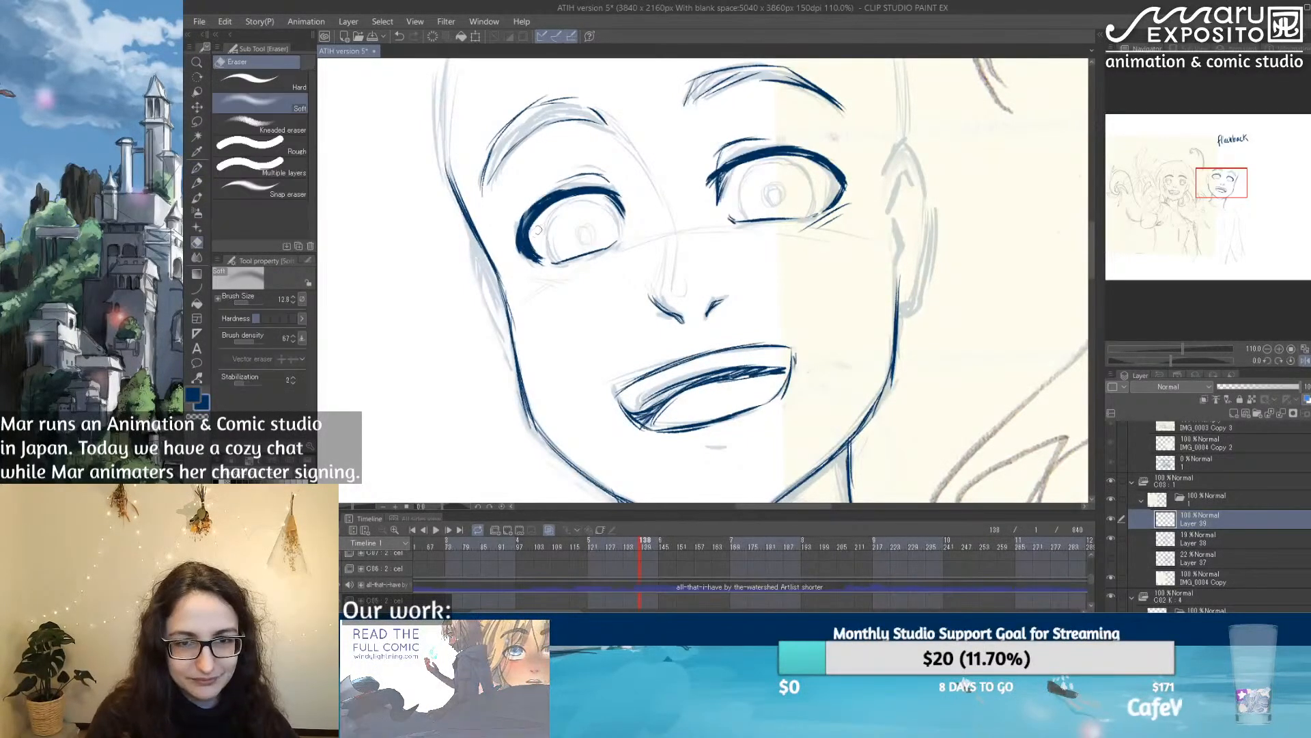
left_click(196, 168)
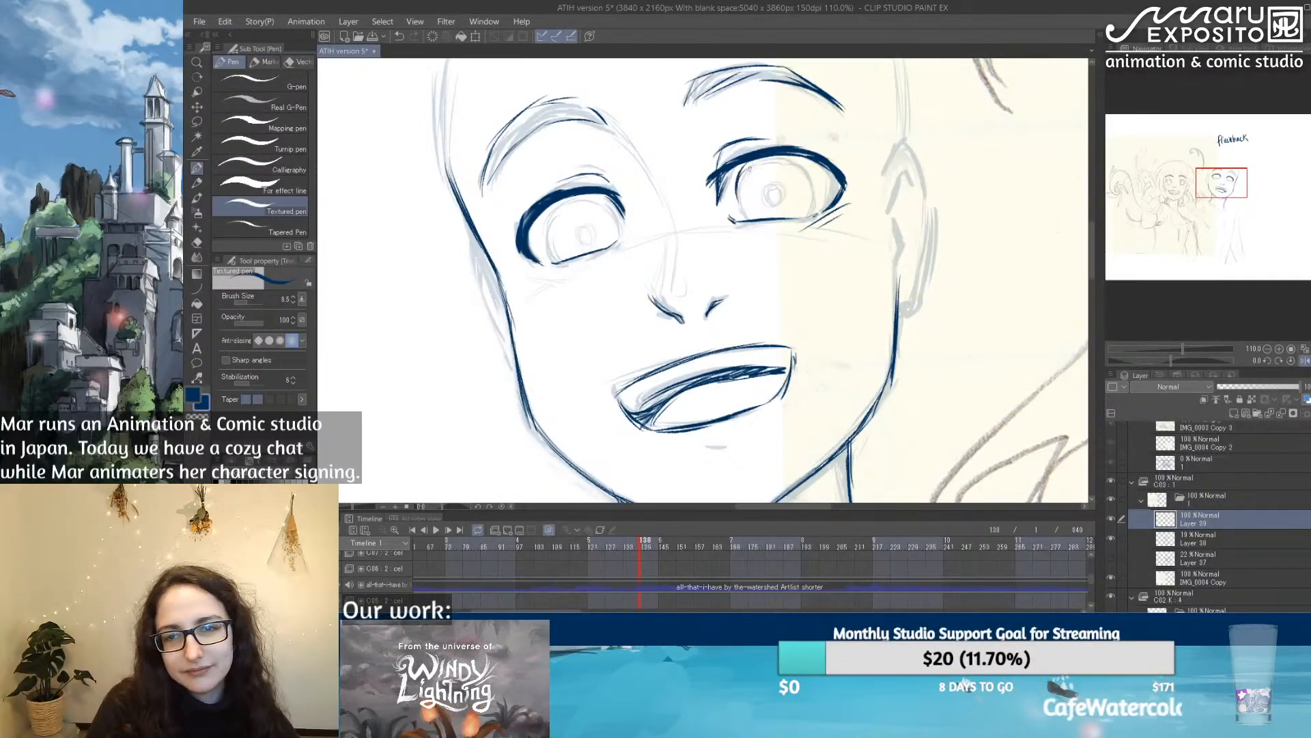
Step: Ink the irises and small round pupils in both eyes
mouse_move(815, 172)
left_mouse_down()
mouse_move(804, 217)
mouse_move(769, 198)
mouse_move(783, 179)
mouse_move(807, 214)
left_mouse_up()
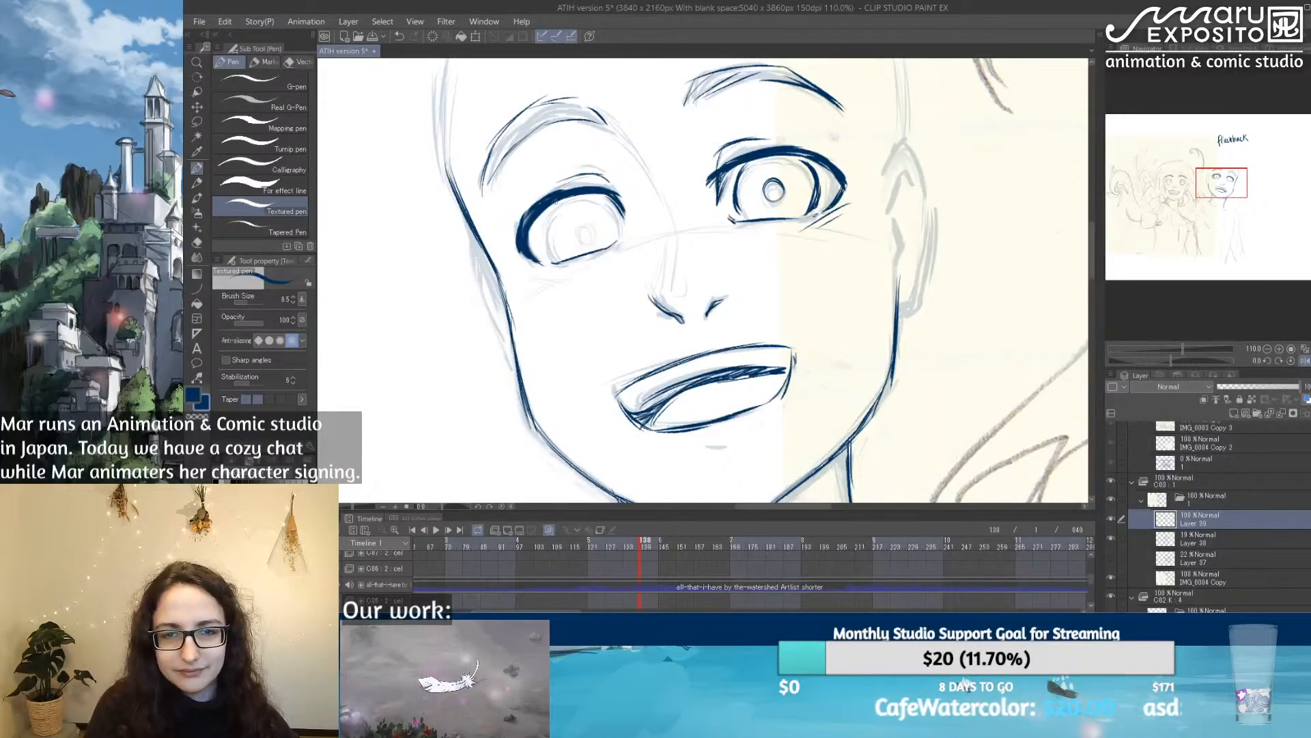
left_click_drag(558, 202, 546, 240)
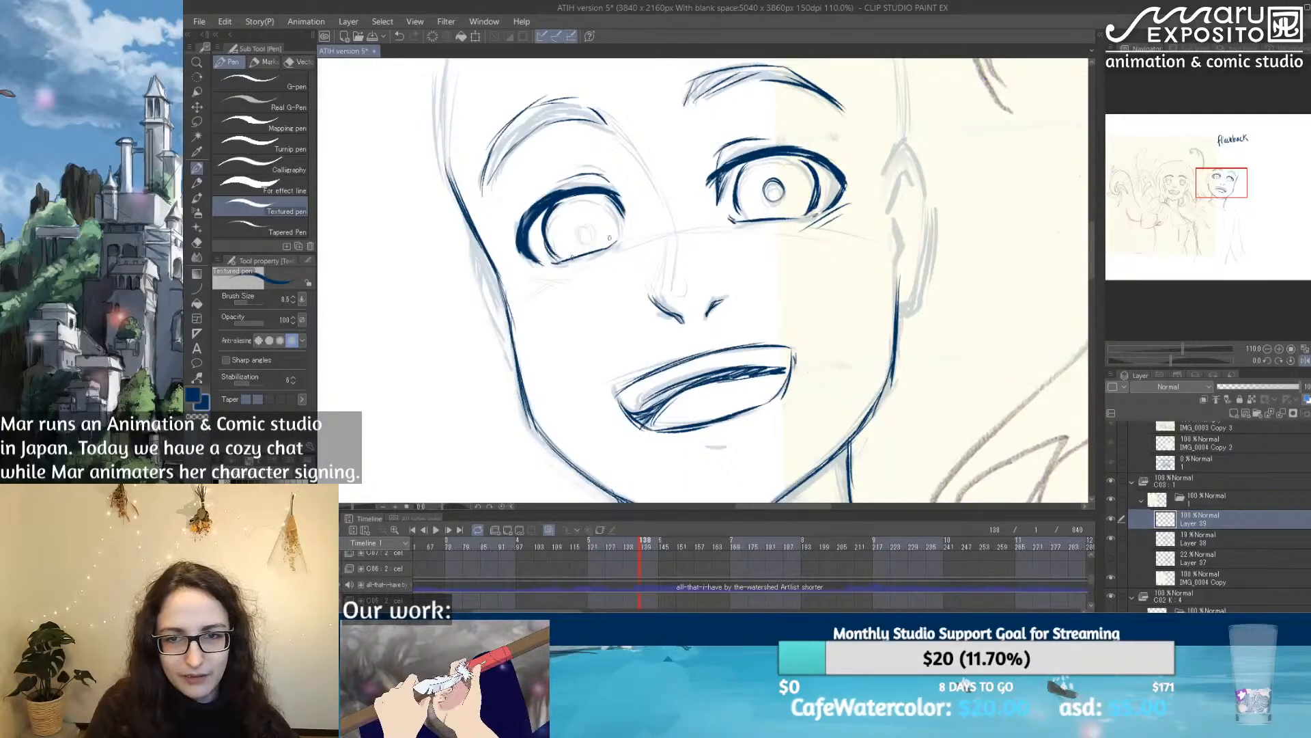
left_click_drag(612, 206, 619, 242)
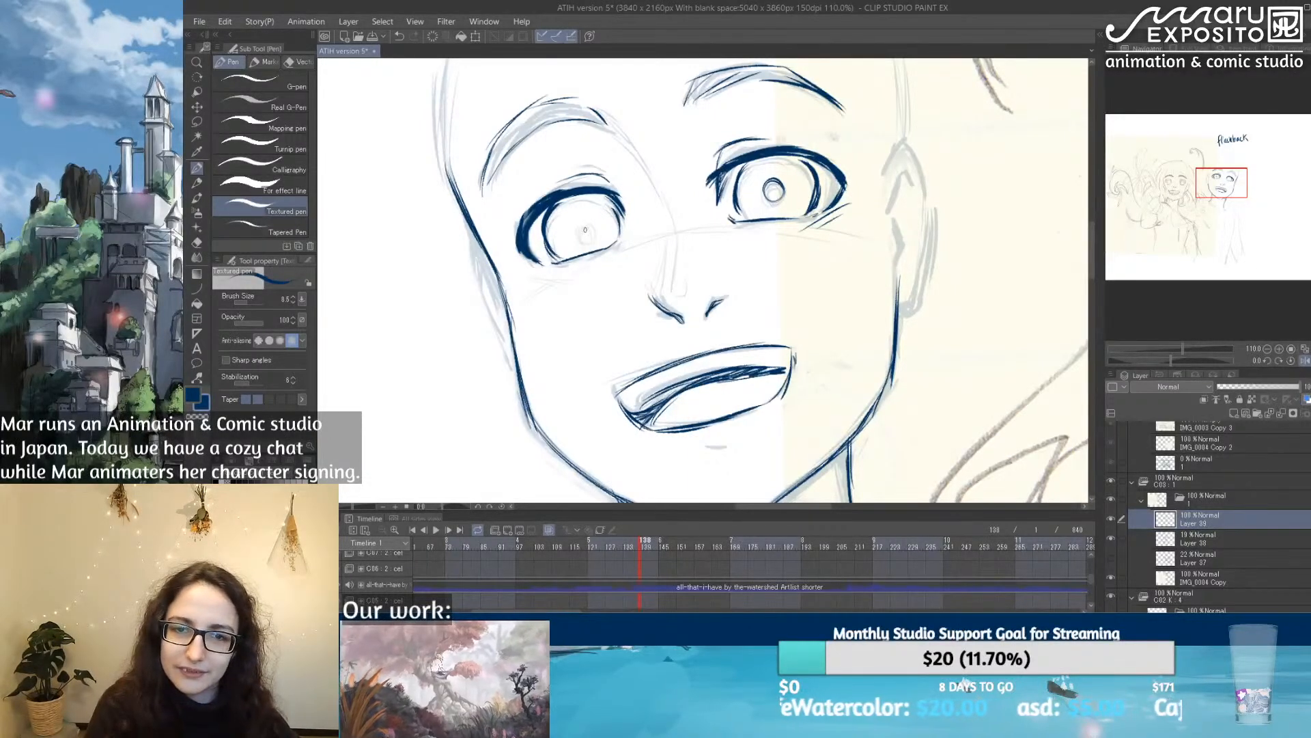
mouse_move(813, 285)
left_mouse_down()
mouse_move(657, 296)
mouse_move(689, 287)
left_mouse_up()
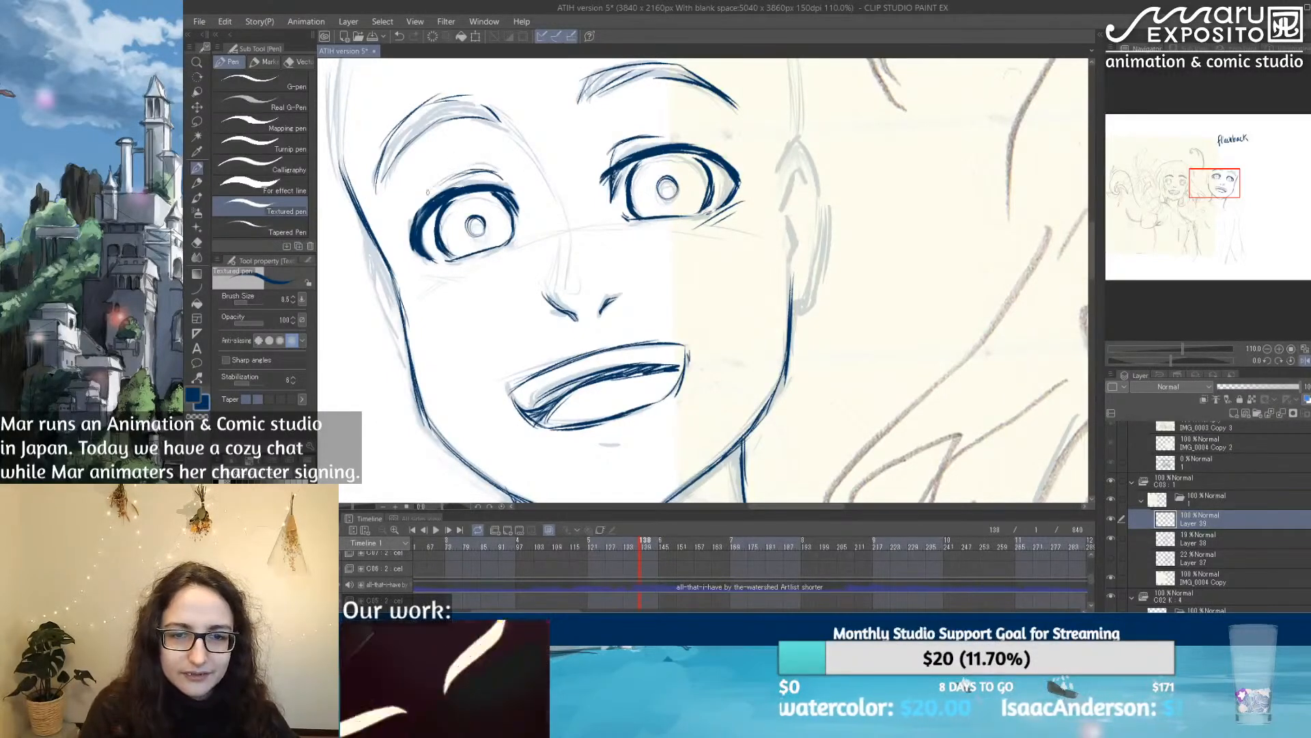
Step: Add a short mark below the lower lip and clean up the upper lip and left mouth corner
left_click_drag(723, 353, 681, 389)
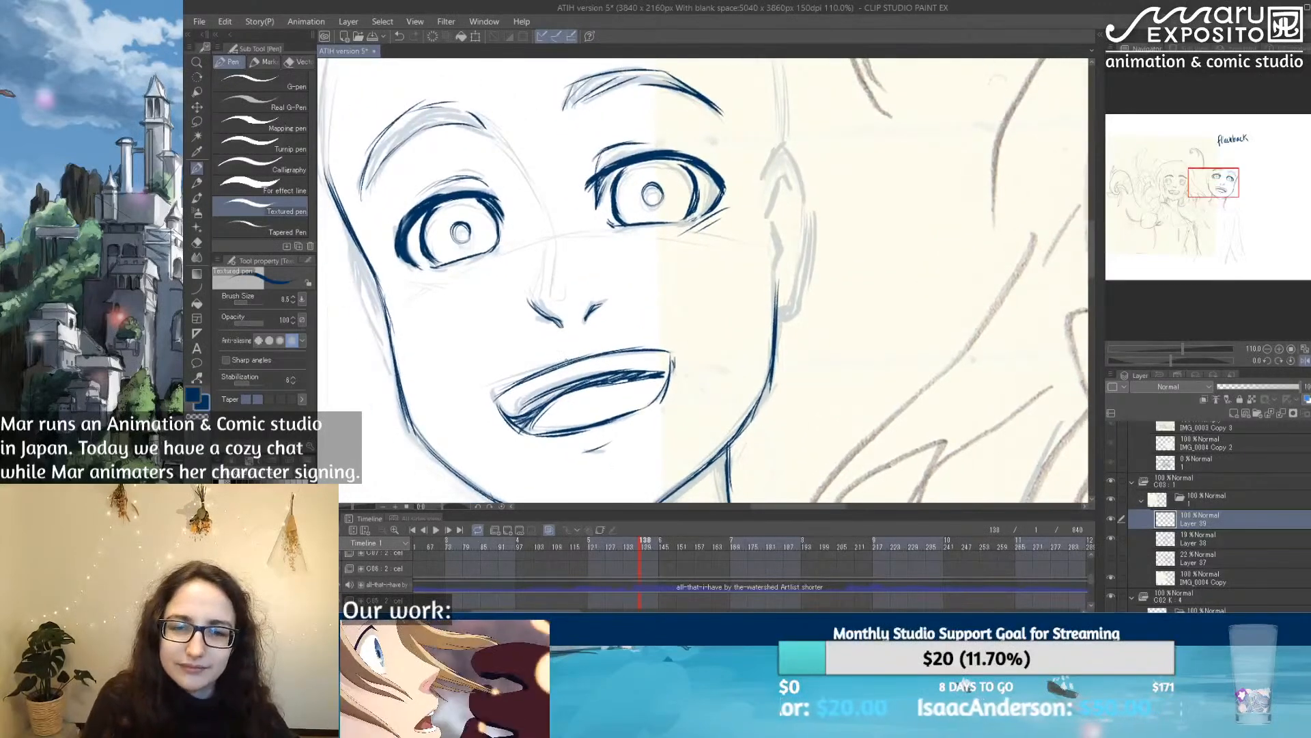
left_click_drag(494, 392, 587, 353)
key("e")
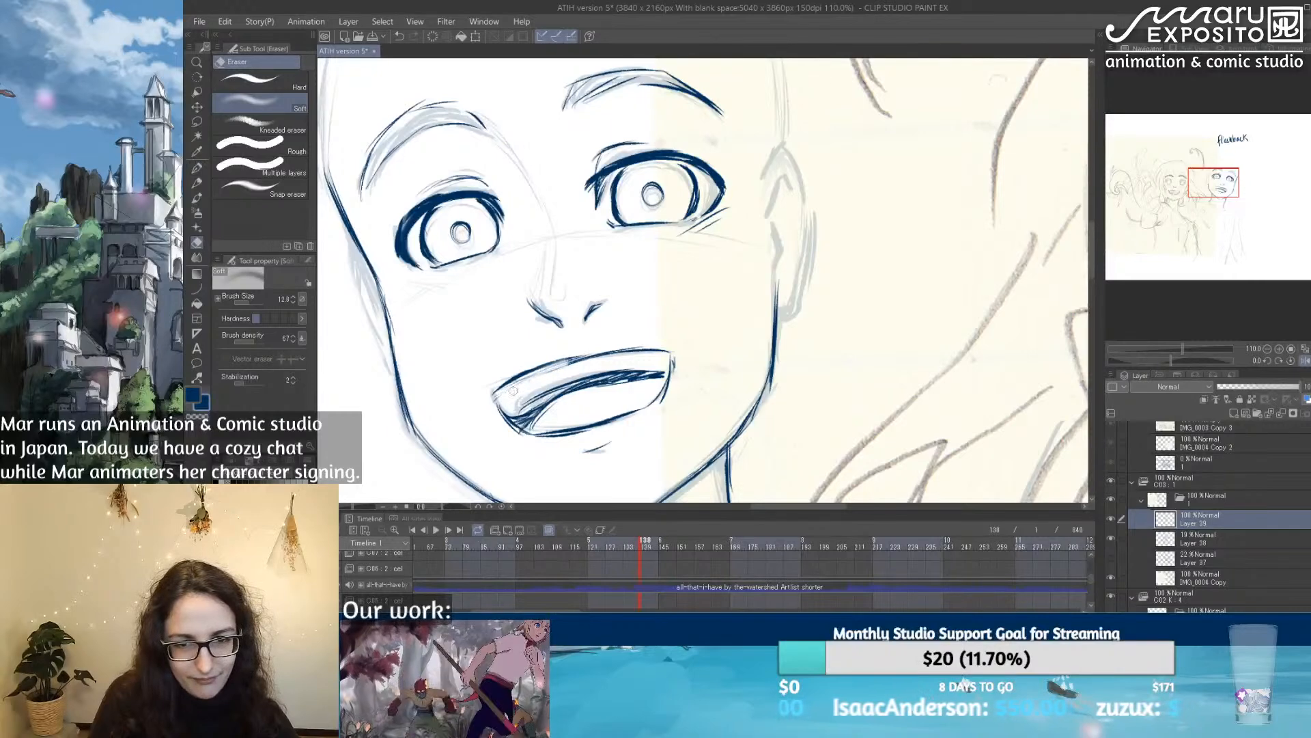
left_click(197, 168)
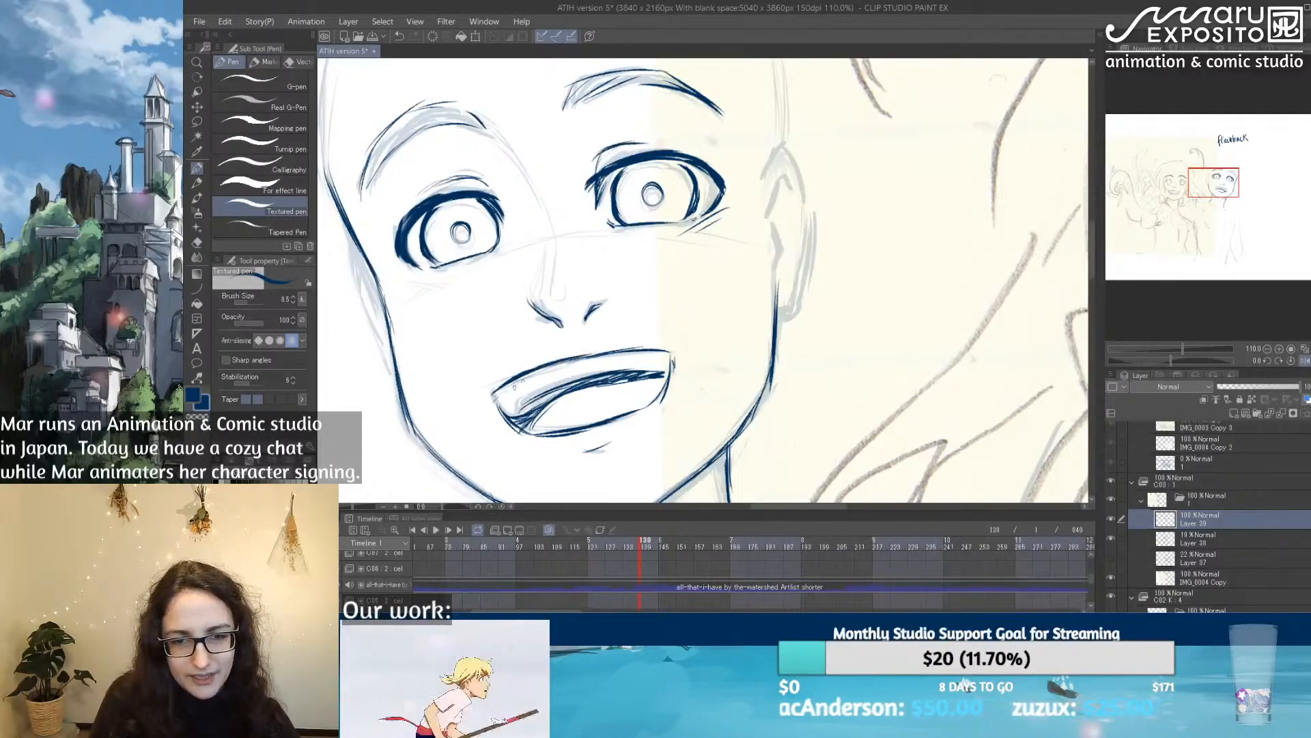
mouse_move(494, 407)
left_mouse_down()
mouse_move(530, 414)
mouse_move(578, 383)
mouse_move(521, 428)
mouse_move(509, 416)
left_mouse_up()
Step: Ink the right ear from the lobe around the outer rim, including its inner folds
left_click_drag(906, 323, 869, 329)
left_click_drag(741, 319, 755, 318)
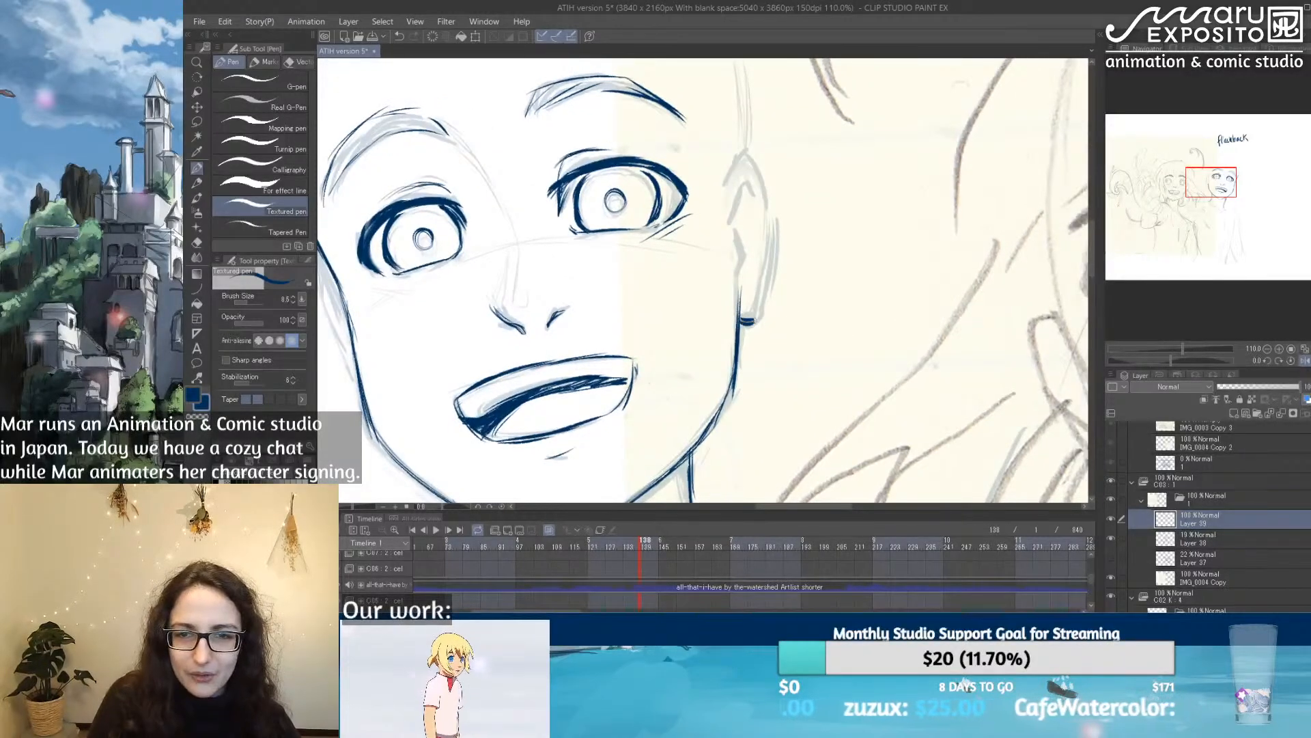
mouse_move(733, 171)
left_mouse_down()
mouse_move(755, 145)
mouse_move(778, 194)
left_mouse_up()
mouse_move(751, 144)
left_mouse_down()
mouse_move(778, 202)
mouse_move(774, 254)
left_mouse_up()
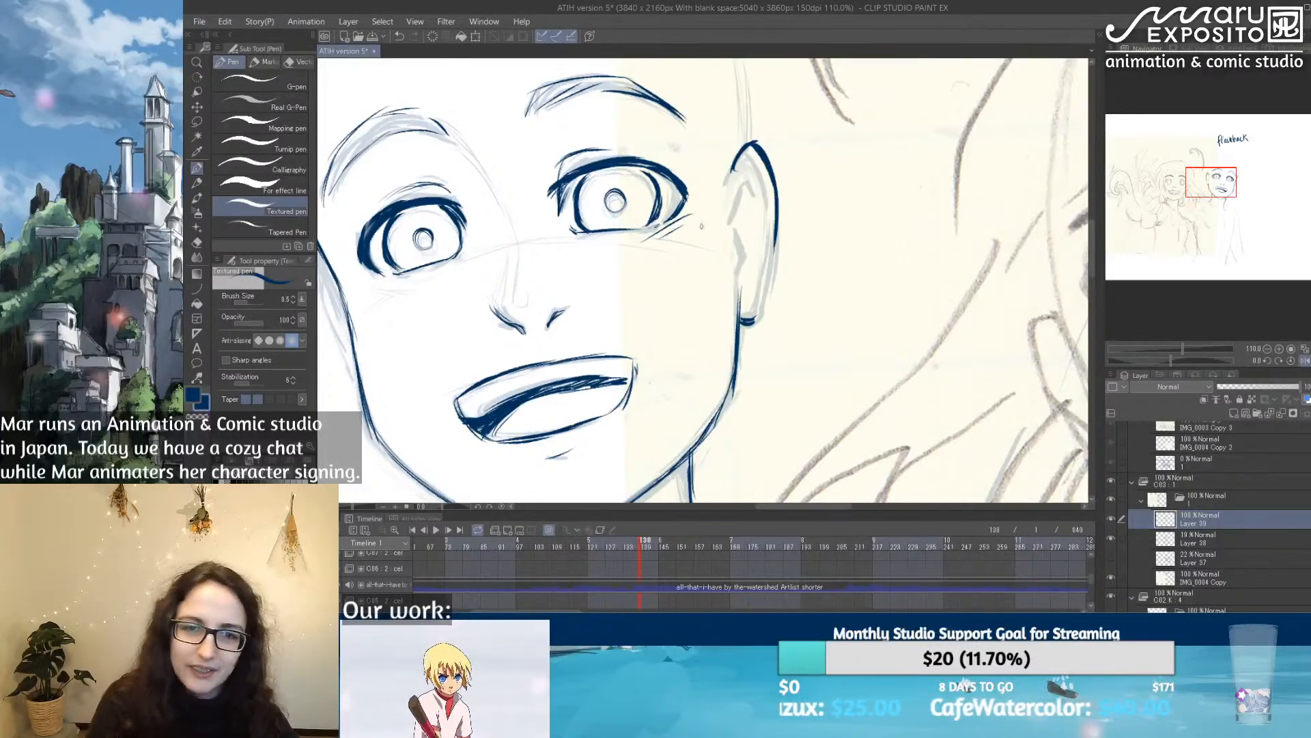
left_click_drag(752, 172, 742, 266)
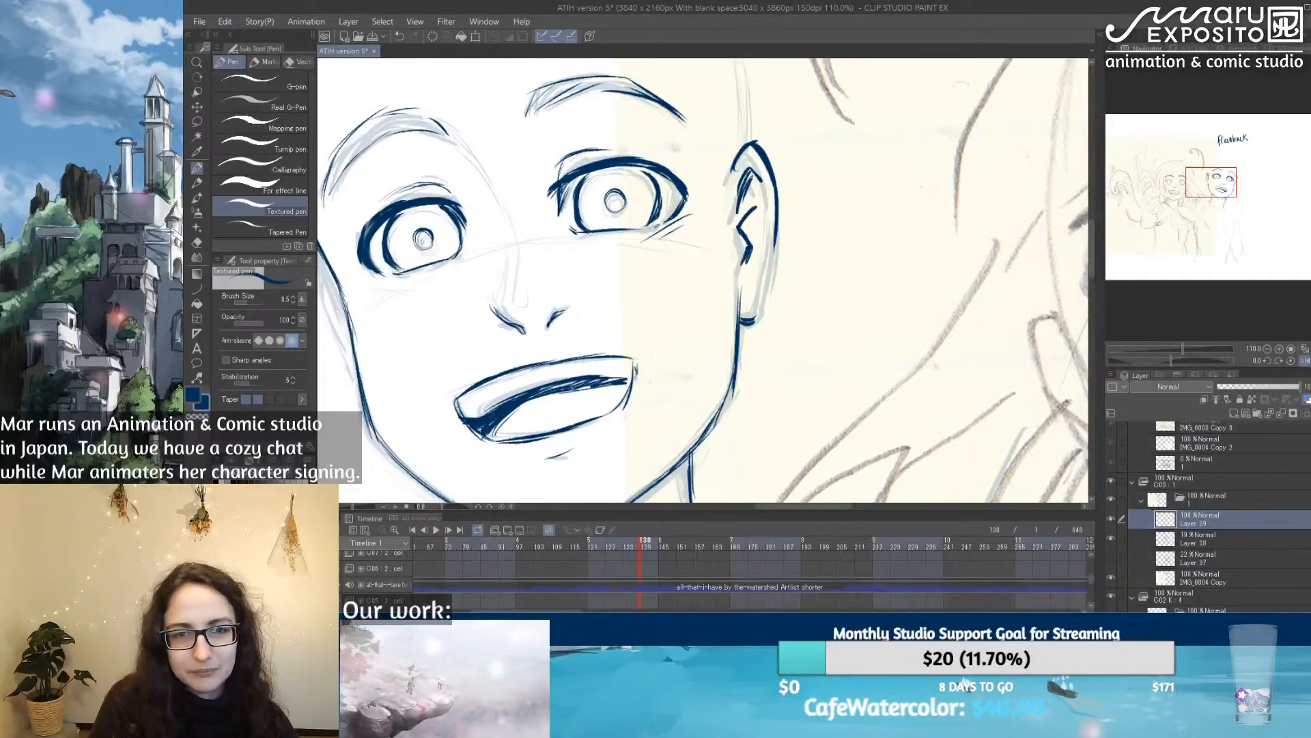
Step: Ink the narrow sliver of the far ear and the side of the head above the left temple
left_click_drag(614, 274, 797, 226)
left_click_drag(497, 197, 527, 294)
left_click_drag(504, 247, 531, 305)
left_click_drag(741, 140, 584, 212)
left_click_drag(603, 269, 658, 349)
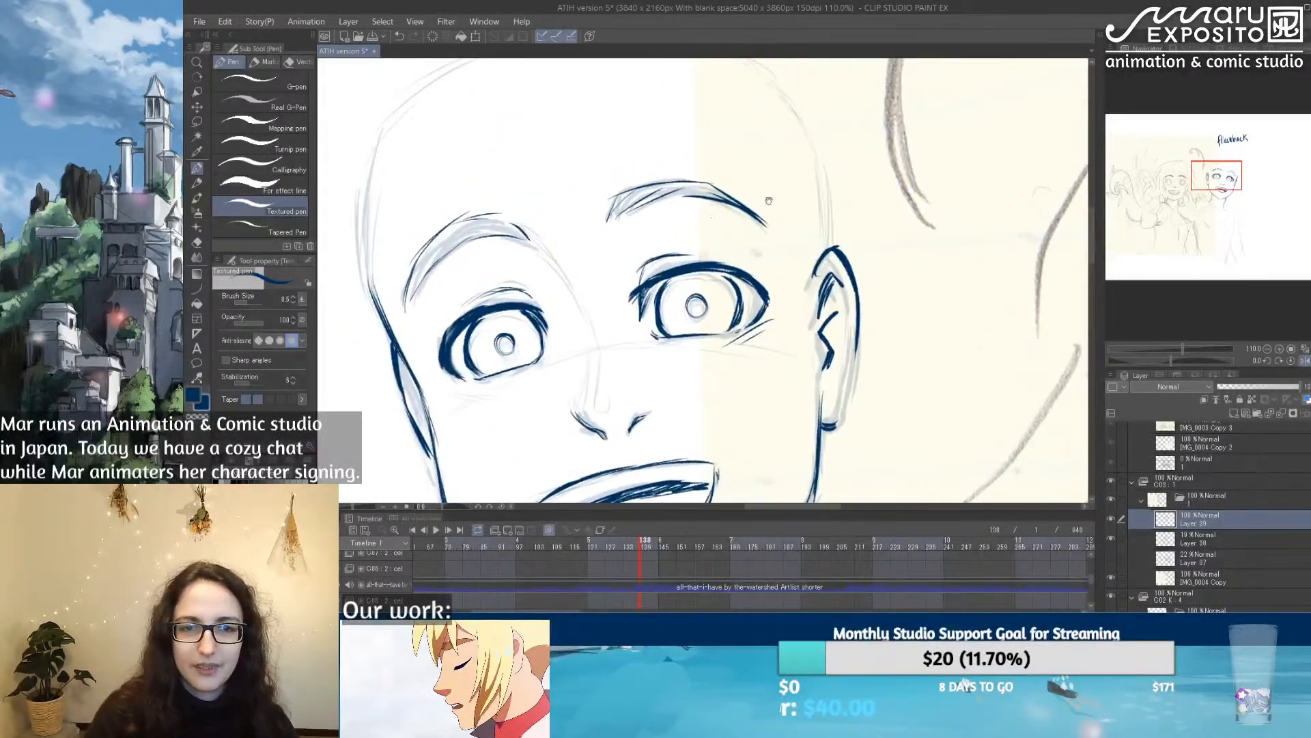
left_click_drag(758, 199, 753, 268)
left_click_drag(419, 187, 394, 321)
Step: Ink the nose bridge with two thin strokes and fill out the shadow mark below the lower lip
left_click_drag(625, 279, 612, 148)
left_click_drag(616, 308, 611, 357)
left_click_drag(624, 309, 631, 356)
left_click_drag(649, 423, 649, 247)
mouse_move(647, 339)
left_mouse_down()
mouse_move(687, 329)
mouse_move(667, 348)
left_mouse_up()
Step: Hatch a small shadow under the jaw where it meets the left side of the neck
key("e")
left_click(197, 168)
mouse_move(771, 314)
left_mouse_down()
mouse_move(703, 321)
mouse_move(696, 266)
left_mouse_up()
mouse_move(499, 349)
left_mouse_down()
mouse_move(511, 377)
mouse_move(531, 369)
left_mouse_up()
left_click_drag(527, 363, 547, 371)
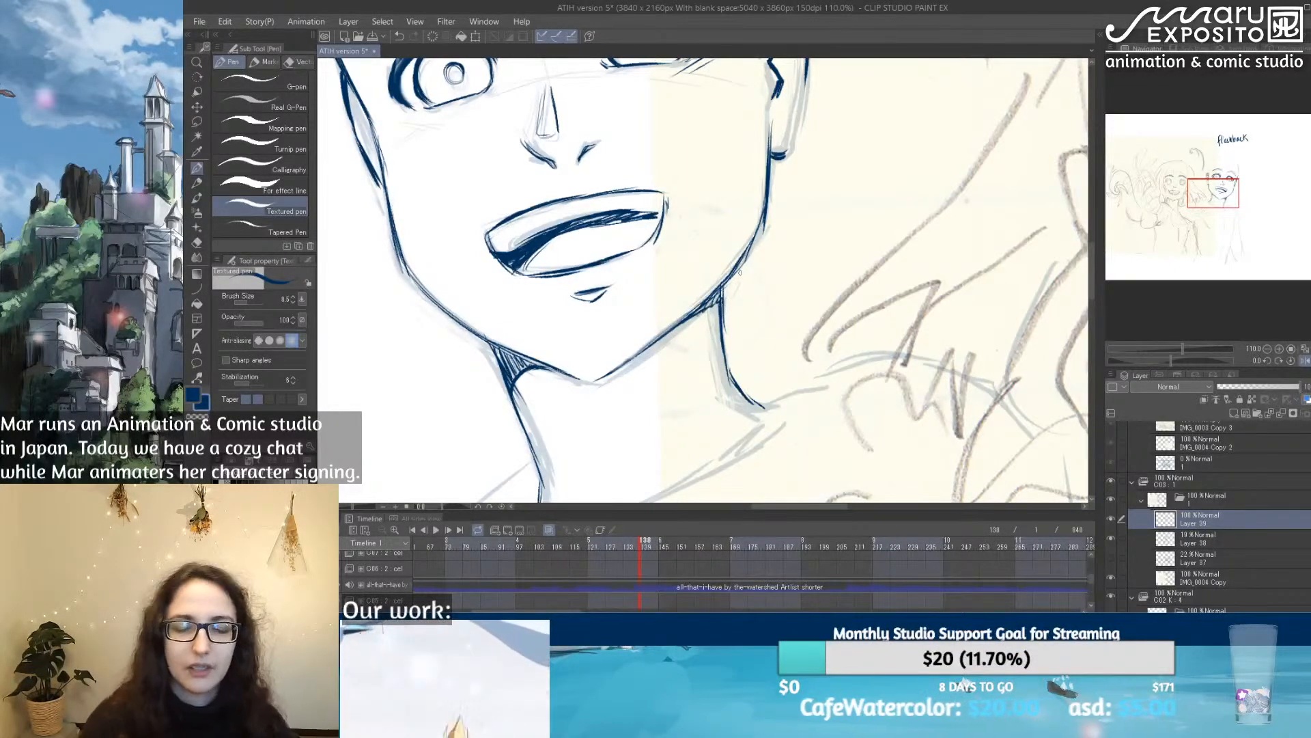
Step: Ink the bald skull's contour from above the right ear over the top of the head
scroll(739, 272, "down", 3)
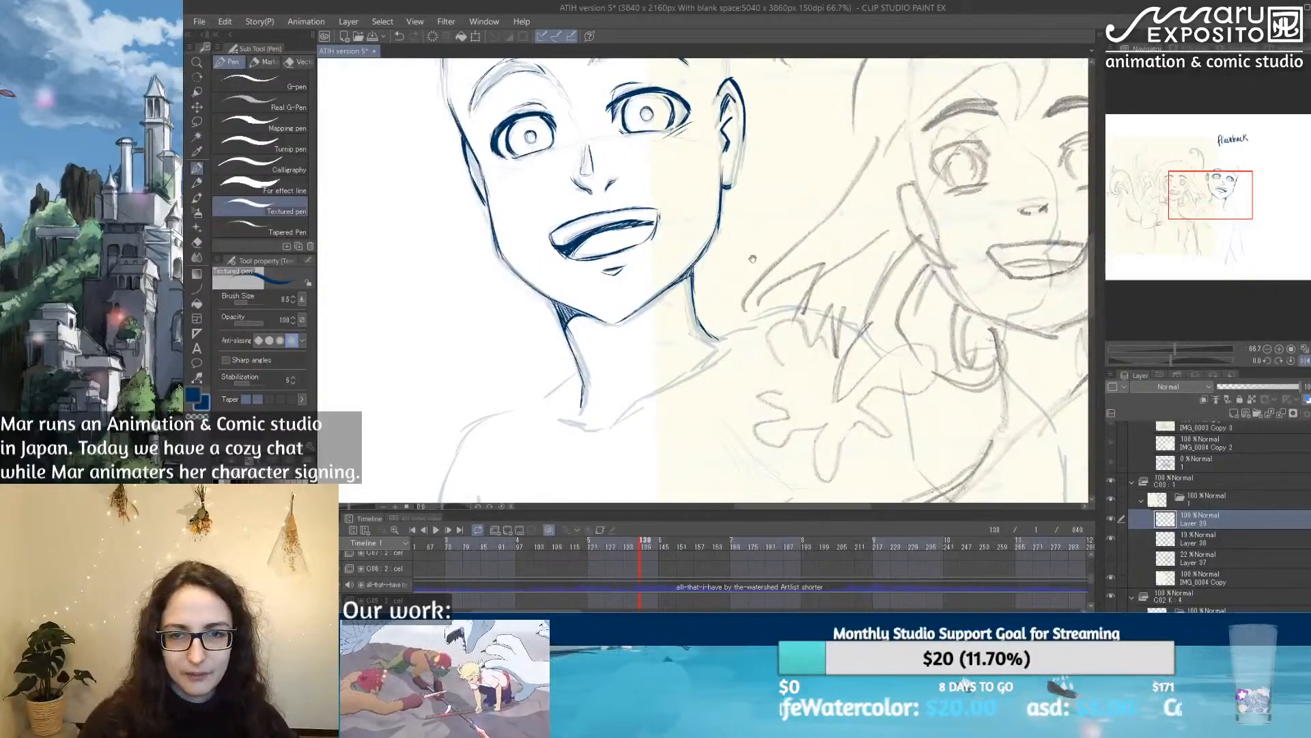
left_click_drag(752, 259, 696, 333)
scroll(622, 192, "up", 1)
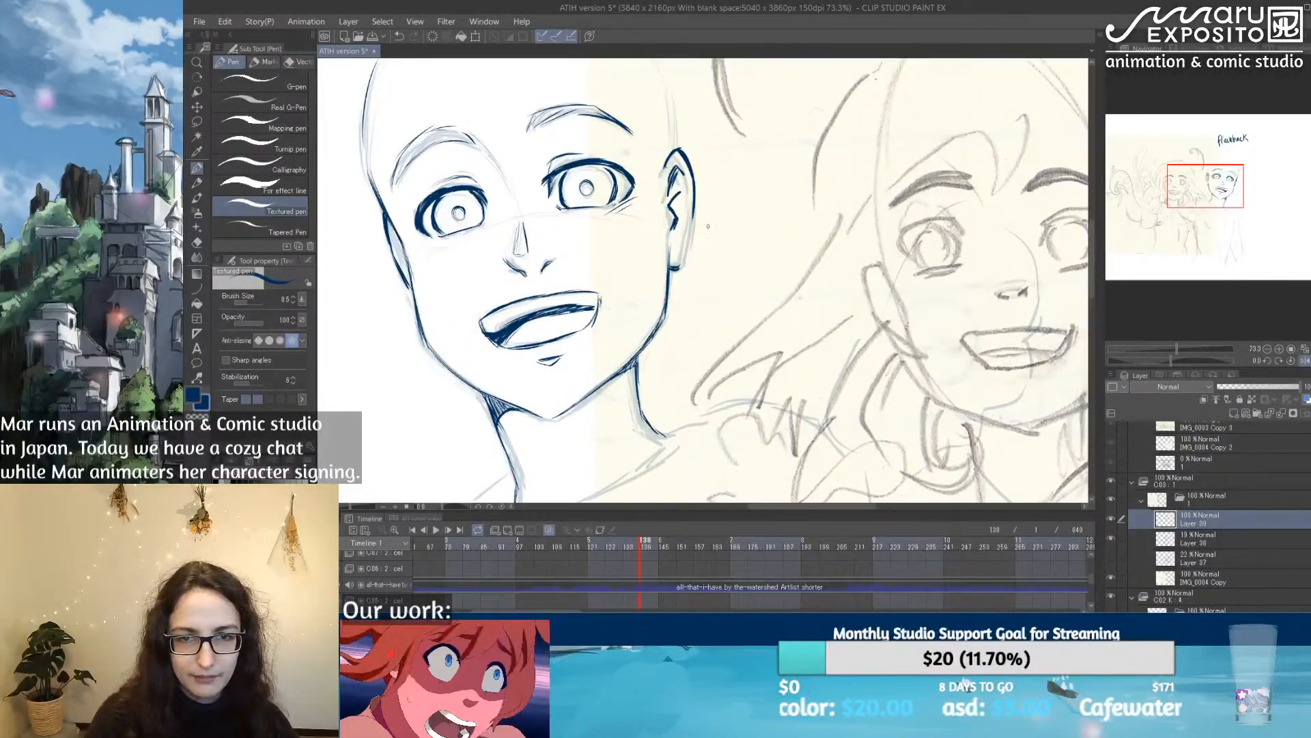
left_click_drag(714, 214, 712, 301)
left_click_drag(667, 180, 675, 229)
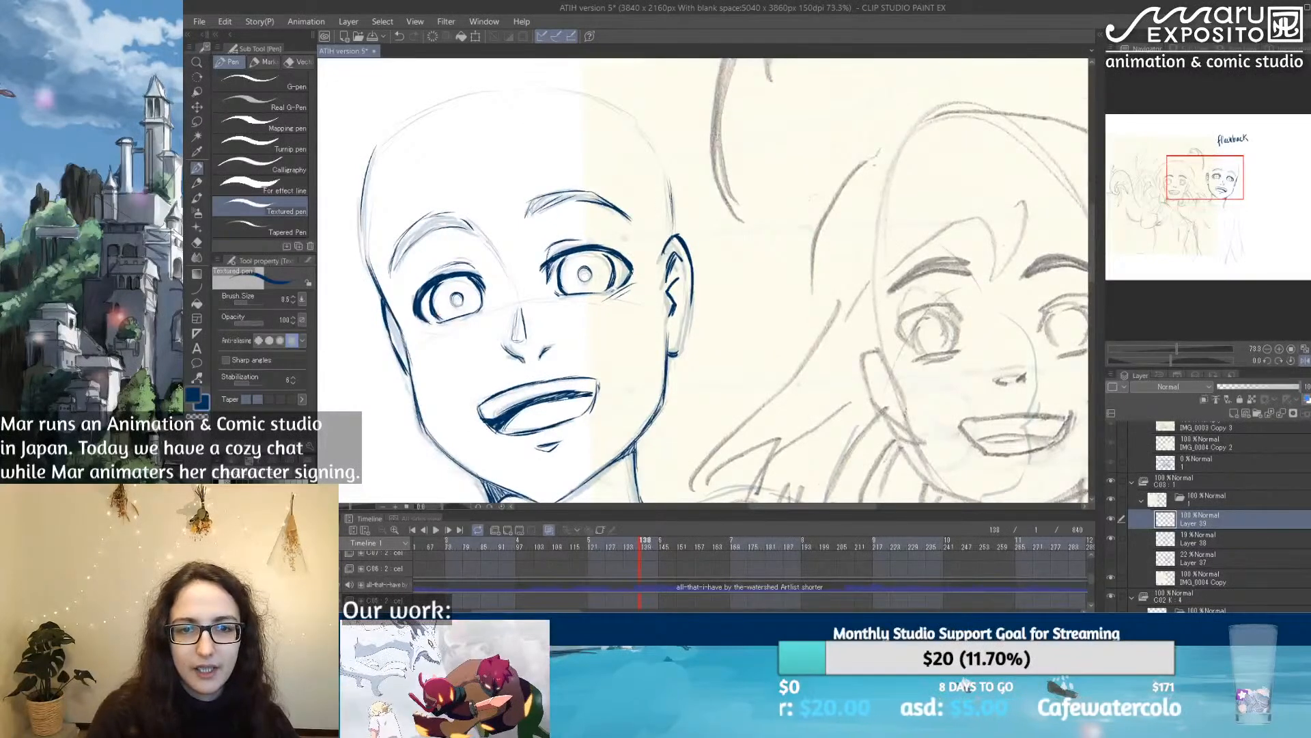
mouse_move(384, 131)
left_mouse_down()
mouse_move(471, 88)
mouse_move(566, 89)
mouse_move(643, 138)
left_mouse_up()
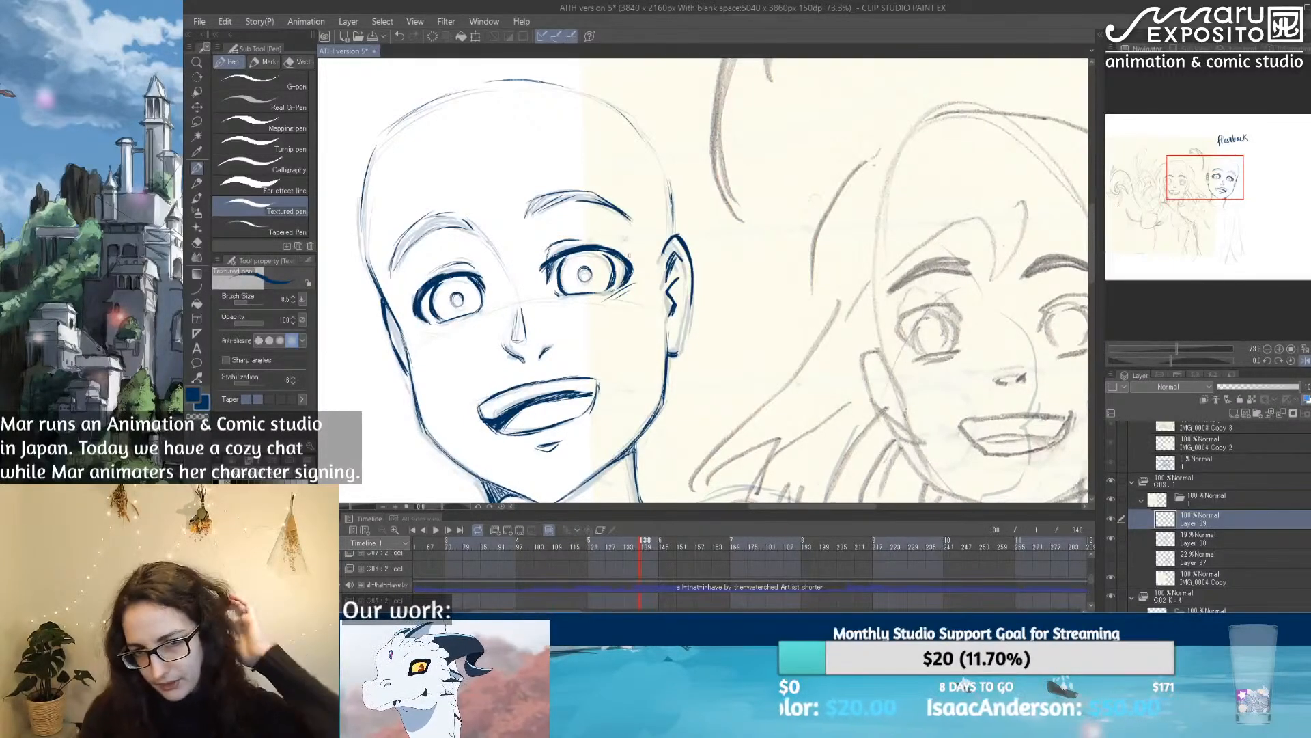
left_click_drag(577, 337, 606, 232)
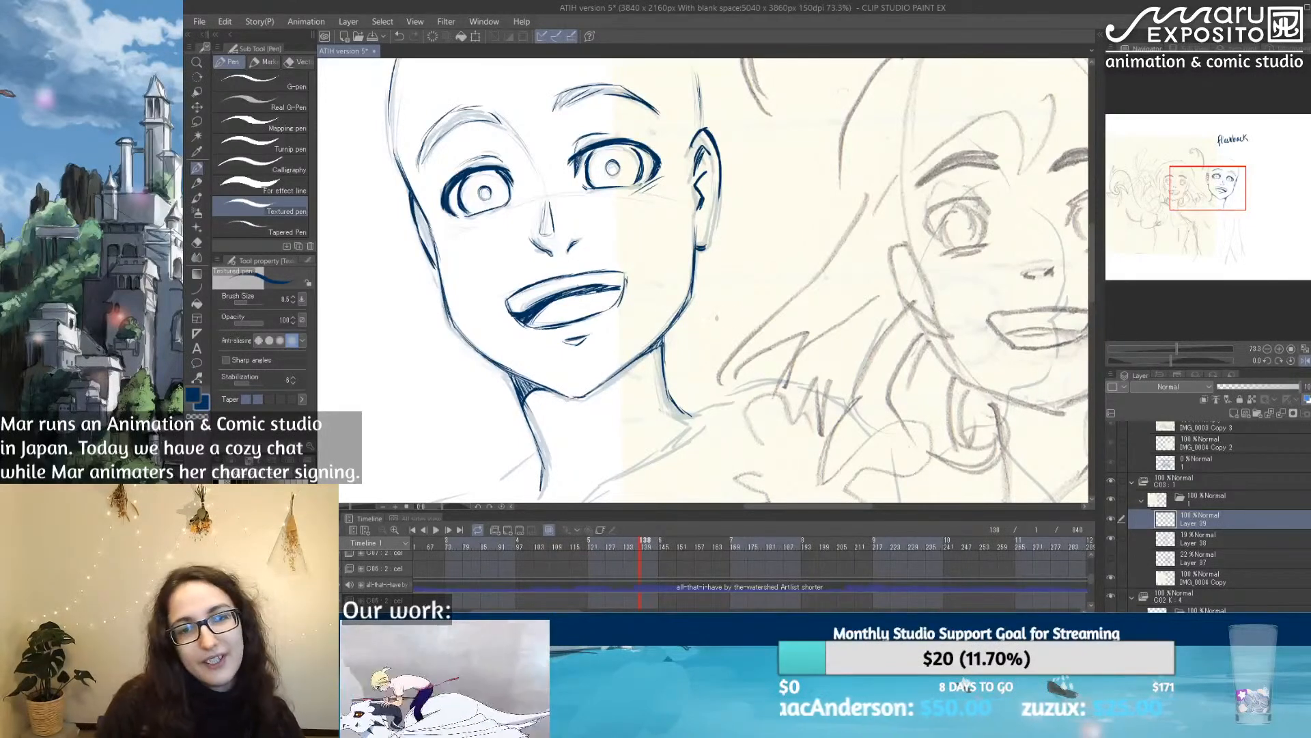
Step: Ink the right edge of the neck and thicken the shadows where the jaw meets both sides of the neck
left_click_drag(665, 332, 674, 401)
mouse_move(666, 344)
left_mouse_down()
mouse_move(669, 387)
mouse_move(668, 354)
mouse_move(657, 355)
left_mouse_up()
left_click_drag(506, 376, 520, 388)
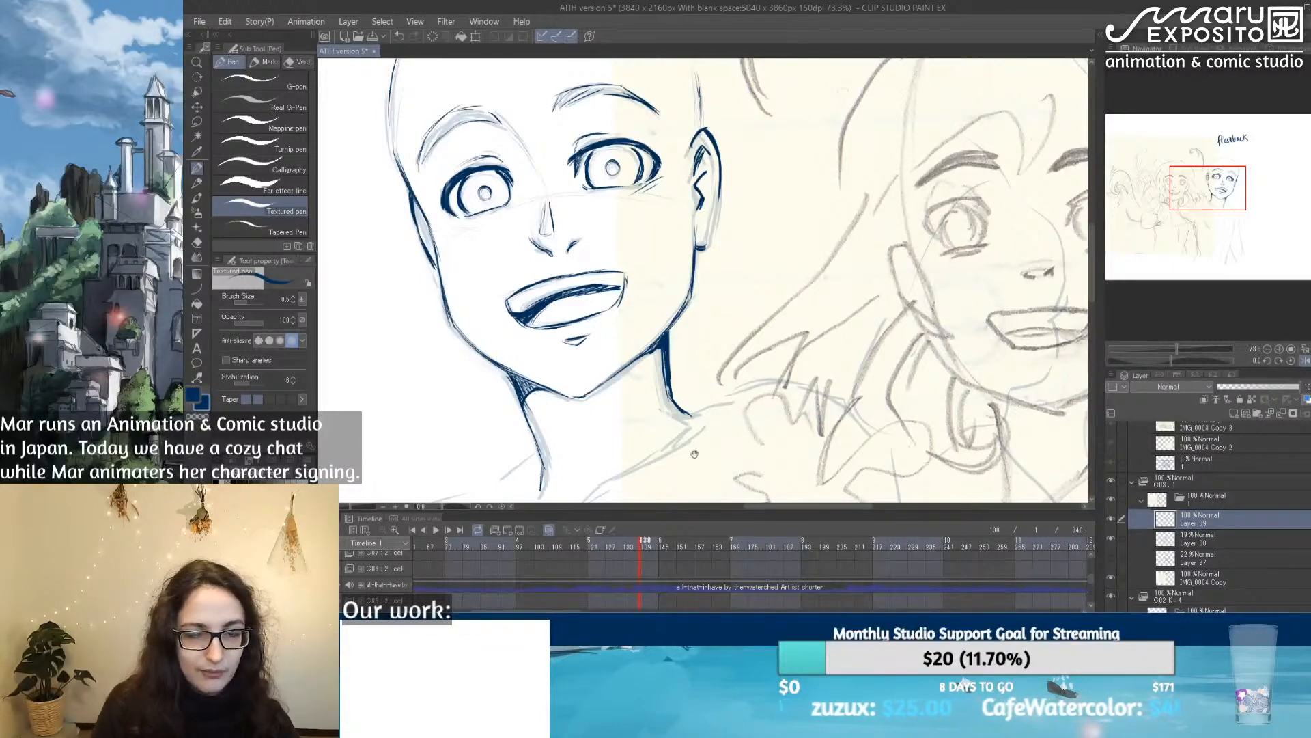
Step: Ink the slope of the left shoulder and the neckline strokes around the collarbone notch
left_click_drag(689, 465, 780, 328)
left_click_drag(626, 317, 560, 358)
mouse_move(642, 380)
left_mouse_down()
mouse_move(787, 288)
mouse_move(676, 363)
mouse_move(616, 374)
left_mouse_up()
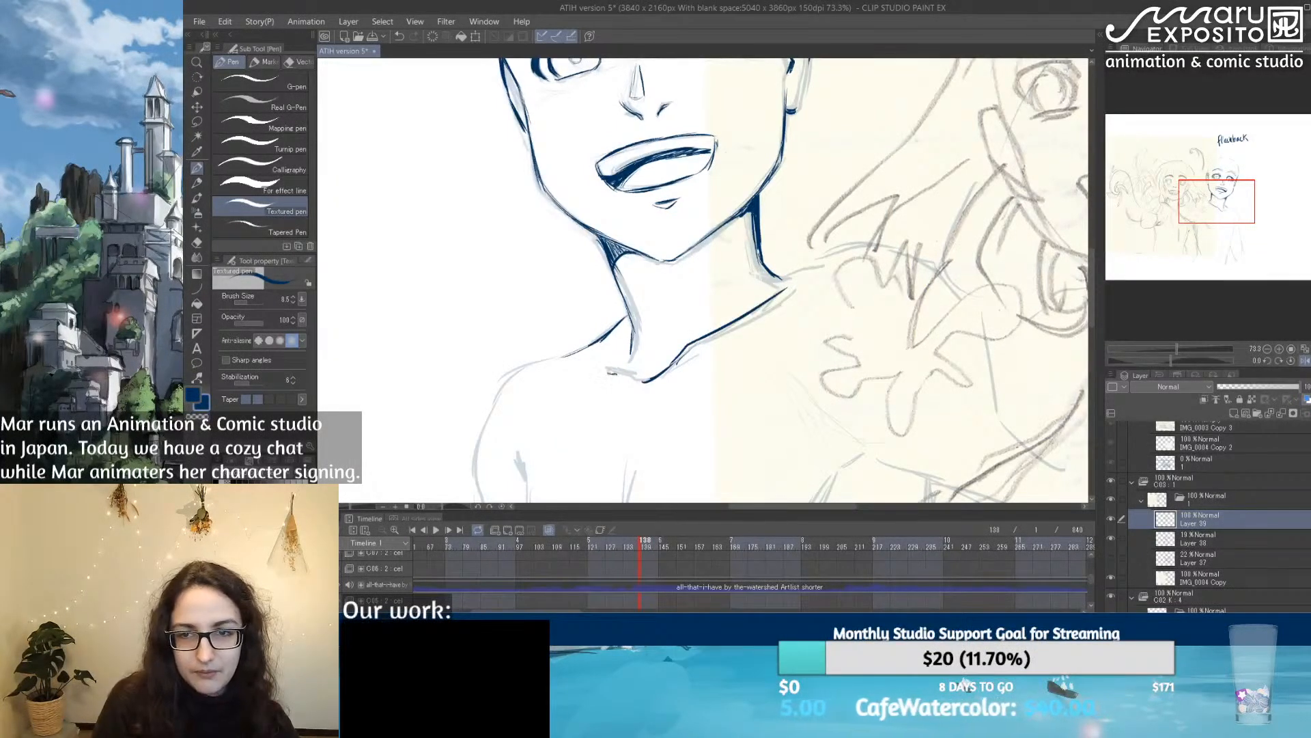
left_click_drag(832, 267, 682, 362)
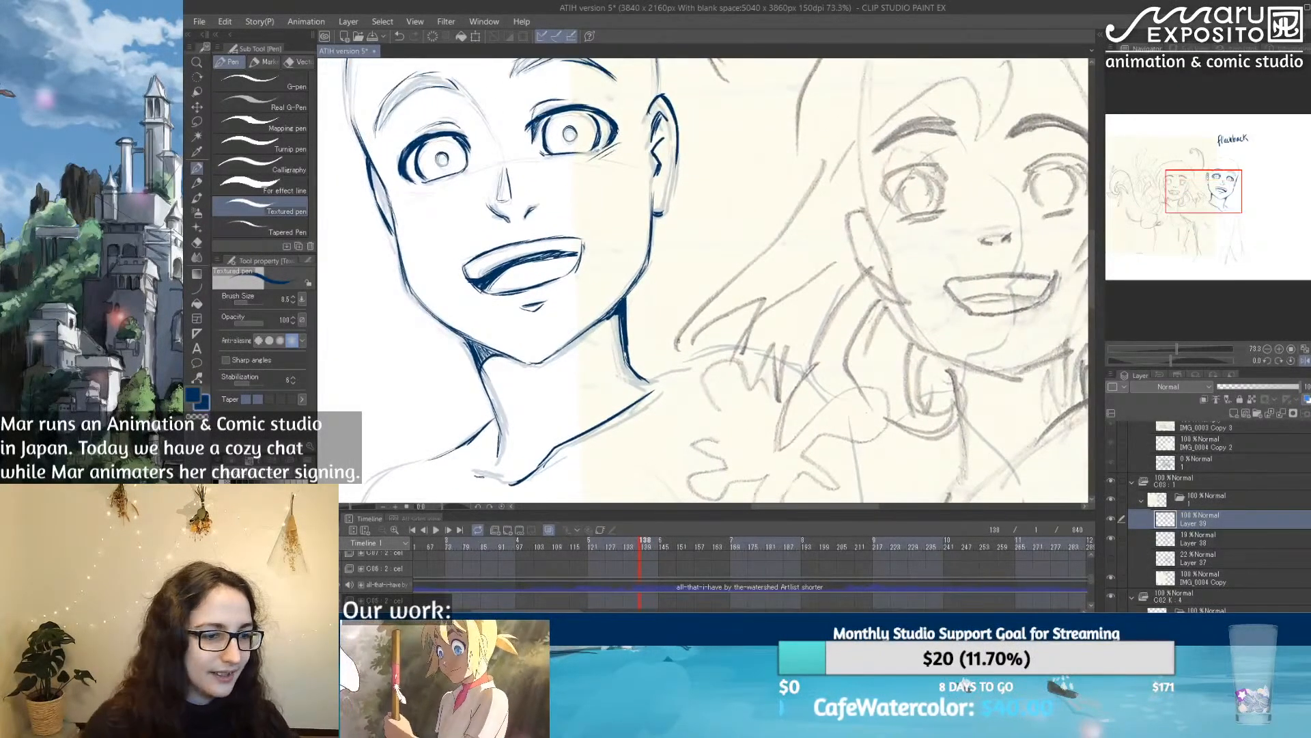
Step: Ink the torso's side line downward from the left armpit
scroll(677, 341, "down", 3)
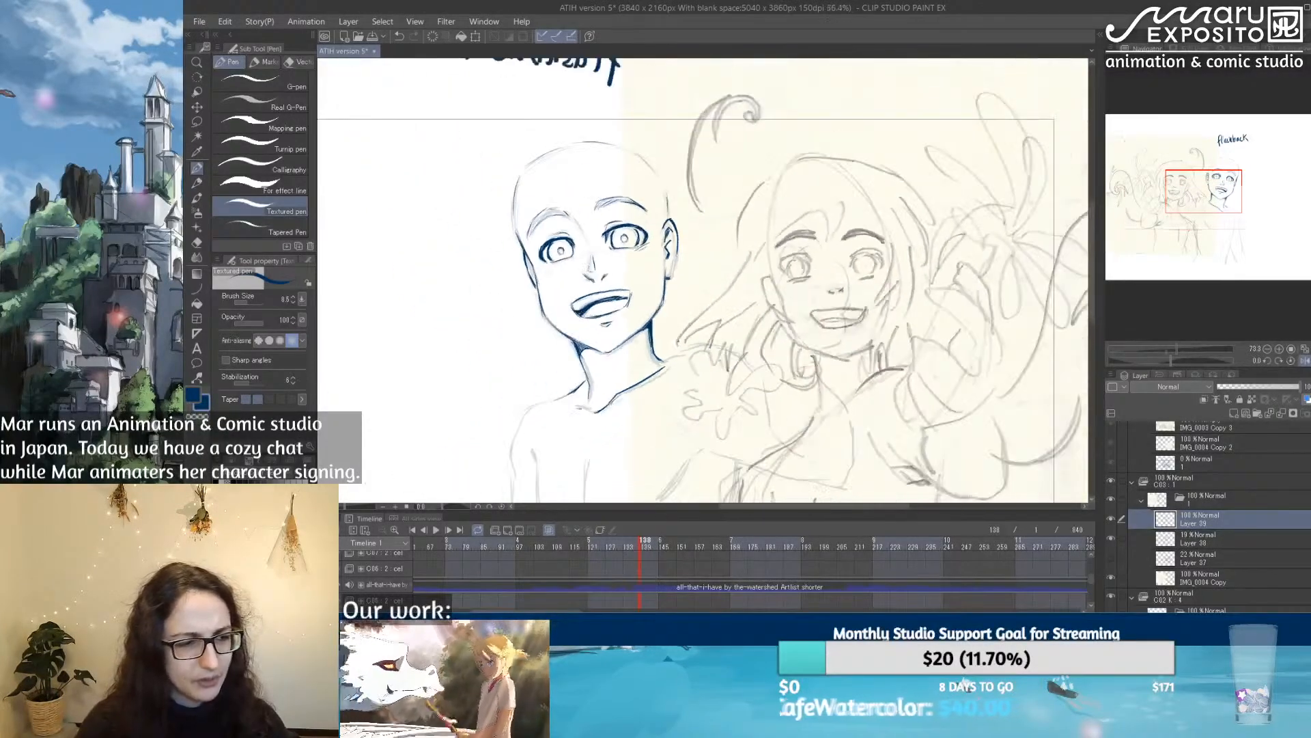
mouse_move(672, 390)
left_mouse_down()
mouse_move(607, 160)
mouse_move(613, 259)
left_mouse_up()
left_click_drag(629, 193, 625, 256)
scroll(536, 281, "up", 1)
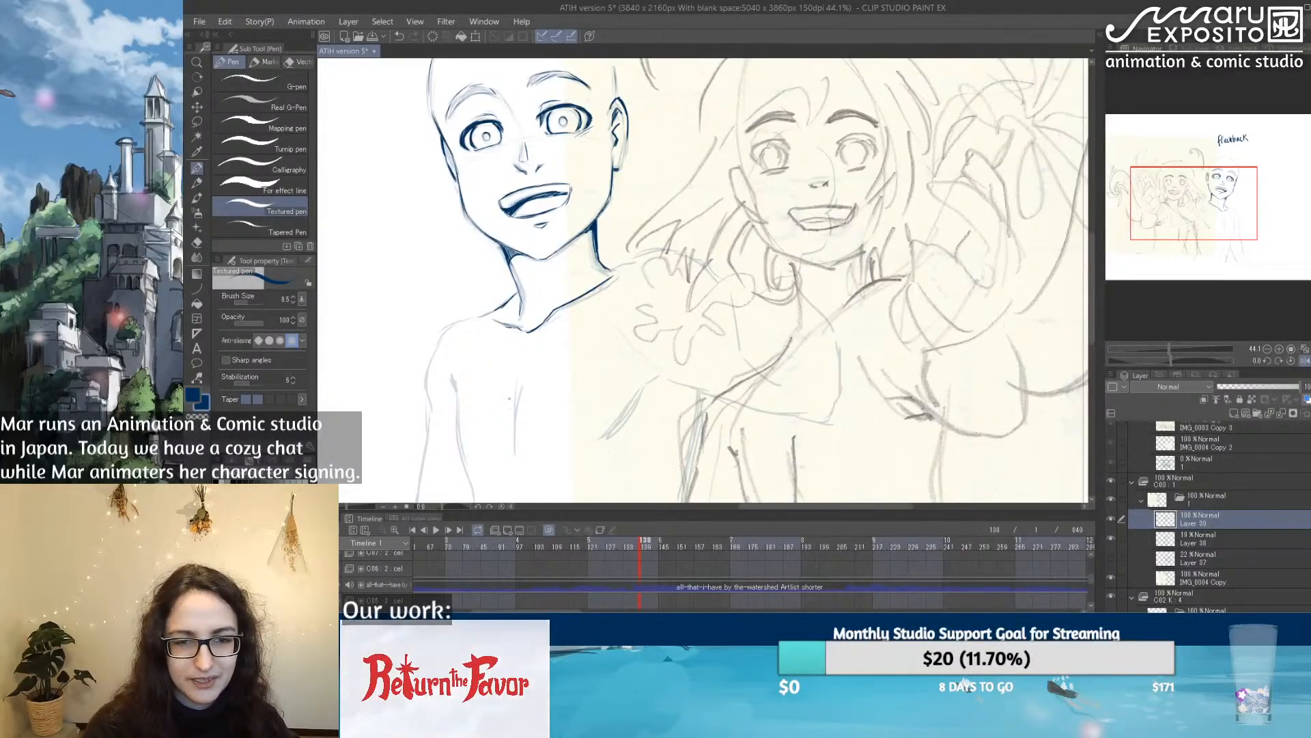
left_click_drag(518, 396, 514, 442)
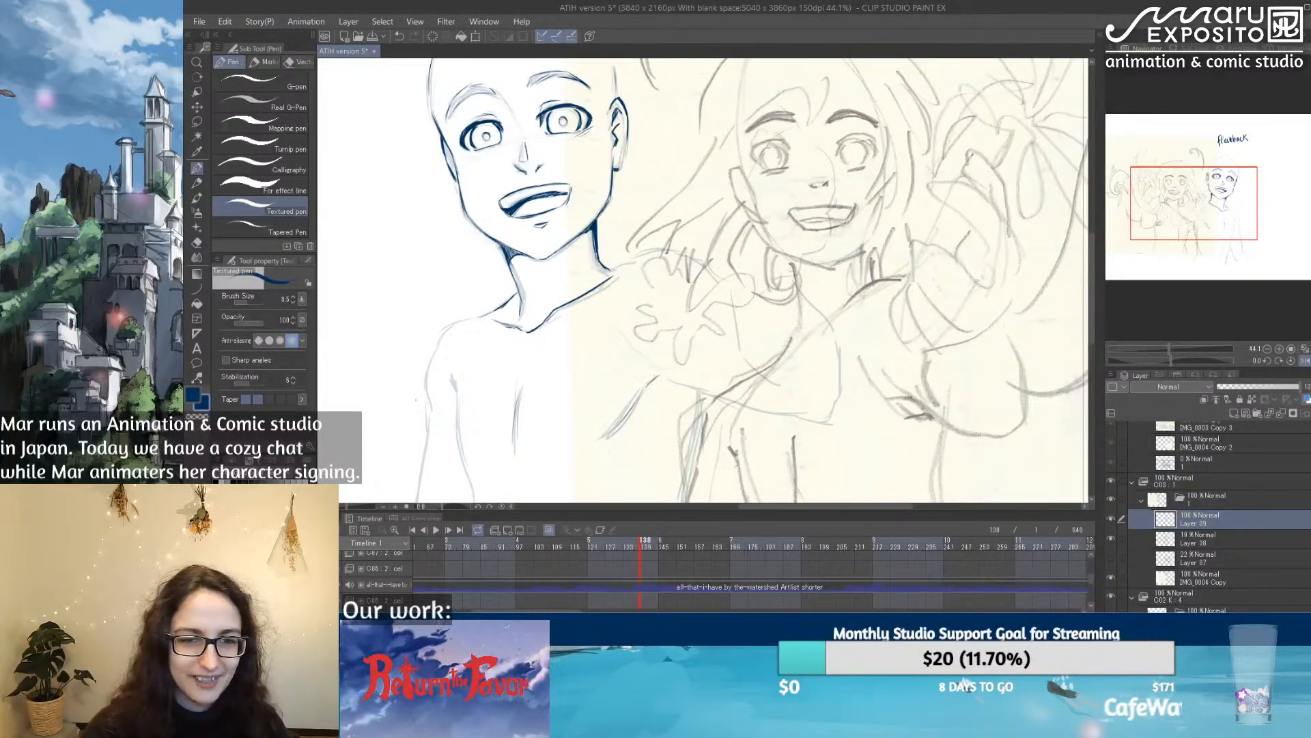
left_click_drag(451, 372, 460, 444)
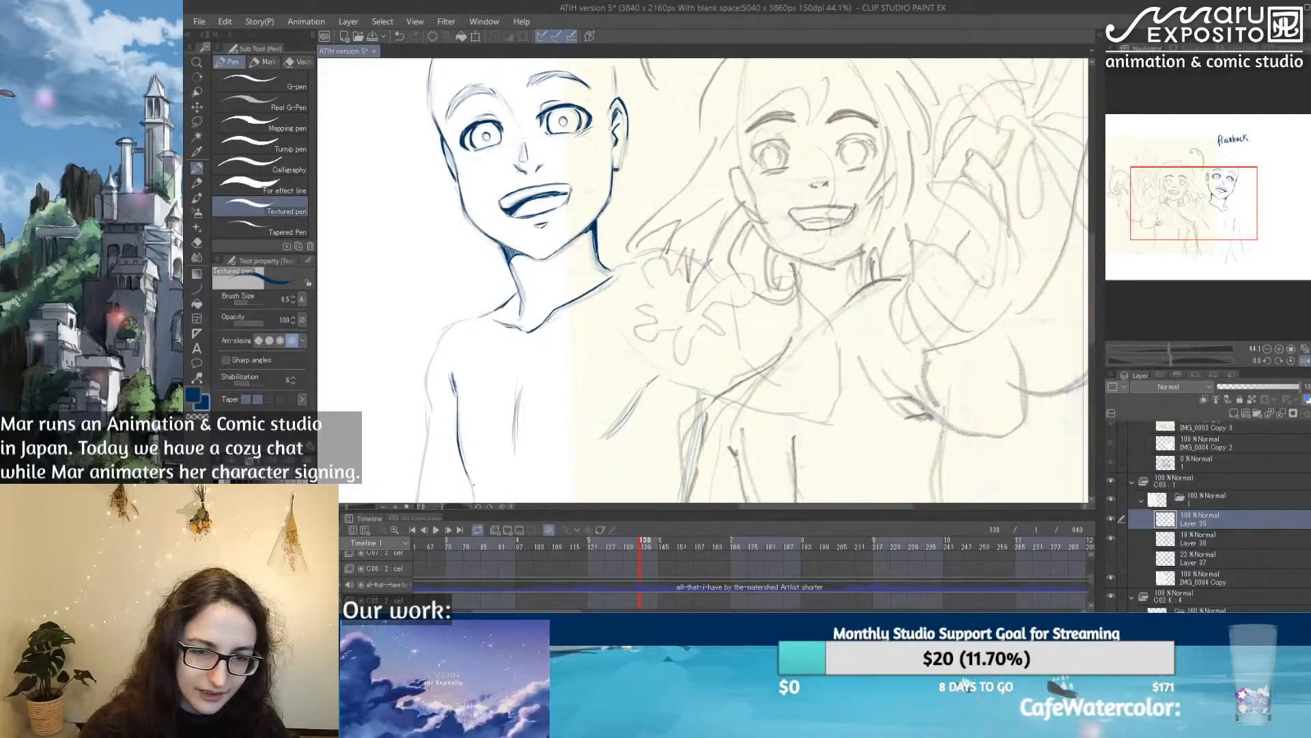
Step: Check the inked figure against the faded sketch by hiding and reshowing the ink layer and mirroring the canvas view
scroll(562, 460, "down", 3)
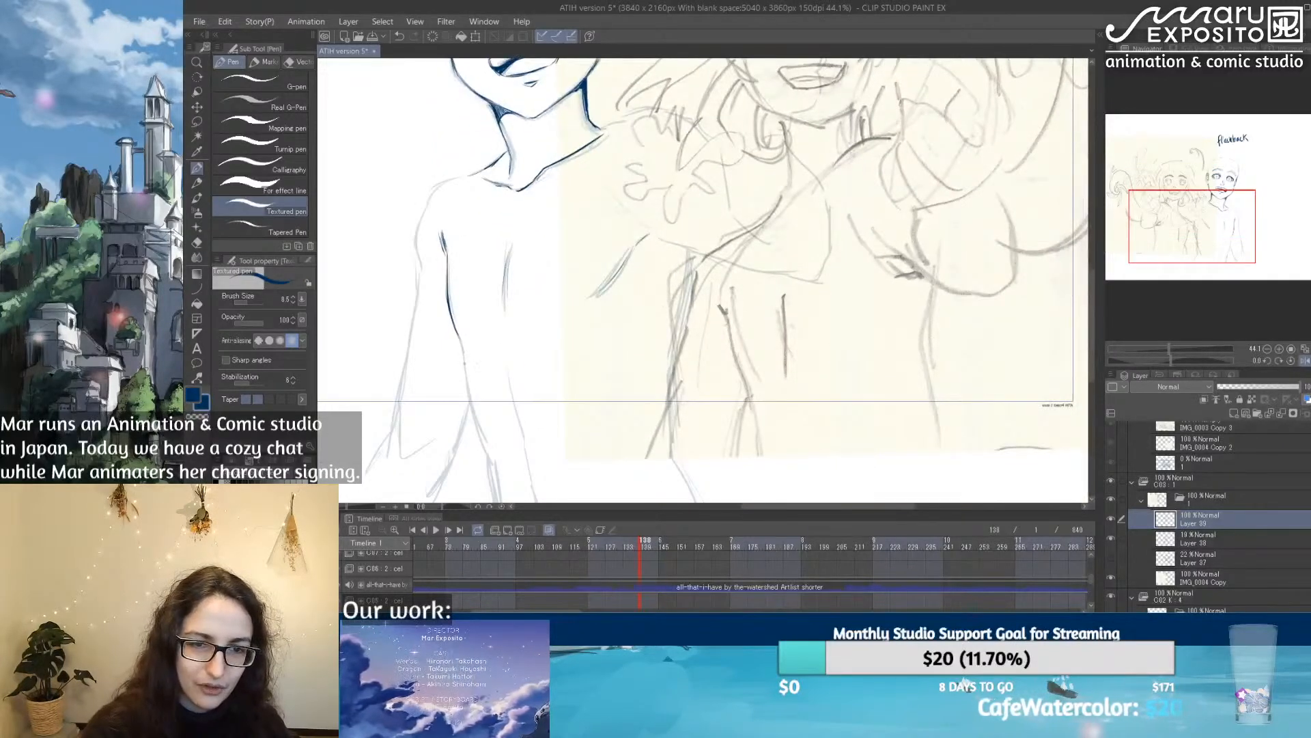
left_click_drag(593, 303, 536, 486)
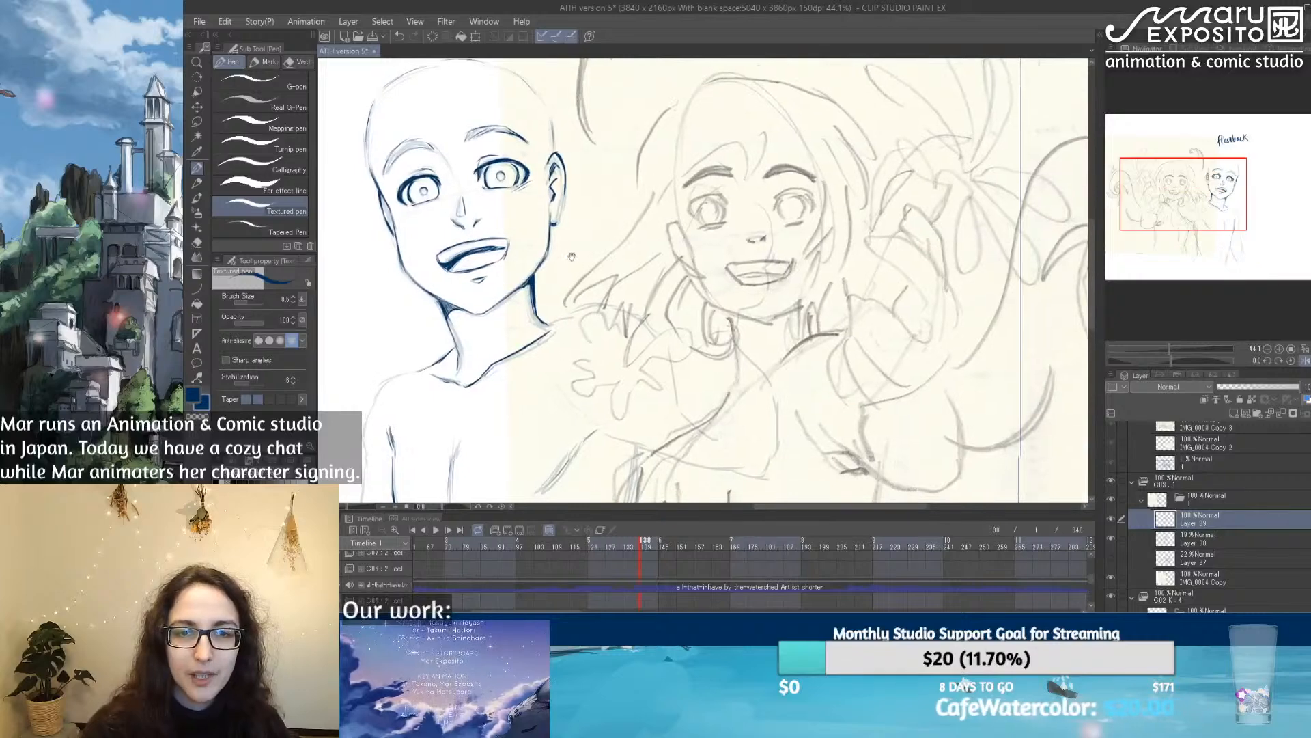
left_click_drag(546, 214, 647, 277)
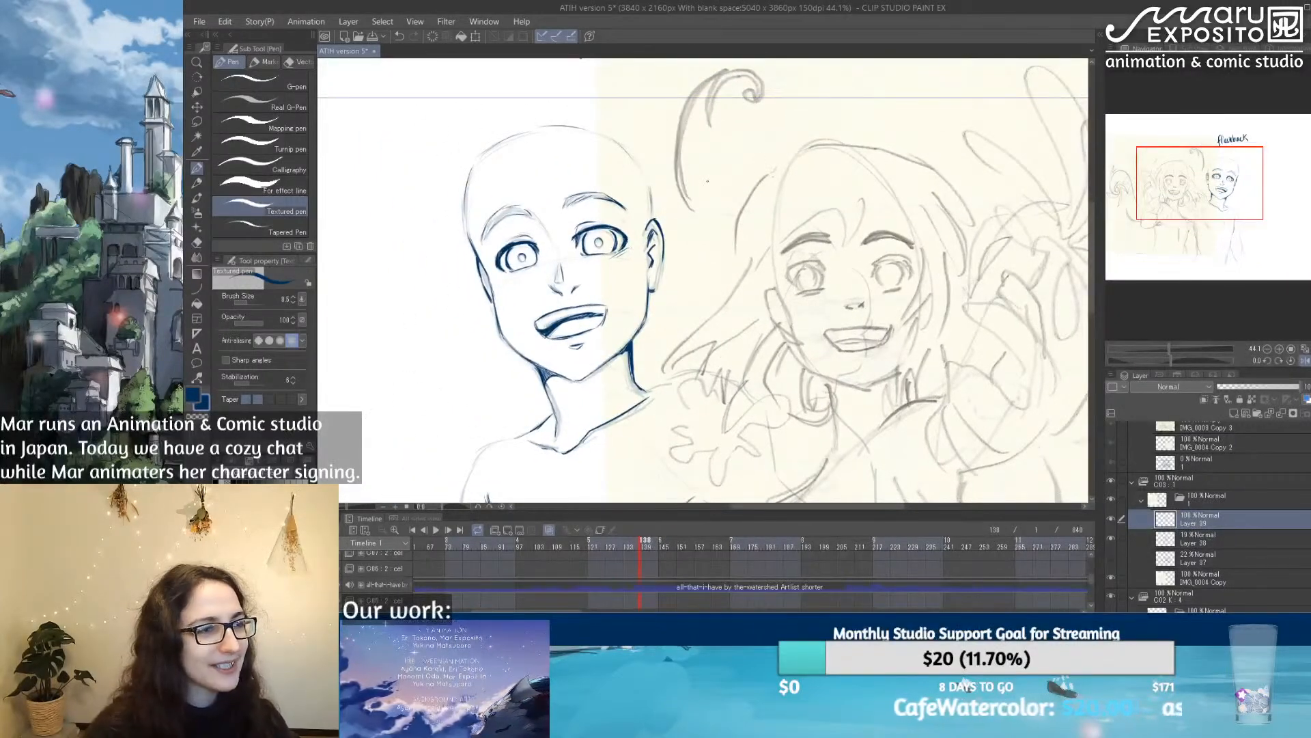
left_click(1110, 519)
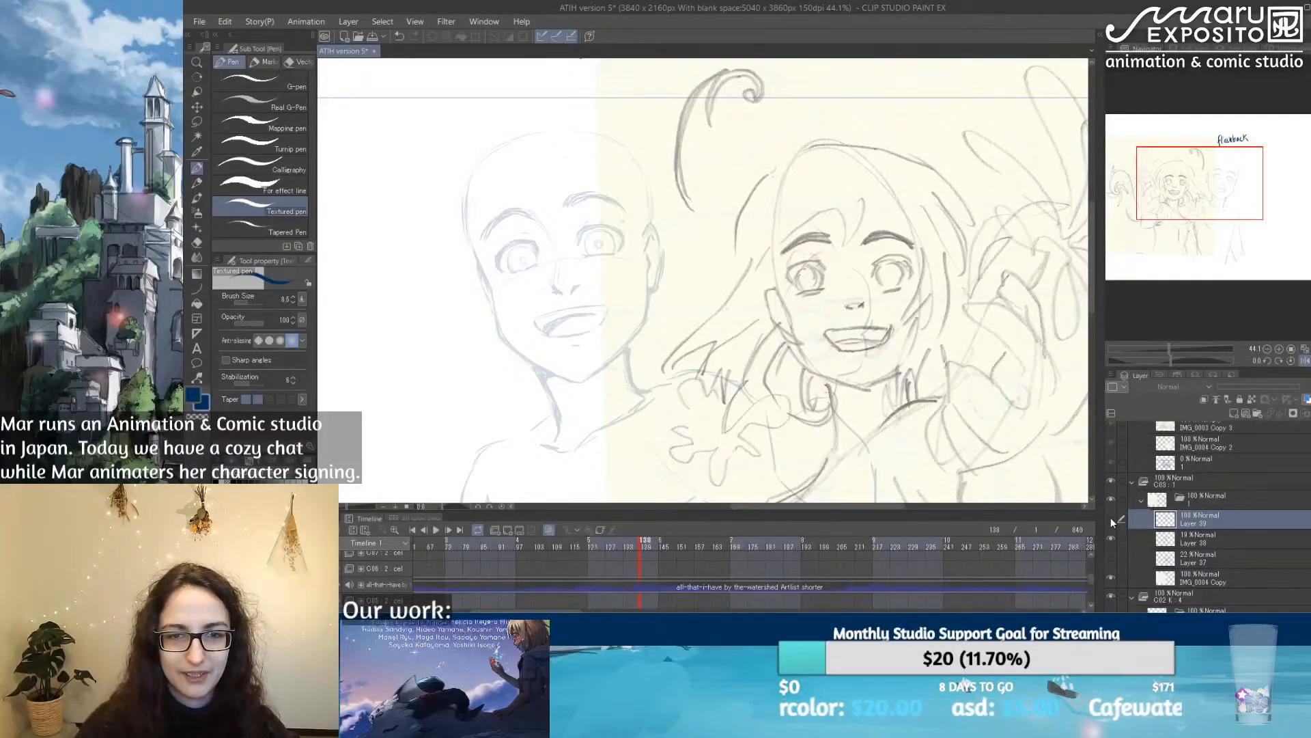
left_click(1110, 517)
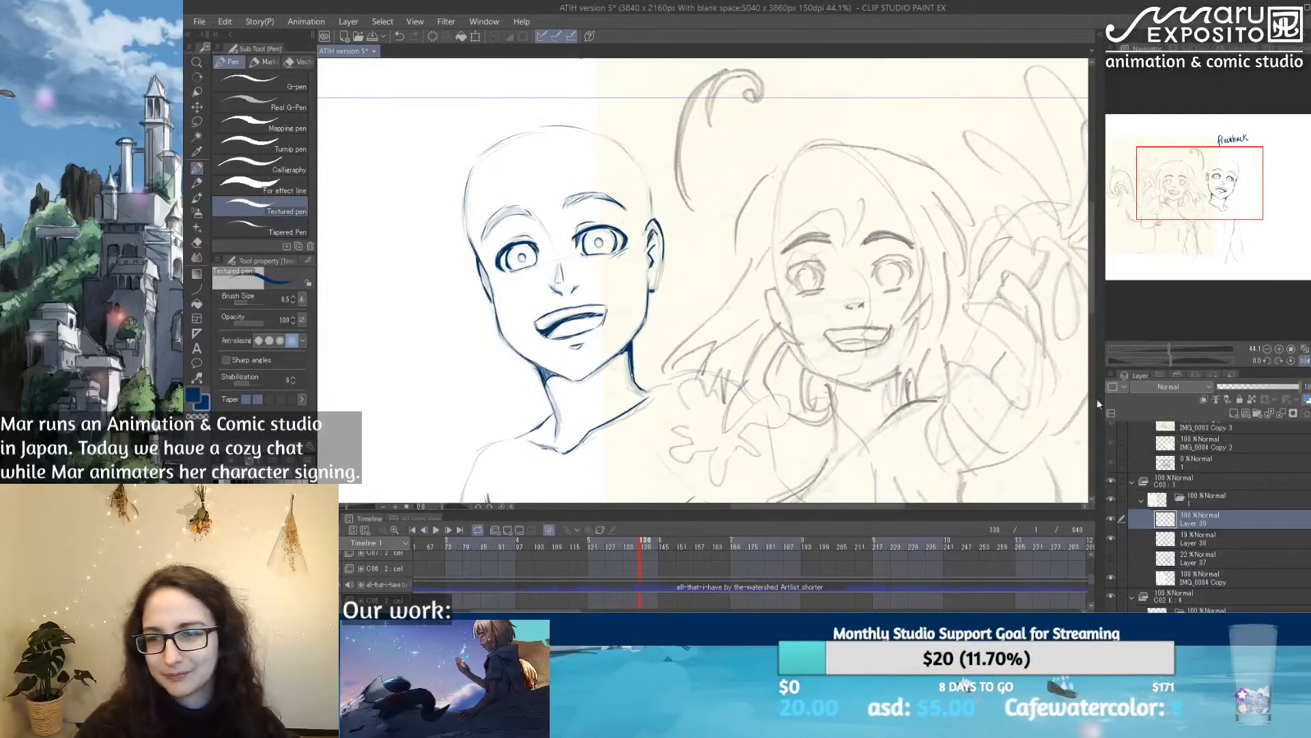
left_click(1304, 360)
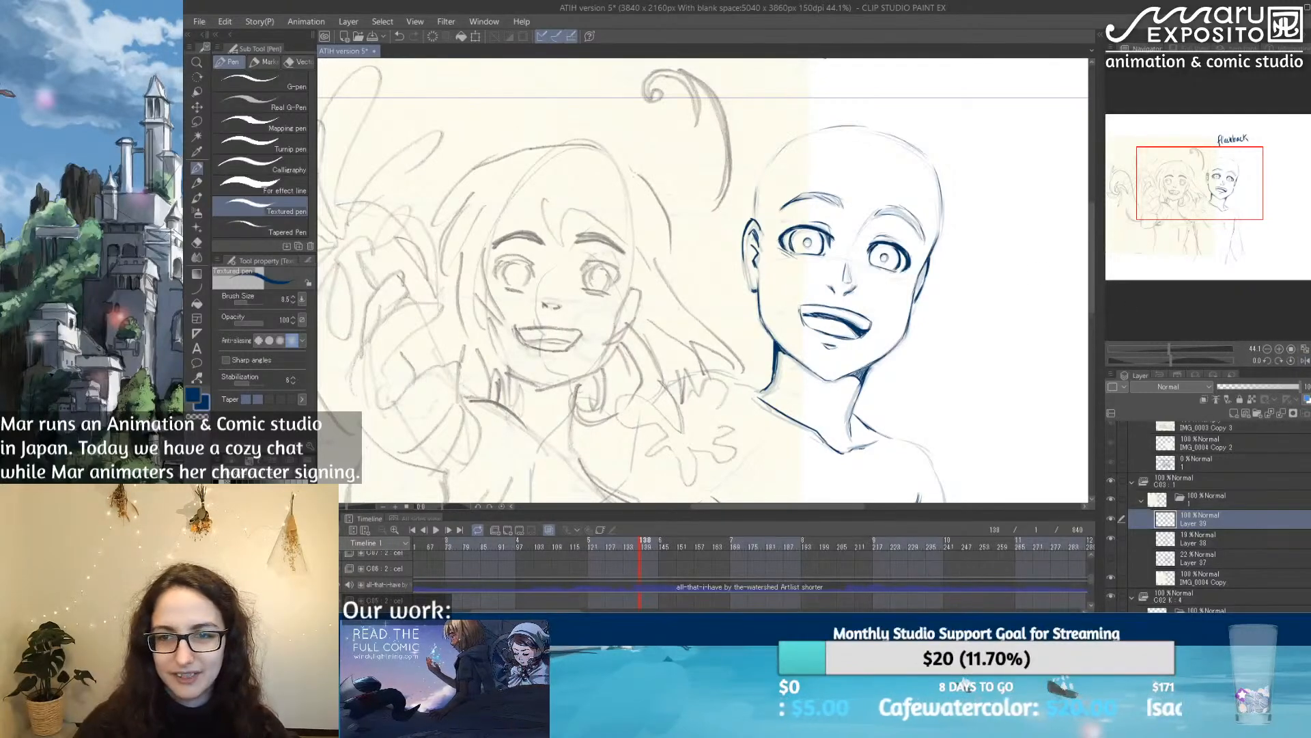
scroll(944, 280, "down", 4)
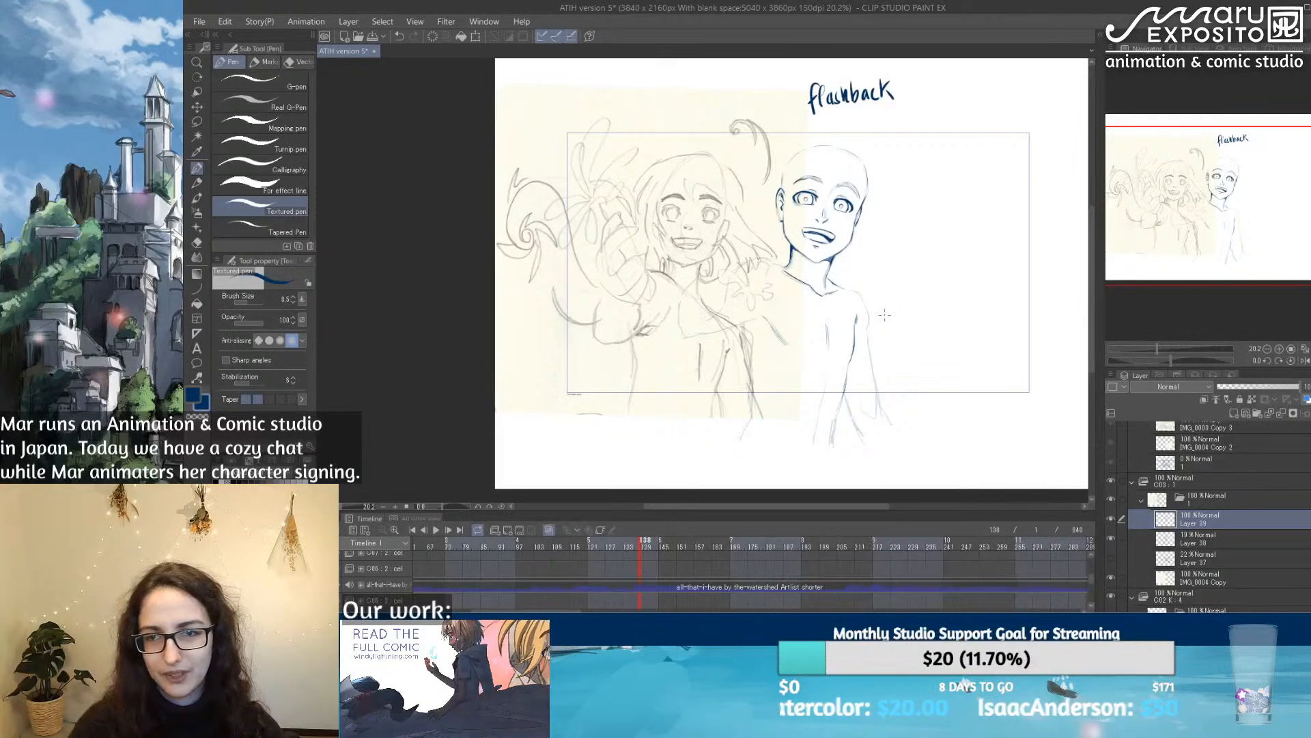
scroll(859, 207, "up", 4)
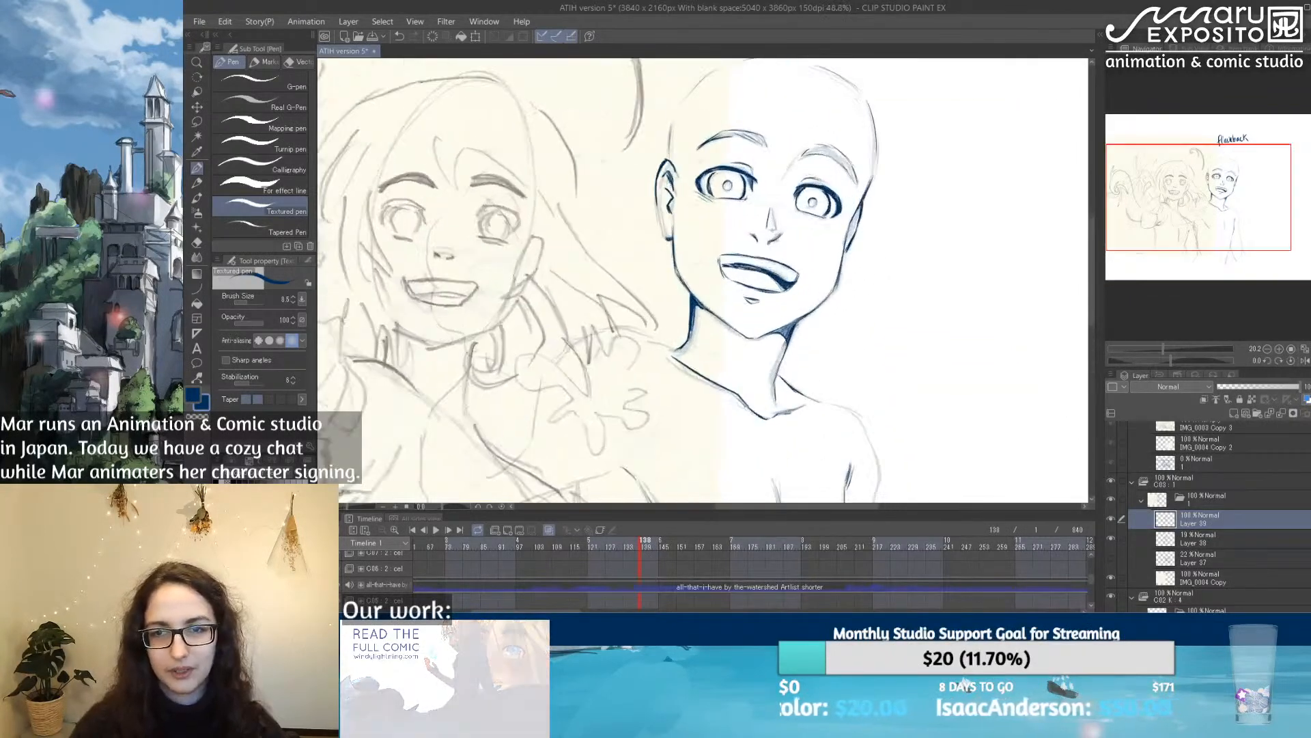
Step: Lasso the eye farther from the ear, adjust it with a Scale/Rotate transform, and touch up the other eye's upper lid
left_click(198, 122)
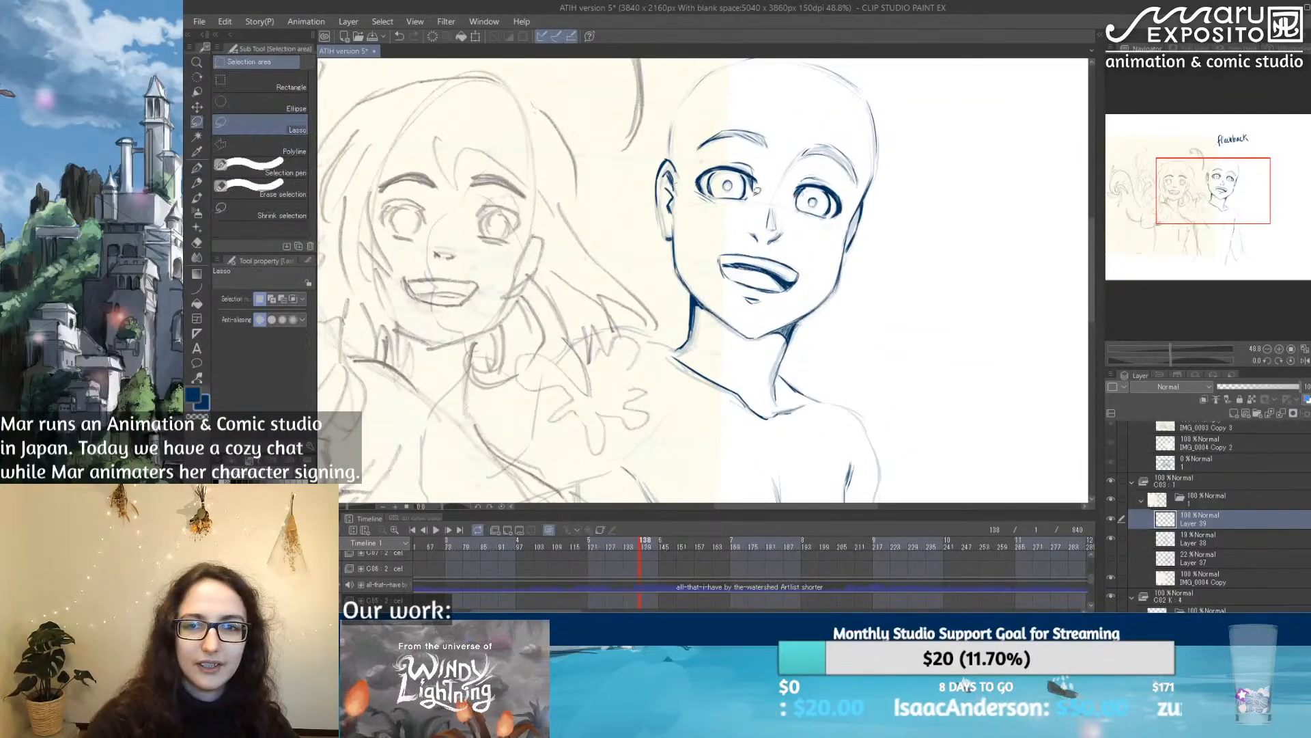
mouse_move(822, 233)
left_mouse_down()
mouse_move(792, 176)
mouse_move(805, 165)
mouse_move(849, 193)
mouse_move(823, 233)
left_mouse_up()
left_click(794, 254)
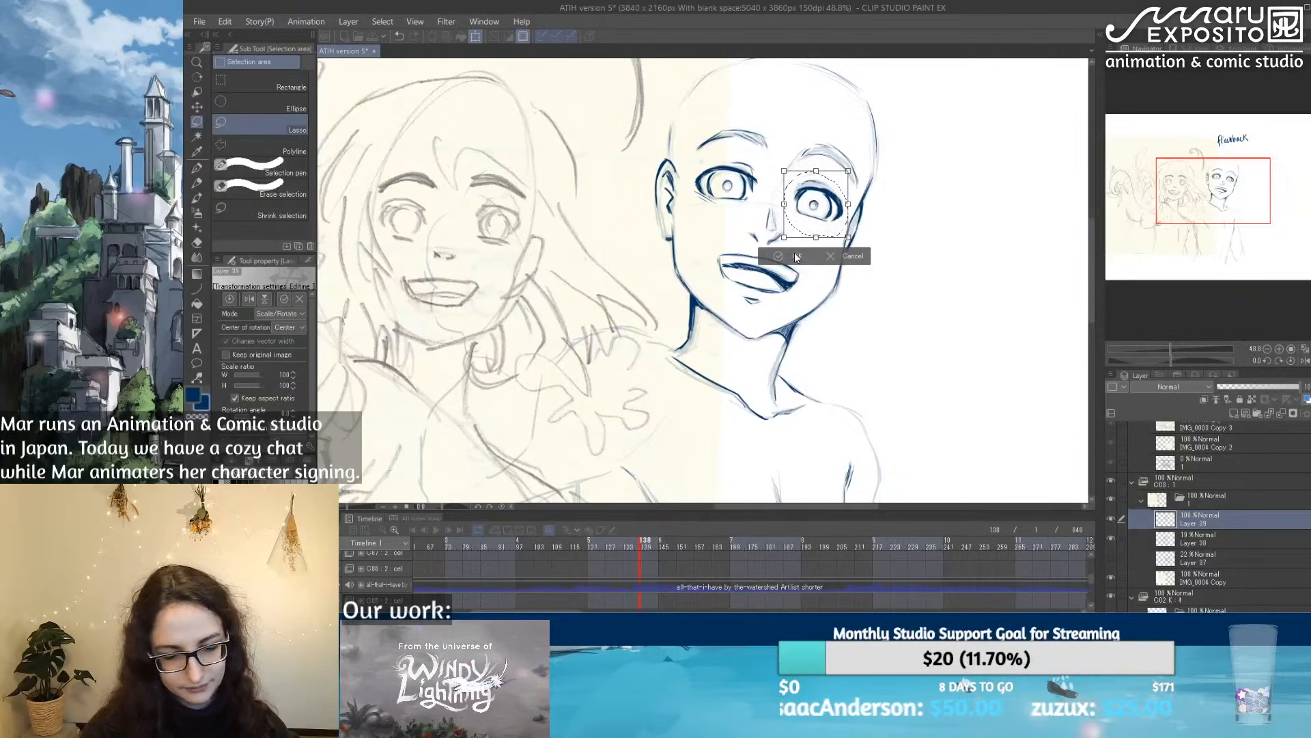
left_click(796, 257)
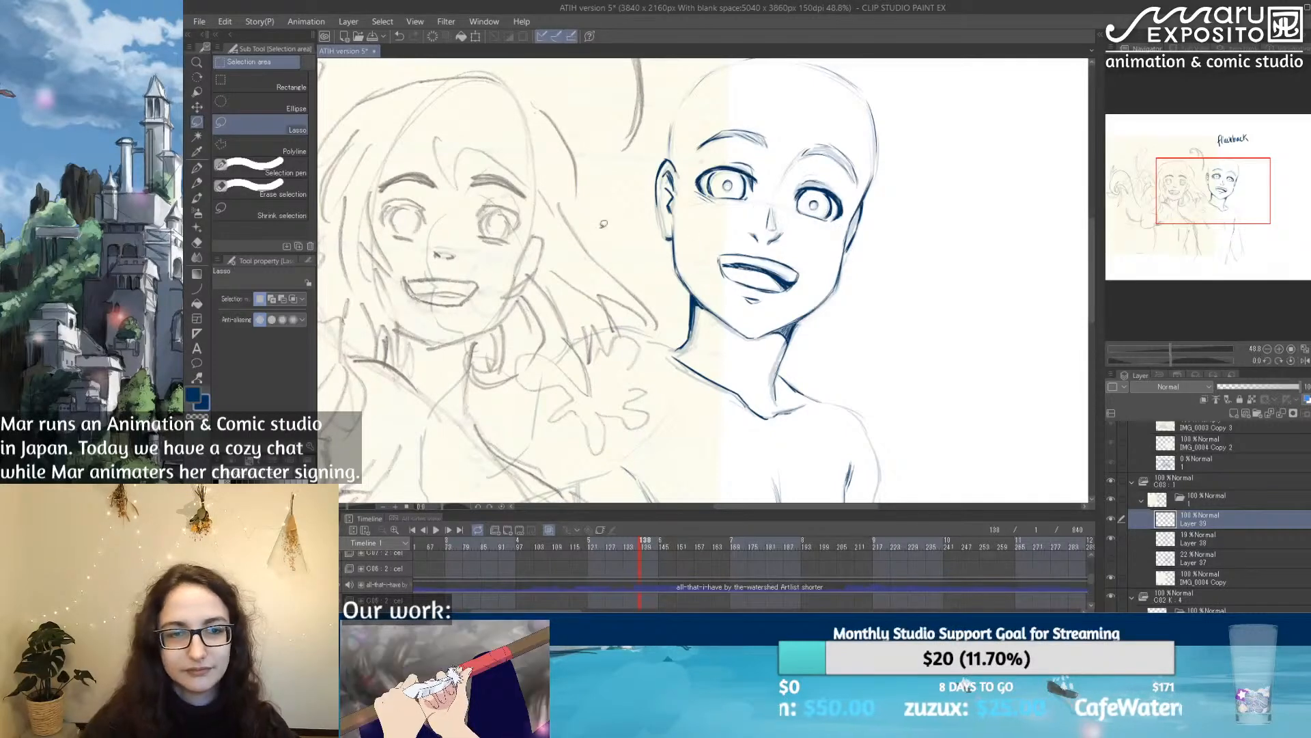
key("p")
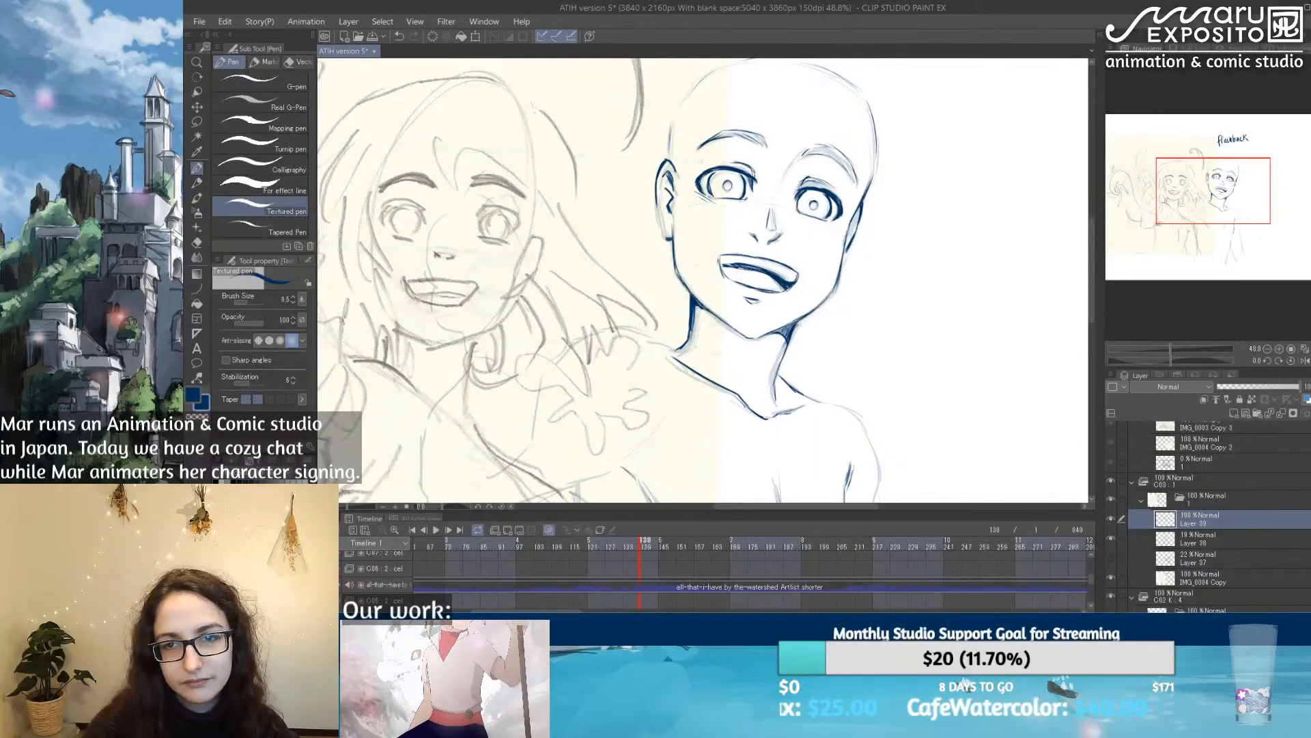
left_click_drag(719, 163, 742, 160)
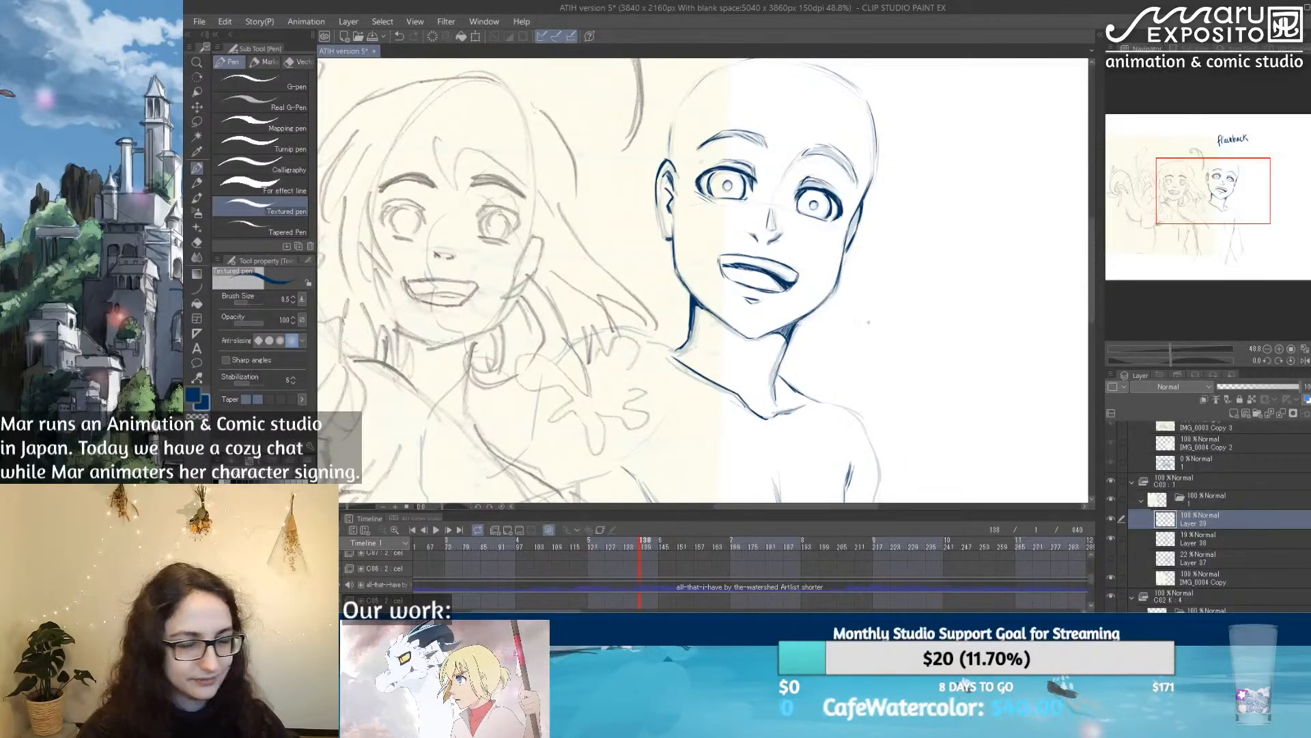
Step: Ink the raised shoulder's curved top line on the ear side of the neck, with a light crease below it
left_click_drag(925, 377, 831, 235)
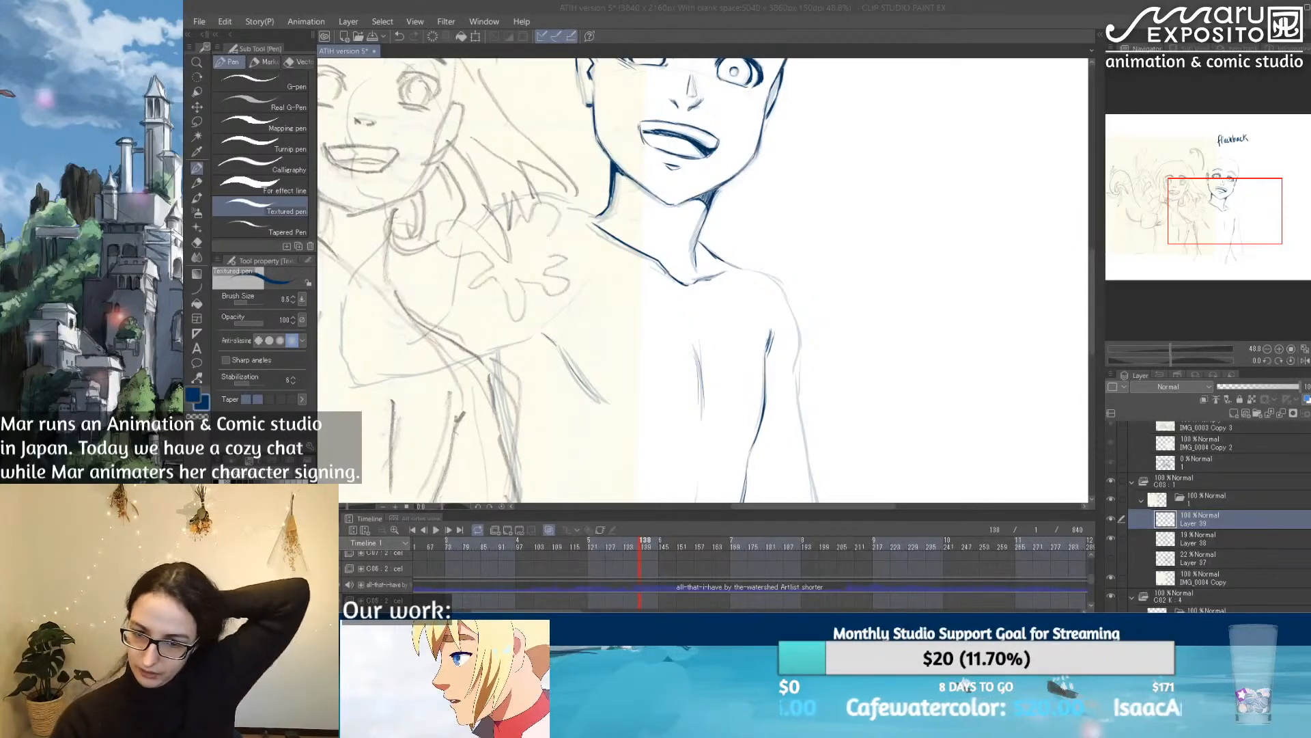
left_click(846, 532)
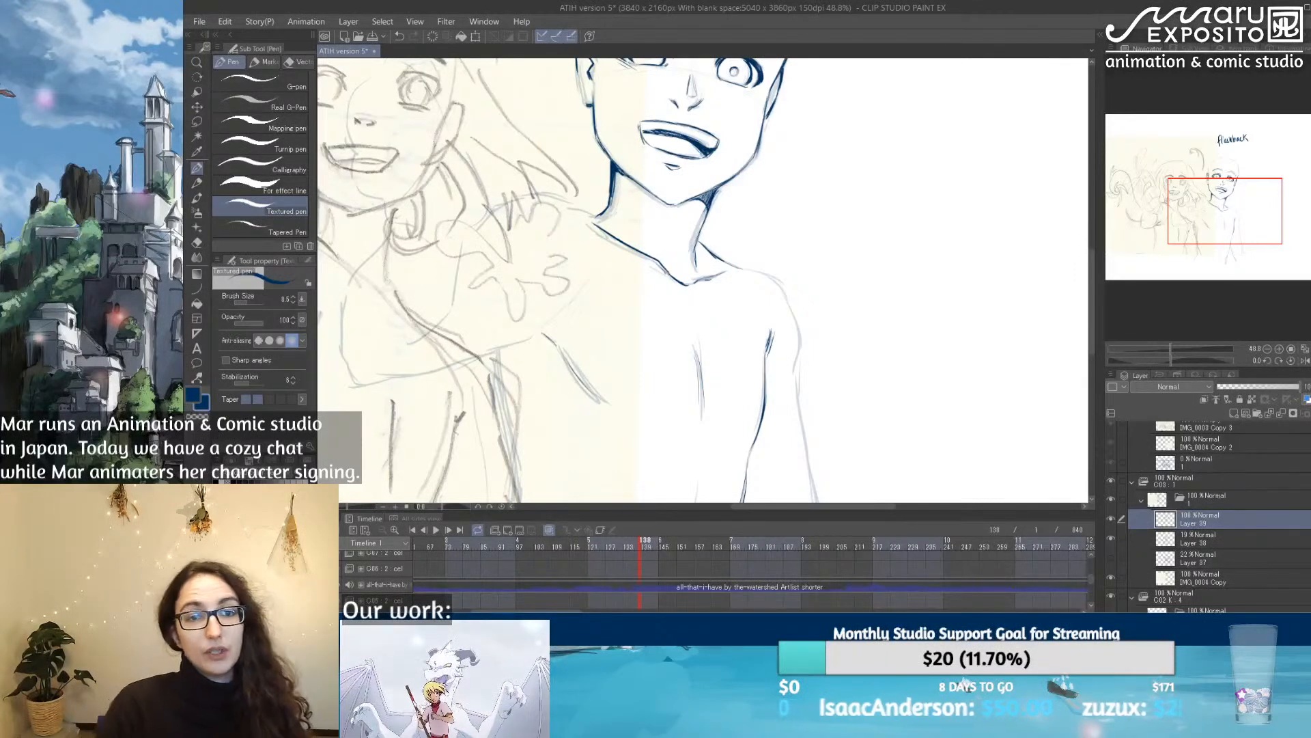
mouse_move(481, 210)
left_mouse_down()
mouse_move(544, 197)
mouse_move(594, 216)
mouse_move(601, 285)
mouse_move(570, 312)
left_mouse_up()
left_click_drag(608, 288, 568, 322)
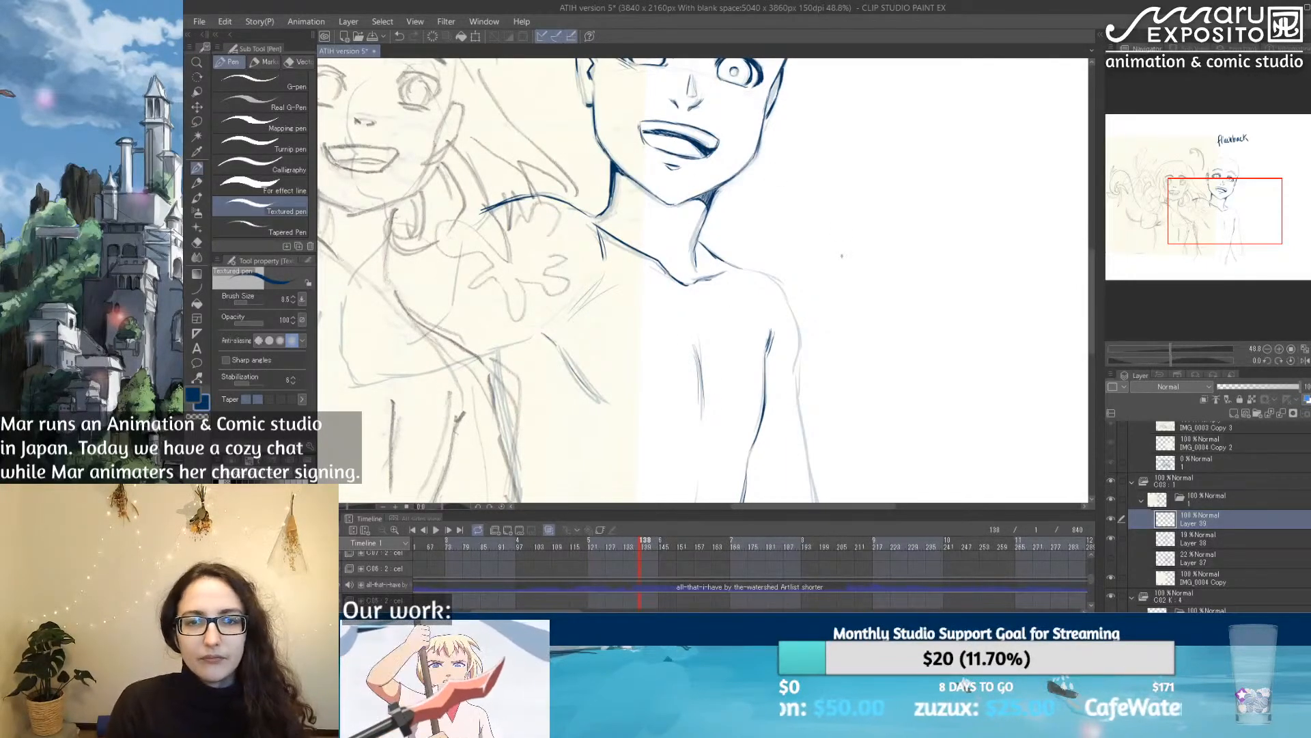
Step: Delete the faded rough head from Layer 38 using a lasso selection around the head, and clear the selection
scroll(823, 228, "down", 4)
left_click_drag(829, 188, 769, 302)
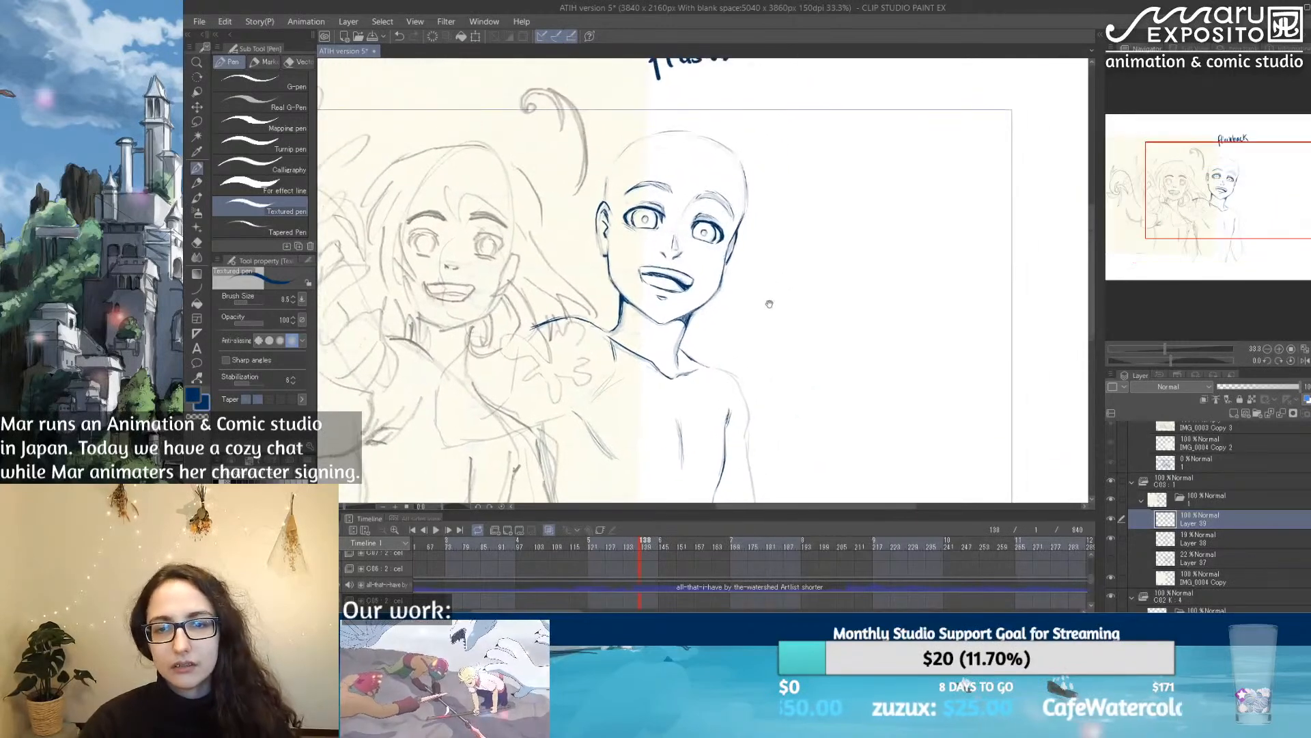
scroll(770, 303, "up", 1)
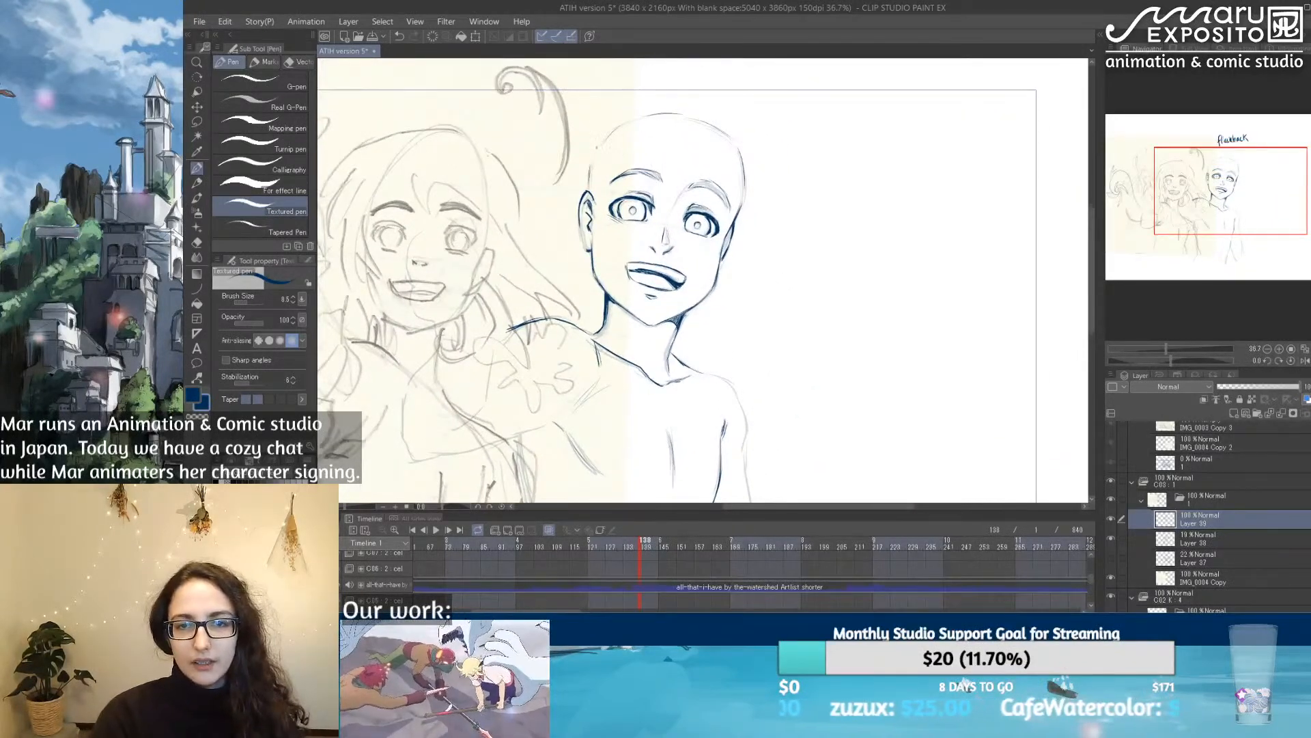
left_click(1191, 539)
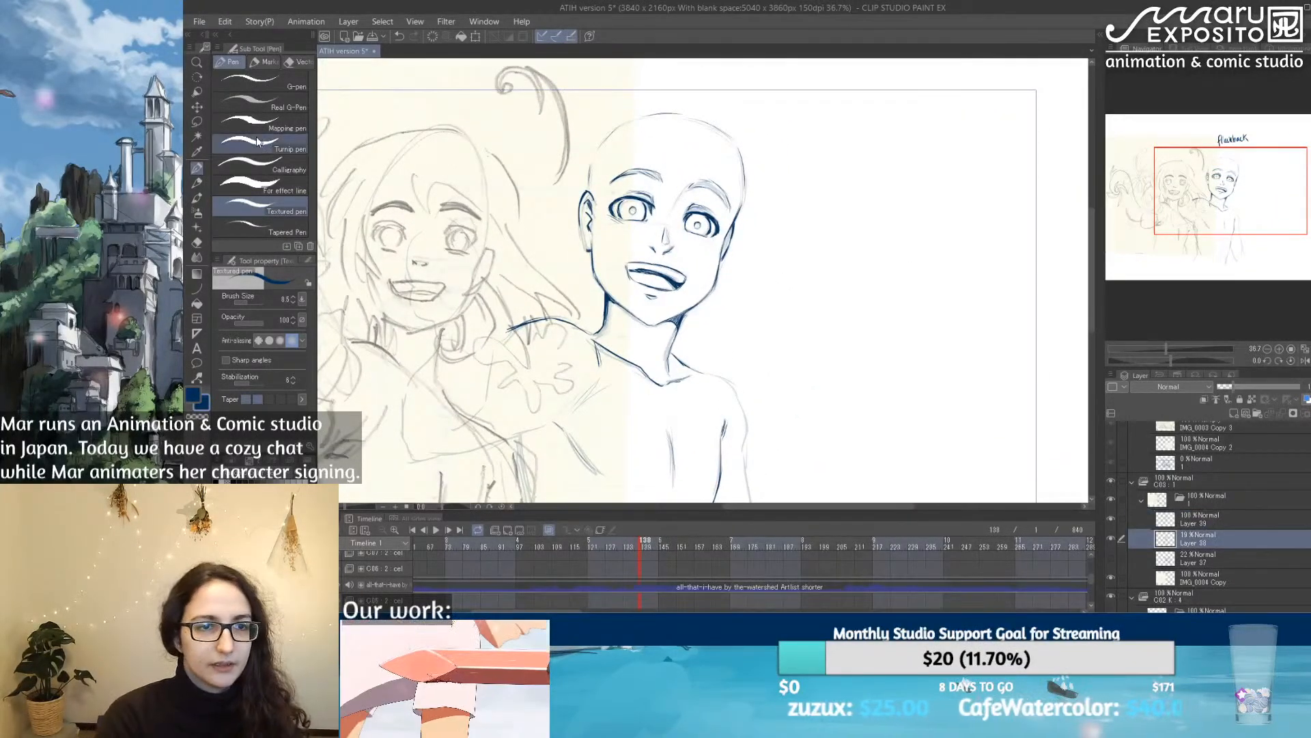
key("m")
mouse_move(703, 340)
left_mouse_down()
mouse_move(672, 373)
mouse_move(605, 355)
mouse_move(578, 327)
mouse_move(563, 264)
mouse_move(569, 159)
mouse_move(678, 96)
mouse_move(772, 170)
mouse_move(740, 294)
left_mouse_up()
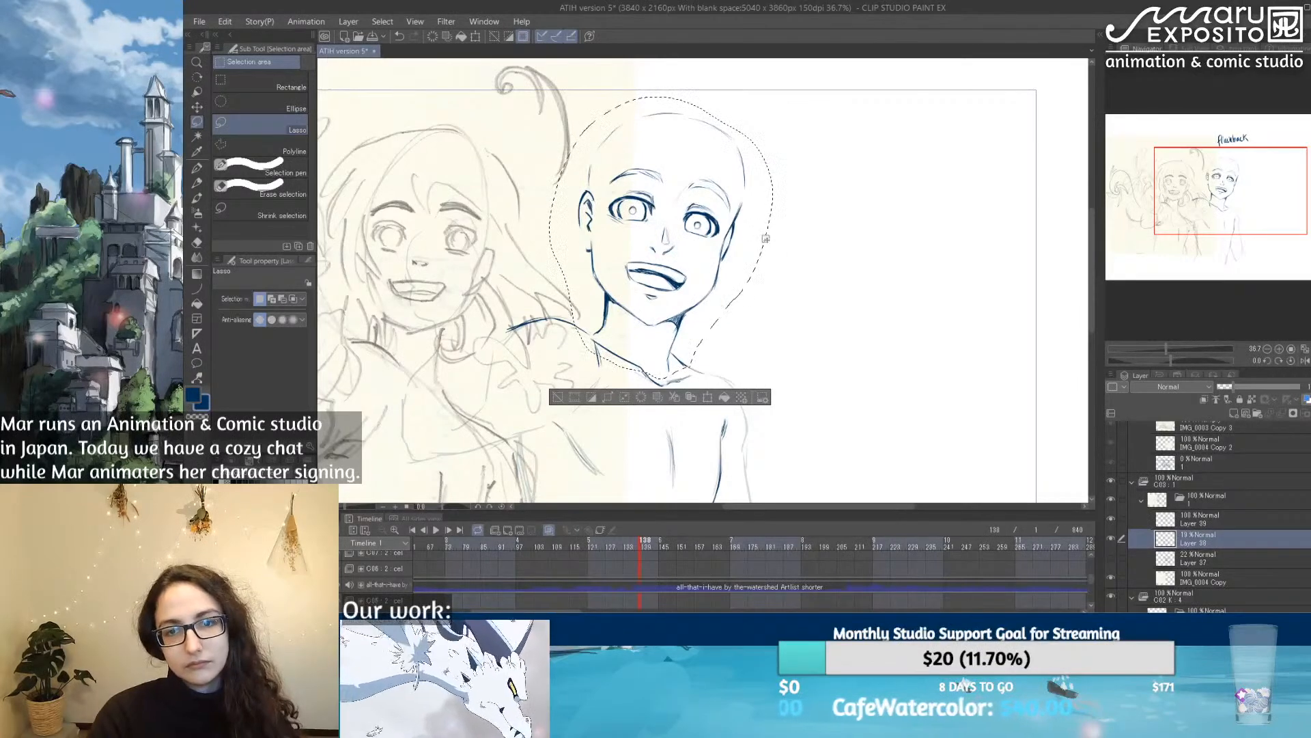
key("ctrl+d")
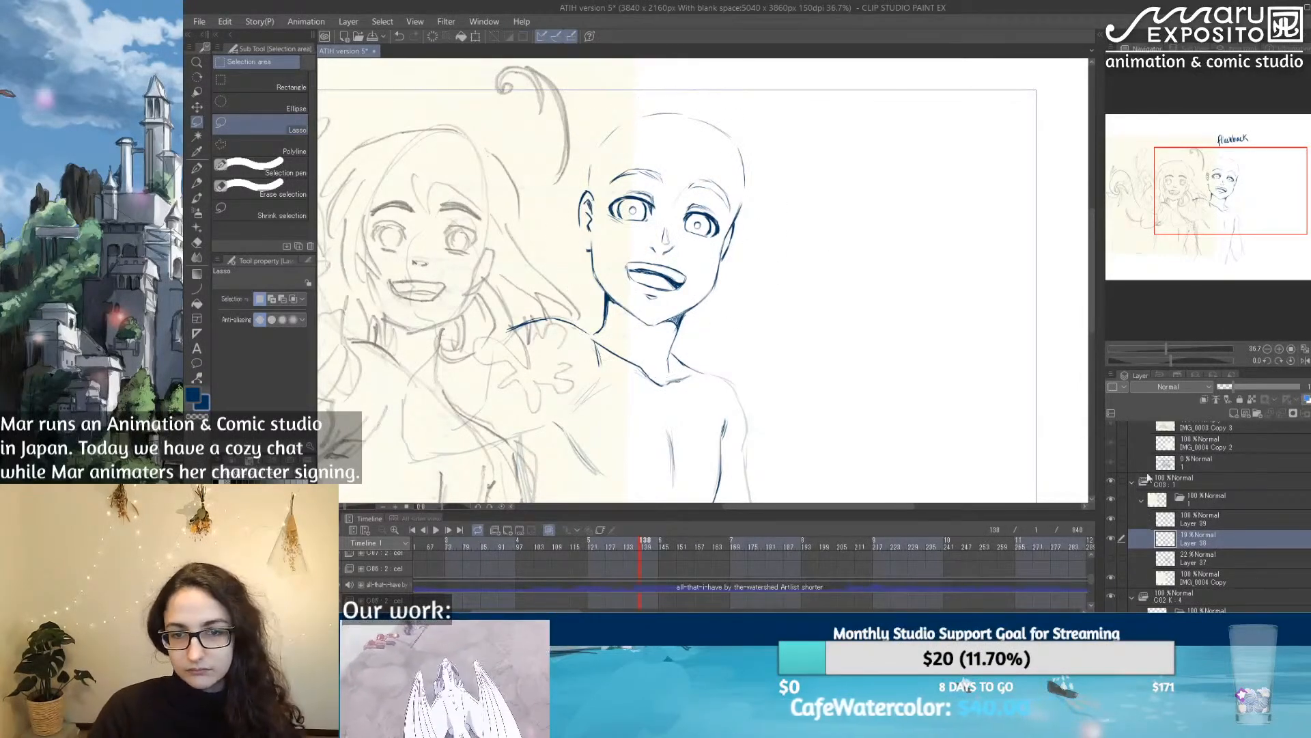
Step: Raise Layer 38's opacity to 100% and merge the inked Layer 39 down into it
left_click_drag(1256, 386, 1304, 387)
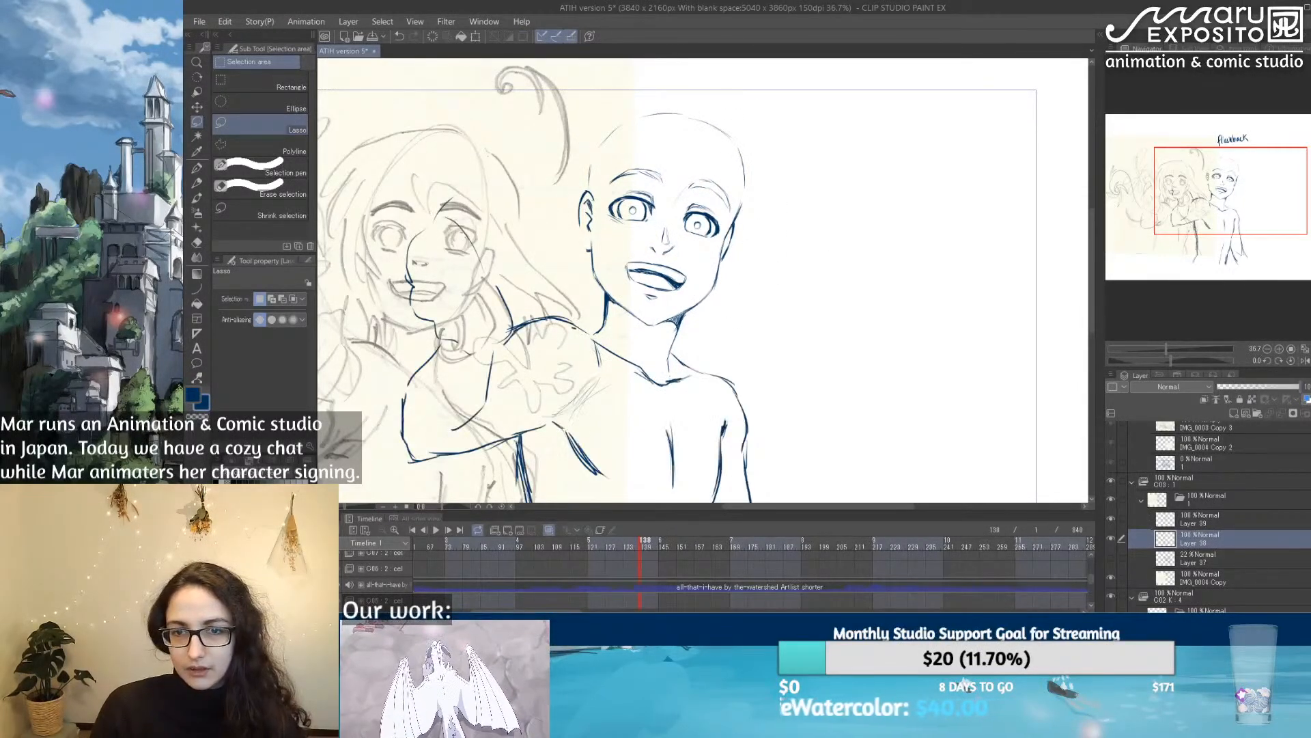
left_click_drag(1240, 514, 1281, 412)
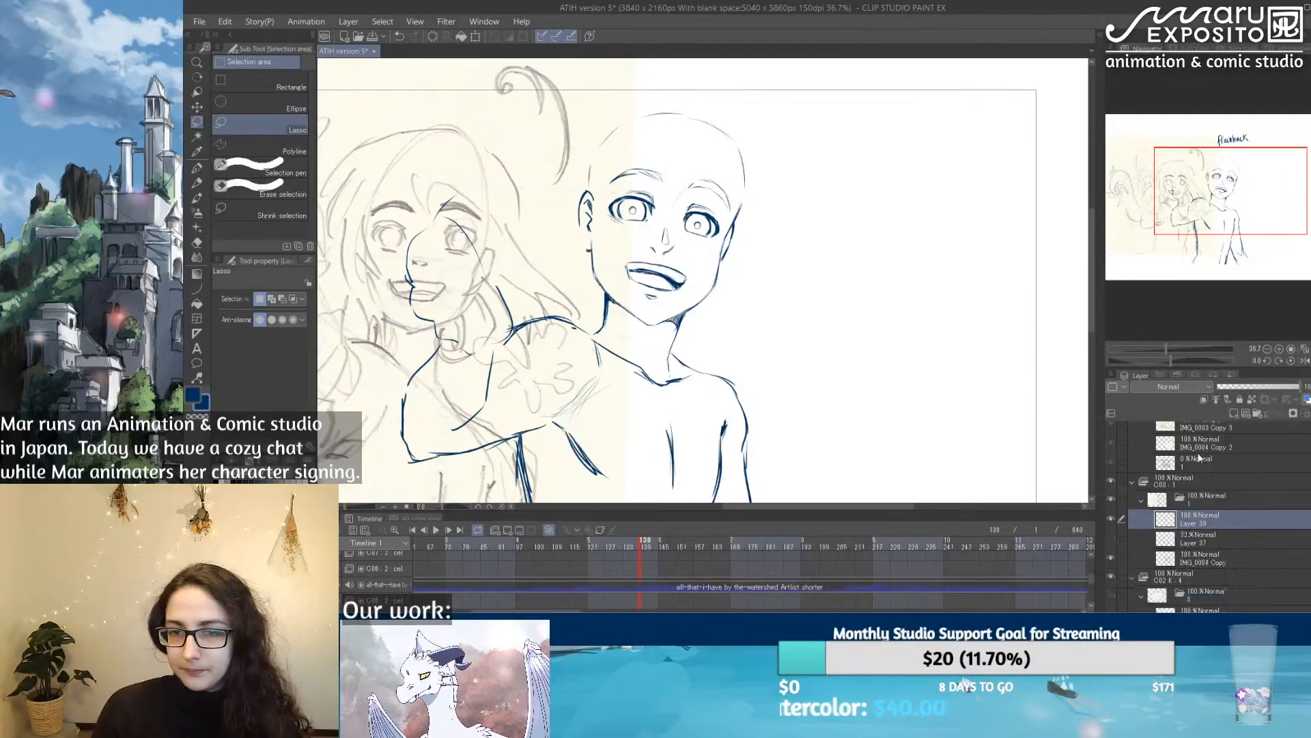
scroll(773, 274, "down", 4)
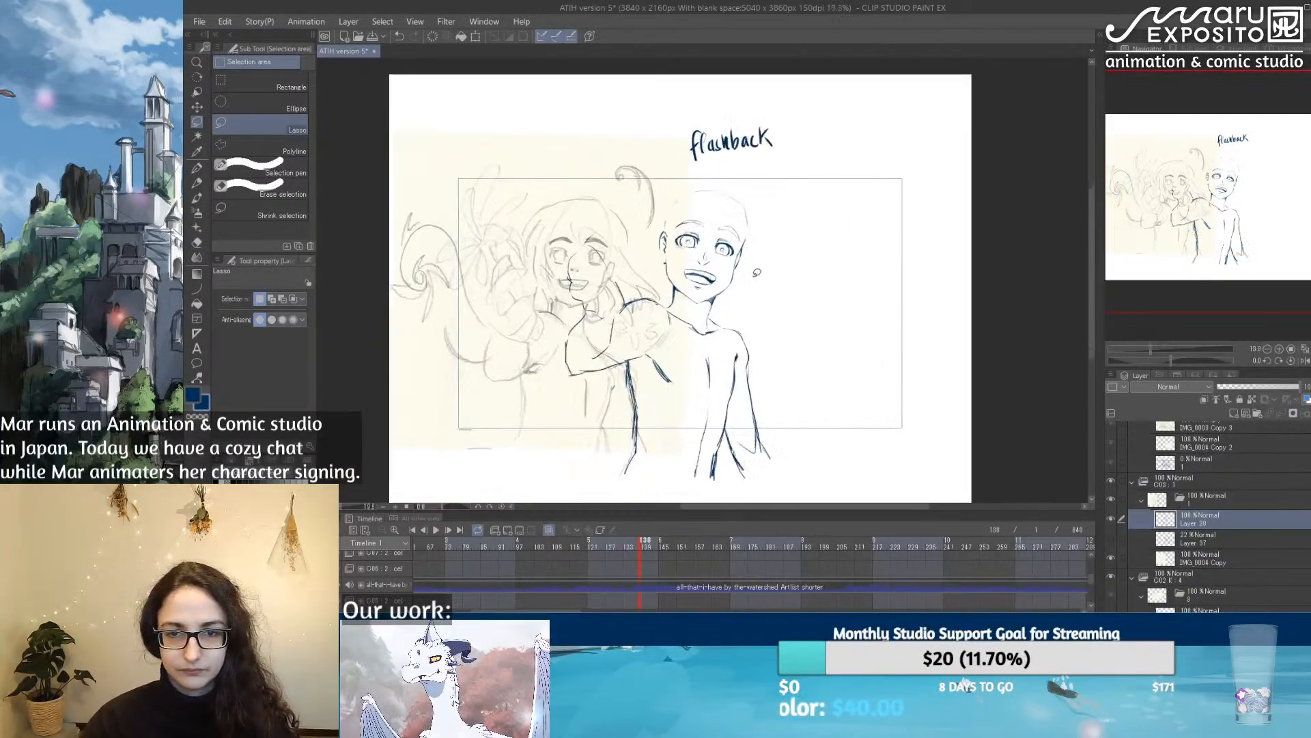
scroll(757, 273, "up", 1)
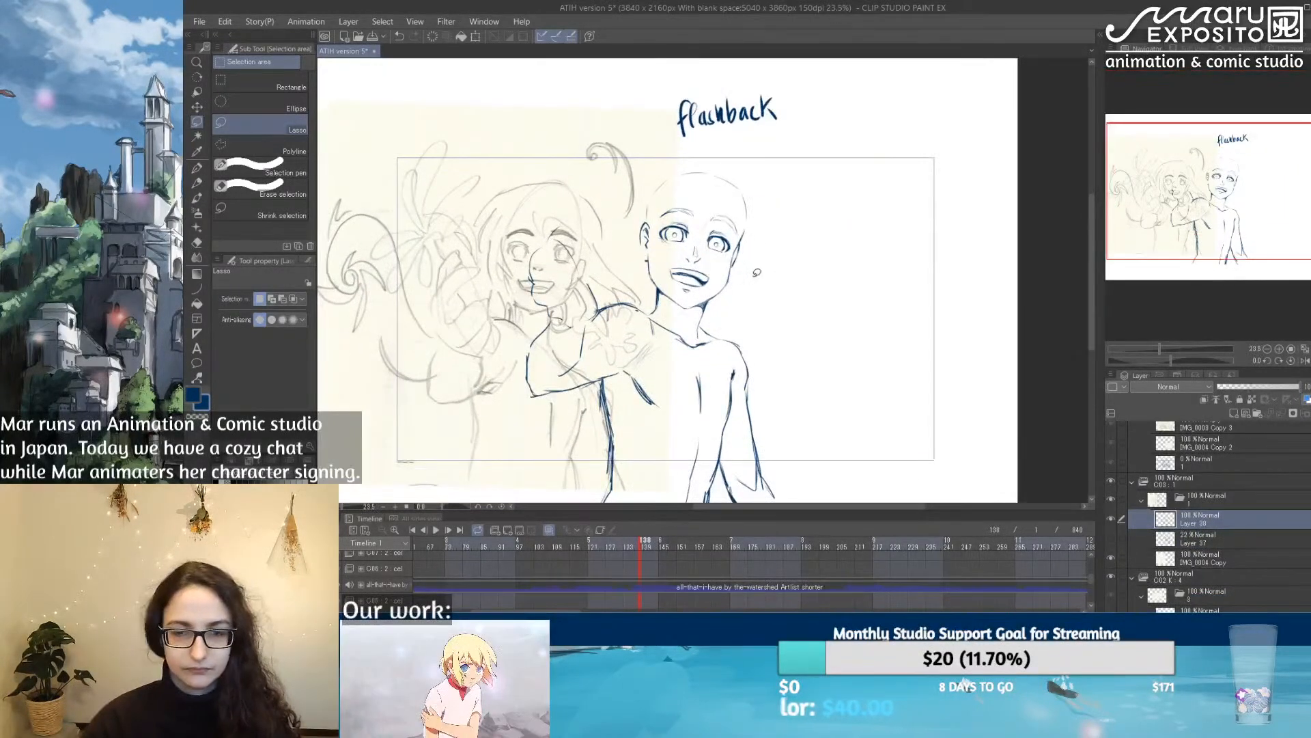
left_click(197, 168)
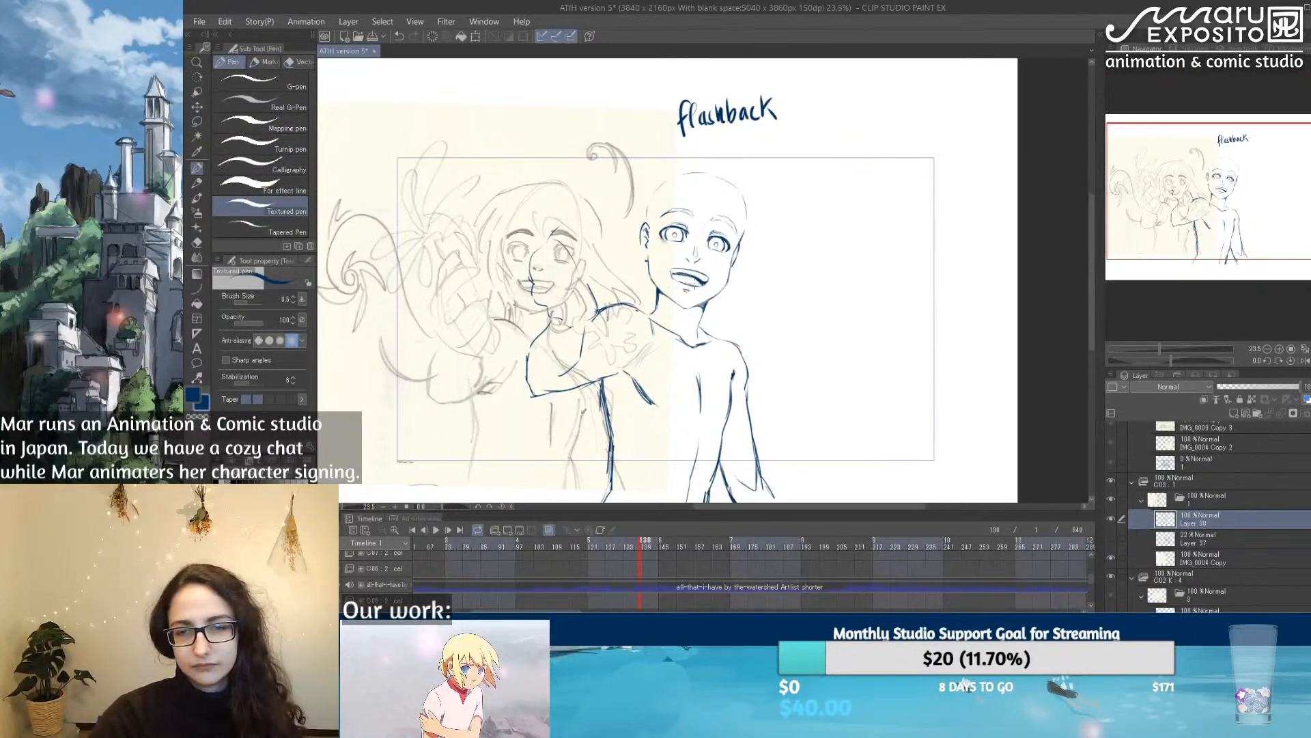
left_click(1233, 413)
scroll(608, 174, "up", 2)
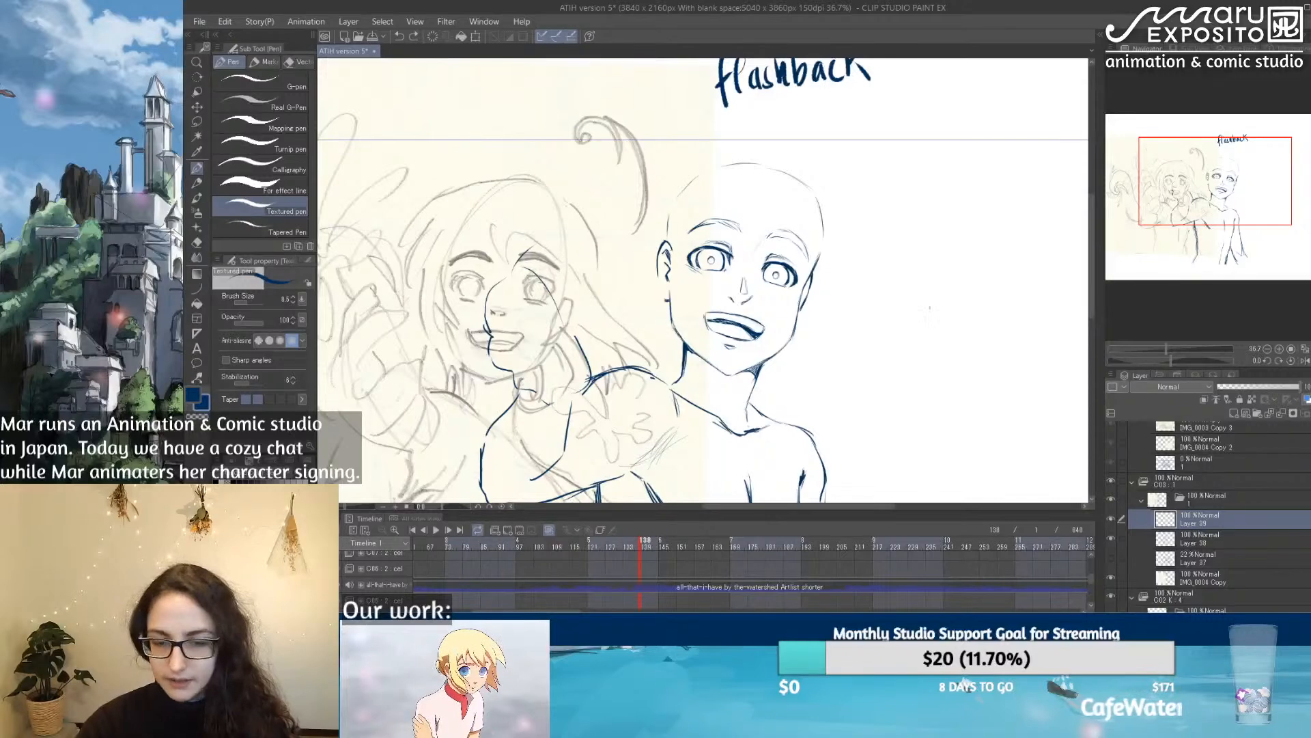
key("ctrl+u")
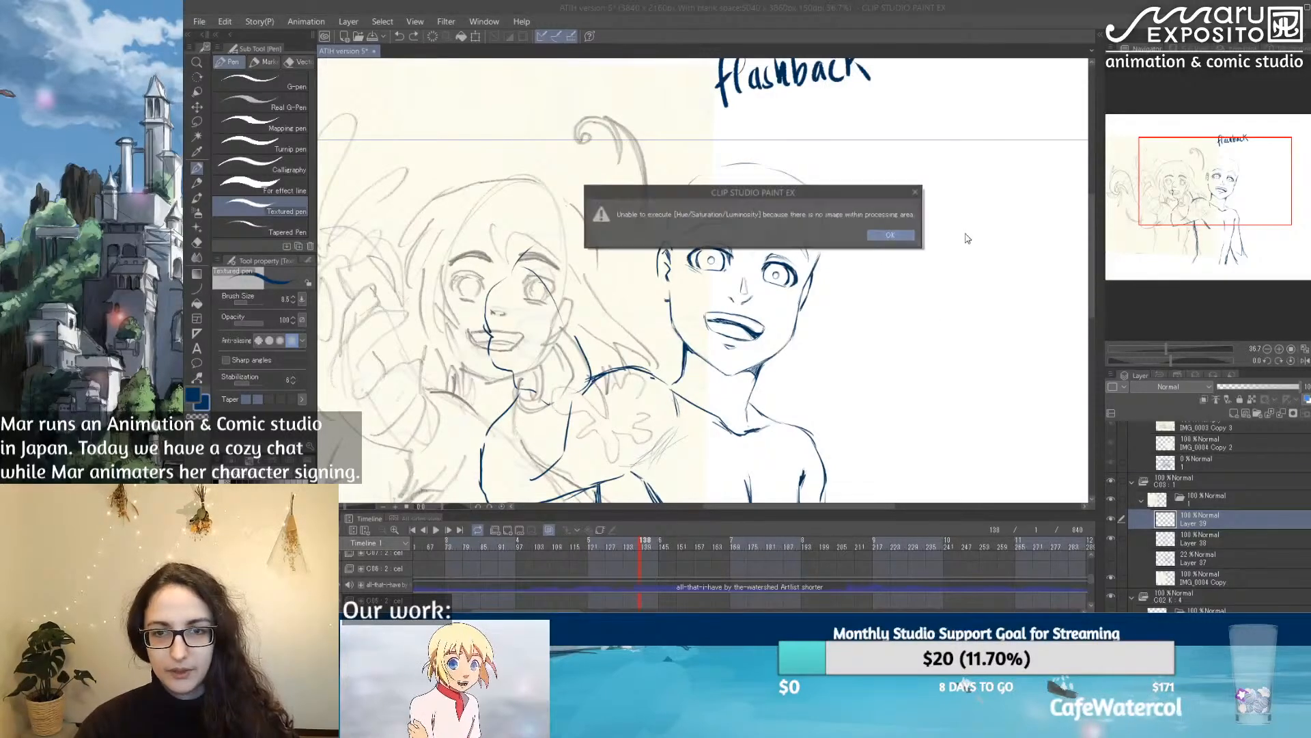
left_click(889, 235)
left_click(1204, 542)
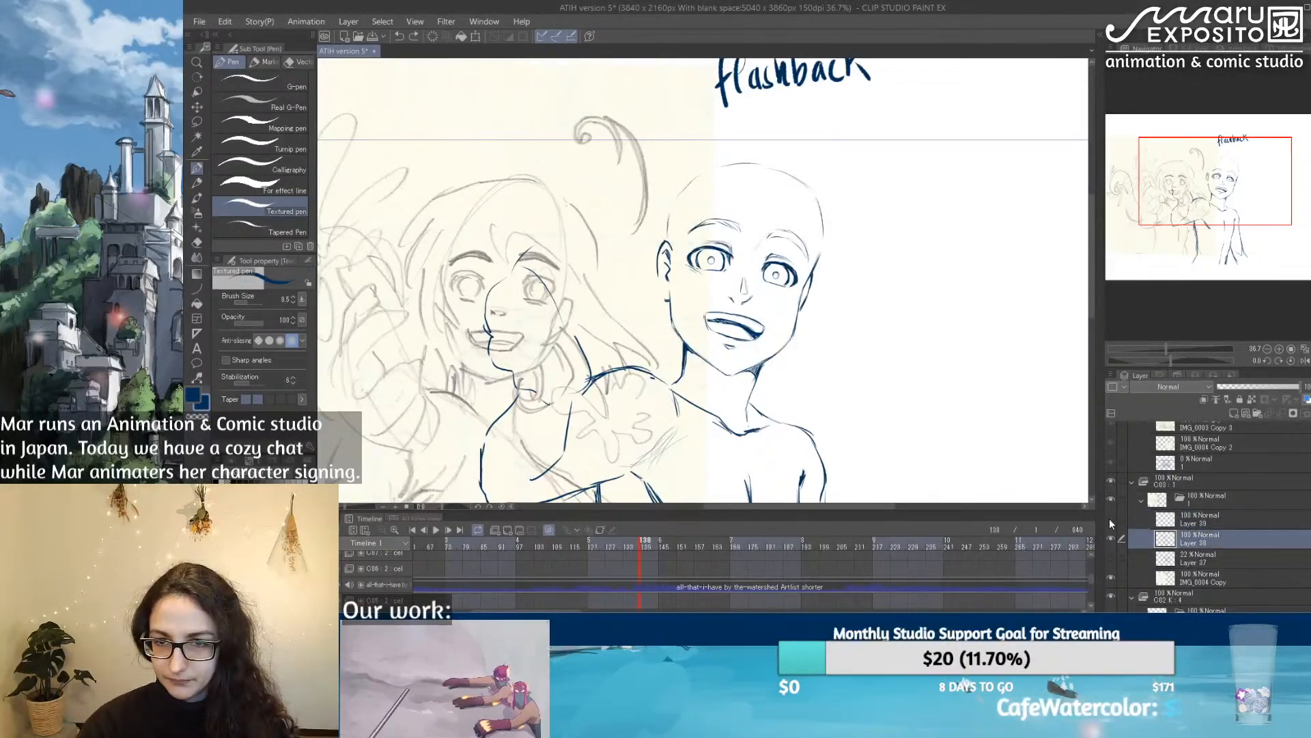
left_click(1202, 521)
key("ctrl+u")
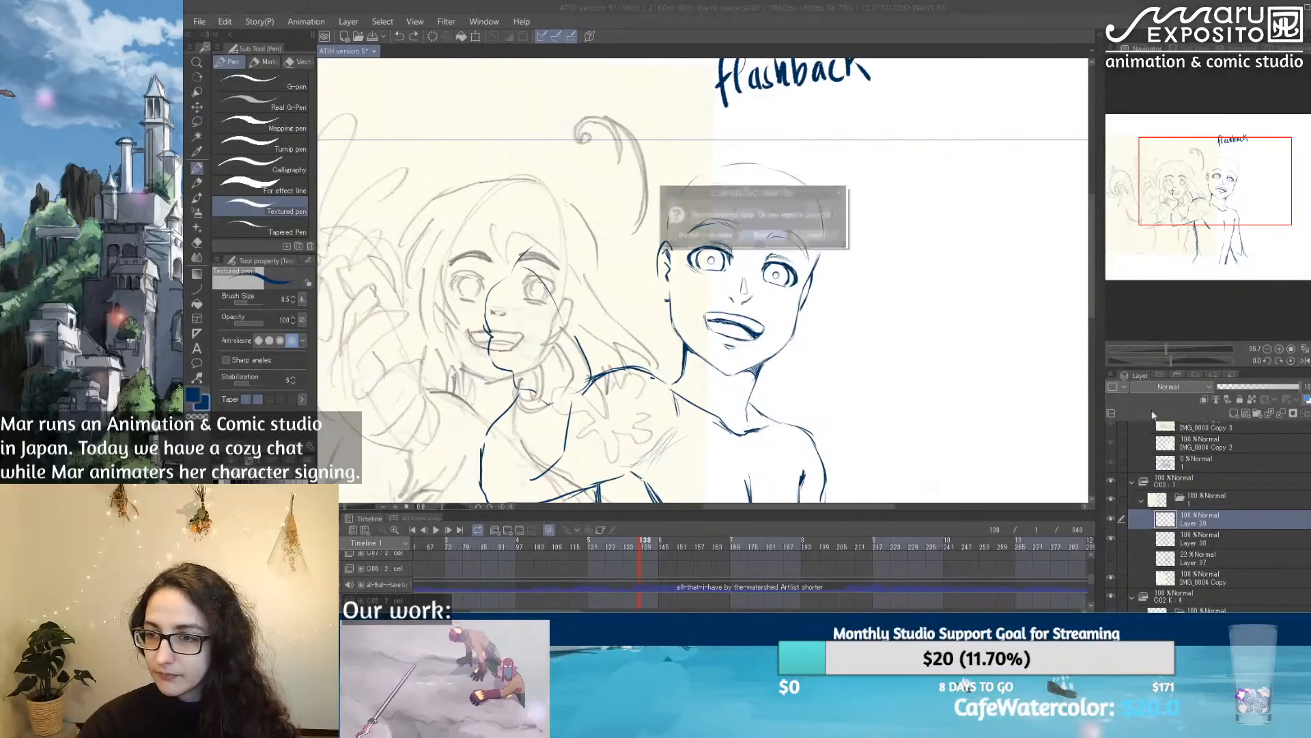
key("Return")
left_click(1111, 521)
left_click(1112, 521)
Step: Shift the hue of Layer 38's line art to purple with Hue/Saturation/Luminosity and sample that purple as the drawing colour
key("ctrl+u")
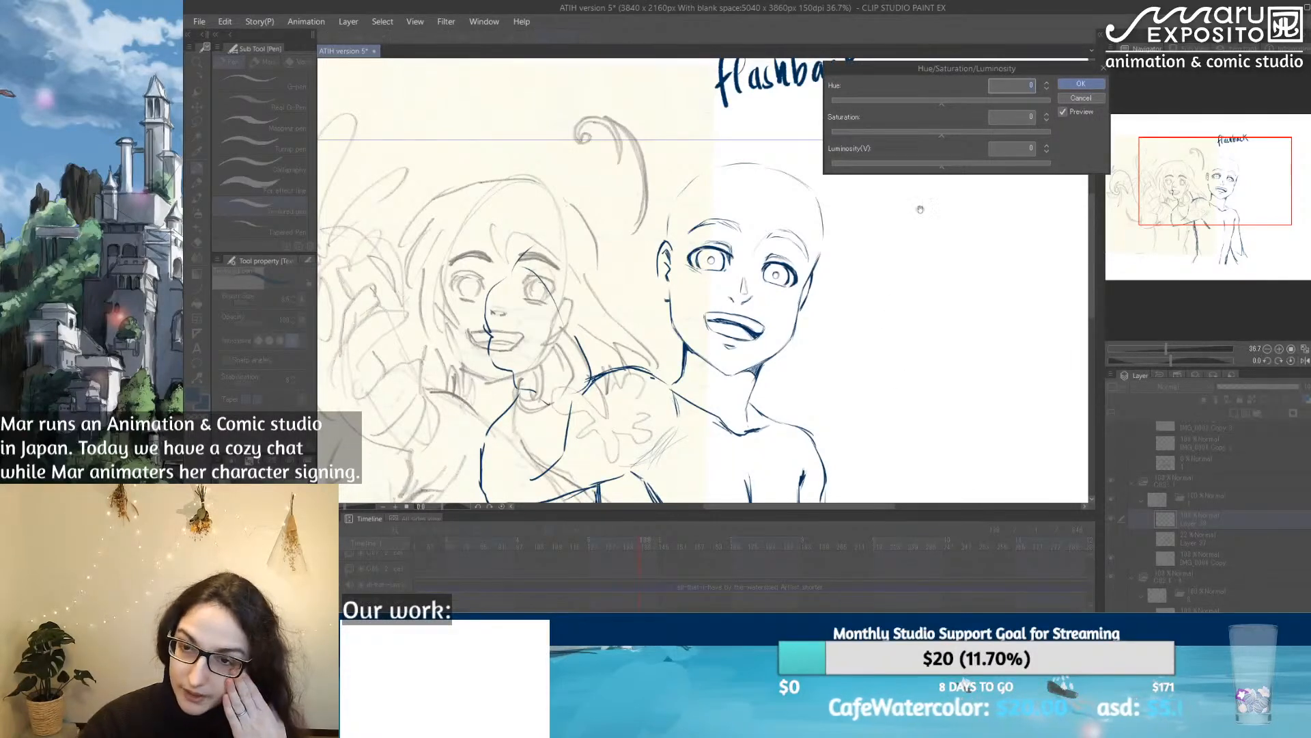
left_click(916, 101)
left_click_drag(915, 101, 867, 99)
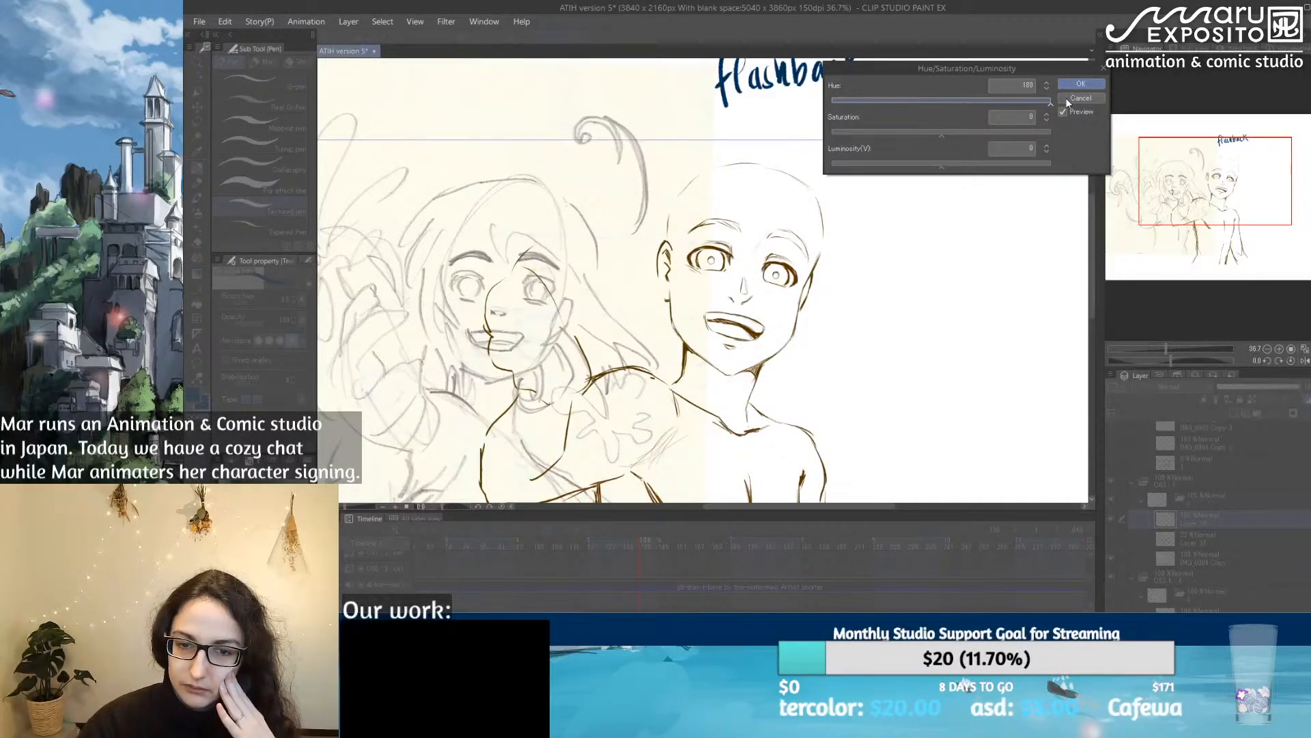
left_click_drag(1023, 100, 1017, 100)
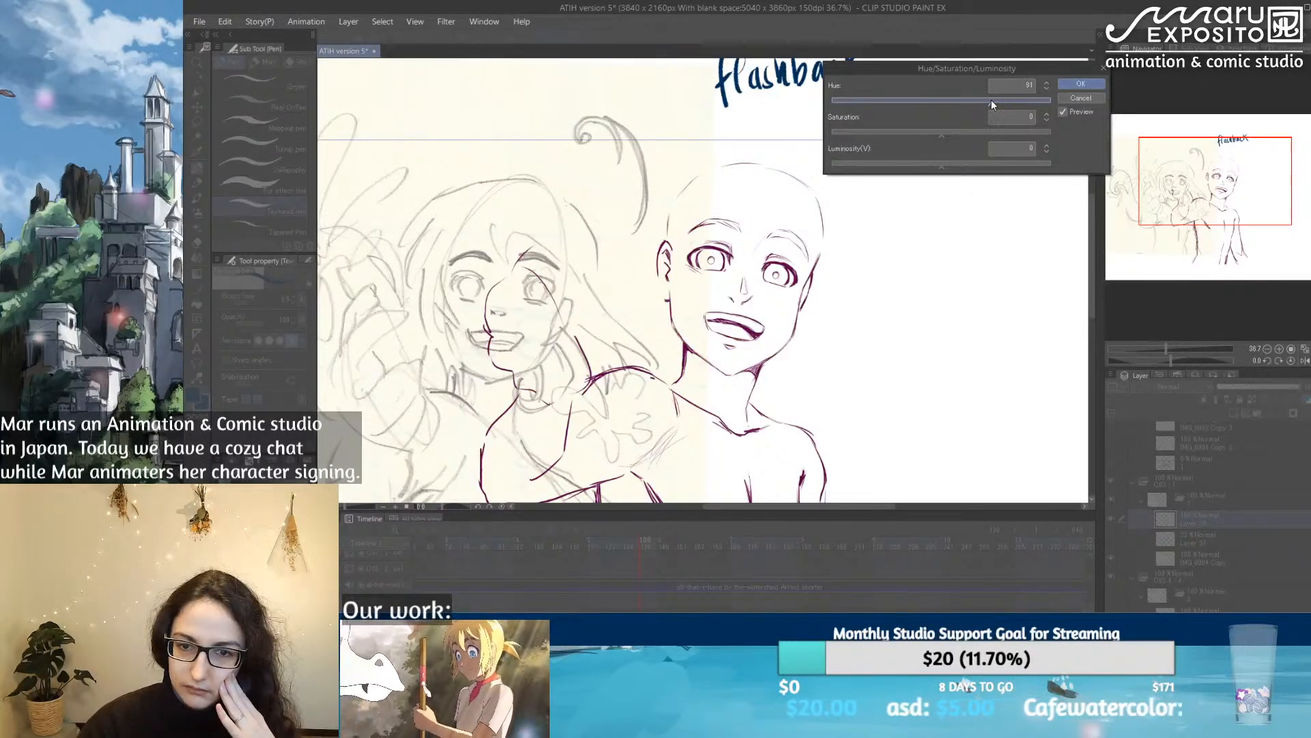
left_click(1079, 85)
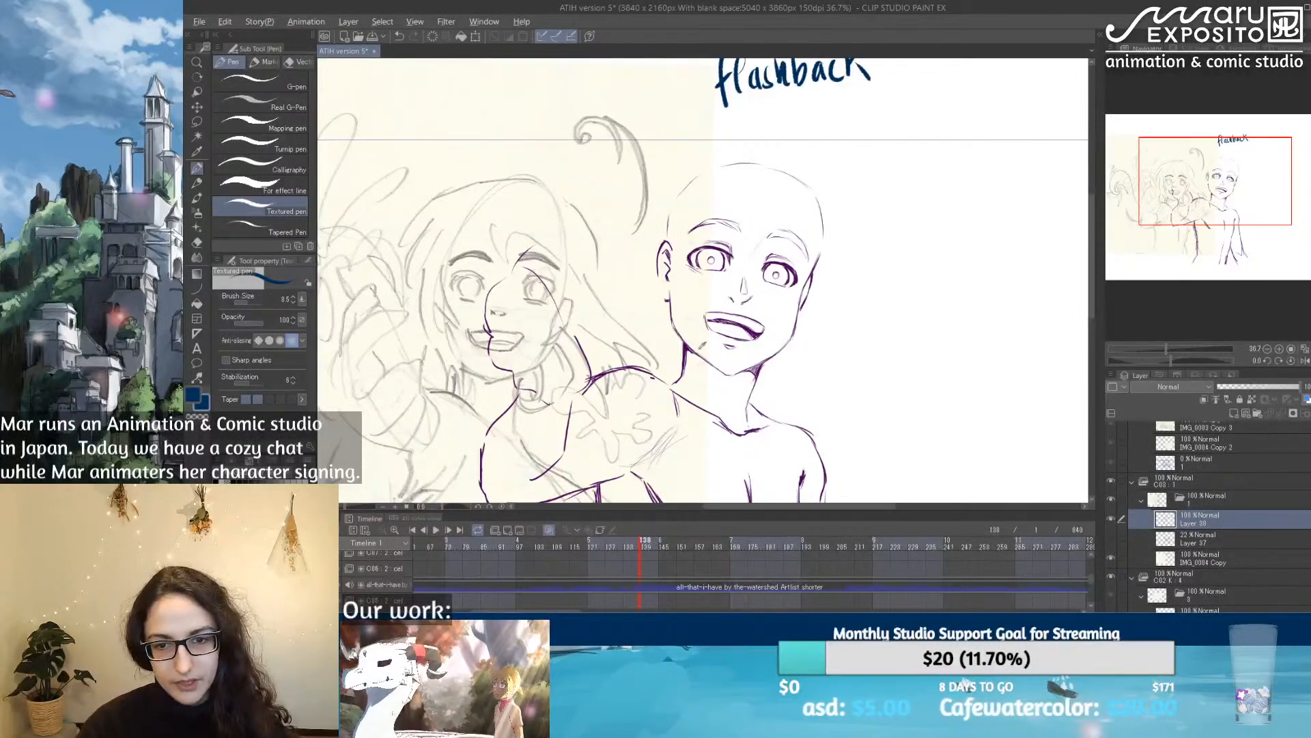
left_click(689, 343, "alt")
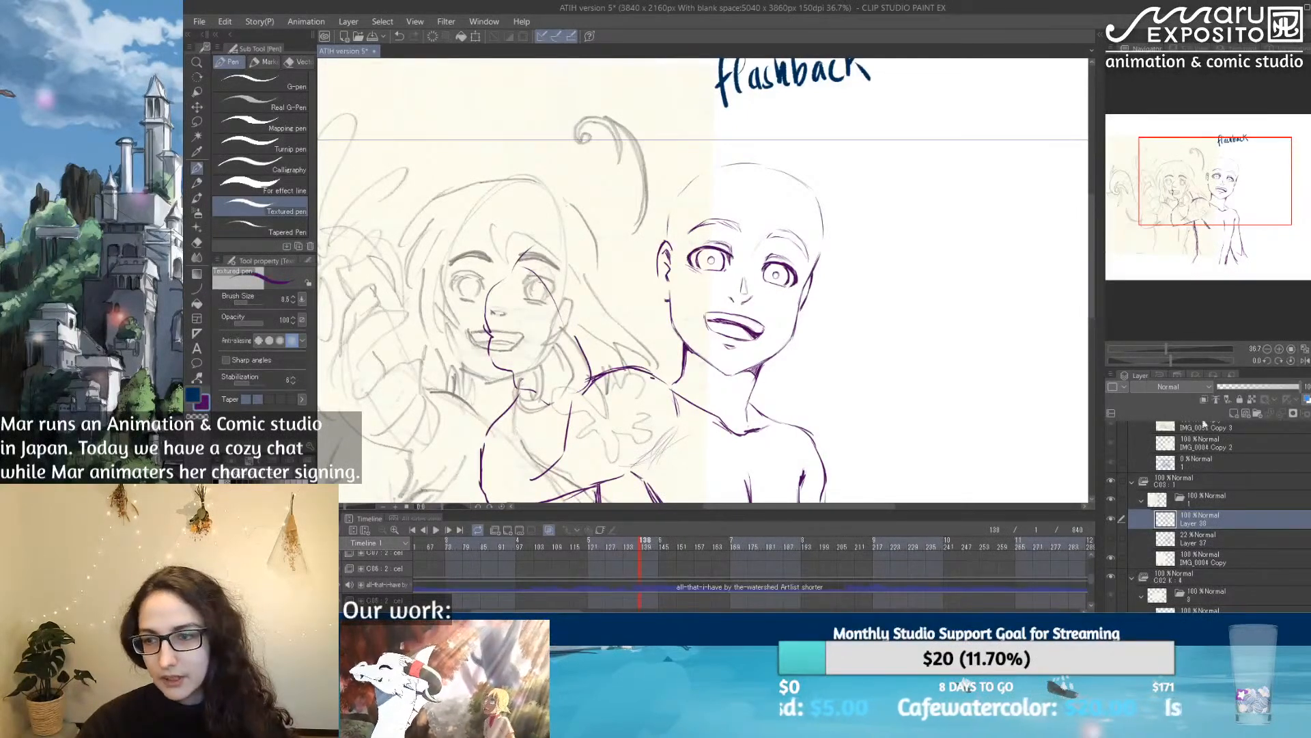
Step: Lower Layer 38's opacity to 57% and add a new layer above it
left_click(1264, 385)
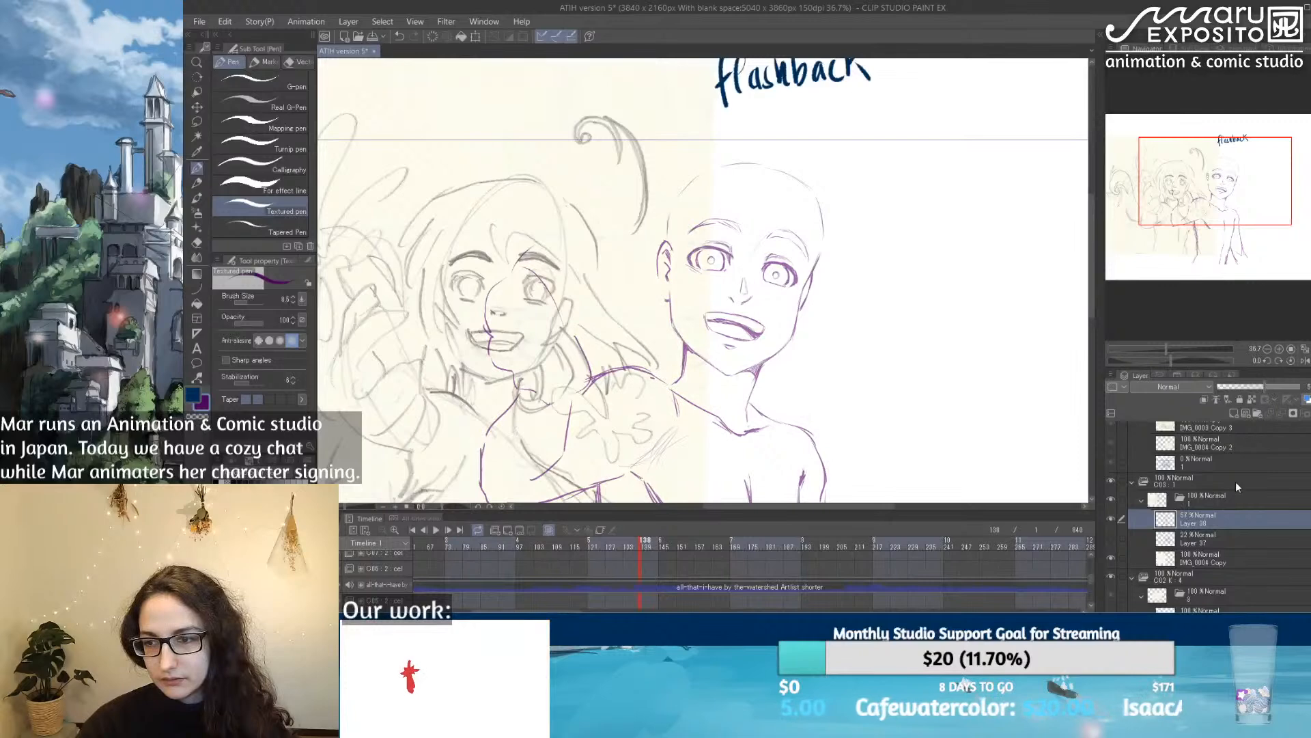
left_click(1233, 411)
scroll(730, 157, "up", 1)
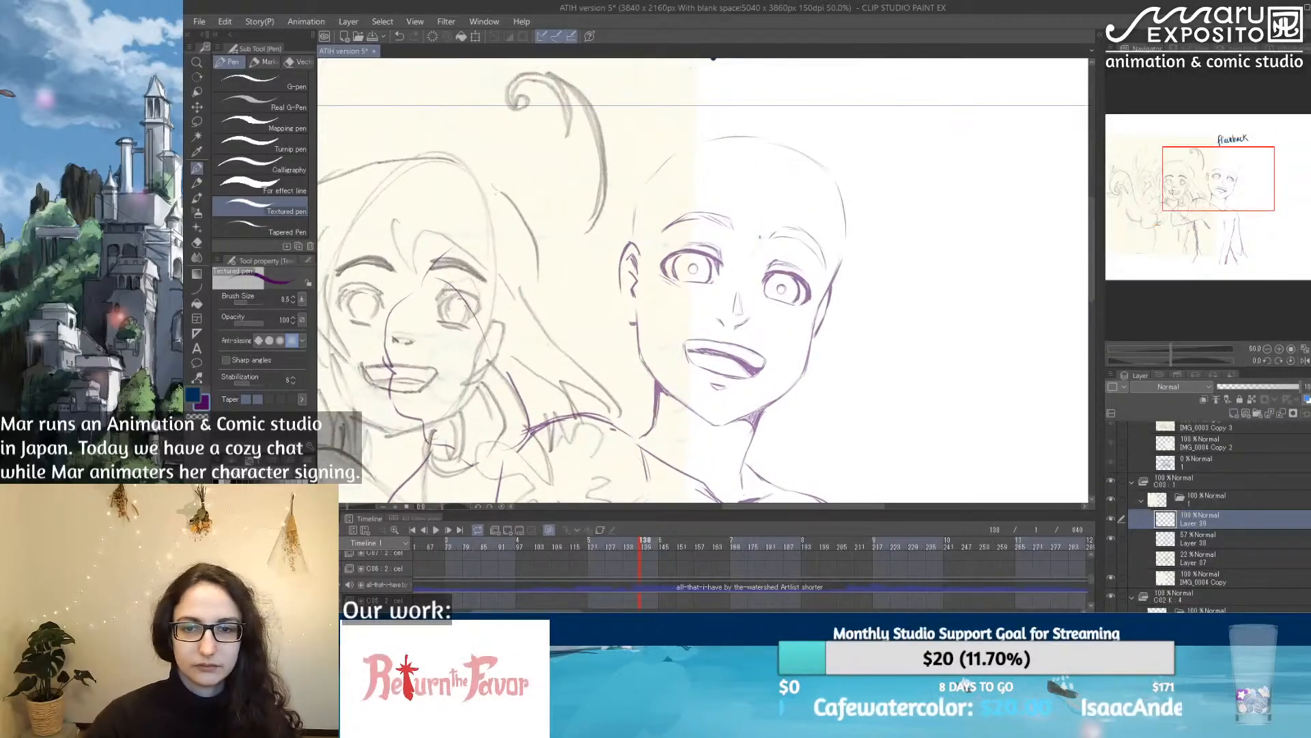
Step: Draw the parted fringe strands sweeping over the forehead toward the eye and temple on the side away from the ear
mouse_move(724, 166)
left_mouse_down()
mouse_move(730, 203)
mouse_move(767, 259)
mouse_move(792, 261)
left_mouse_up()
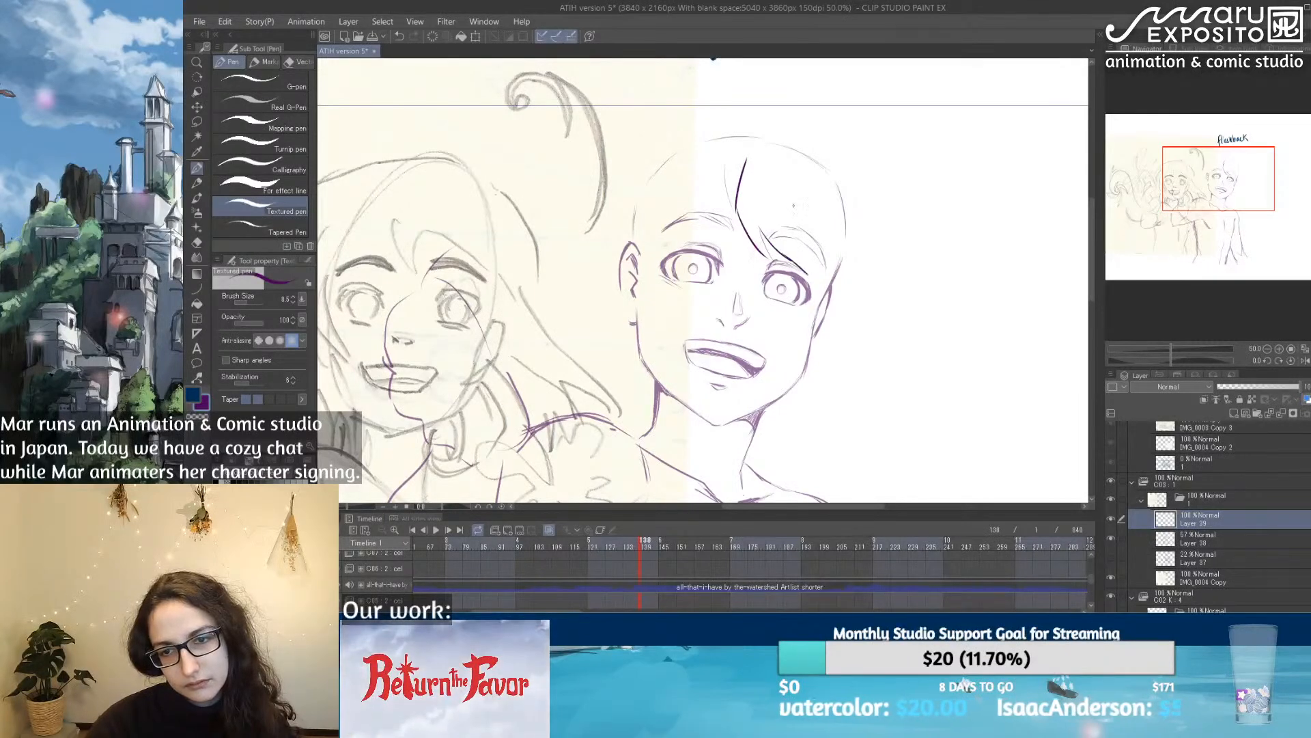
left_click_drag(772, 164, 809, 268)
left_click_drag(790, 188, 850, 296)
left_click_drag(851, 236, 847, 275)
left_click_drag(824, 183, 855, 256)
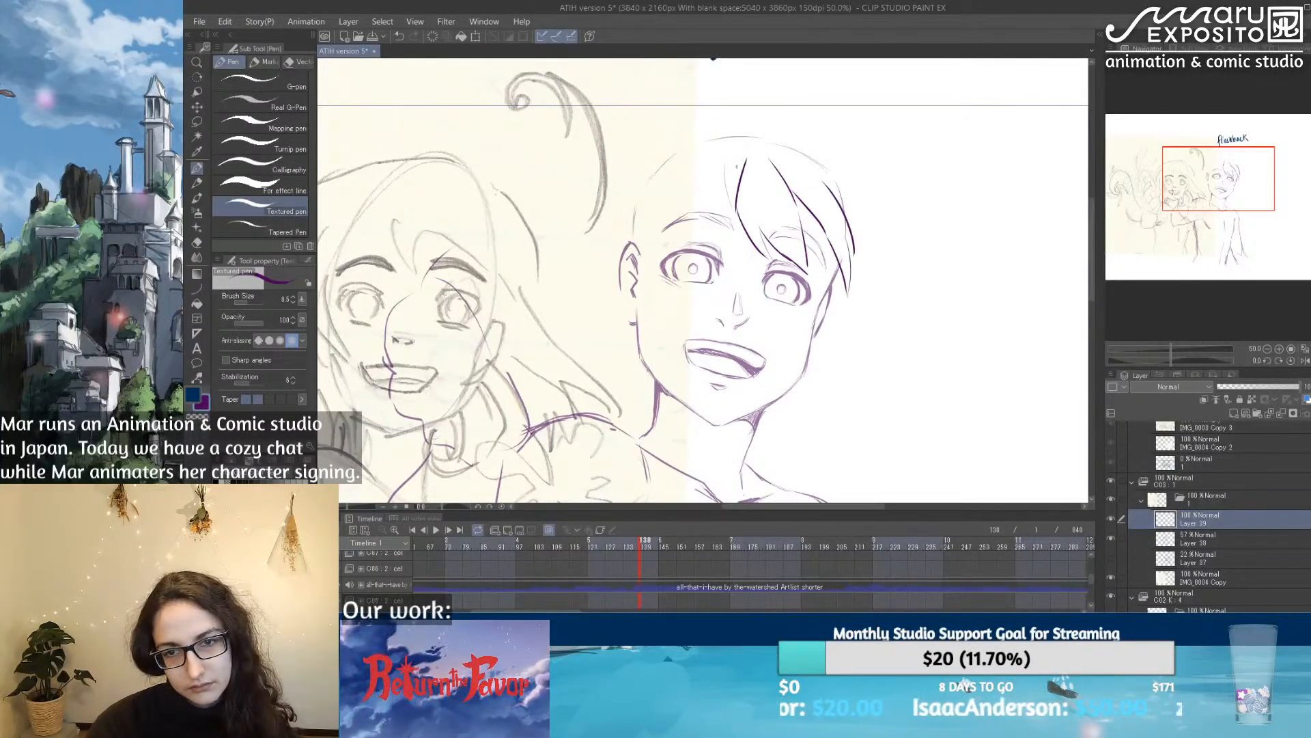
Step: Draw the fringe strands on the ear side of the parting and reinforce the overlapping bangs across the forehead
mouse_move(744, 164)
left_mouse_down()
mouse_move(699, 202)
mouse_move(696, 236)
left_mouse_up()
mouse_move(711, 165)
left_mouse_down()
mouse_move(685, 212)
mouse_move(705, 250)
left_mouse_up()
left_click_drag(699, 180, 648, 230)
left_click_drag(690, 189, 656, 223)
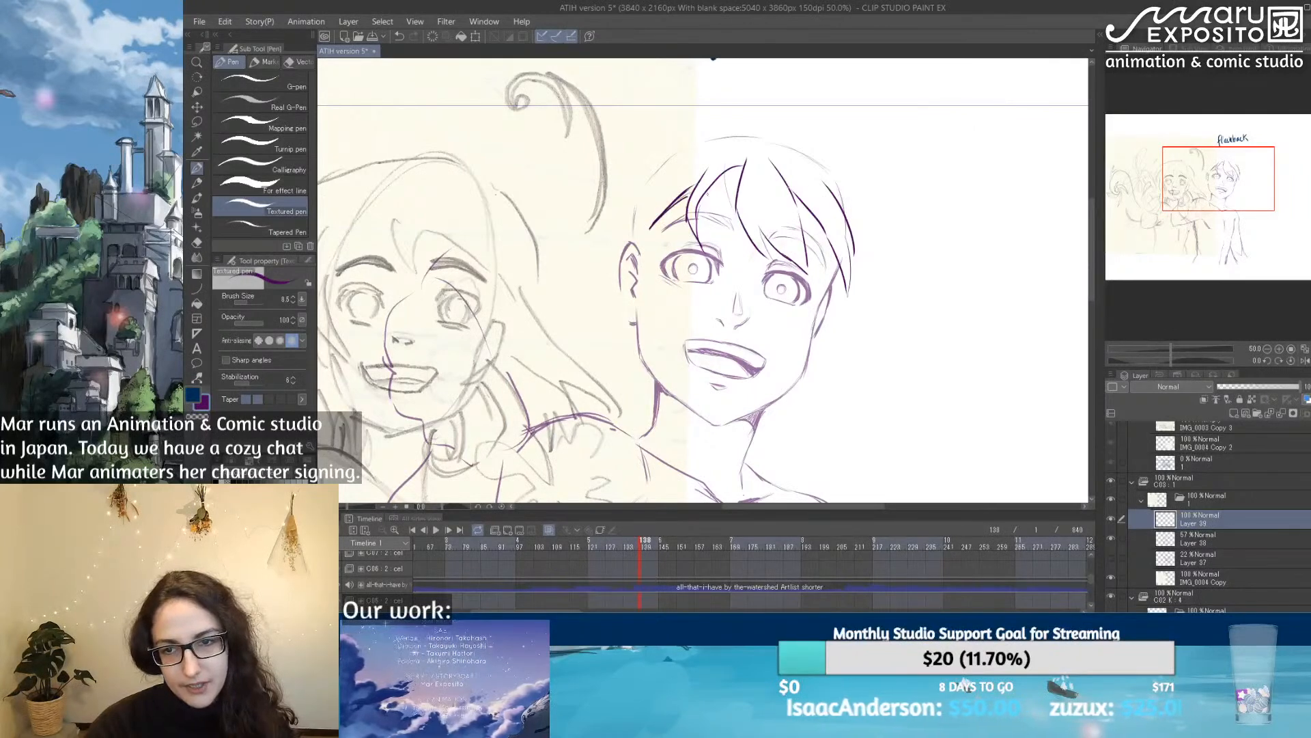
left_click_drag(795, 197, 819, 227)
left_click_drag(716, 182, 700, 234)
mouse_move(715, 182)
left_mouse_down()
mouse_move(719, 235)
mouse_move(707, 249)
mouse_move(695, 239)
left_mouse_up()
left_click_drag(739, 179, 733, 222)
left_click_drag(736, 208, 765, 244)
mouse_move(756, 192)
left_mouse_down()
mouse_move(750, 222)
mouse_move(814, 274)
left_mouse_up()
Step: Bring up the character reference in the Sub View and draw the long outer windblown lock on the side away from the ear
mouse_move(793, 199)
left_mouse_down()
mouse_move(802, 233)
mouse_move(869, 258)
mouse_move(884, 290)
left_mouse_up()
left_click_drag(867, 230, 922, 329)
left_click(1193, 49)
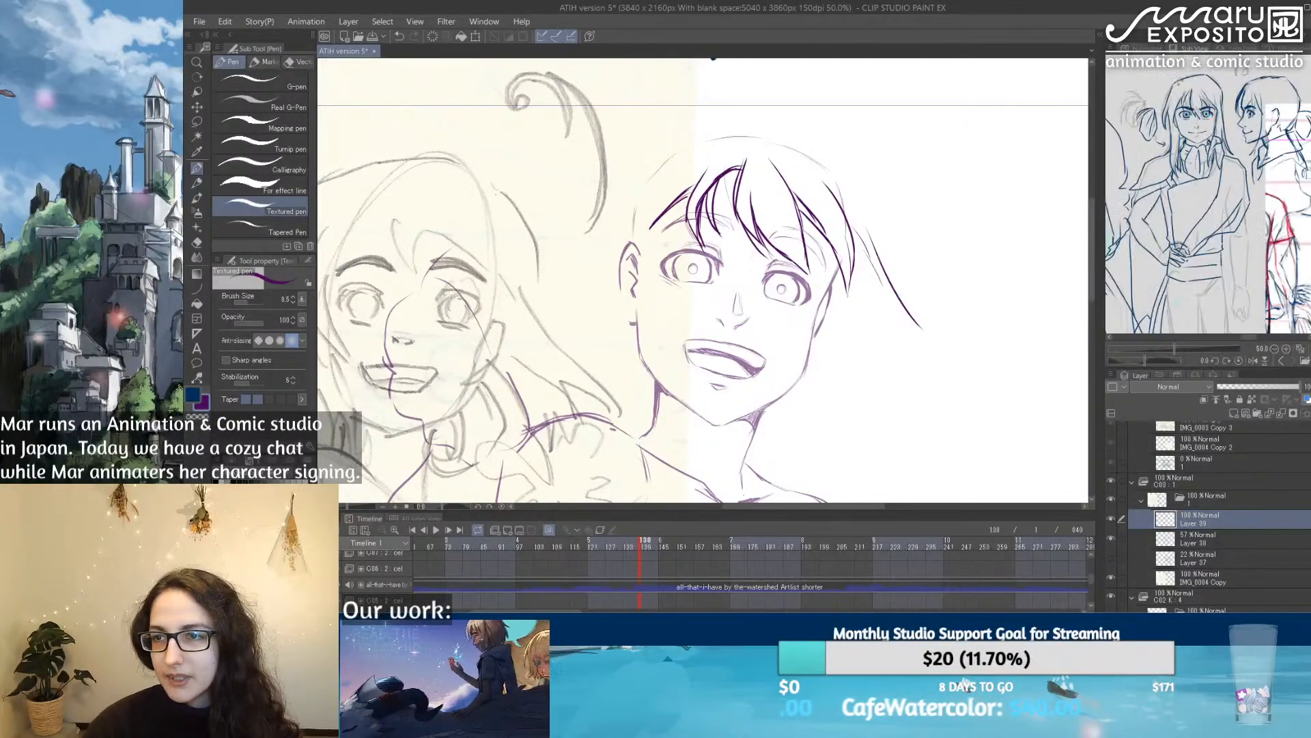
mouse_move(866, 225)
left_mouse_down()
mouse_move(936, 351)
mouse_move(970, 380)
left_mouse_up()
left_click_drag(885, 301, 1035, 416)
Step: Fill in the inner windblown locks between the cheek and the long outer strand on the side away from the ear
left_click_drag(826, 349, 864, 422)
left_click_drag(879, 369, 872, 294)
mouse_move(849, 339)
left_mouse_down()
mouse_move(879, 383)
mouse_move(875, 368)
left_mouse_up()
left_click_drag(836, 285, 854, 330)
mouse_move(833, 243)
left_mouse_down()
mouse_move(906, 358)
mouse_move(956, 369)
left_mouse_up()
mouse_move(864, 193)
left_mouse_down()
mouse_move(882, 308)
mouse_move(877, 285)
mouse_move(912, 330)
mouse_move(947, 360)
left_mouse_up()
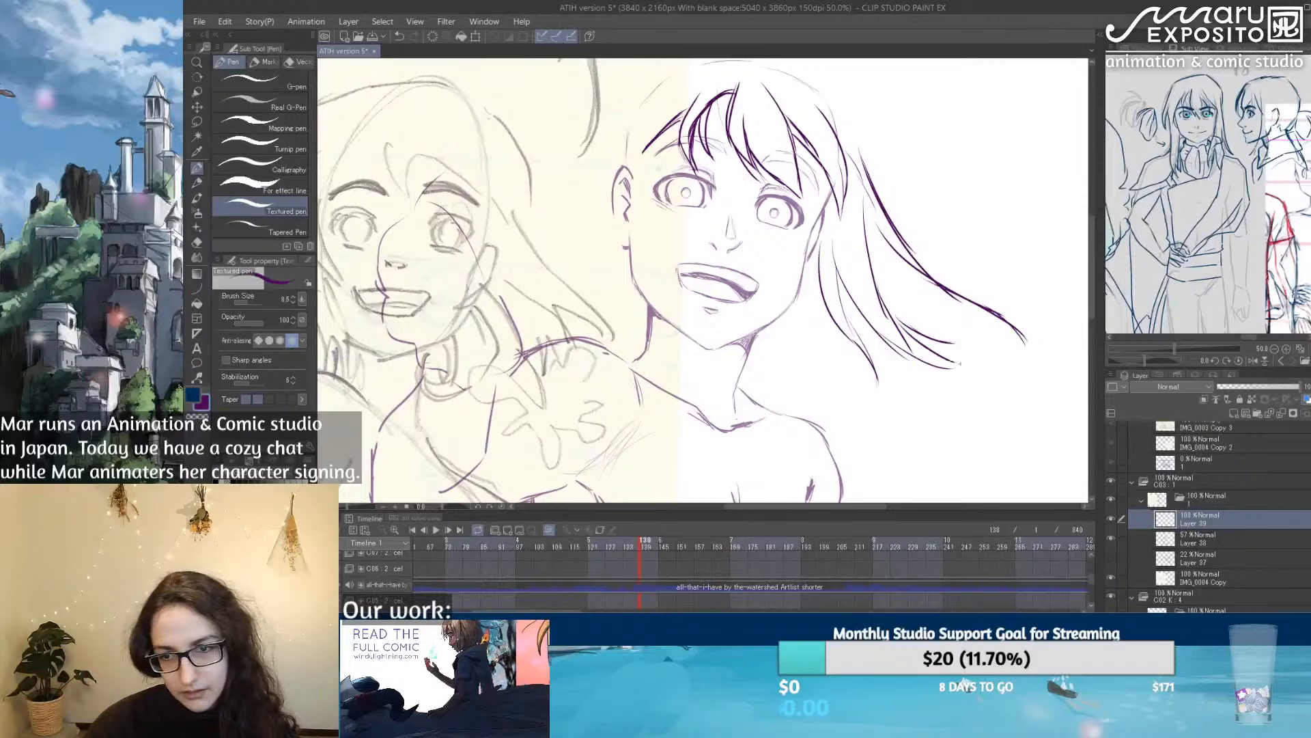
left_click_drag(777, 341, 837, 387)
key("ctrl+z")
left_click_drag(817, 242, 839, 321)
left_click_drag(835, 156, 869, 251)
Step: Draw the hair outline over the crown and connect it to the windblown locks on the side away from the ear
left_click_drag(655, 224, 705, 162)
mouse_move(652, 223)
left_mouse_down()
mouse_move(727, 138)
mouse_move(687, 162)
mouse_move(754, 145)
mouse_move(852, 164)
left_mouse_up()
mouse_move(764, 145)
left_mouse_down()
mouse_move(867, 176)
mouse_move(936, 251)
left_mouse_up()
left_click_drag(862, 174, 922, 248)
key("ctrl+z")
mouse_move(864, 175)
left_mouse_down()
mouse_move(909, 238)
mouse_move(915, 295)
left_mouse_up()
Step: Draw overlapping hair strokes curving from the crown down the ear side of the head
mouse_move(693, 188)
left_mouse_down()
mouse_move(613, 267)
mouse_move(618, 283)
left_mouse_up()
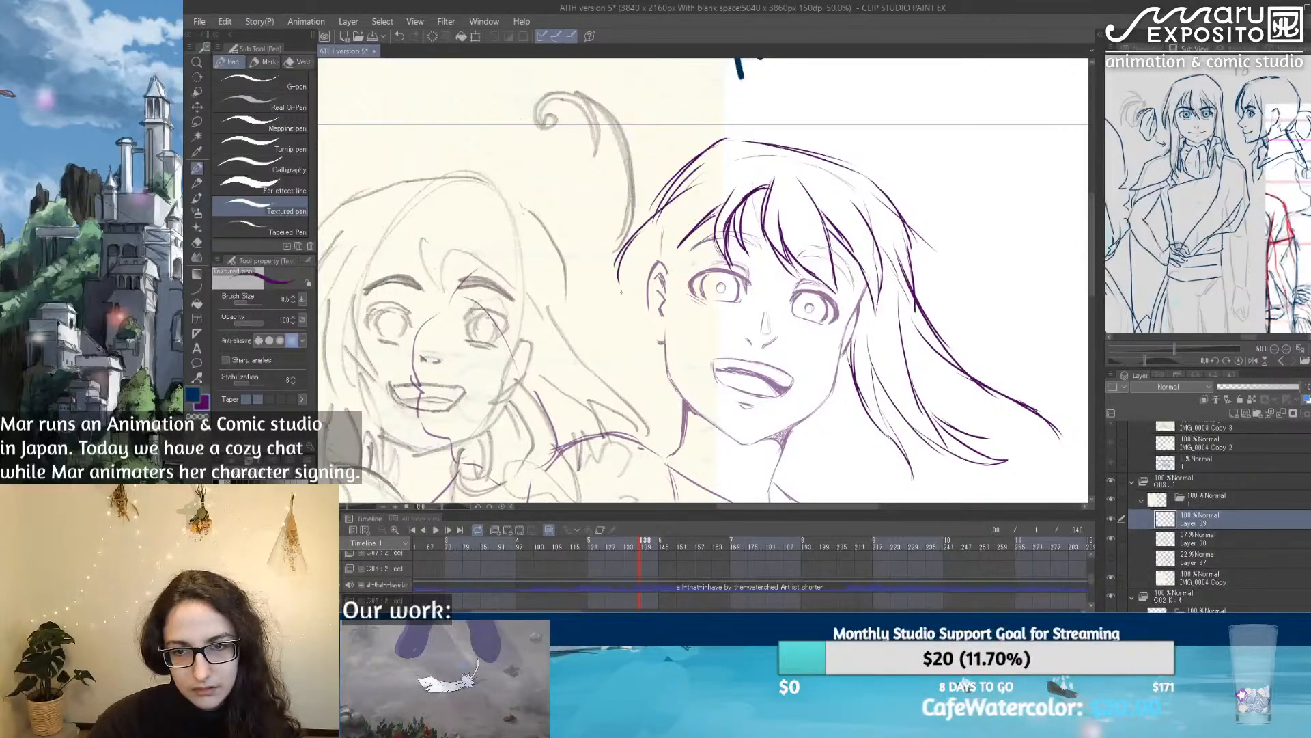
left_click_drag(667, 225, 620, 280)
left_click_drag(689, 205, 619, 277)
mouse_move(622, 247)
left_mouse_down()
mouse_move(611, 290)
mouse_move(614, 245)
left_mouse_up()
left_click_drag(653, 206, 616, 245)
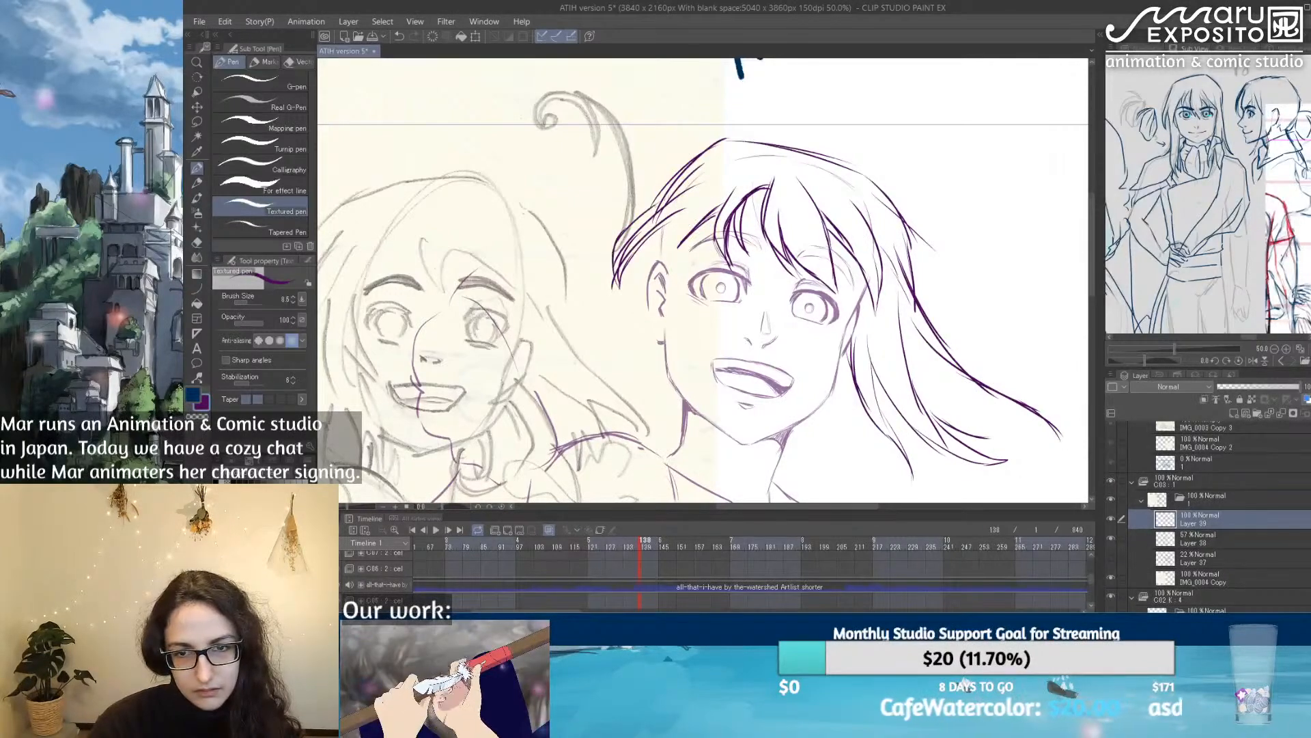
Step: Try drawing ear-side hair with a long lock crossing the jaw and pointed strands falling to the shoulder
left_click_drag(713, 260, 842, 229)
left_click_drag(823, 186, 767, 278)
left_click_drag(798, 219, 765, 301)
mouse_move(843, 169)
left_mouse_down()
mouse_move(797, 241)
mouse_move(791, 286)
left_mouse_up()
key("ctrl+z")
key("ctrl+z")
mouse_move(811, 221)
left_mouse_down()
mouse_move(799, 250)
mouse_move(818, 324)
mouse_move(862, 391)
left_mouse_up()
left_click_drag(779, 301, 865, 396)
left_click_drag(805, 305, 774, 404)
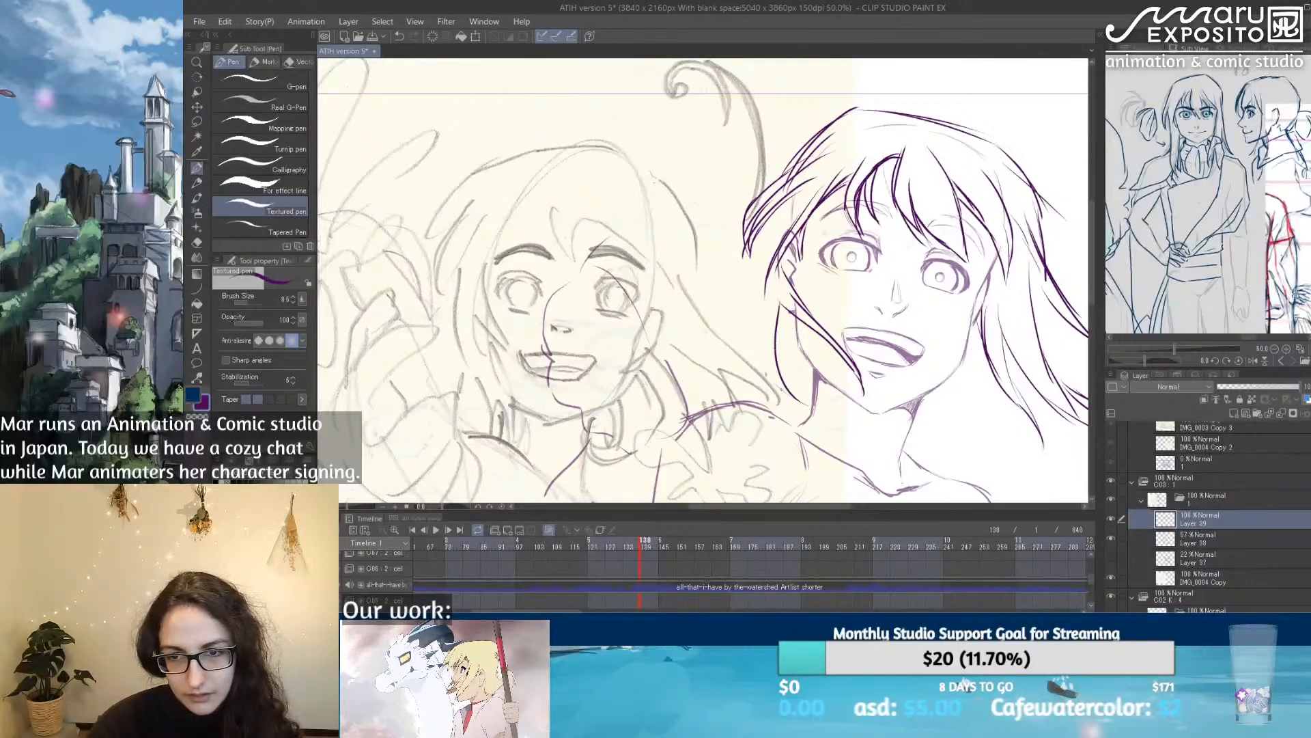
left_click_drag(794, 331, 755, 398)
left_click_drag(796, 229, 775, 261)
left_click_drag(775, 259, 749, 397)
mouse_move(754, 319)
left_mouse_down()
mouse_move(743, 405)
mouse_move(784, 452)
left_mouse_up()
left_click_drag(754, 387, 775, 450)
mouse_move(760, 365)
left_mouse_down()
mouse_move(782, 444)
mouse_move(826, 416)
left_mouse_up()
left_click_drag(779, 374, 821, 414)
left_click_drag(788, 192, 747, 283)
left_click_drag(776, 217, 750, 344)
Step: Erase the ear-side locks and the ends of the hair strokes above the ear with a soft eraser
mouse_move(917, 349)
left_mouse_down()
mouse_move(756, 297)
mouse_move(714, 300)
mouse_move(784, 336)
left_mouse_up()
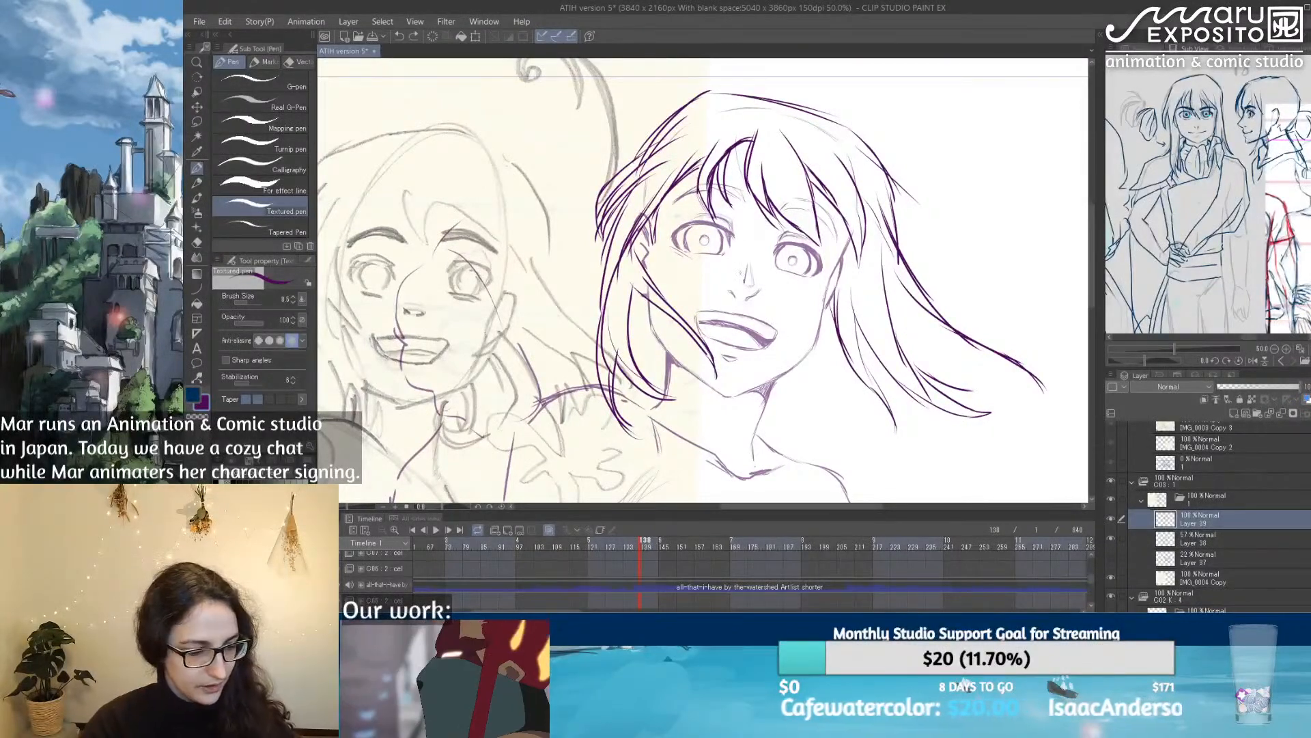
key("e")
left_click(256, 302)
mouse_move(654, 198)
left_mouse_down()
mouse_move(590, 333)
mouse_move(606, 426)
mouse_move(672, 314)
mouse_move(713, 355)
mouse_move(604, 293)
mouse_move(614, 377)
mouse_move(717, 366)
mouse_move(618, 171)
mouse_move(676, 136)
mouse_move(690, 164)
left_mouse_up()
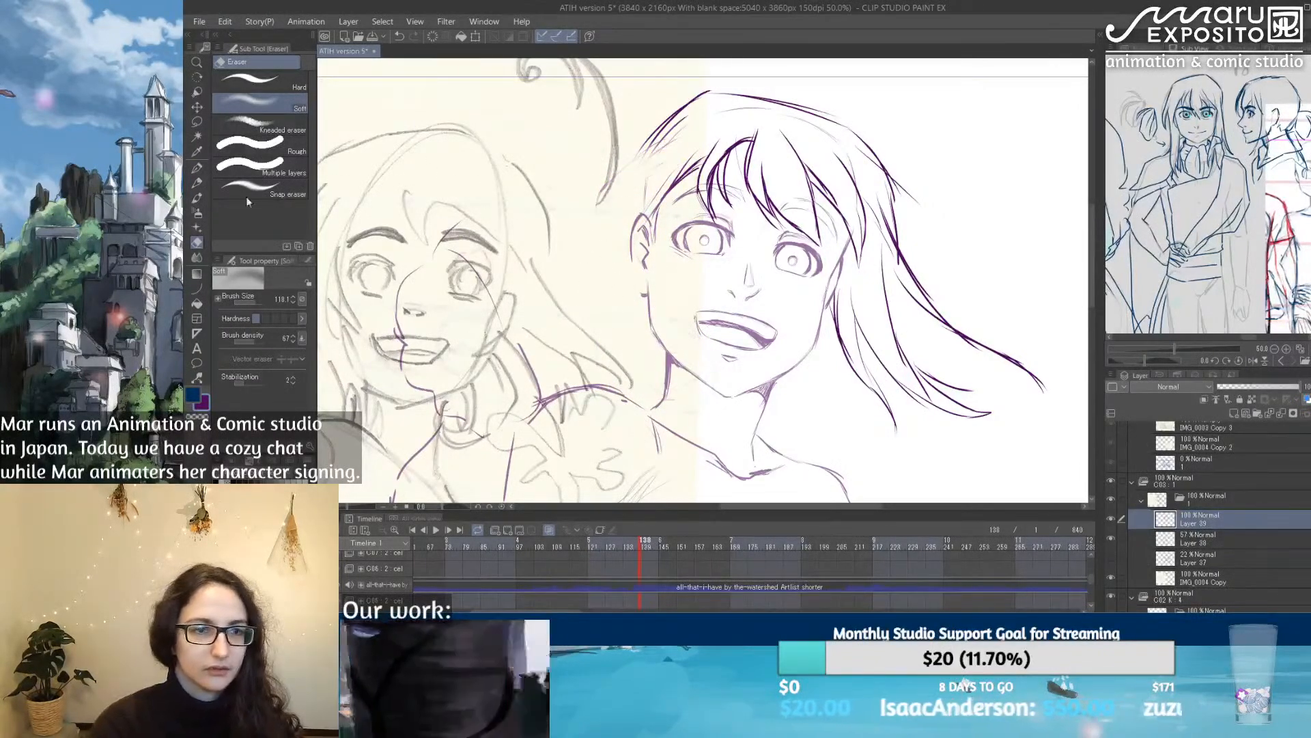
Step: Ink a short strand in front of the ear and a flicked-out lock below the crown on the opposite side
left_click(197, 168)
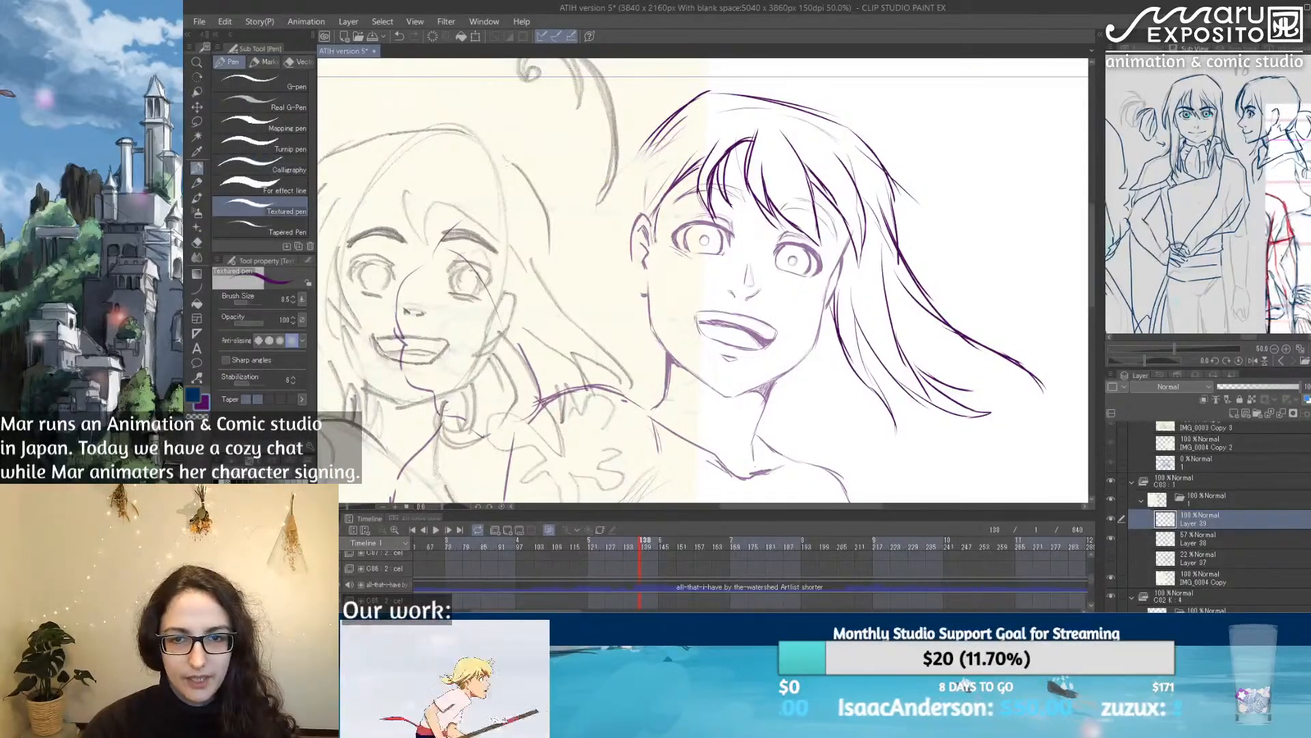
left_click_drag(669, 192, 652, 250)
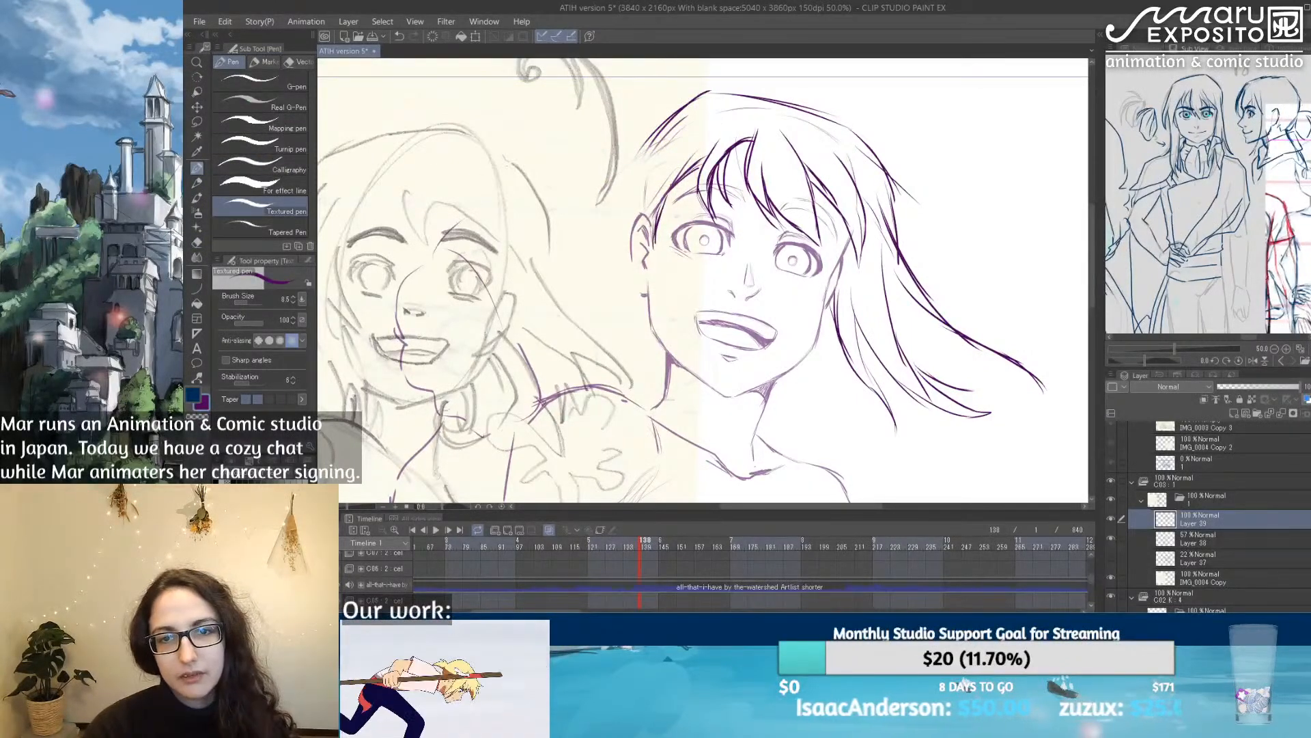
left_click_drag(884, 181, 946, 231)
mouse_move(886, 197)
left_mouse_down()
mouse_move(950, 247)
mouse_move(915, 190)
left_mouse_up()
mouse_move(864, 137)
left_mouse_down()
mouse_move(945, 223)
mouse_move(956, 262)
left_mouse_up()
left_click_drag(897, 202, 954, 261)
Step: Redraw the ear-side hair with a strand in front of the ear and an outer contour curving past it
left_click_drag(674, 161, 662, 270)
left_click_drag(657, 226, 707, 400)
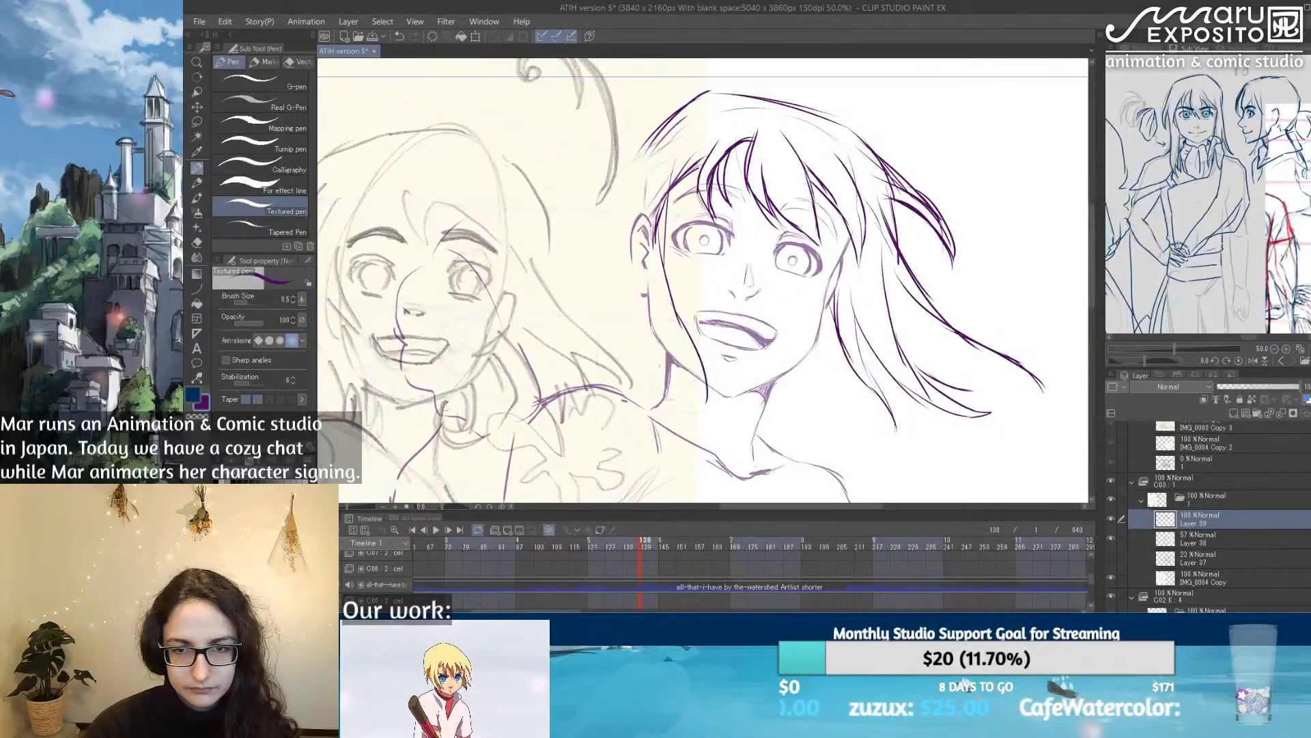
mouse_move(650, 164)
left_mouse_down()
mouse_move(780, 158)
mouse_move(708, 311)
mouse_move(736, 350)
left_mouse_up()
key("ctrl+z")
key("ctrl+z")
mouse_move(786, 155)
left_mouse_down()
mouse_move(727, 304)
mouse_move(767, 341)
left_mouse_up()
left_click_drag(734, 277, 746, 326)
Step: Draw the long cheek lock with pointed tips ending at the neck and add strokes to the ear-side outer contour
mouse_move(756, 222)
left_mouse_down()
mouse_move(739, 307)
mouse_move(827, 415)
left_mouse_up()
left_click_drag(814, 363, 826, 415)
left_click_drag(806, 354, 851, 432)
mouse_move(823, 335)
left_mouse_down()
mouse_move(857, 396)
mouse_move(851, 433)
left_mouse_up()
left_click_drag(848, 407, 851, 433)
mouse_move(952, 351)
left_mouse_down()
mouse_move(749, 335)
mouse_move(871, 330)
left_mouse_up()
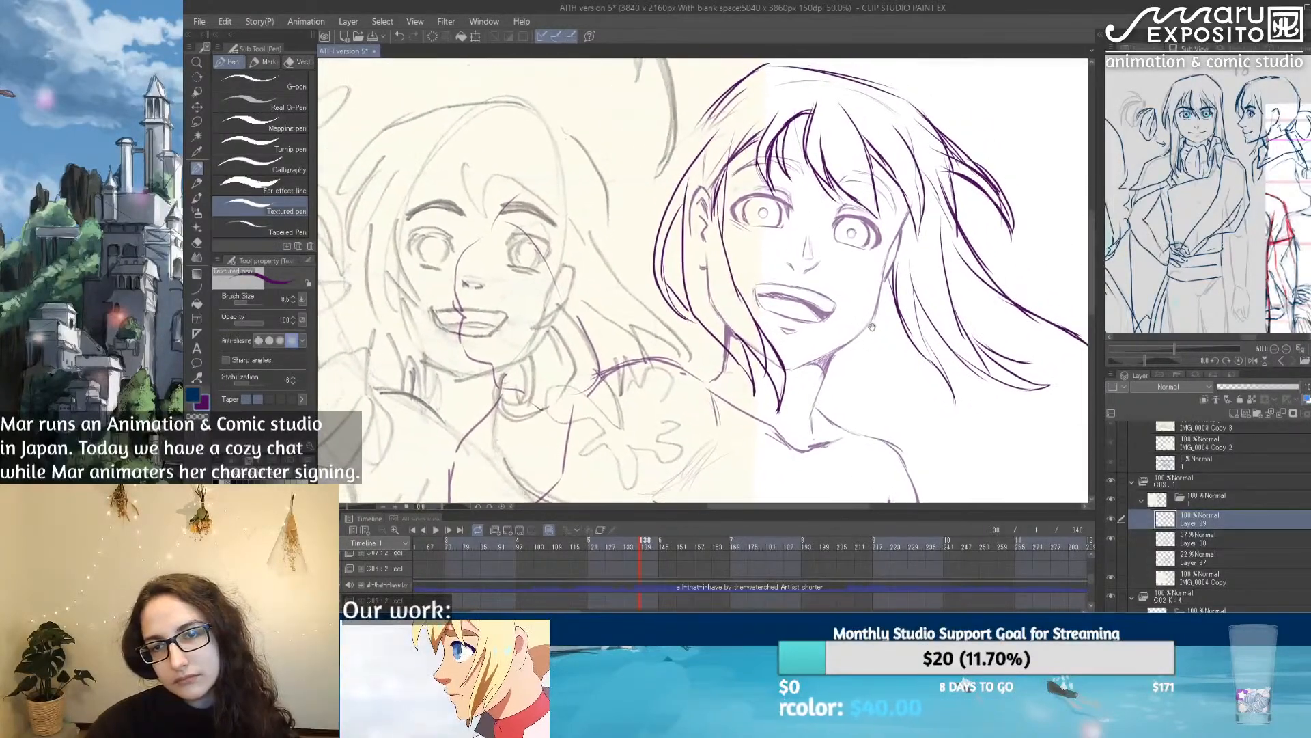
left_click_drag(678, 208, 661, 241)
left_click_drag(699, 115, 681, 177)
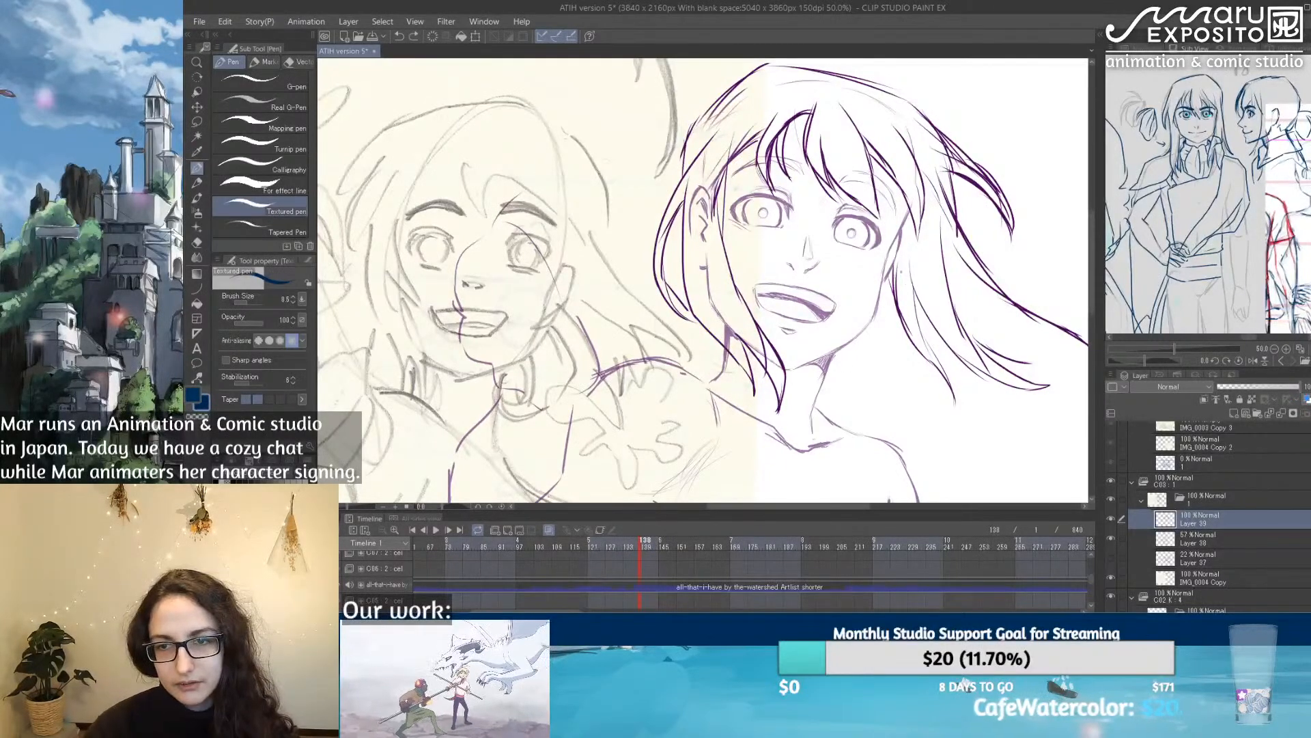
Step: Sketch a profile head with an ear and loose hair curves in the blank area beside the windblown hair
mouse_move(880, 295)
left_mouse_down()
mouse_move(758, 331)
mouse_move(713, 295)
left_mouse_up()
left_click_drag(725, 428, 770, 279)
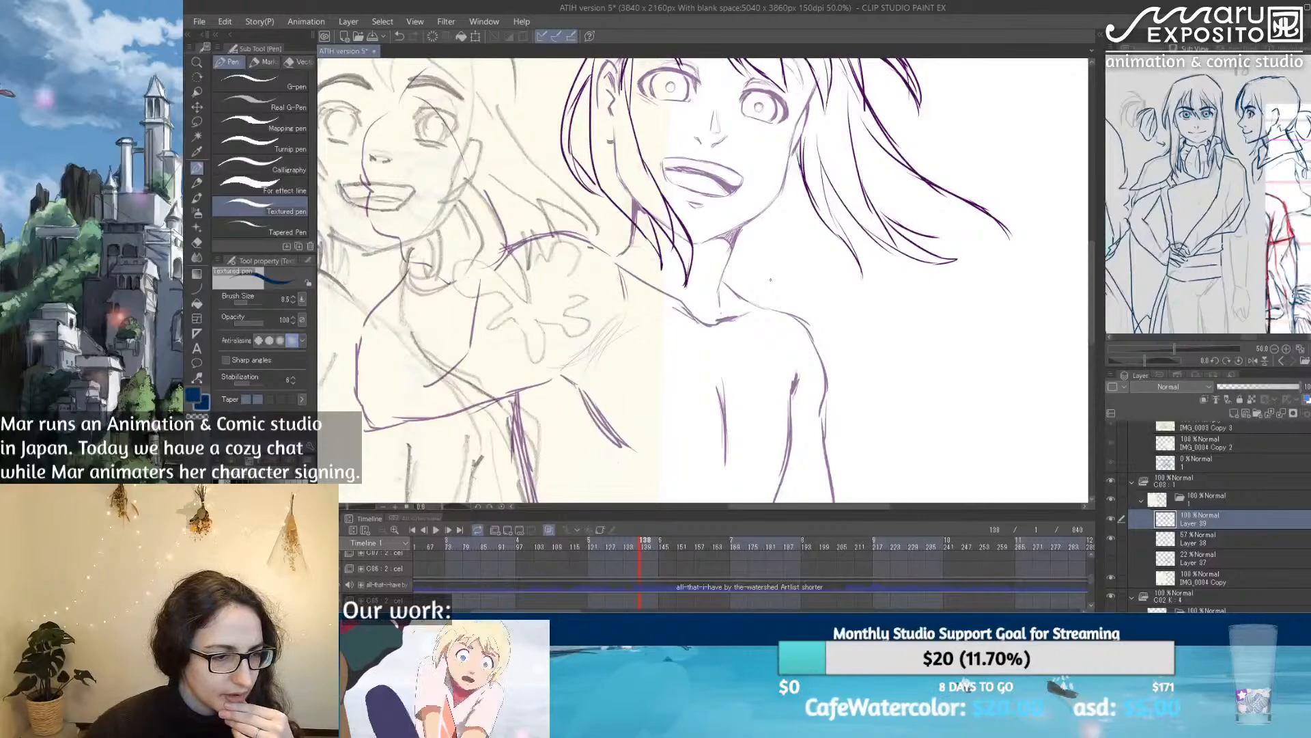
scroll(770, 279, "down", 3)
scroll(771, 284, "up", 2)
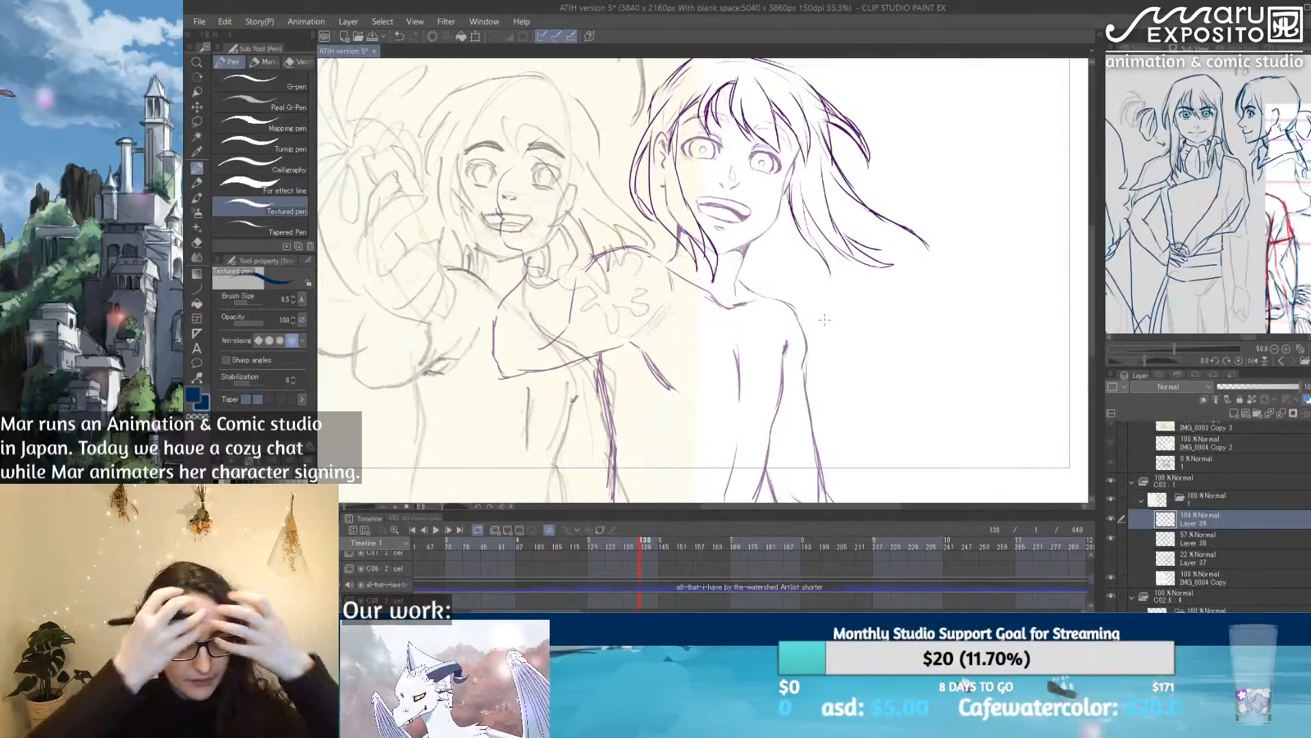
mouse_move(988, 117)
left_mouse_down()
mouse_move(965, 251)
mouse_move(991, 282)
mouse_move(1034, 282)
left_mouse_up()
mouse_move(995, 116)
left_mouse_down()
mouse_move(1034, 136)
mouse_move(1052, 171)
left_mouse_up()
mouse_move(1054, 184)
left_mouse_down()
mouse_move(1072, 192)
mouse_move(1052, 228)
left_mouse_up()
scroll(1060, 159, "right", 3)
mouse_move(875, 95)
left_mouse_down()
mouse_move(912, 88)
mouse_move(995, 121)
left_mouse_up()
left_click_drag(936, 165, 984, 158)
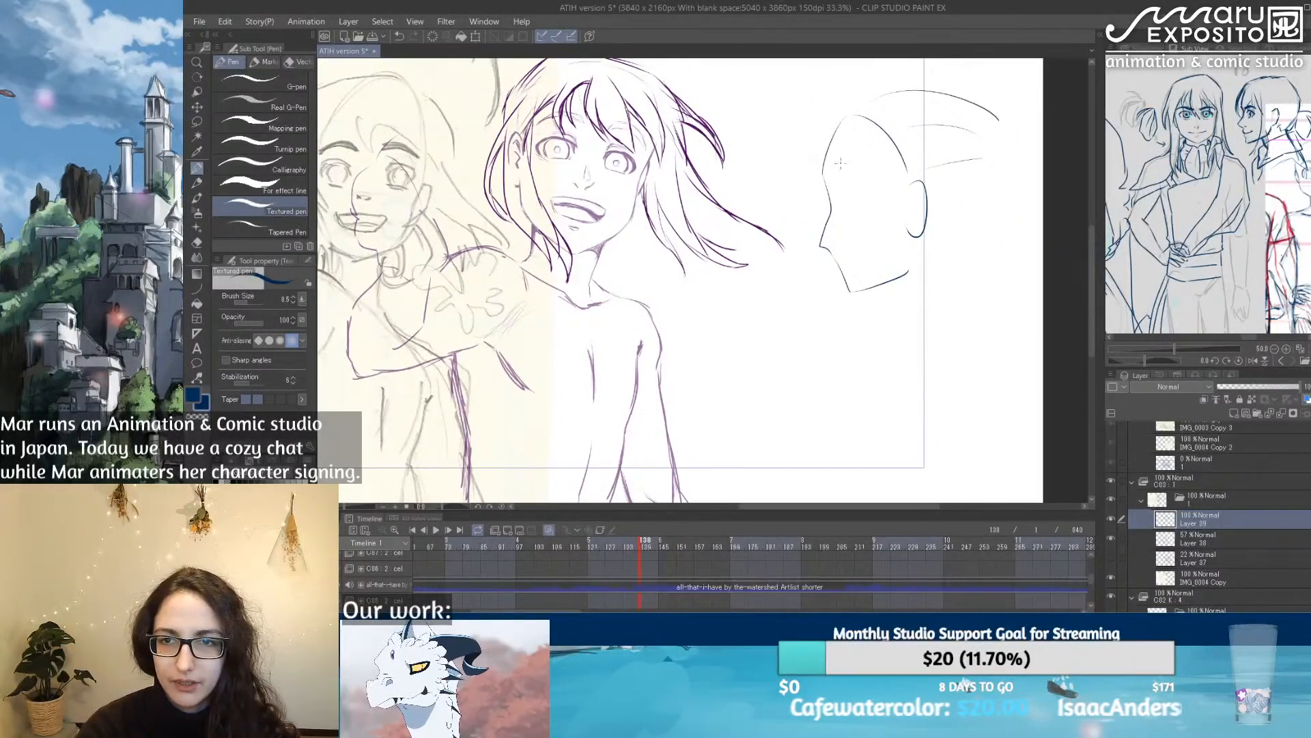
Step: Try different hairline and side-lock shapes around the face and ear of the profile head
mouse_move(828, 125)
left_mouse_down()
mouse_move(847, 180)
mouse_move(878, 148)
mouse_move(886, 306)
left_mouse_up()
key("ctrl+z")
mouse_move(852, 104)
left_mouse_down()
mouse_move(816, 273)
mouse_move(823, 312)
left_mouse_up()
mouse_move(819, 300)
left_mouse_down()
mouse_move(825, 127)
mouse_move(875, 180)
mouse_move(920, 182)
mouse_move(895, 305)
left_mouse_up()
key("ctrl+z")
key("ctrl+z")
key("ctrl+z")
mouse_move(913, 183)
left_mouse_down()
mouse_move(871, 252)
mouse_move(932, 241)
mouse_move(854, 99)
mouse_move(837, 201)
mouse_move(927, 254)
left_mouse_up()
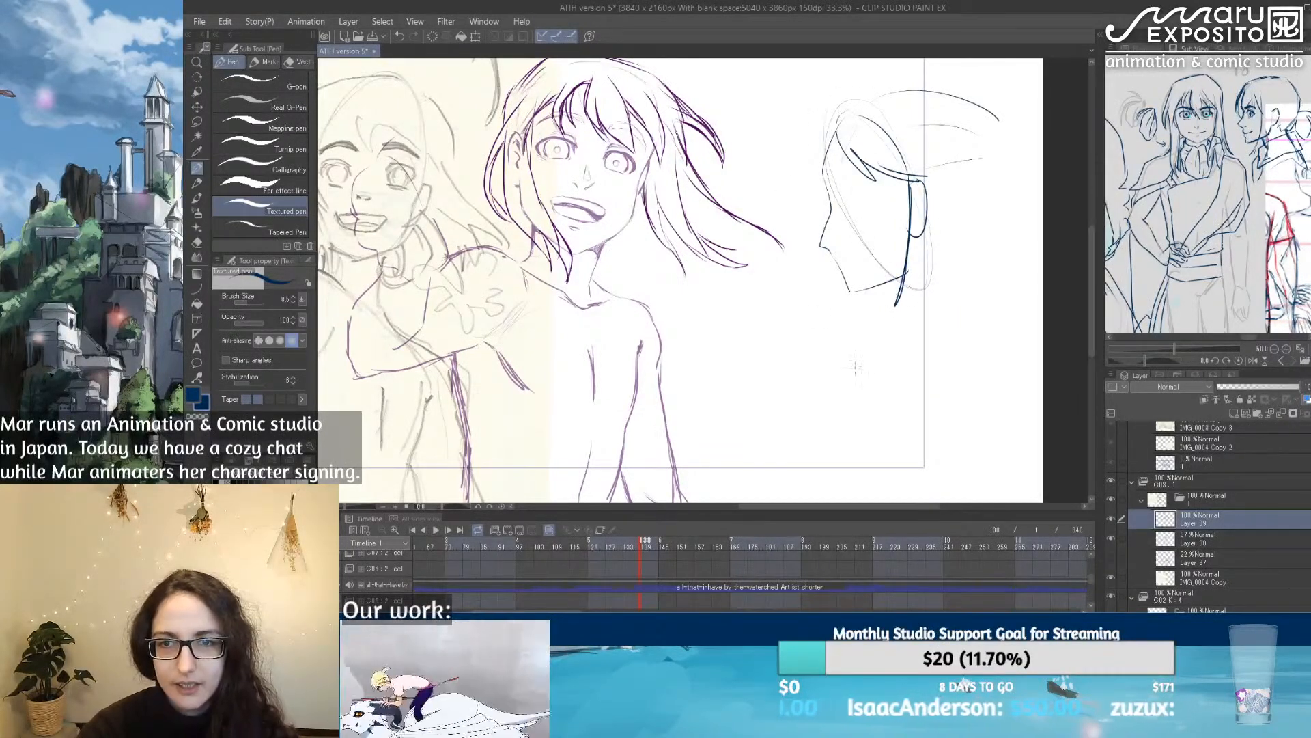
key("ctrl+z")
key("ctrl+z")
key("ctrl+z")
Step: Try adding a neck, back-of-head curve, fringe and outward-flicking strands to the profile head, and undo them
left_click_drag(902, 336, 891, 353)
mouse_move(966, 319)
left_mouse_down()
mouse_move(945, 272)
mouse_move(989, 191)
left_mouse_up()
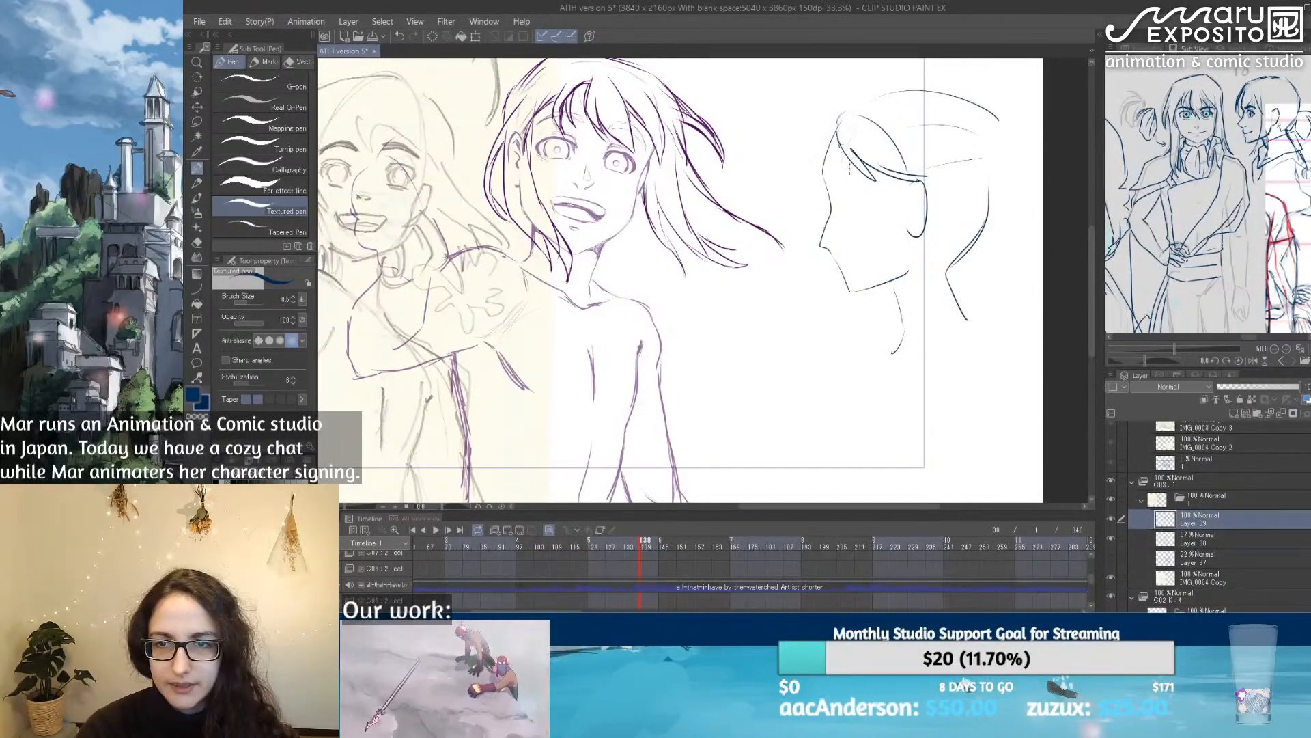
left_click_drag(834, 144, 927, 170)
mouse_move(837, 122)
left_mouse_down()
mouse_move(839, 163)
mouse_move(892, 175)
left_mouse_up()
mouse_move(878, 121)
left_mouse_down()
mouse_move(892, 244)
mouse_move(906, 196)
mouse_move(846, 92)
mouse_move(763, 178)
left_mouse_up()
left_click_drag(827, 109, 948, 156)
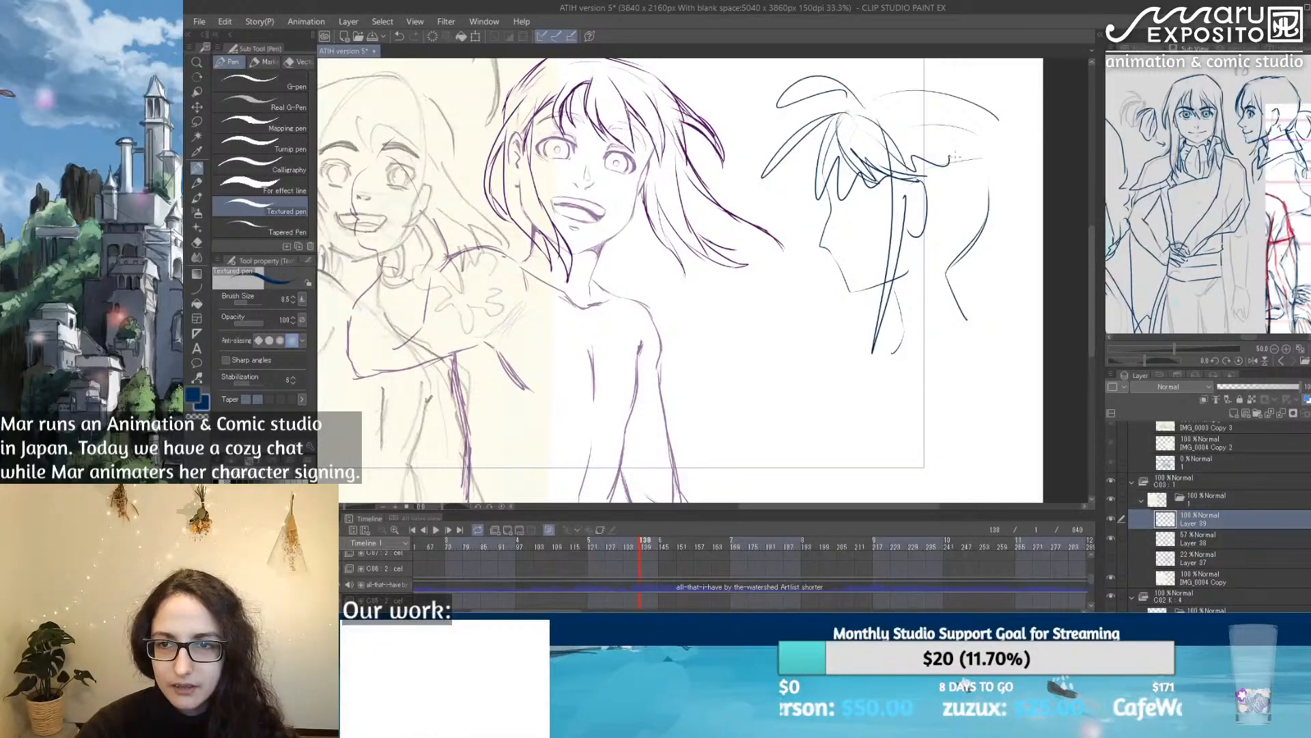
key("ctrl+z")
key("ctrl+z")
key("ctrl+z")
key("ctrl+z")
key("ctrl+z")
key("ctrl+z")
key("ctrl+z")
key("ctrl+z")
key("ctrl+z")
key("ctrl+z")
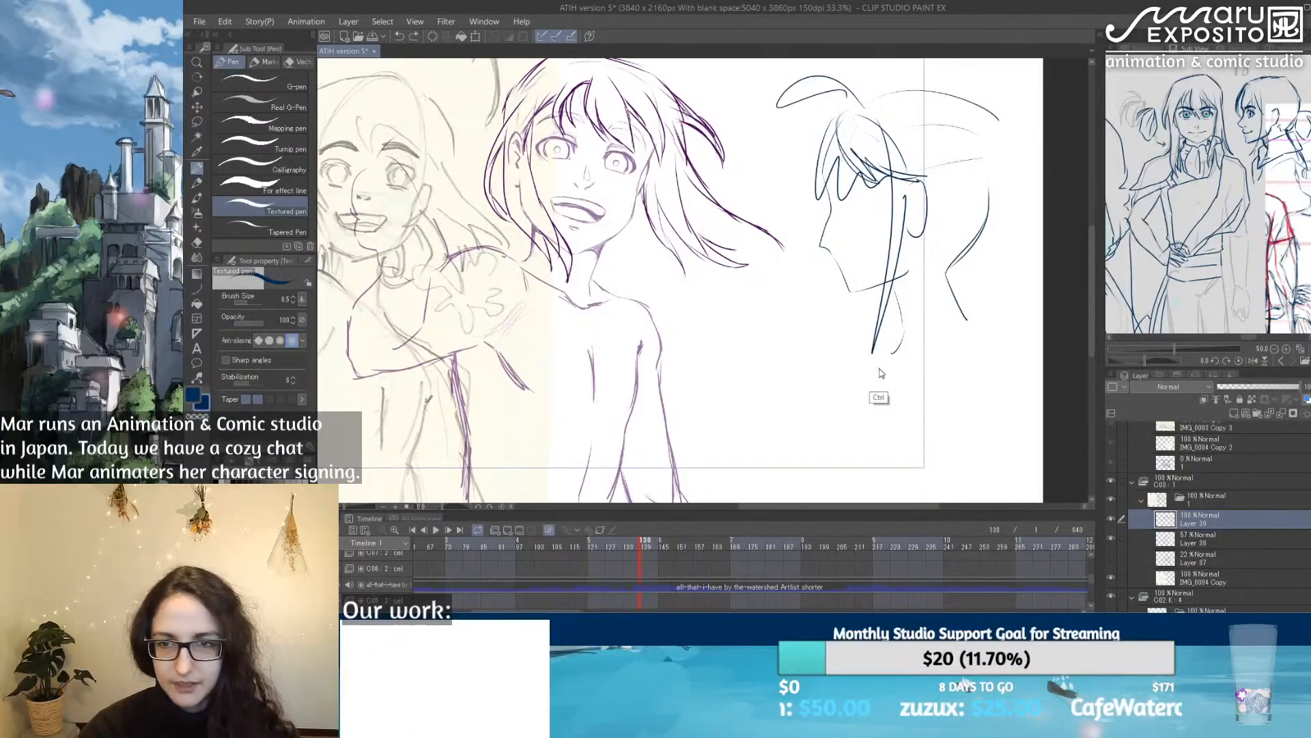
key("ctrl+z")
key("ctrl+z")
key("ctrl+z")
key("ctrl+z")
key("ctrl+z")
key("ctrl+z")
key("ctrl+z")
key("ctrl+z")
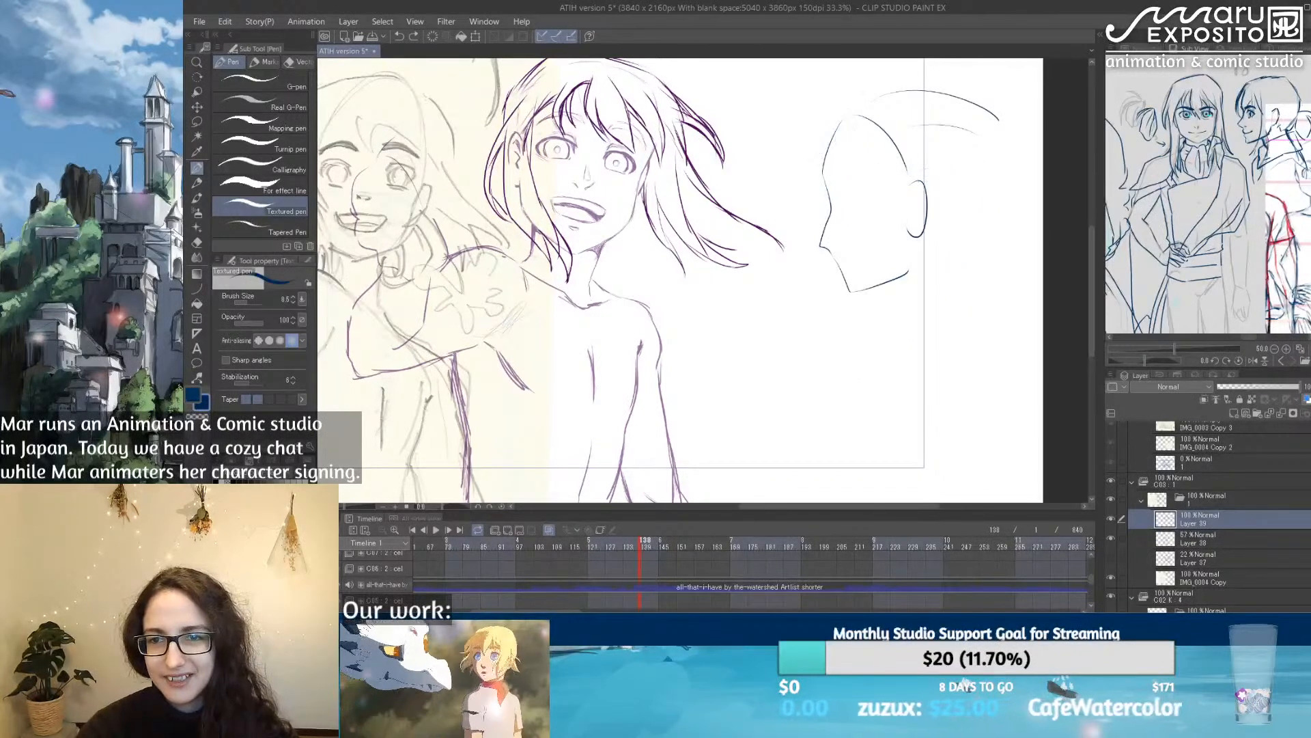
Step: Undo the remaining profile head sketch beside the character and sample the purple line colour from the drawing
left_click_drag(734, 304, 808, 306)
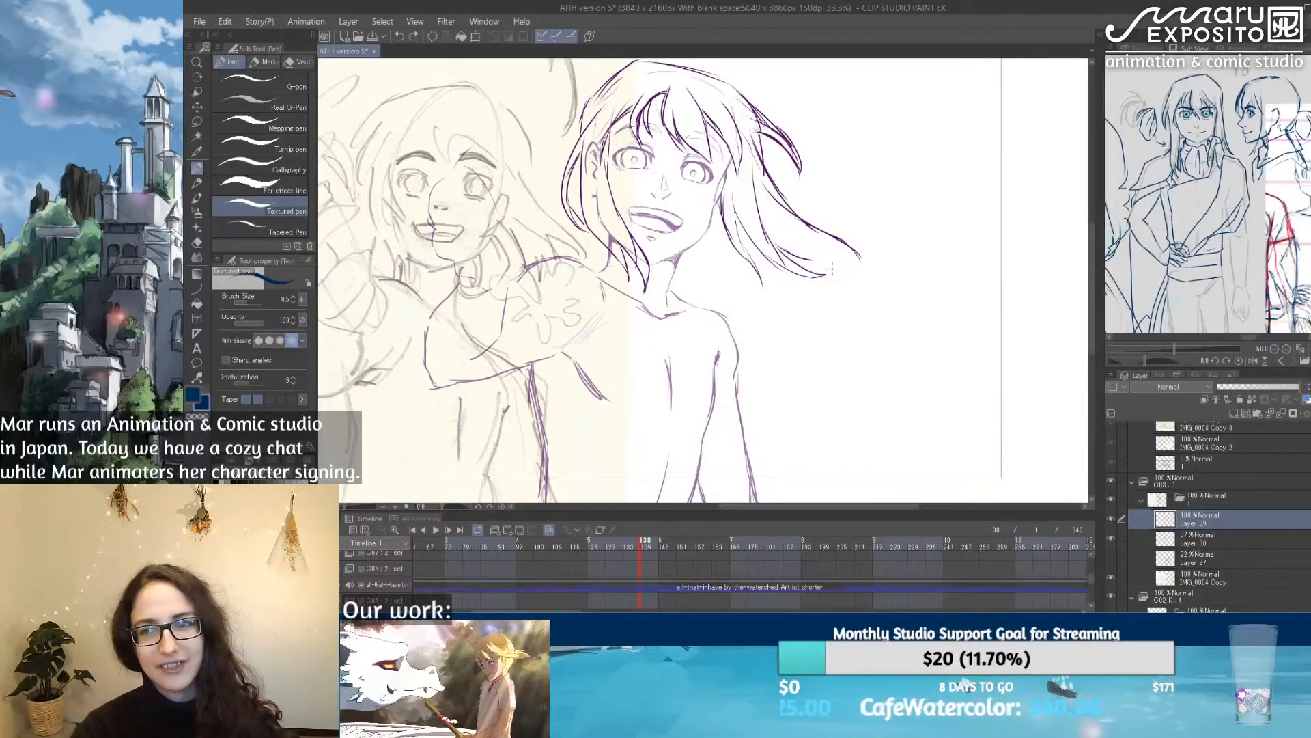
left_click_drag(781, 267, 812, 248)
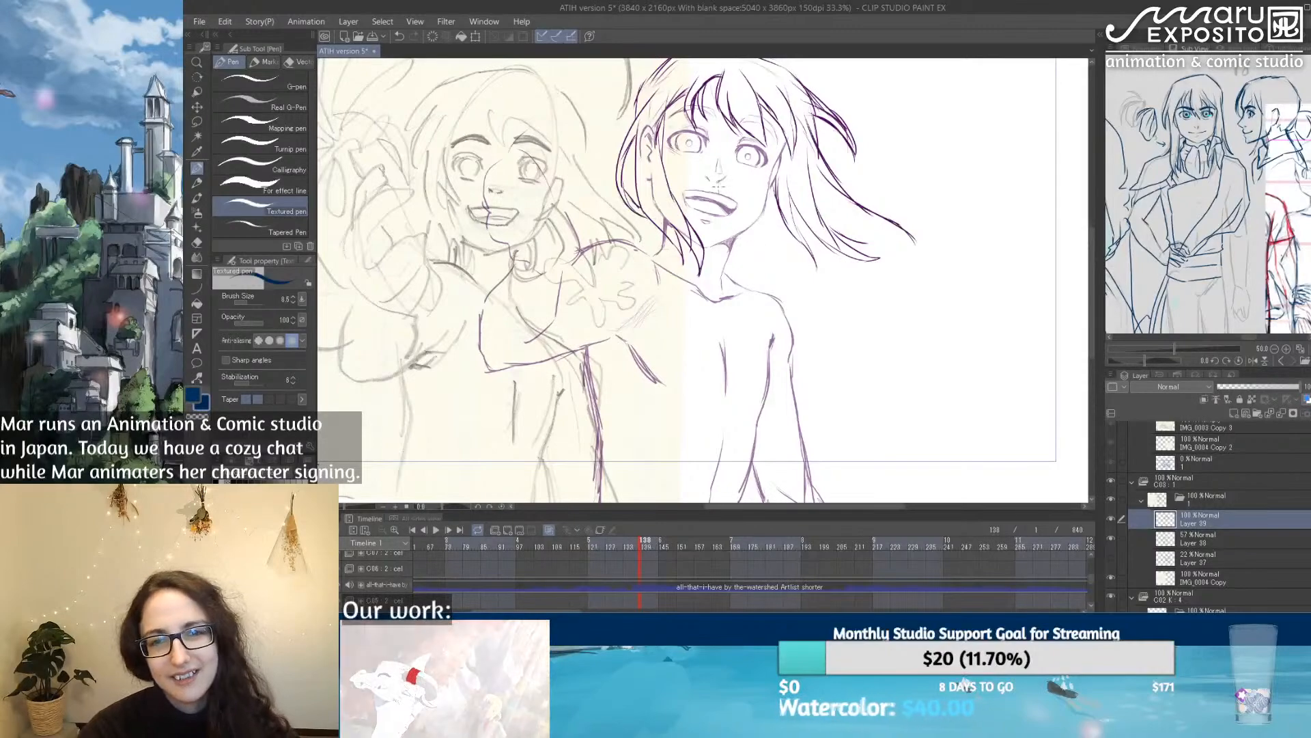
key("ctrl+z")
scroll(715, 184, "up", 5)
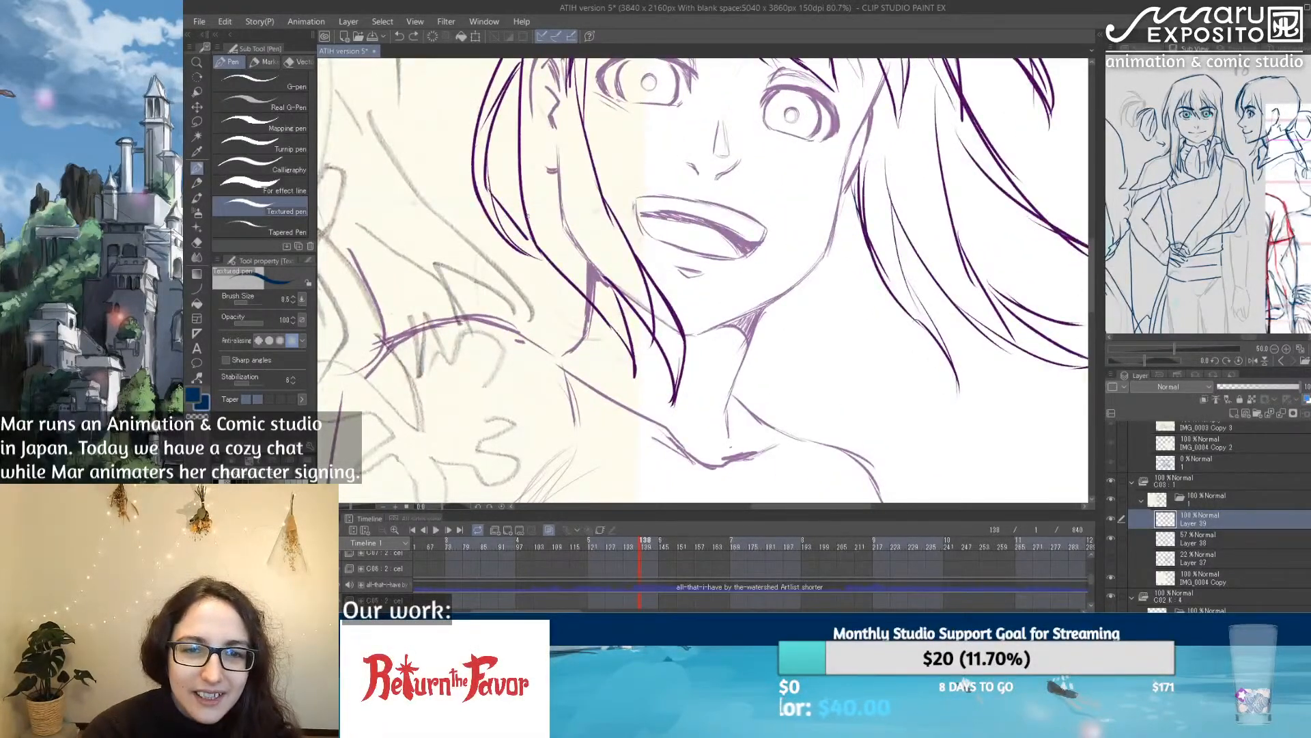
left_click(525, 209, "alt")
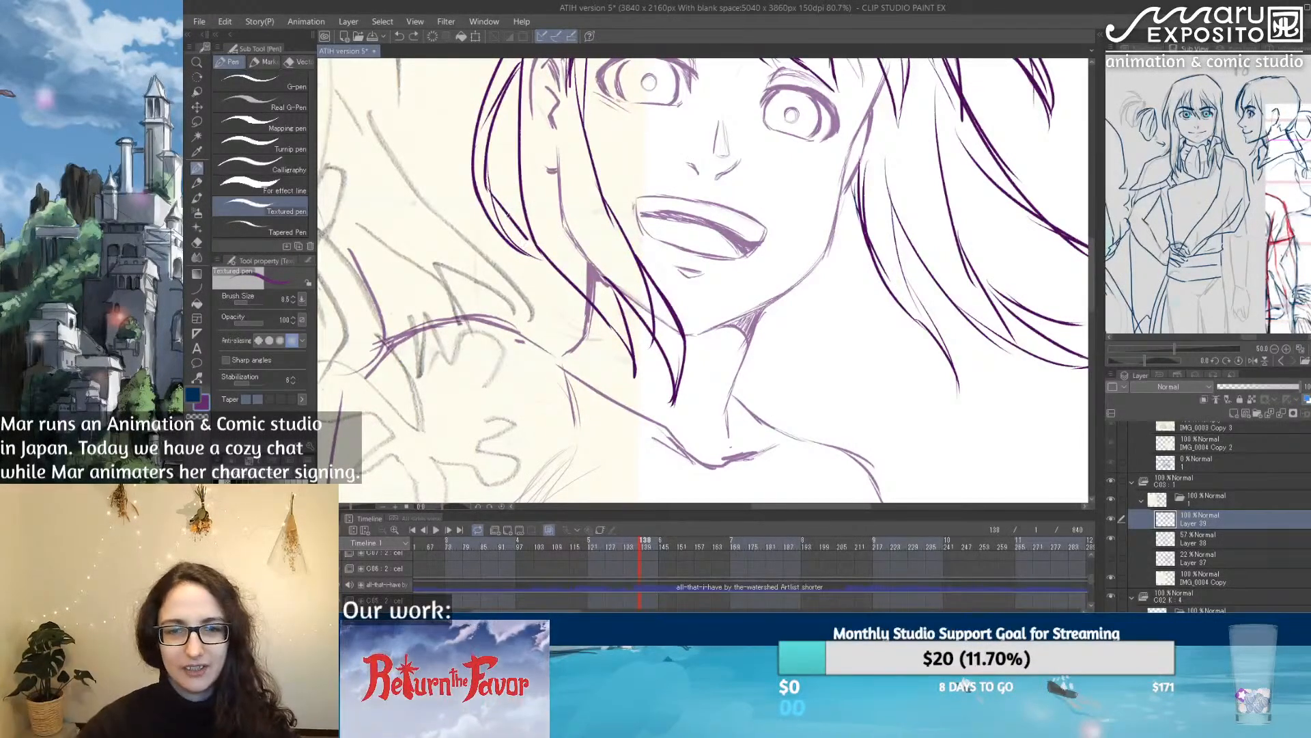
scroll(509, 216, "down", 6)
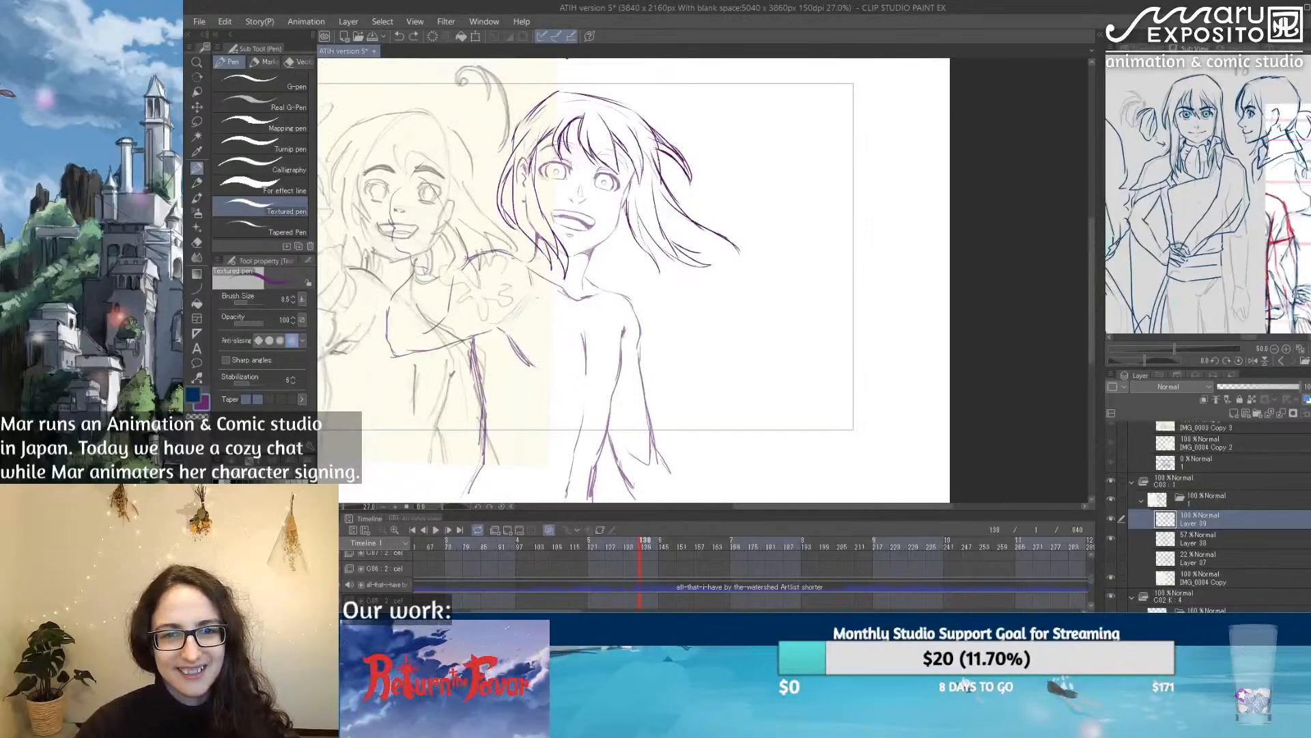
left_click_drag(762, 411, 909, 395)
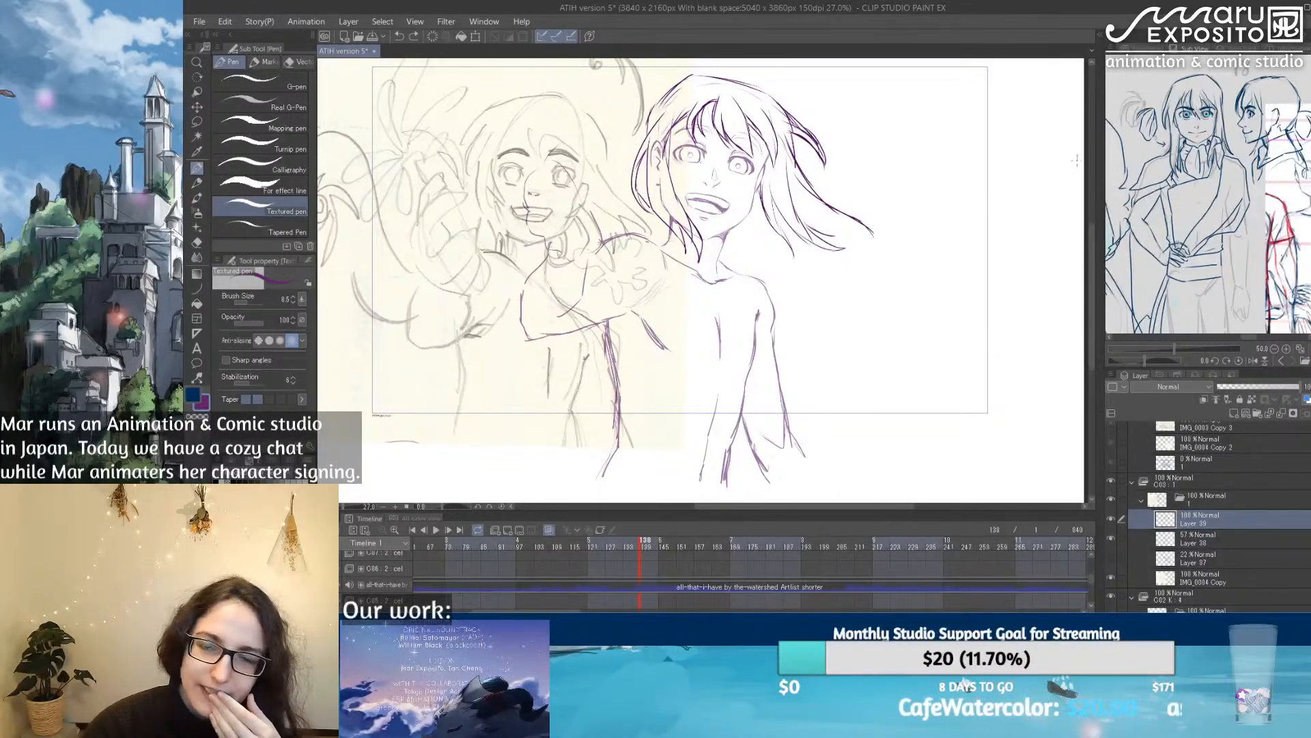
Step: Rename the layer with the windblown hair as hair and the head-and-body layer beneath it as body
left_click(1111, 520)
left_click(1112, 519)
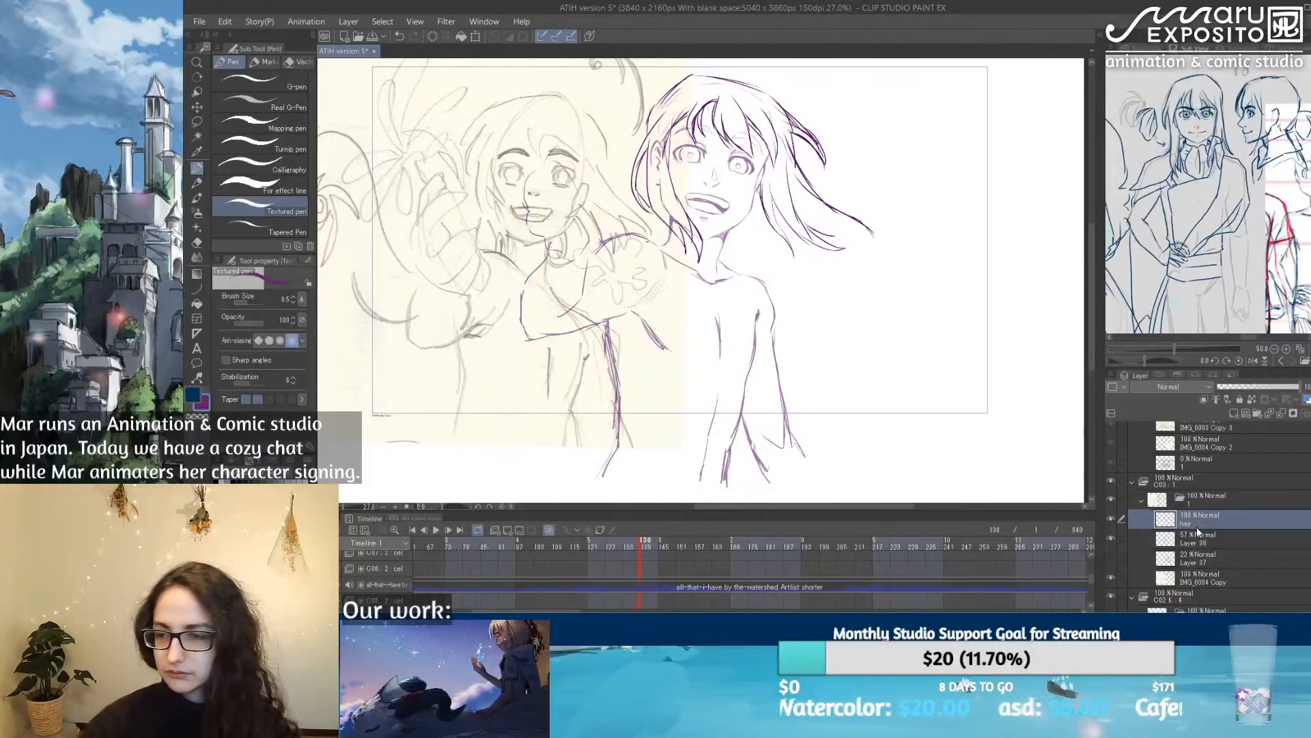
left_click(1203, 539)
left_click(1110, 537)
left_click(1110, 536)
left_click_drag(1271, 388, 1303, 387)
double_click(1195, 545)
type("body")
key("Return")
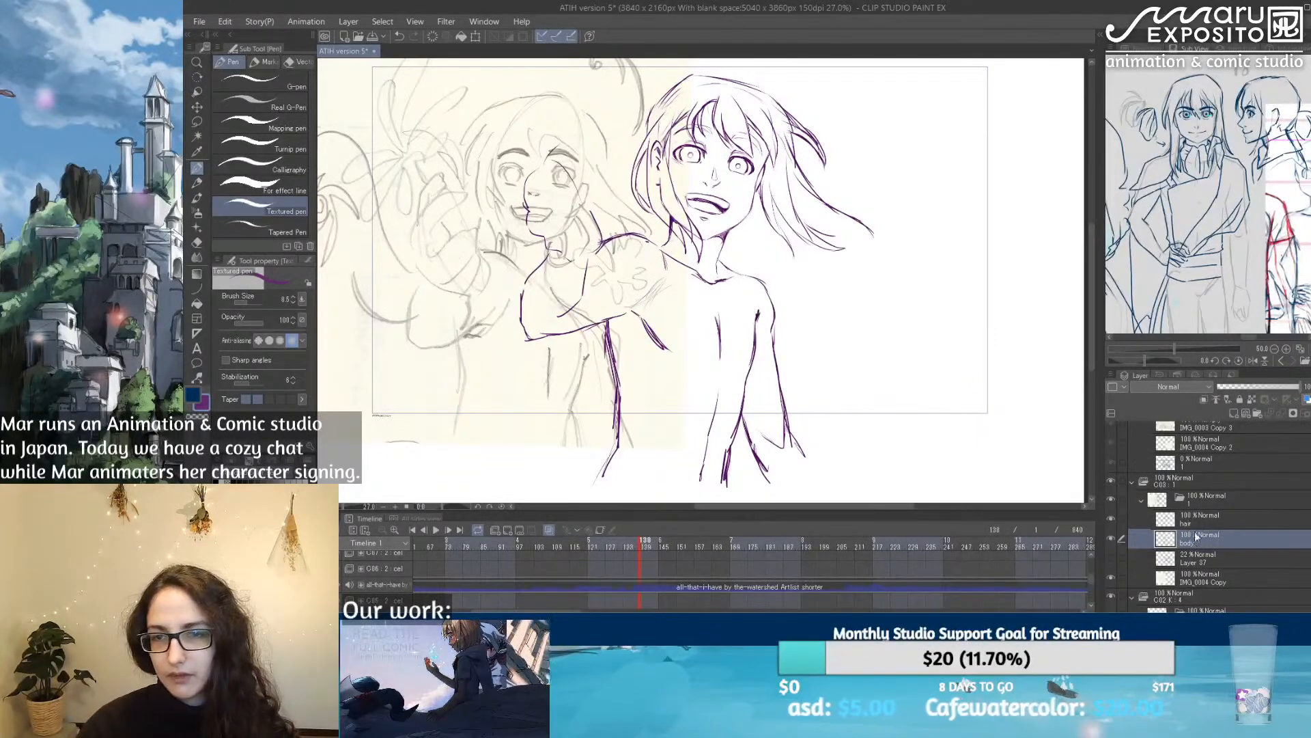
Step: Lower the body layer's opacity to 41% and the hair layer's opacity to 51%
left_click(1252, 386)
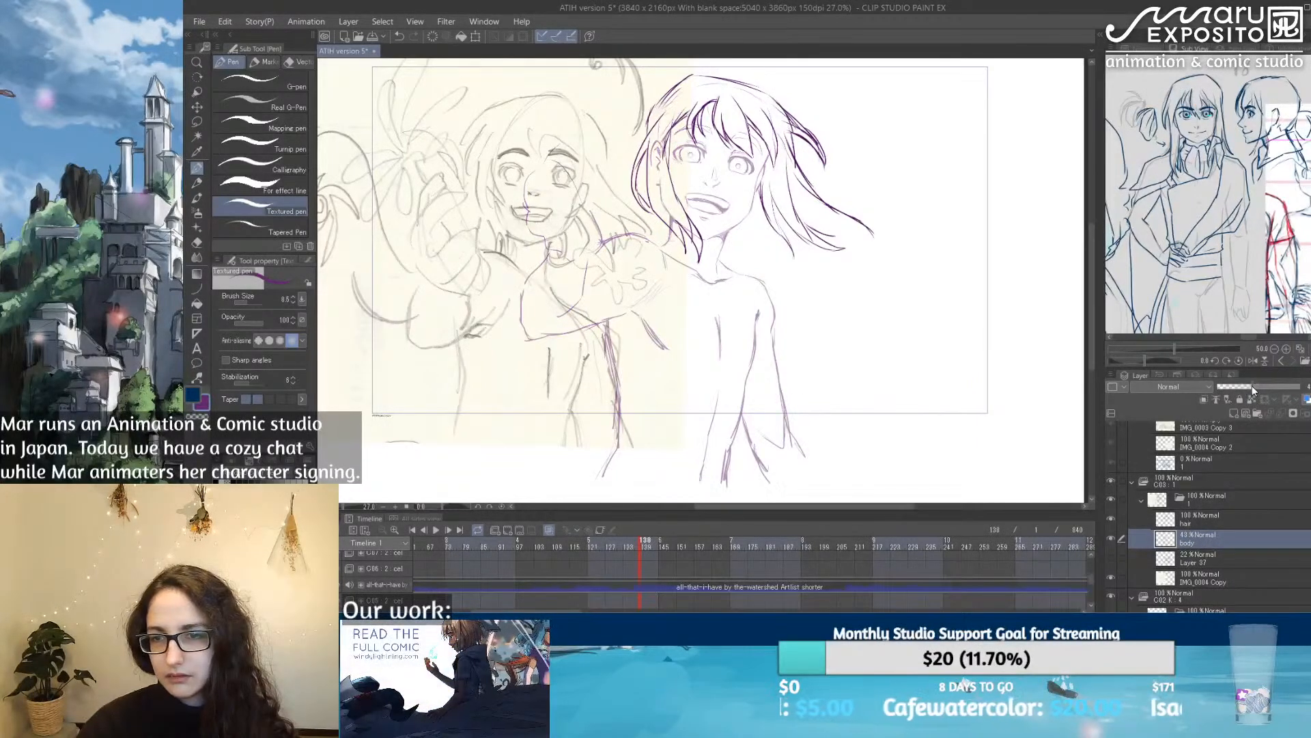
left_click(1202, 518)
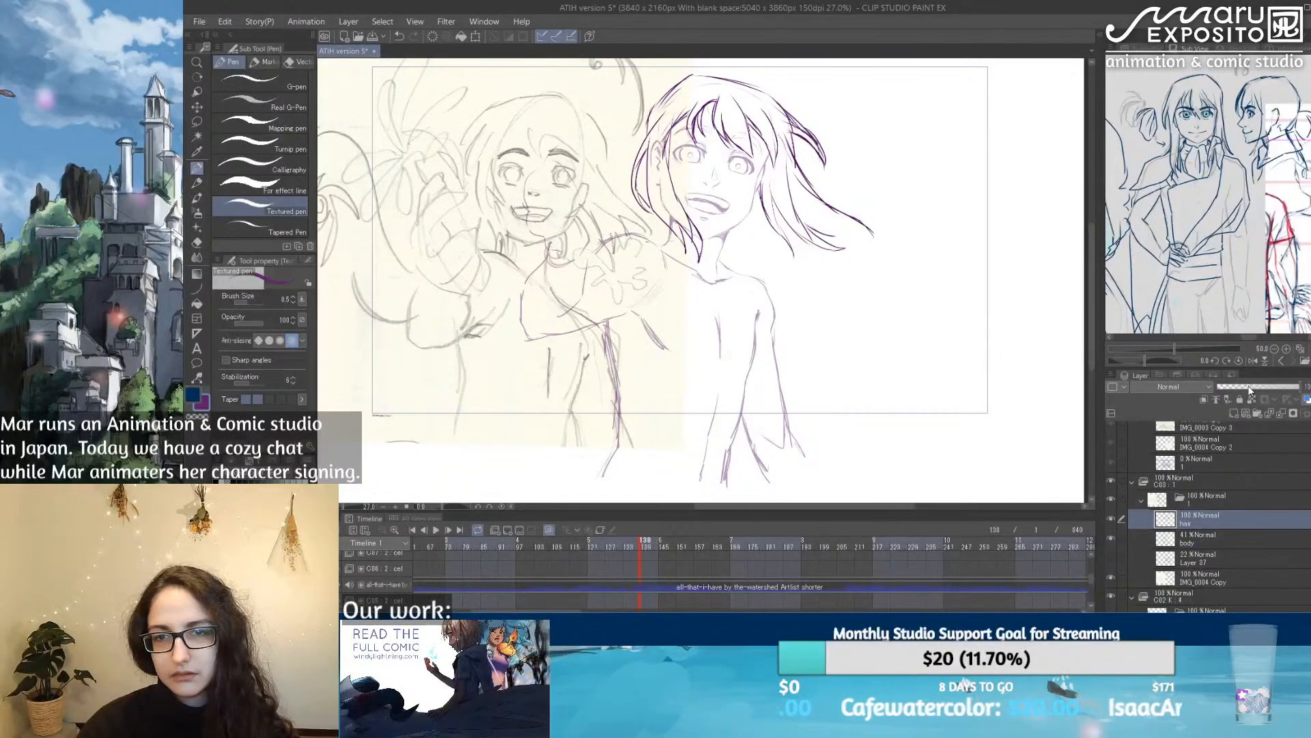
left_click(1249, 387)
left_click(1259, 388)
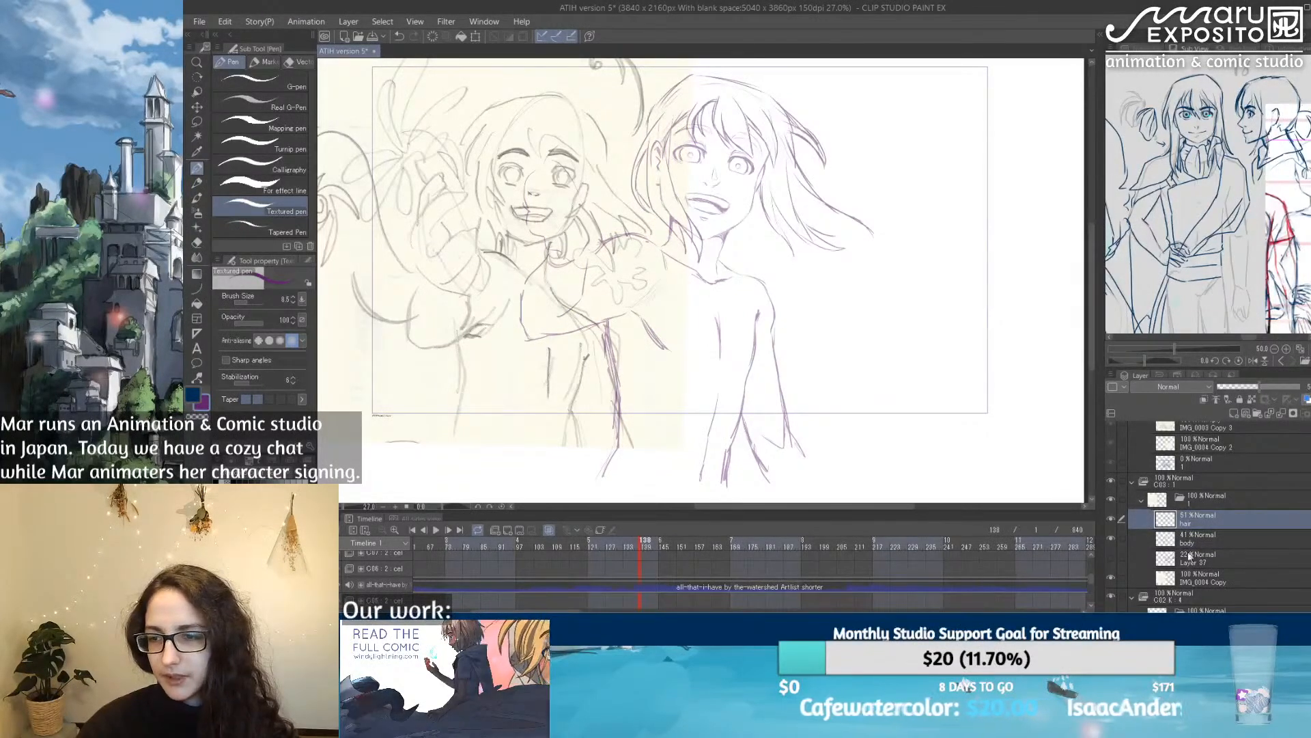
Step: Scale the IMG_0004 Copy reference sketch to 75% and place it in the upper-left corner of the canvas
left_click(1207, 580)
key("ctrl+t")
scroll(506, 285, "down", 5)
mouse_move(506, 284)
left_mouse_down()
mouse_move(476, 285)
mouse_move(488, 215)
left_mouse_up()
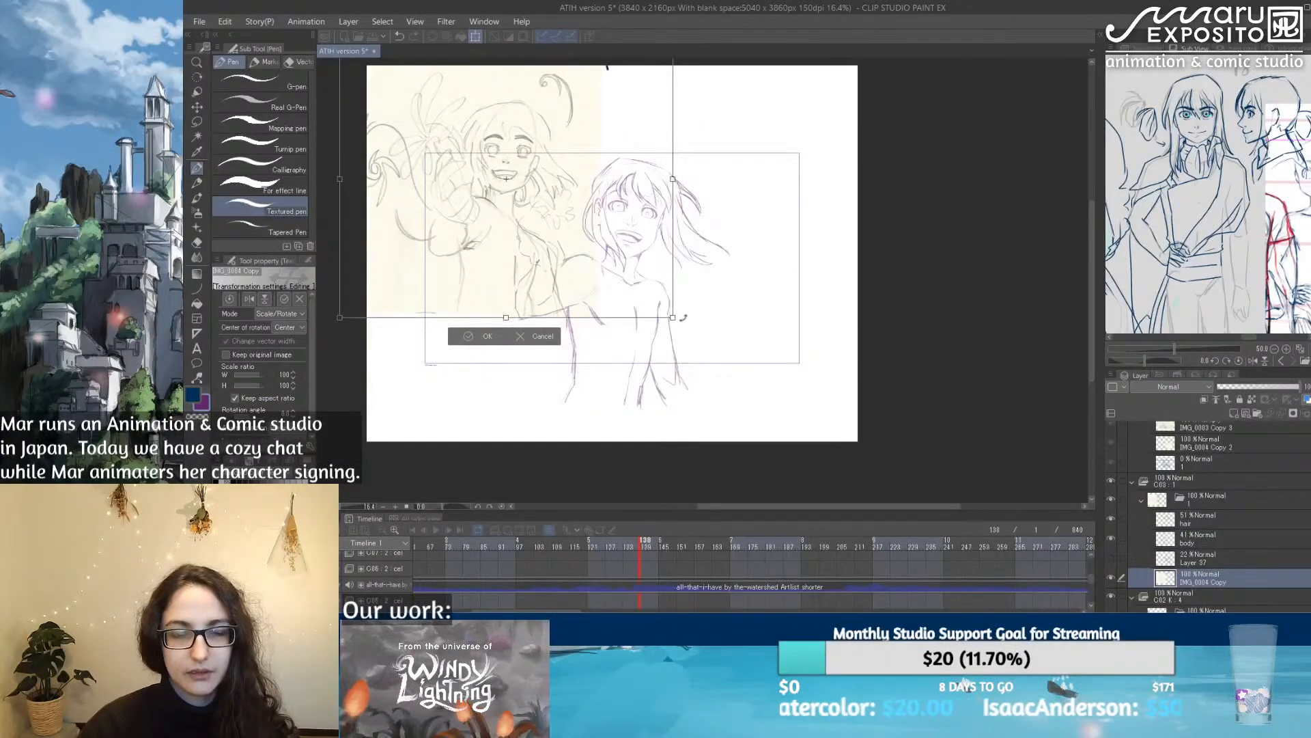
left_click_drag(674, 318, 590, 248)
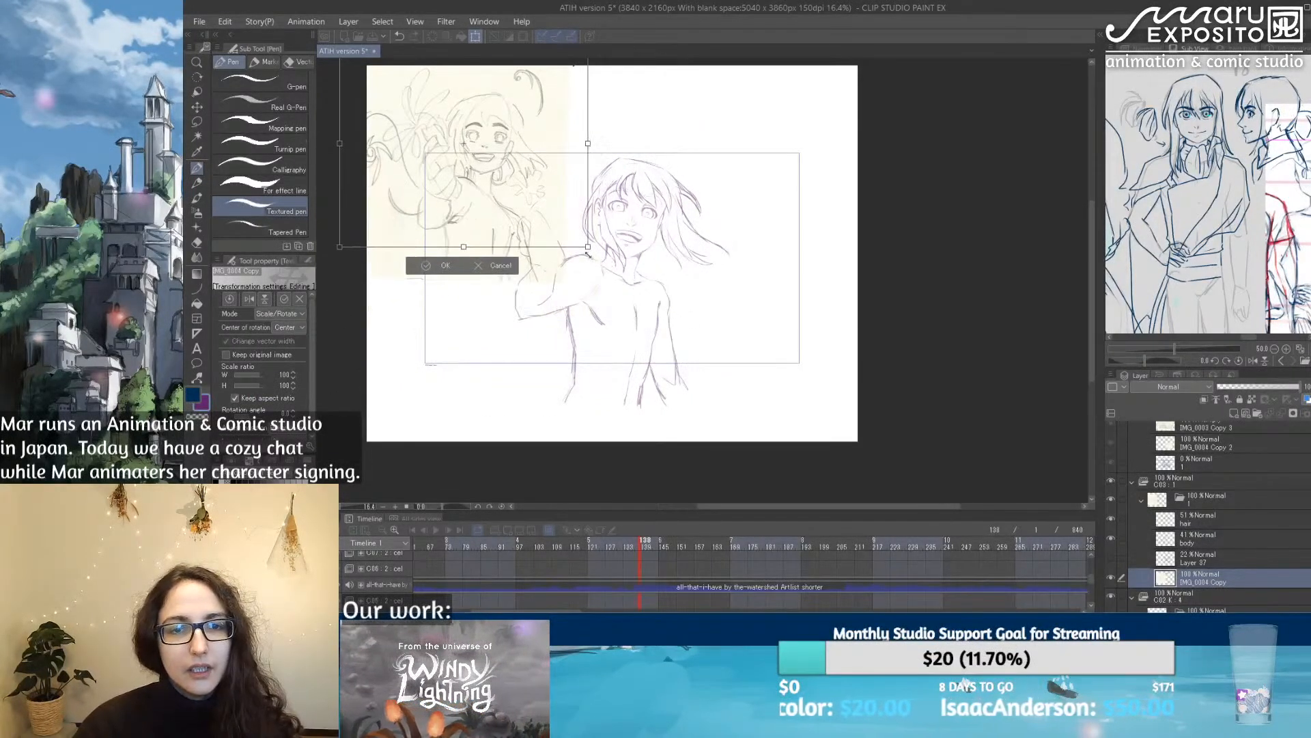
left_click_drag(472, 166, 496, 185)
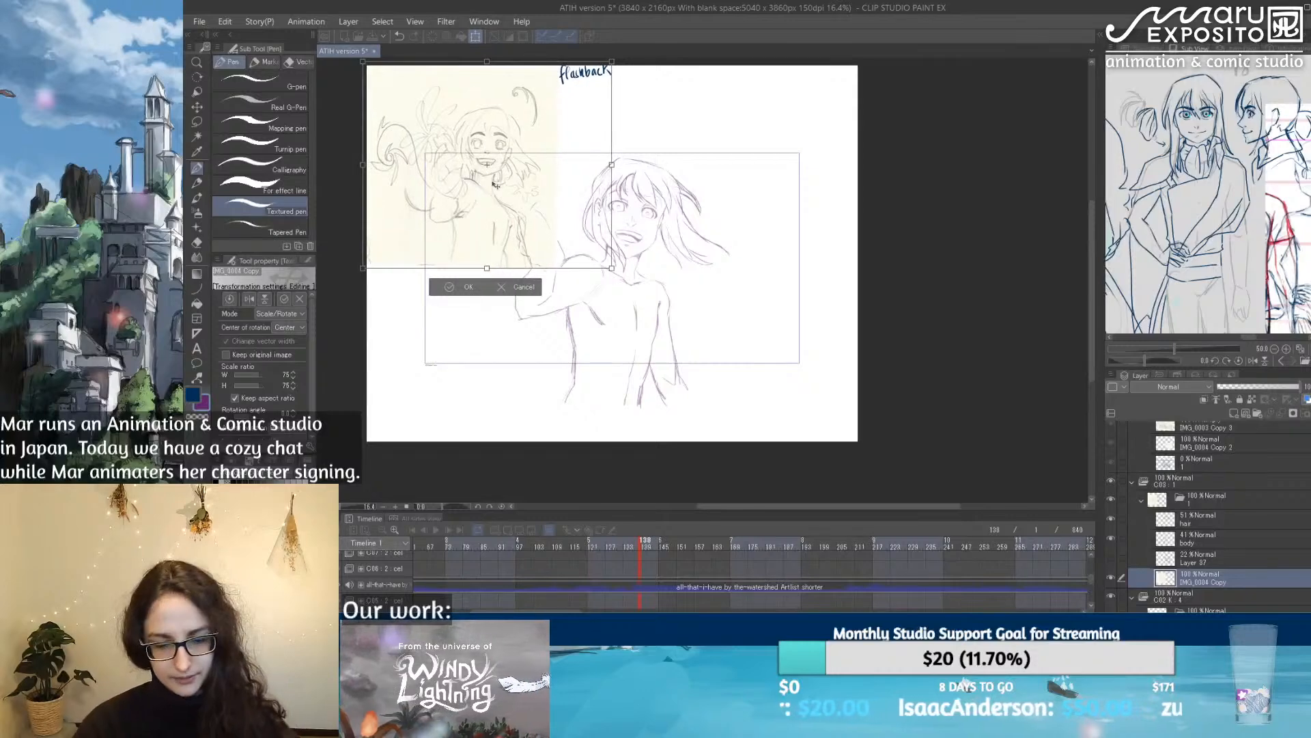
key("Return")
Step: On a new layer above body, sketch the raised hand with curled fingers at the end of the bent arm
left_click(1214, 539)
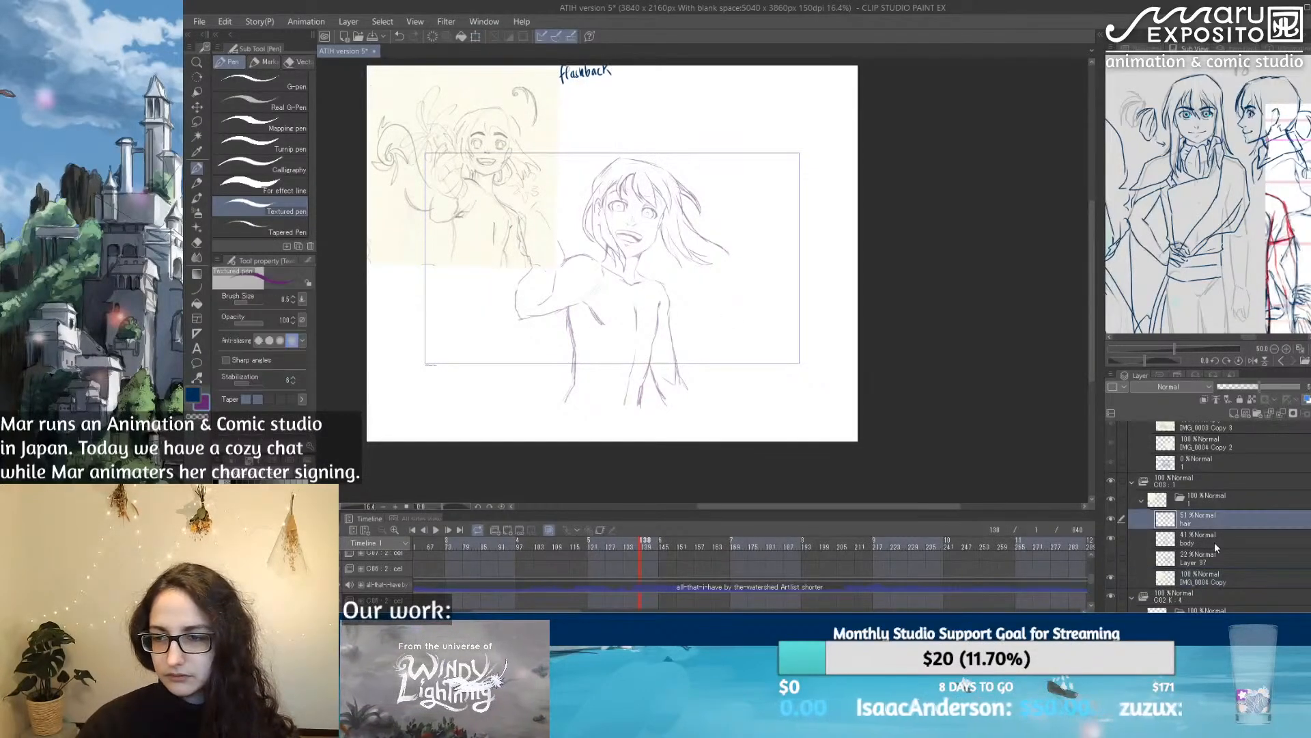
left_click(1233, 413)
left_click_drag(445, 192, 485, 198)
left_click_drag(658, 298, 616, 299)
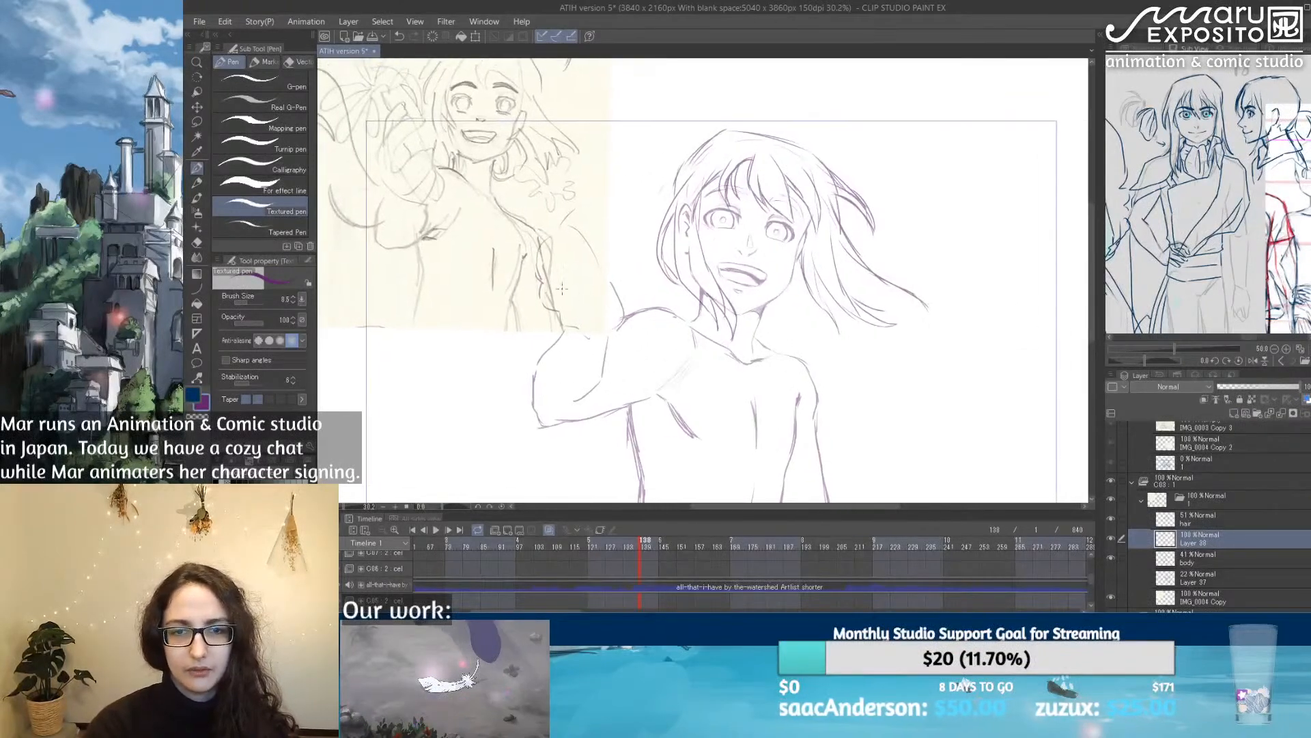
mouse_move(536, 272)
left_mouse_down()
mouse_move(551, 233)
mouse_move(586, 217)
left_mouse_up()
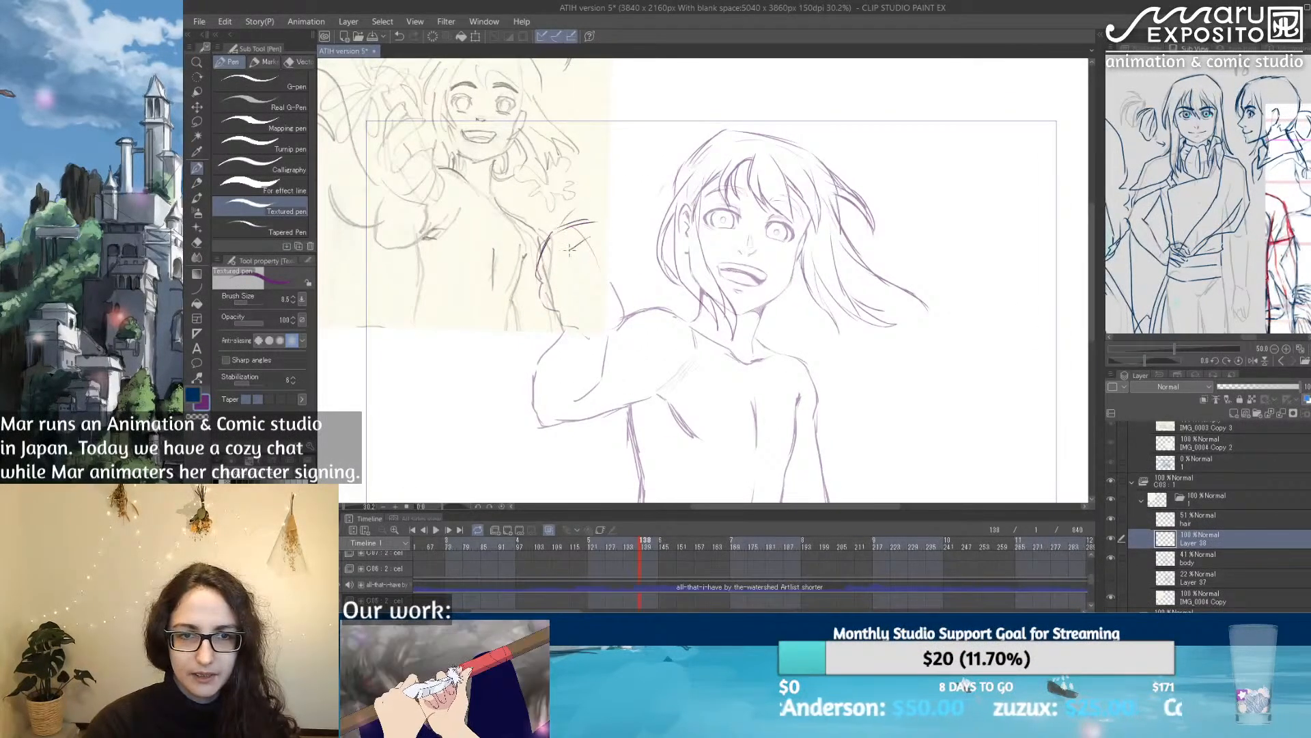
mouse_move(553, 290)
left_mouse_down()
mouse_move(618, 259)
mouse_move(582, 308)
mouse_move(599, 315)
left_mouse_up()
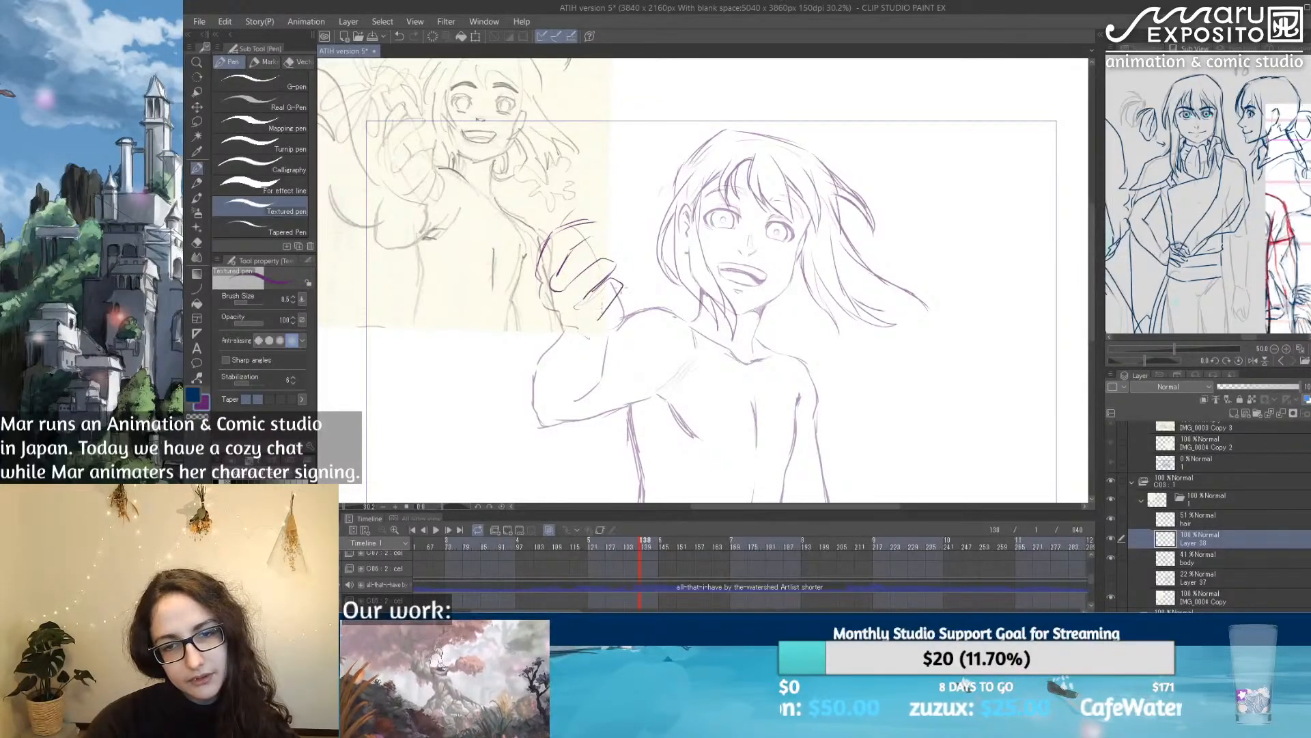
left_click_drag(569, 248, 606, 238)
mouse_move(554, 287)
left_mouse_down()
mouse_move(592, 255)
mouse_move(624, 256)
mouse_move(584, 301)
mouse_move(539, 228)
mouse_move(561, 209)
mouse_move(570, 226)
mouse_move(538, 254)
left_mouse_up()
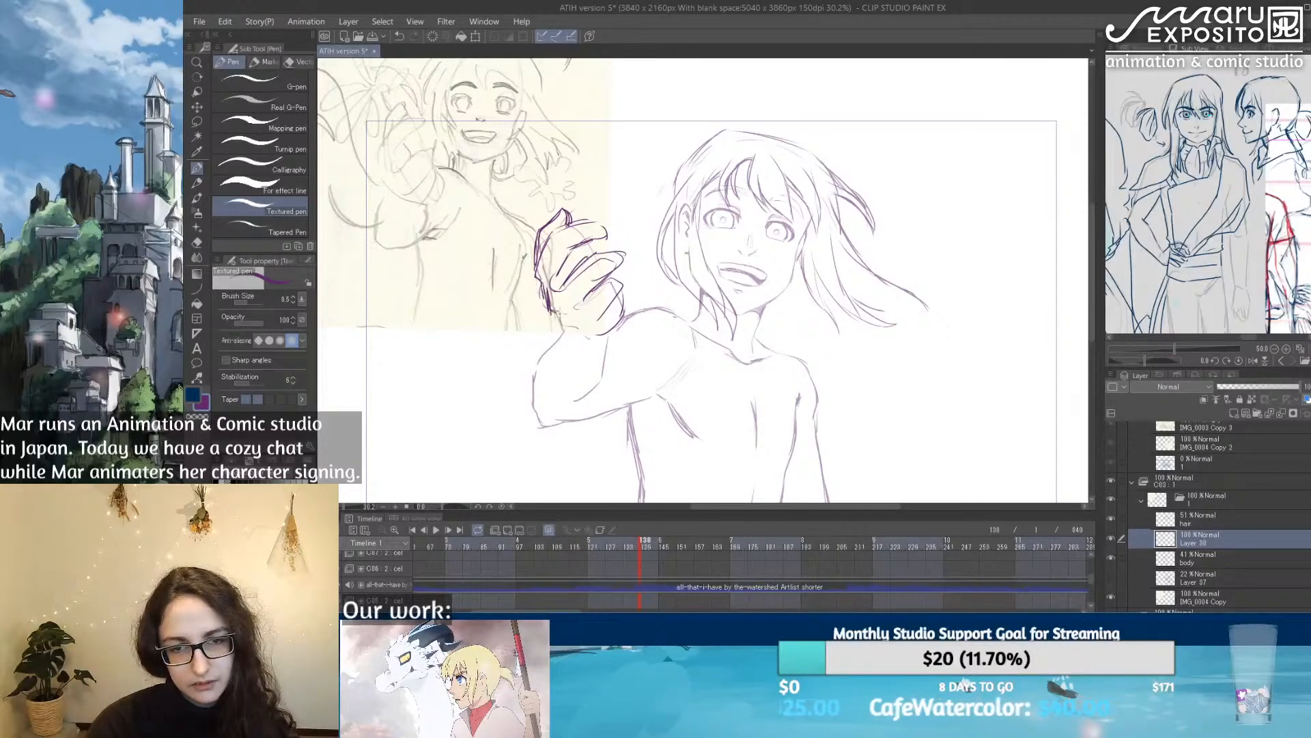
left_click_drag(568, 319, 586, 331)
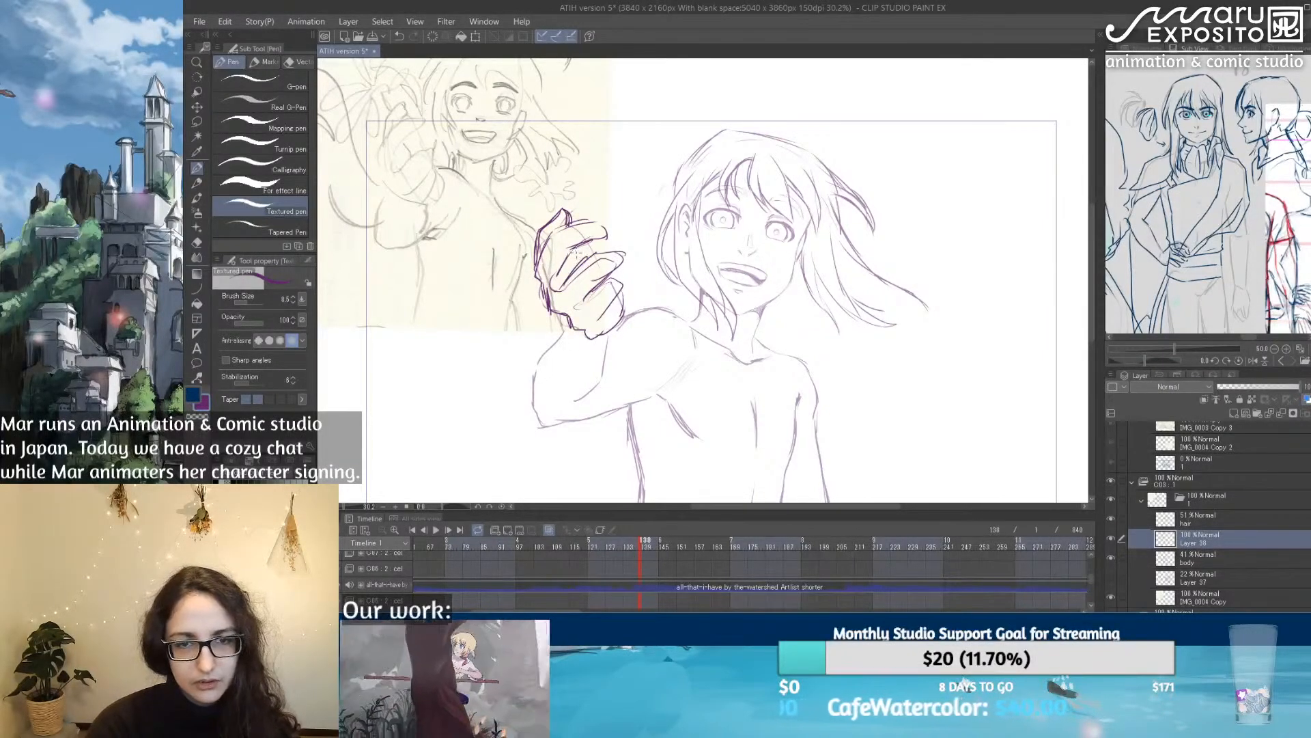
mouse_move(635, 179)
left_mouse_down()
mouse_move(717, 246)
mouse_move(655, 179)
left_mouse_up()
Step: On another new layer, draw a large open flower above the raised hand in muted magenta with brush size 64.4
left_click(1234, 415)
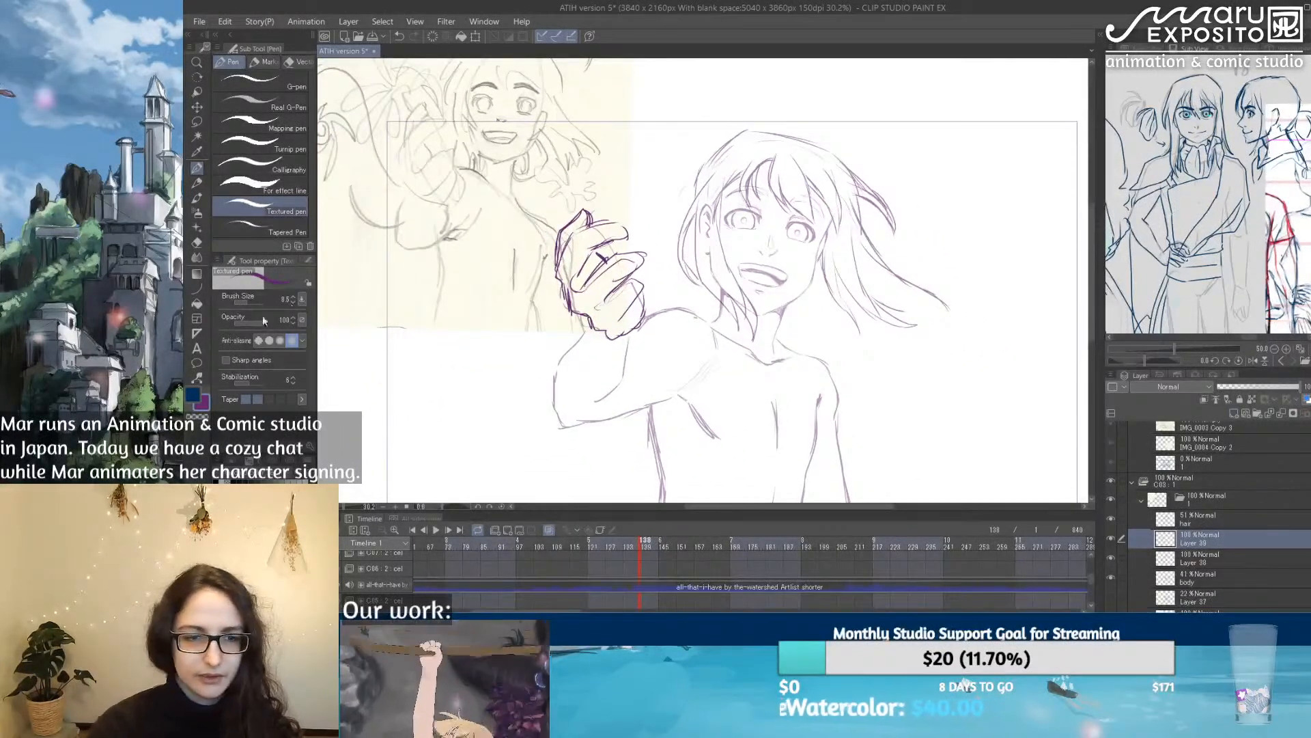
left_click(285, 479)
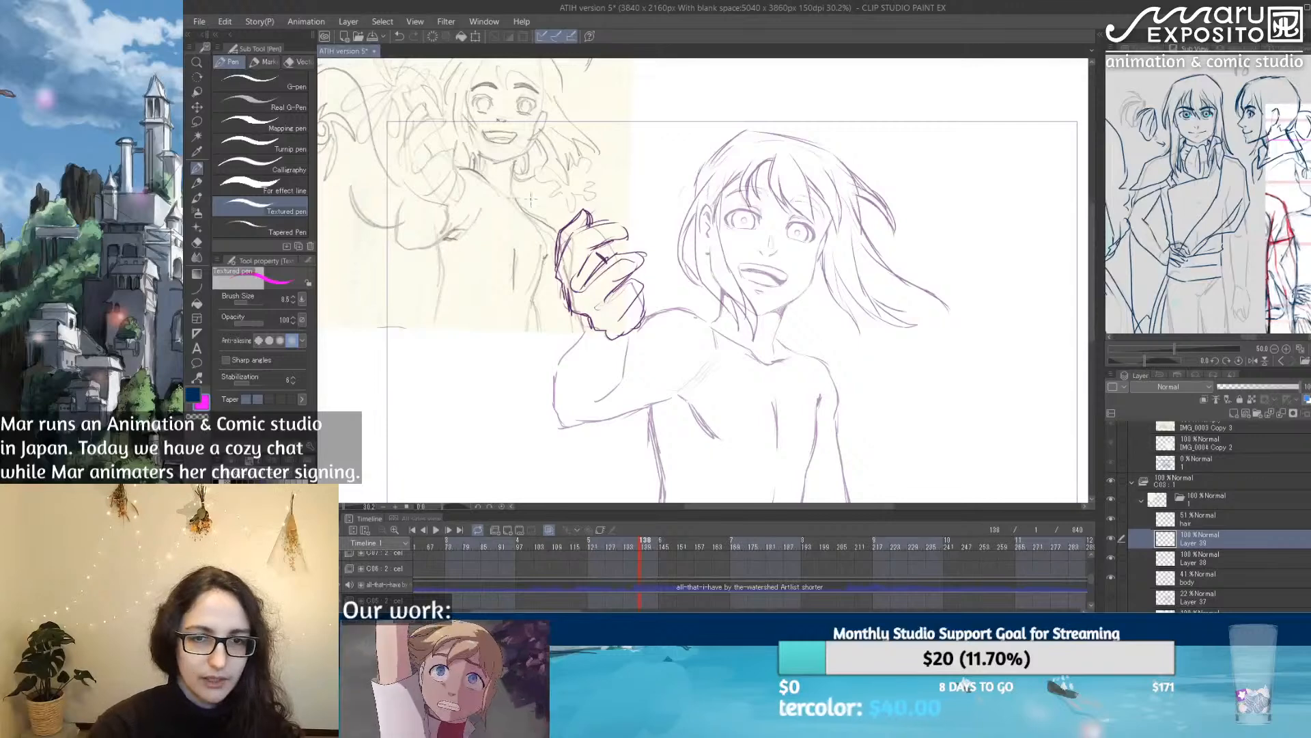
left_click(302, 480)
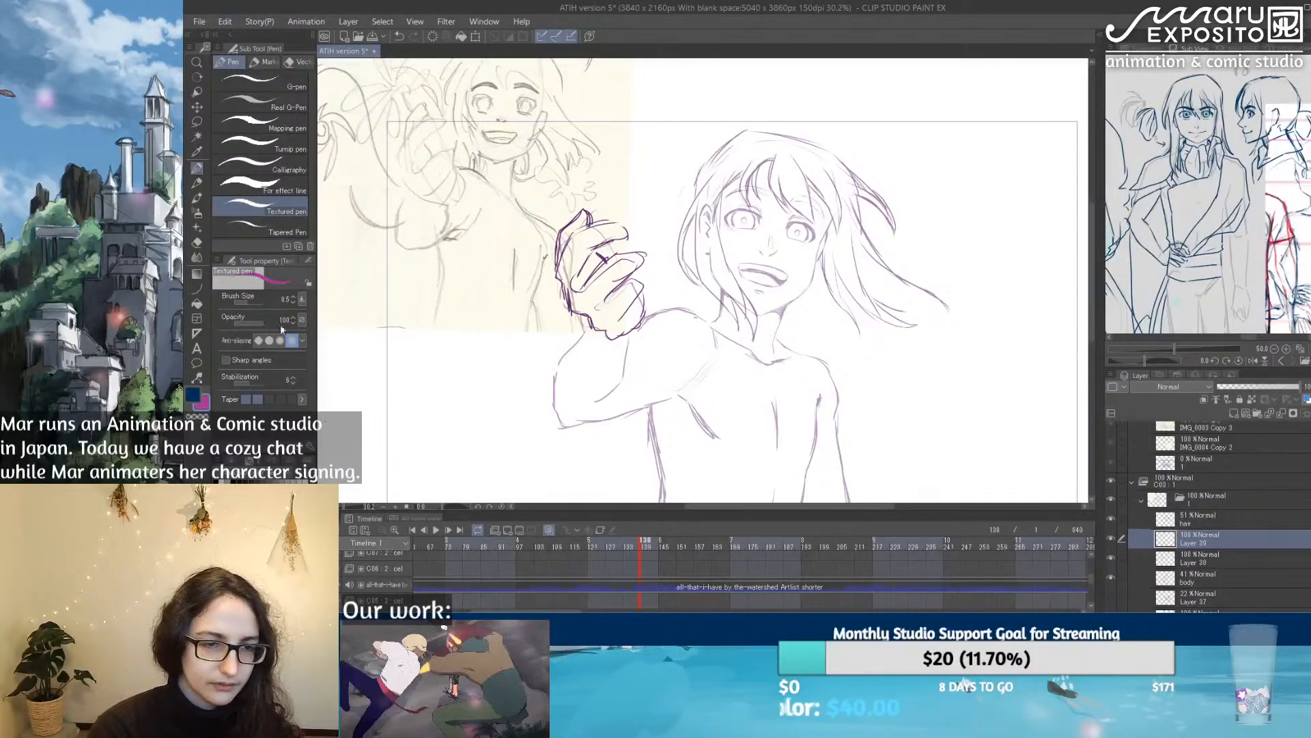
left_click(254, 302)
left_click_drag(619, 202, 726, 259)
mouse_move(697, 208)
left_mouse_down()
mouse_move(658, 154)
mouse_move(696, 174)
mouse_move(698, 205)
mouse_move(718, 181)
mouse_move(697, 210)
mouse_move(679, 196)
mouse_move(665, 239)
mouse_move(706, 239)
mouse_move(715, 215)
mouse_move(700, 205)
mouse_move(717, 198)
mouse_move(700, 205)
mouse_move(754, 240)
mouse_move(726, 227)
left_mouse_up()
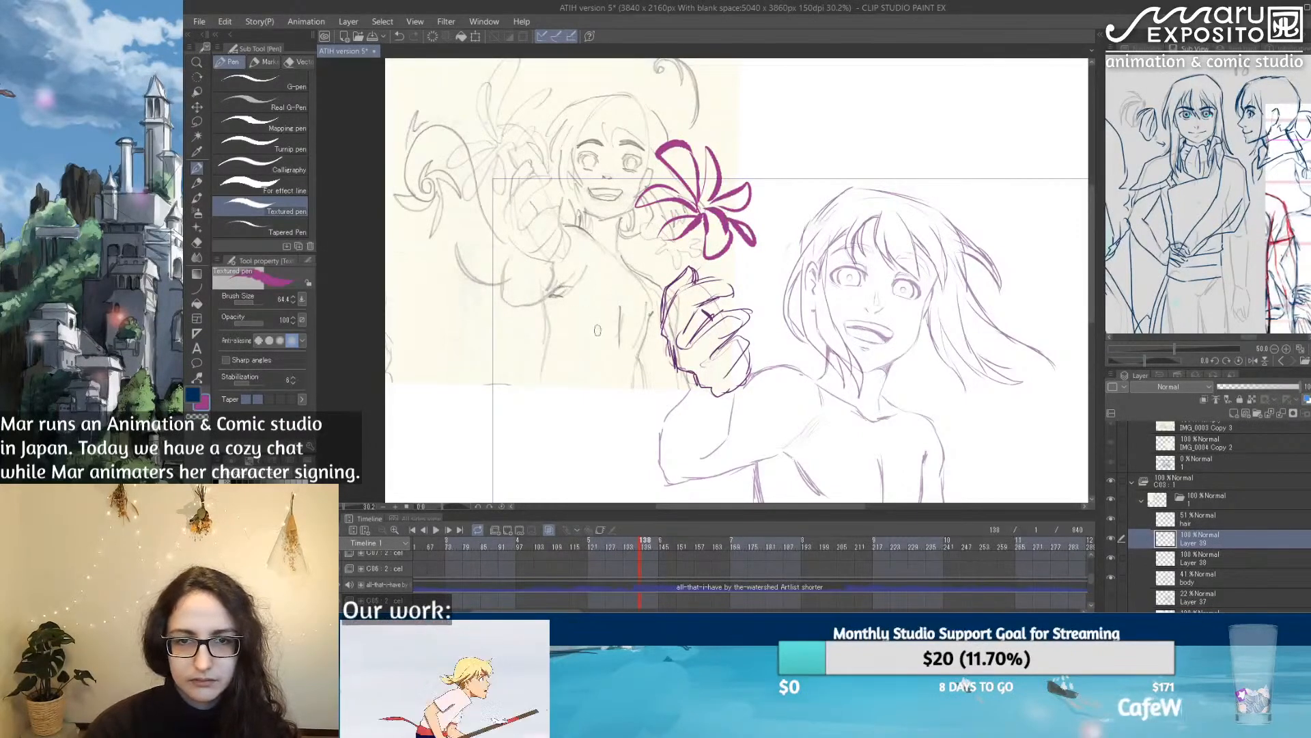
Step: Draw two loose magenta petals near the hand and bent arm, and sketch and rework a smaller flower beside the opposite shoulder
mouse_move(612, 360)
left_mouse_down()
mouse_move(585, 329)
mouse_move(619, 362)
left_mouse_up()
mouse_move(615, 424)
left_mouse_down()
mouse_move(590, 403)
mouse_move(620, 422)
left_mouse_up()
mouse_move(1008, 436)
left_mouse_down()
mouse_move(806, 307)
mouse_move(823, 305)
mouse_move(824, 323)
mouse_move(790, 336)
mouse_move(842, 365)
mouse_move(810, 331)
left_mouse_up()
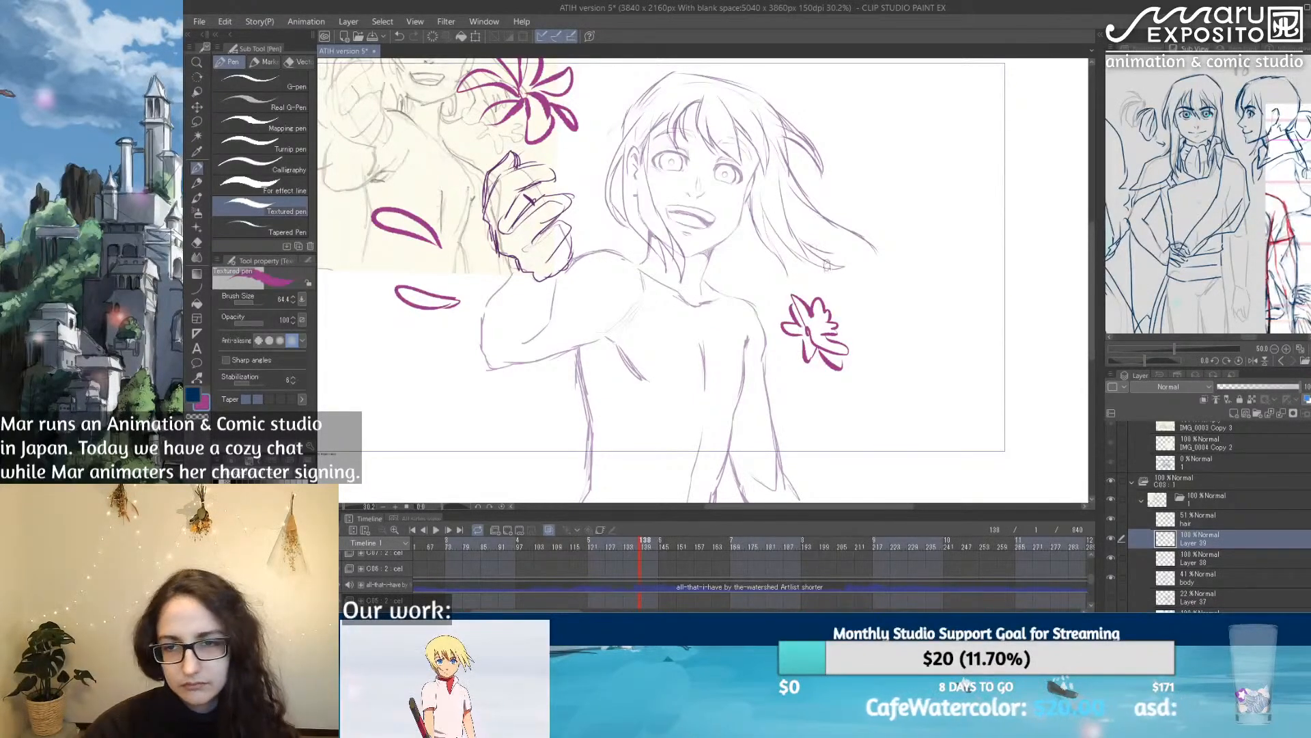
key("e")
mouse_move(789, 307)
left_mouse_down()
mouse_move(815, 376)
mouse_move(863, 390)
mouse_move(818, 301)
mouse_move(805, 310)
mouse_move(817, 316)
mouse_move(779, 327)
mouse_move(793, 344)
mouse_move(816, 339)
mouse_move(827, 316)
mouse_move(803, 340)
left_mouse_up()
key("p")
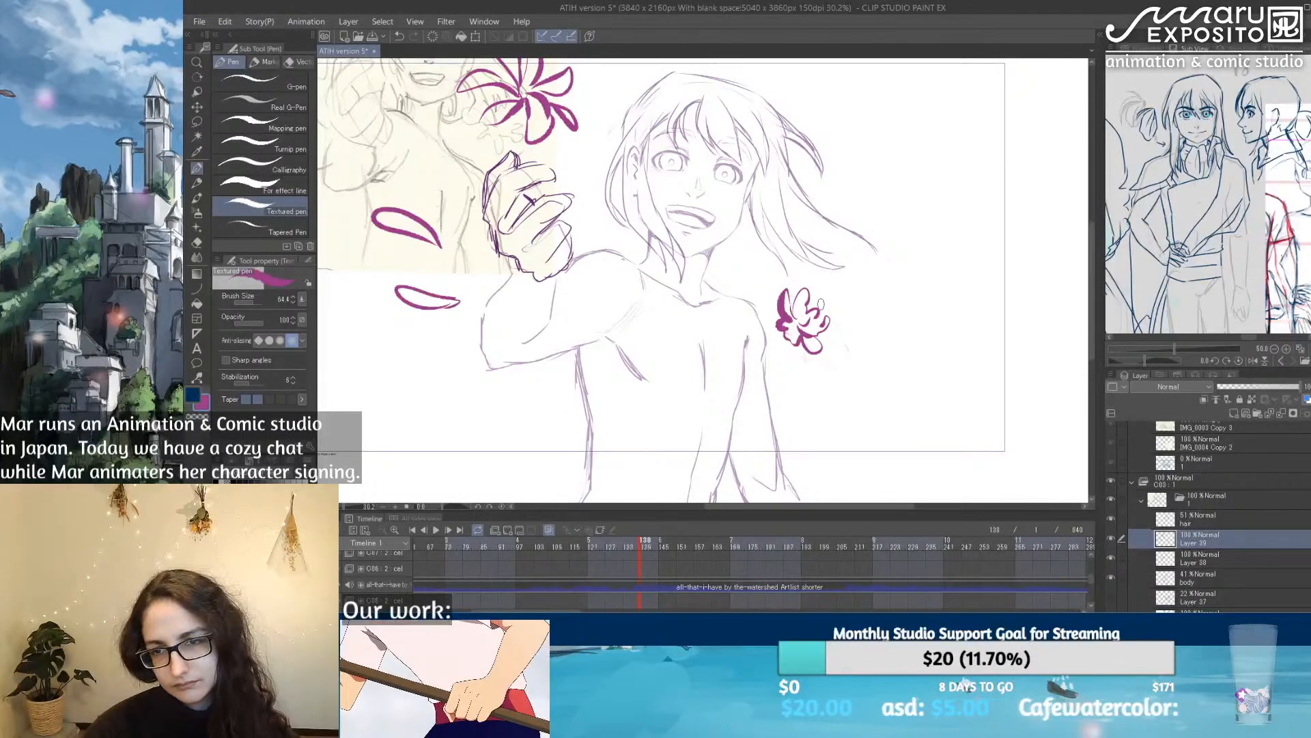
left_click_drag(816, 305, 861, 314)
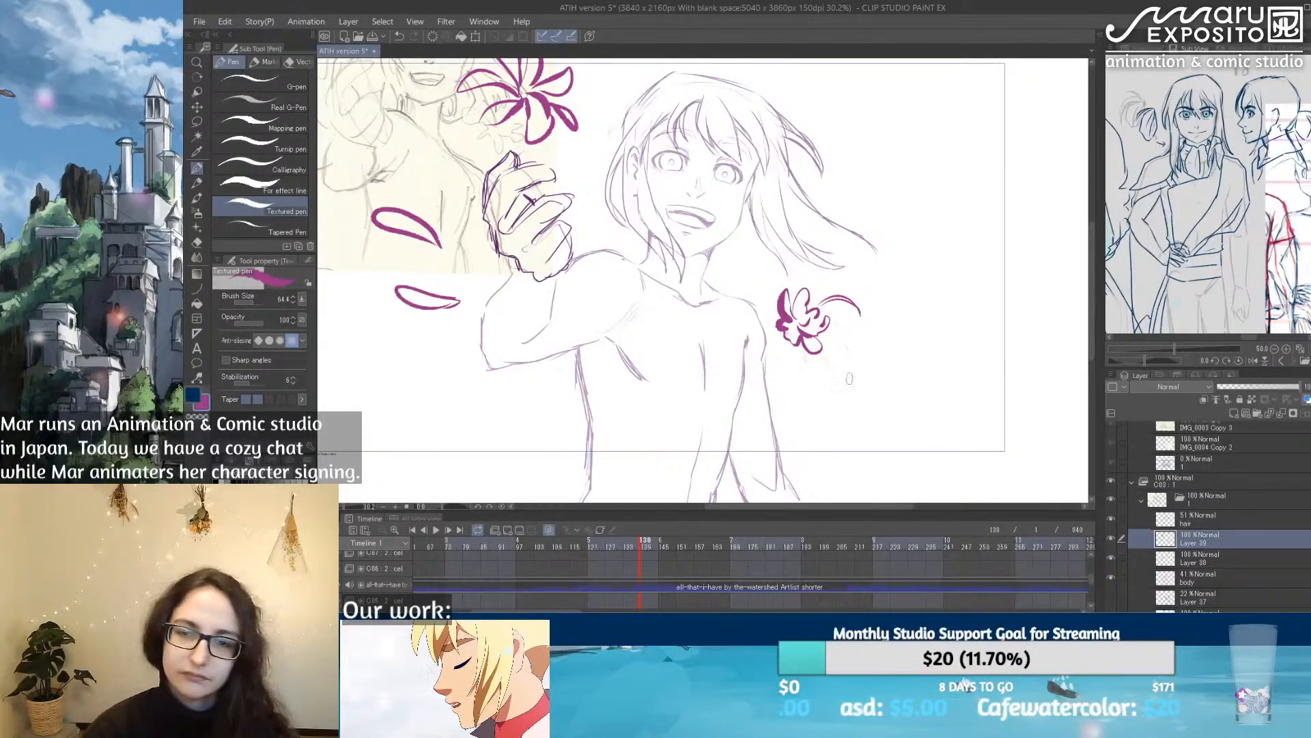
Step: Scatter small magenta petals below the smaller flower, beneath the elbow and beside the large flower
mouse_move(820, 427)
left_mouse_down()
mouse_move(811, 394)
mouse_move(825, 436)
left_mouse_up()
left_click_drag(828, 369, 844, 392)
mouse_move(516, 387)
left_mouse_down()
mouse_move(496, 378)
mouse_move(517, 388)
left_mouse_up()
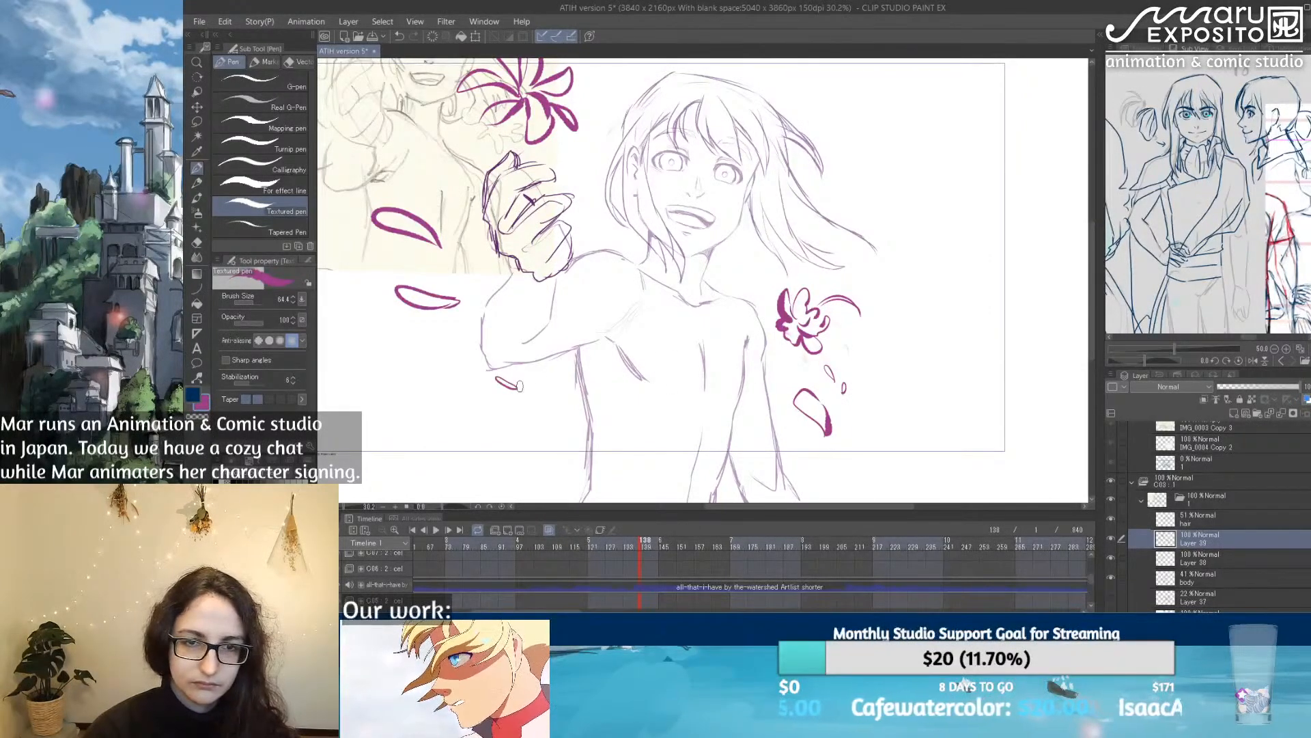
left_click_drag(600, 187, 654, 291)
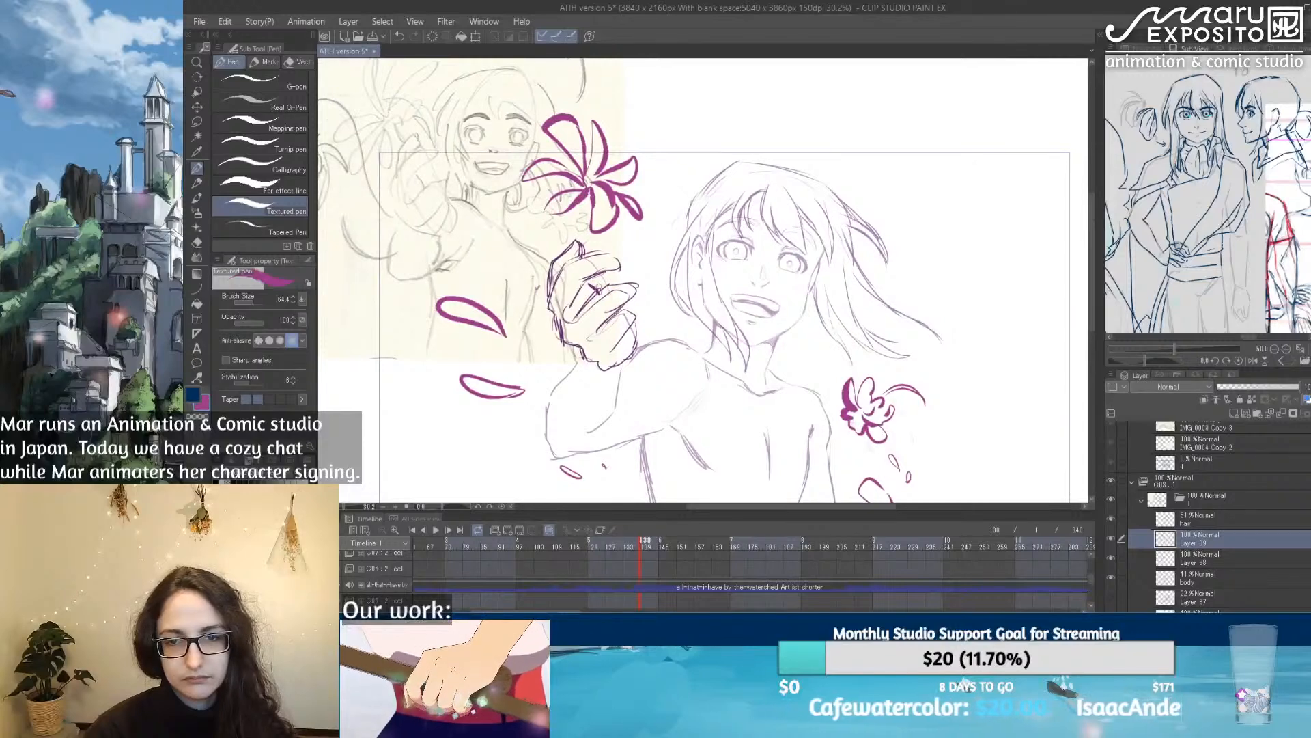
mouse_move(655, 133)
left_mouse_down()
mouse_move(647, 104)
mouse_move(660, 172)
left_mouse_up()
Step: On a new layer, draw a large turquoise spiral wave with flowing tails curling out past the raised hand
left_click(273, 532)
left_click_drag(601, 292, 668, 326)
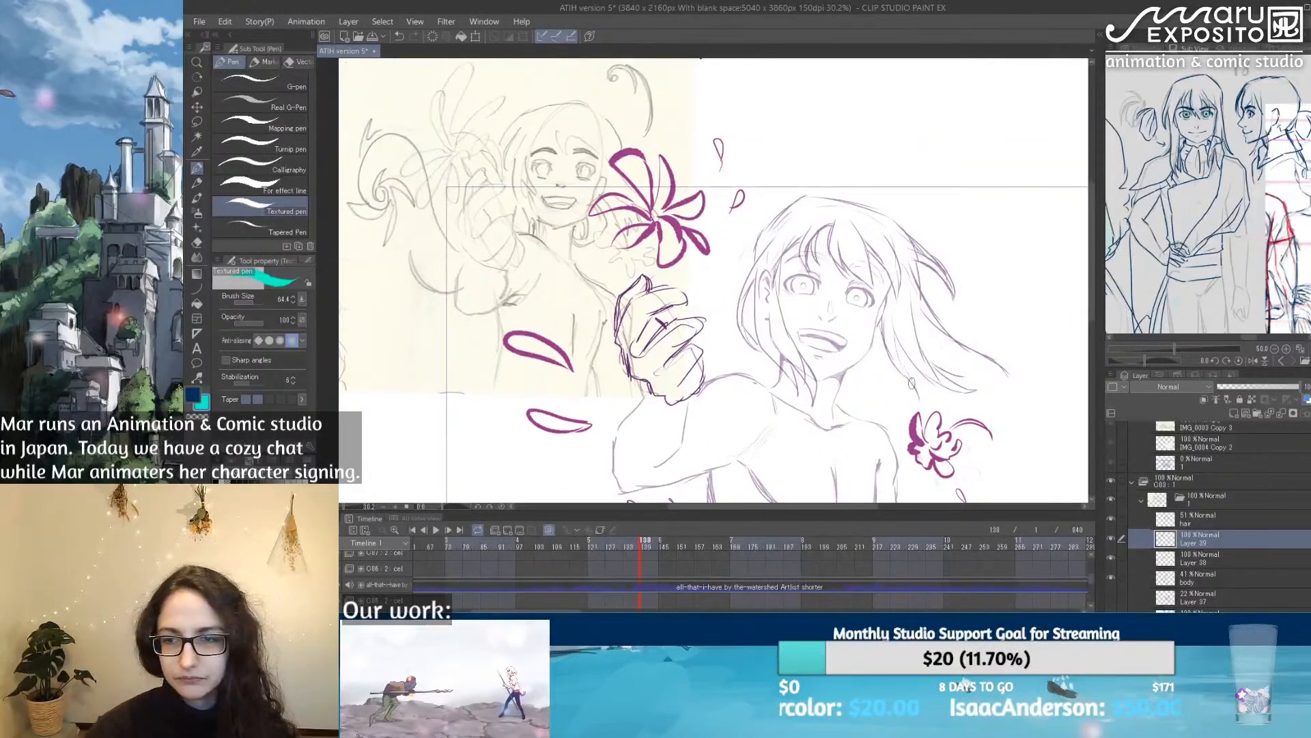
left_click(1234, 413)
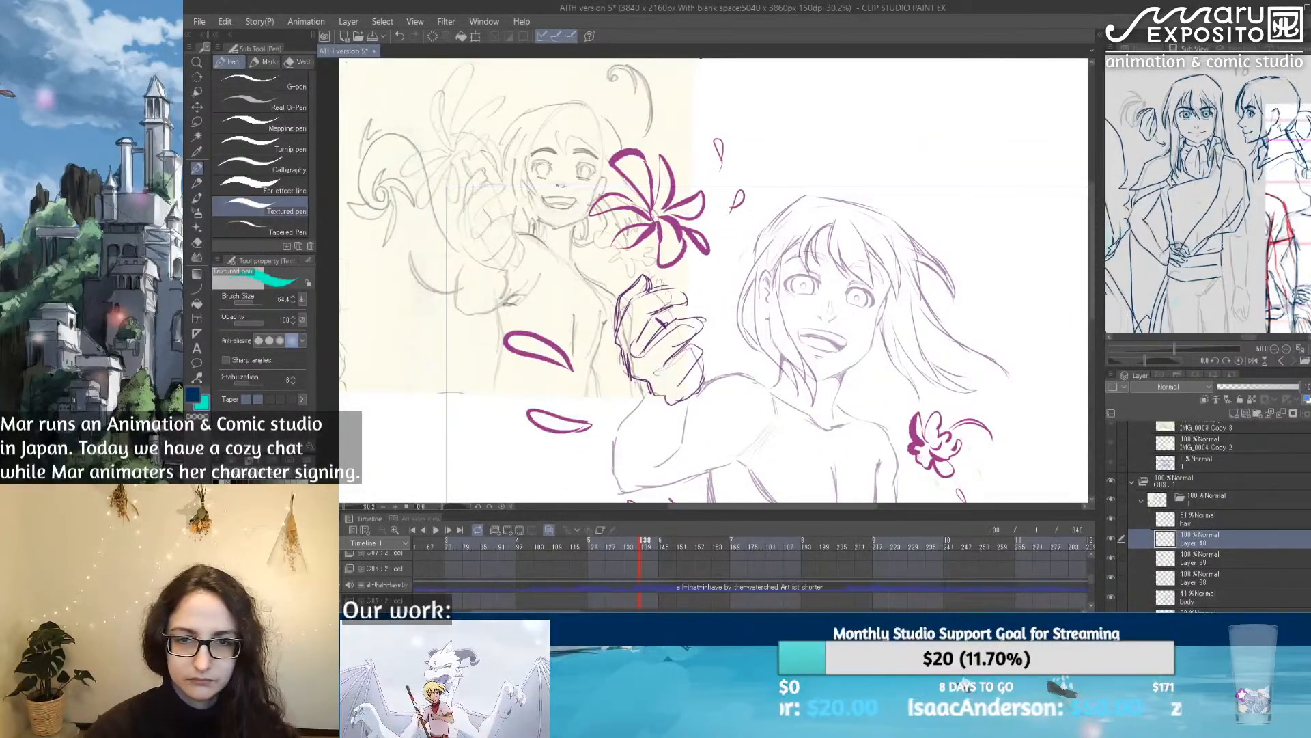
mouse_move(717, 447)
left_mouse_down()
mouse_move(638, 355)
mouse_move(582, 251)
mouse_move(501, 228)
mouse_move(477, 289)
mouse_move(505, 283)
mouse_move(534, 297)
mouse_move(526, 290)
mouse_move(493, 376)
left_mouse_up()
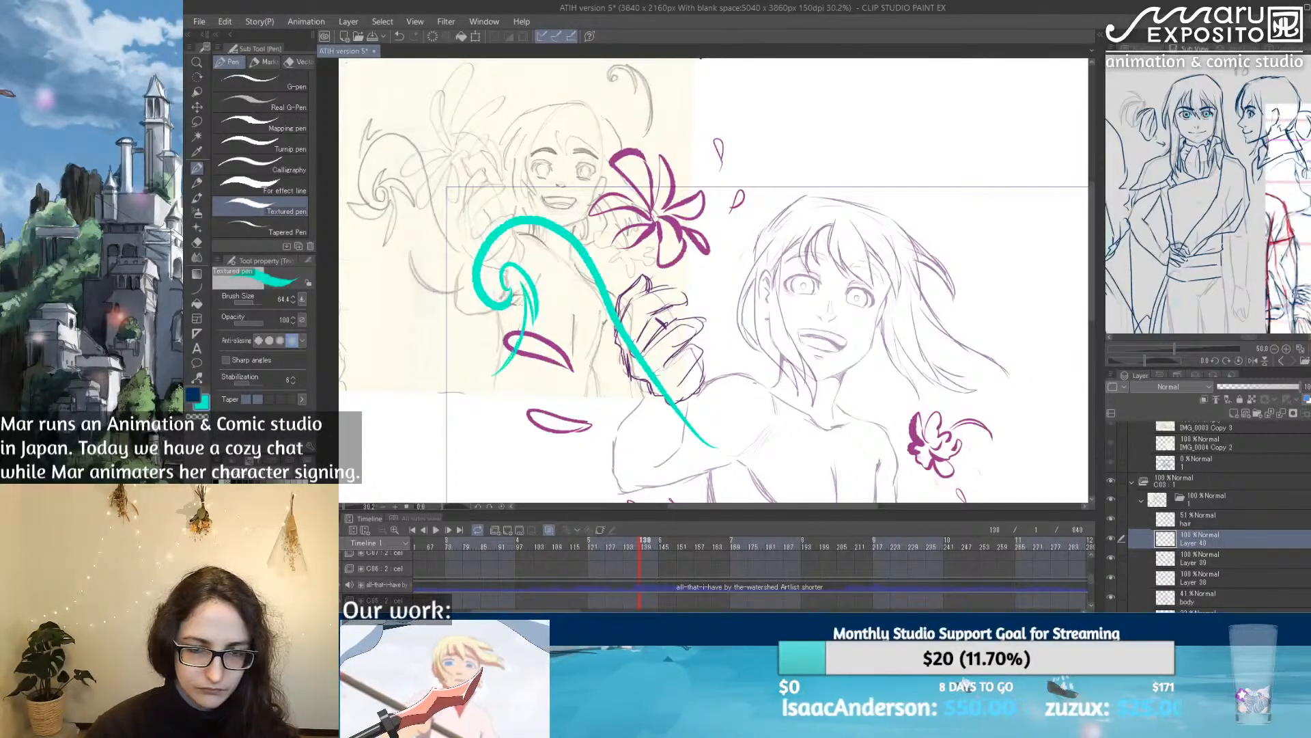
mouse_move(512, 320)
left_mouse_down()
mouse_move(420, 362)
mouse_move(411, 247)
mouse_move(470, 298)
mouse_move(506, 191)
mouse_move(594, 247)
left_mouse_up()
left_click_drag(546, 198, 602, 300)
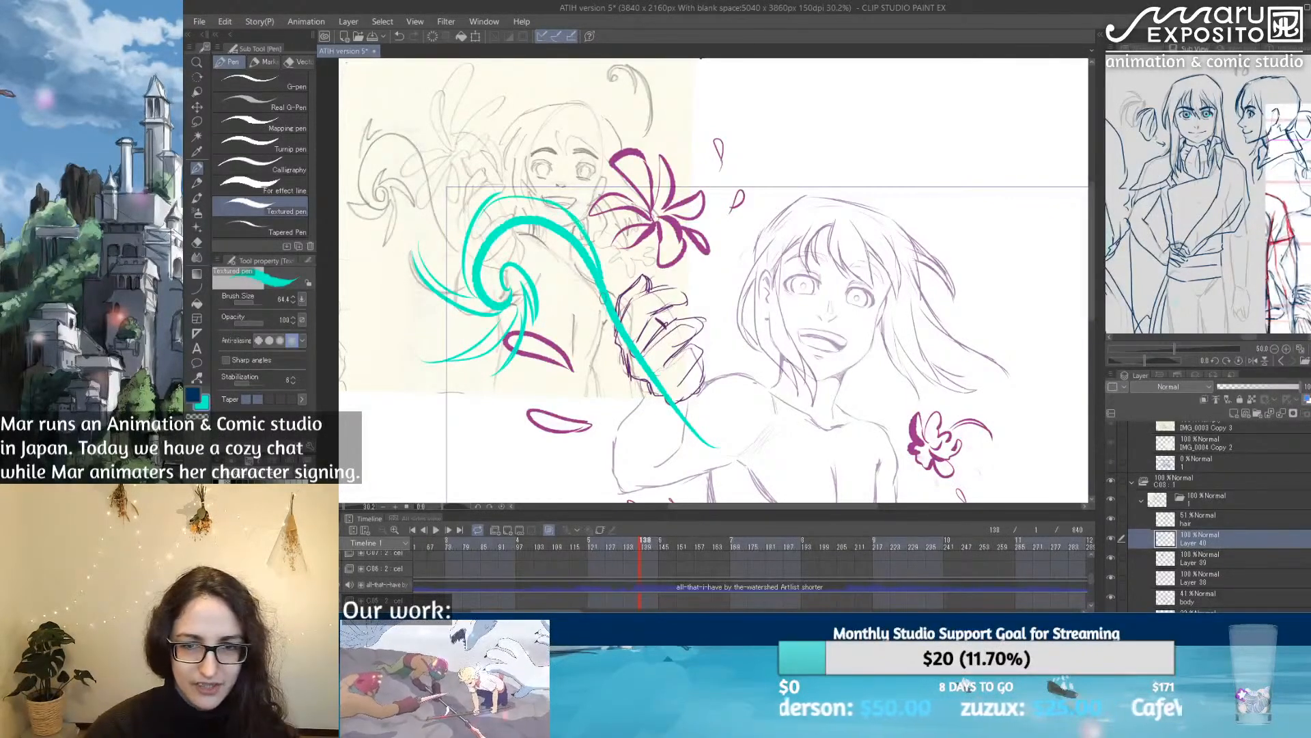
Step: Add curved turquoise streaks beside the face, across the near shoulder and below the bent arm
mouse_move(724, 355)
left_mouse_down()
mouse_move(706, 186)
mouse_move(731, 242)
mouse_move(727, 342)
left_mouse_up()
left_click_drag(790, 420, 745, 345)
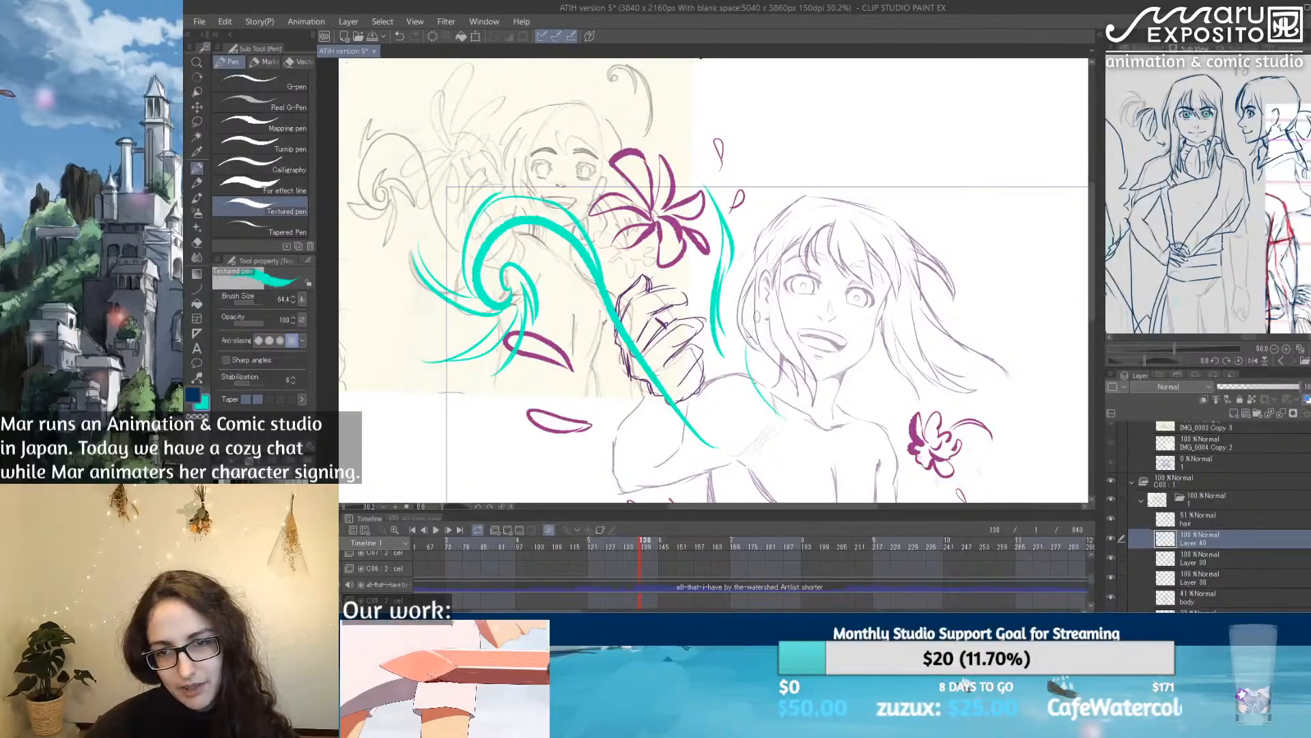
left_click_drag(833, 460, 737, 276)
mouse_move(462, 423)
left_mouse_down()
mouse_move(569, 382)
mouse_move(571, 346)
left_mouse_up()
mouse_move(539, 424)
left_mouse_down()
mouse_move(575, 351)
mouse_move(580, 412)
left_mouse_up()
mouse_move(955, 363)
left_mouse_down()
mouse_move(763, 385)
mouse_move(750, 368)
left_mouse_up()
left_click_drag(738, 258, 762, 398)
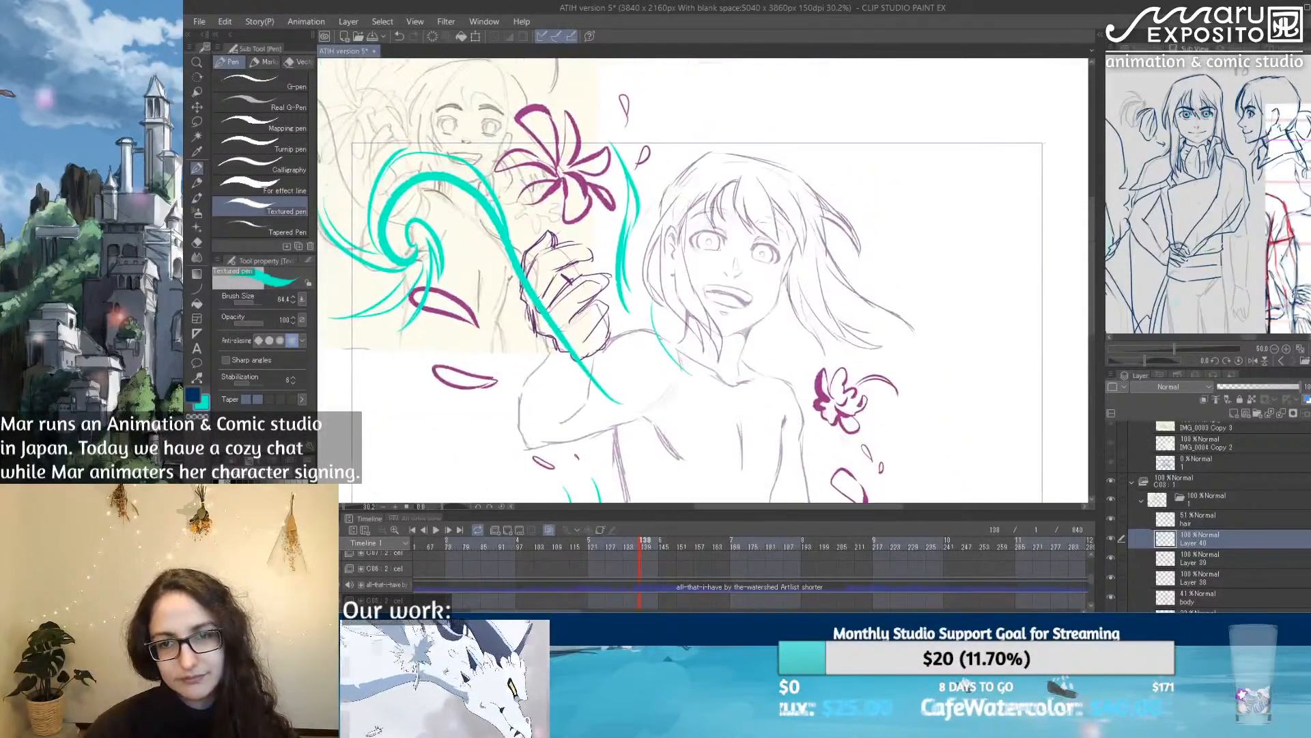
Step: Add thin turquoise strokes around the spiral wave, beside the large flower and above the character's head
left_click_drag(597, 129, 625, 191)
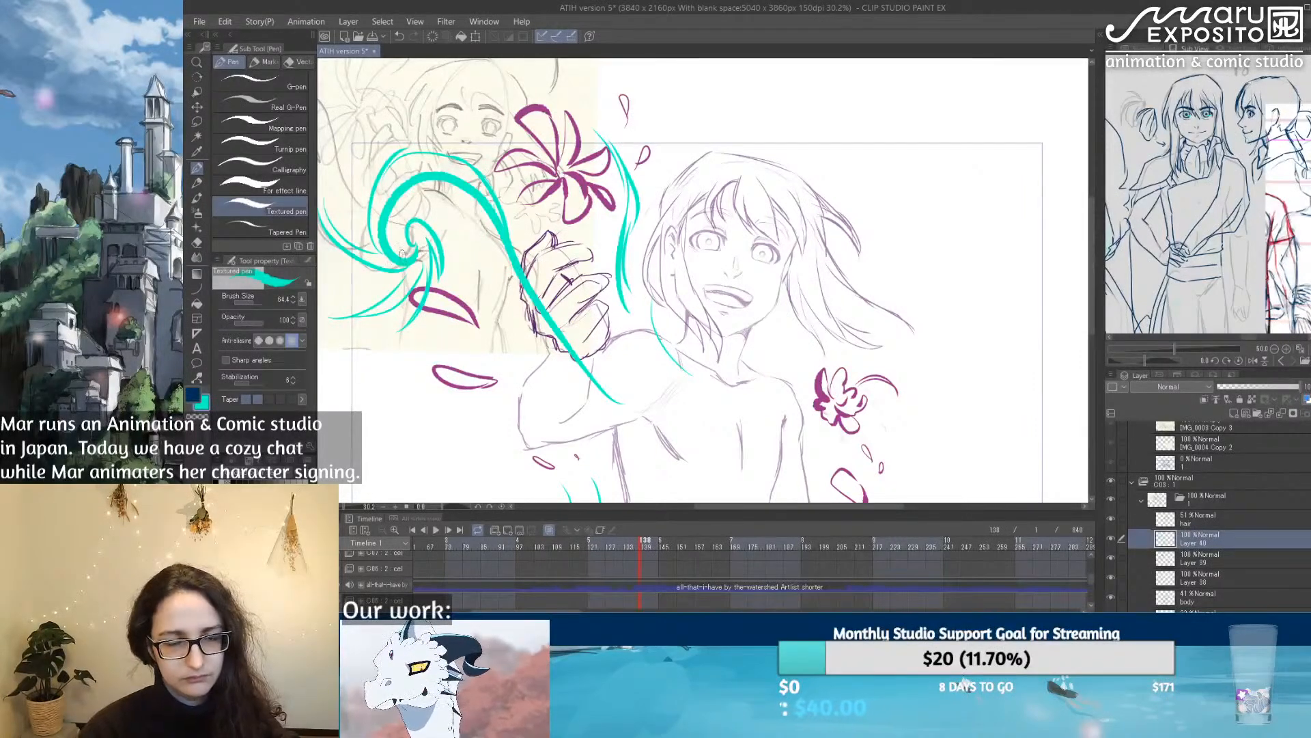
mouse_move(359, 222)
left_mouse_down()
mouse_move(421, 179)
mouse_move(392, 195)
mouse_move(409, 181)
mouse_move(379, 182)
mouse_move(356, 219)
mouse_move(361, 189)
mouse_move(399, 255)
left_mouse_up()
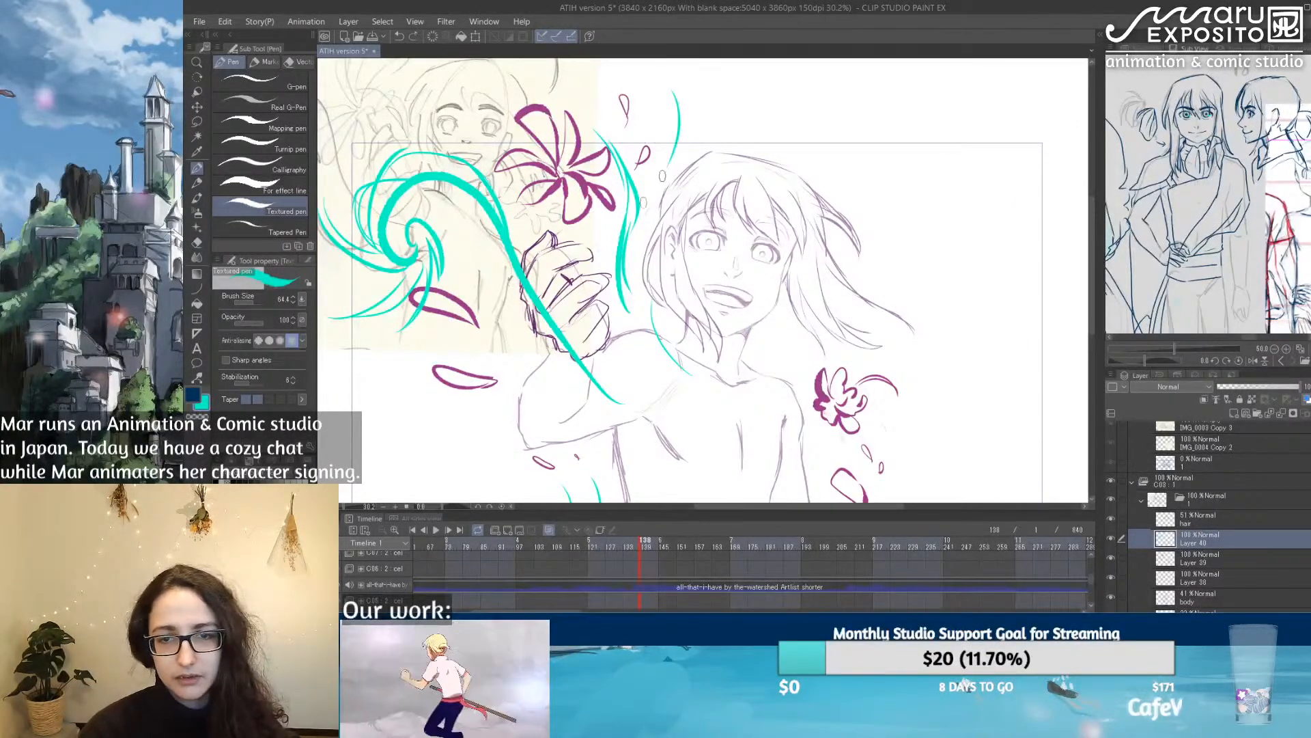
left_click_drag(601, 361, 594, 262)
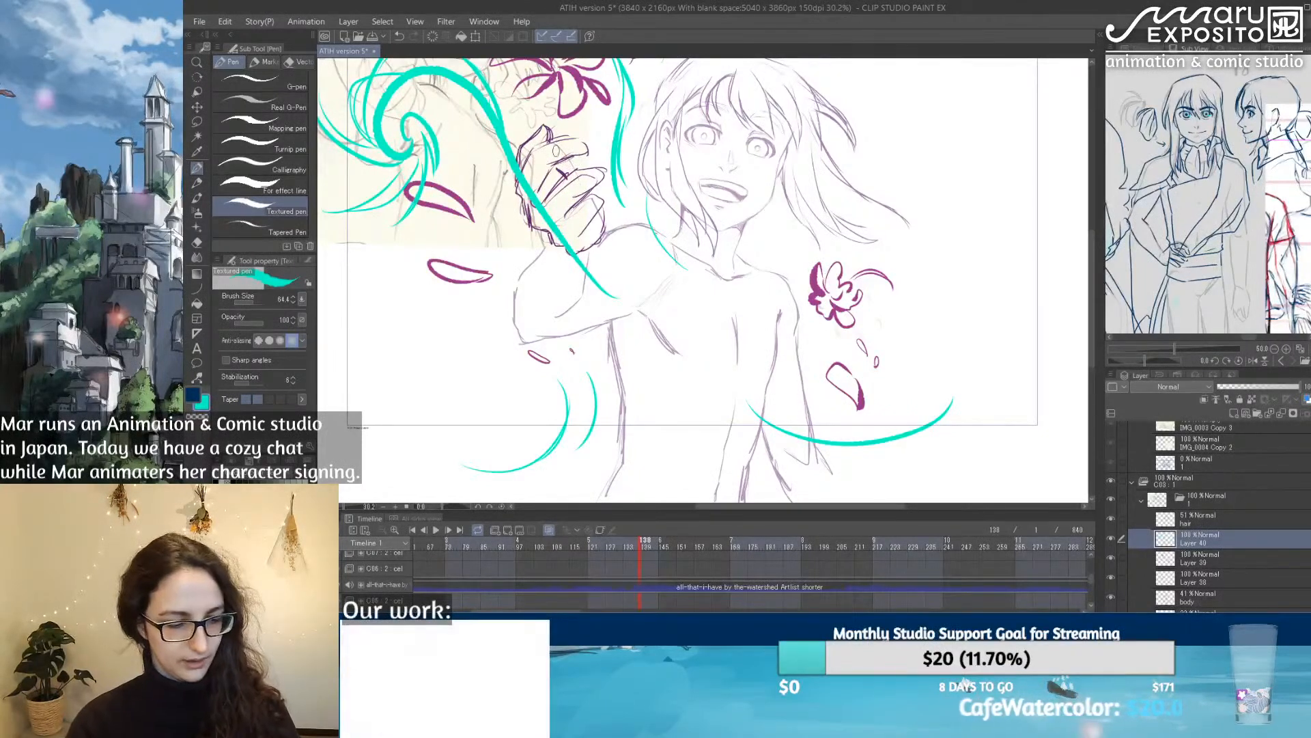
Step: Redraw the wave's lower tail so it curves around the raised hand and sweeps across the forearm with extra turquoise lines
key("e")
mouse_move(523, 171)
left_mouse_down()
mouse_move(597, 280)
mouse_move(517, 158)
mouse_move(580, 297)
mouse_move(666, 331)
left_mouse_up()
left_click(197, 168)
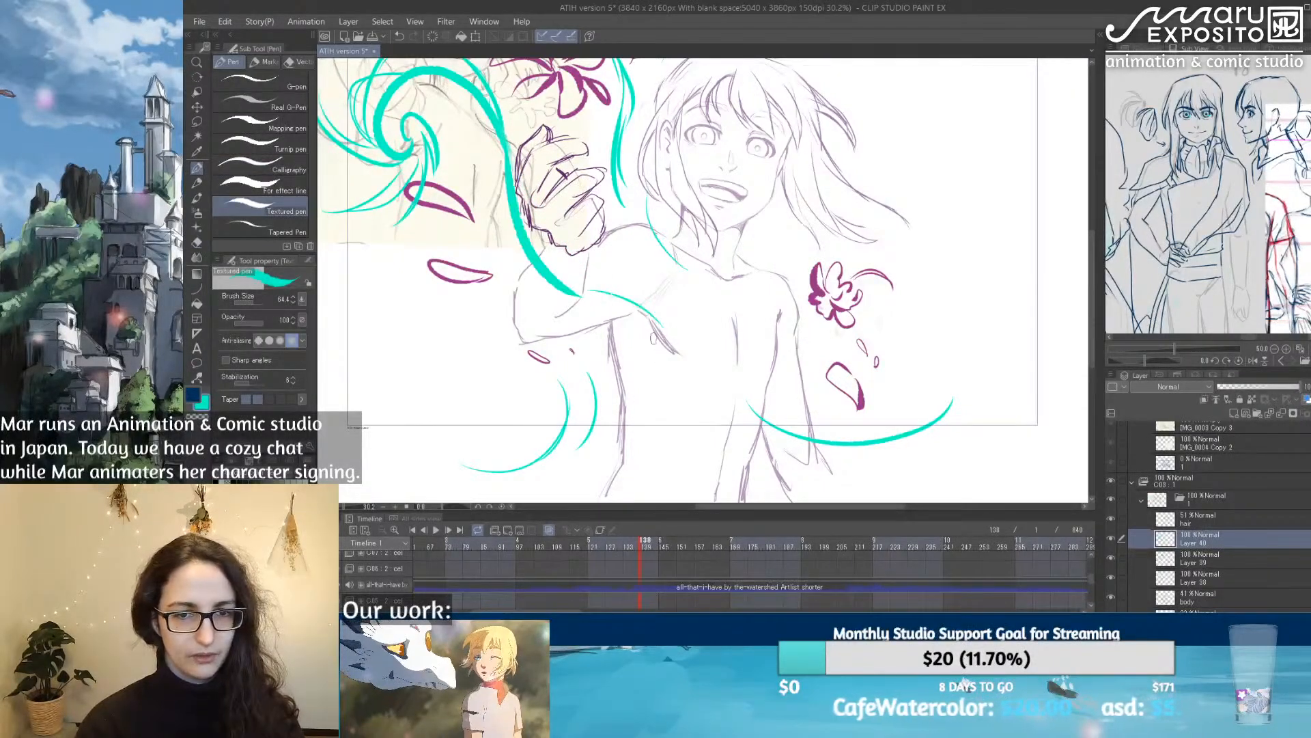
key("ctrl+z")
left_click_drag(572, 301, 659, 348)
left_click_drag(583, 327, 529, 254)
mouse_move(522, 341)
left_mouse_down()
mouse_move(534, 472)
mouse_move(523, 281)
left_mouse_up()
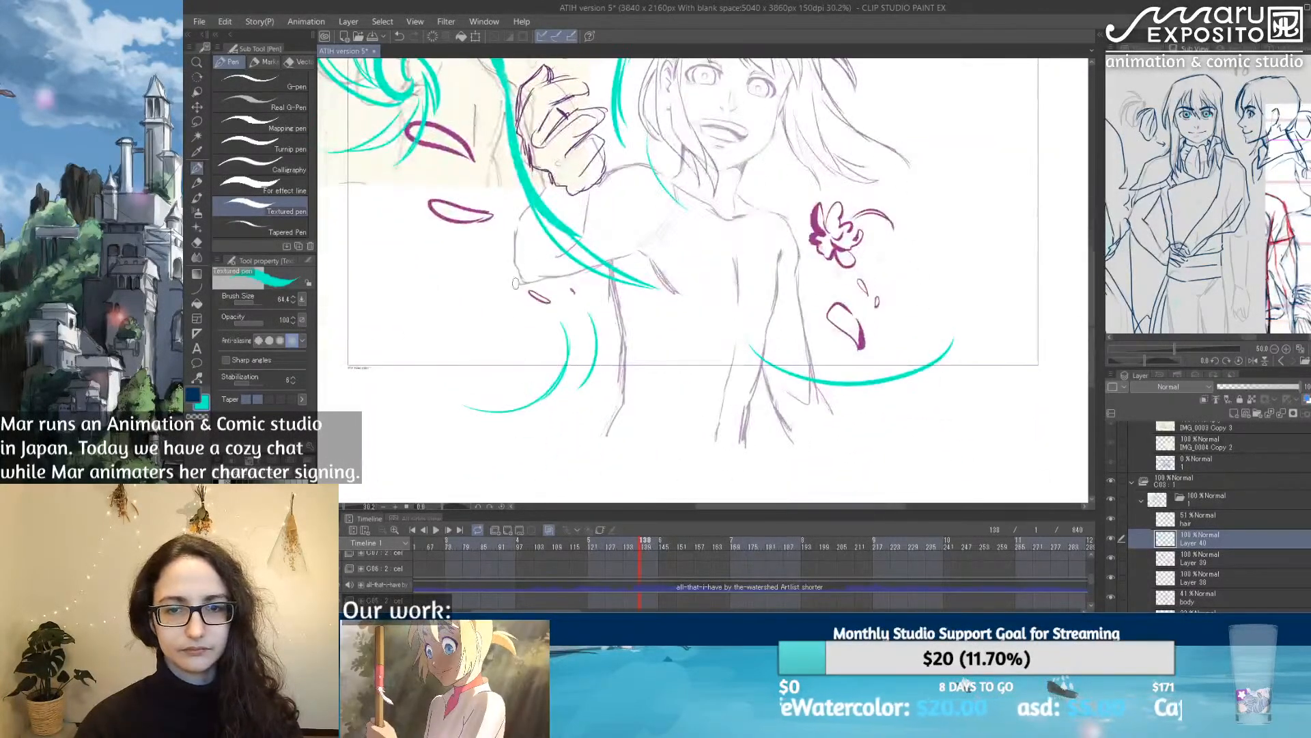
mouse_move(580, 249)
left_mouse_down()
mouse_move(558, 371)
mouse_move(609, 402)
left_mouse_up()
mouse_move(413, 239)
left_mouse_down()
mouse_move(387, 175)
mouse_move(418, 244)
left_mouse_up()
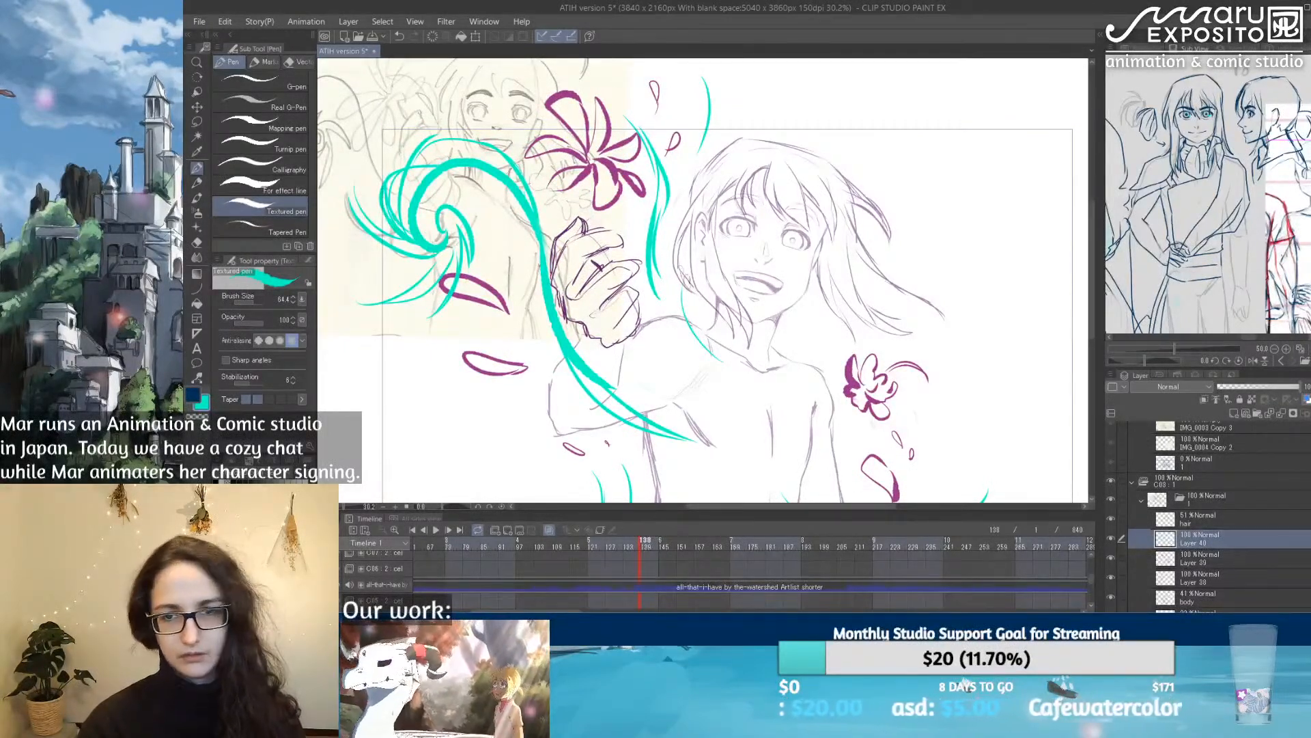
mouse_move(792, 335)
left_mouse_down()
mouse_move(629, 169)
mouse_move(666, 376)
mouse_move(726, 391)
mouse_move(743, 247)
left_mouse_up()
left_click_drag(754, 169, 759, 256)
Step: Search Windows for "luz", open the Luz nocturna settings and turn the night light off
key("ctrl+u")
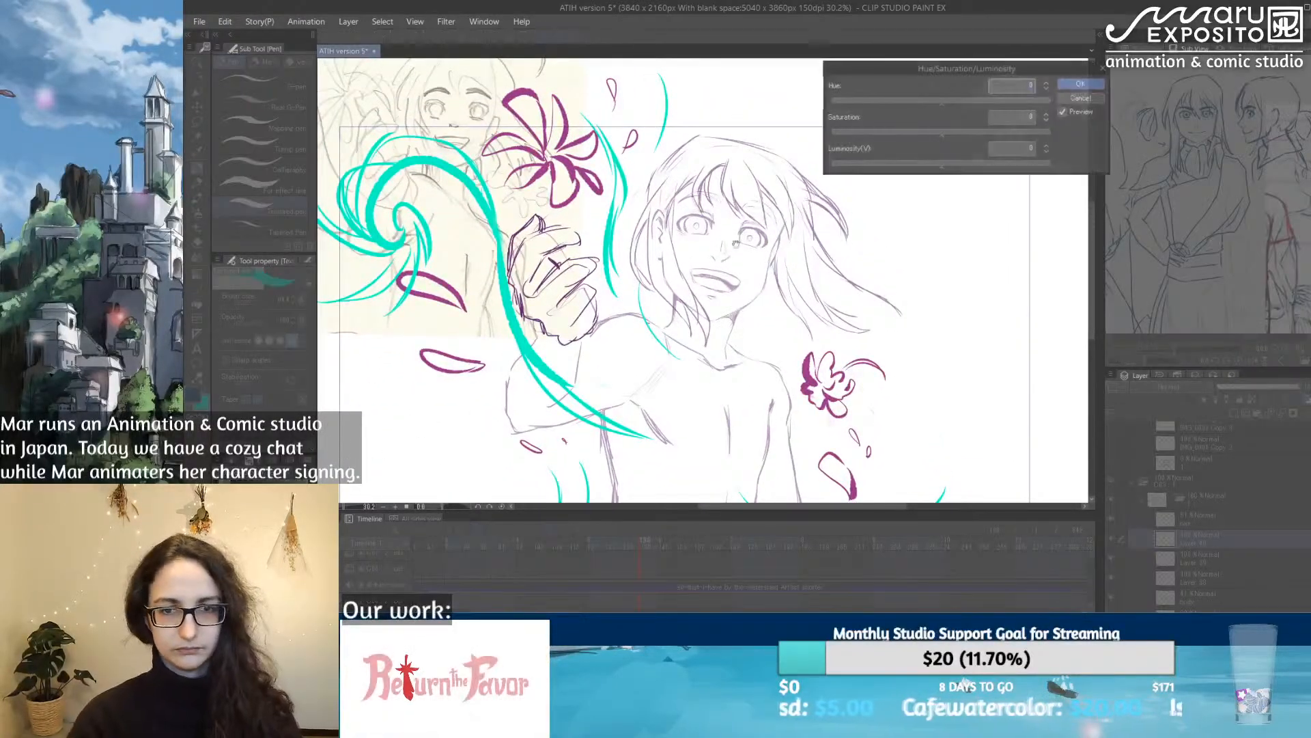
left_click(1081, 98)
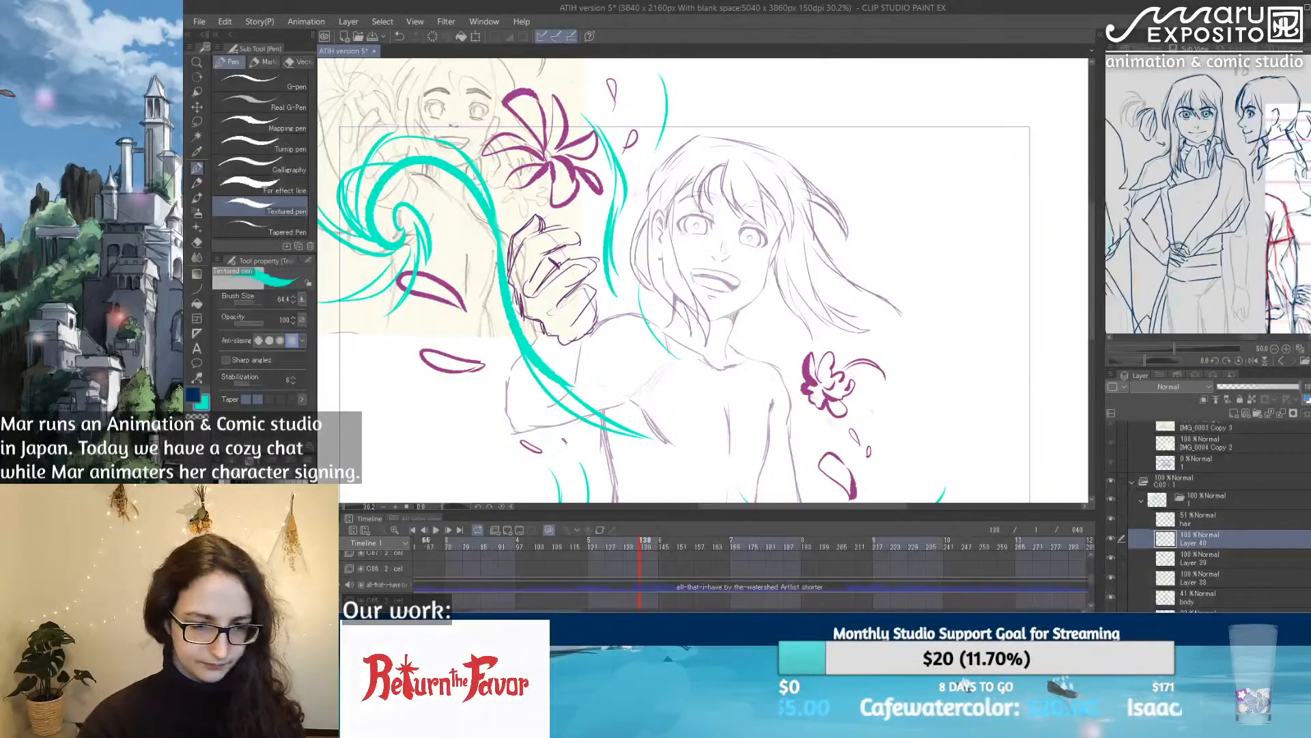
key("super")
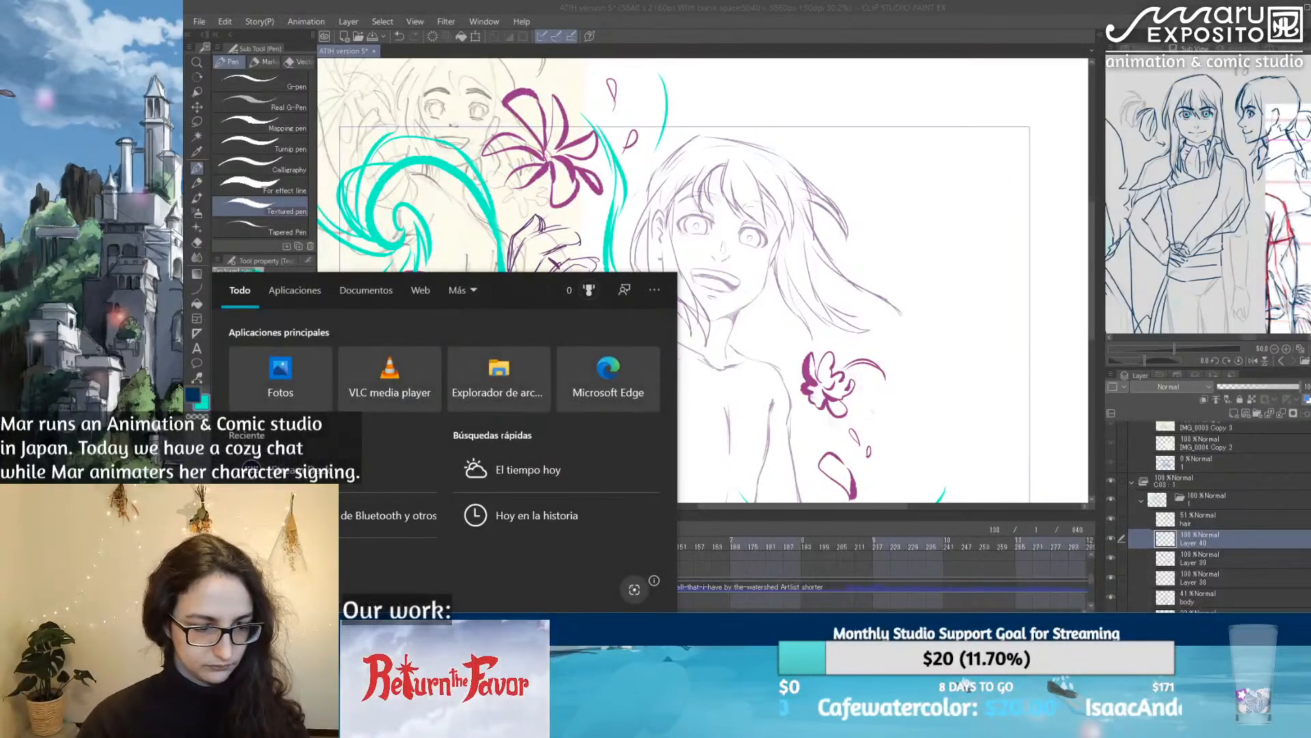
type("luz")
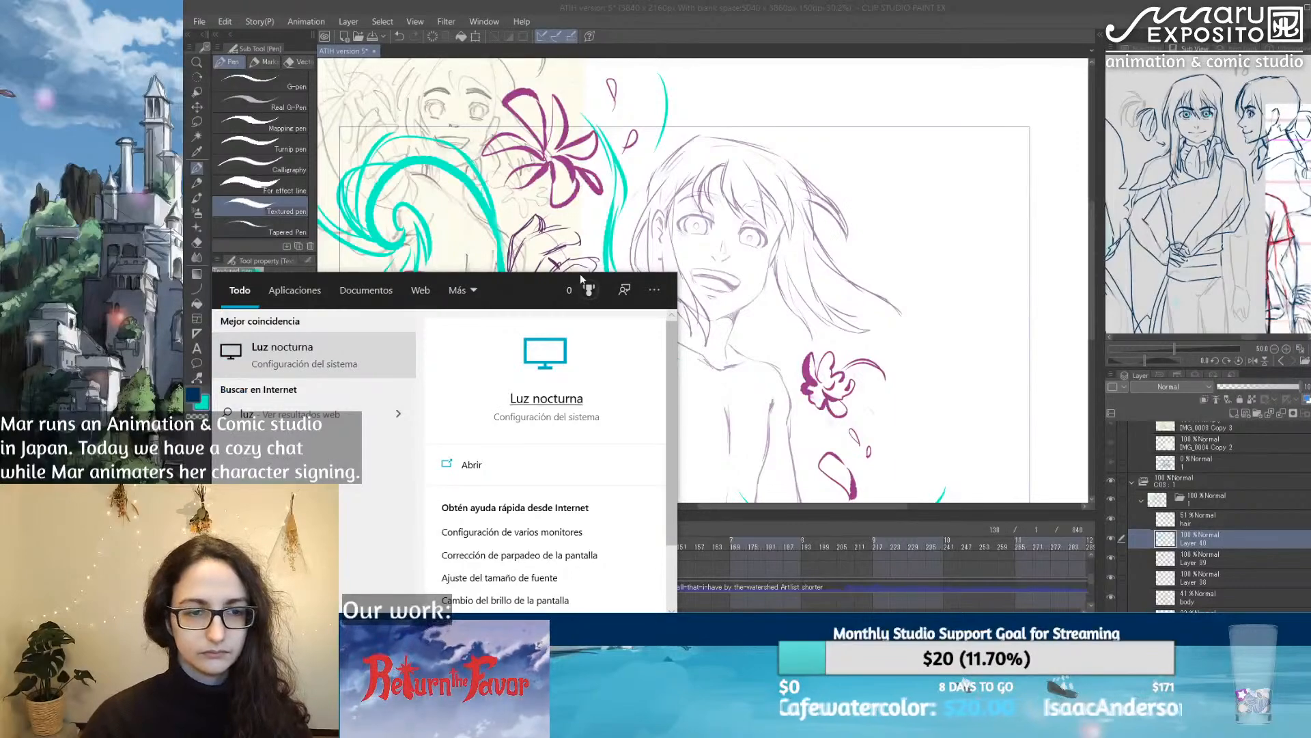
key("Return")
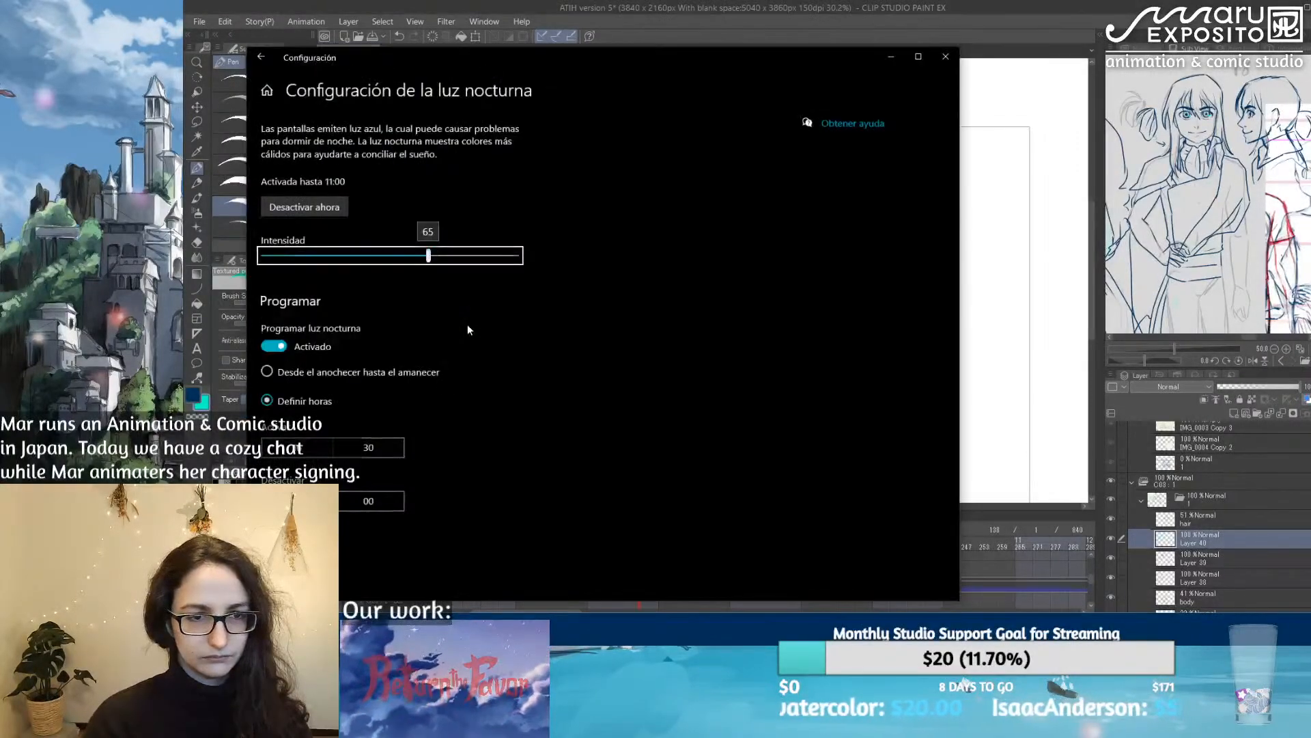
left_click(304, 207)
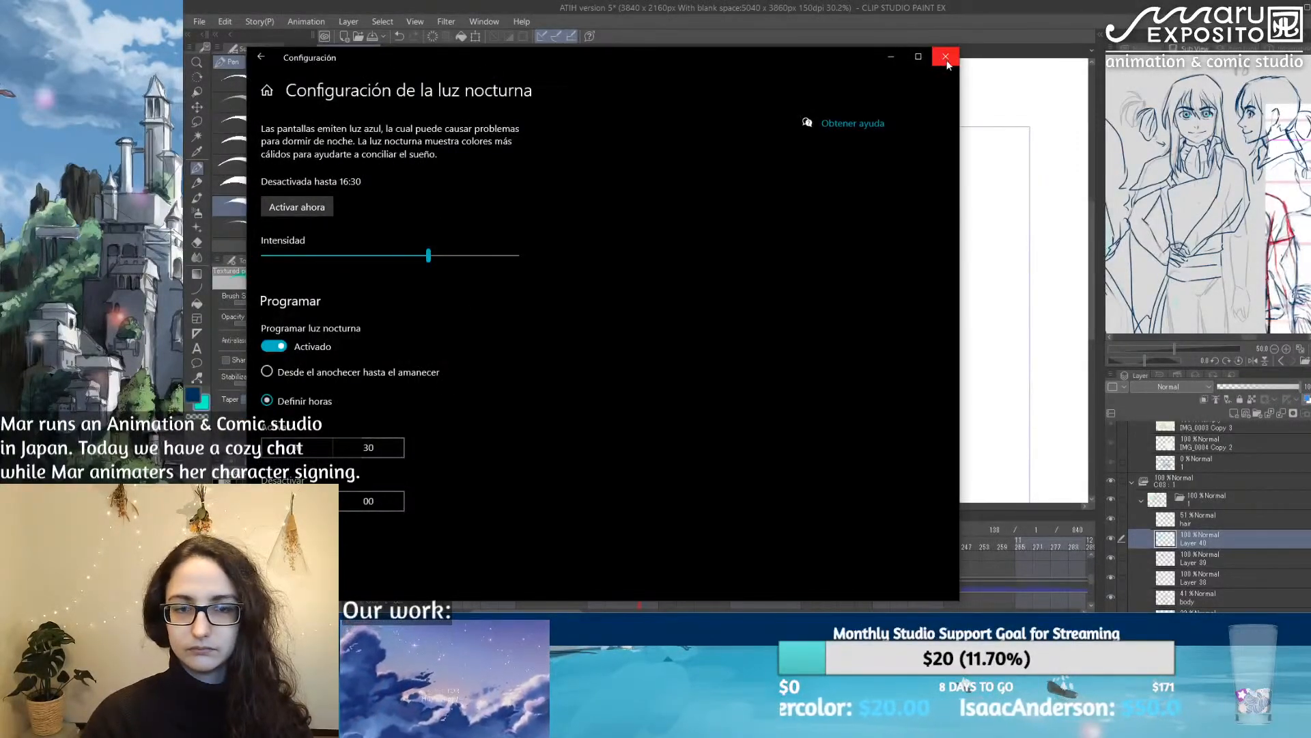
left_click(946, 58)
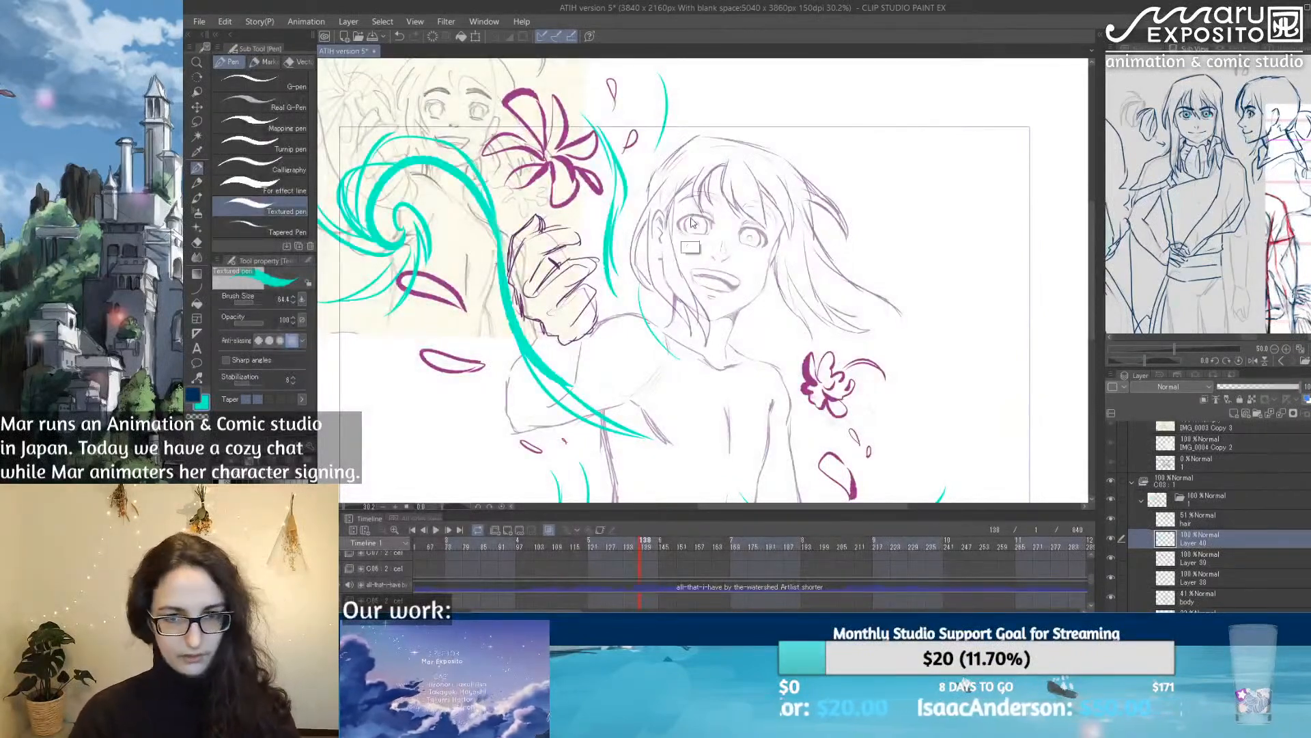
Step: Recolour the turquoise swirls to light purple with a hue shift of 100 and higher luminosity, and lower their layer's opacity
key("ctrl+u")
left_click_drag(970, 102, 1003, 101)
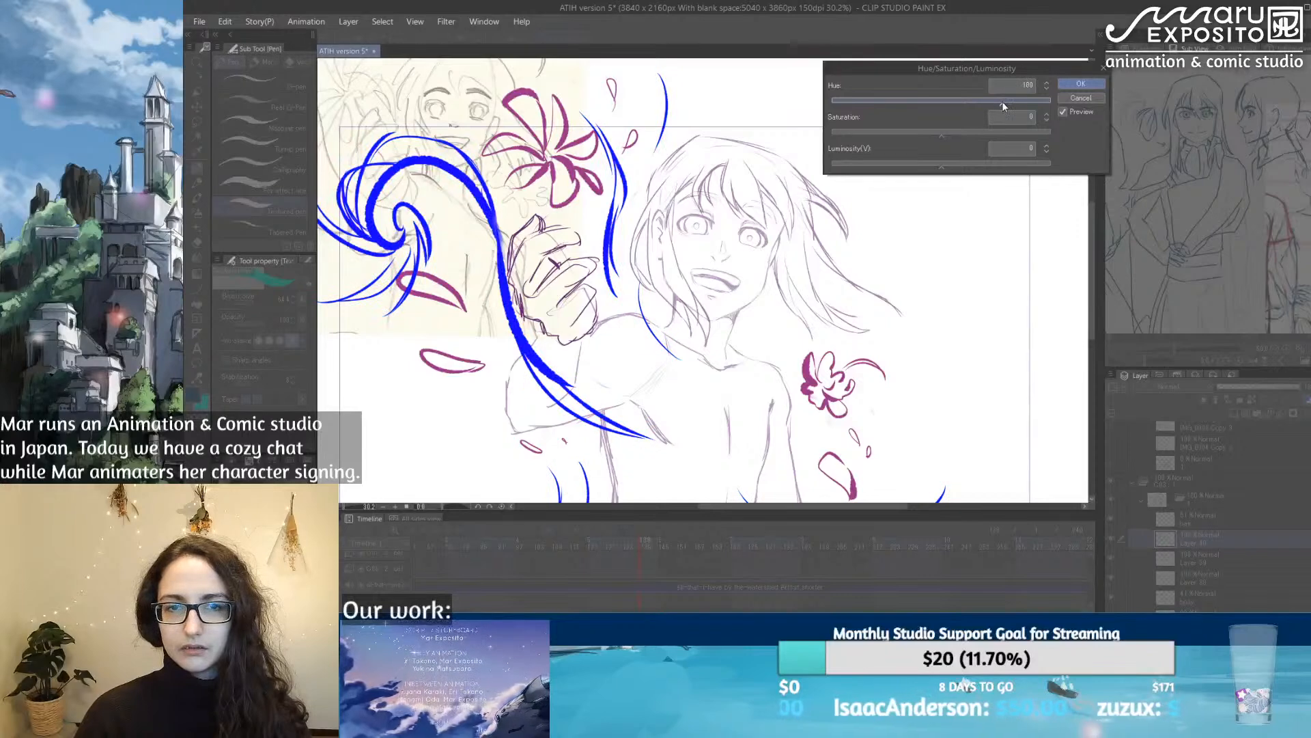
left_click(994, 163)
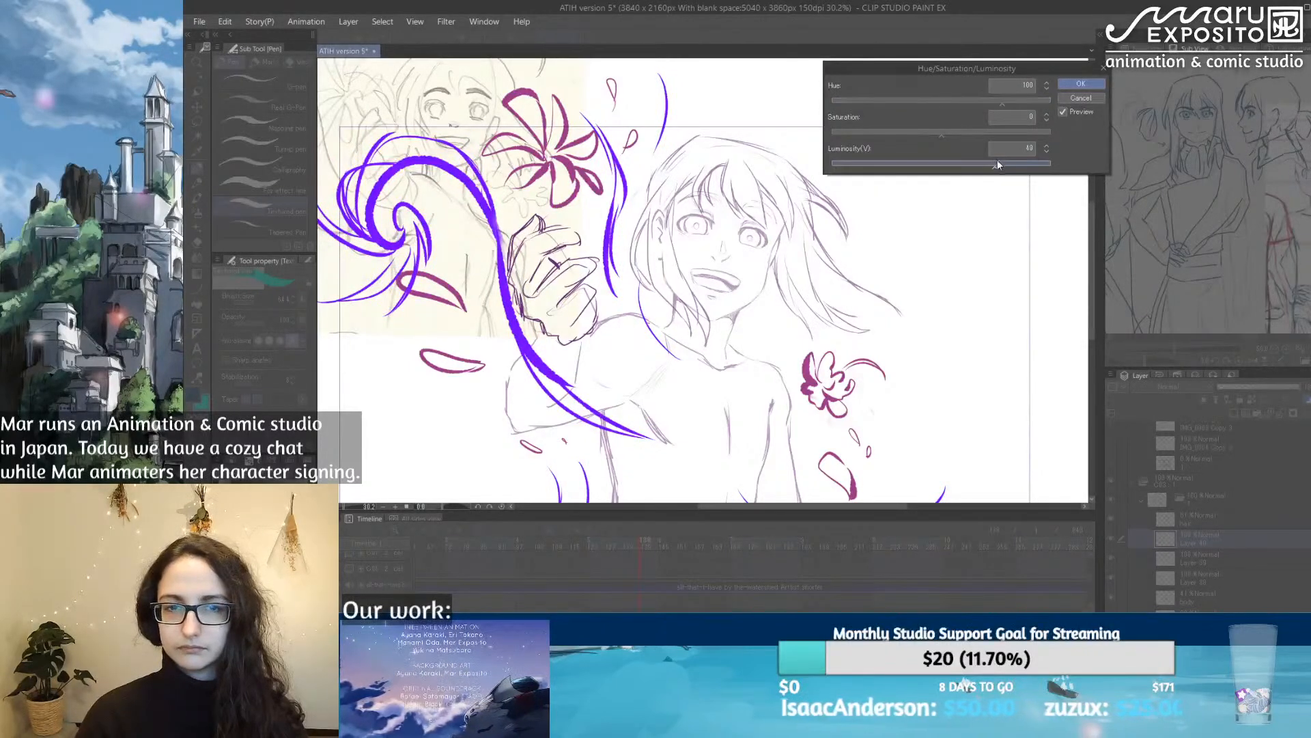
left_click(1077, 84)
left_click_drag(471, 109, 491, 150)
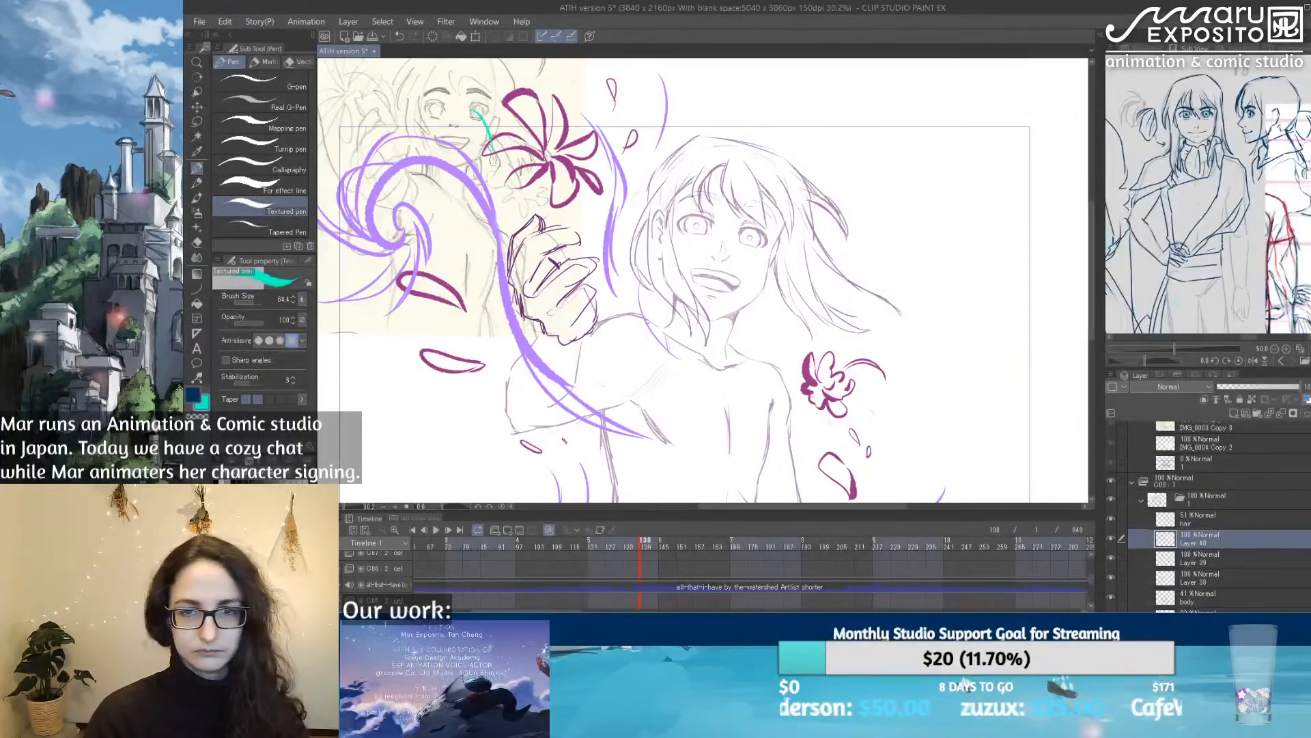
left_click(1258, 388)
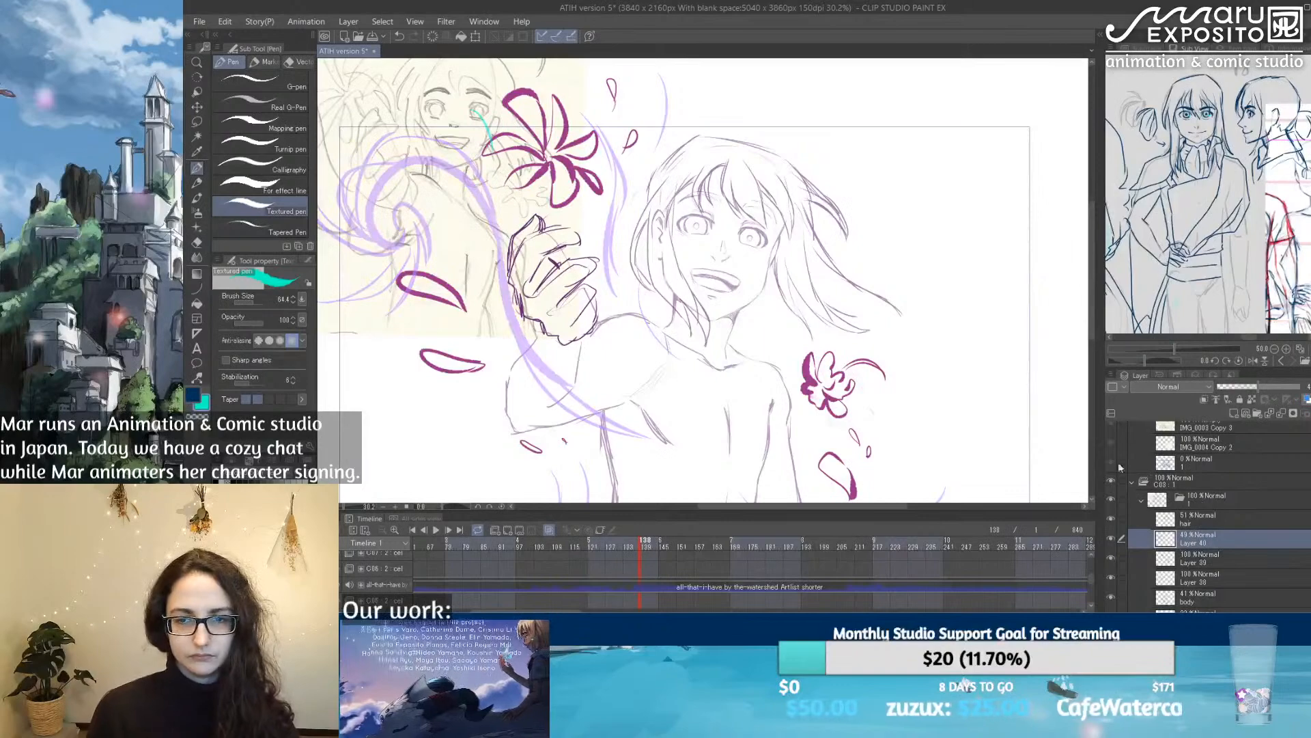
Step: Draw turquoise accent lines along the purple wave and beside the large flower, plus long horizontal streaks beneath the spiral and loose petals
left_click_drag(675, 364, 827, 282)
mouse_move(632, 356)
left_mouse_down()
mouse_move(507, 329)
mouse_move(416, 374)
mouse_move(434, 354)
mouse_move(631, 332)
left_mouse_up()
left_click_drag(430, 186, 513, 198)
mouse_move(490, 120)
left_mouse_down()
mouse_move(622, 108)
mouse_move(662, 207)
left_mouse_up()
left_click_drag(631, 111, 728, 303)
left_click_drag(850, 286, 711, 393)
left_click_drag(624, 175, 549, 123)
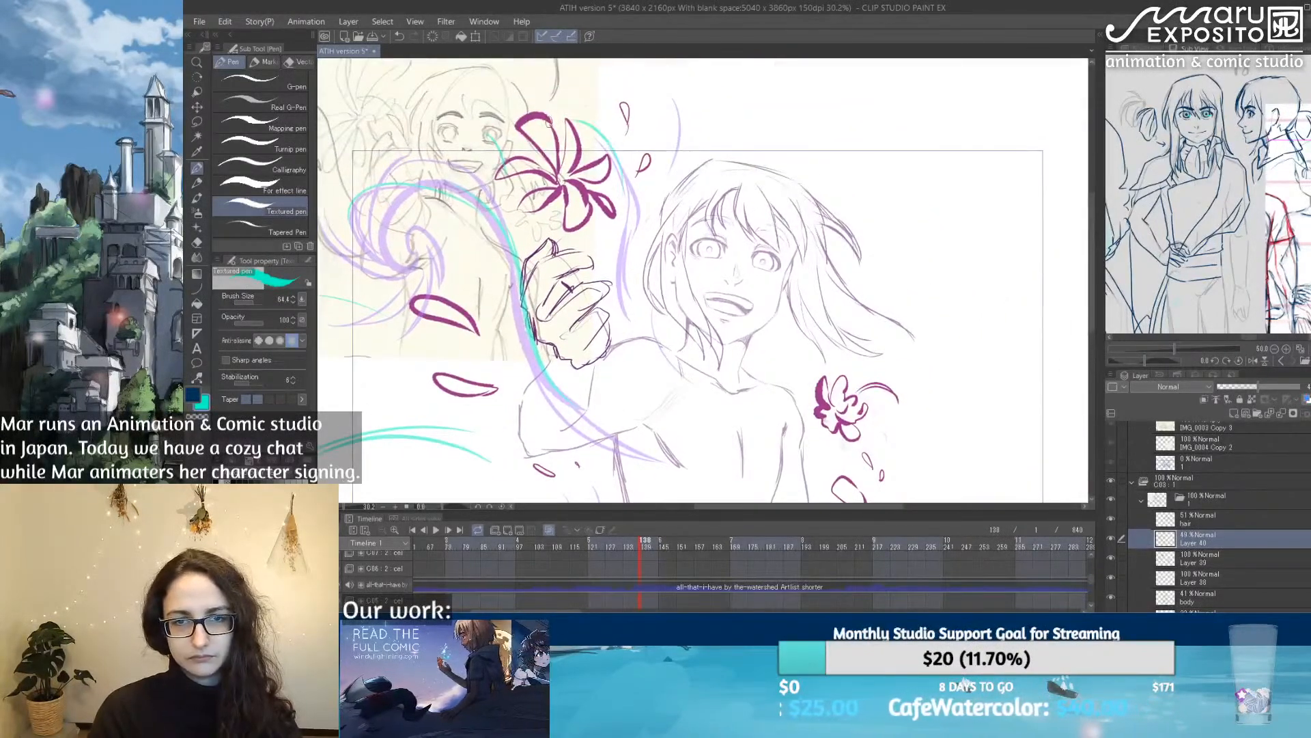
Step: Draw a turquoise spiral beyond the windblown hair, with short tails below and a long arm flowing back toward the head
mouse_move(912, 217)
left_mouse_down()
mouse_move(1021, 264)
mouse_move(993, 251)
mouse_move(995, 309)
left_mouse_up()
left_click_drag(984, 247, 1006, 294)
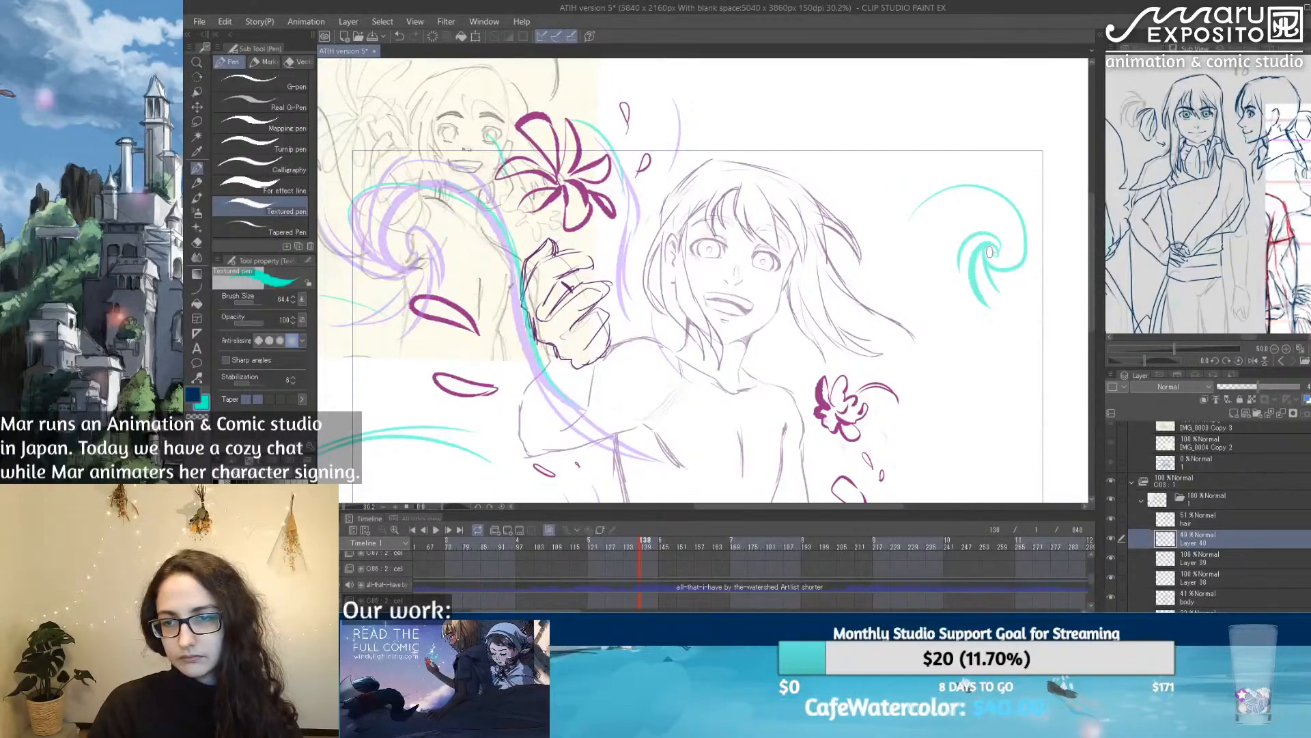
mouse_move(995, 248)
left_mouse_down()
mouse_move(1017, 201)
mouse_move(951, 185)
mouse_move(847, 222)
left_mouse_up()
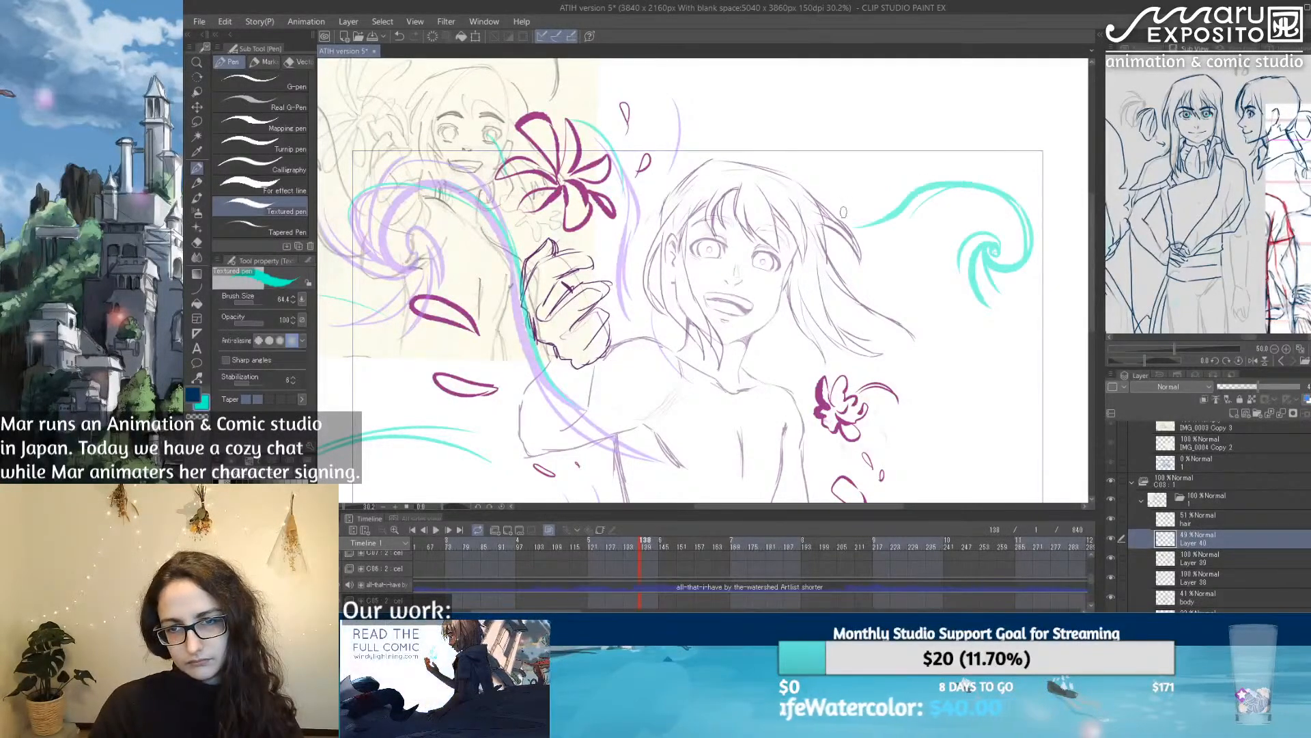
Step: Scatter small turquoise flower marks above the hair, below the new spiral and beside the loose petals, and set the layer's opacity to 44%
mouse_move(969, 333)
left_mouse_down()
mouse_move(918, 261)
mouse_move(916, 233)
mouse_move(945, 246)
mouse_move(925, 273)
mouse_move(904, 265)
left_mouse_up()
mouse_move(795, 85)
left_mouse_down()
mouse_move(717, 151)
mouse_move(730, 176)
mouse_move(738, 152)
mouse_move(870, 83)
left_mouse_up()
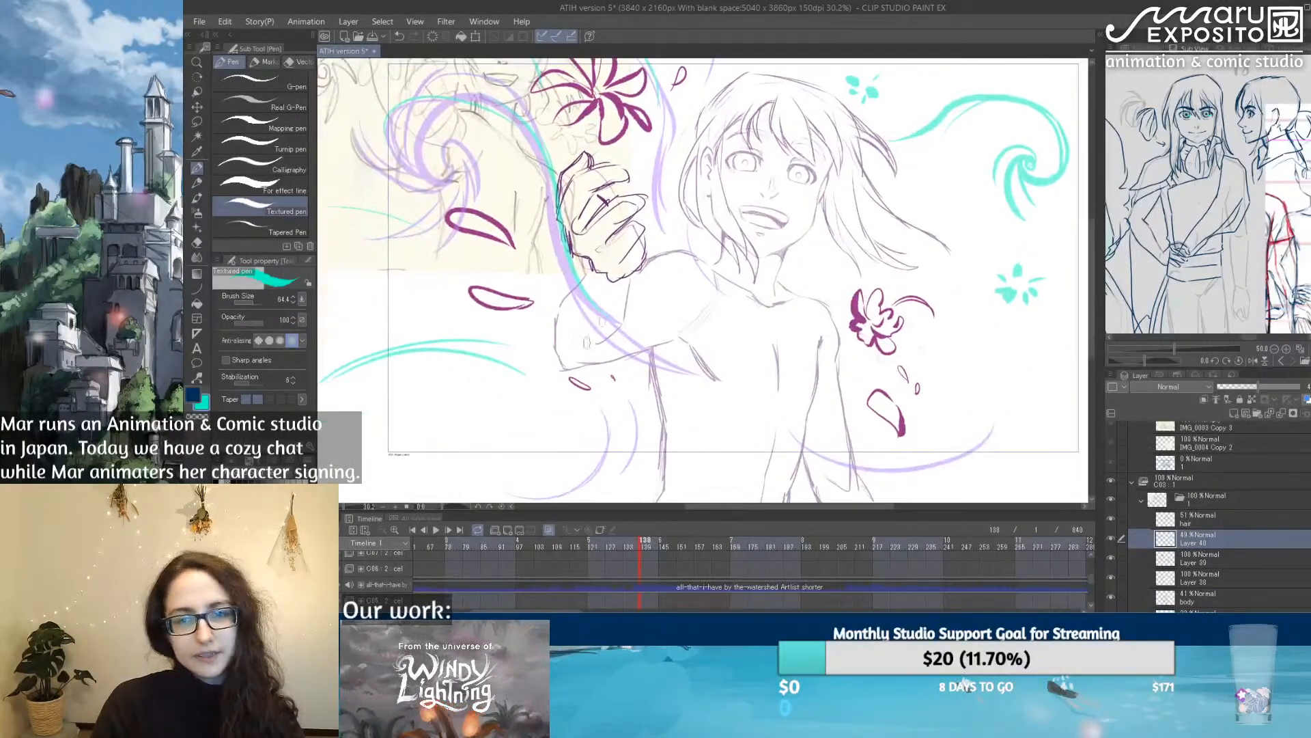
left_click_drag(528, 259, 529, 267)
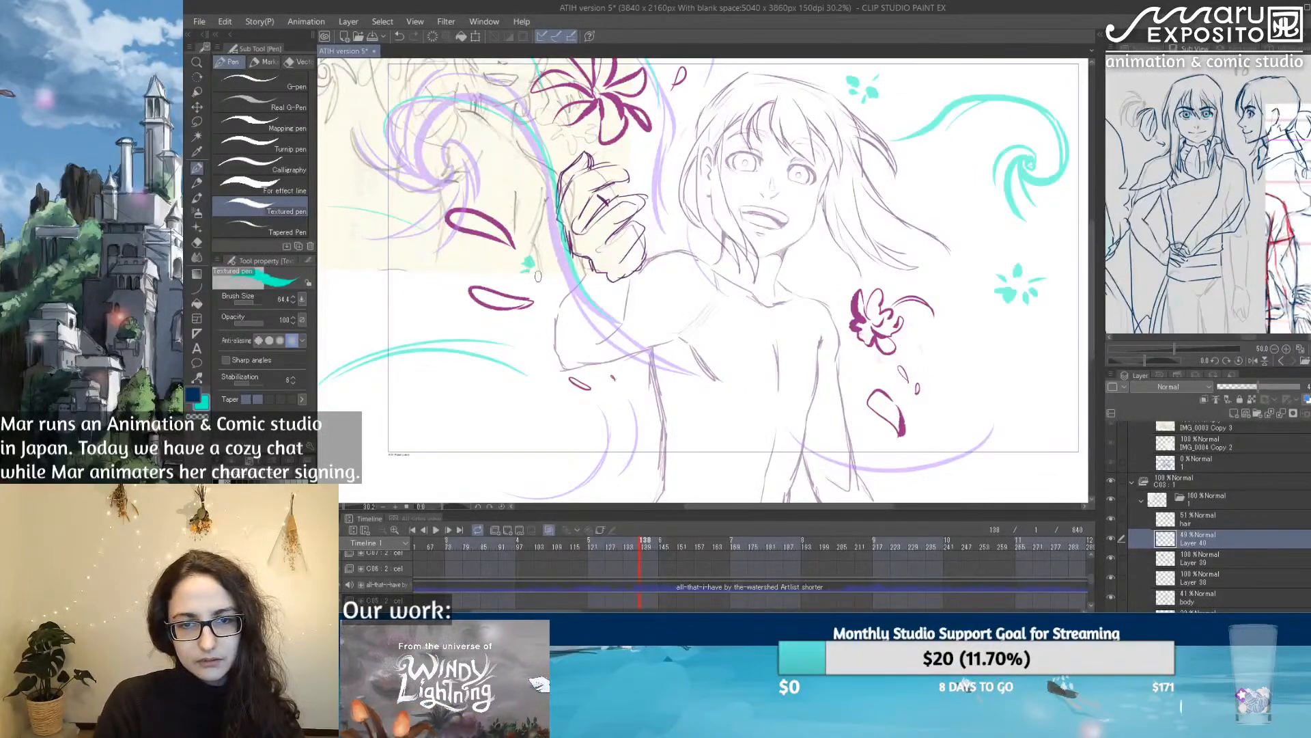
mouse_move(377, 259)
left_mouse_down()
mouse_move(395, 248)
mouse_move(383, 275)
mouse_move(397, 275)
left_mouse_up()
left_click_drag(399, 264, 406, 265)
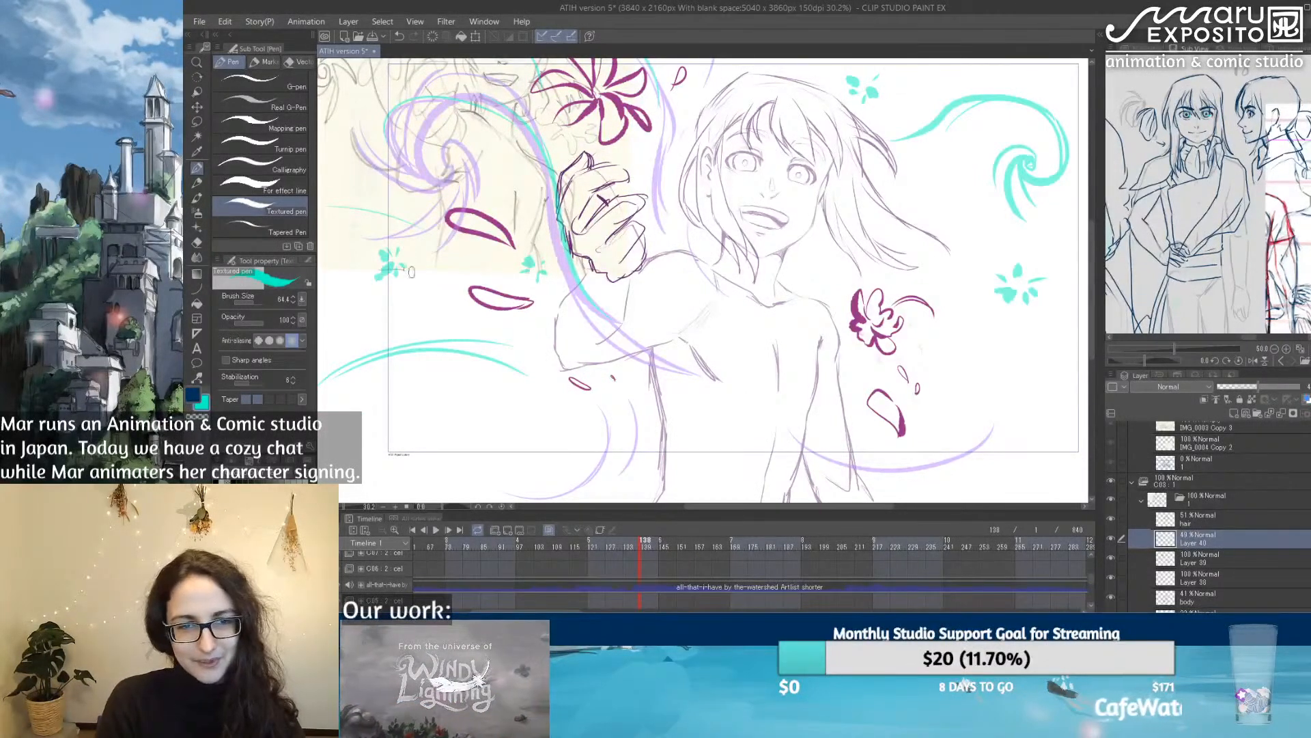
left_click(1254, 387)
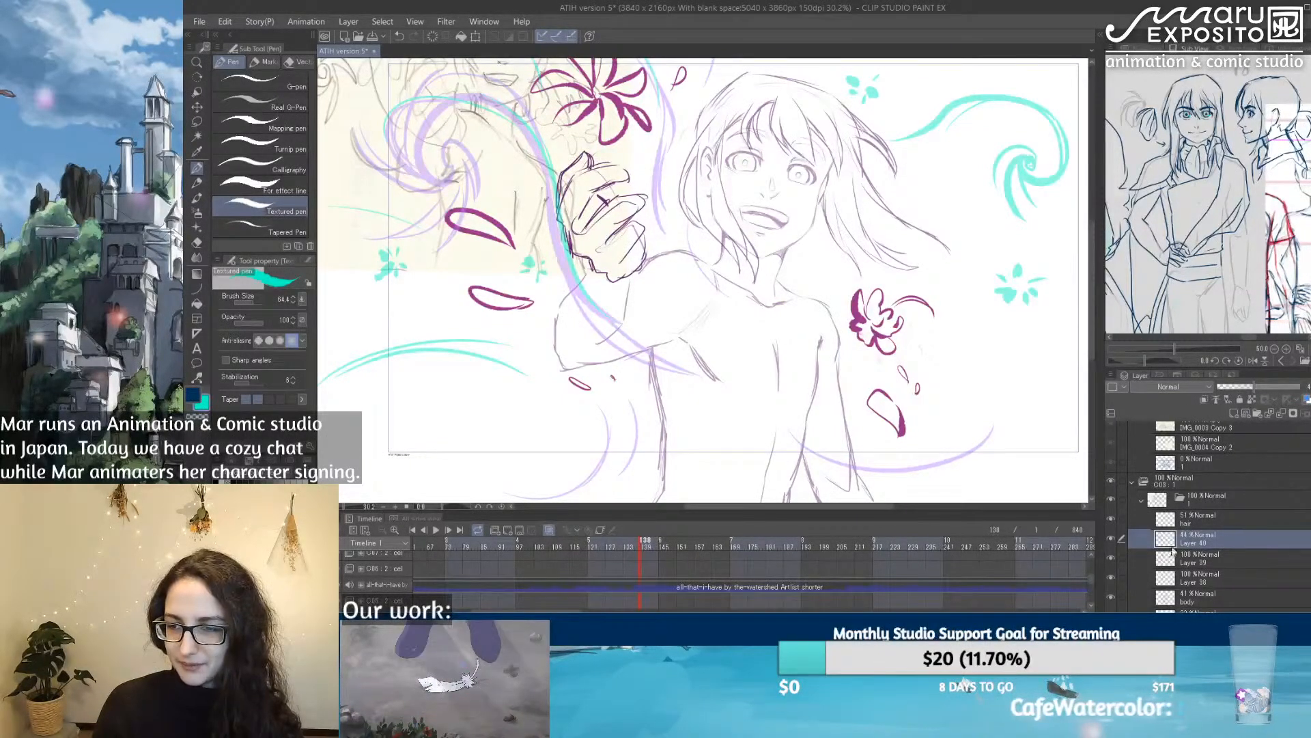
Step: Rename the magenta petals layer "flowers" and toggle its visibility and the swirl layer's to check their contents
double_click(1200, 559)
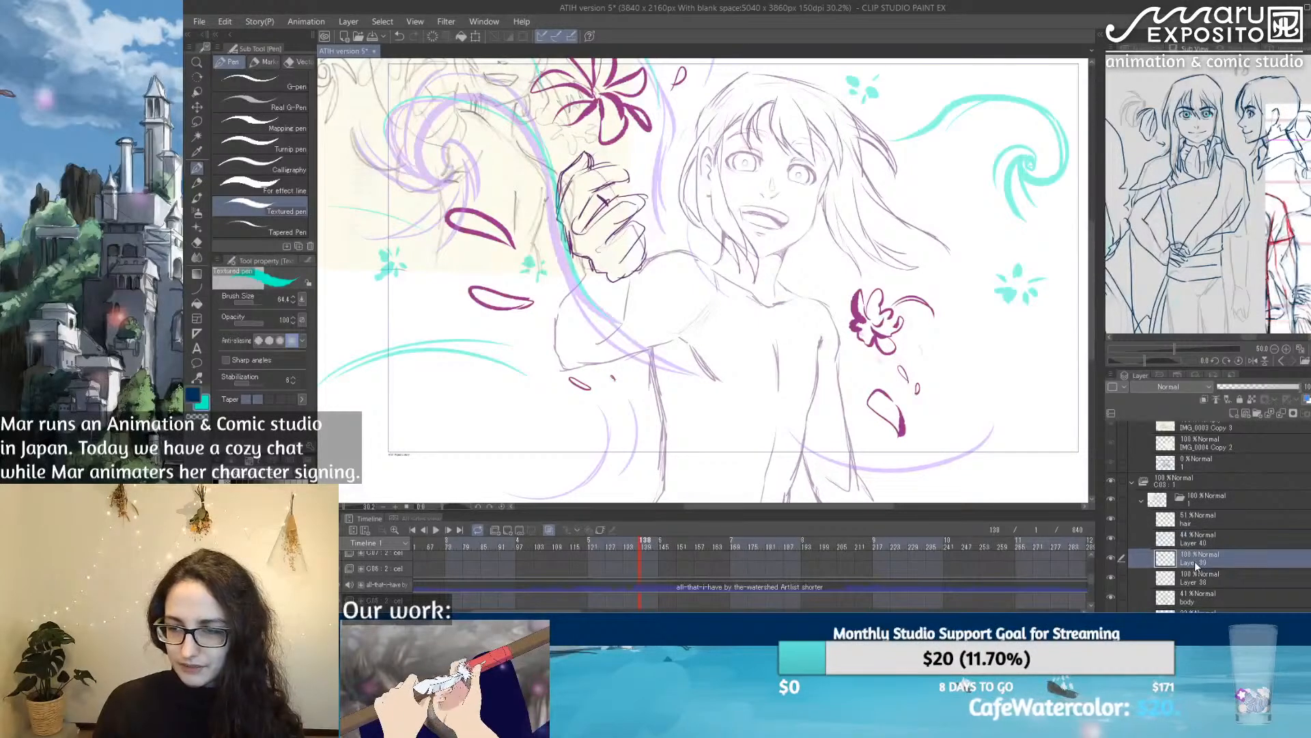
type("flowers")
key("Return")
left_click(1110, 559)
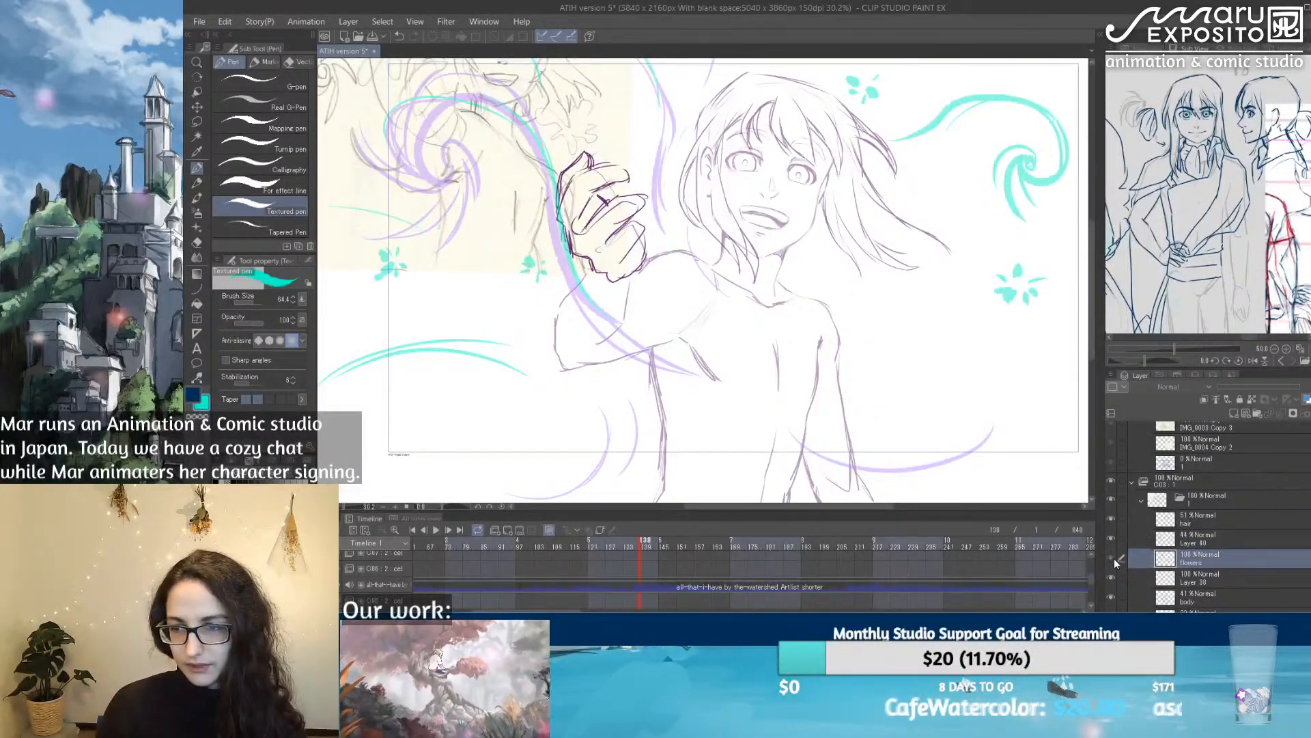
left_click(1113, 559)
left_click(1111, 540)
left_click(1112, 539)
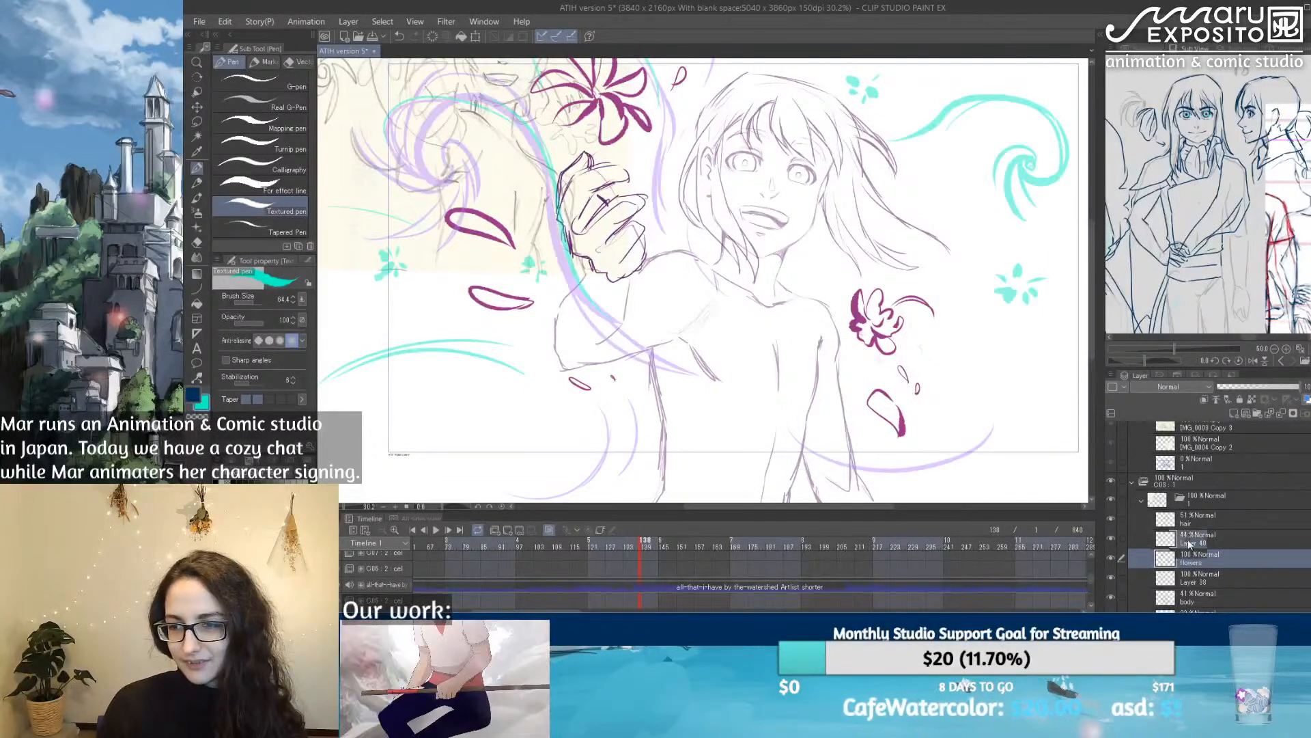
Step: Rename the swirl layer "wind" and the raised hand's layer "hand draft"
double_click(1188, 539)
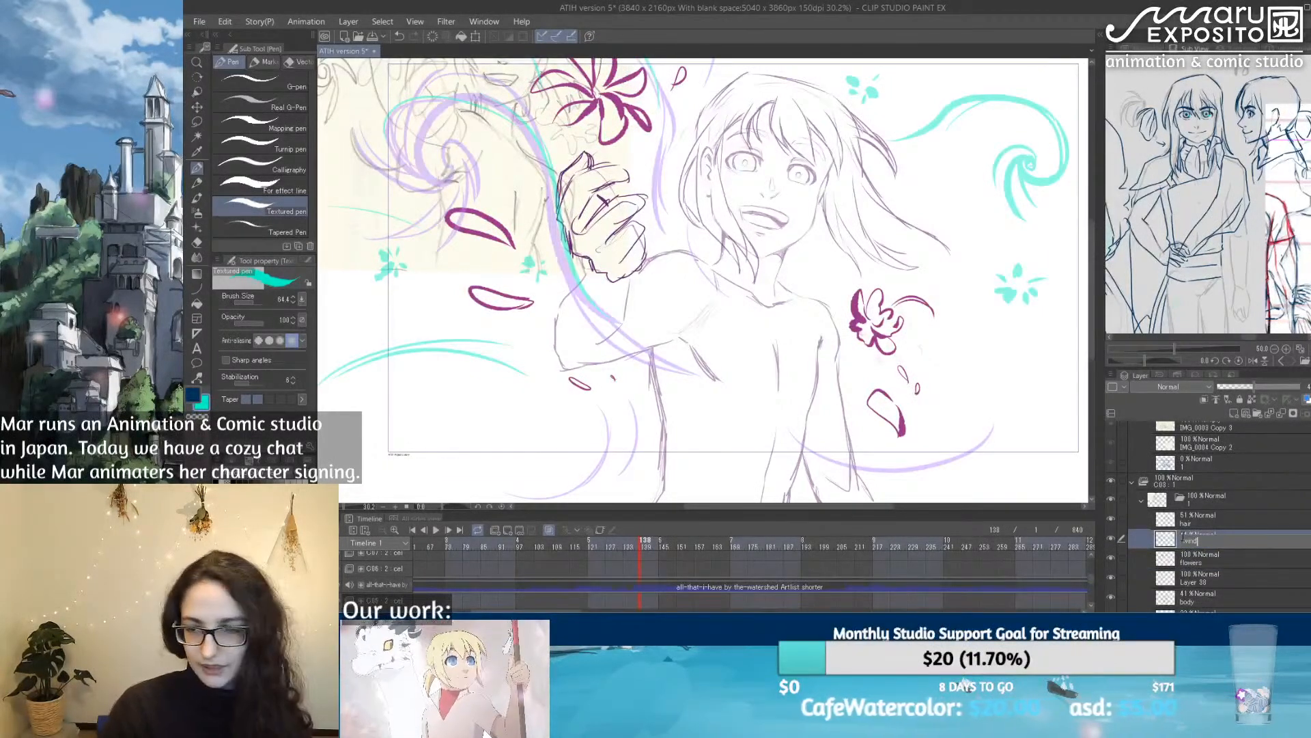
type("wind")
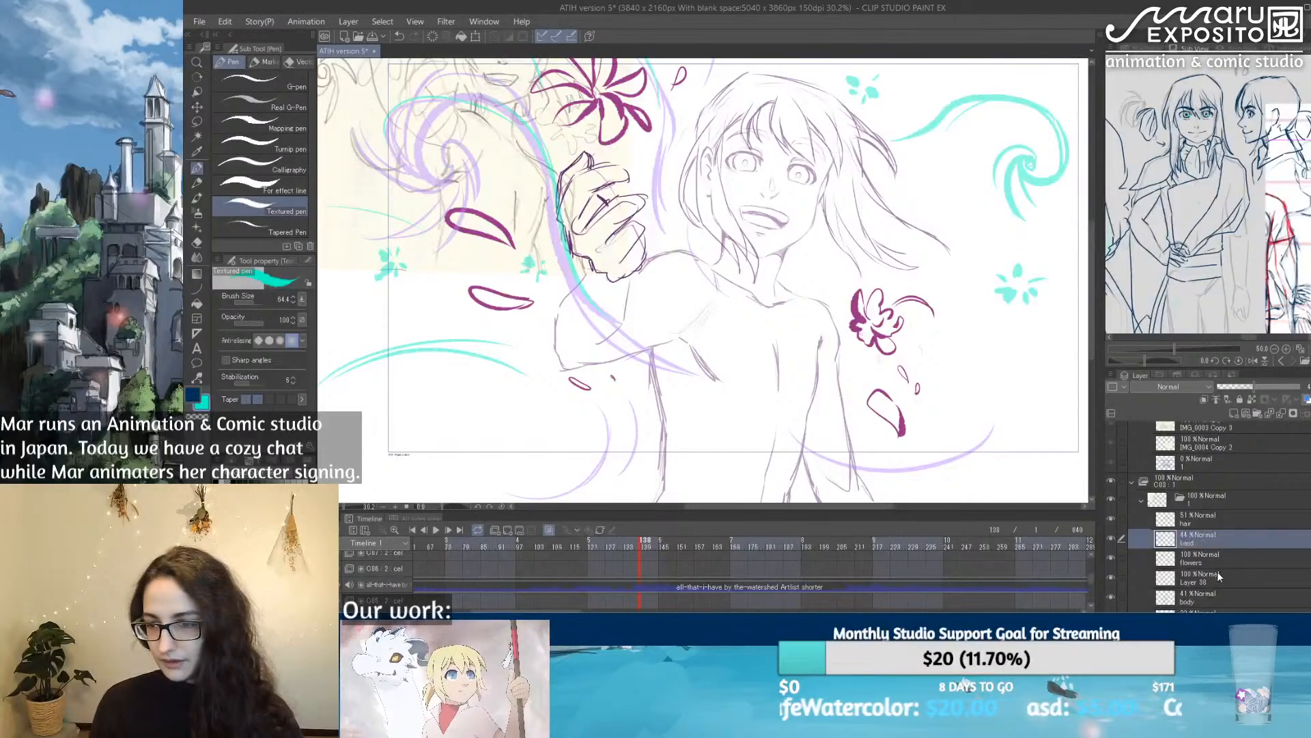
left_click(1219, 572)
left_click(1111, 579)
left_click(1113, 579)
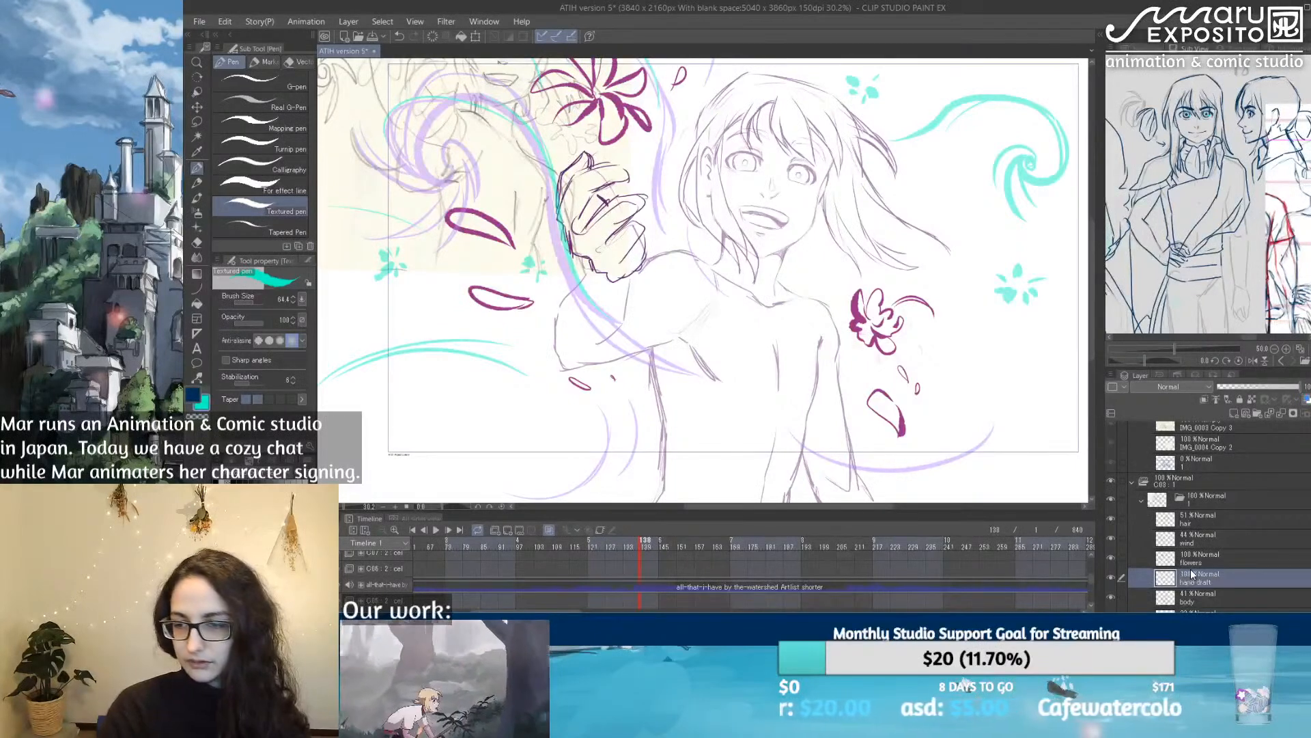
Step: Lower the opacity of the flowers layer to 41%
left_click(1215, 523)
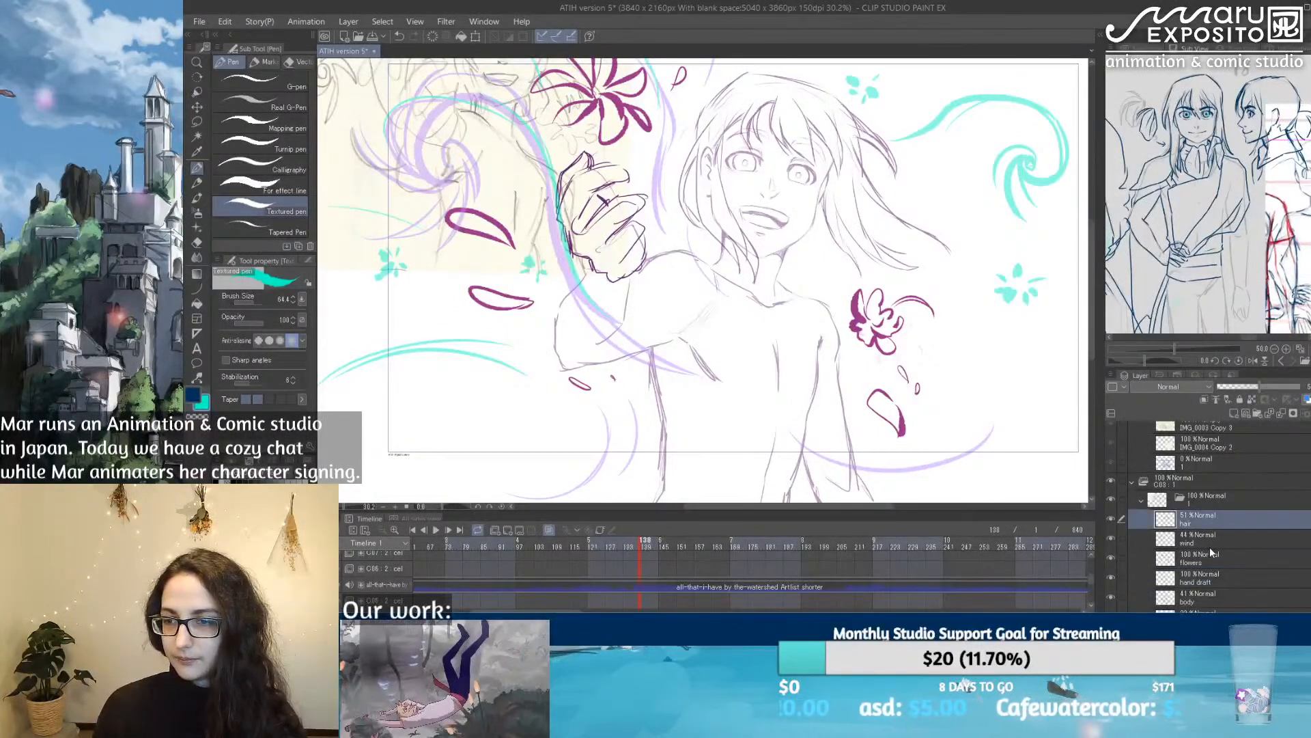
left_click(1211, 556)
left_click_drag(1250, 387, 1252, 385)
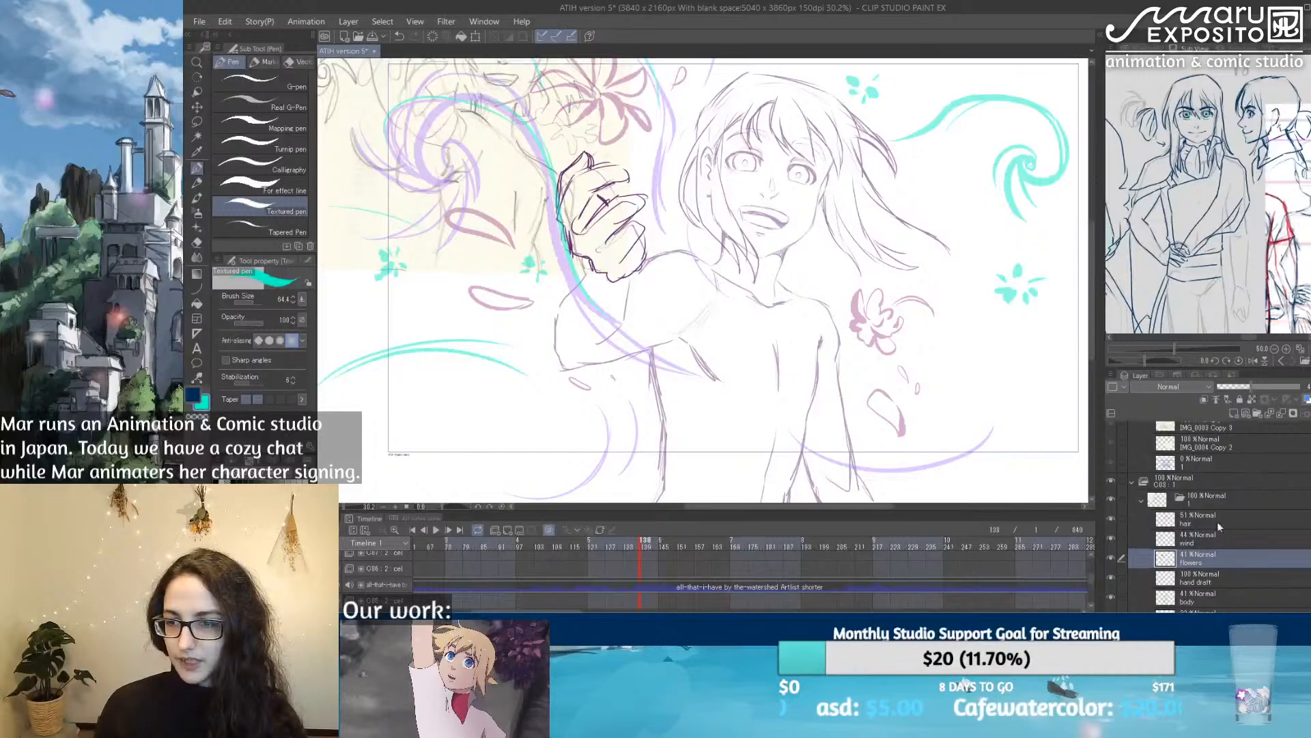
Step: Add a new layer between the hand draft and body layers, and sample the hand's dark purple line as the drawing colour
left_click(1213, 522)
left_click(1213, 592)
left_click(1234, 412)
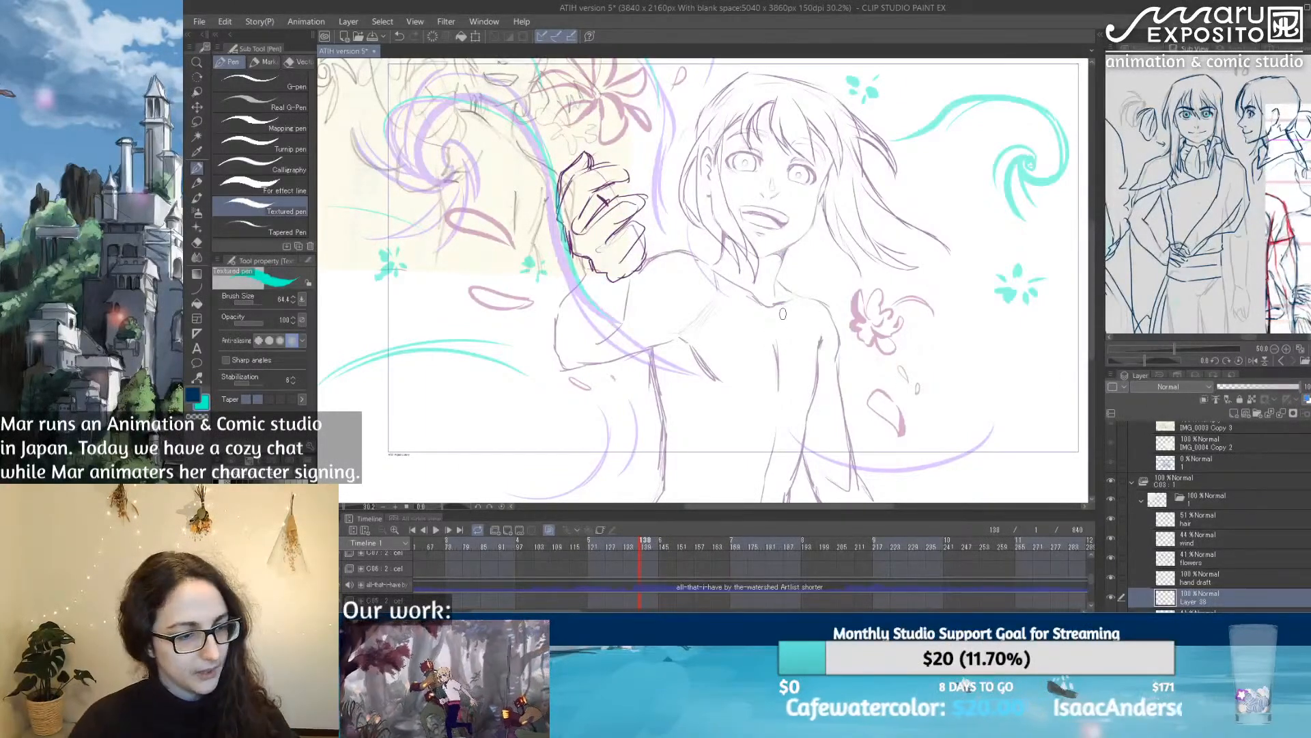
scroll(616, 238, "up", 4)
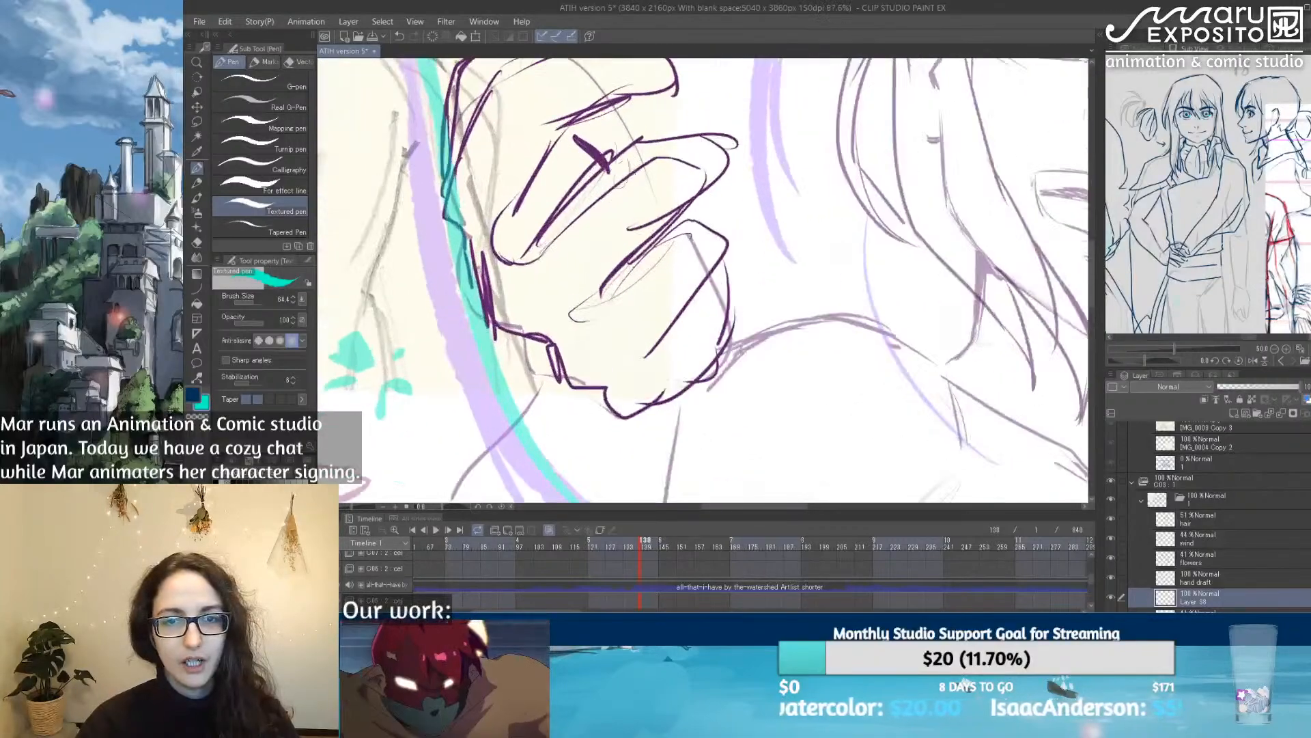
scroll(608, 160, "up", 3)
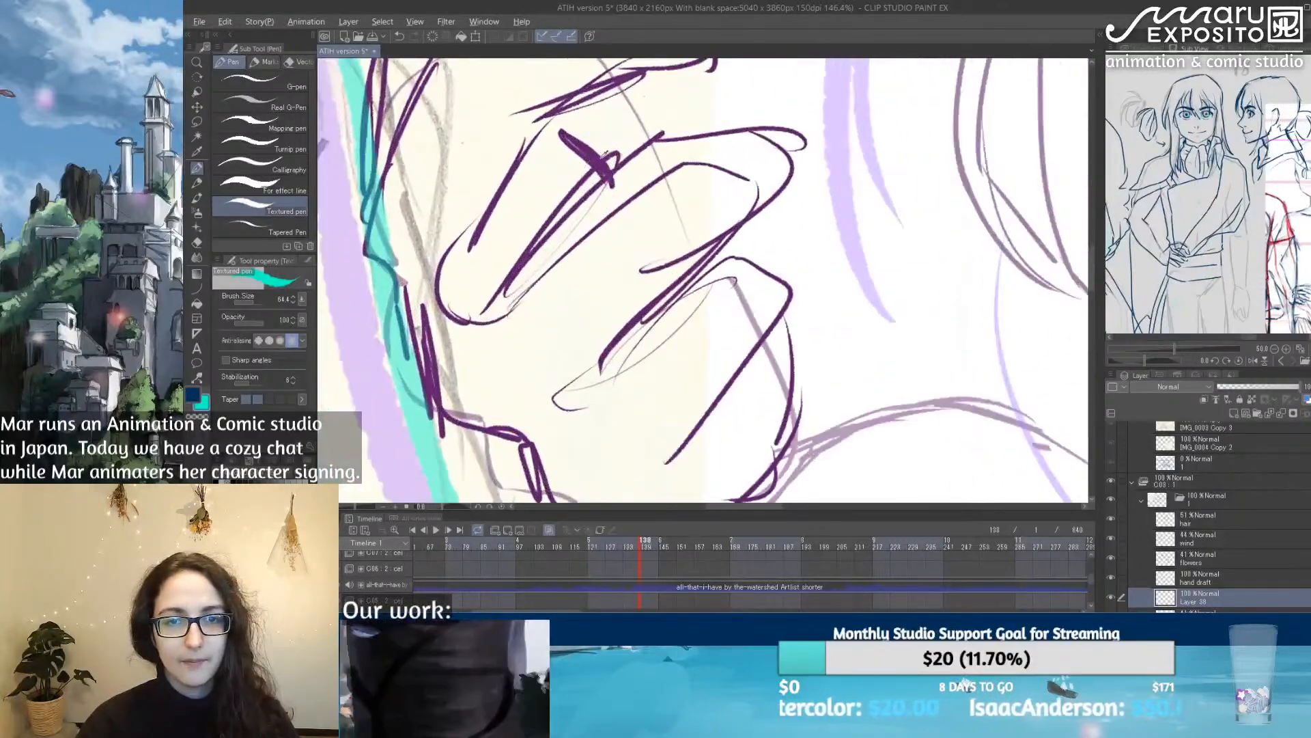
left_click(607, 162, "alt")
scroll(722, 274, "down", 1)
scroll(724, 284, "down", 6)
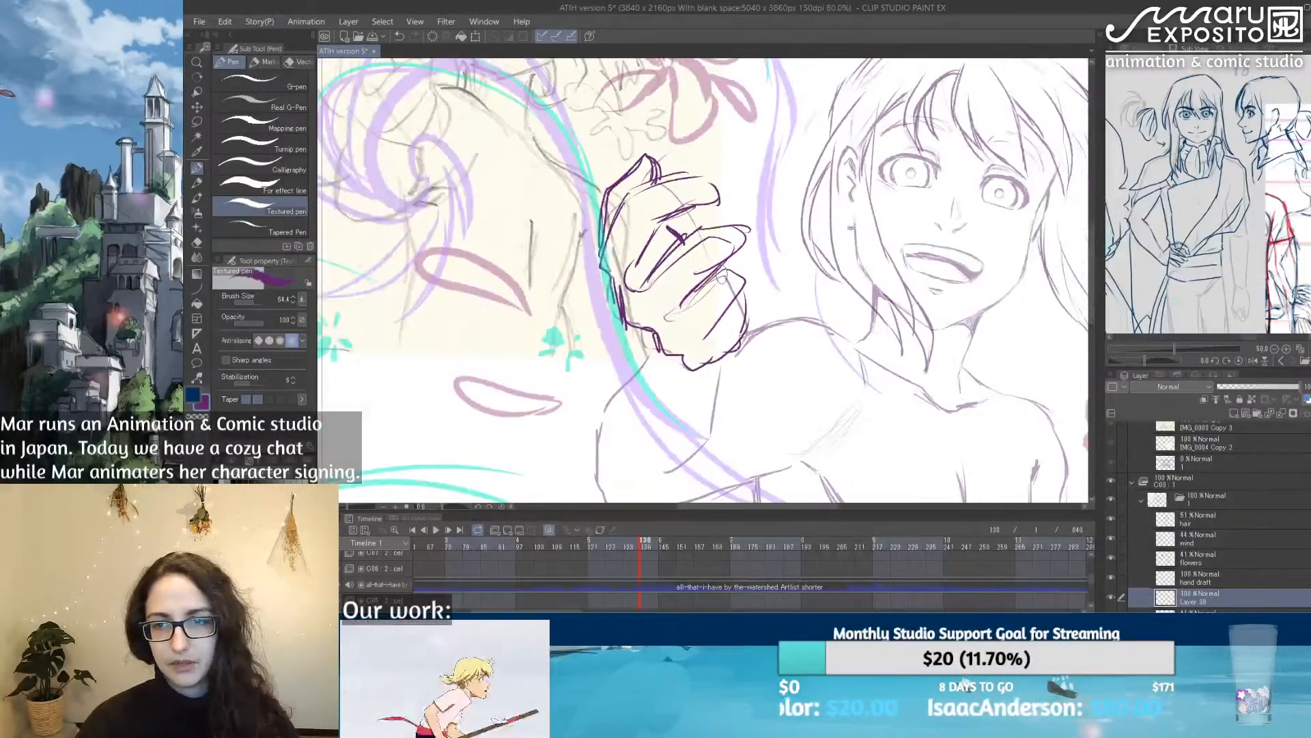
left_click_drag(919, 370, 789, 300)
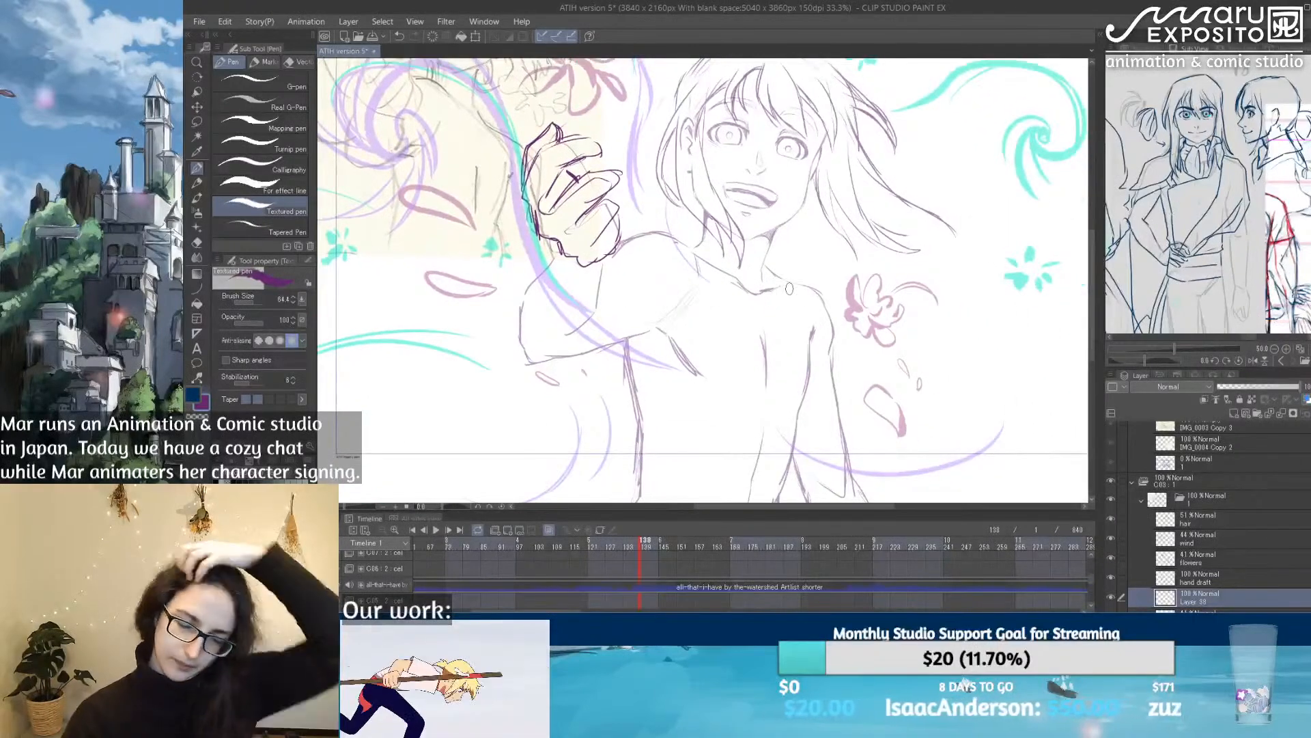
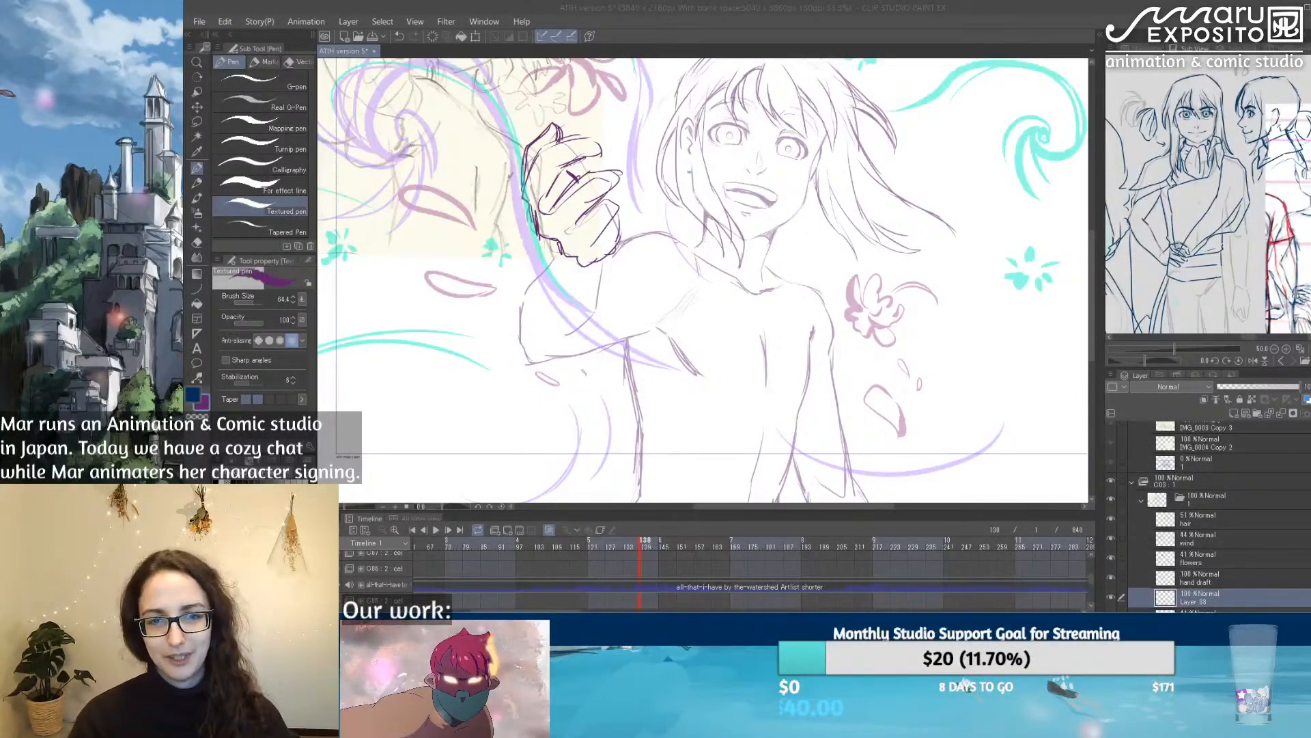
Step: Set the Textured pen's brush size to 19.2 for sketching the clothes over the character's upper body
left_click(806, 409)
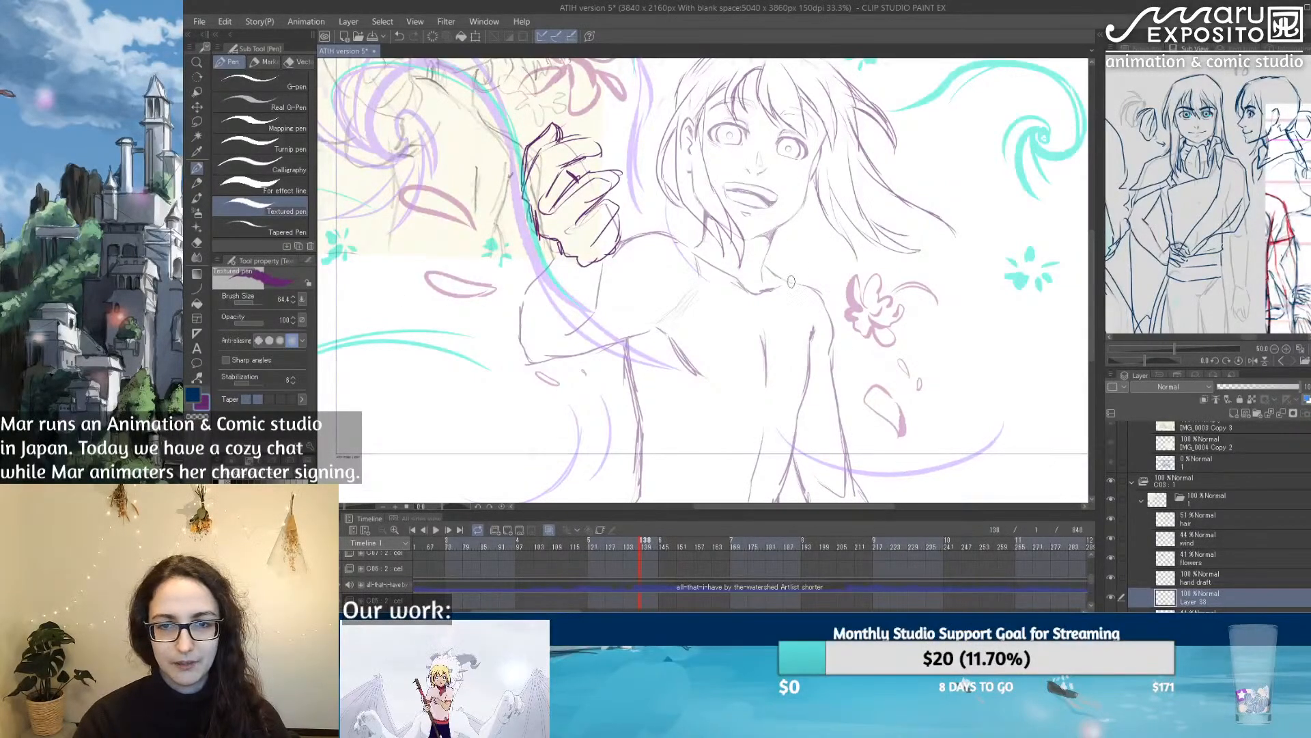
scroll(790, 281, "up", 2)
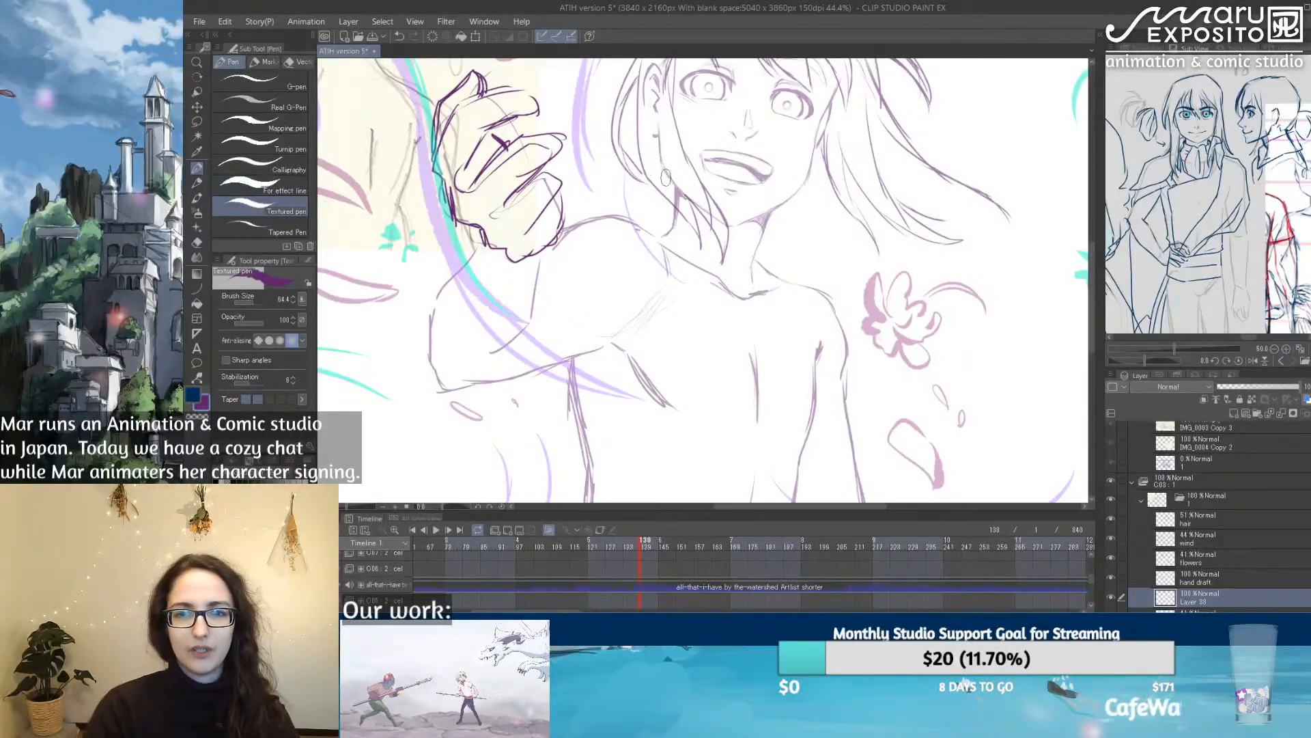
scroll(675, 180, "up", 1)
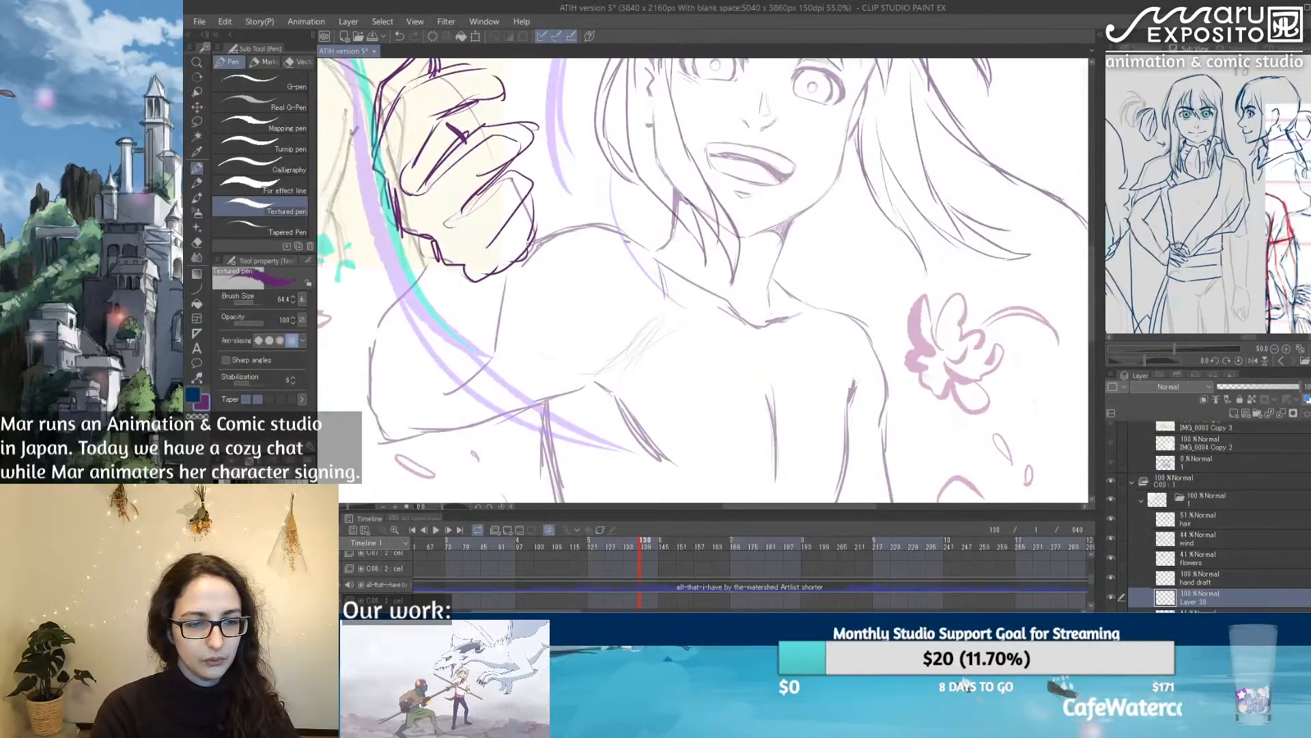
left_click(250, 301)
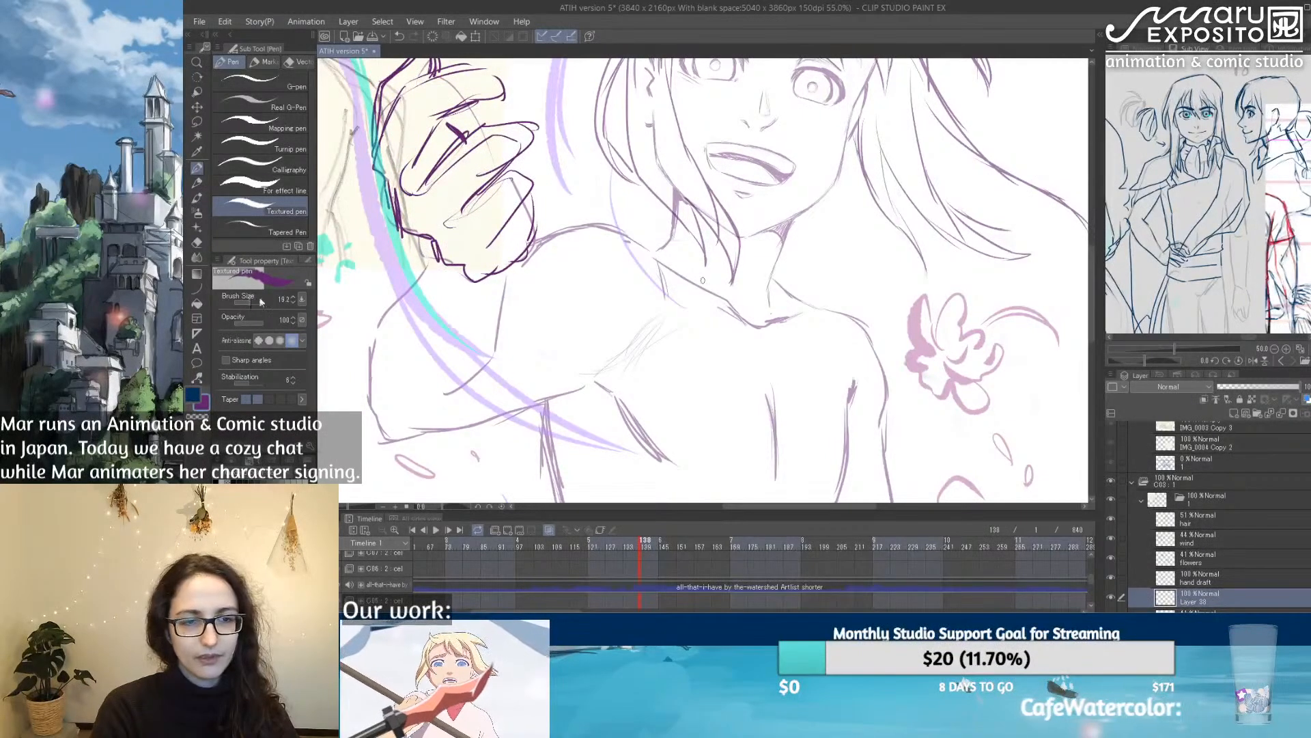
mouse_move(887, 229)
left_mouse_down()
mouse_move(732, 423)
mouse_move(771, 273)
mouse_move(742, 185)
left_mouse_up()
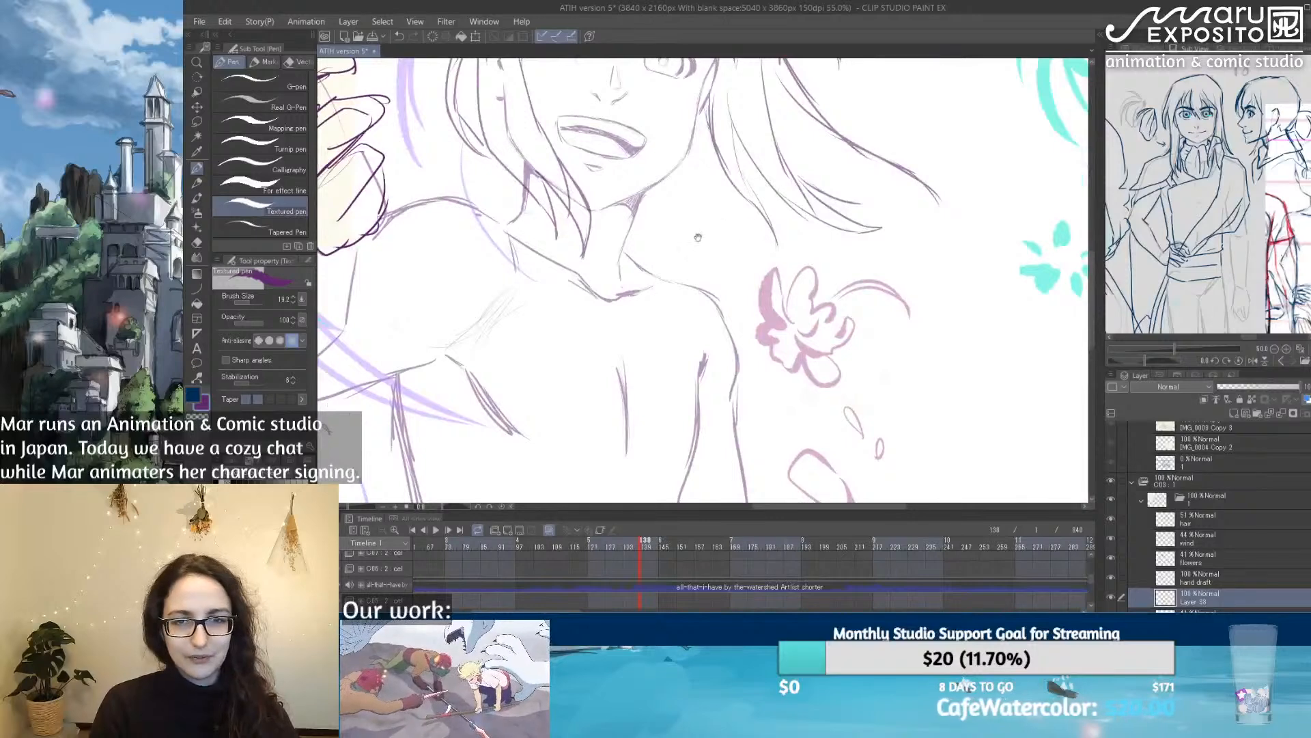
Step: Sketch the shirt's open collar with a pointed flap on each side of the neck, and the shoulder line behind the raised arm
mouse_move(404, 161)
left_mouse_down()
mouse_move(494, 134)
mouse_move(505, 263)
mouse_move(519, 265)
mouse_move(567, 453)
mouse_move(547, 451)
mouse_move(580, 492)
mouse_move(572, 158)
mouse_move(689, 296)
left_mouse_up()
mouse_move(617, 269)
left_mouse_down()
mouse_move(656, 314)
mouse_move(690, 317)
left_mouse_up()
mouse_move(610, 291)
left_mouse_down()
mouse_move(699, 319)
mouse_move(686, 281)
mouse_move(717, 190)
mouse_move(754, 138)
mouse_move(754, 211)
left_mouse_up()
mouse_move(703, 122)
left_mouse_down()
mouse_move(755, 134)
mouse_move(754, 238)
left_mouse_up()
mouse_move(562, 85)
left_mouse_down()
mouse_move(580, 160)
mouse_move(571, 197)
left_mouse_up()
left_click_drag(468, 86, 440, 104)
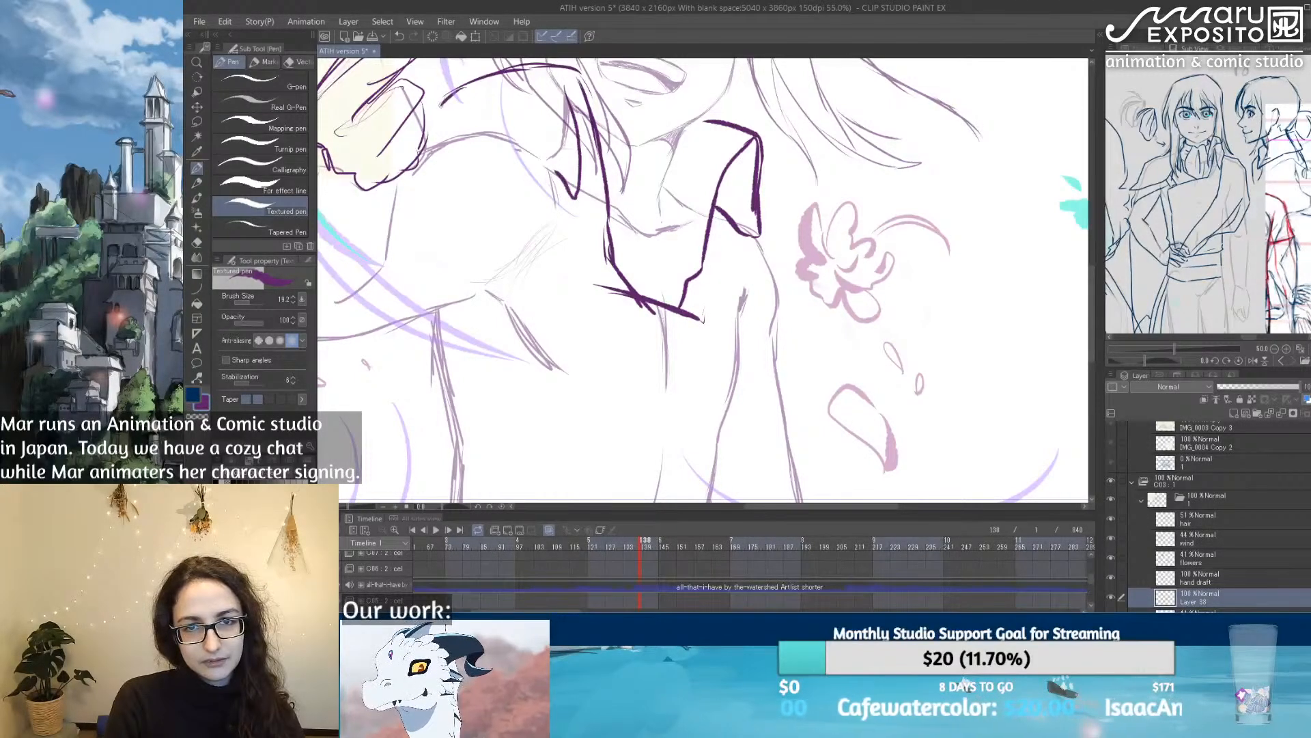
left_click_drag(642, 125, 648, 293)
left_click_drag(553, 334, 581, 365)
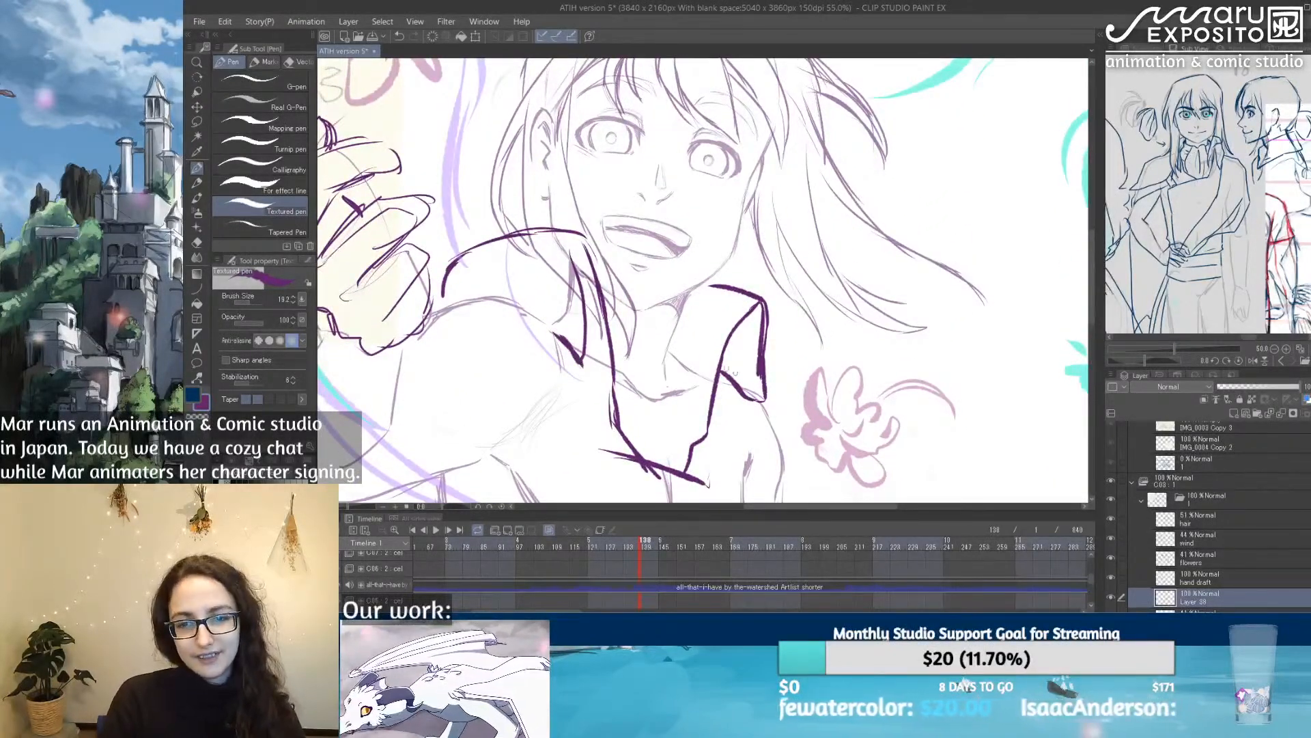
left_click_drag(756, 378, 760, 400)
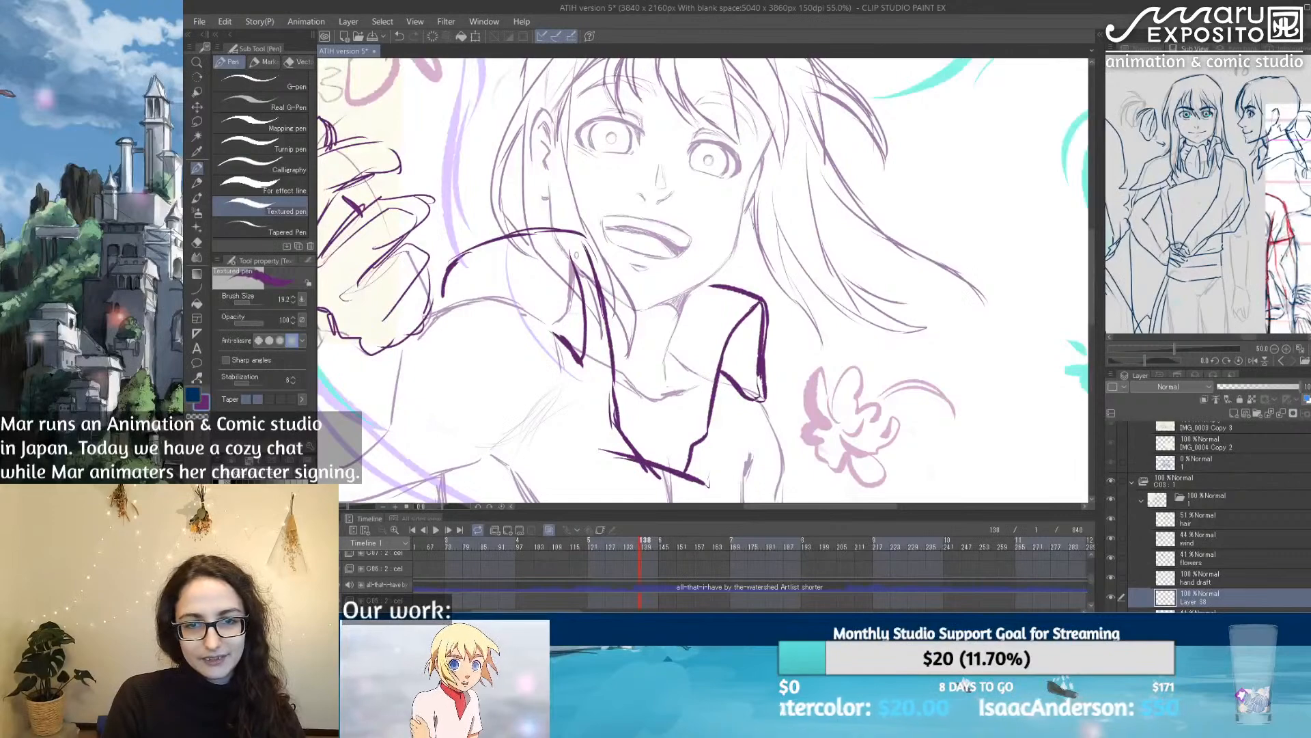
mouse_move(578, 236)
left_mouse_down()
mouse_move(561, 249)
mouse_move(574, 349)
left_mouse_up()
Step: Draw a ruffled cravat with vertical folds inside the open collar
left_click_drag(784, 460, 690, 377)
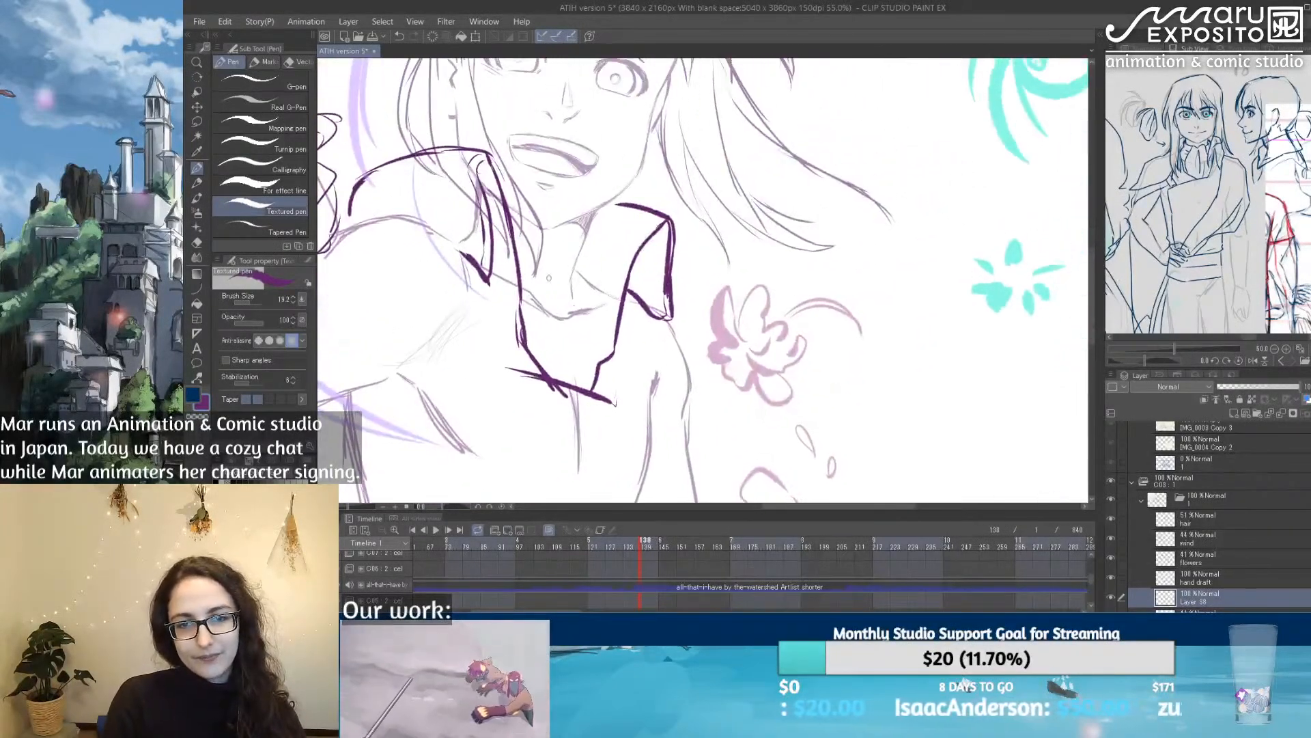
mouse_move(514, 235)
left_mouse_down()
mouse_move(547, 248)
mouse_move(584, 234)
mouse_move(579, 281)
mouse_move(603, 358)
mouse_move(591, 388)
left_mouse_up()
mouse_move(565, 249)
left_mouse_down()
mouse_move(547, 247)
mouse_move(574, 351)
left_mouse_up()
mouse_move(575, 352)
left_mouse_down()
mouse_move(550, 261)
mouse_move(579, 319)
mouse_move(576, 368)
mouse_move(562, 301)
left_mouse_up()
left_click_drag(555, 281, 555, 341)
left_click_drag(541, 257, 538, 295)
mouse_move(528, 245)
left_mouse_down()
mouse_move(593, 245)
mouse_move(605, 339)
left_mouse_up()
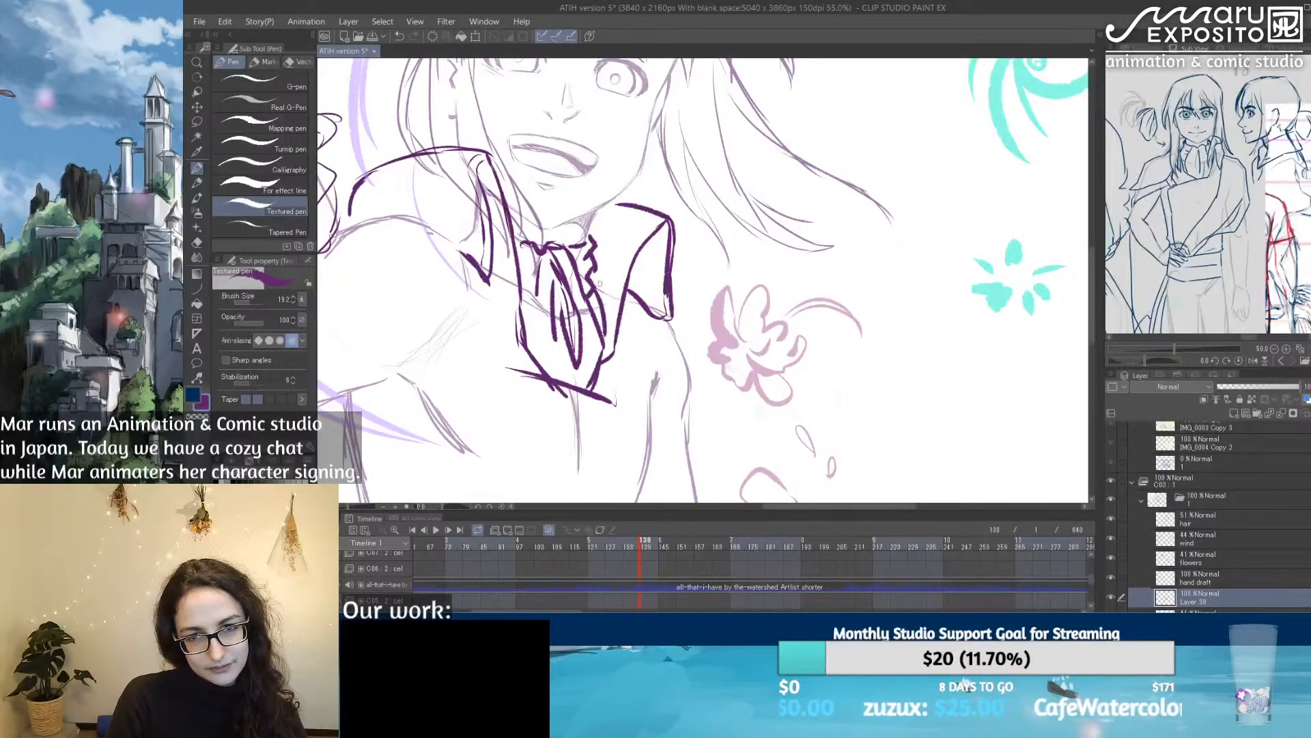
Step: Draw the chest piece's upper edge and its outer side, erasing the cravat's pointed tip below that edge and extending the folds
left_click_drag(697, 375, 814, 250)
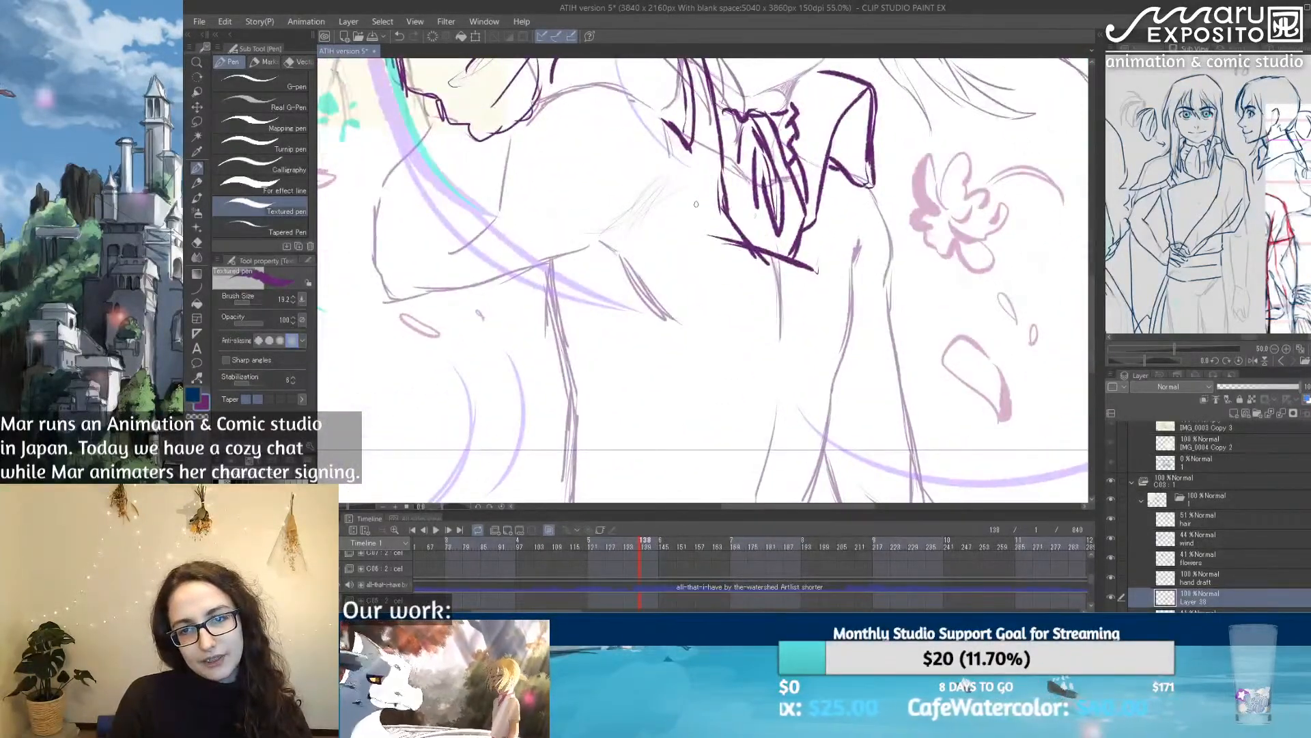
left_click_drag(696, 204, 845, 245)
key("e")
mouse_move(763, 234)
left_mouse_down()
mouse_move(716, 227)
mouse_move(827, 266)
mouse_move(816, 240)
mouse_move(710, 235)
left_mouse_up()
left_click(196, 168)
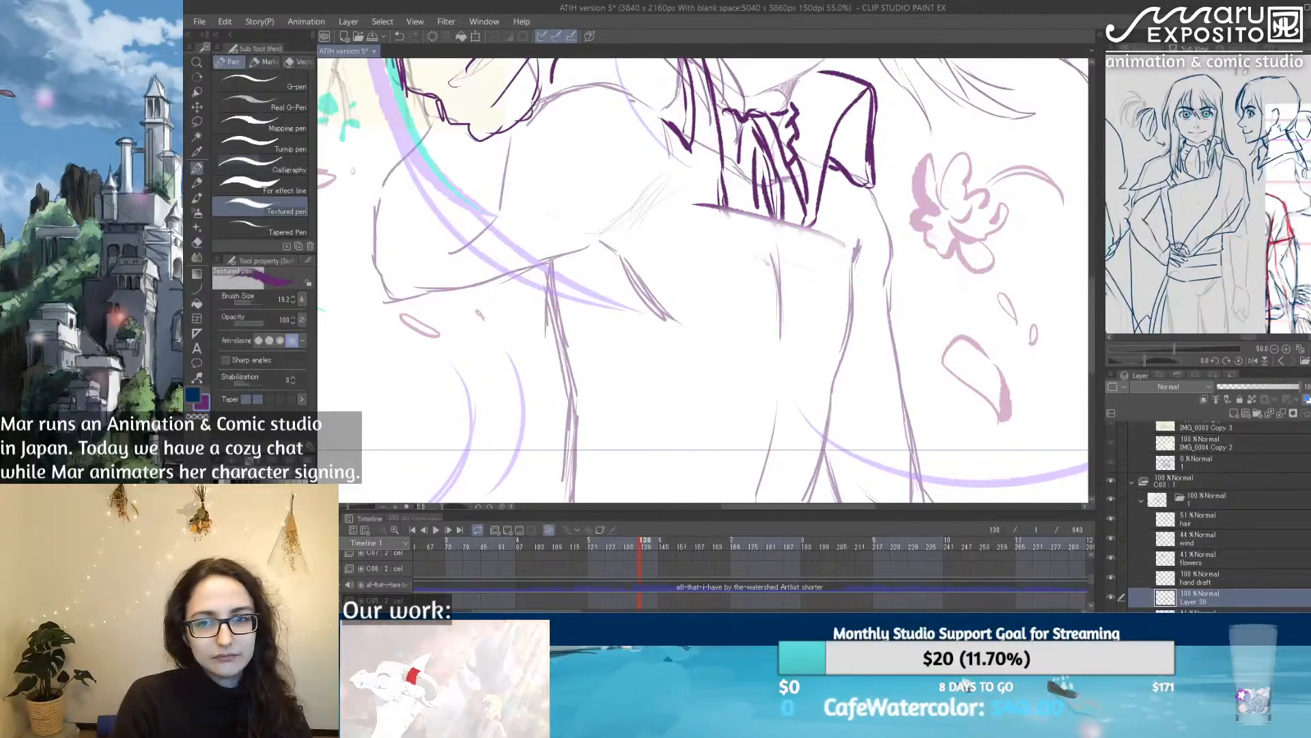
mouse_move(789, 172)
left_mouse_down()
mouse_move(799, 222)
mouse_move(735, 171)
mouse_move(694, 206)
mouse_move(845, 242)
mouse_move(866, 317)
left_mouse_up()
mouse_move(857, 255)
left_mouse_down()
mouse_move(859, 353)
mouse_move(831, 452)
left_mouse_up()
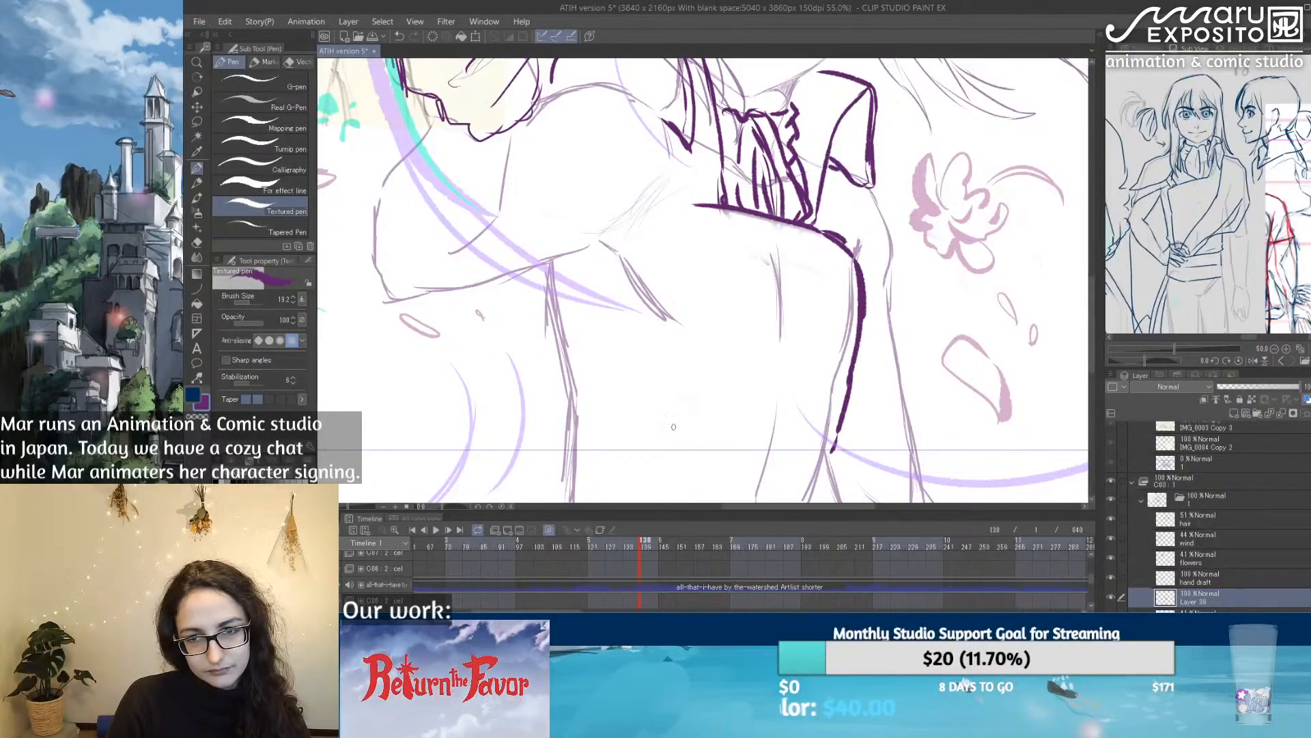
Step: Close the chest piece's outline with a curved lower edge and the side nearest the raised arm, undoing and redrawing the side line
left_click_drag(652, 419, 838, 456)
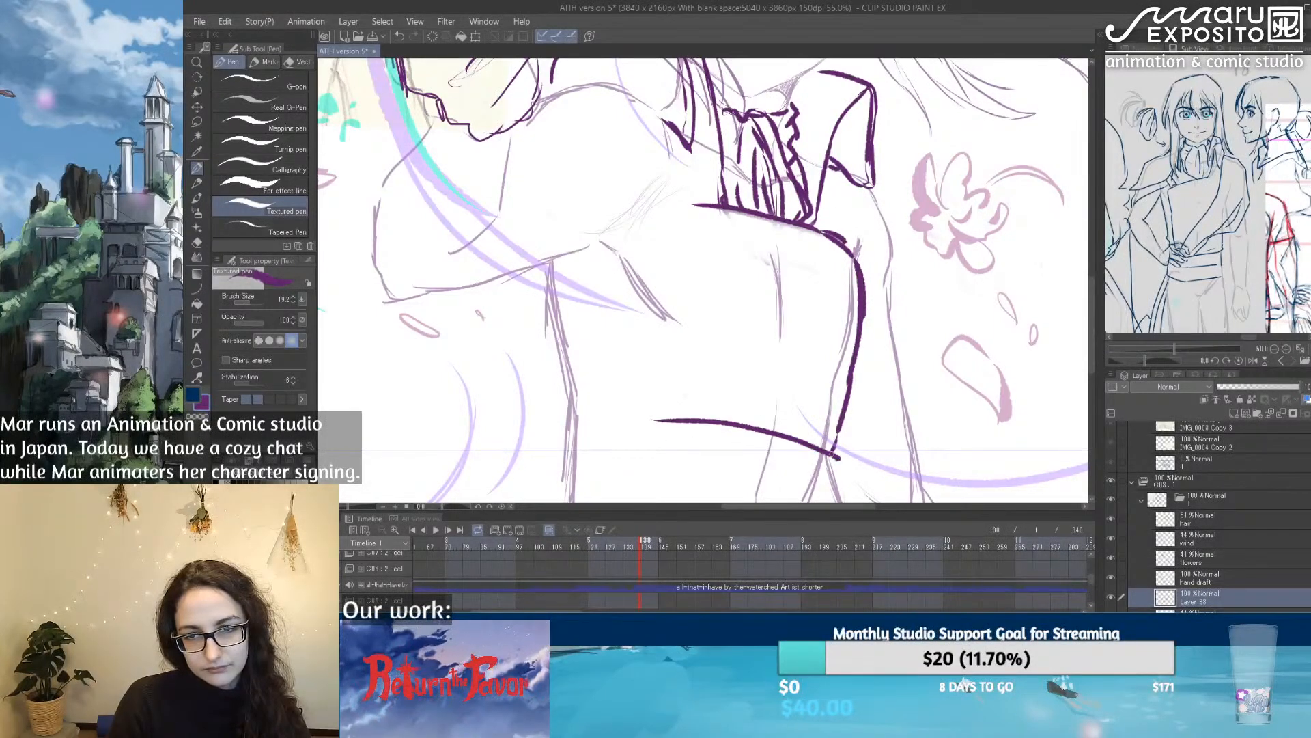
left_click_drag(656, 419, 636, 382)
mouse_move(696, 205)
left_mouse_down()
mouse_move(659, 241)
mouse_move(640, 331)
left_mouse_up()
key("ctrl+z")
key("ctrl+z")
key("ctrl+z")
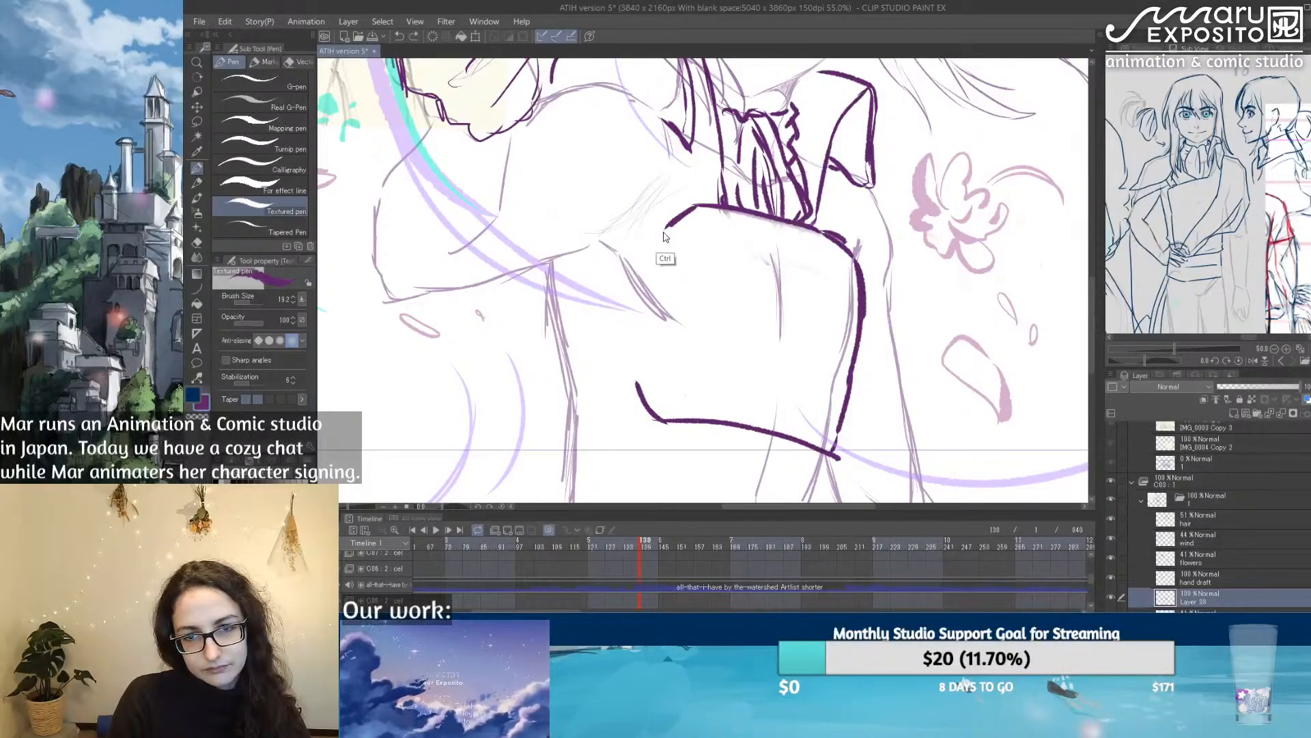
mouse_move(700, 202)
left_mouse_down()
mouse_move(655, 223)
mouse_move(632, 262)
mouse_move(624, 372)
mouse_move(642, 404)
left_mouse_up()
Step: Draw two strap lines from the chest piece to the torso's side and trace the torso's edge there
left_click_drag(563, 328, 629, 308)
left_click_drag(580, 380, 628, 368)
left_click_drag(544, 295, 577, 427)
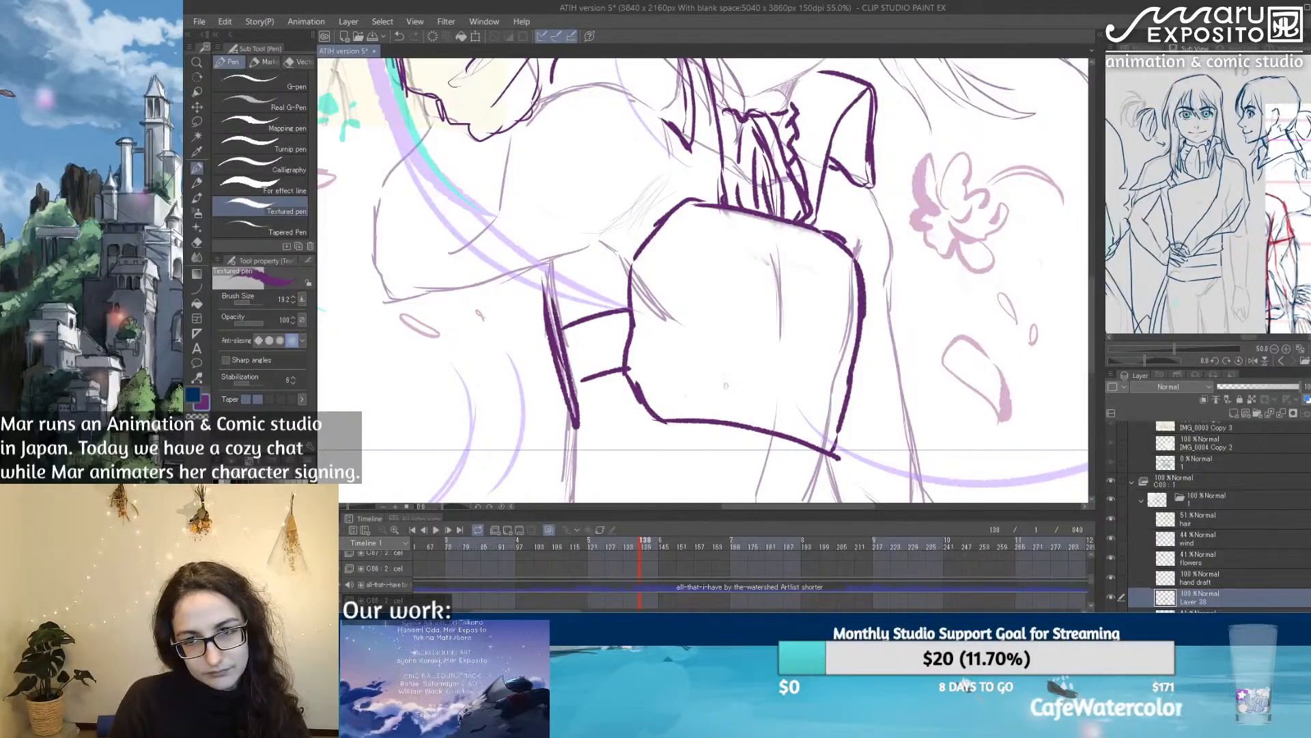
Step: Draw the waist's sides and the curved belt lines across the hips below the chest piece
scroll(751, 375, "down", 3)
left_click_drag(826, 349, 803, 482)
mouse_move(579, 315)
left_mouse_down()
mouse_move(571, 404)
mouse_move(547, 433)
mouse_move(772, 431)
left_mouse_up()
left_click_drag(595, 390, 764, 424)
left_click_drag(594, 390, 602, 409)
left_click_drag(629, 442, 812, 484)
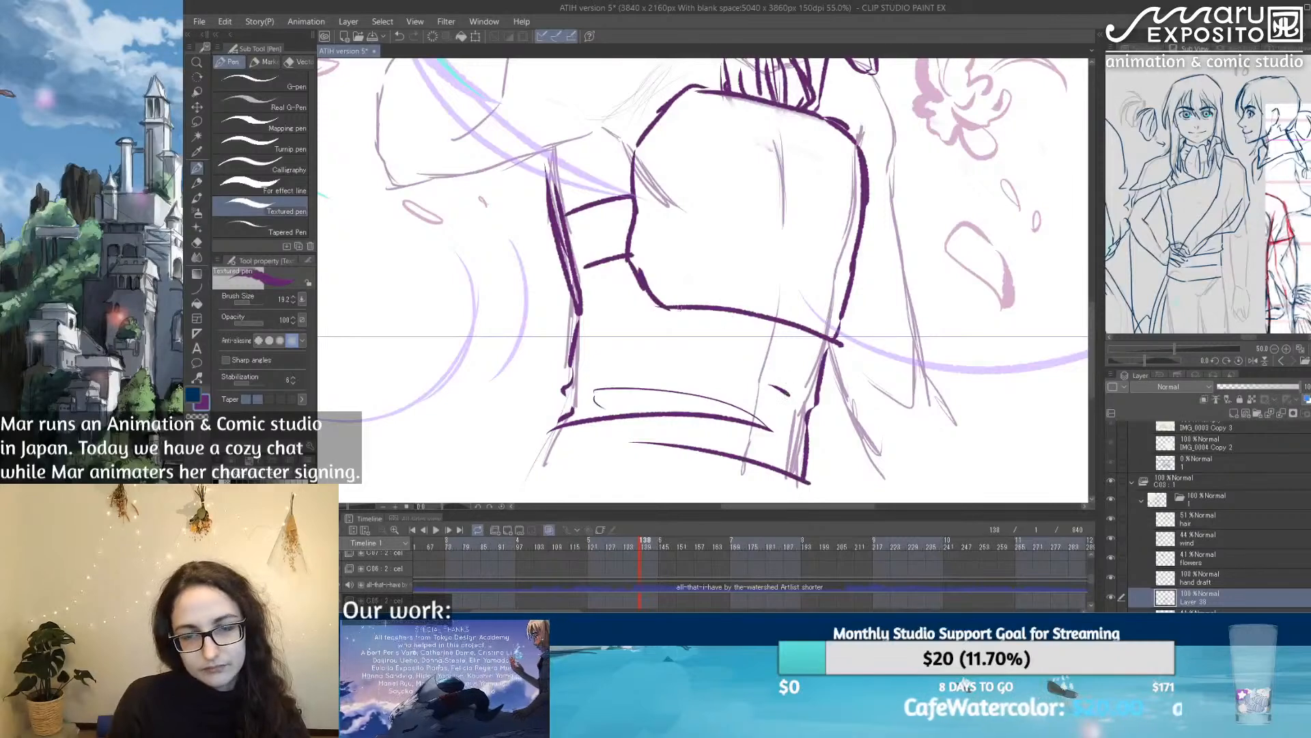
Step: Draw the vest's armhole edge from the collar to the torso's side, and a line joining the opposite collar flap to the chest piece
scroll(681, 312, "up", 3)
scroll(510, 328, "up", 3)
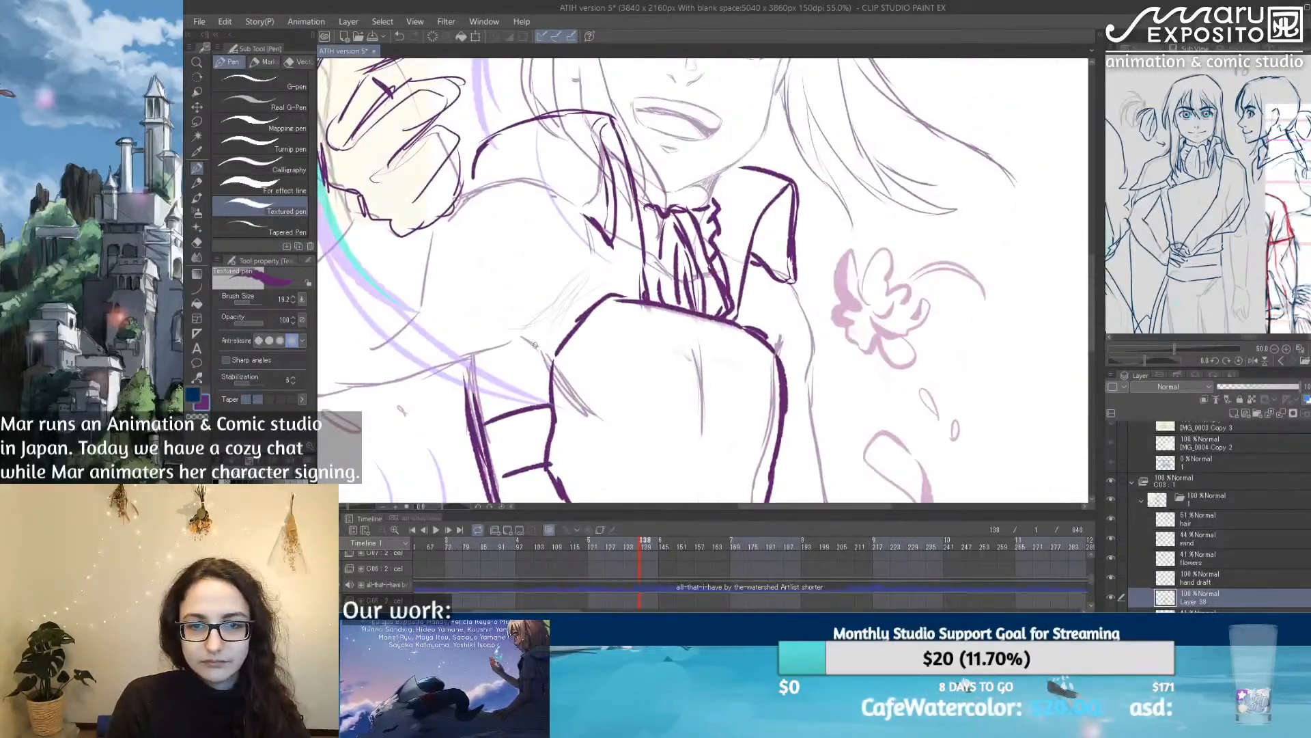
left_click_drag(471, 380, 529, 347)
mouse_move(589, 216)
left_mouse_down()
mouse_move(577, 283)
mouse_move(529, 352)
mouse_move(471, 377)
mouse_move(482, 419)
left_mouse_up()
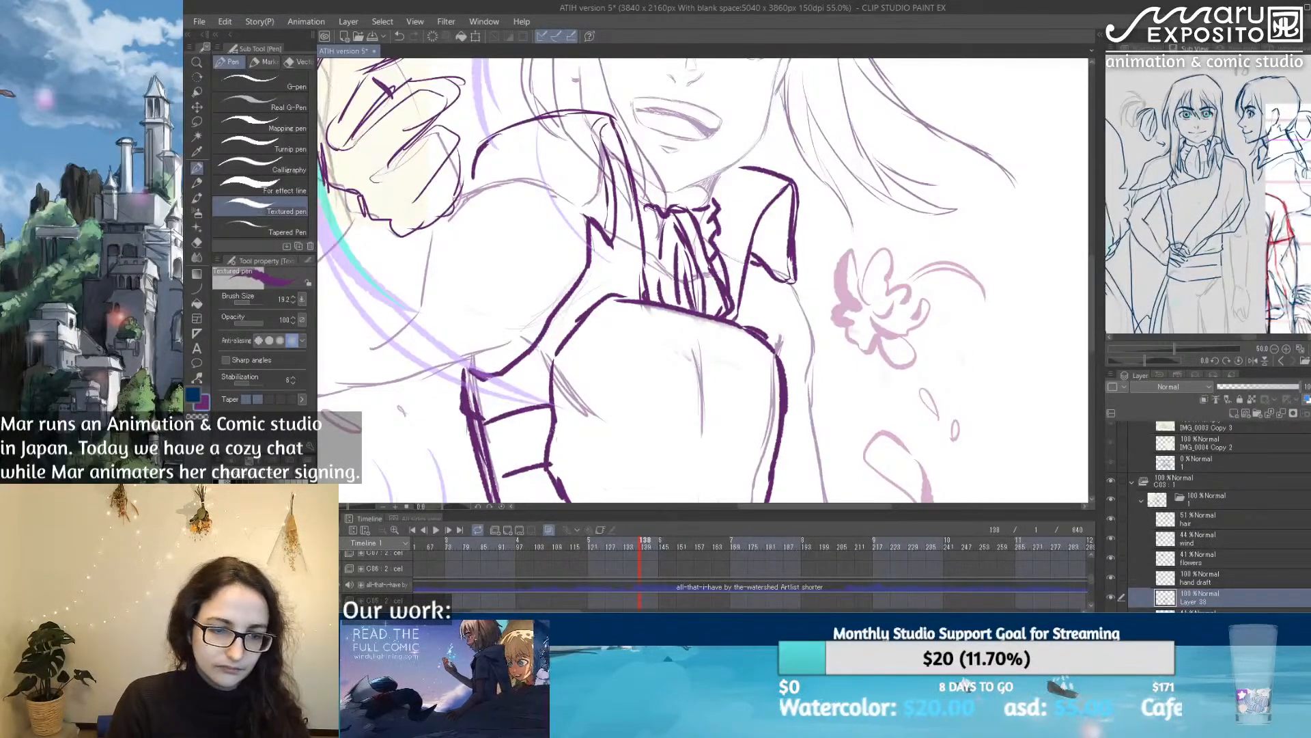
key("e")
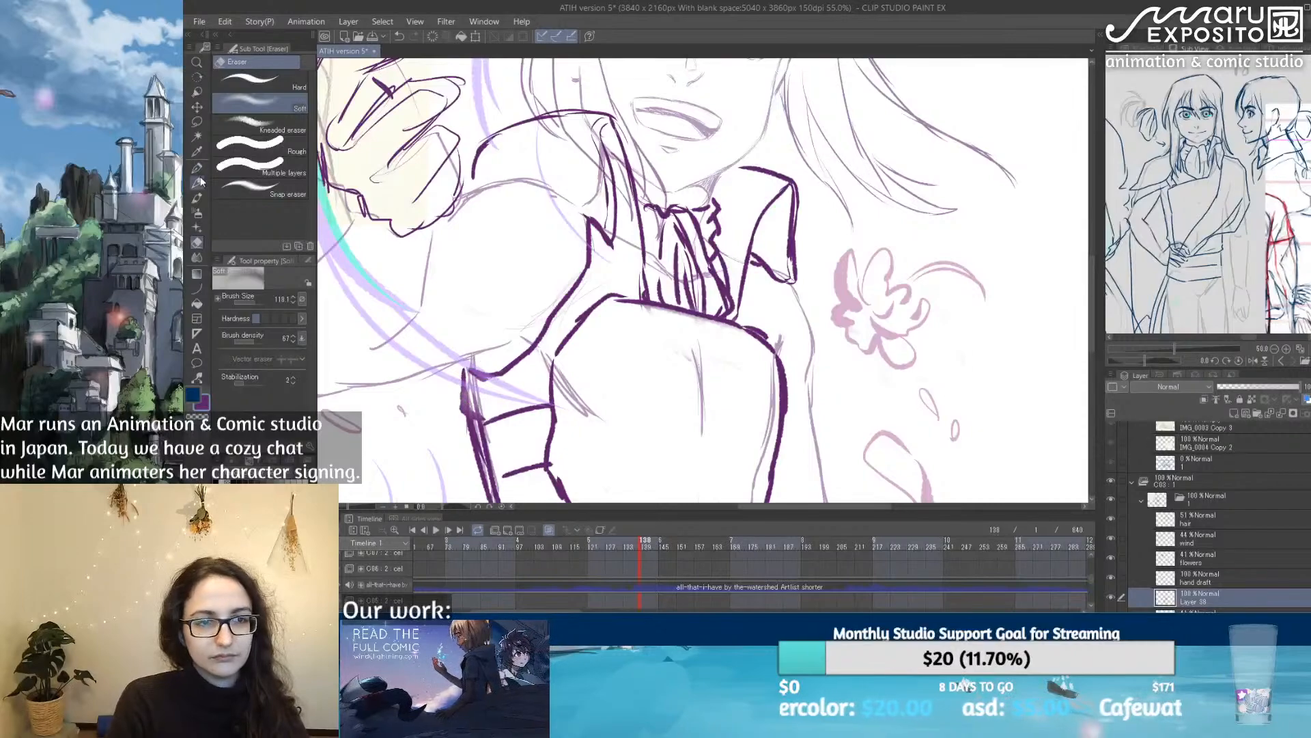
left_click(197, 183)
left_click(198, 169)
mouse_move(771, 245)
left_mouse_down()
mouse_move(733, 362)
mouse_move(703, 380)
mouse_move(672, 188)
left_mouse_up()
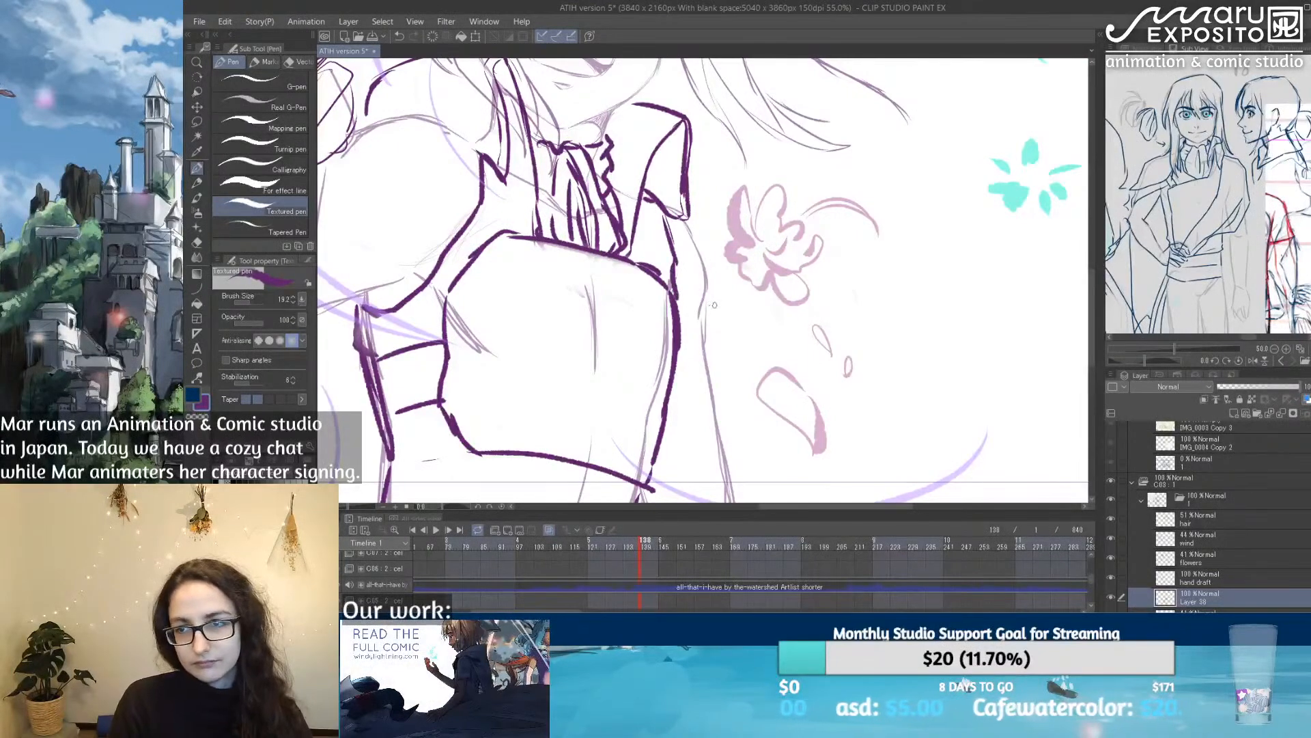
mouse_move(689, 227)
left_mouse_down()
mouse_move(714, 317)
mouse_move(706, 223)
mouse_move(772, 328)
mouse_move(837, 315)
mouse_move(872, 240)
left_mouse_up()
key("ctrl+z")
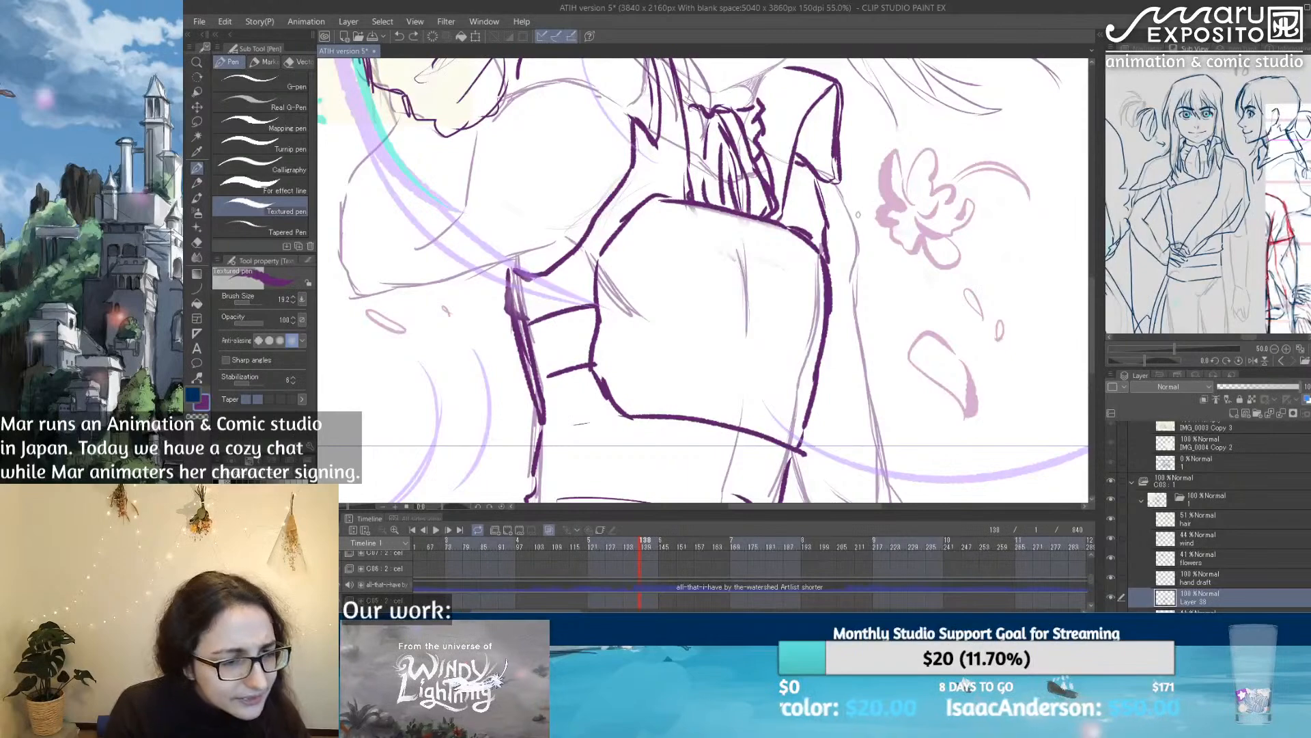
Step: Tidy the collar flap beside the raised arm and reinforce the waist's outline on the same side
left_click_drag(736, 103, 627, 279)
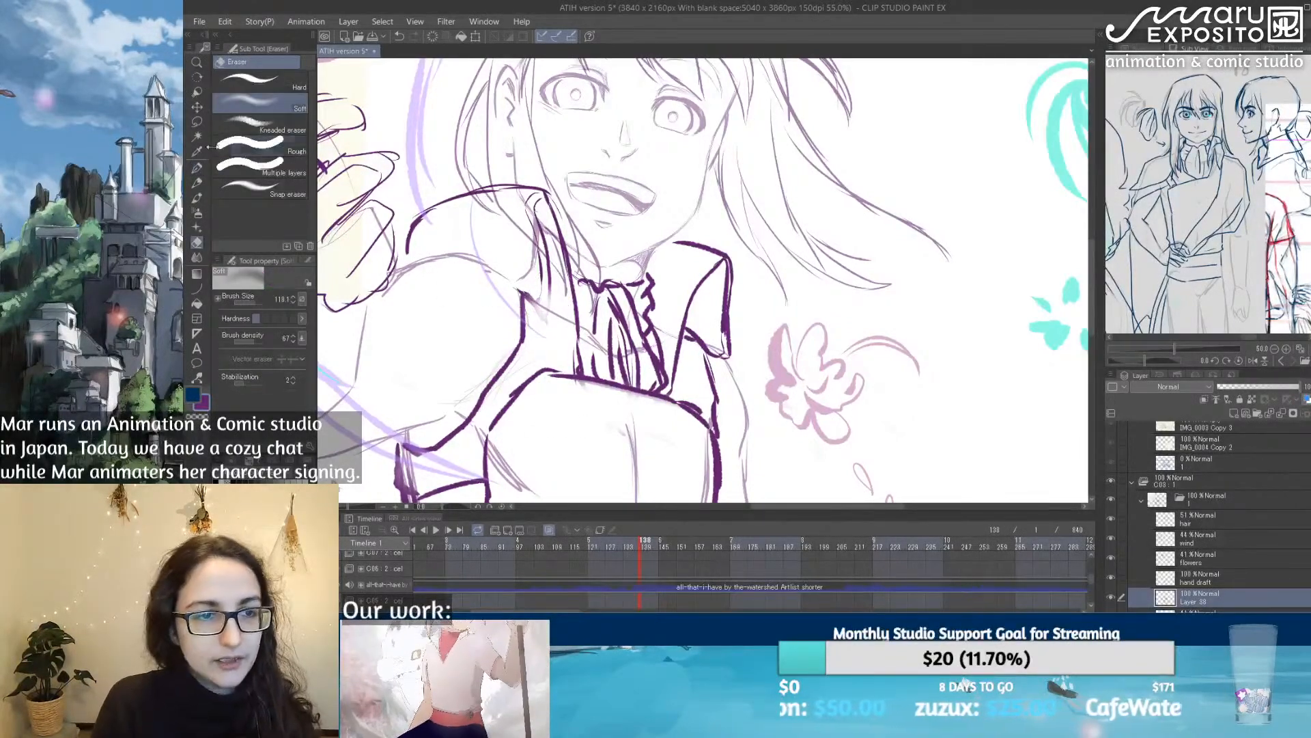
left_click(292, 214)
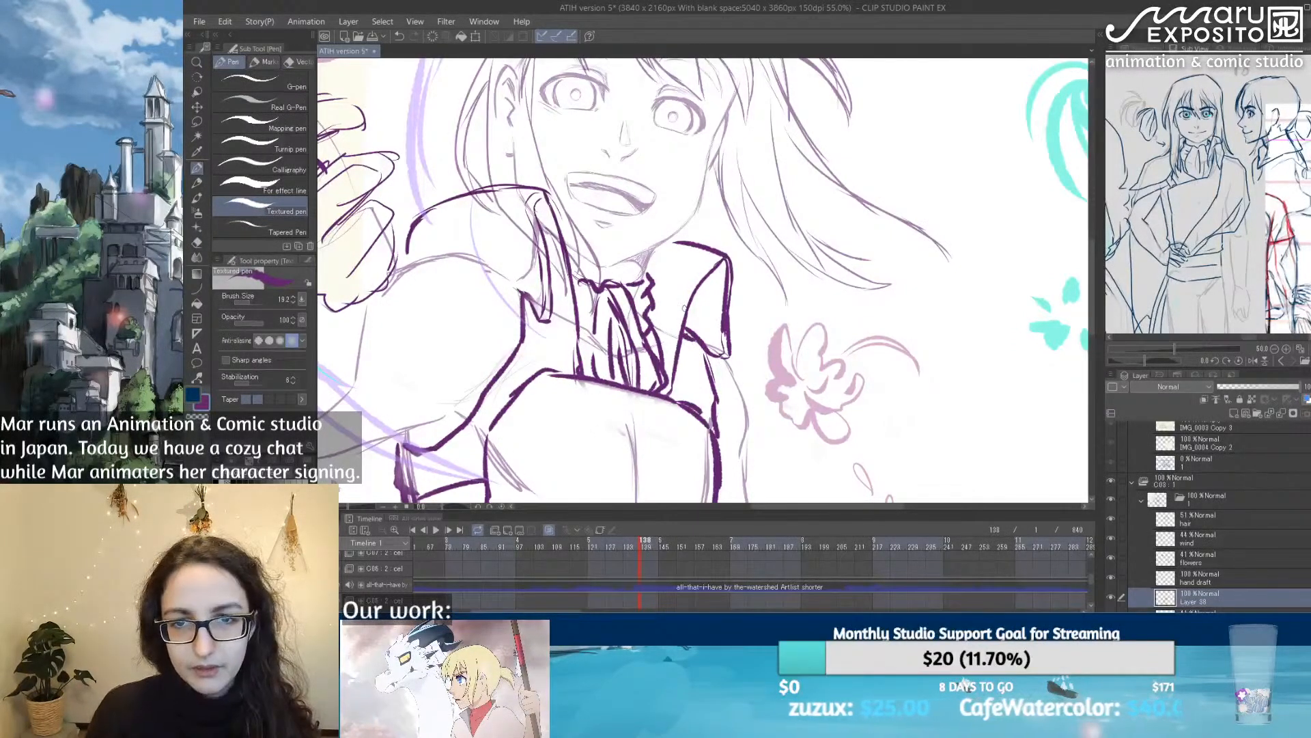
scroll(684, 308, "down", 5)
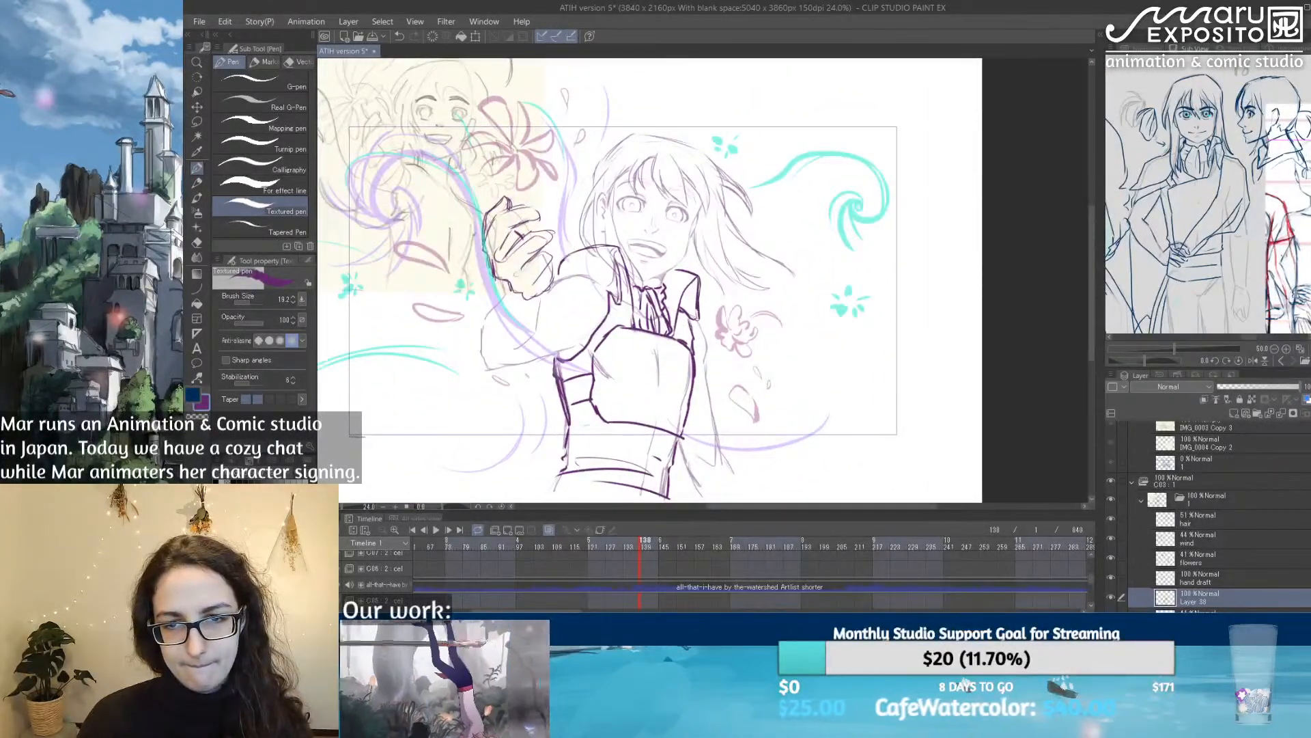
scroll(687, 312, "up", 1)
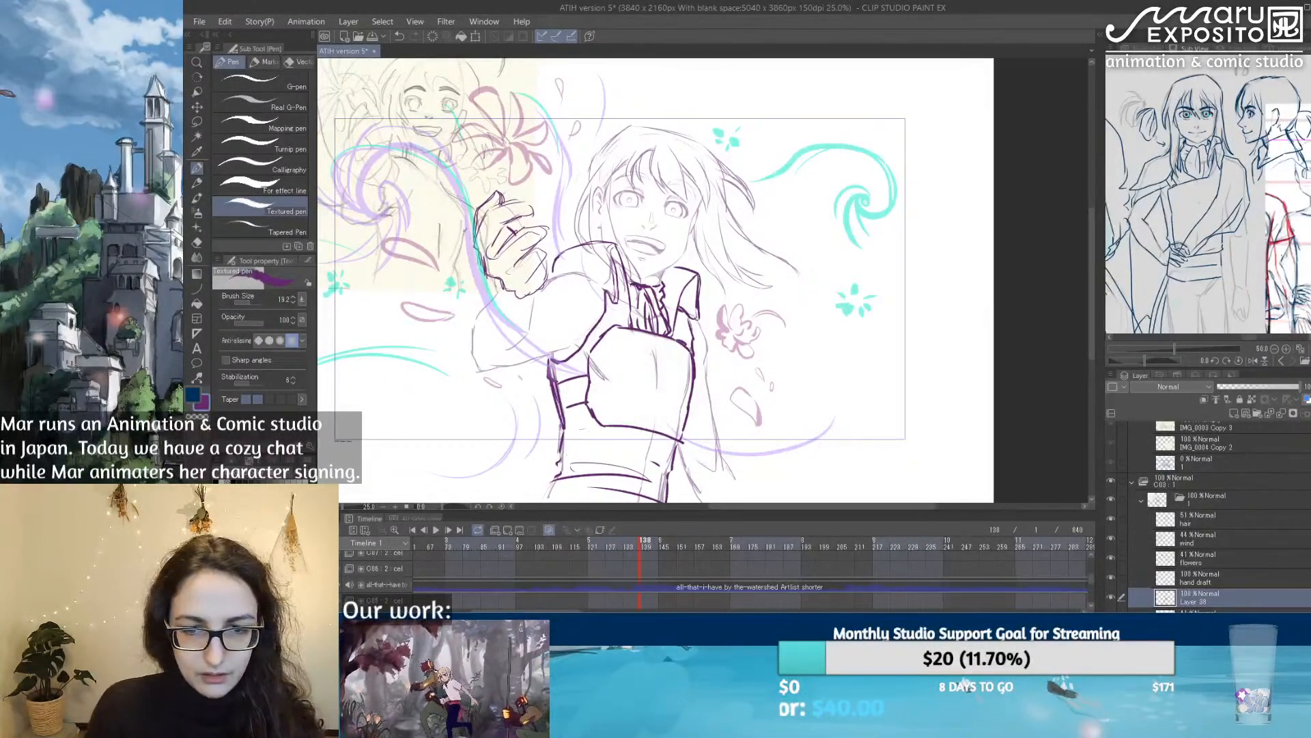
left_click_drag(562, 425, 559, 459)
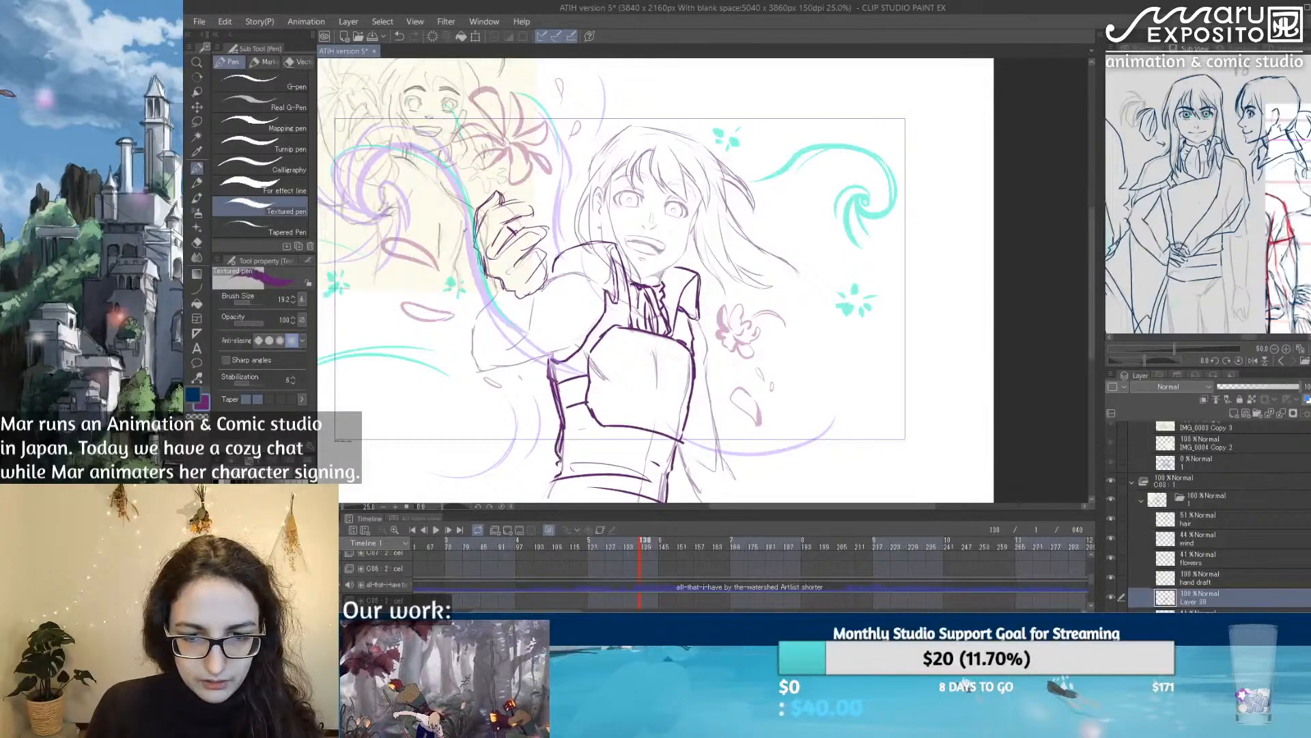
key("e")
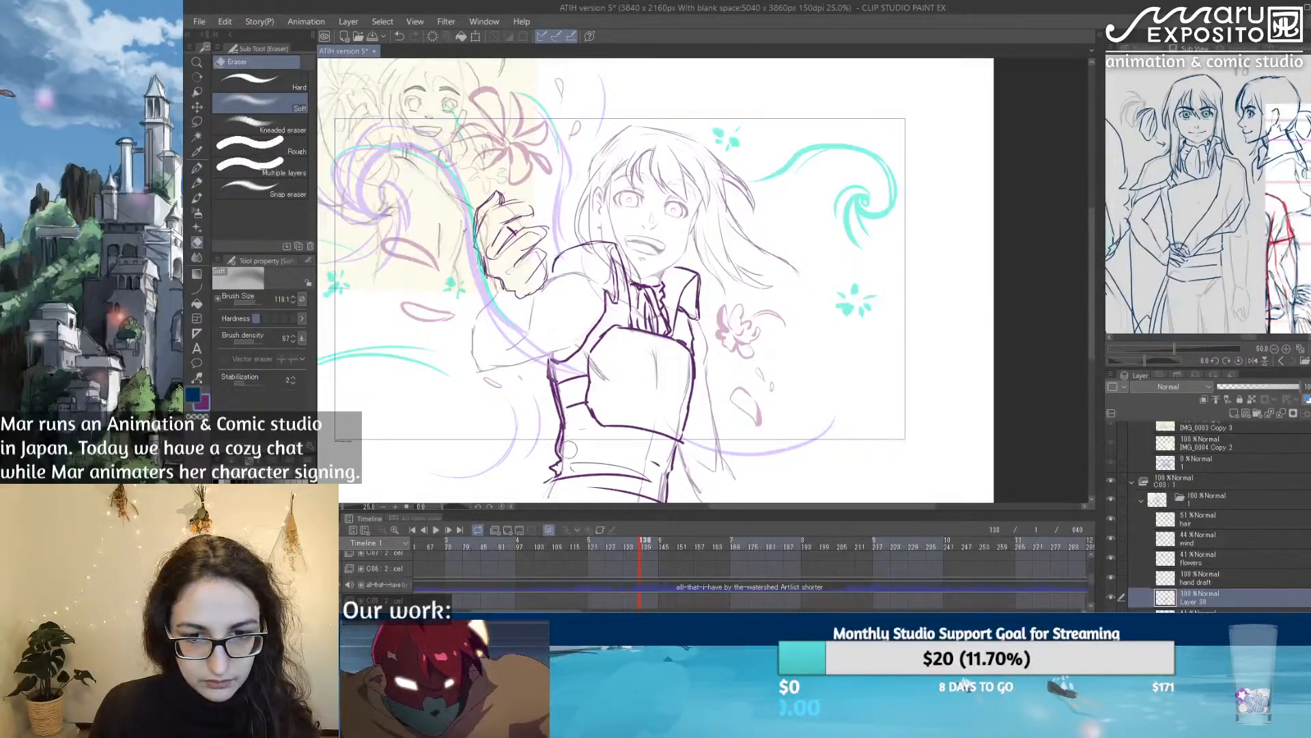
Step: Hatch shadows under both collar flaps and between the straps at the torso's side
left_click(196, 168)
mouse_move(610, 297)
left_mouse_down()
mouse_move(618, 321)
mouse_move(599, 344)
mouse_move(604, 309)
mouse_move(601, 342)
left_mouse_up()
mouse_move(687, 317)
left_mouse_down()
mouse_move(697, 349)
mouse_move(685, 335)
mouse_move(685, 347)
left_mouse_up()
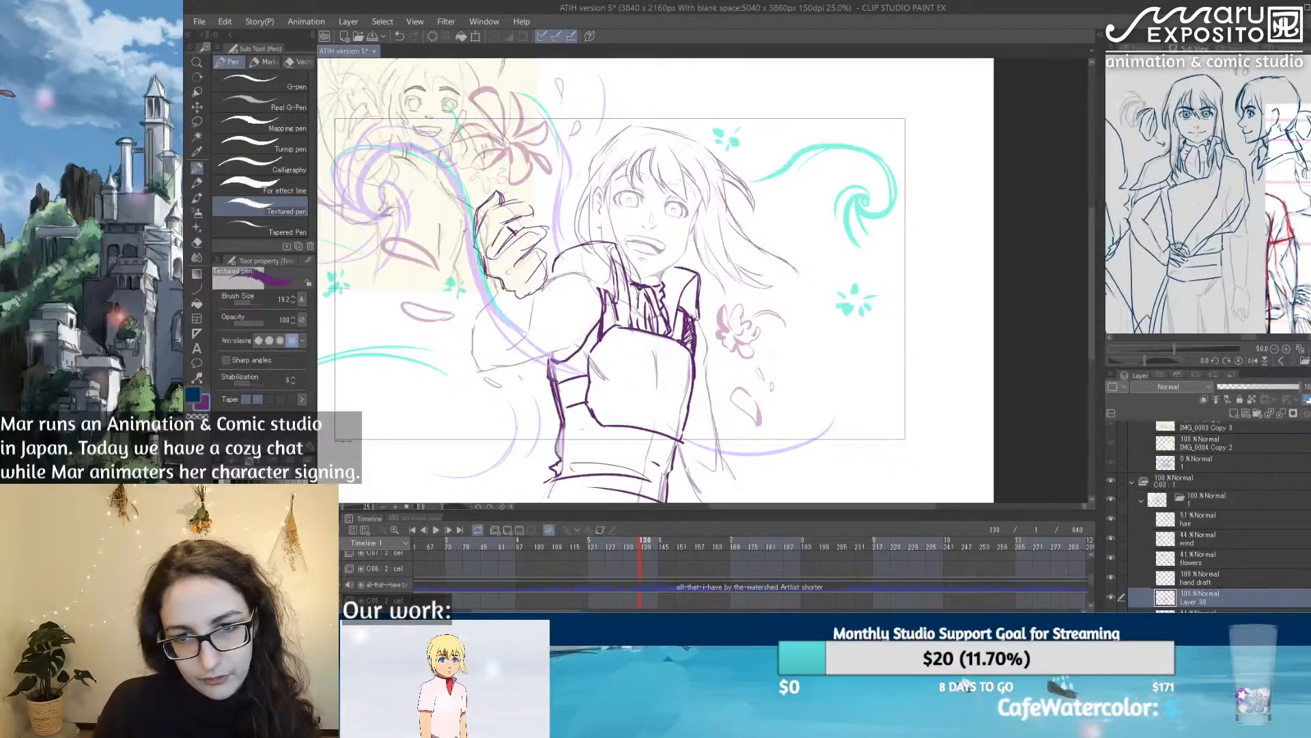
left_click_drag(610, 304, 605, 334)
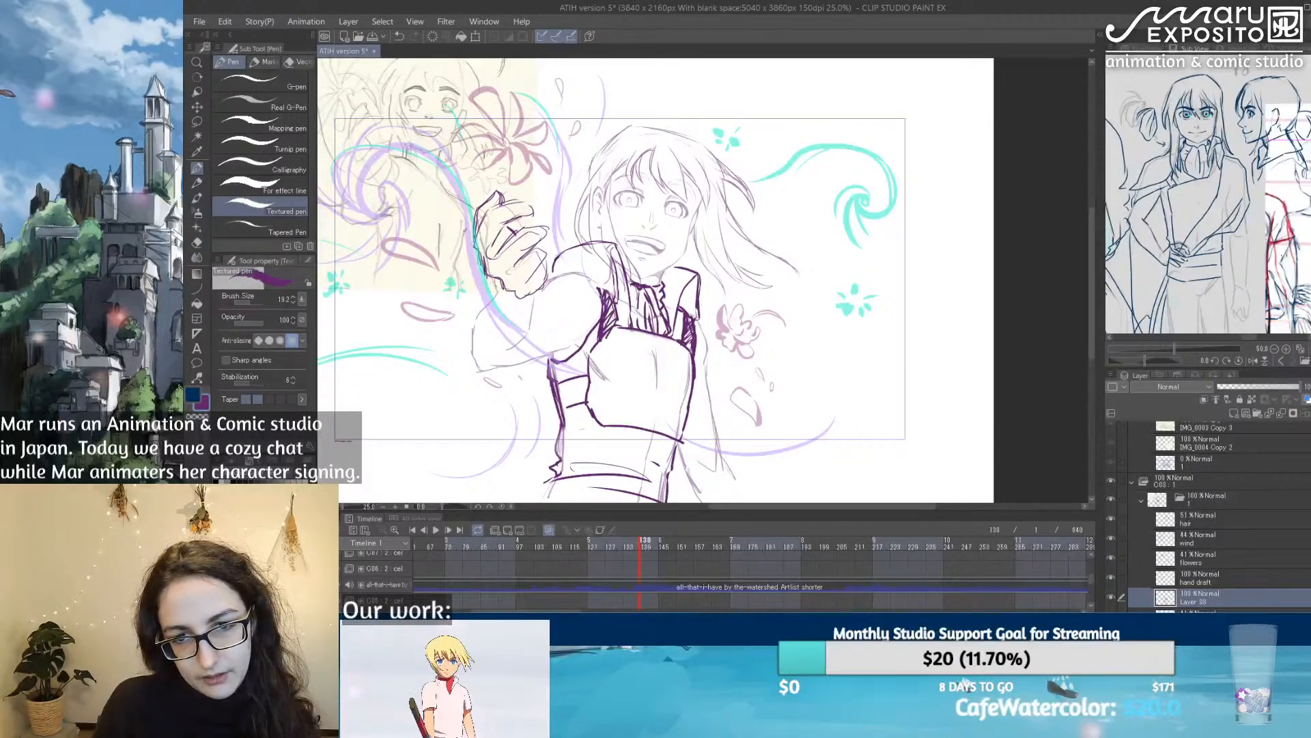
mouse_move(557, 404)
left_mouse_down()
mouse_move(579, 381)
mouse_move(681, 405)
left_mouse_up()
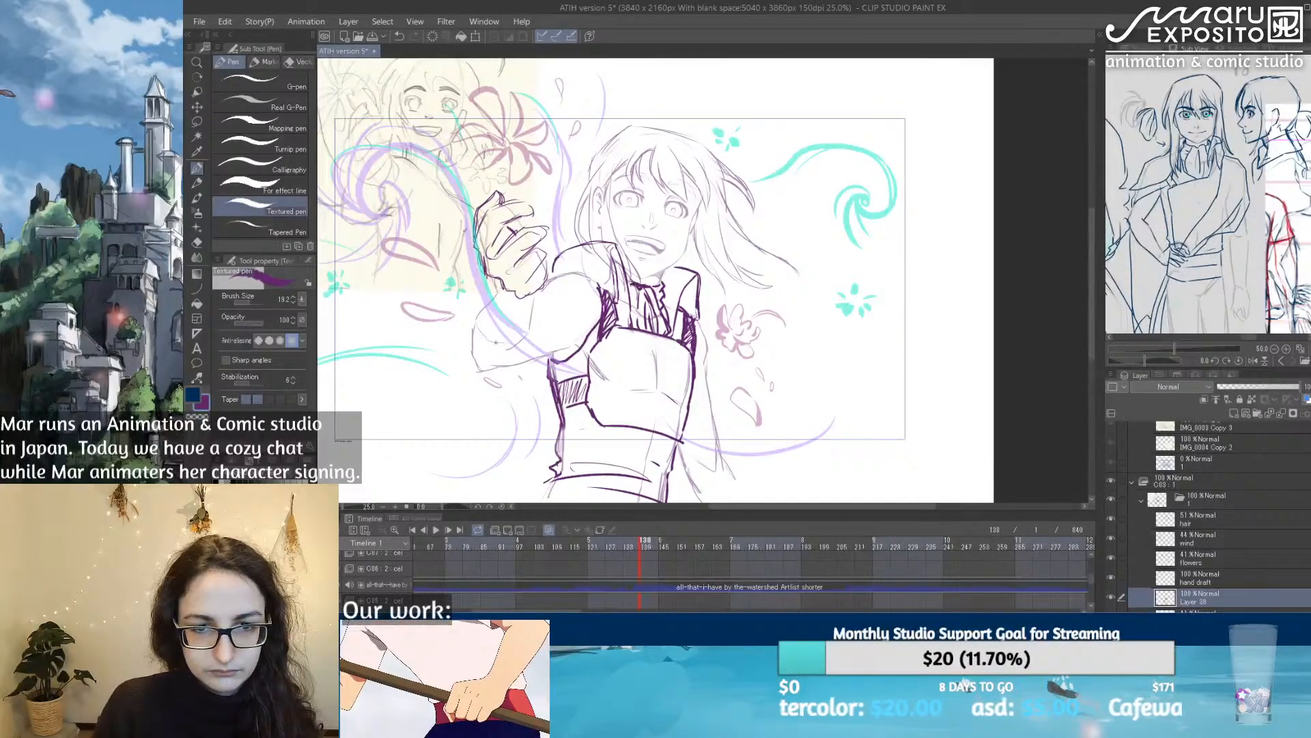
Step: Draw the sleeve's opening around the raised forearm and a cuff at the lowered arm's wrist
left_click_drag(475, 319, 497, 344)
mouse_move(534, 299)
left_mouse_down()
mouse_move(525, 341)
mouse_move(482, 305)
mouse_move(498, 294)
left_mouse_up()
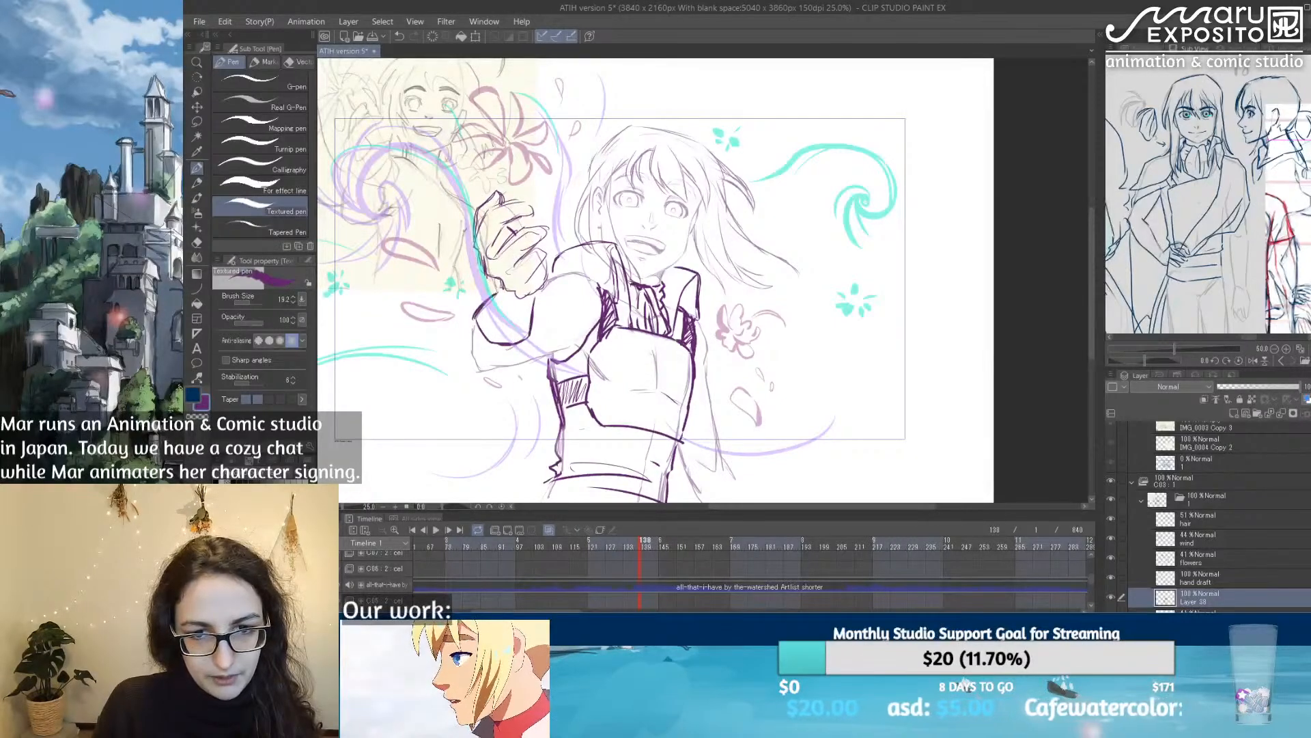
mouse_move(708, 482)
left_mouse_down()
mouse_move(727, 462)
mouse_move(744, 492)
left_mouse_up()
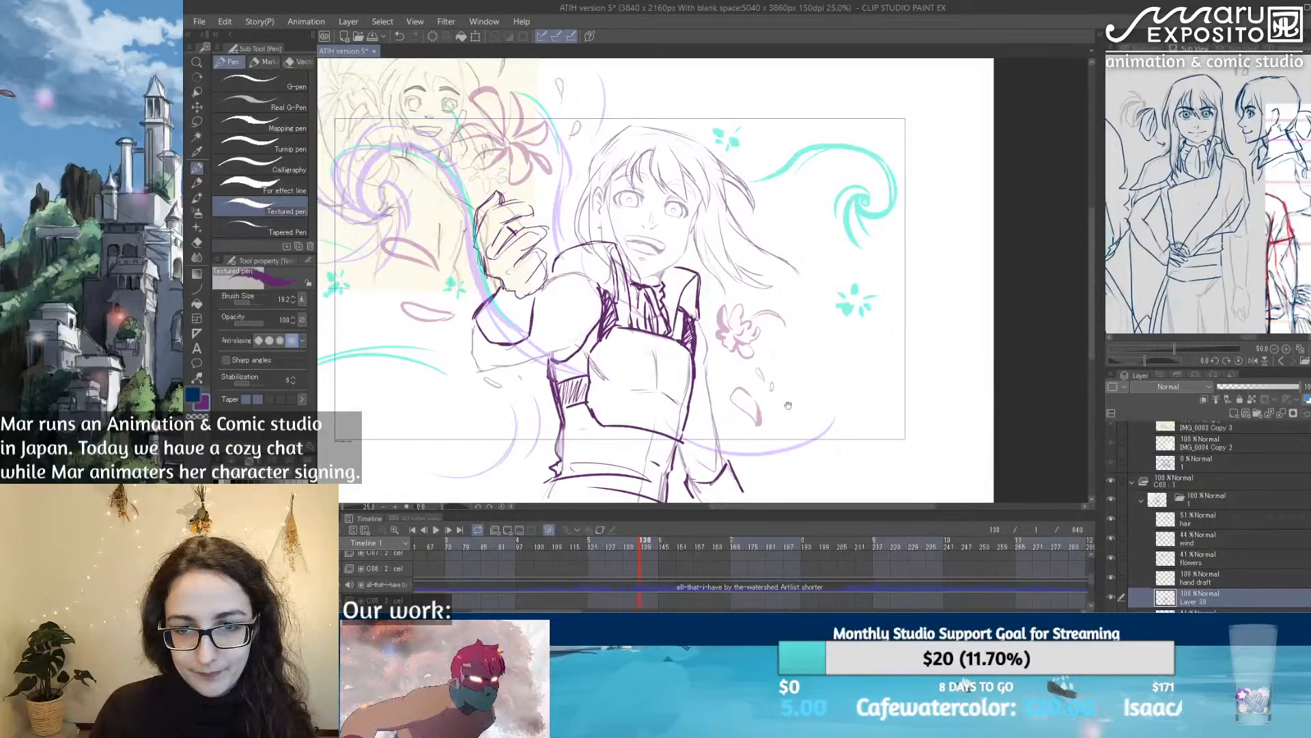
Step: Draw the belt's upper and lower edges across the hips below the frame line
left_click_drag(720, 392, 726, 250)
mouse_move(554, 341)
left_mouse_down()
mouse_move(545, 384)
mouse_move(674, 363)
left_mouse_up()
left_click_drag(545, 379, 682, 391)
Step: Sketch long wavy lines of windblown cloth trailing from the belt on the raised arm's side
left_click_drag(466, 356, 527, 389)
left_click_drag(318, 330, 469, 356)
mouse_move(323, 367)
left_mouse_down()
mouse_move(457, 338)
mouse_move(486, 362)
left_mouse_up()
left_click_drag(396, 318, 526, 372)
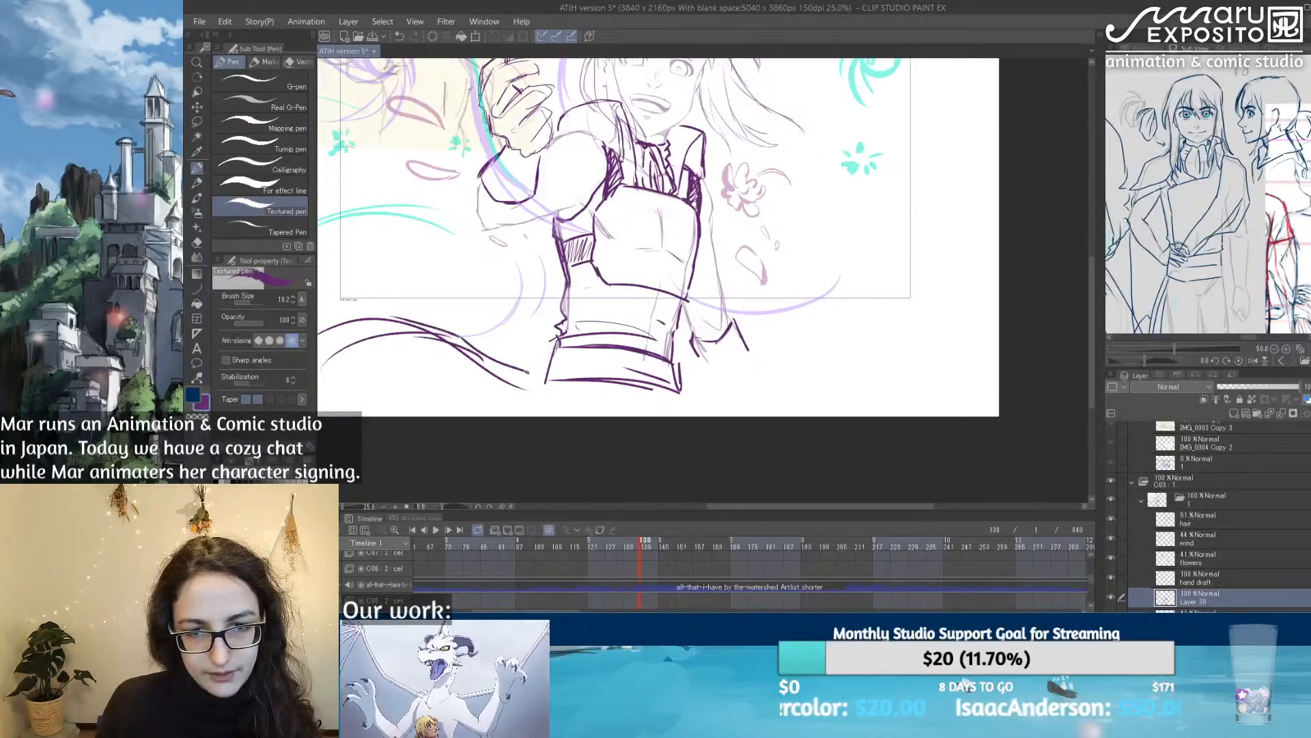
left_click_drag(696, 324, 681, 454)
left_click_drag(771, 411, 780, 375)
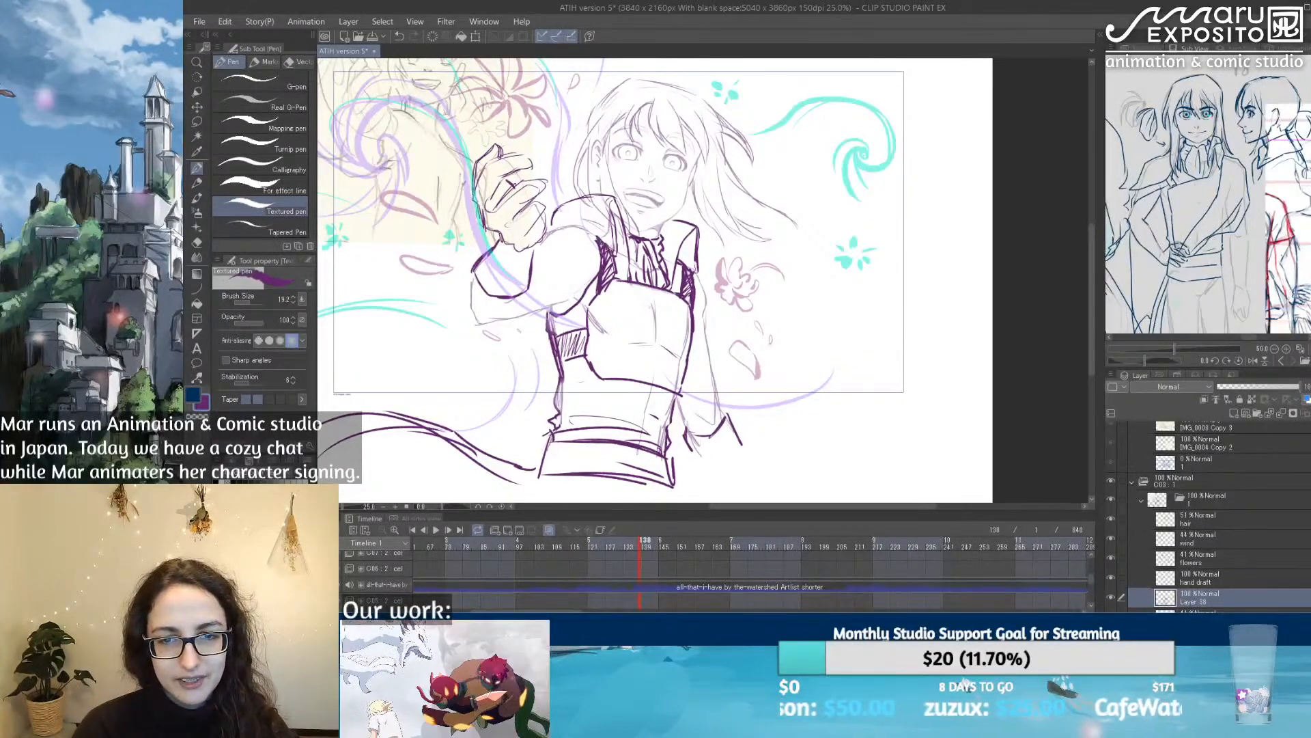
Step: Darken the shadows beside both collar flaps and cross-hatch the gap between the straps at the torso's side
left_click_drag(617, 252, 601, 279)
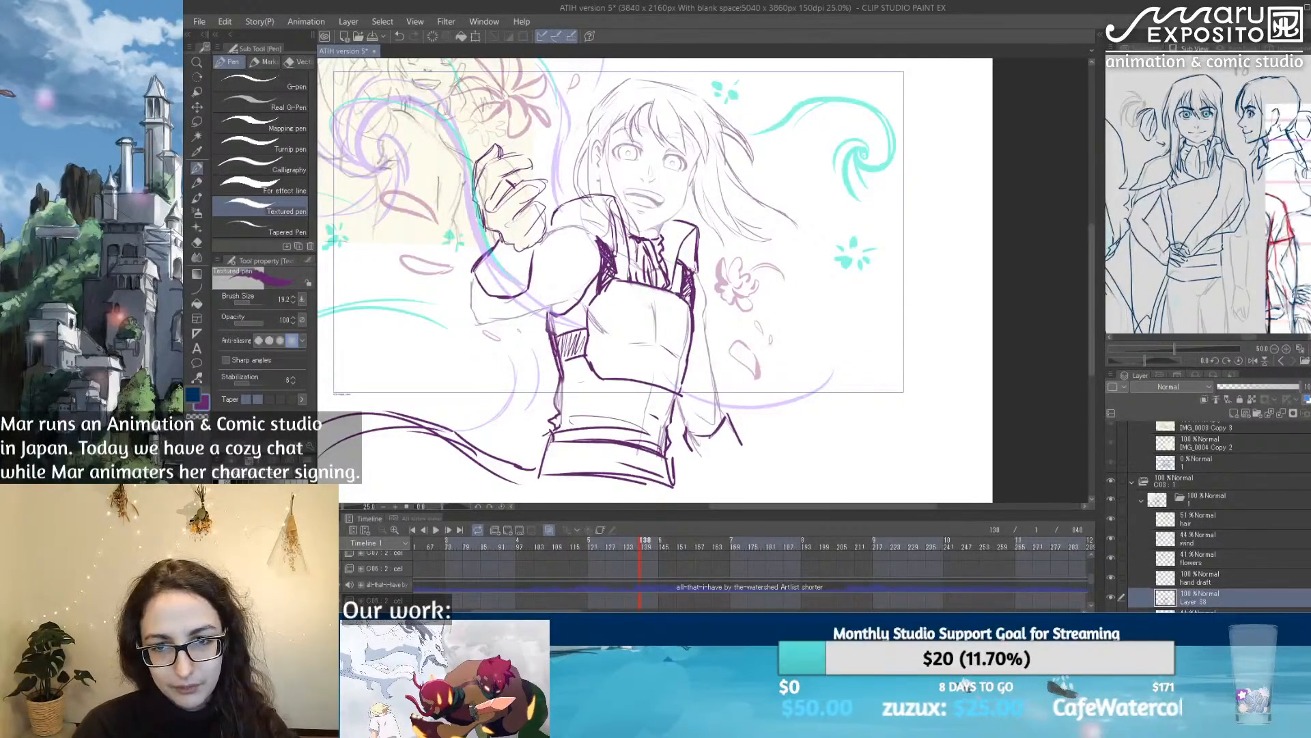
left_click_drag(692, 285, 682, 304)
mouse_move(567, 342)
left_mouse_down()
mouse_move(556, 359)
mouse_move(578, 344)
left_mouse_up()
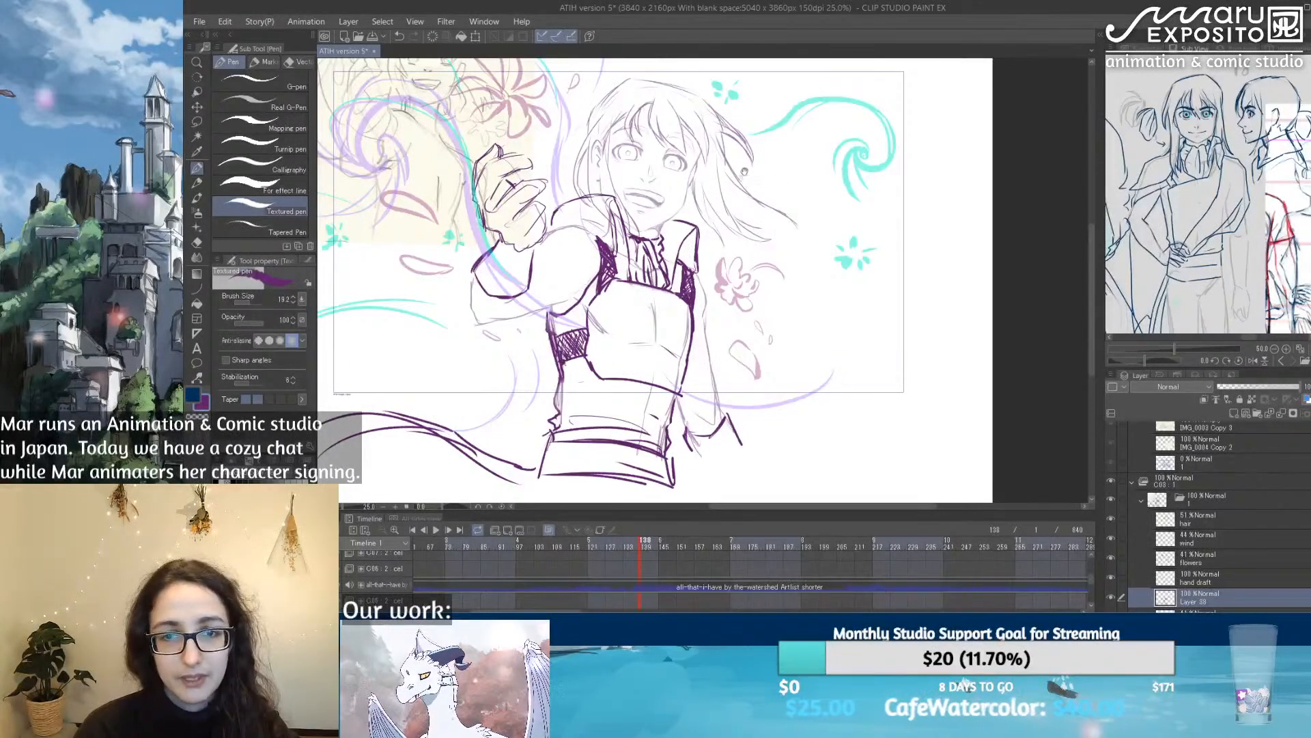
left_click_drag(746, 171, 735, 254)
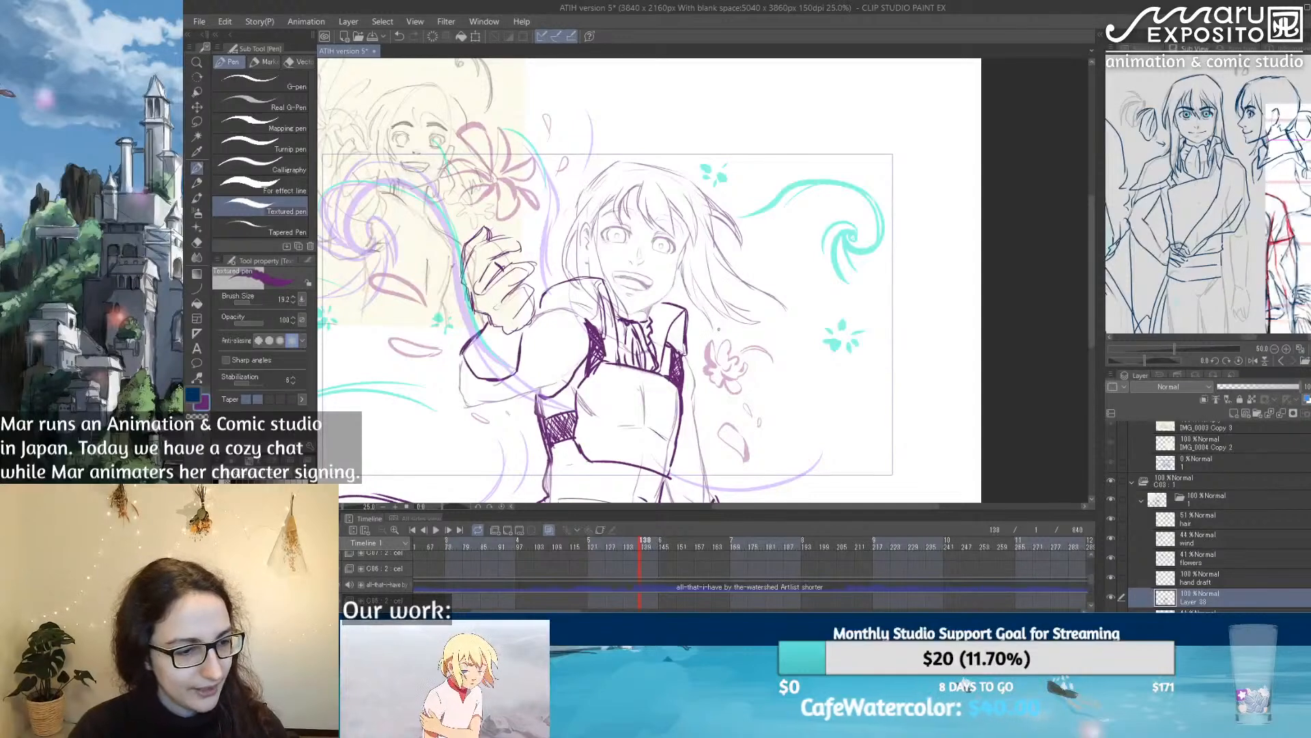
left_click_drag(766, 421, 797, 285)
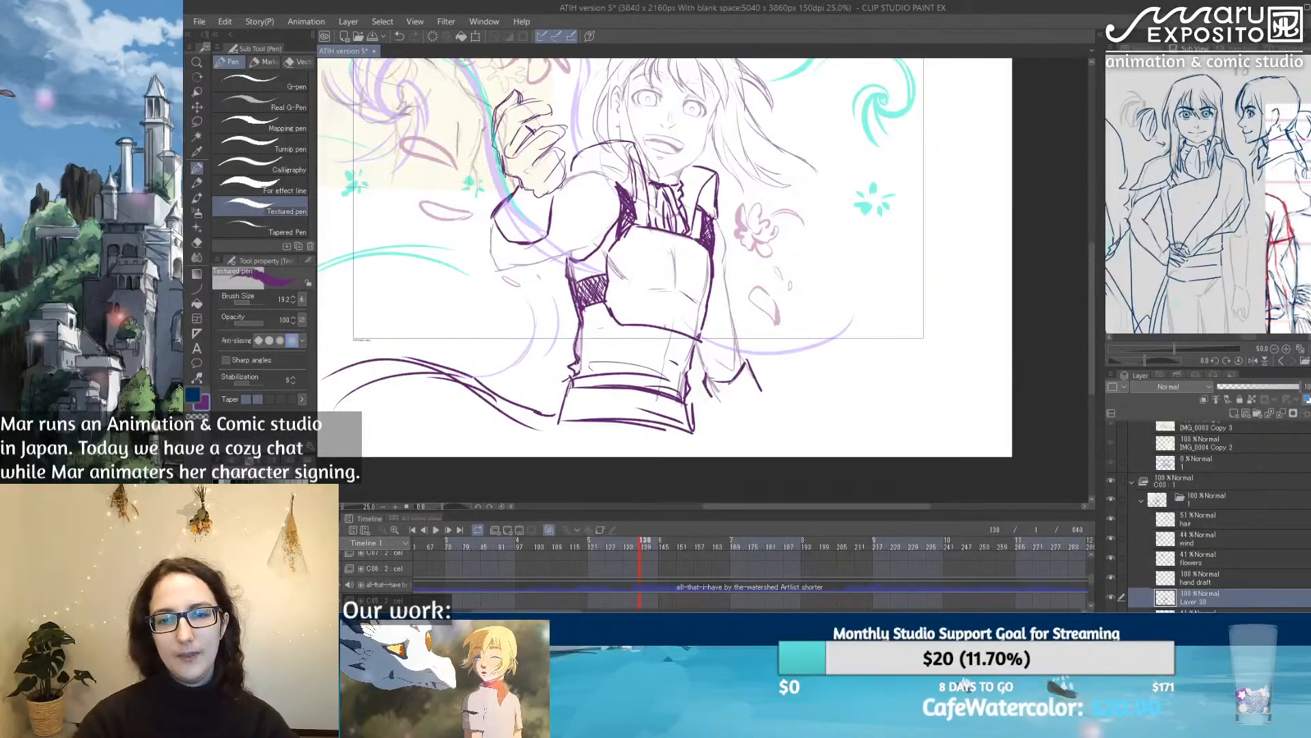
Step: Hide the IMG_0004 Copy reference picture behind the flashback sketch
key("e")
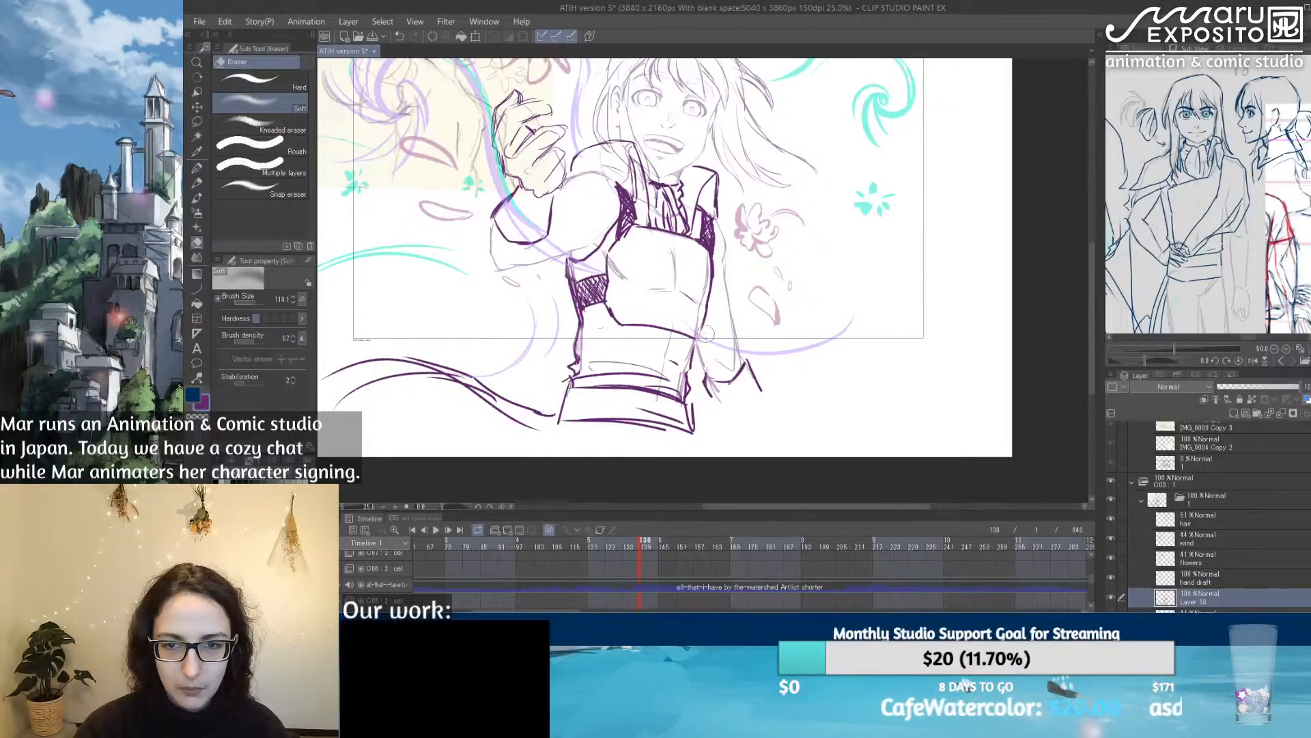
left_click(197, 169)
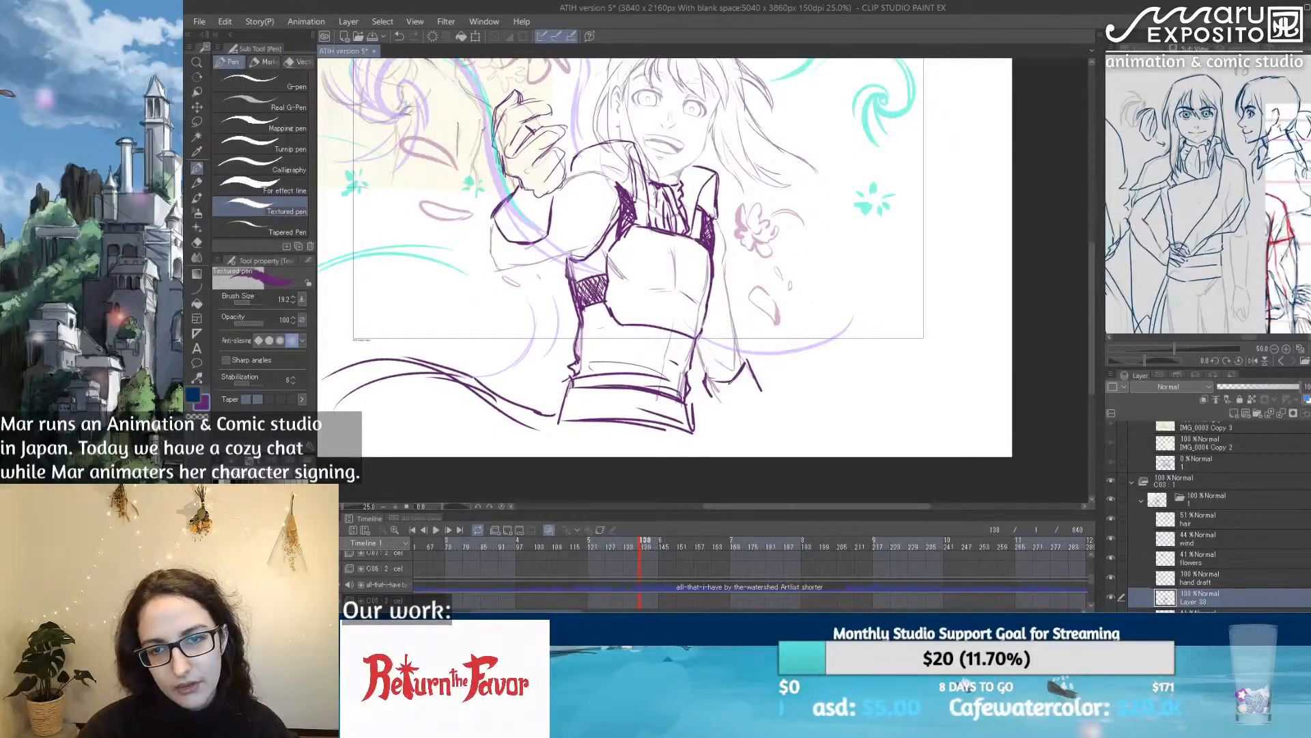
mouse_move(774, 162)
left_mouse_down()
mouse_move(732, 253)
mouse_move(817, 202)
mouse_move(756, 267)
mouse_move(768, 275)
left_mouse_up()
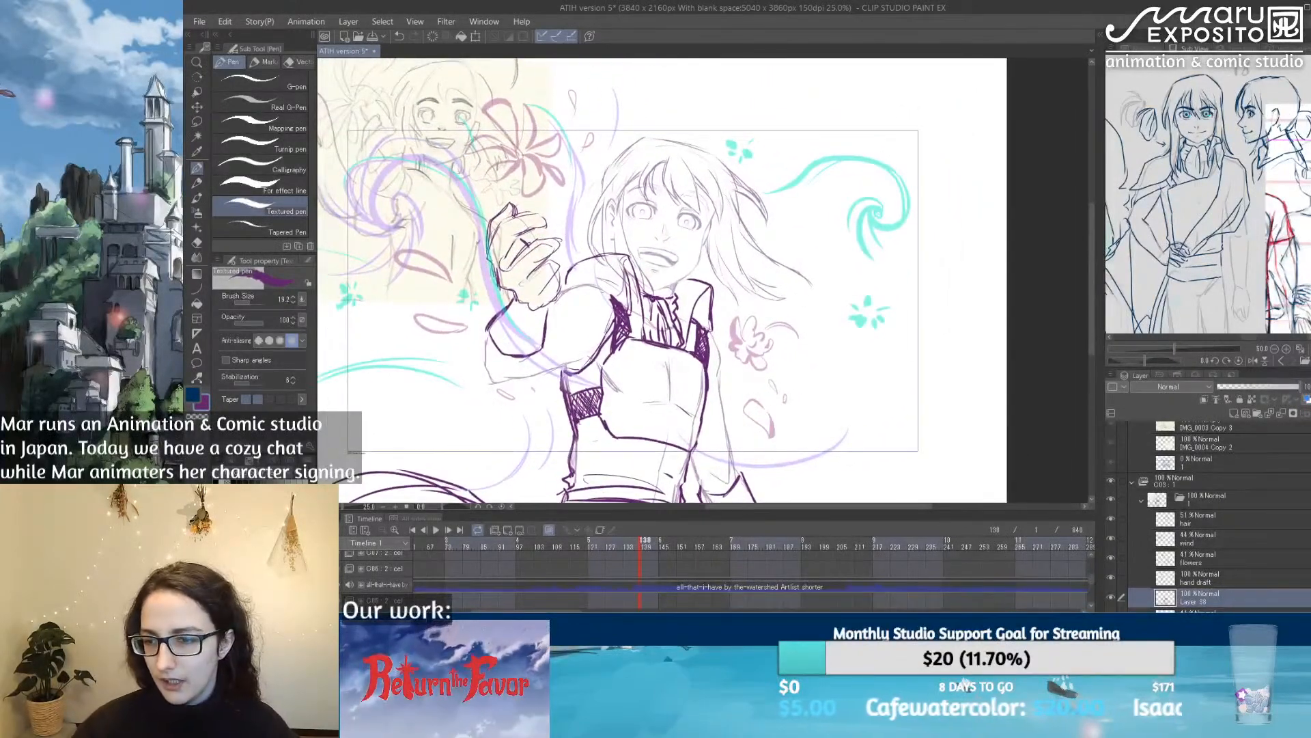
scroll(1217, 536, "down", 3)
left_click(1110, 568)
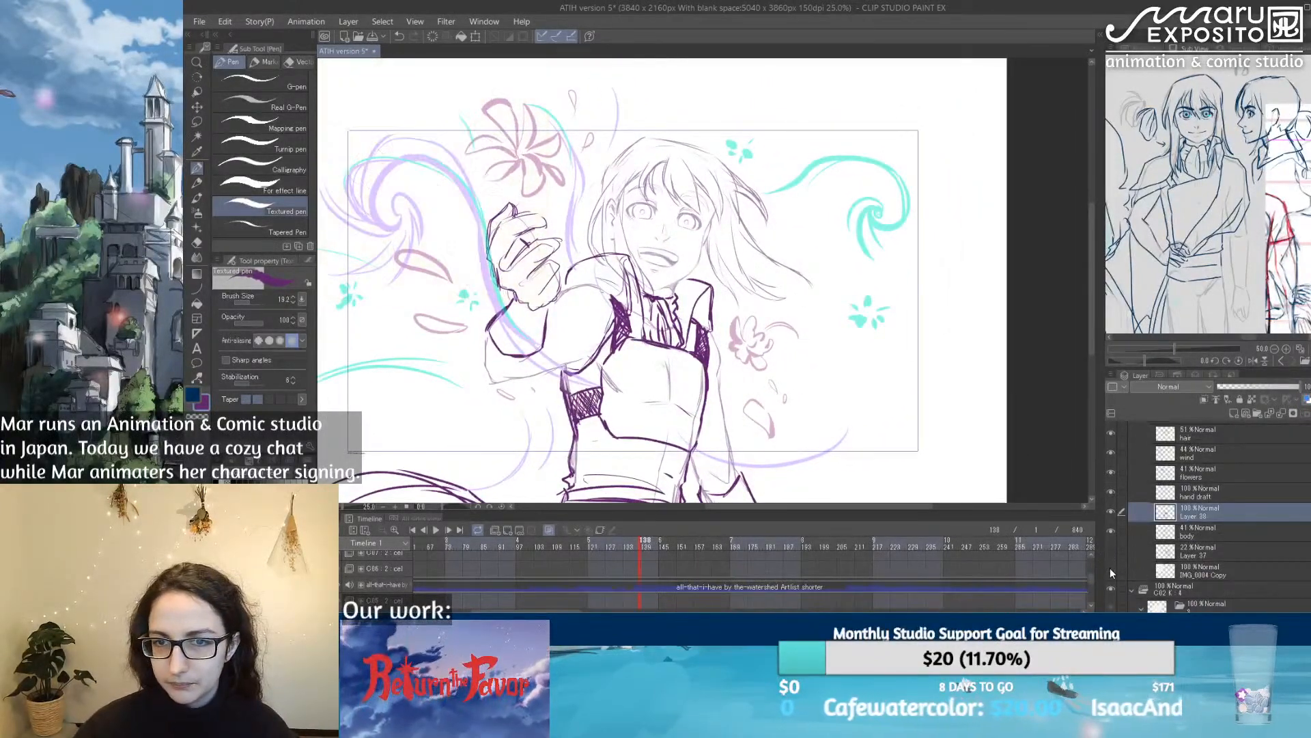
Step: Try the body layer at full and reduced opacities, and set it to 53%
left_click(1227, 535)
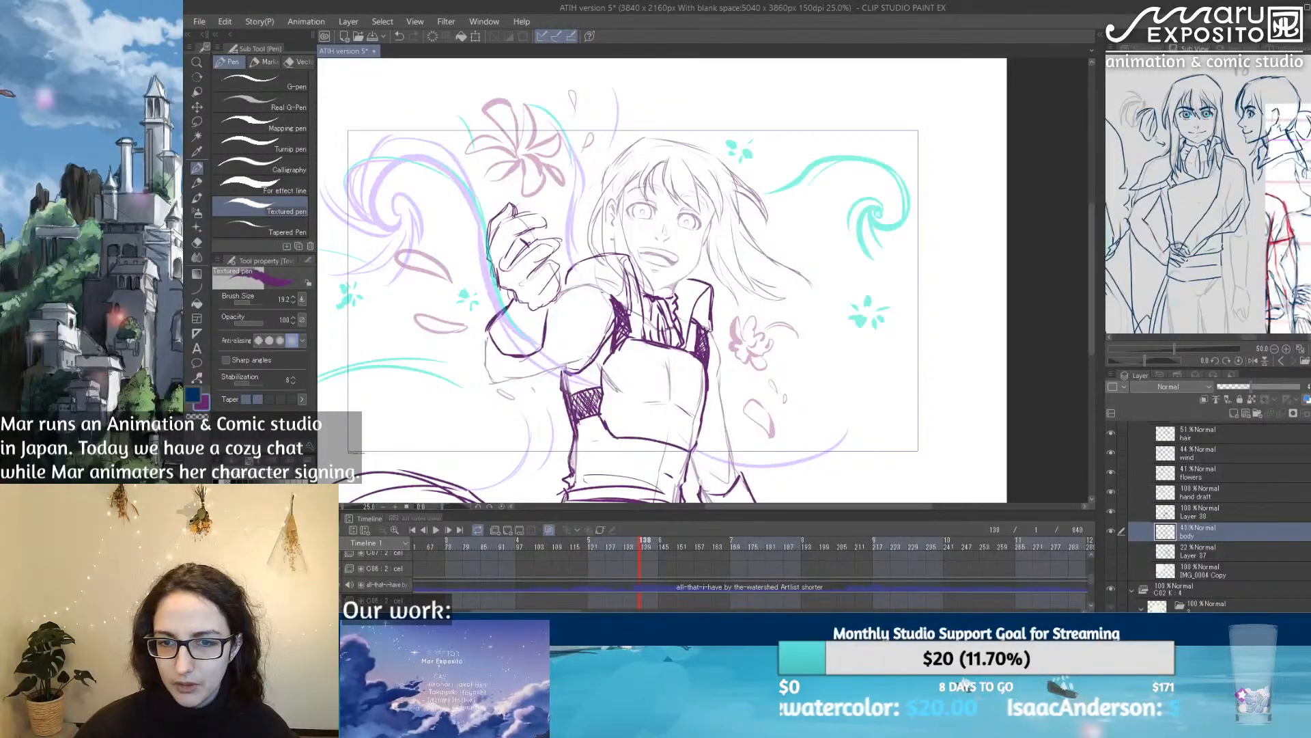
left_click(1299, 387)
scroll(571, 337, "down", 3)
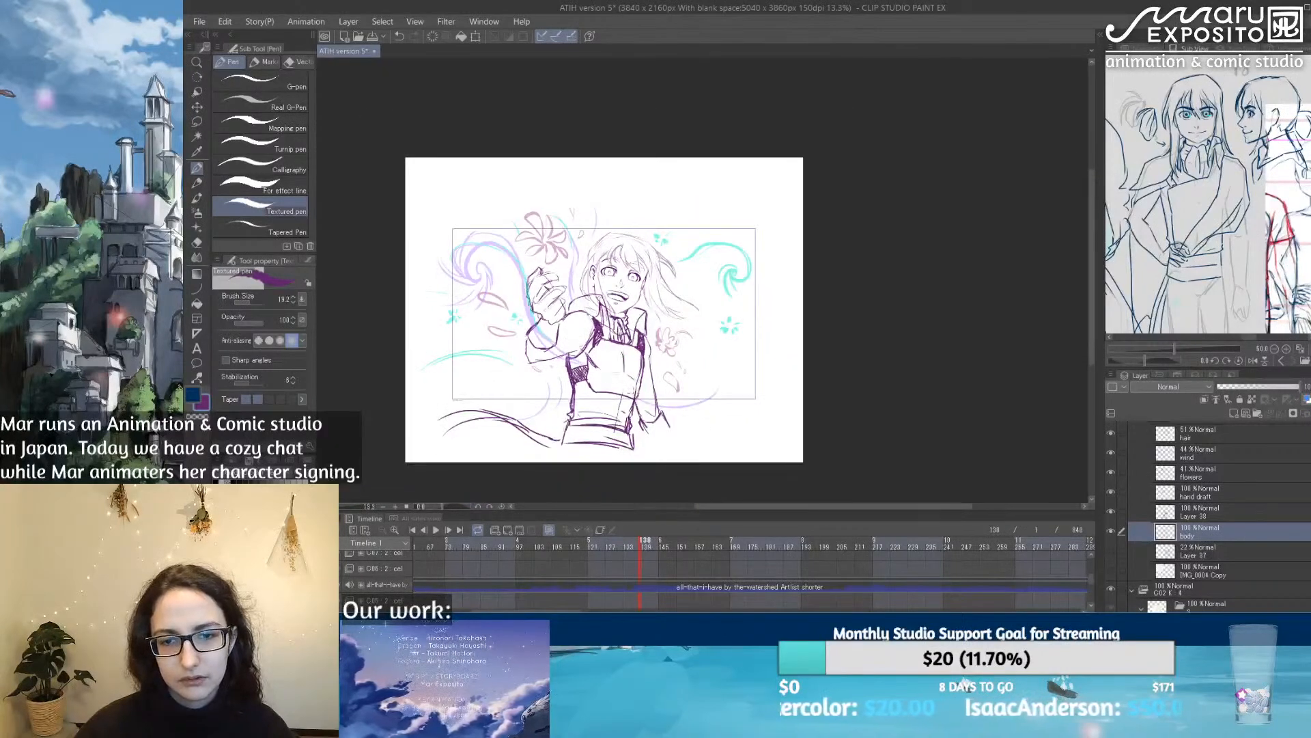
scroll(632, 397, "up", 3)
left_click(1250, 386)
left_click(1239, 387)
key("ctrl+z")
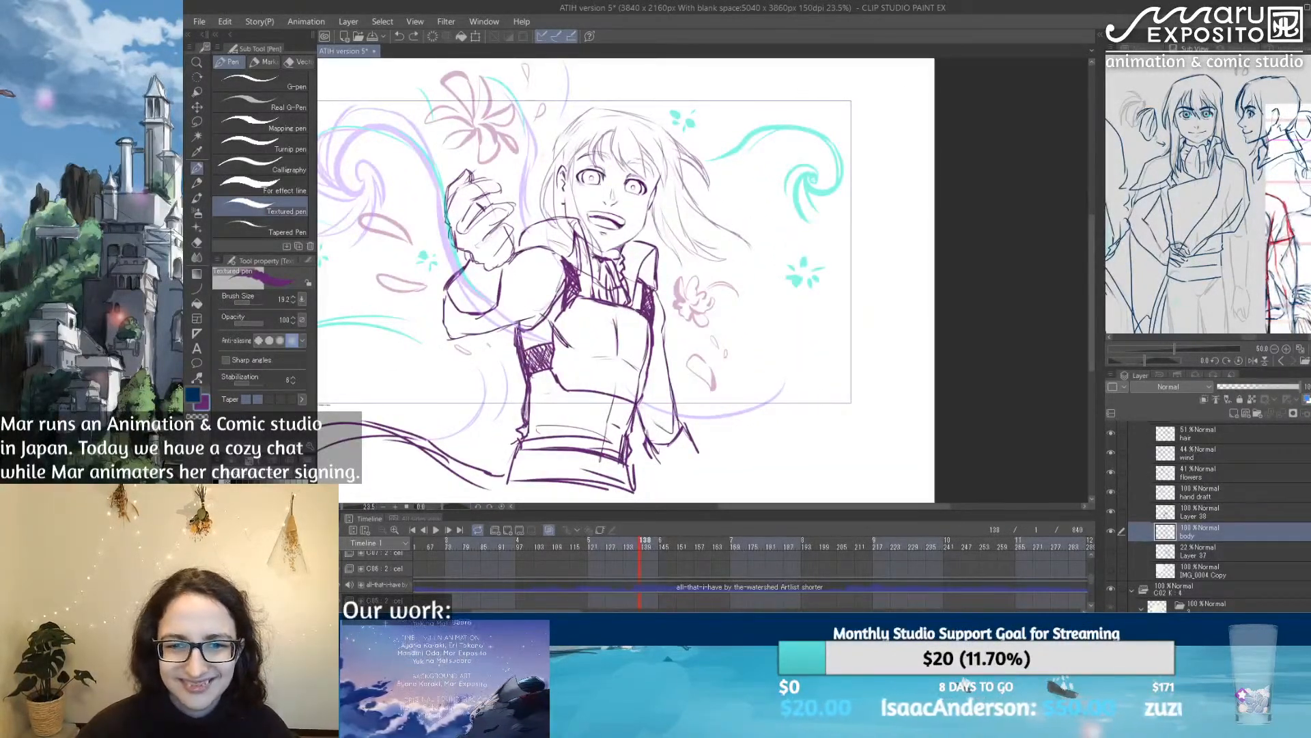
left_click_drag(1267, 380, 1259, 381)
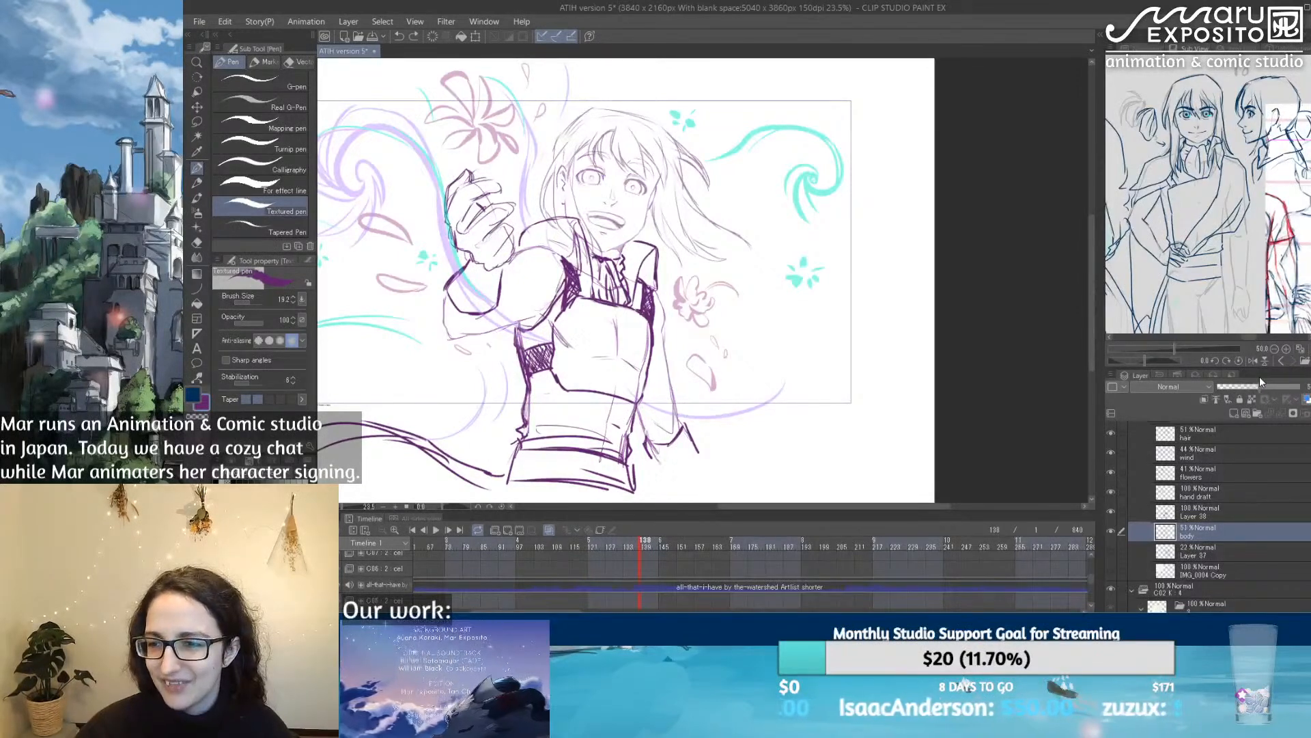
Step: Duplicate the body layer and set the lower original's opacity to 24%
left_click_drag(1239, 527, 1234, 413)
left_click(1223, 552)
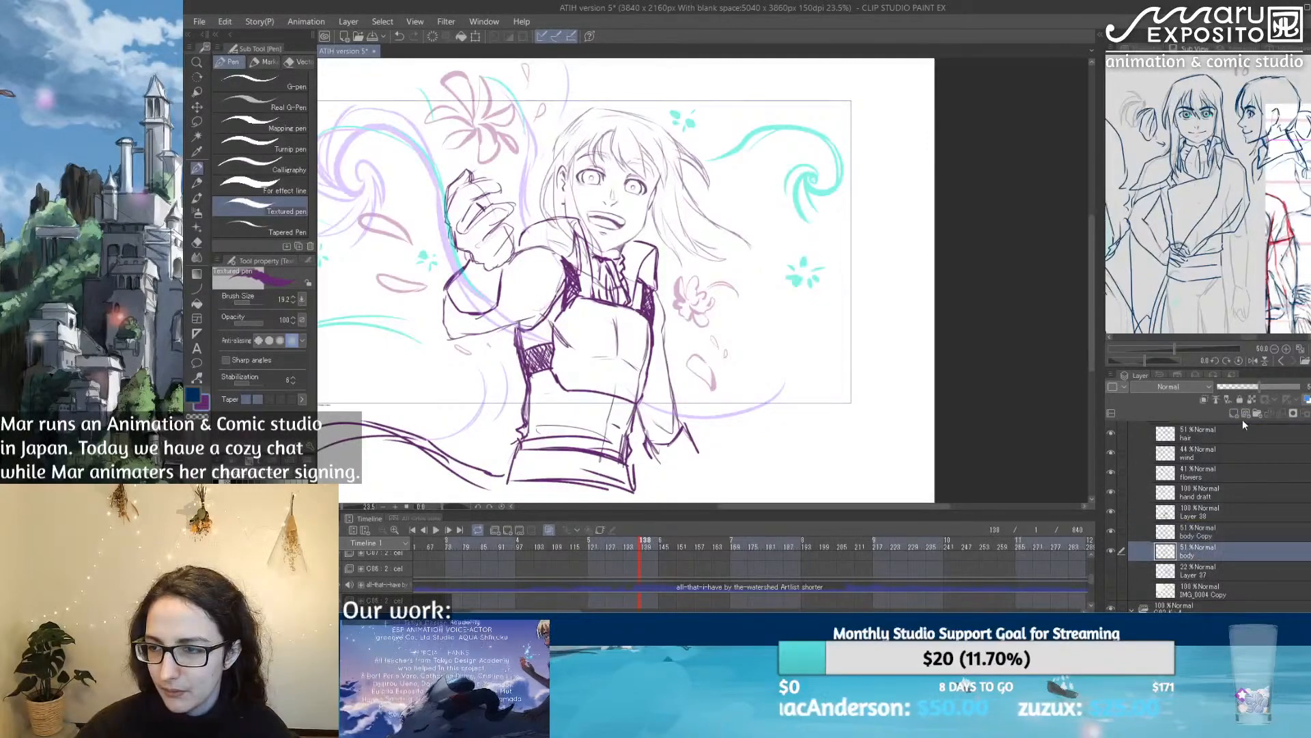
left_click(1237, 386)
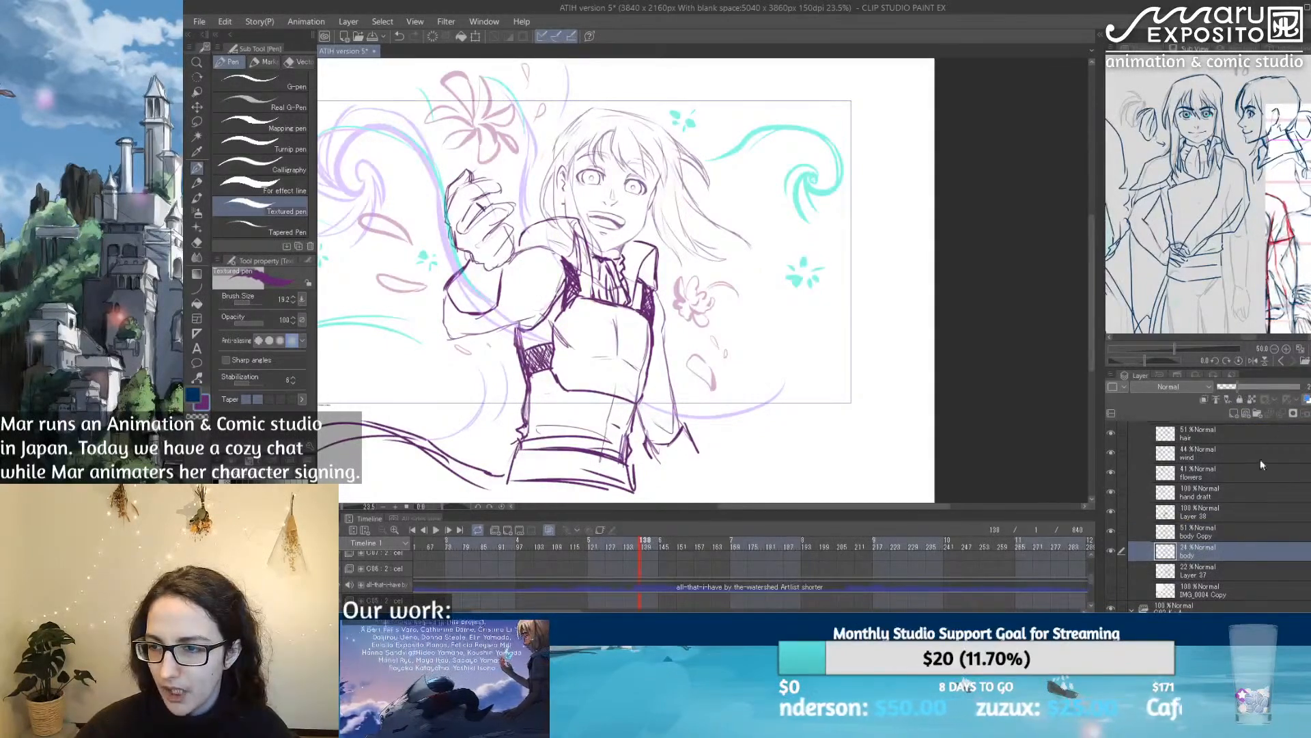
Step: Set the body copy to 100% opacity and erase its lines covered by the clothes
left_click(1229, 531)
left_click_drag(1261, 386, 1304, 387)
key("e")
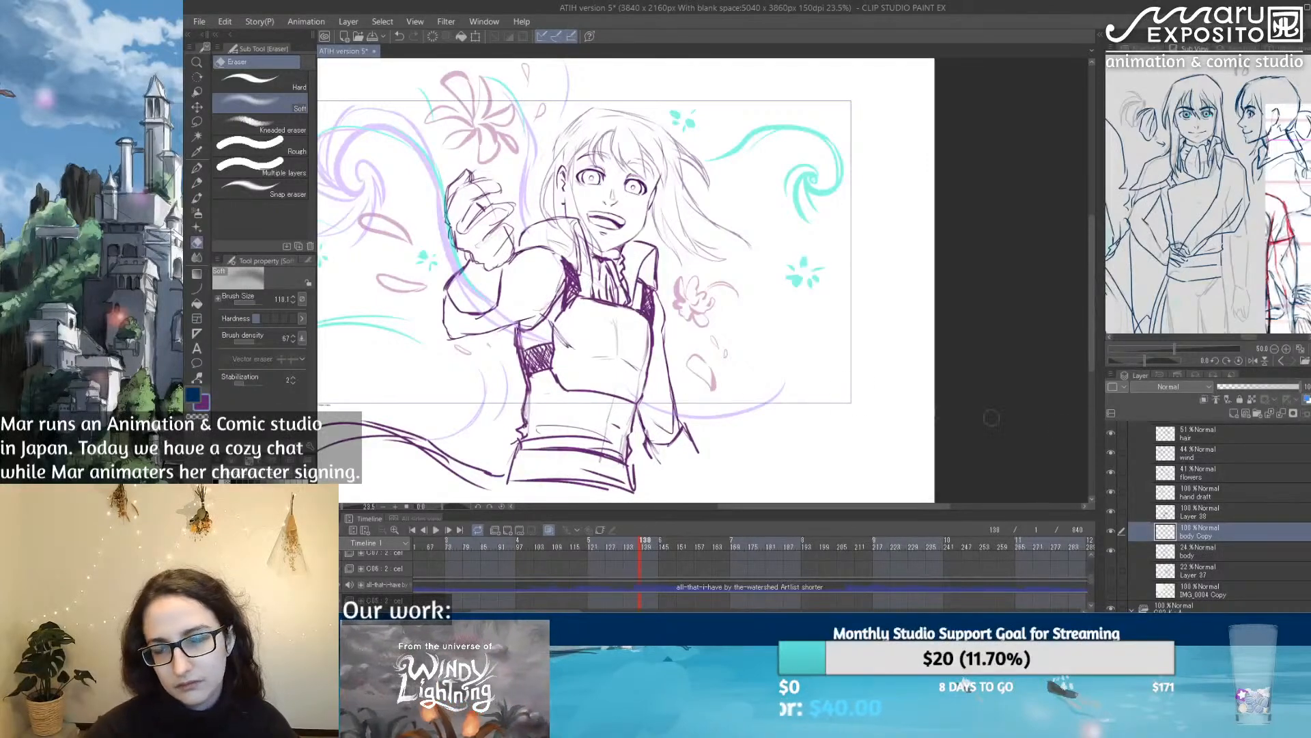
Step: Set the hair, wind and flowers layers each to 100% opacity
left_click(1240, 430)
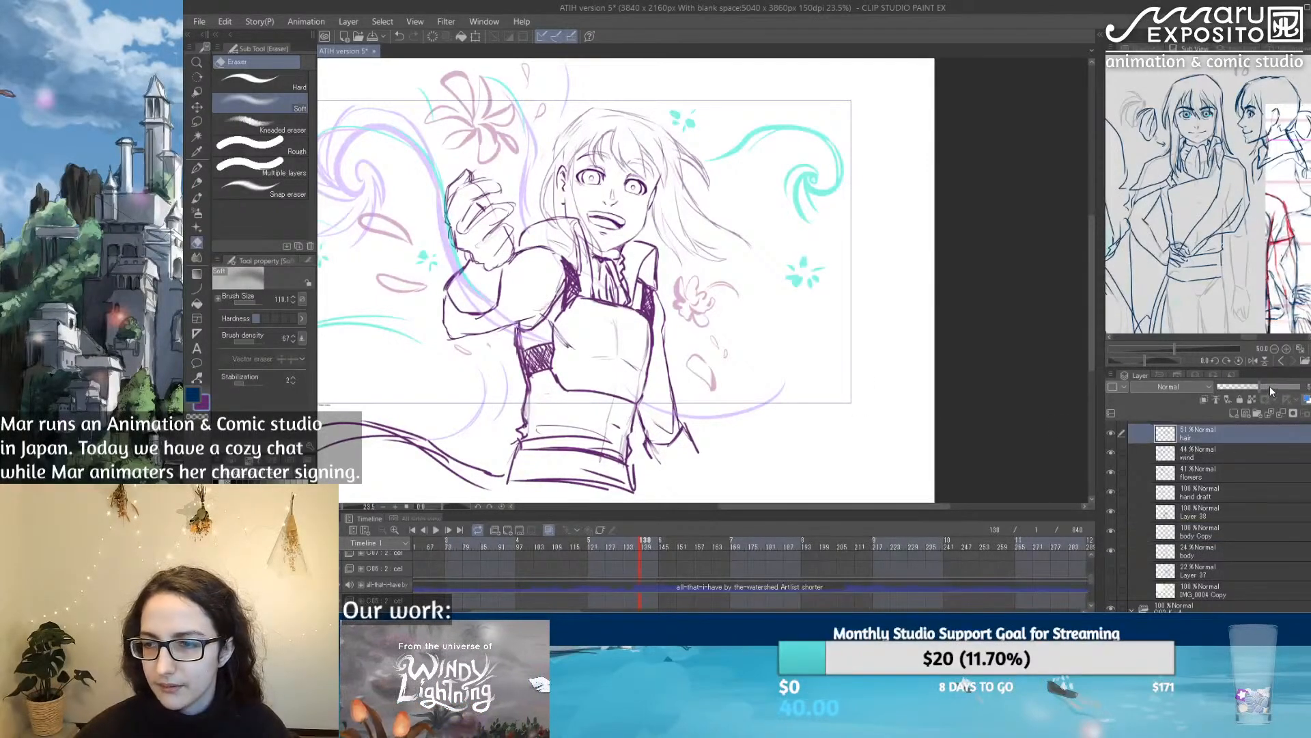
left_click_drag(1269, 387, 1300, 387)
left_click_drag(822, 251, 888, 292)
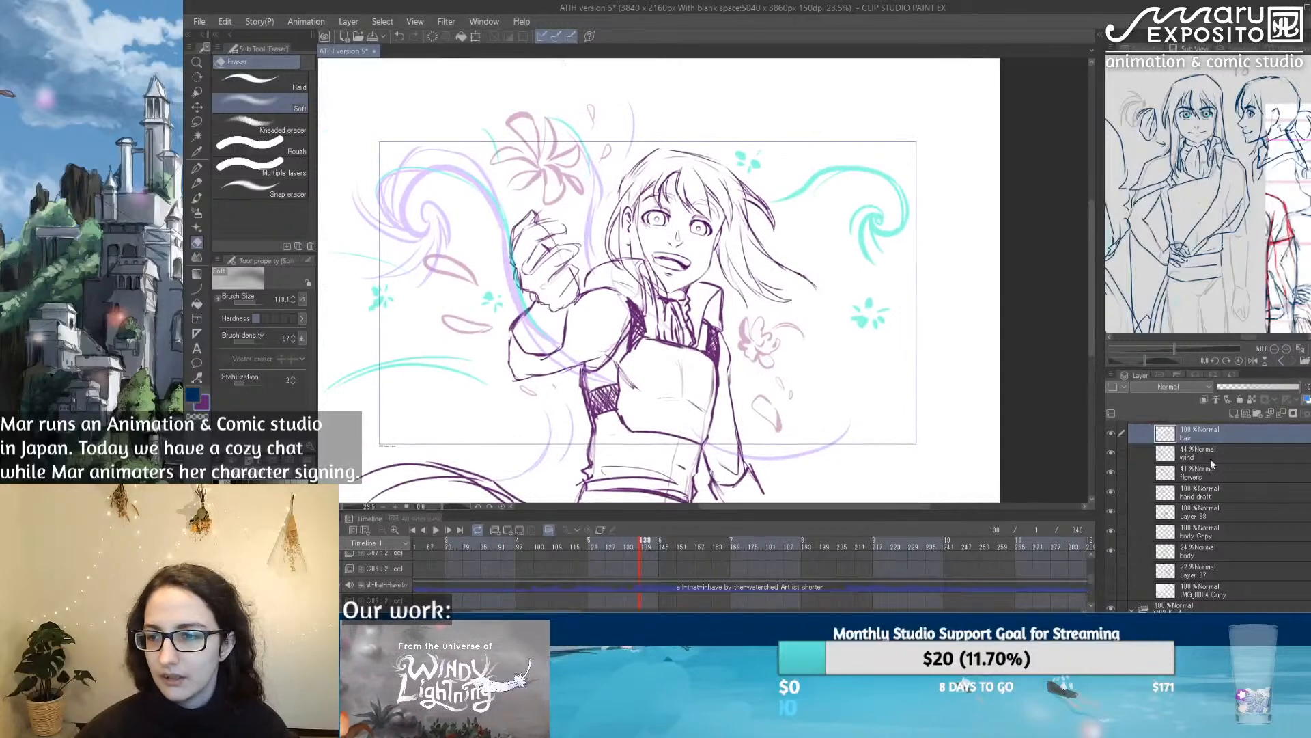
left_click(1221, 453)
left_click_drag(1264, 387, 1301, 386)
left_click(1240, 473)
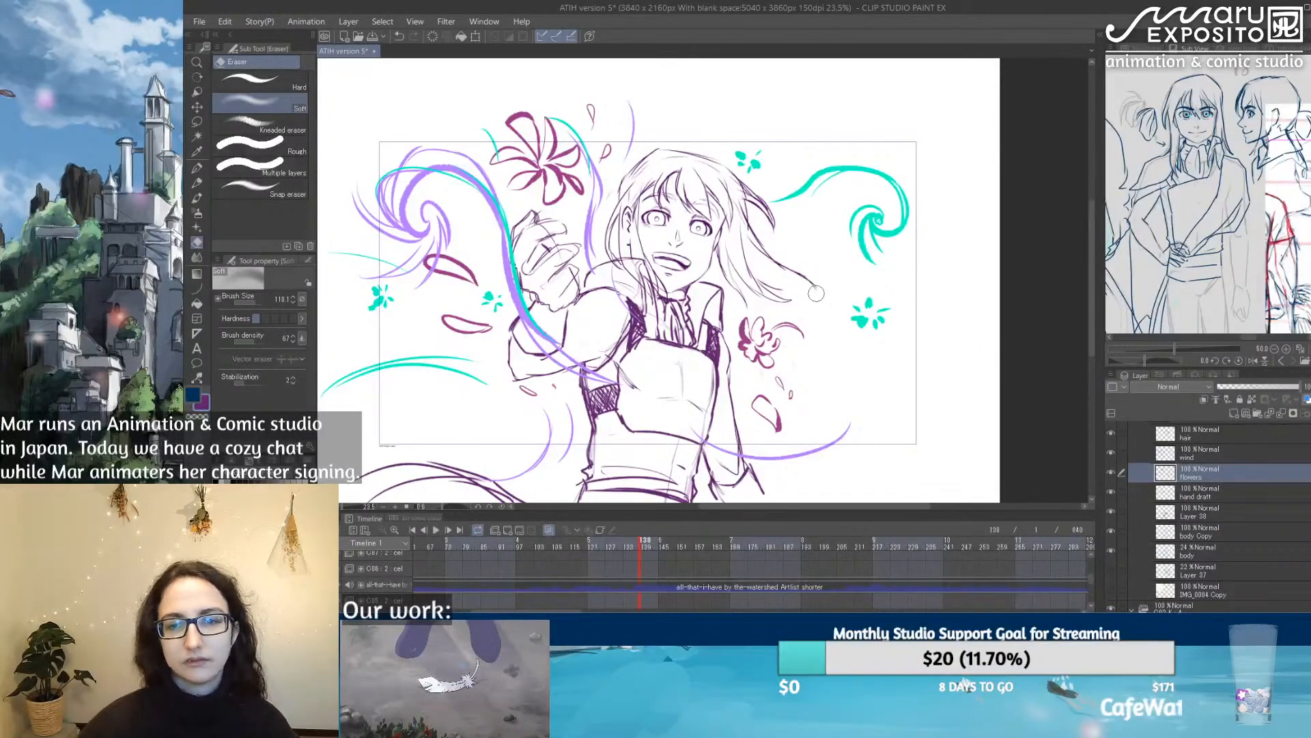
scroll(846, 285, "down", 5)
scroll(856, 293, "up", 4)
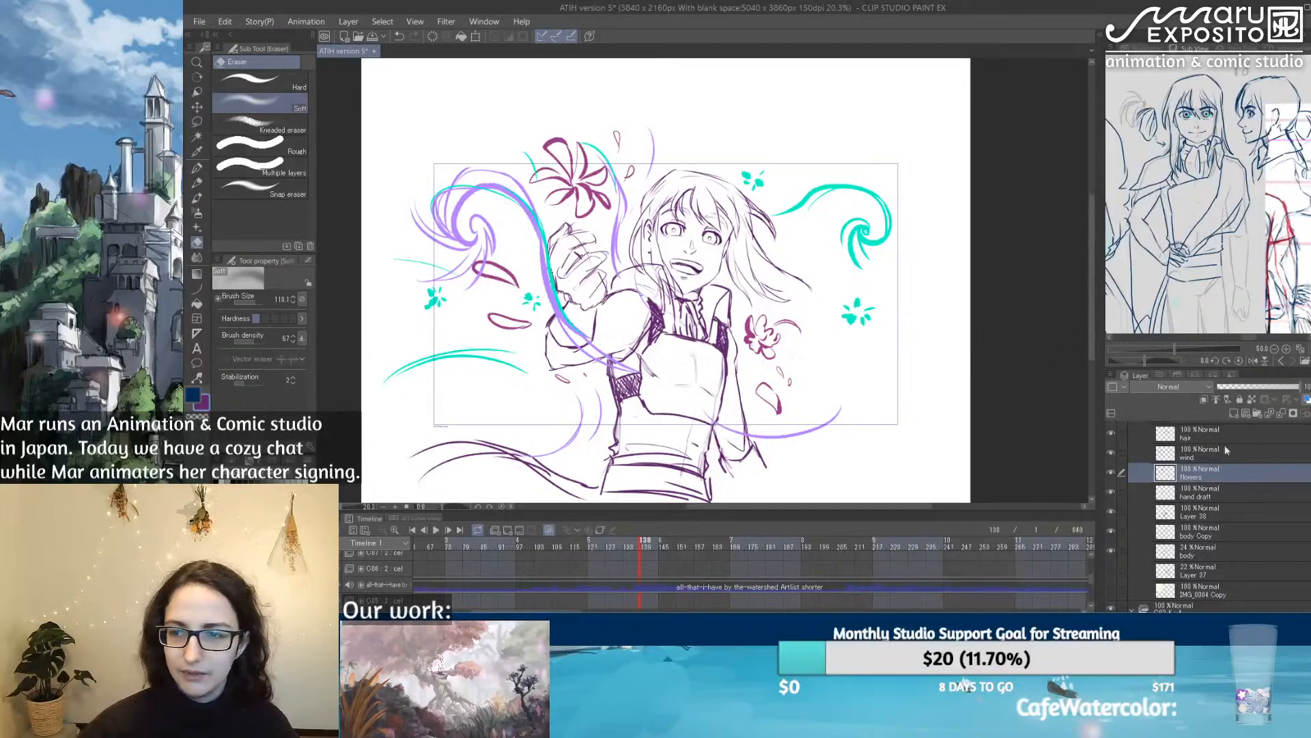
Step: Add a layer beneath the flowers and fill the large flower's petals with bright pink using the Textured pen
left_click(1235, 413)
left_click(273, 533)
left_click(198, 171)
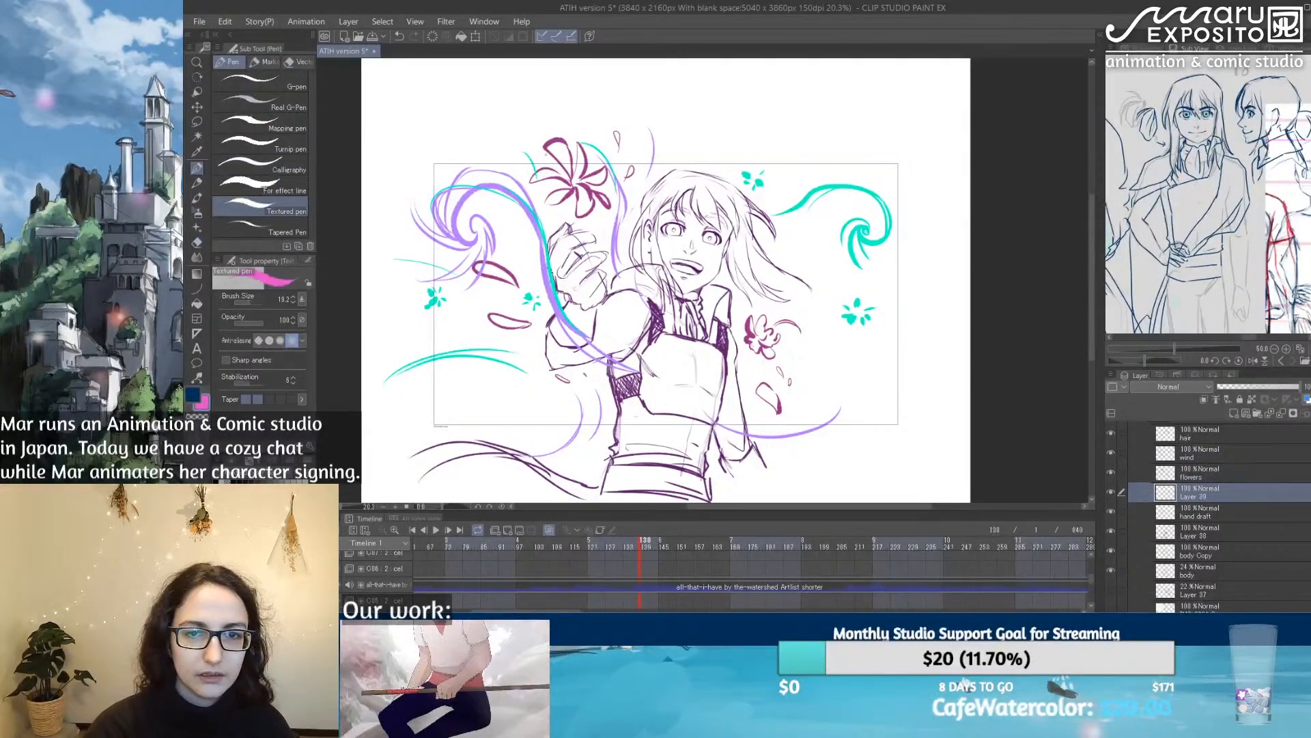
mouse_move(552, 147)
left_mouse_down()
mouse_move(568, 171)
mouse_move(564, 145)
mouse_move(570, 160)
left_mouse_up()
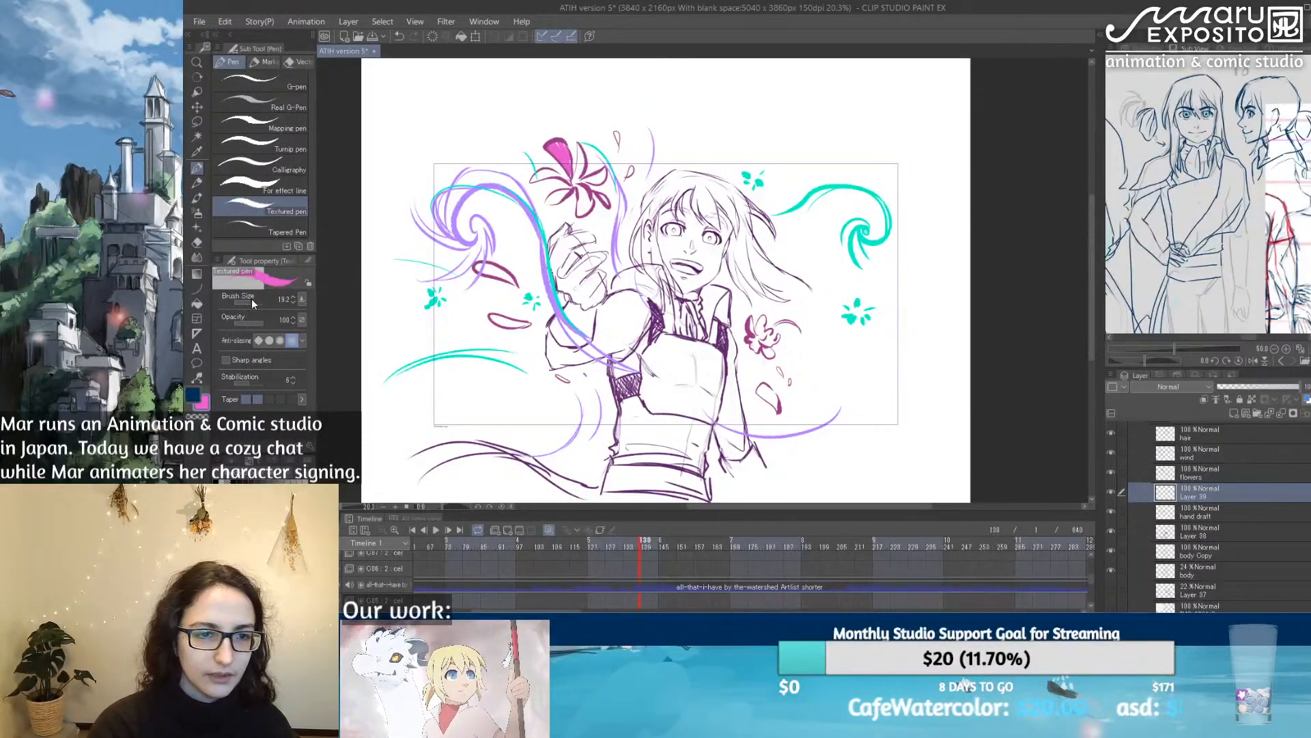
left_click_drag(250, 299, 245, 299)
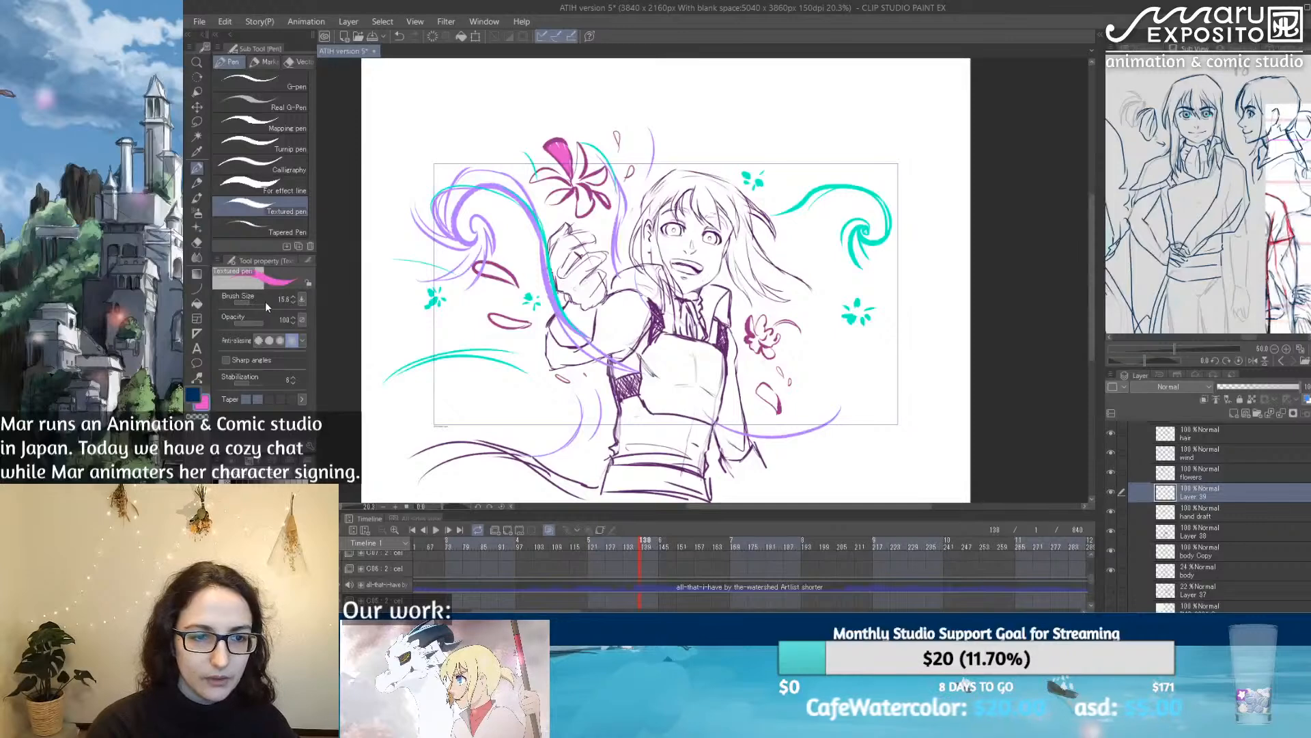
mouse_move(533, 171)
left_mouse_down()
mouse_move(568, 180)
mouse_move(584, 159)
mouse_move(579, 179)
mouse_move(605, 169)
mouse_move(565, 206)
mouse_move(587, 212)
left_mouse_up()
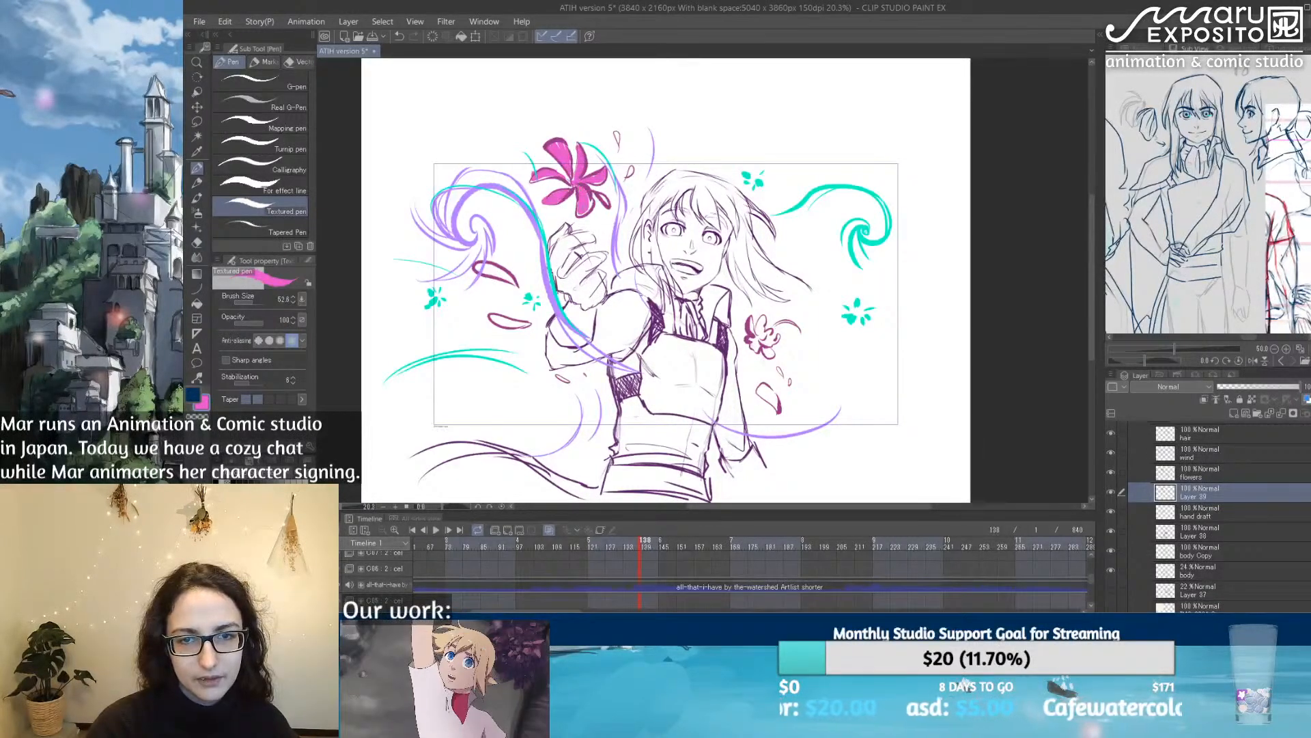
Step: Fill the loose petals and the small flower with pink, and lower the fill layer's opacity to a pale tint
mouse_move(478, 265)
left_mouse_down()
mouse_move(526, 319)
mouse_move(491, 316)
mouse_move(540, 324)
left_mouse_up()
left_click_drag(625, 168, 631, 179)
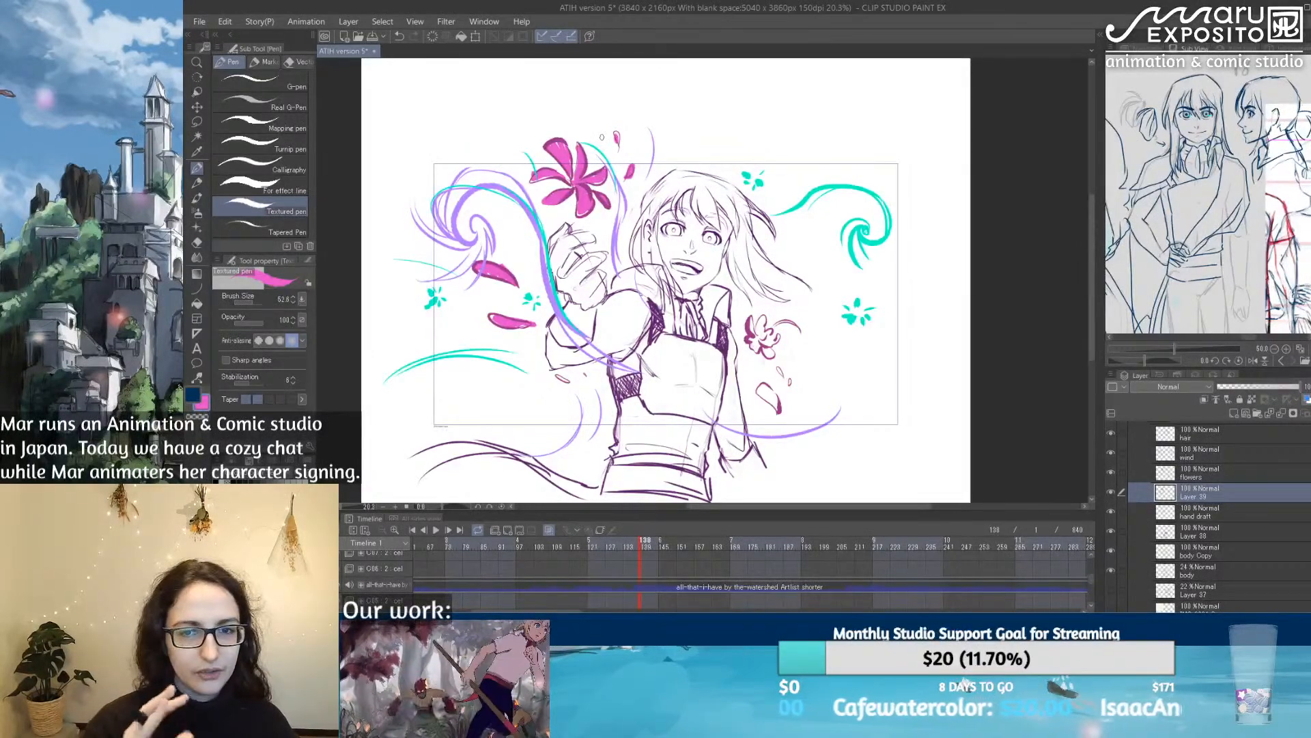
mouse_move(748, 322)
left_mouse_down()
mouse_move(764, 350)
mouse_move(773, 335)
left_mouse_up()
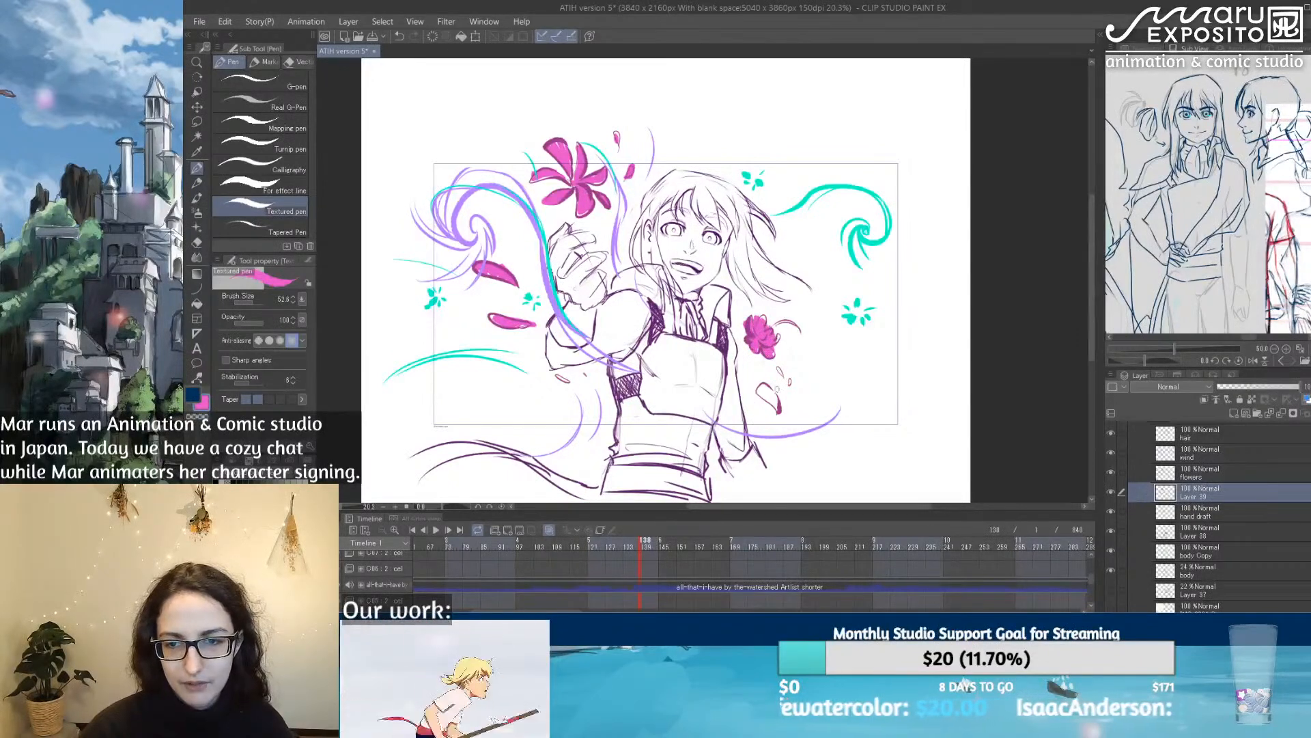
mouse_move(761, 387)
left_mouse_down()
mouse_move(776, 409)
mouse_move(781, 380)
mouse_move(791, 386)
left_mouse_up()
left_click_drag(558, 374, 585, 379)
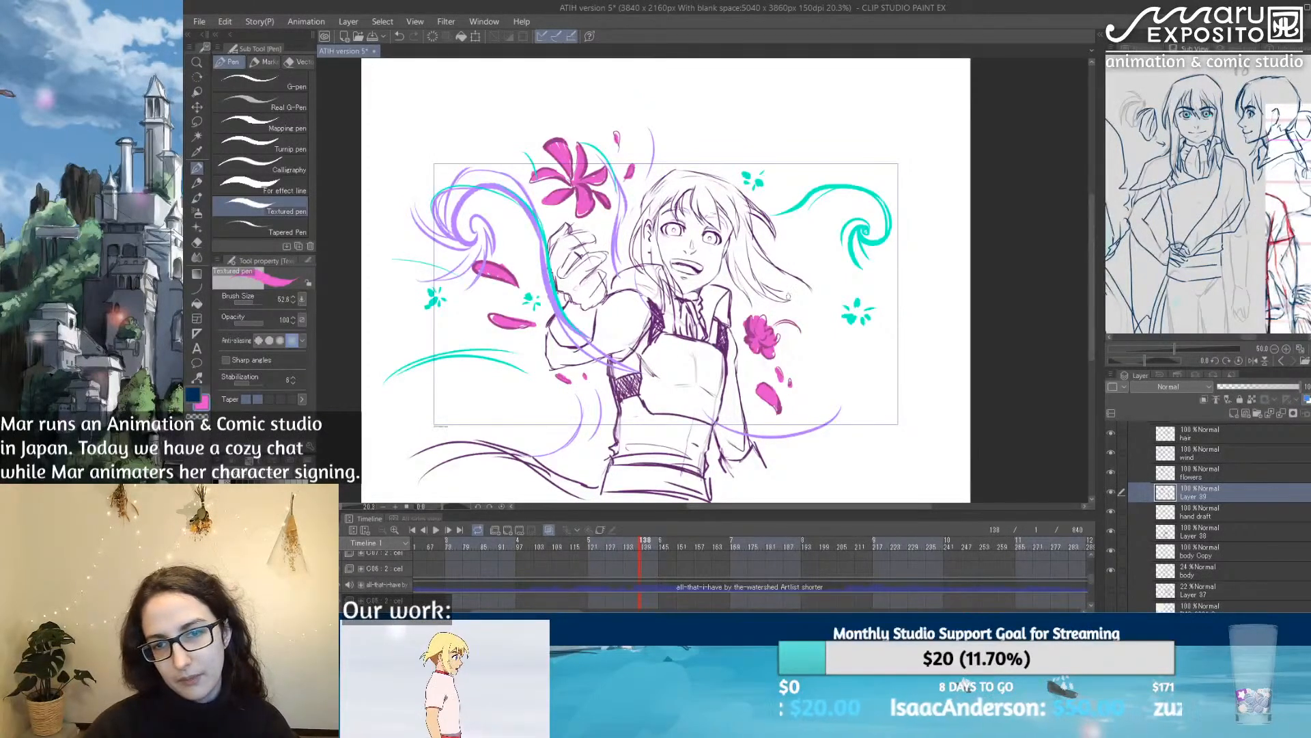
left_click(1233, 387)
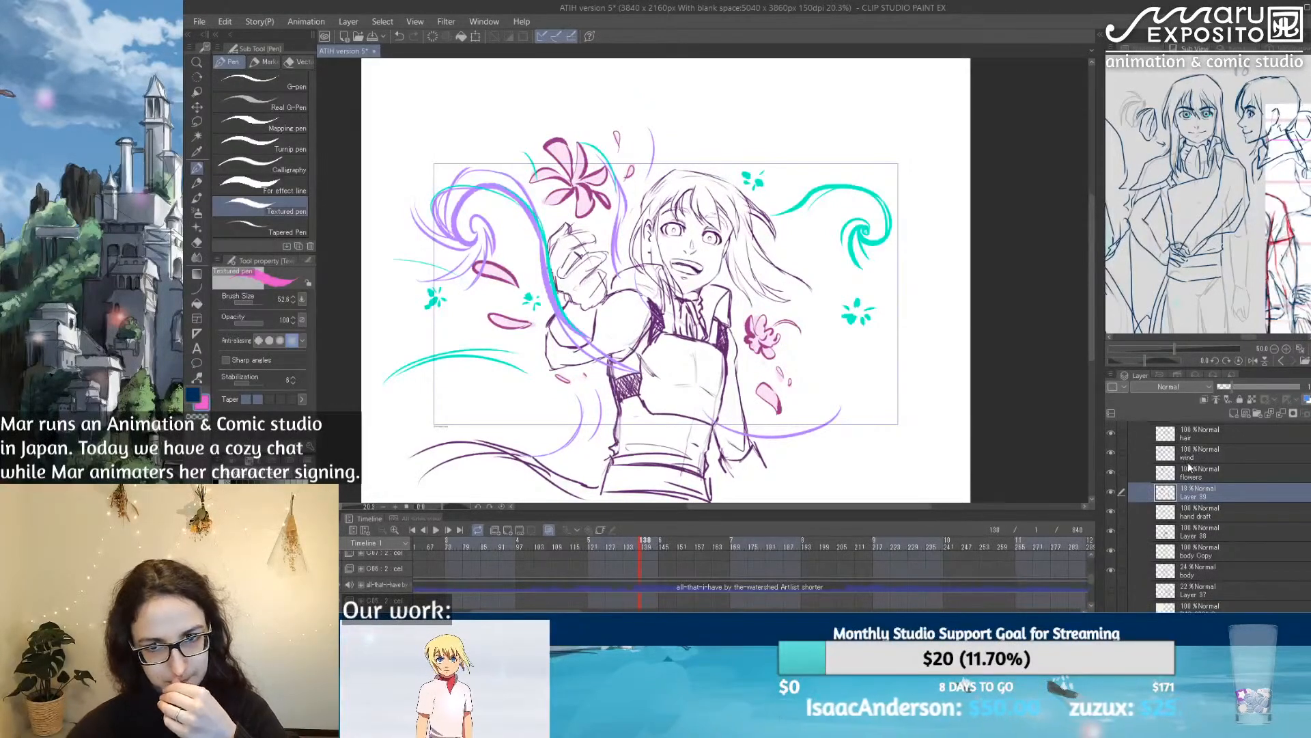
Step: Compare the drawing with the body copy hidden and shown, and lower the original body layer's opacity further
left_click(1222, 589)
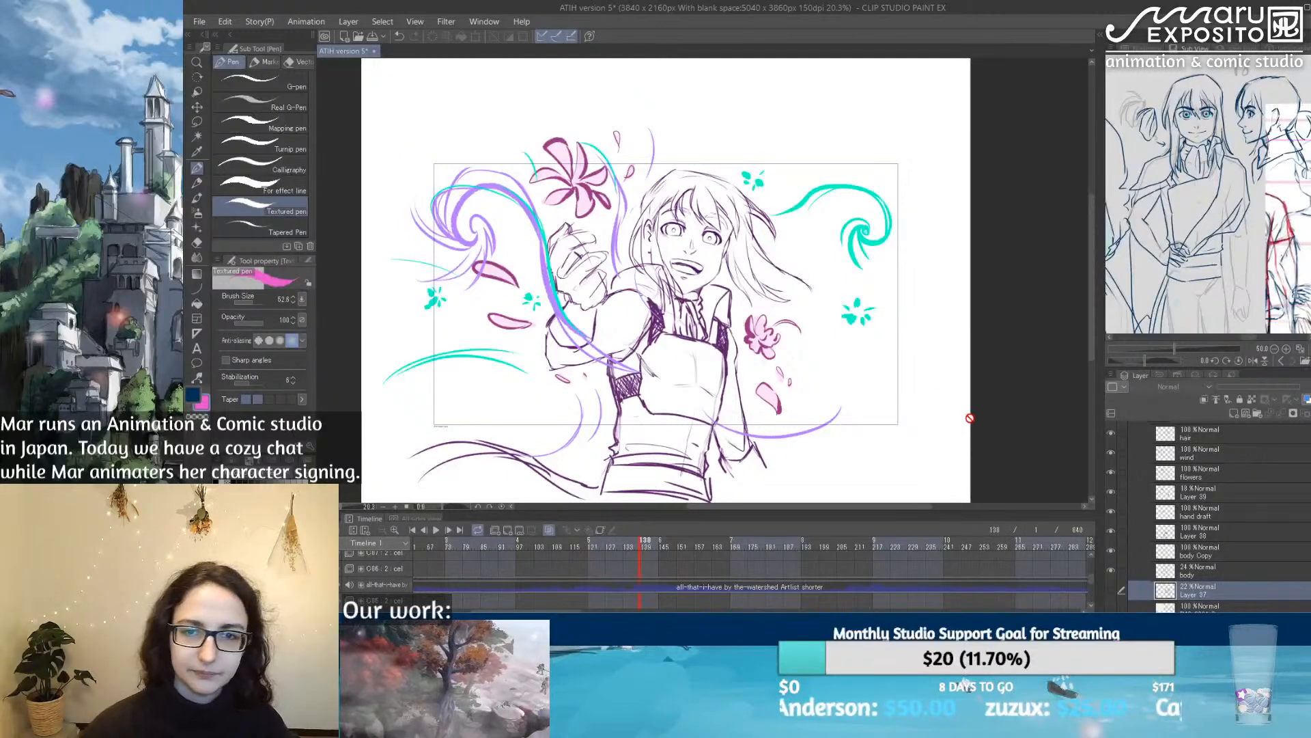
left_click(1230, 565)
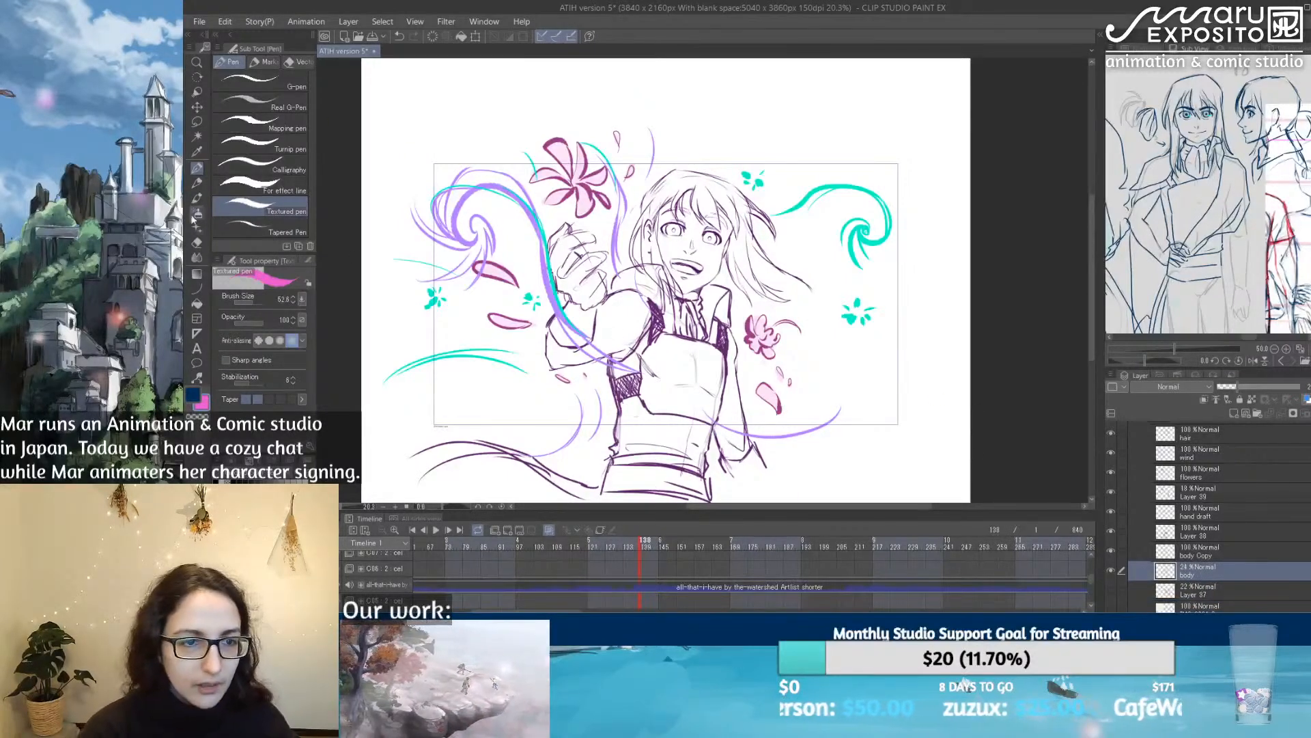
key("e")
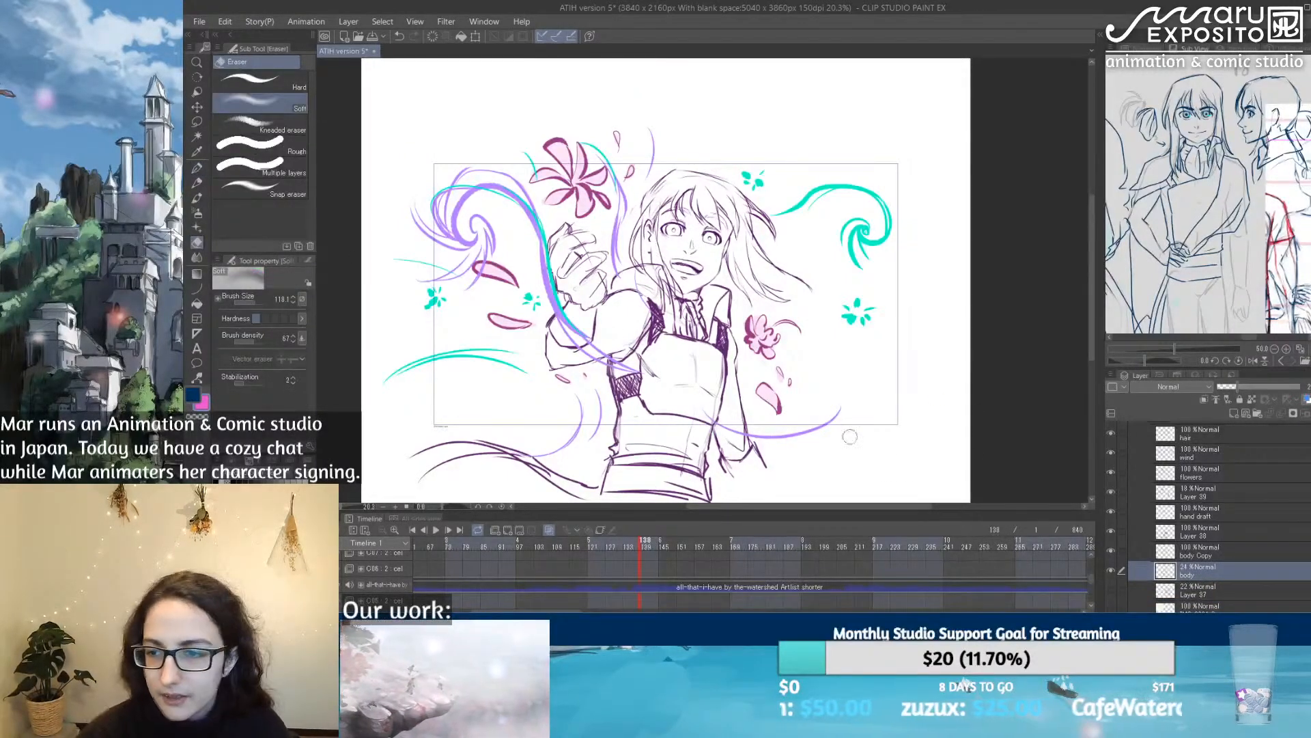
left_click(1203, 549)
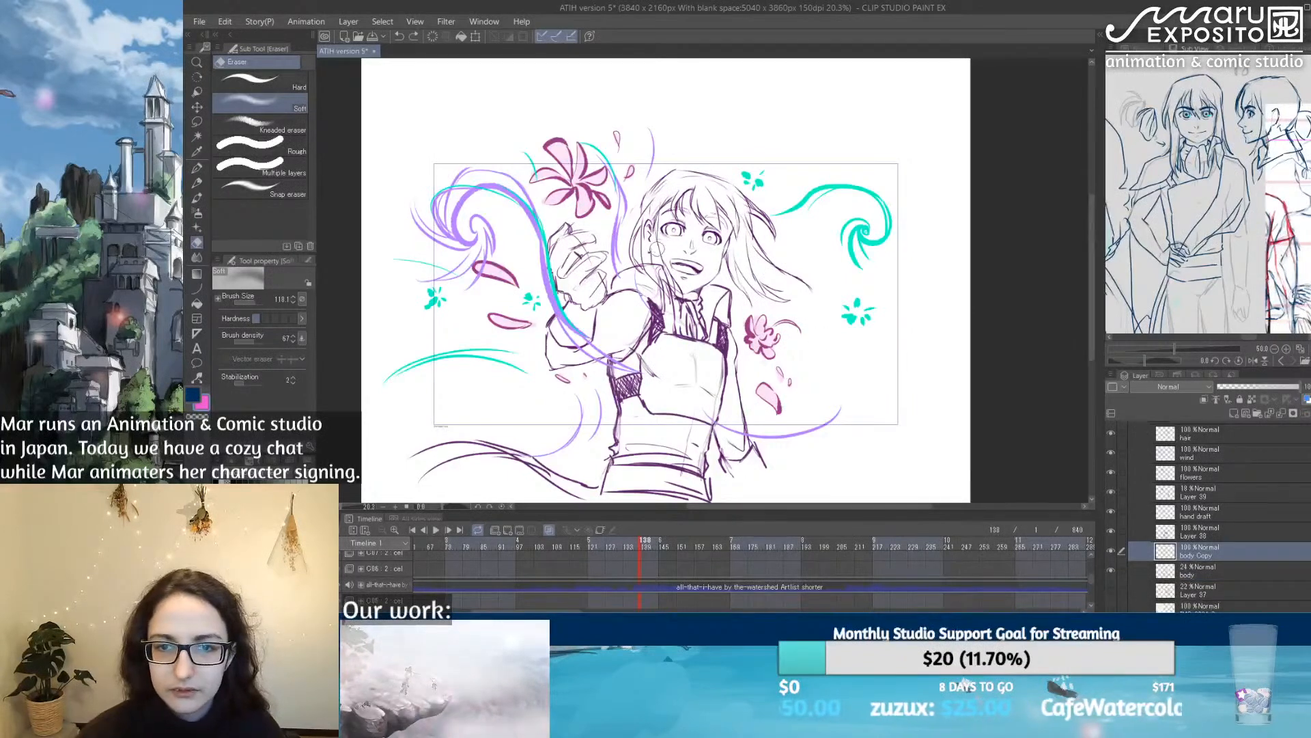
left_click(1111, 551)
left_click(1111, 551)
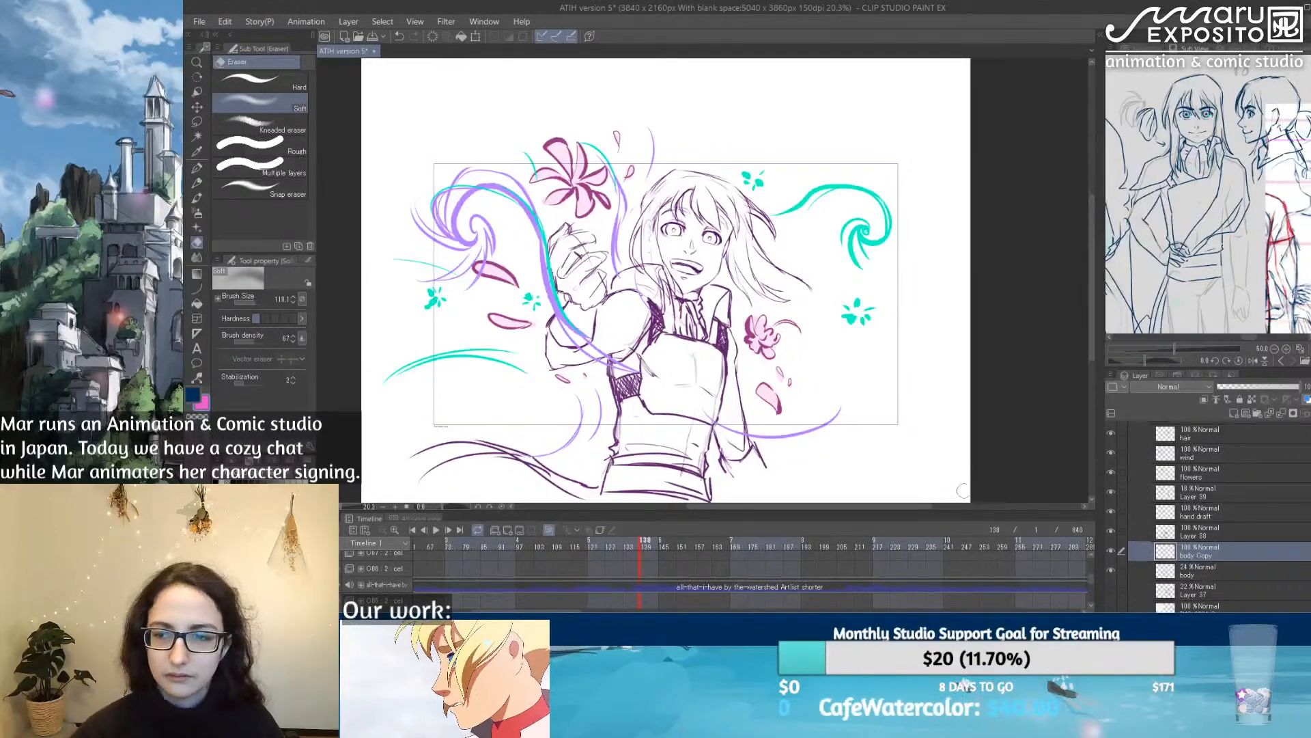
left_click(1235, 569)
left_click(1229, 388)
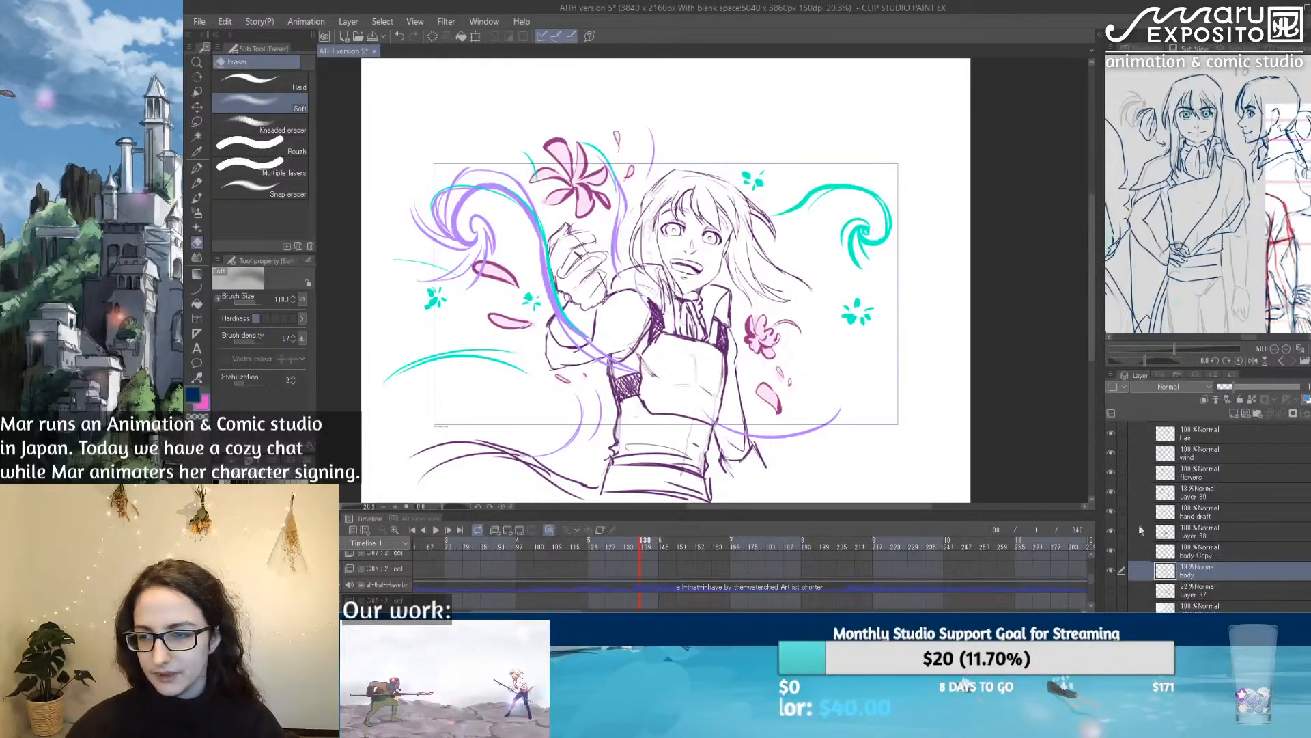
Step: Select all the character's layers in cut C03, scale them down to about 96%, and reposition the drawing over the camera frame
scroll(1269, 515, "up", 3)
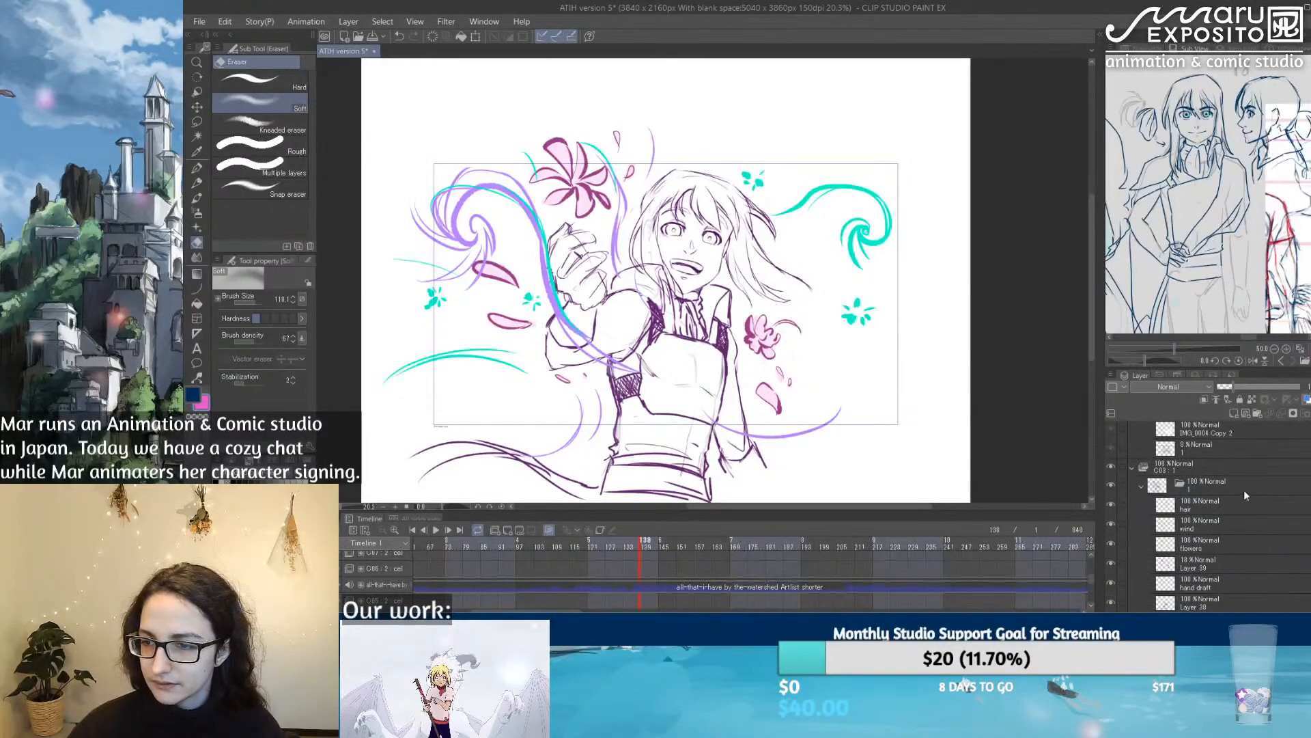
left_click(1239, 502, "shift")
scroll(704, 308, "down", 4)
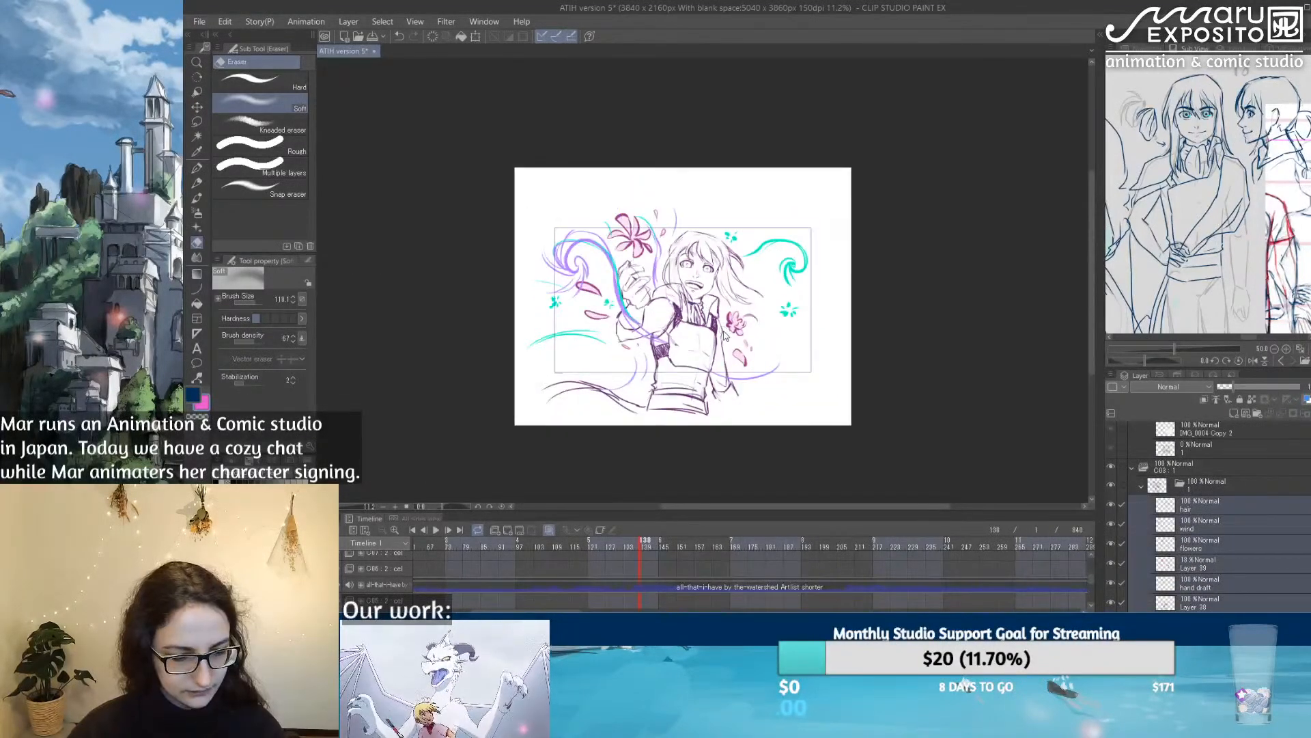
key("ctrl+t")
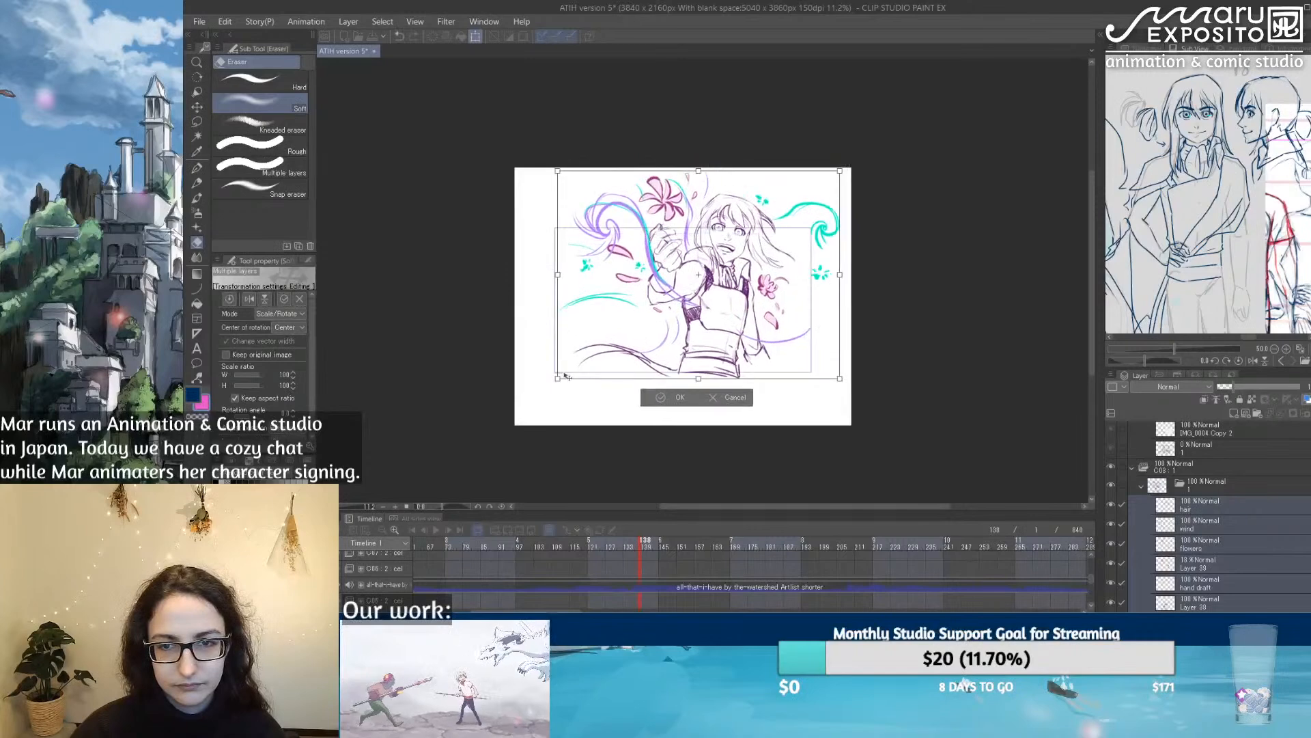
left_click_drag(527, 413, 539, 379)
left_click_drag(688, 337, 682, 342)
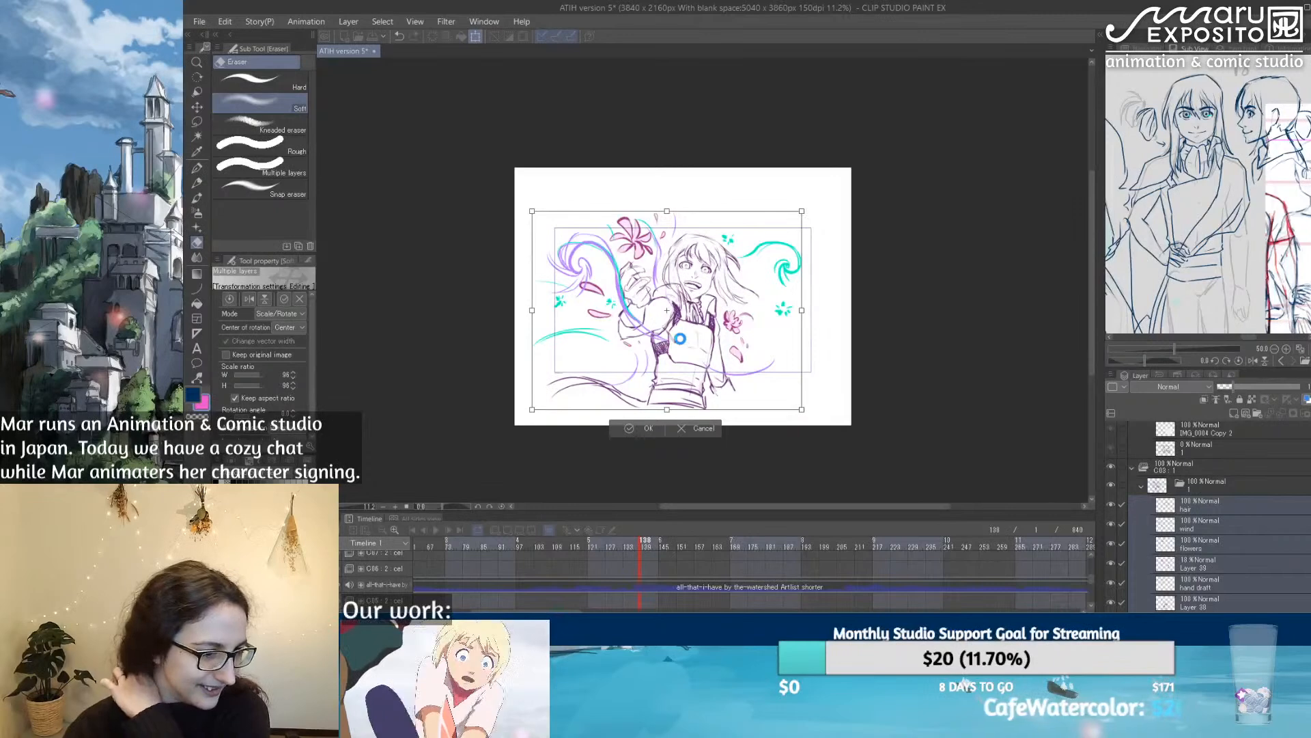
key("Return")
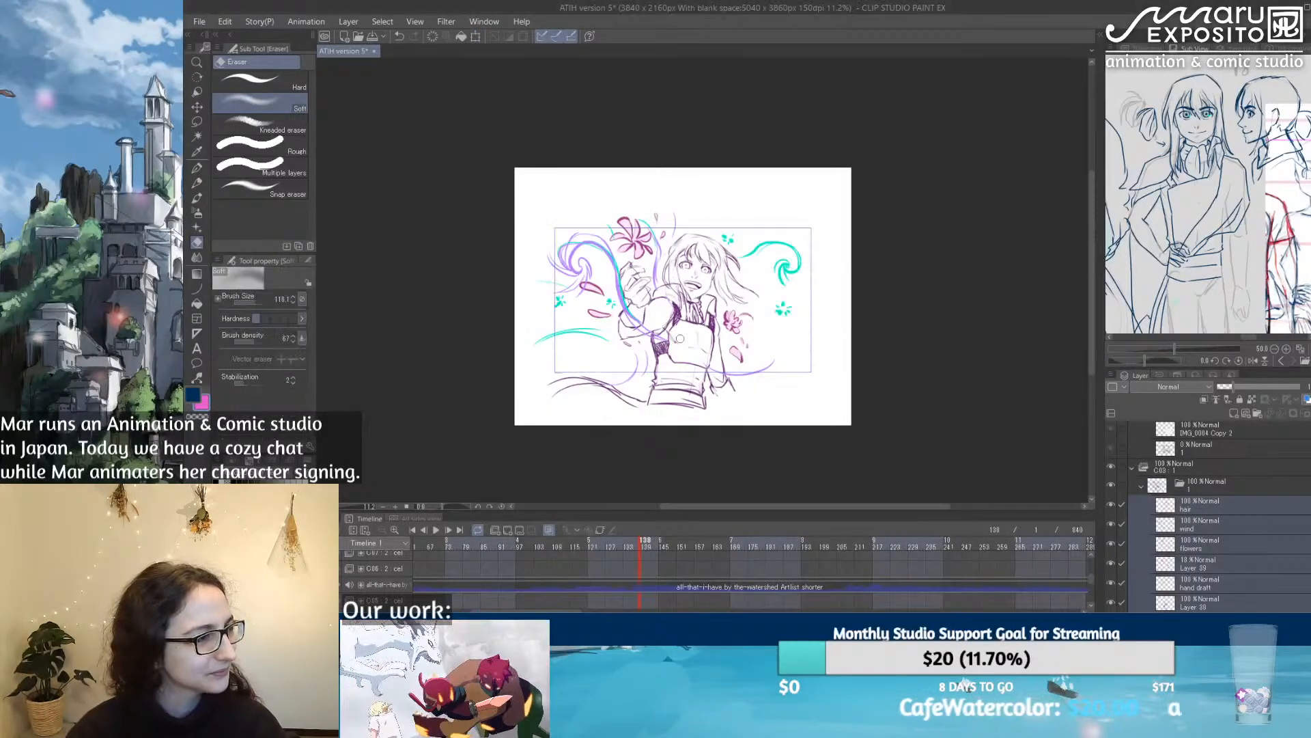
Step: Save the animation file with the rescaled drawing
left_click(197, 168)
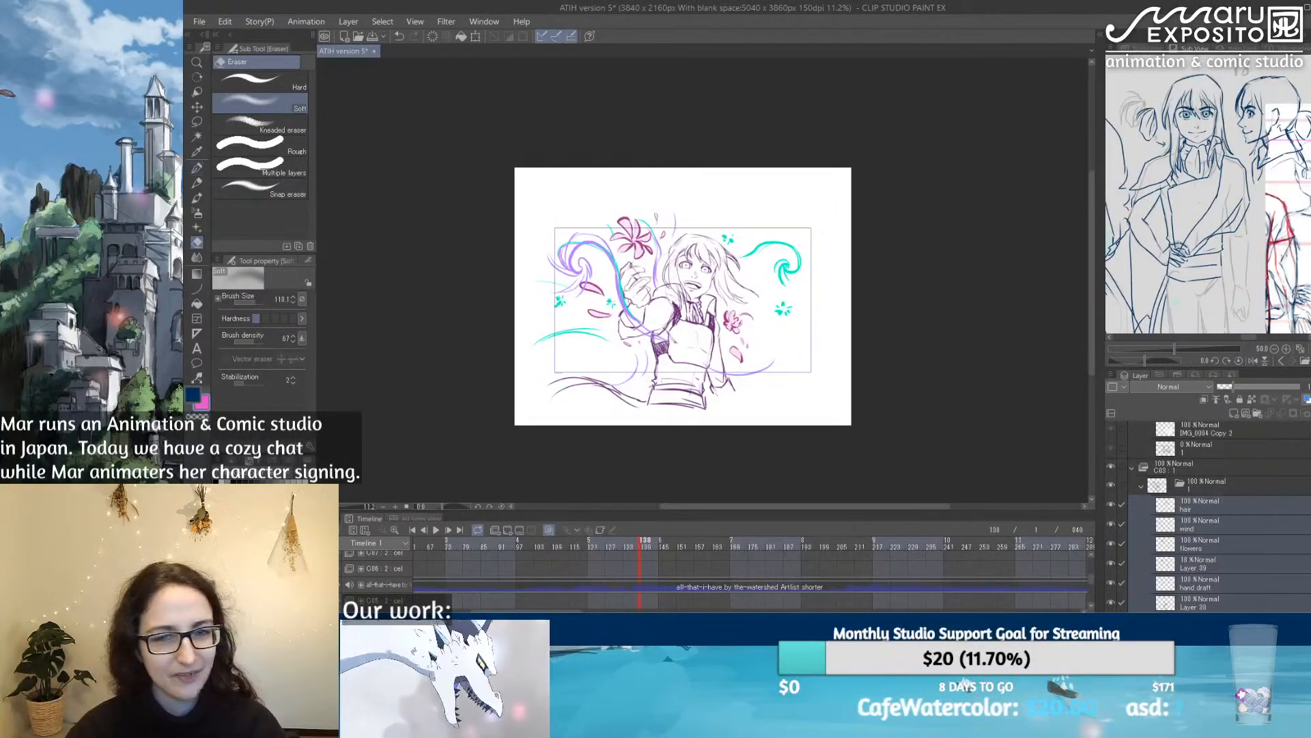
scroll(666, 243, "up", 2)
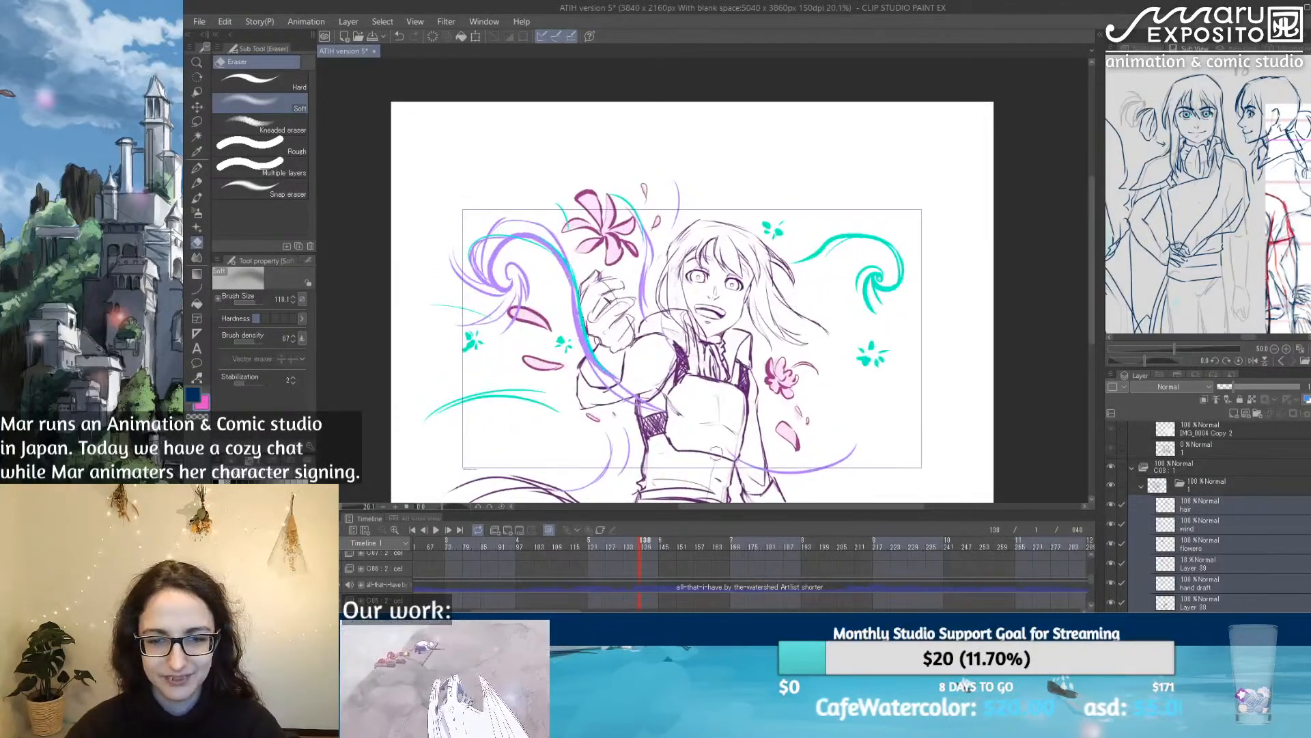
left_click(203, 23)
left_click(239, 118)
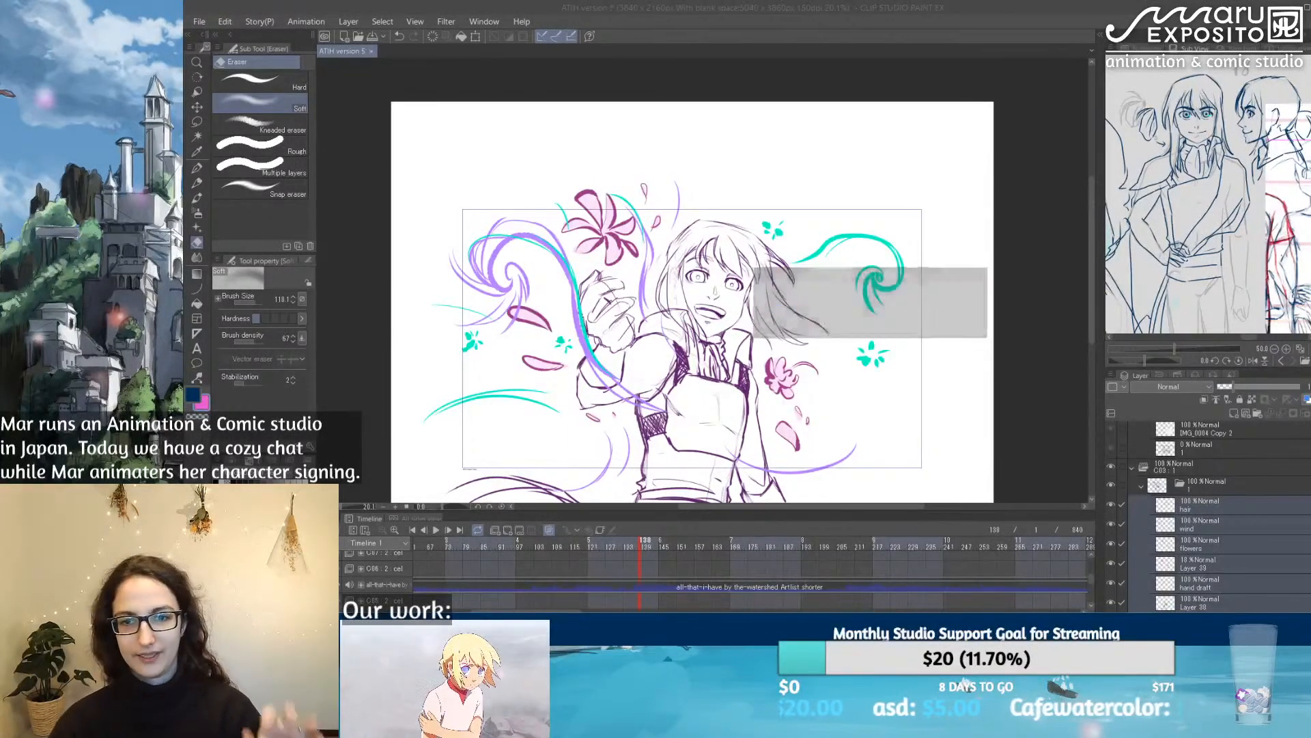
Step: Show the canvas navigator and flip the view horizontally to check the character's composition within the frame
left_click(1135, 50)
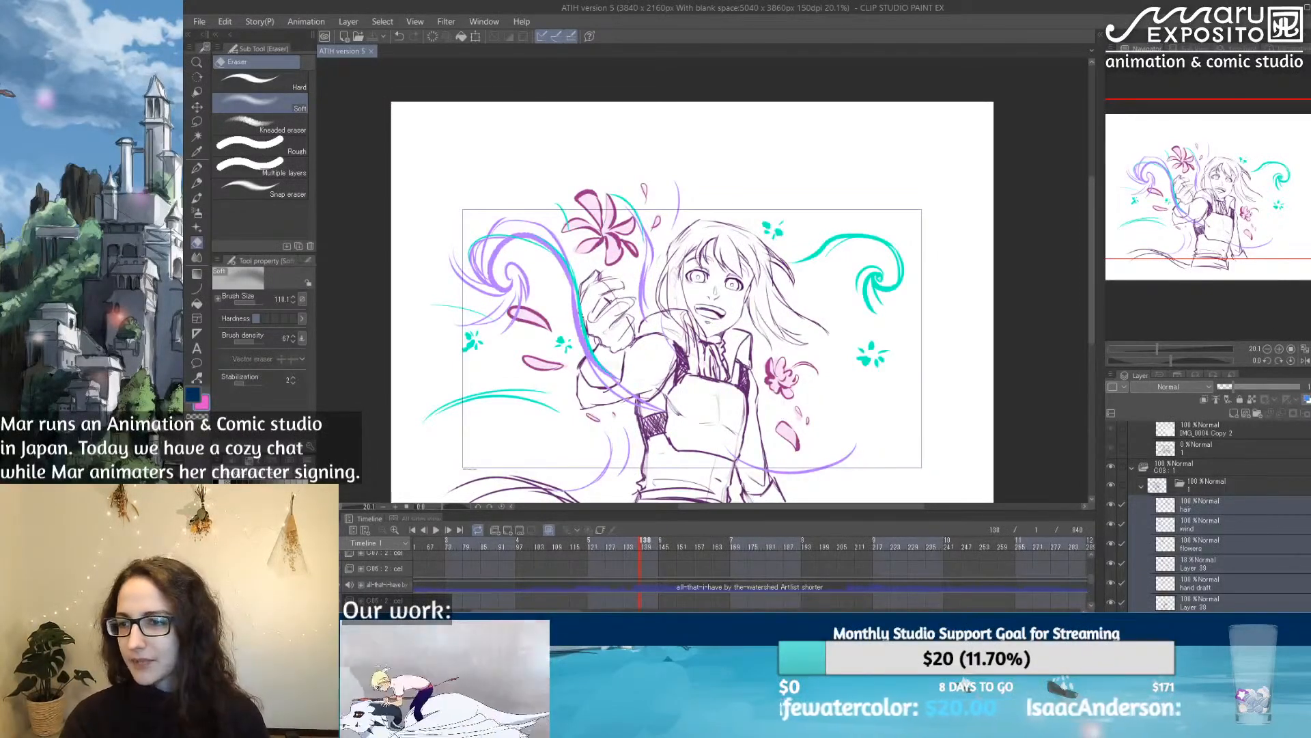
left_click(1302, 363)
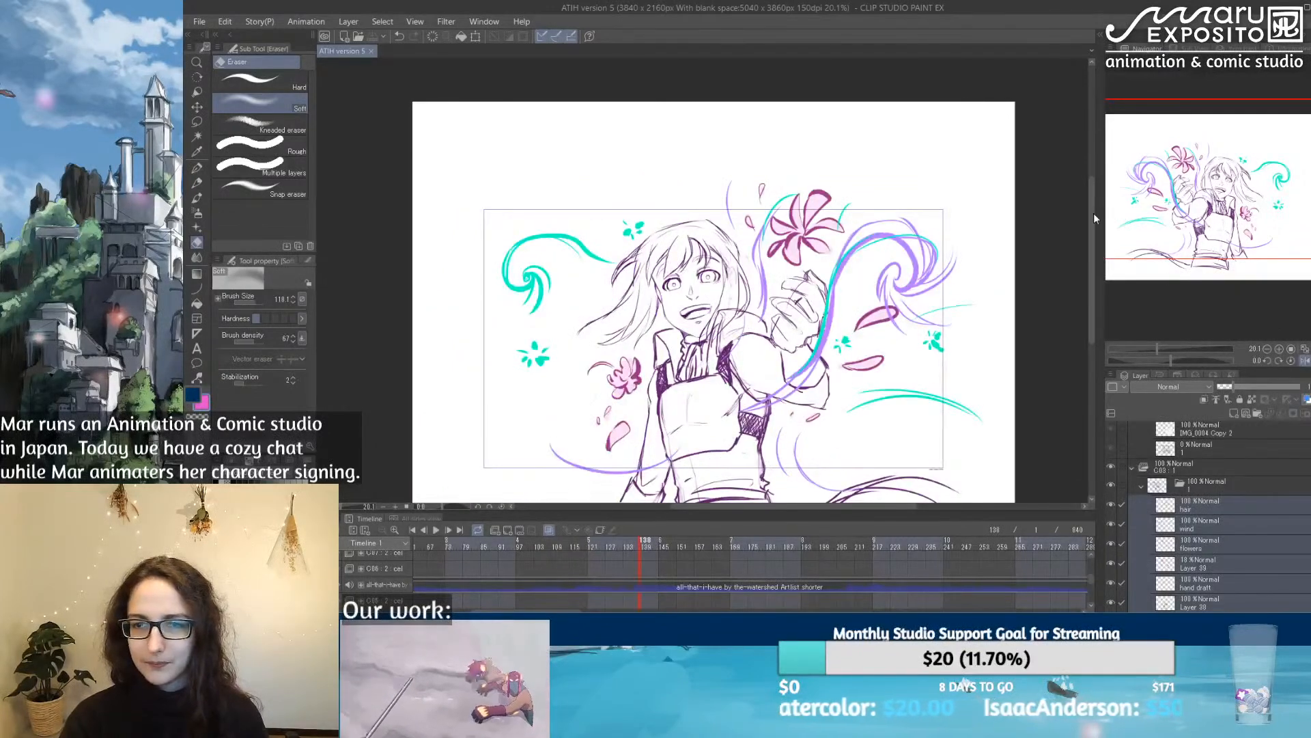
left_click_drag(1091, 215, 1097, 235)
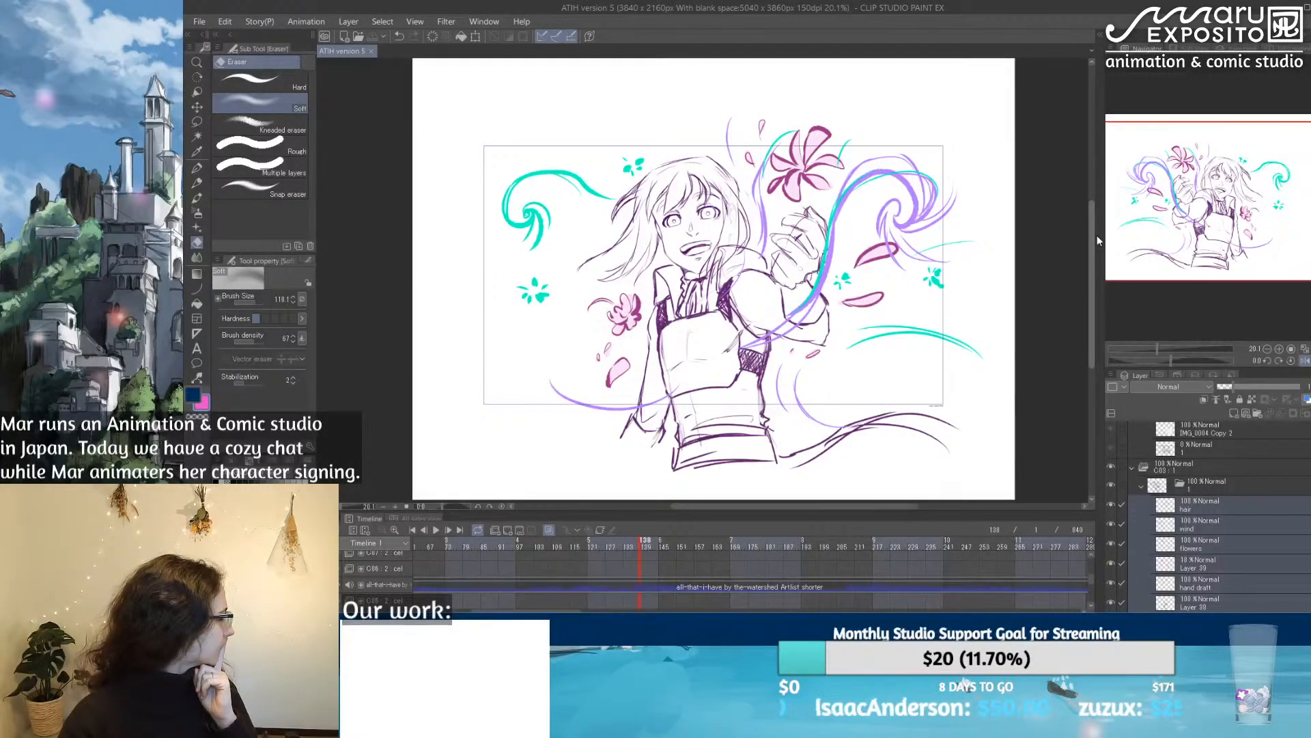
left_click_drag(1096, 235, 1096, 227)
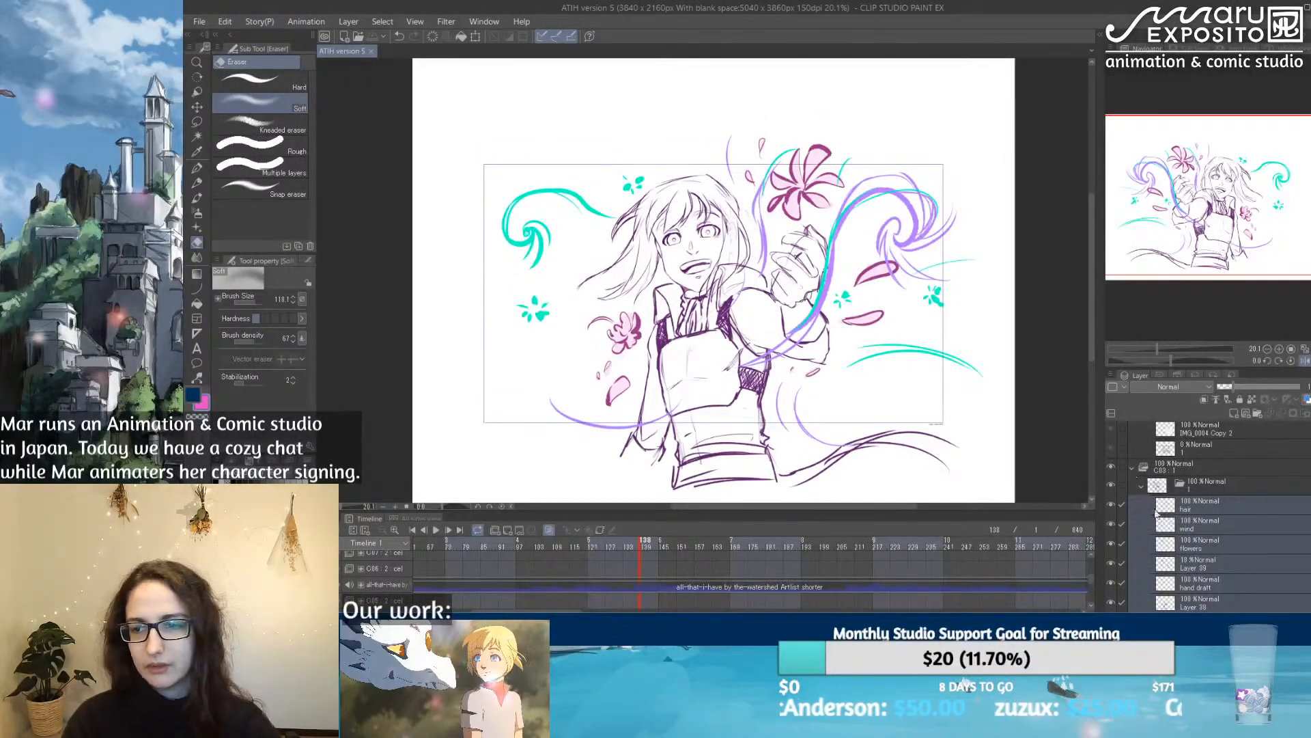
Step: Shift the character's selected layers slightly sideways, away from the outstretched hand's side, to rebalance the drawing in the camera frame
key("ctrl+t")
left_click_drag(818, 315, 799, 315)
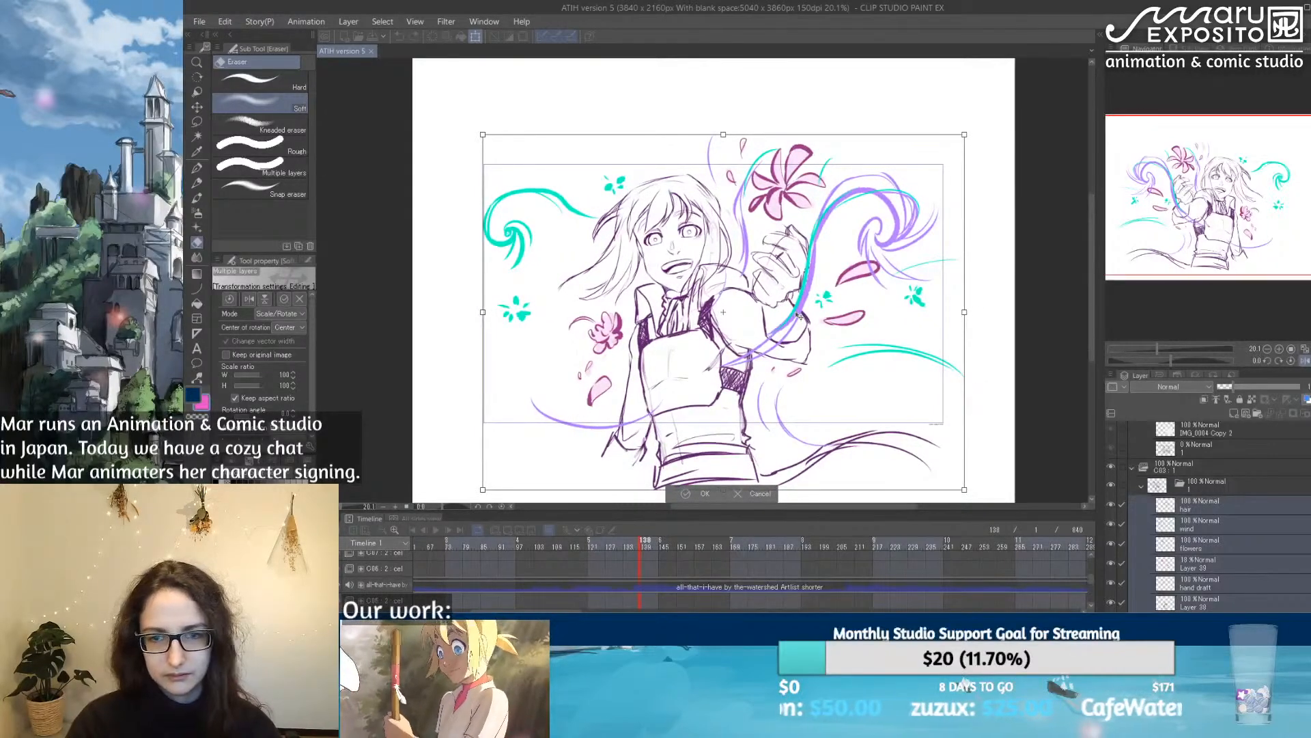
key("Return")
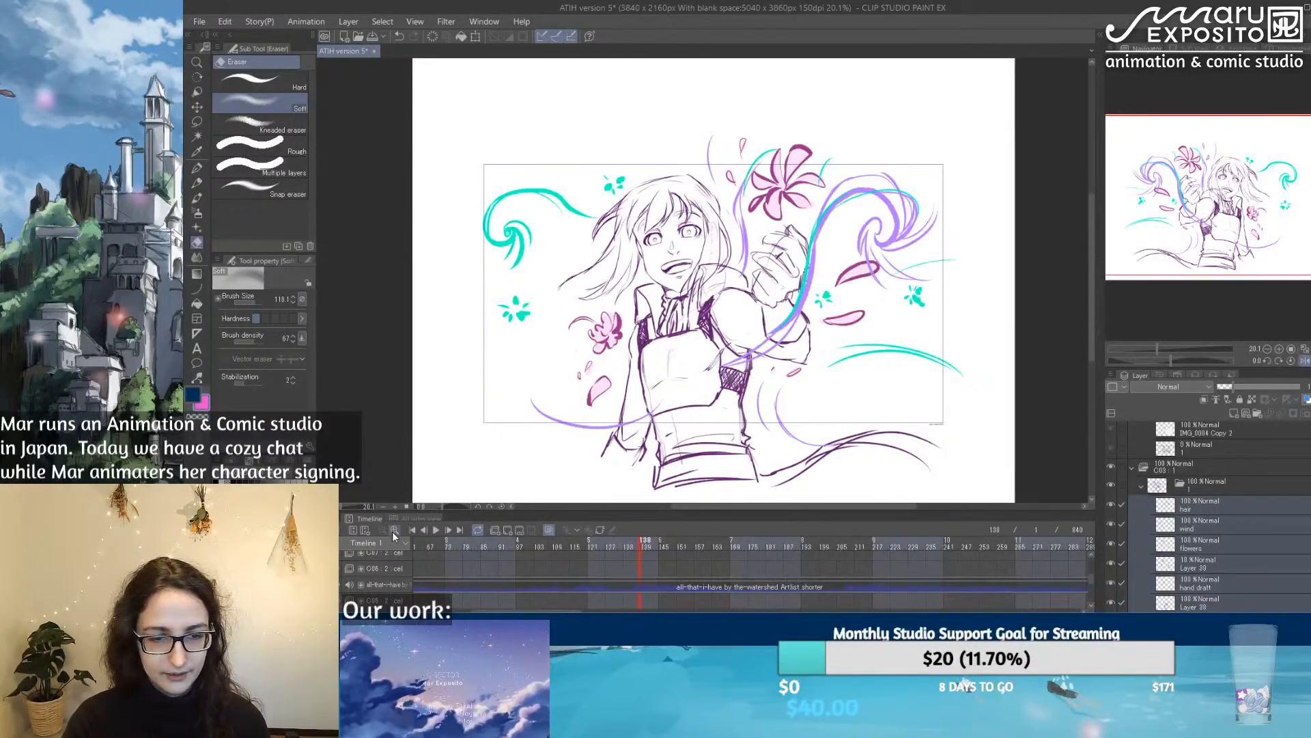
Step: Enlarge the timeline to look over the following cuts, and save the file
left_click_drag(589, 511, 600, 330)
left_click_drag(566, 610, 652, 608)
left_click(199, 31)
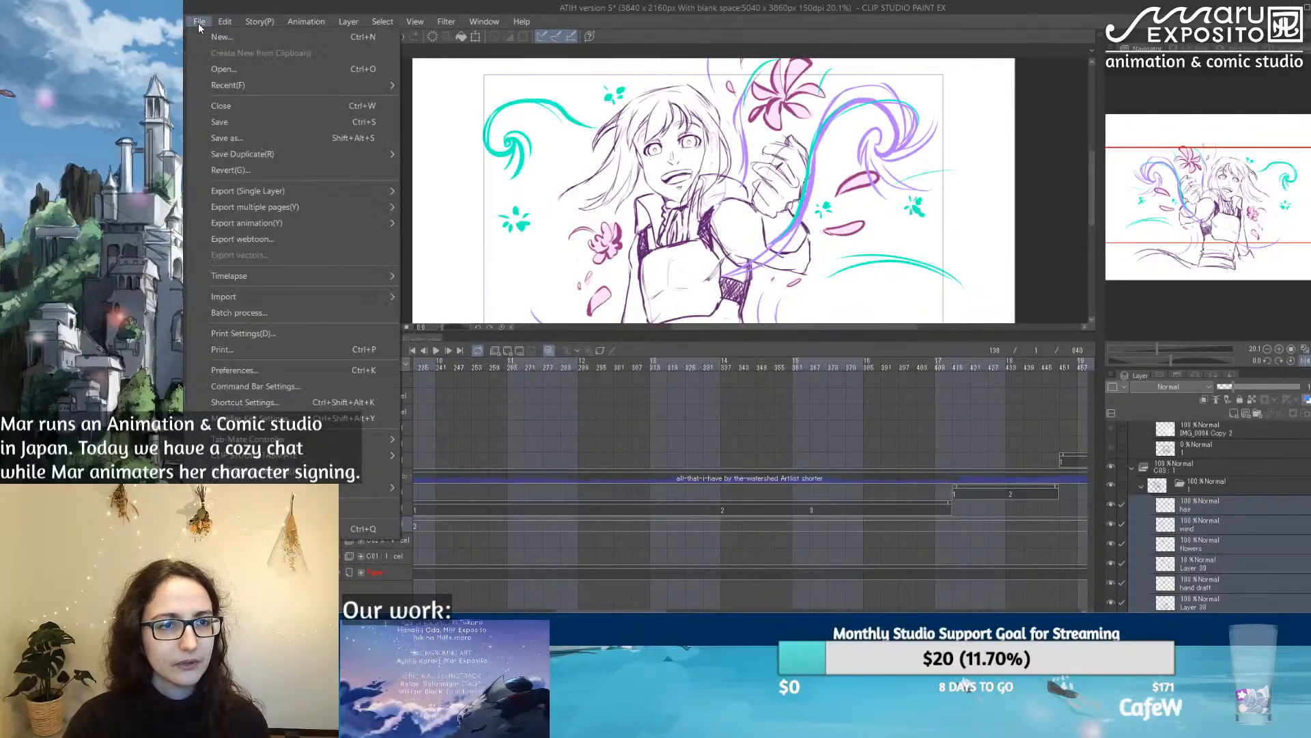
key("Escape")
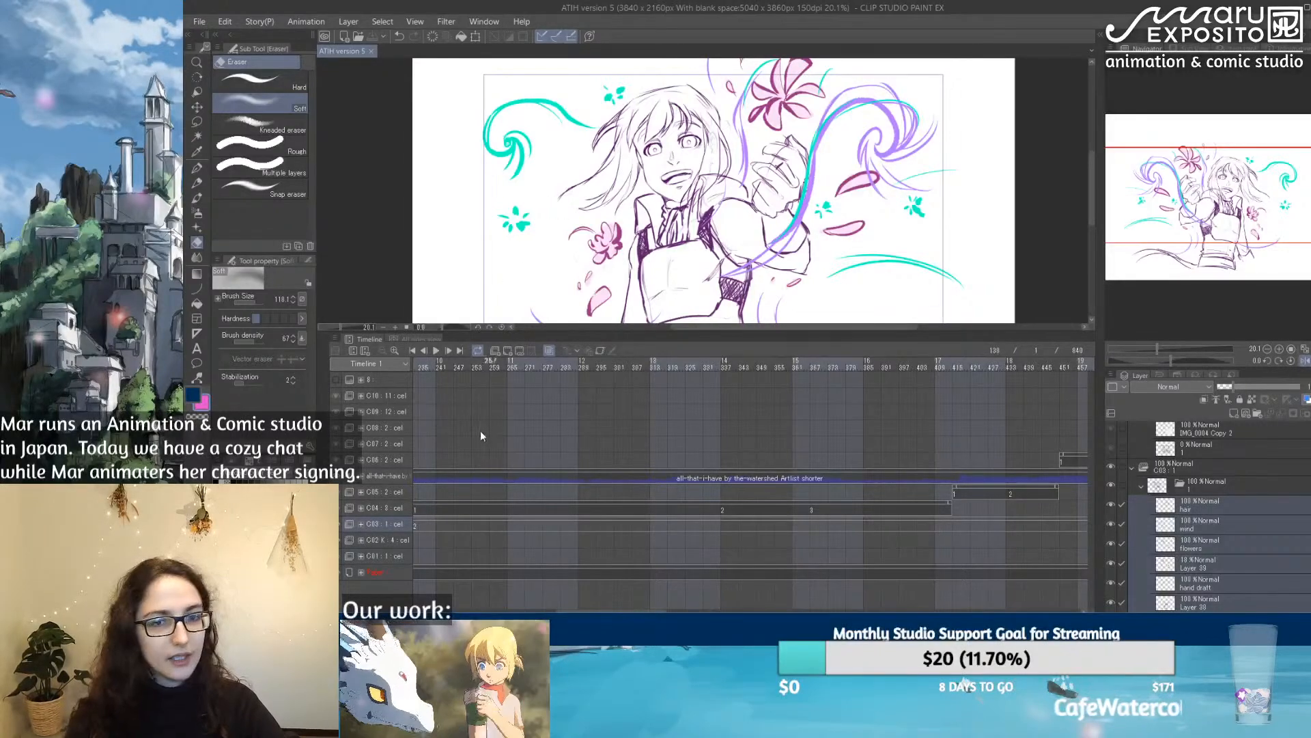
left_click_drag(558, 333, 583, 539)
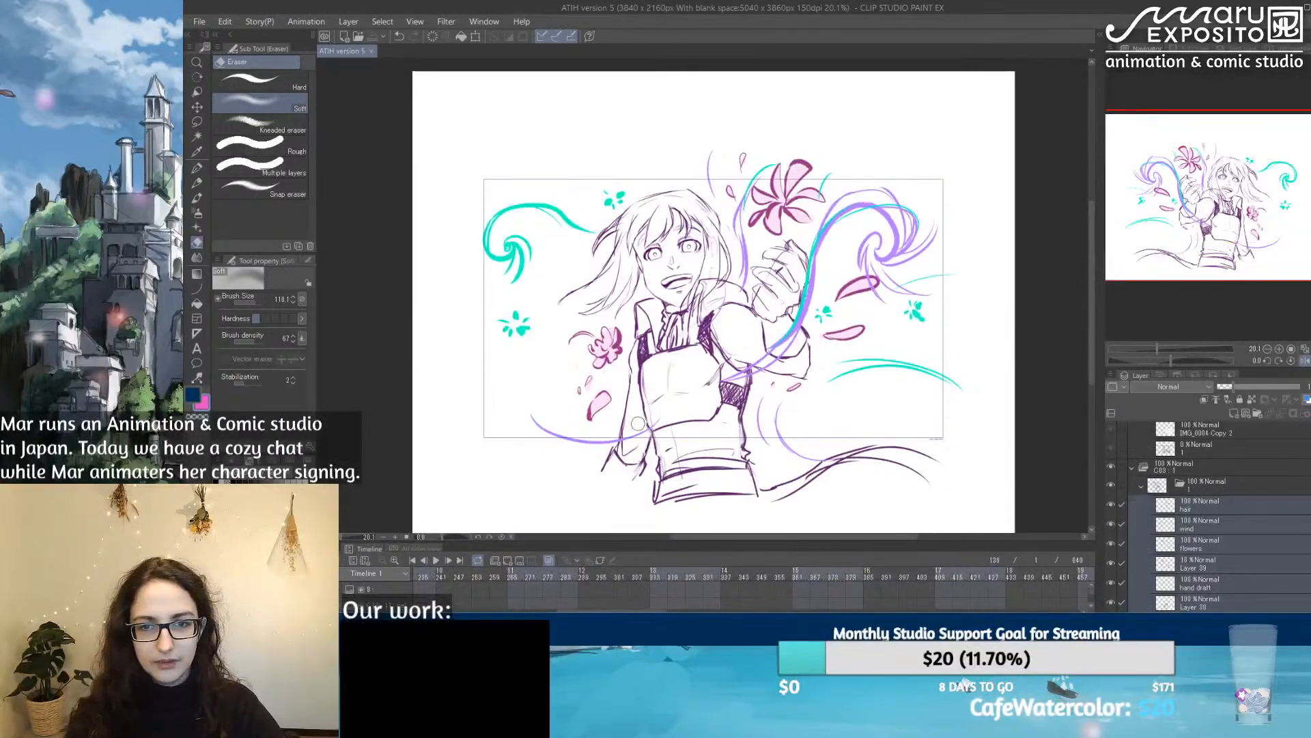
scroll(636, 429, "up", 2)
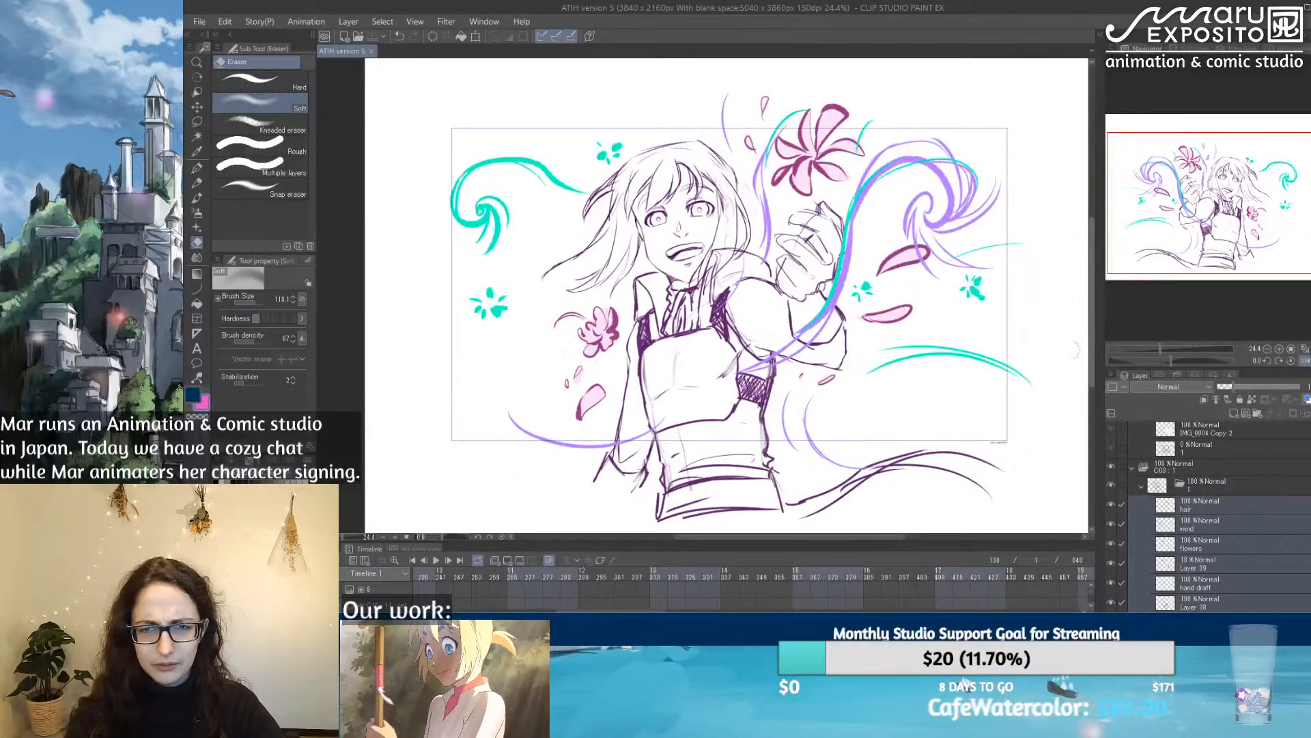
left_click_drag(883, 538, 887, 537)
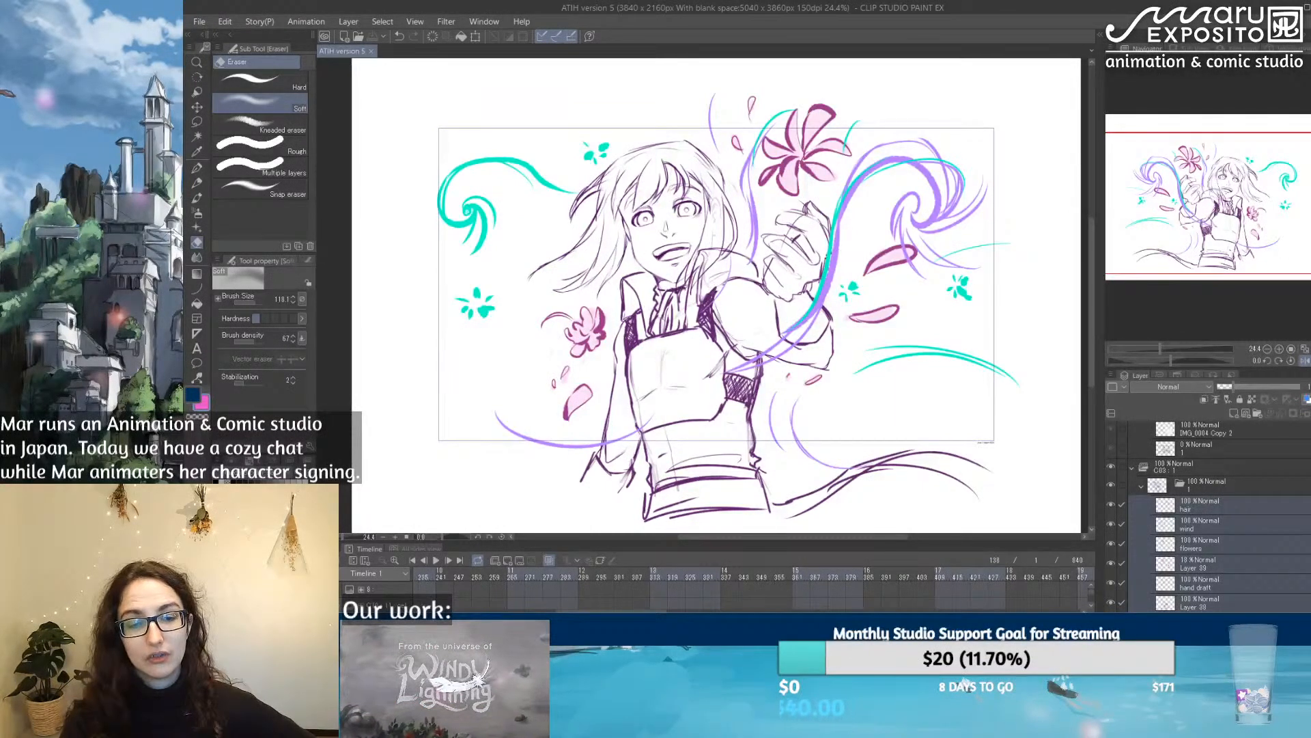
left_click_drag(797, 541, 796, 444)
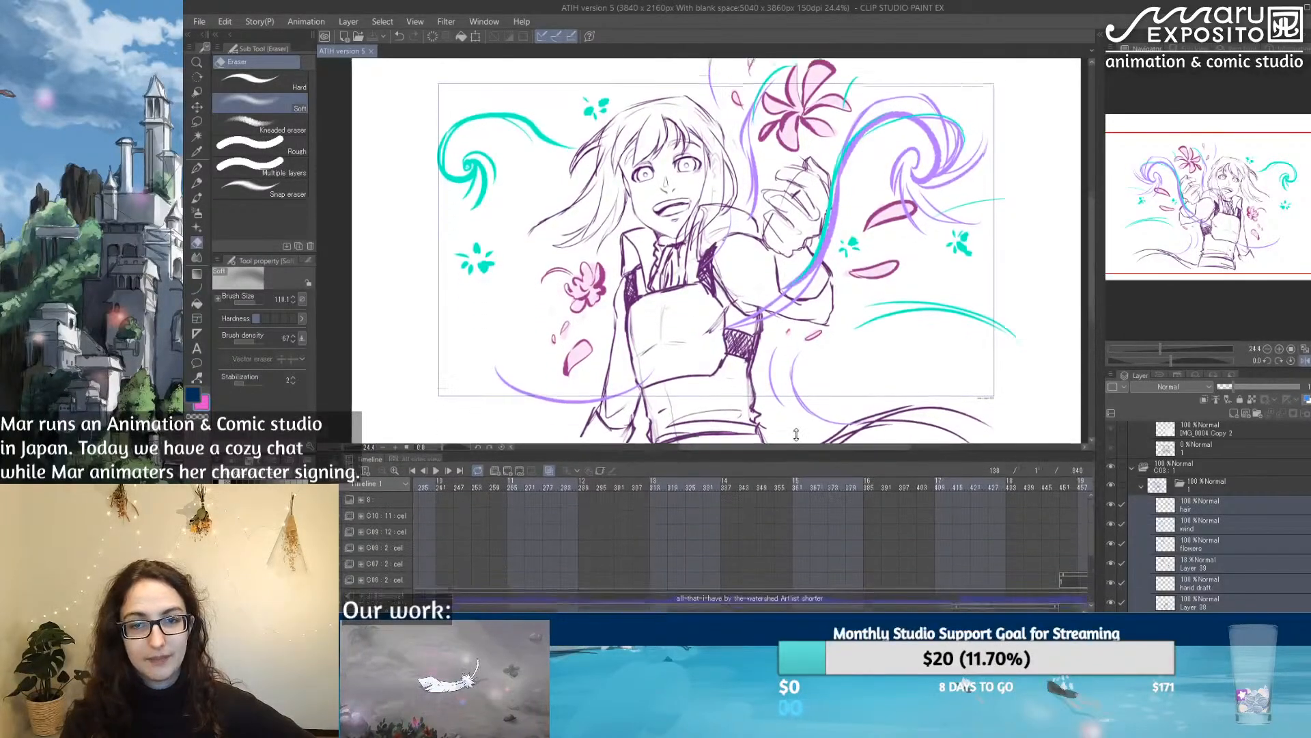
scroll(787, 357, "down", 1)
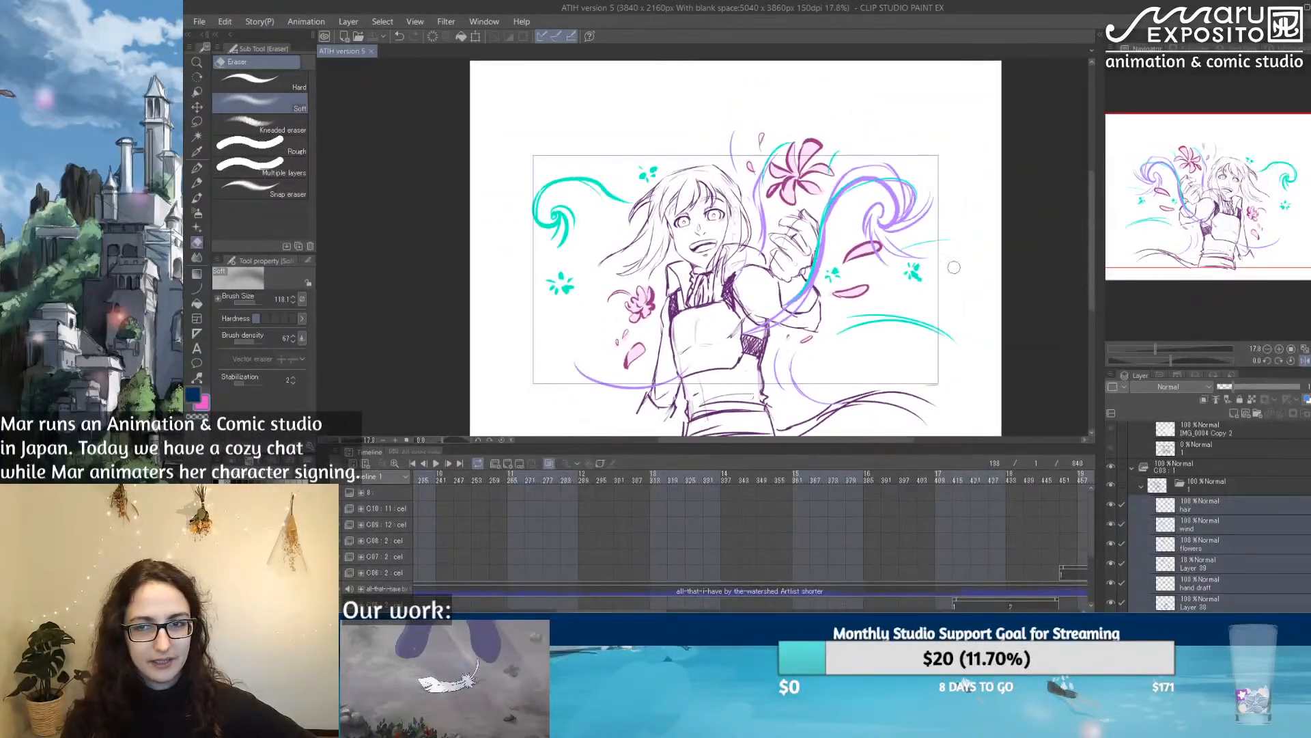
left_click_drag(1088, 211, 1088, 228)
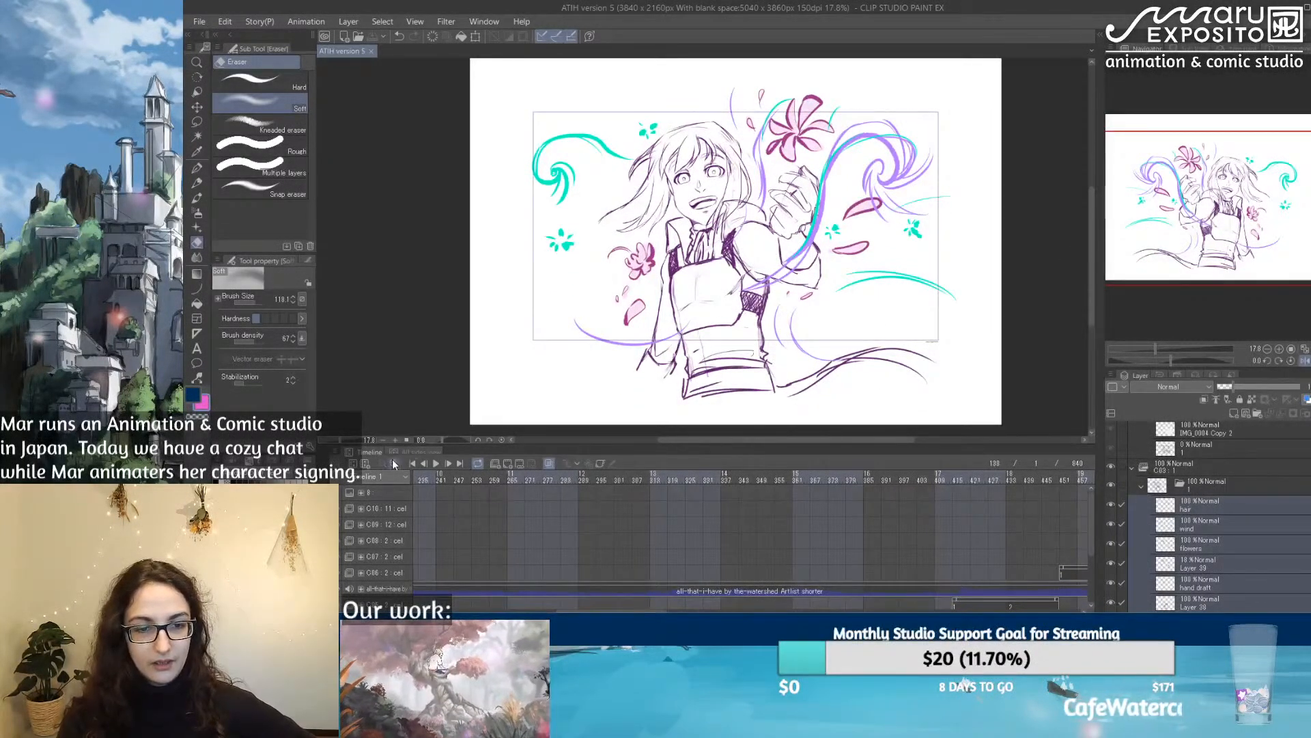
Step: Return the timeline to frame 1 and restore the unflipped canvas view
left_click(433, 478)
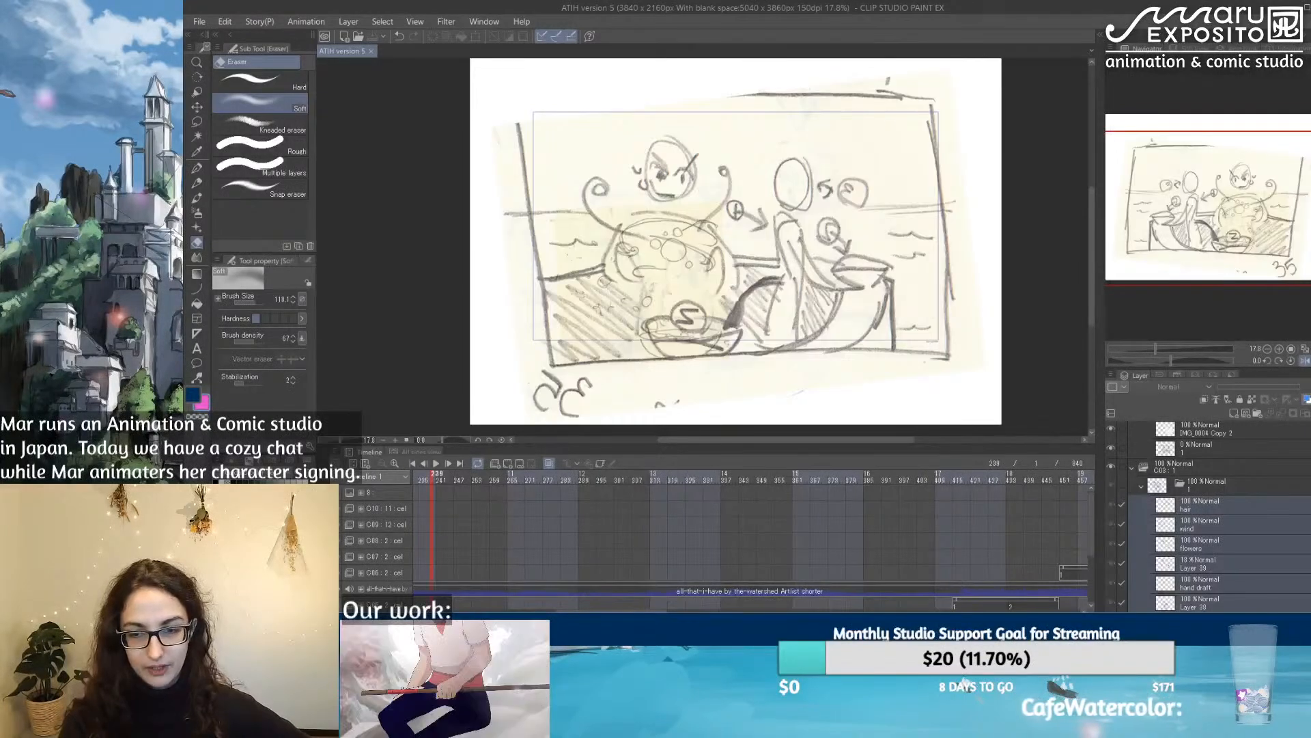
left_click(680, 610)
left_click_drag(681, 610, 440, 610)
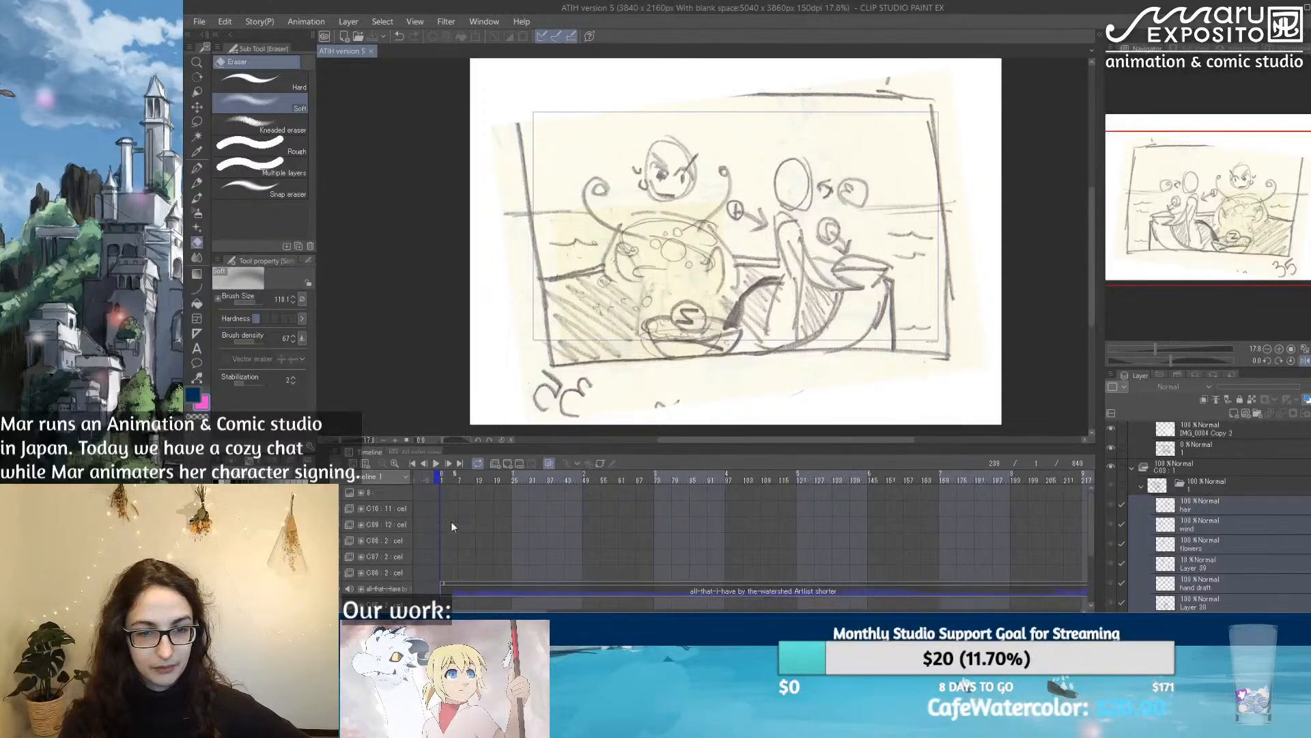
left_click(441, 480)
left_click(1304, 360)
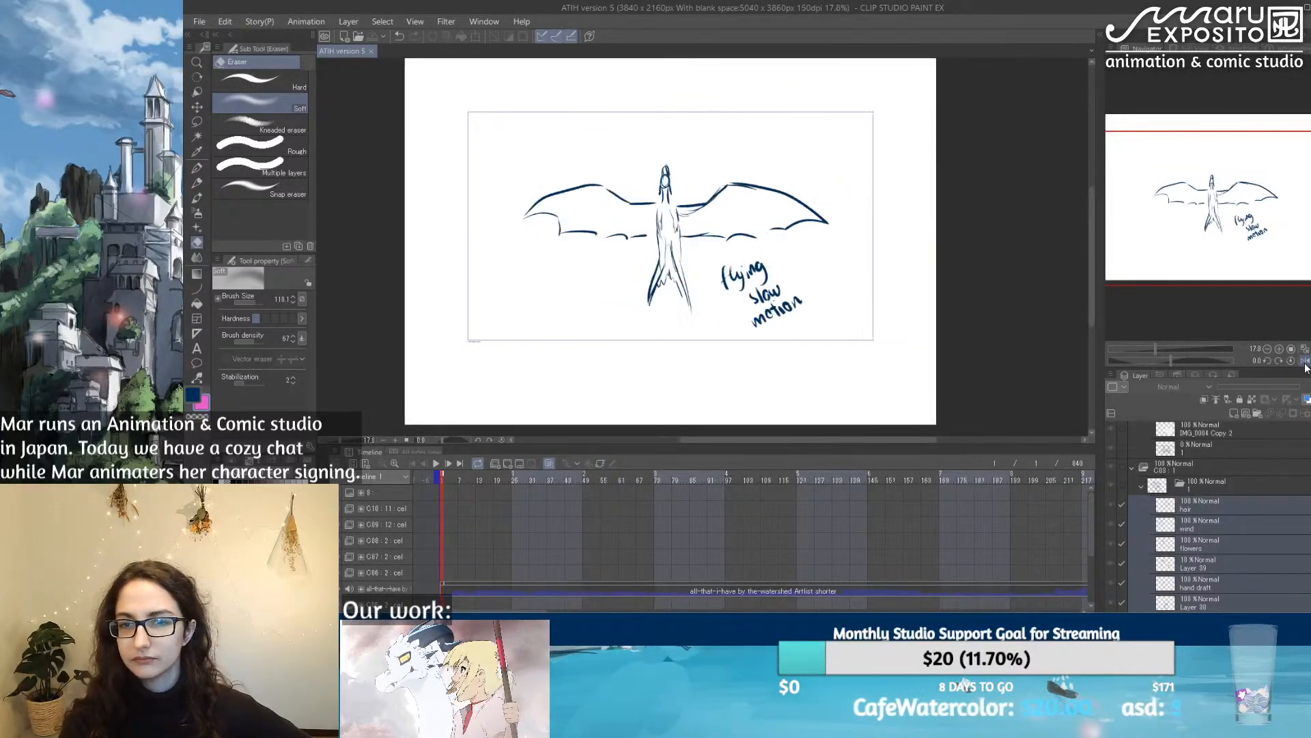
Step: Play the animation from the first frame and stop it during the flying dragon cut
left_click(200, 24)
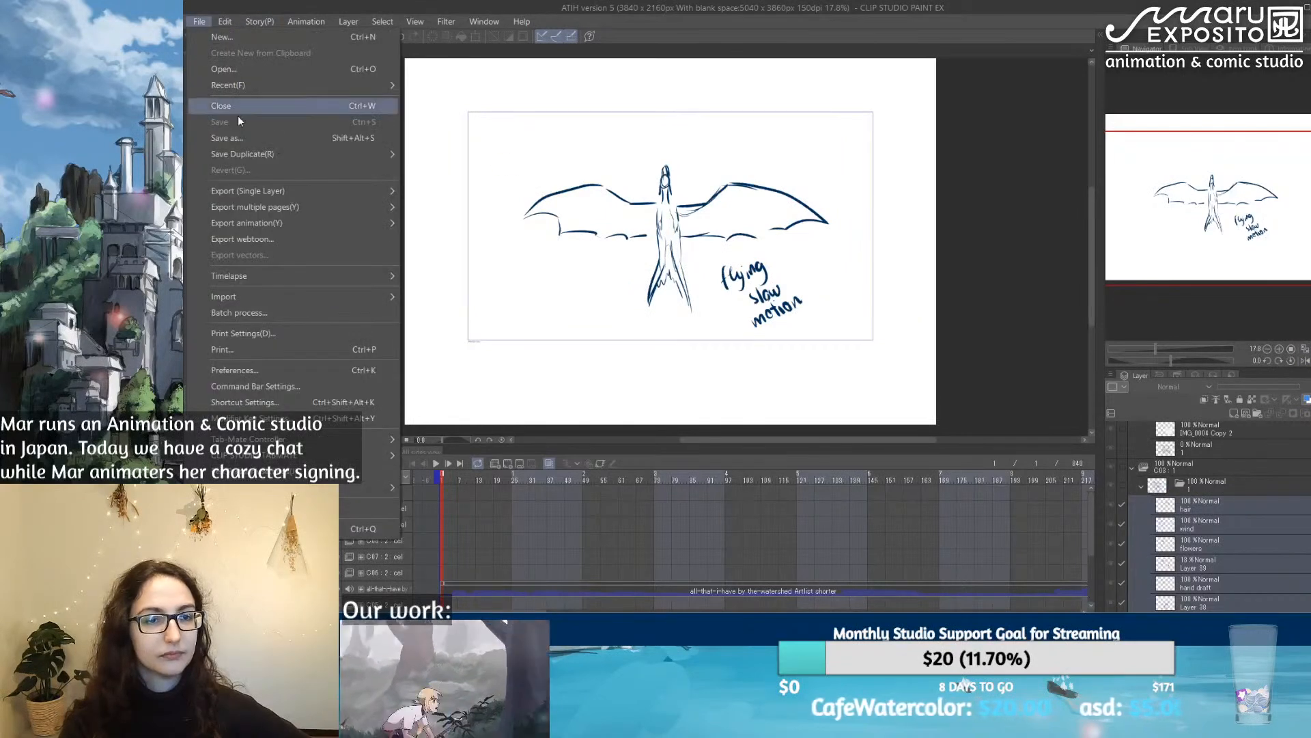
left_click(606, 6)
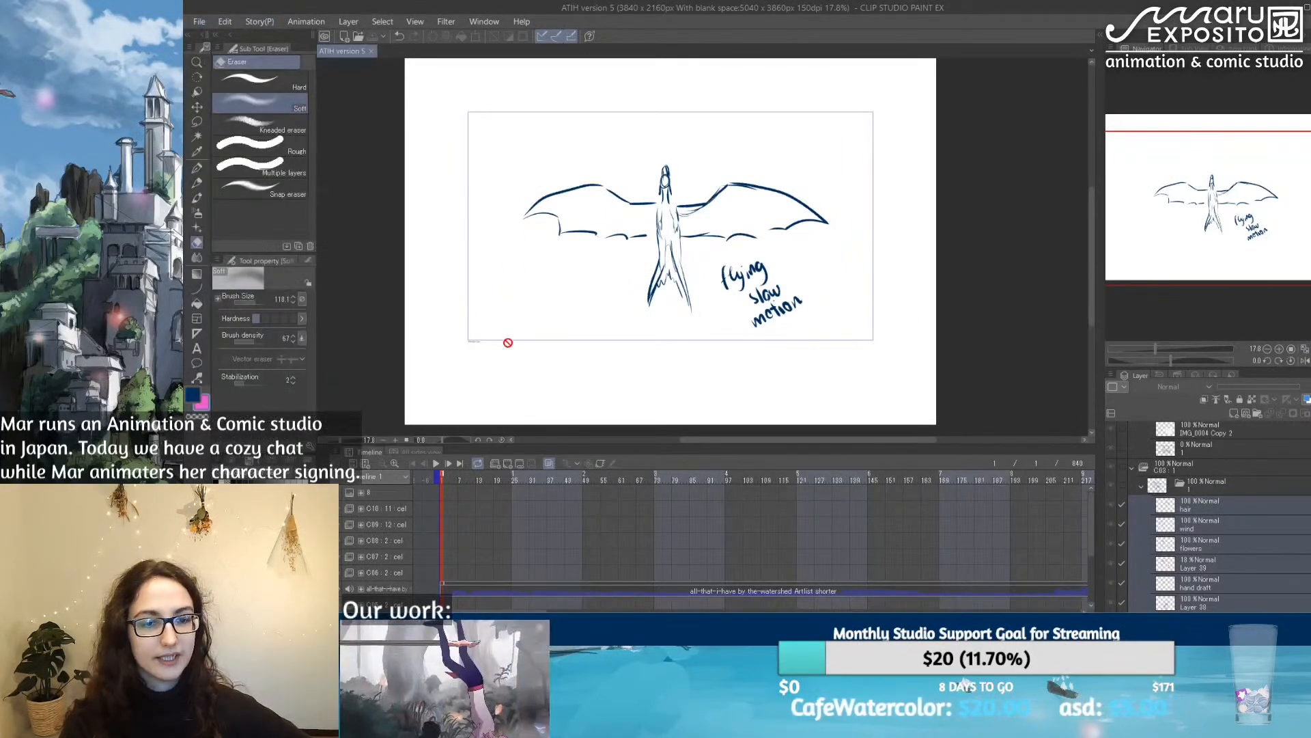
left_click(435, 468)
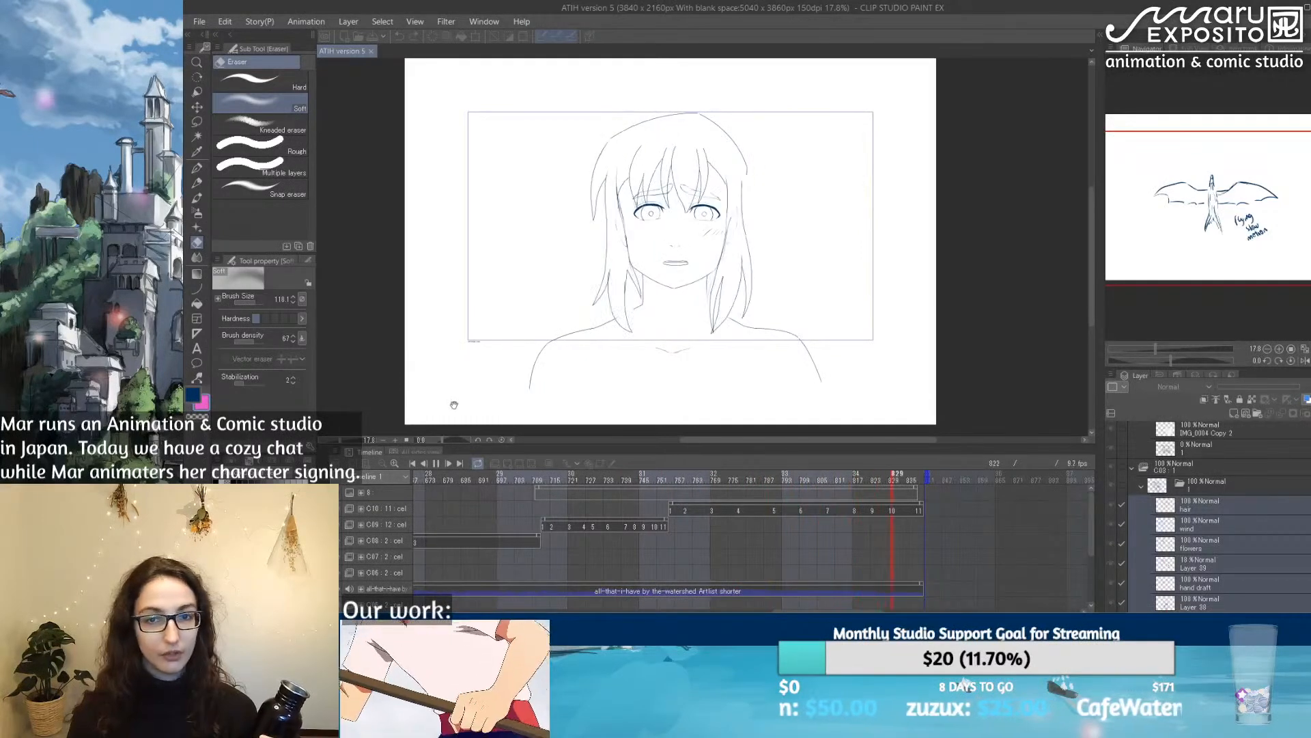
left_click(437, 465)
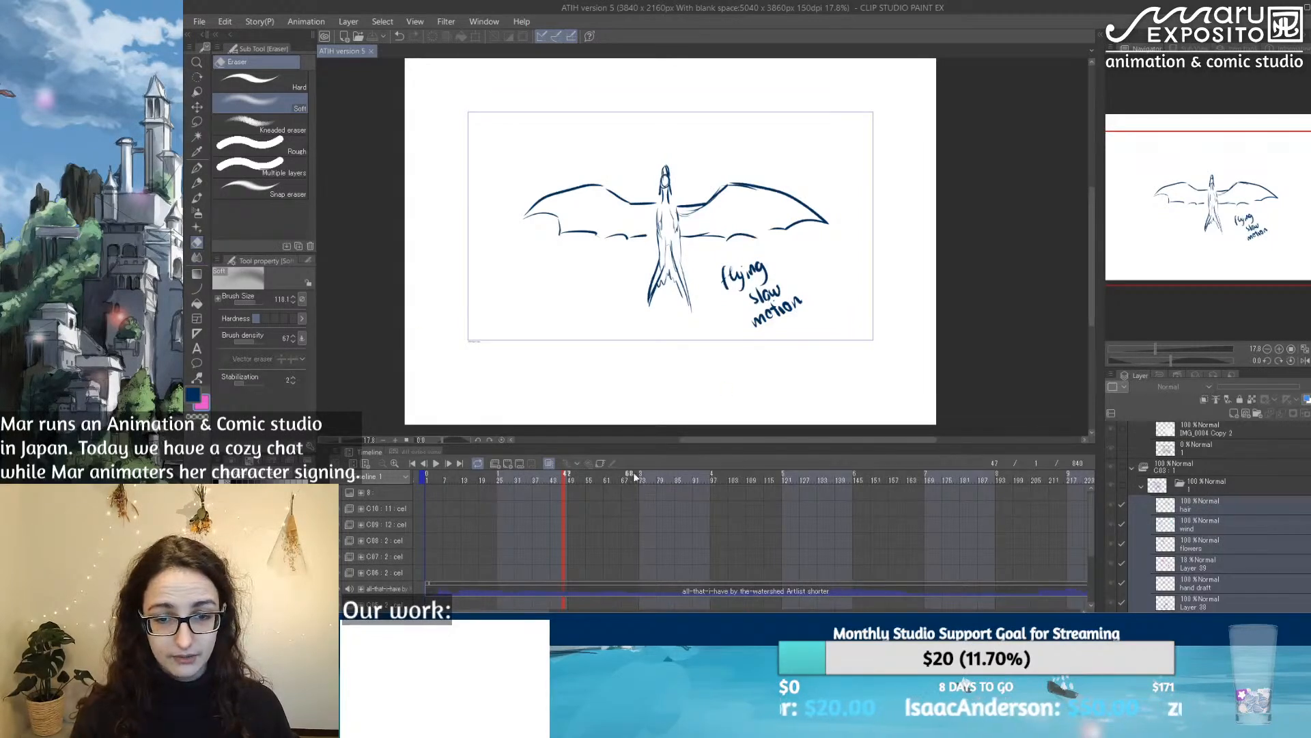
Step: Scrub through the cuts up to the scanned storyboard sketch and return to the flashback drawing at frame 150
left_click(682, 476)
left_click_drag(681, 475, 996, 506)
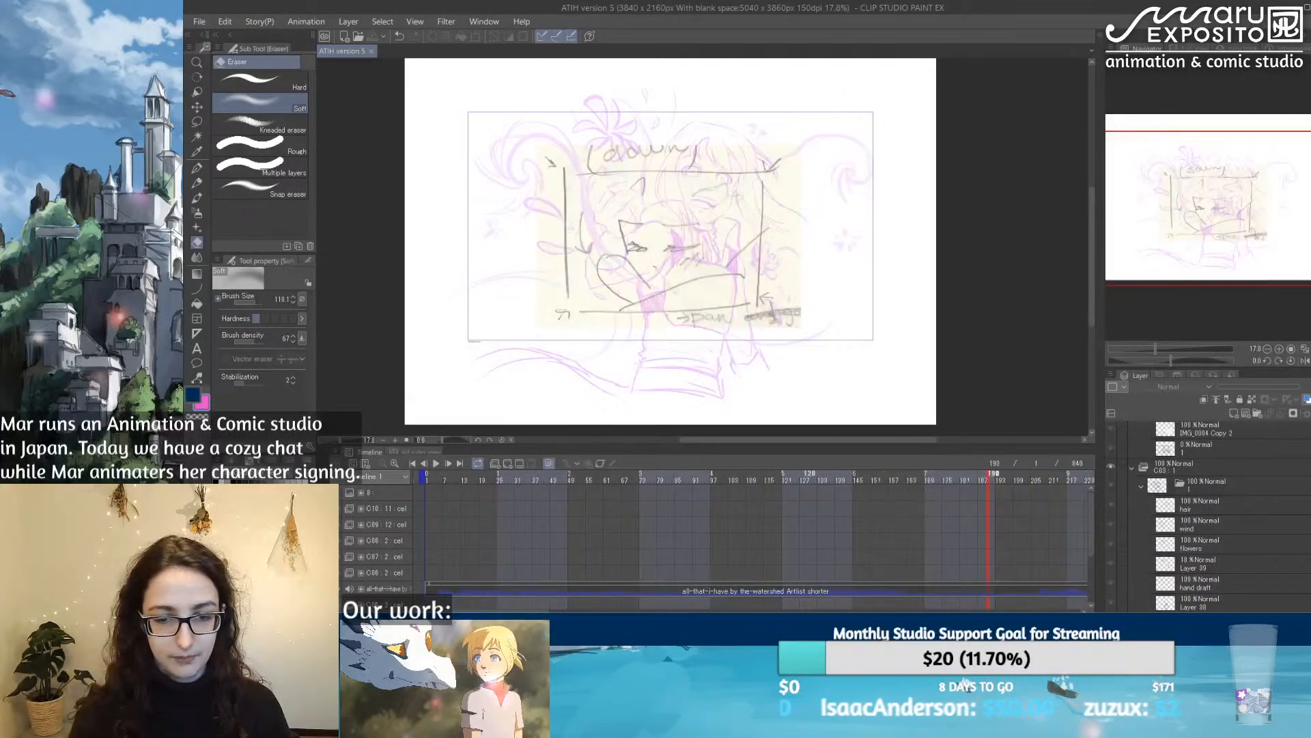
left_click_drag(505, 611, 591, 611)
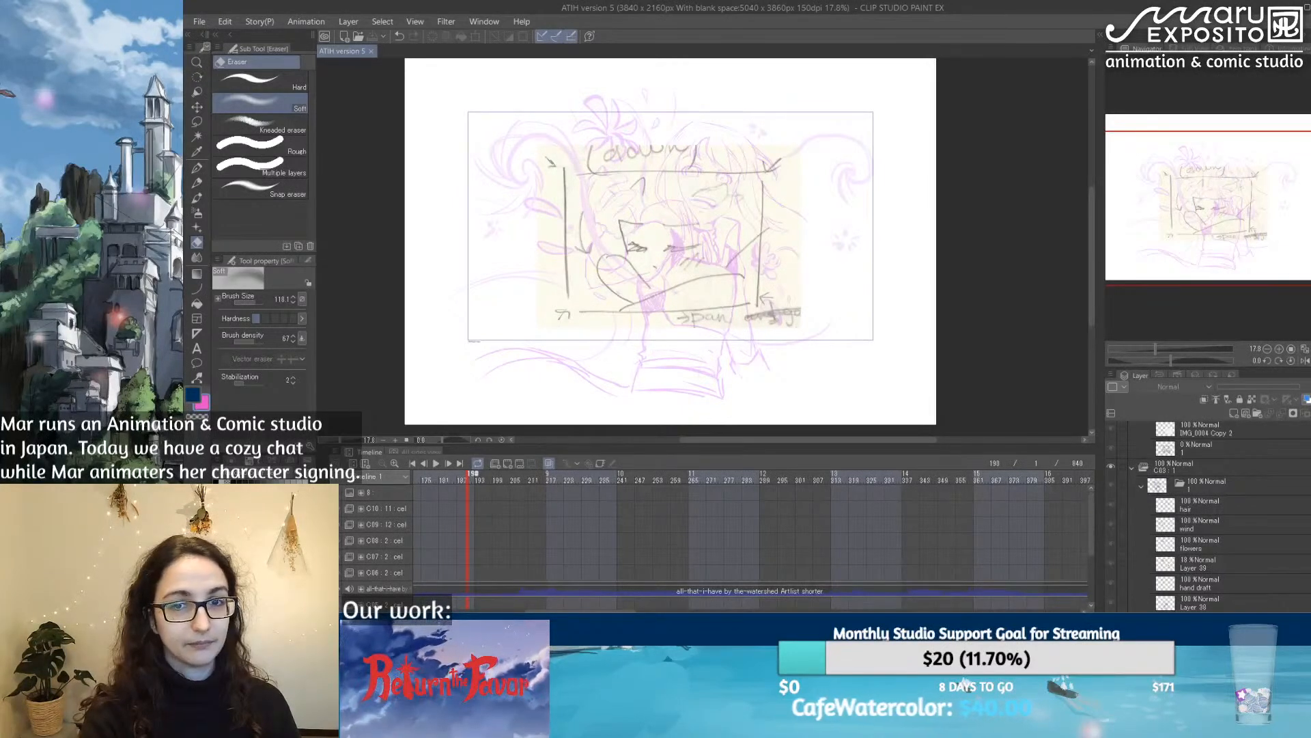
left_click(584, 478)
left_click(491, 478)
left_click_drag(351, 487, 448, 485)
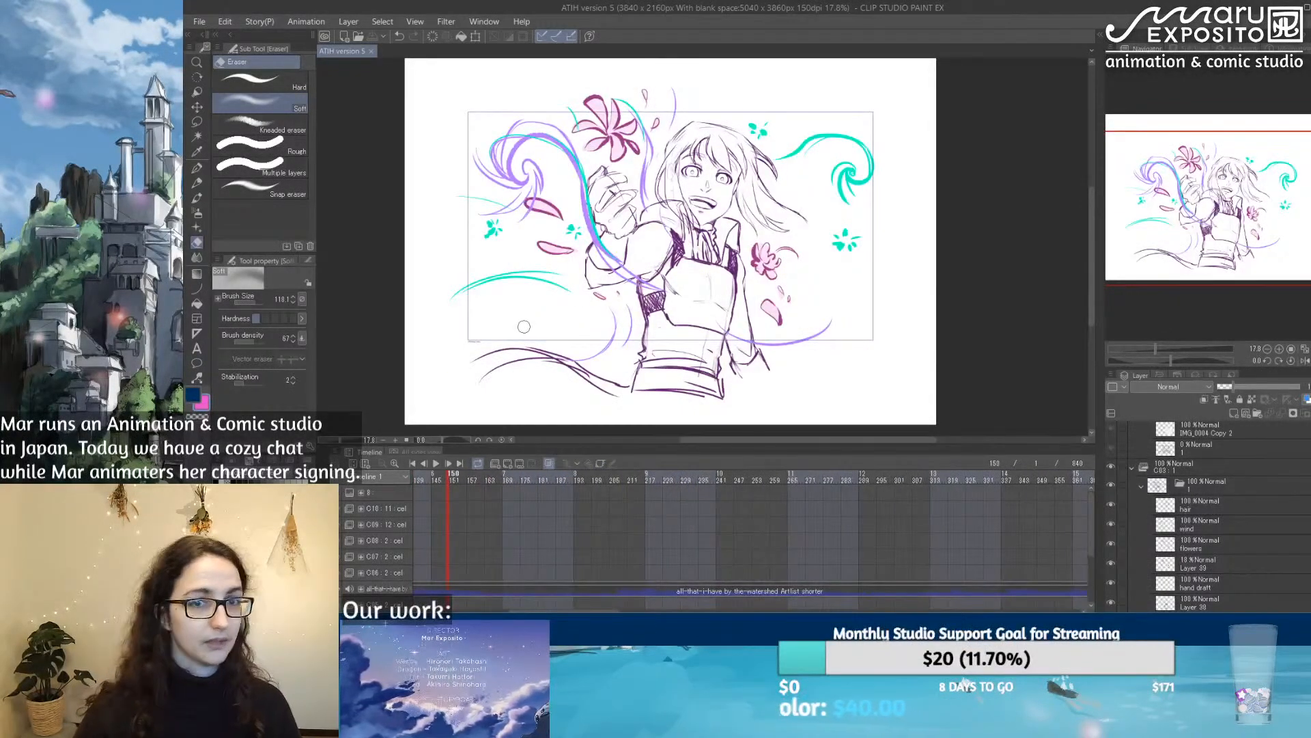
Step: Move the Task Manager window aside so that it no longer covers the drawing
scroll(610, 262, "up", 1)
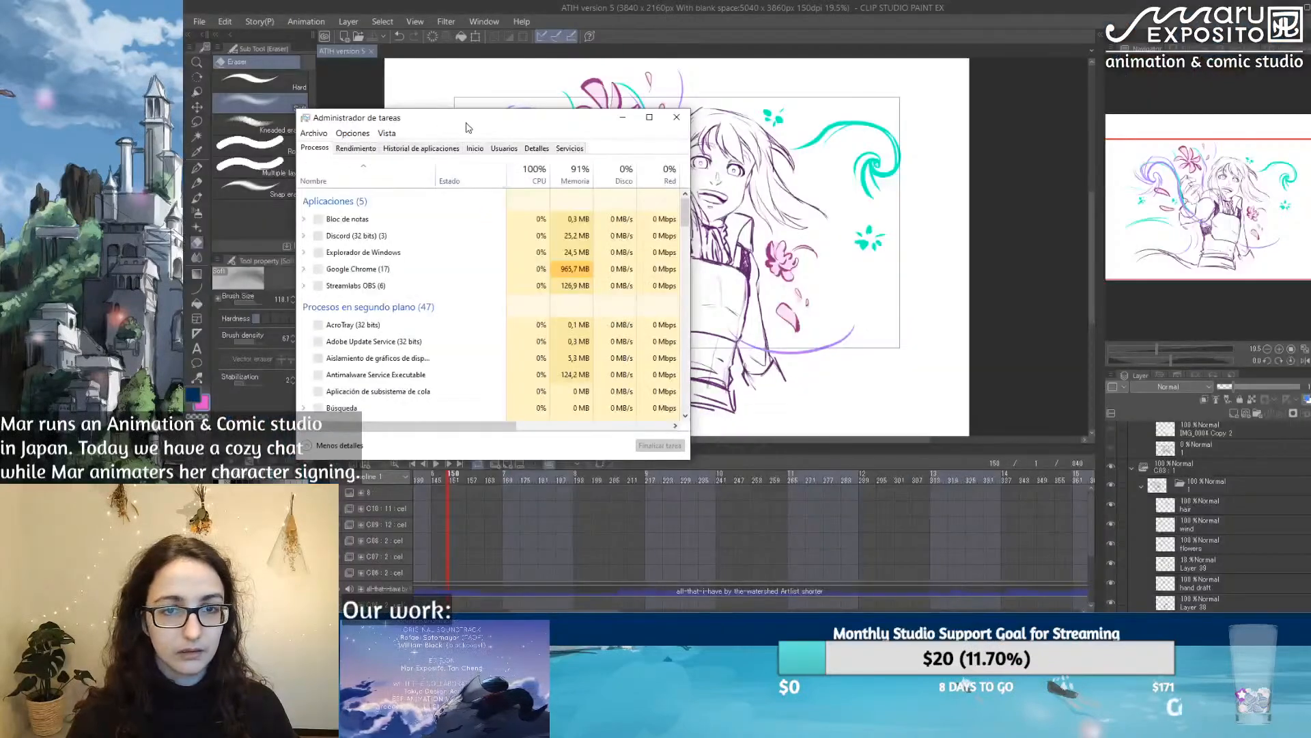
left_click_drag(439, 112, 0, 123)
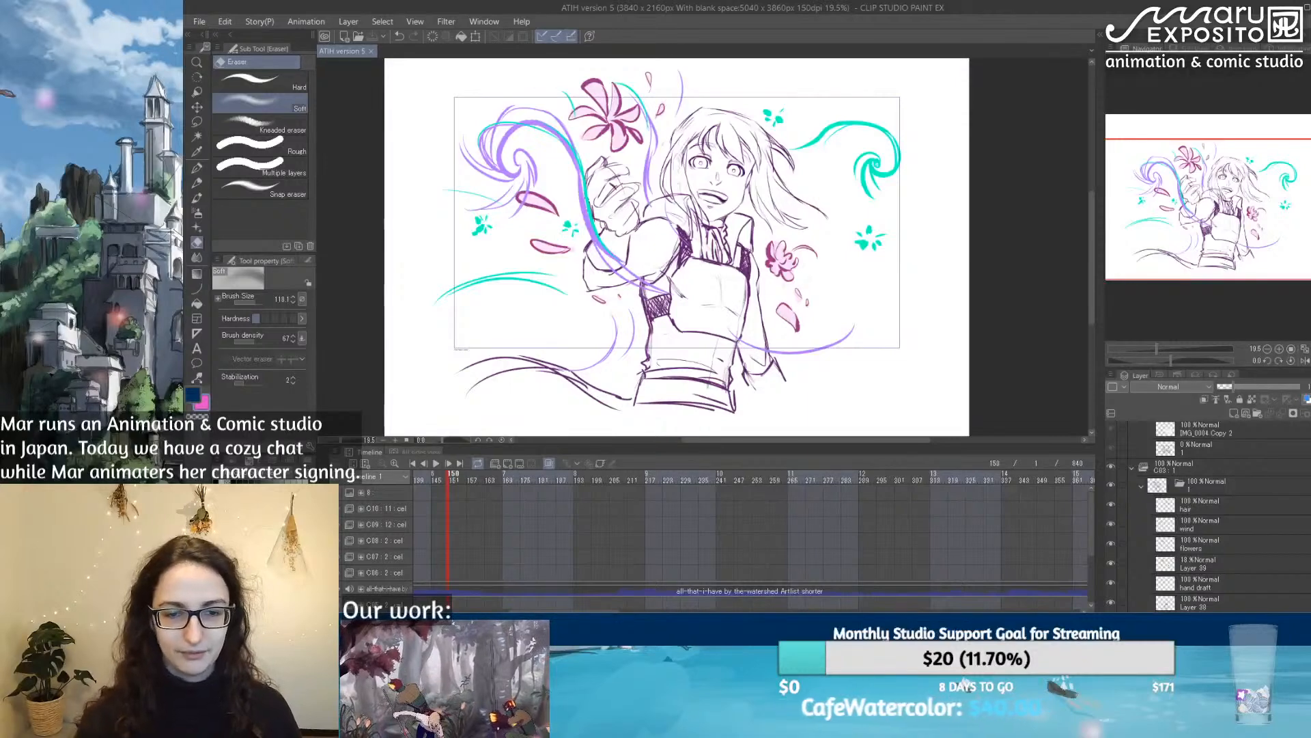
Step: Scrub through the closing cuts C09 and C10 near the end of the timeline, and return to cut C03 at frame 122
left_click_drag(531, 612, 806, 607)
left_click(601, 478)
mouse_move(571, 481)
left_mouse_down()
mouse_move(680, 482)
mouse_move(551, 482)
mouse_move(889, 478)
mouse_move(587, 480)
mouse_move(835, 469)
mouse_move(610, 481)
left_mouse_up()
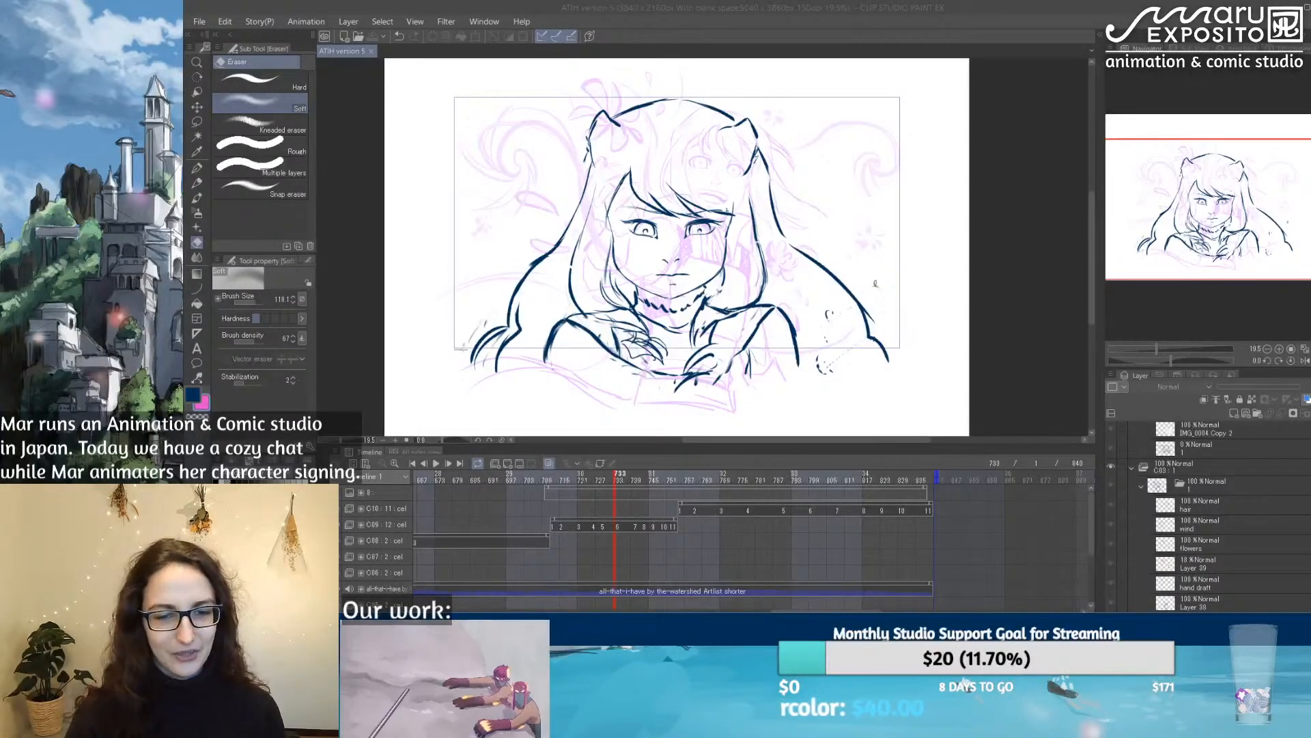
left_click_drag(551, 474, 904, 473)
left_click_drag(843, 611, 558, 611)
scroll(636, 568, "down", 3)
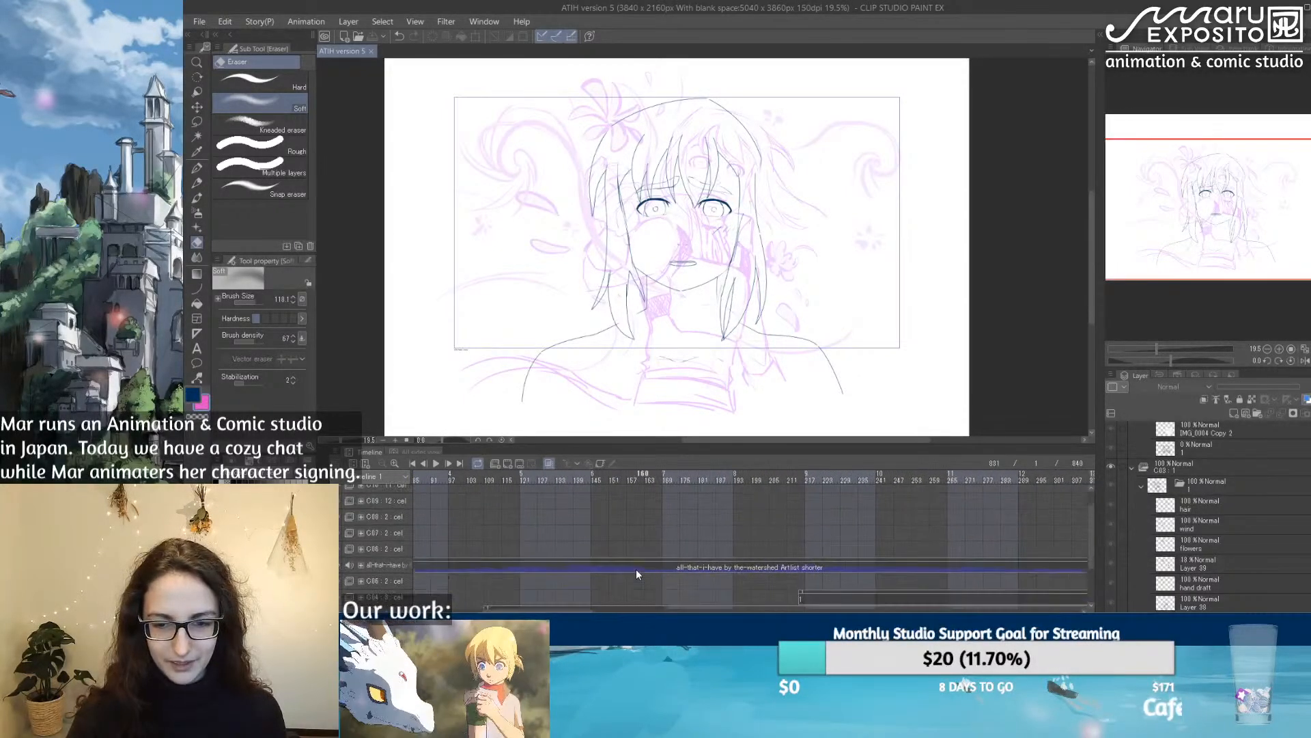
left_click(523, 477)
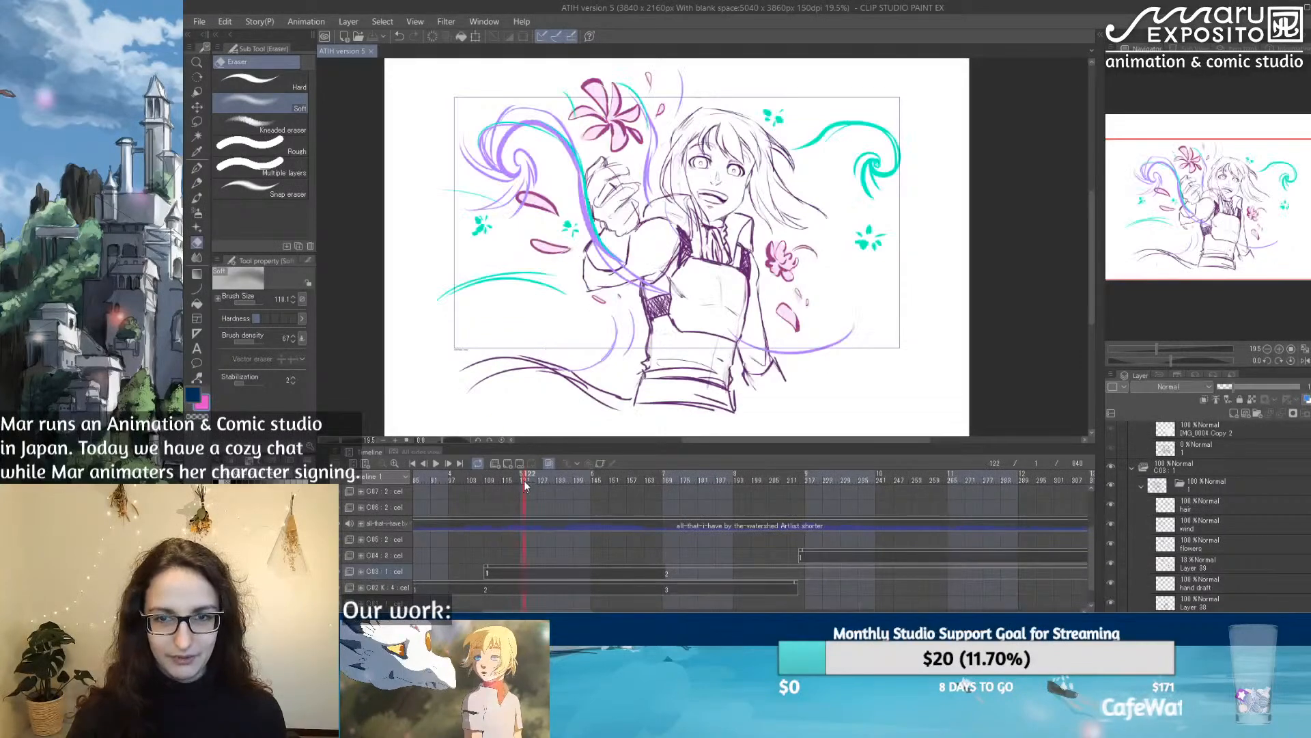